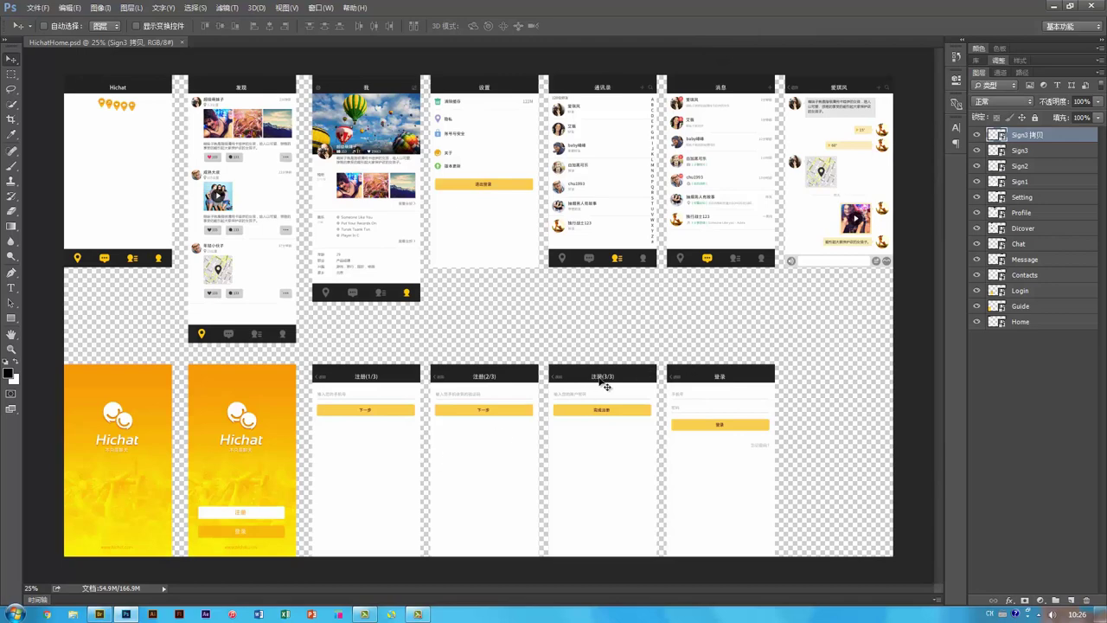
Step: Examine the Hichat app screens in HichatHome.psd up close, including the Hichat home screen, its tab bar icons and the 发现 screen
{"action": "key", "text": "ctrl+plus"}
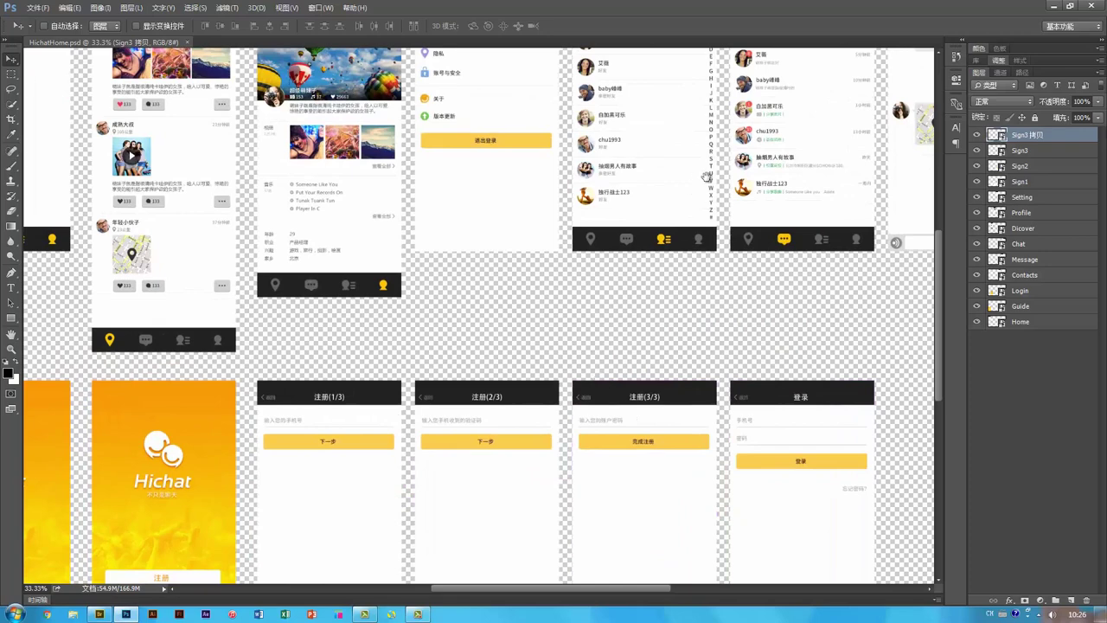
{"action": "left_click_drag", "start_coordinate": [707, 177], "coordinate": [499, 309]}
{"action": "left_click_drag", "start_coordinate": [528, 404], "coordinate": [651, 387]}
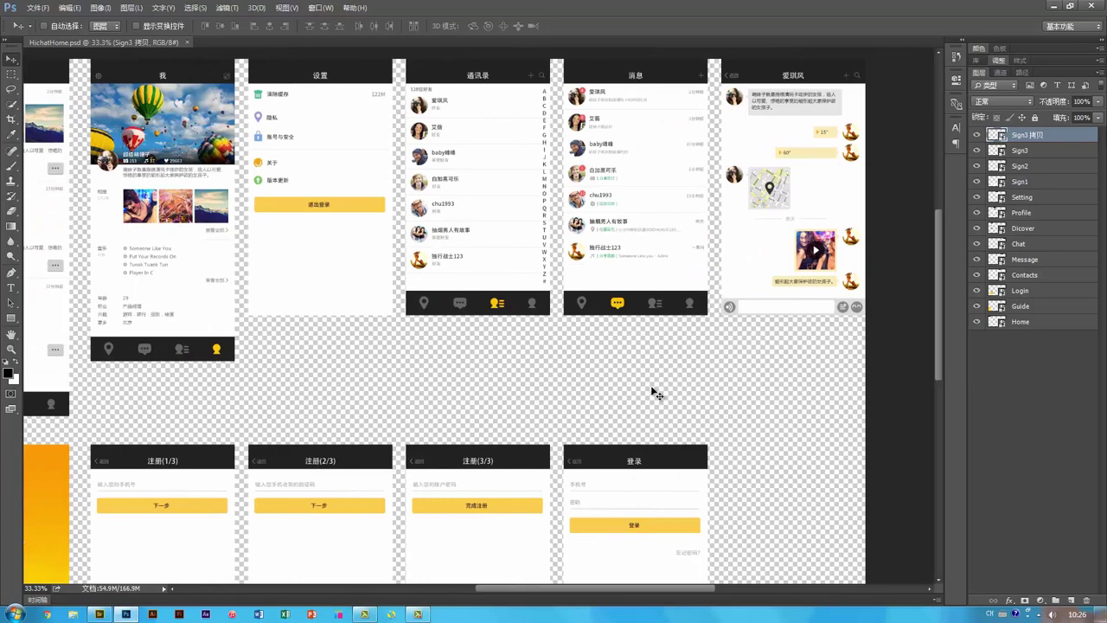
{"action": "left_click_drag", "start_coordinate": [285, 405], "coordinate": [444, 402]}
{"action": "left_click_drag", "start_coordinate": [788, 375], "coordinate": [684, 381]}
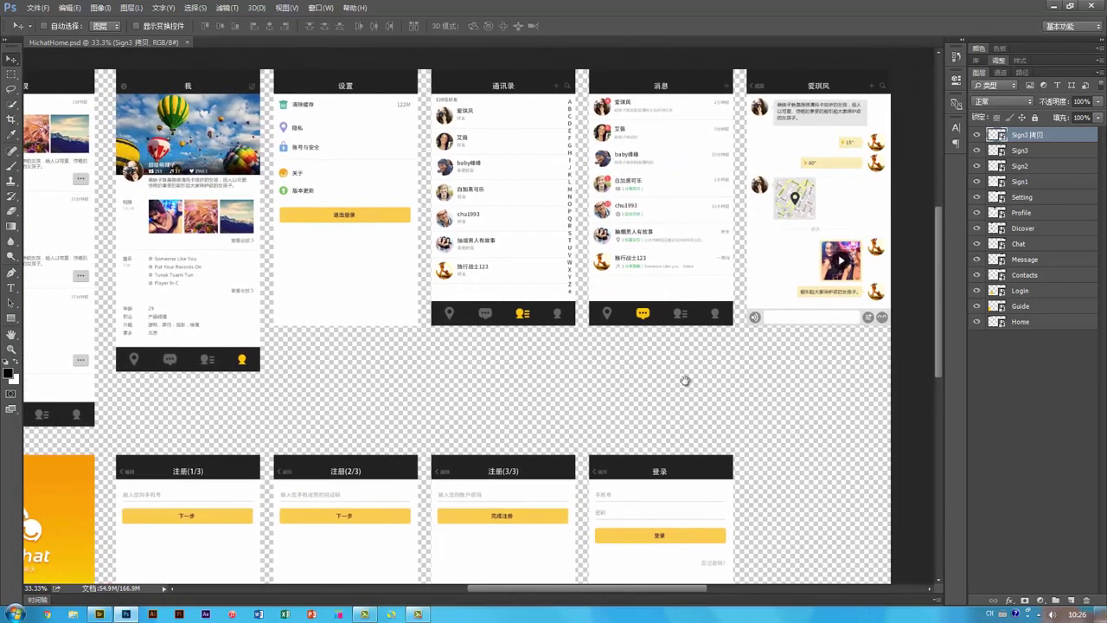
{"action": "left_click_drag", "start_coordinate": [121, 416], "coordinate": [702, 437]}
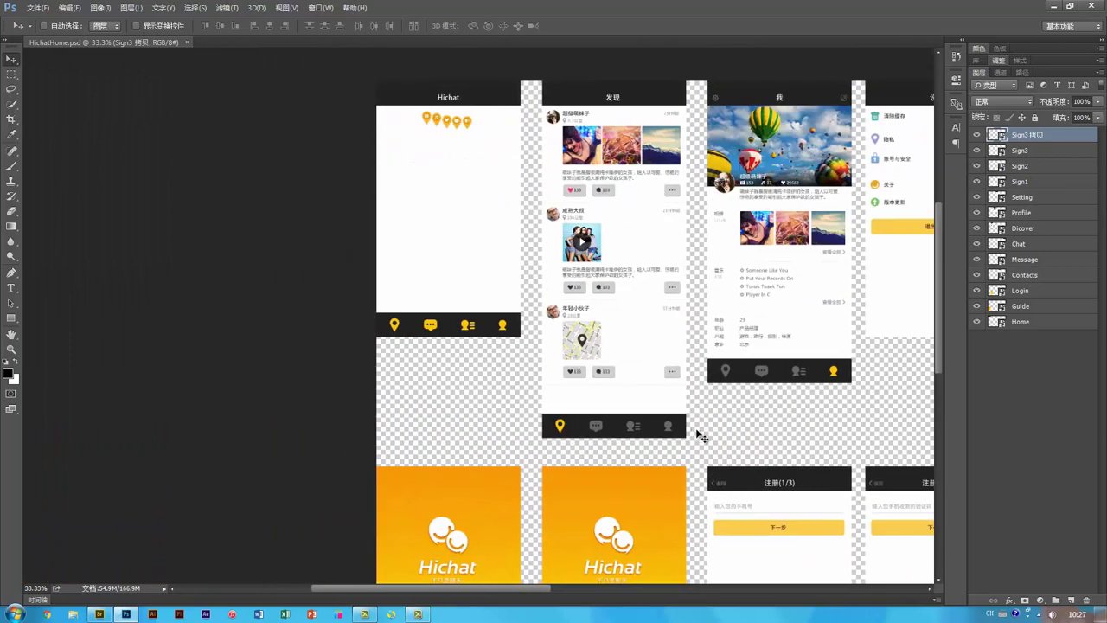
{"action": "key", "text": "ctrl+1"}
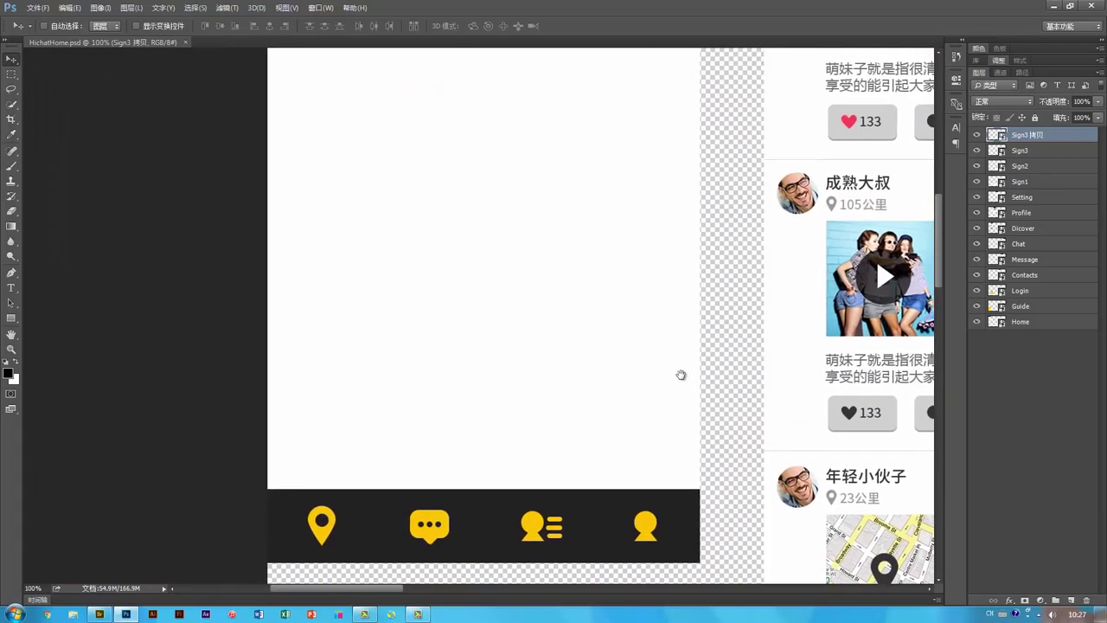
{"action": "key", "text": "ctrl+minus"}
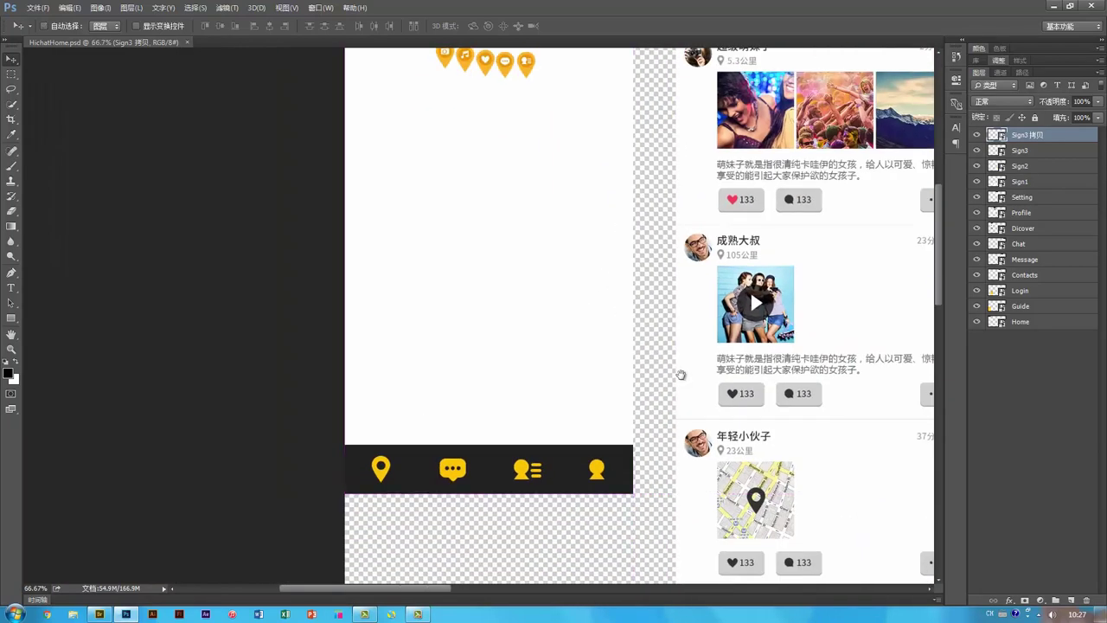
{"action": "left_click_drag", "start_coordinate": [605, 360], "coordinate": [560, 399]}
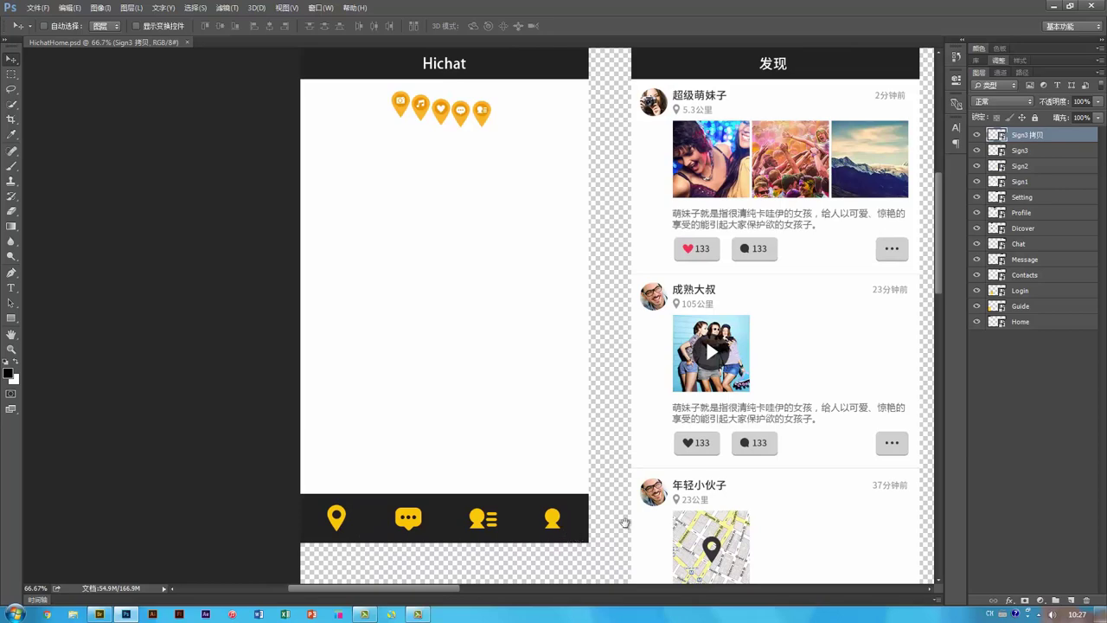
{"action": "left_click_drag", "start_coordinate": [648, 519], "coordinate": [445, 456]}
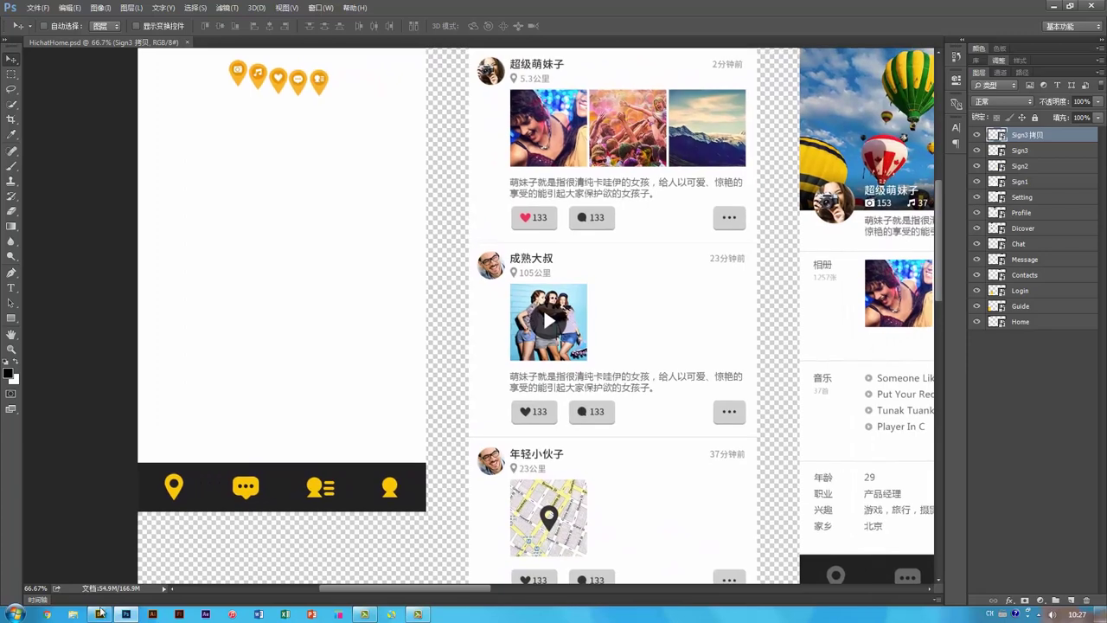
Step: Open Icons.psd and show its 线稿 sketch layer at 100% opacity
{"action": "left_click", "coordinate": [102, 612]}
{"action": "double_click", "coordinate": [313, 117]}
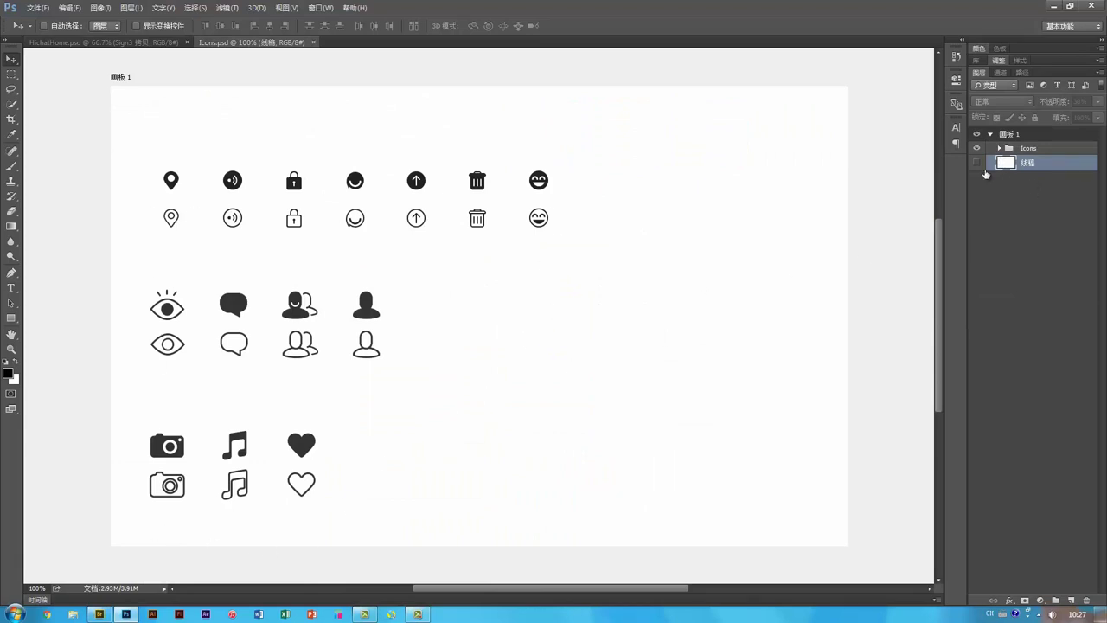
{"action": "left_click", "coordinate": [976, 163]}
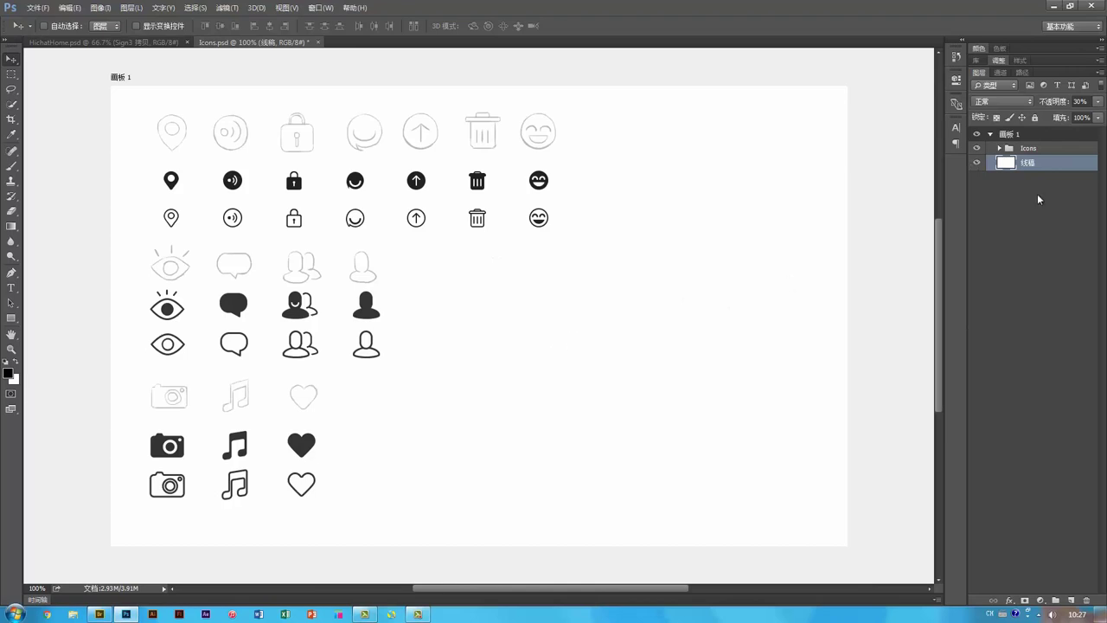
{"action": "left_click_drag", "start_coordinate": [1050, 103], "coordinate": [1096, 104]}
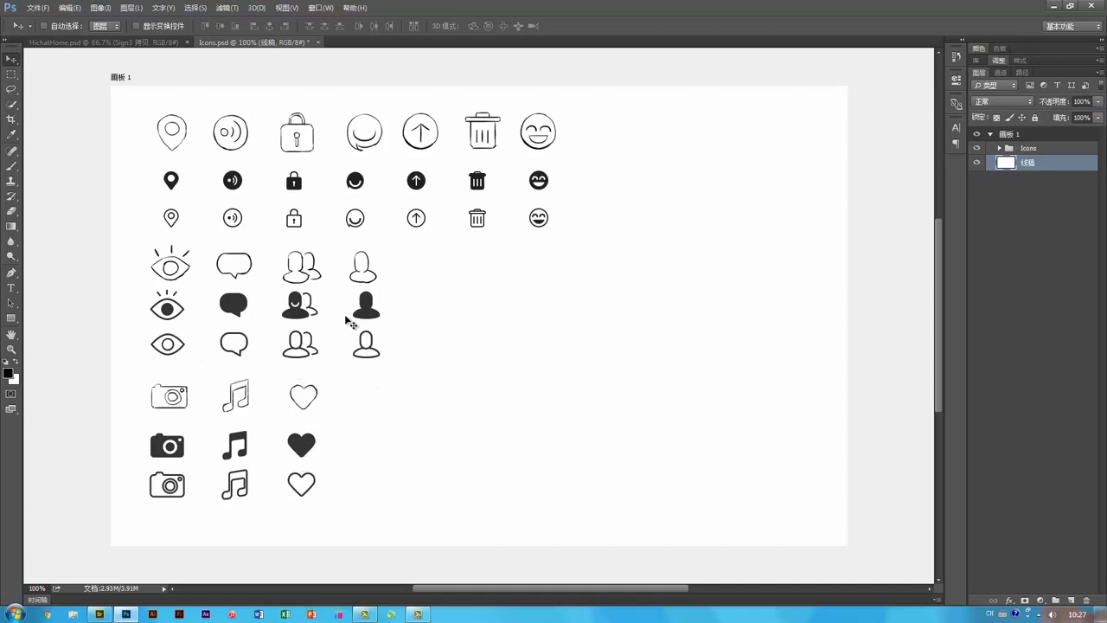
Step: Select the filled friends icon's layer and compare the icon with the hand-drawn sketch above it
{"action": "key", "text": "ctrl+plus"}
{"action": "key", "text": "ctrl+plus"}
{"action": "left_click_drag", "start_coordinate": [303, 327], "coordinate": [735, 348]}
{"action": "left_click_drag", "start_coordinate": [441, 349], "coordinate": [309, 360]}
{"action": "left_click_drag", "start_coordinate": [418, 304], "coordinate": [375, 351]}
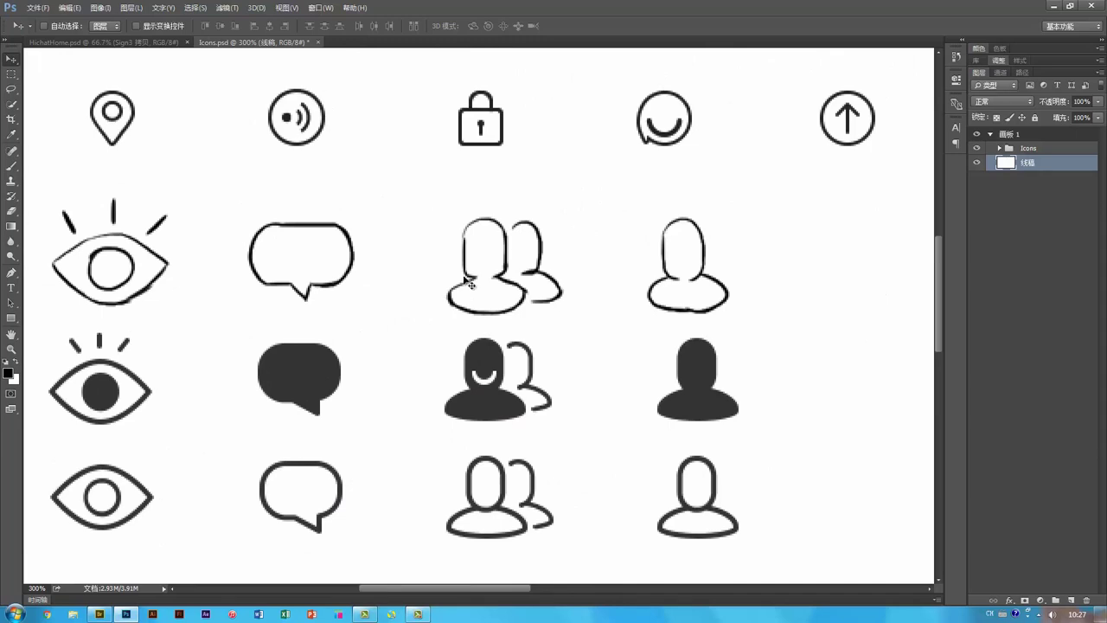
{"action": "left_click", "coordinate": [519, 381], "text": "ctrl"}
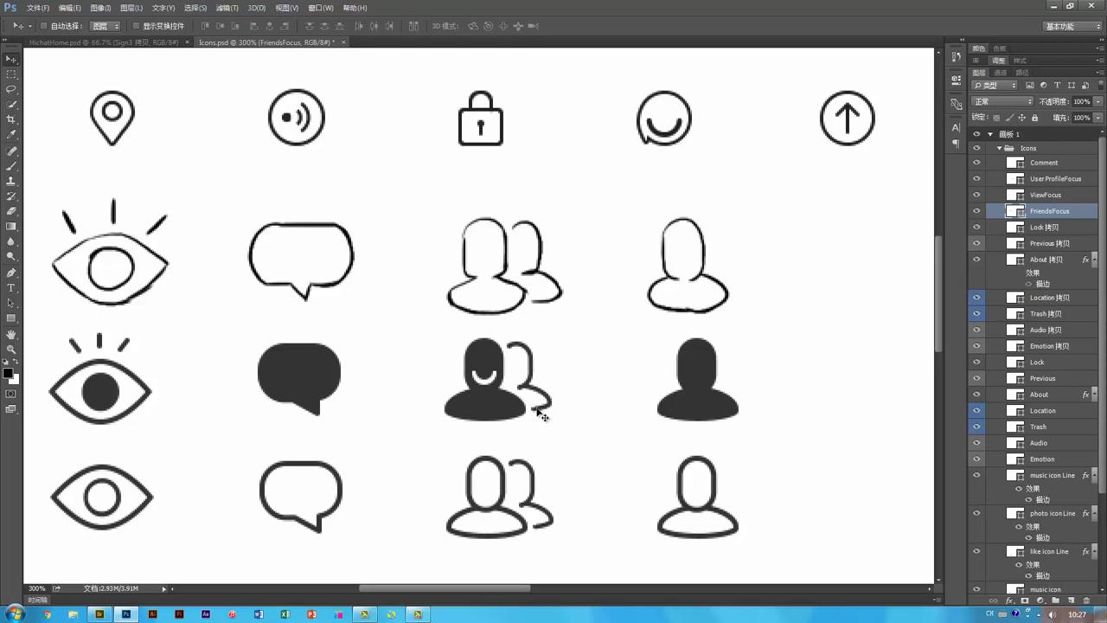
{"action": "left_click_drag", "start_coordinate": [534, 254], "coordinate": [583, 302]}
{"action": "scroll", "coordinate": [582, 302], "scroll_direction": "up", "scroll_amount": 1}
{"action": "scroll", "coordinate": [583, 301], "scroll_direction": "right", "scroll_amount": 4}
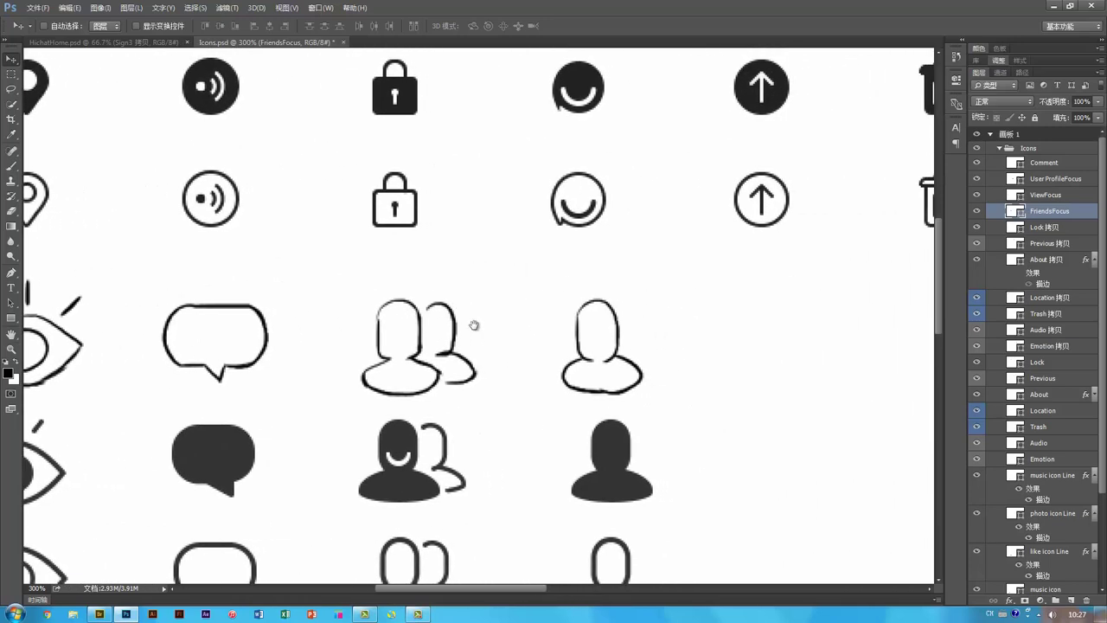
{"action": "left_click_drag", "start_coordinate": [436, 400], "coordinate": [618, 338]}
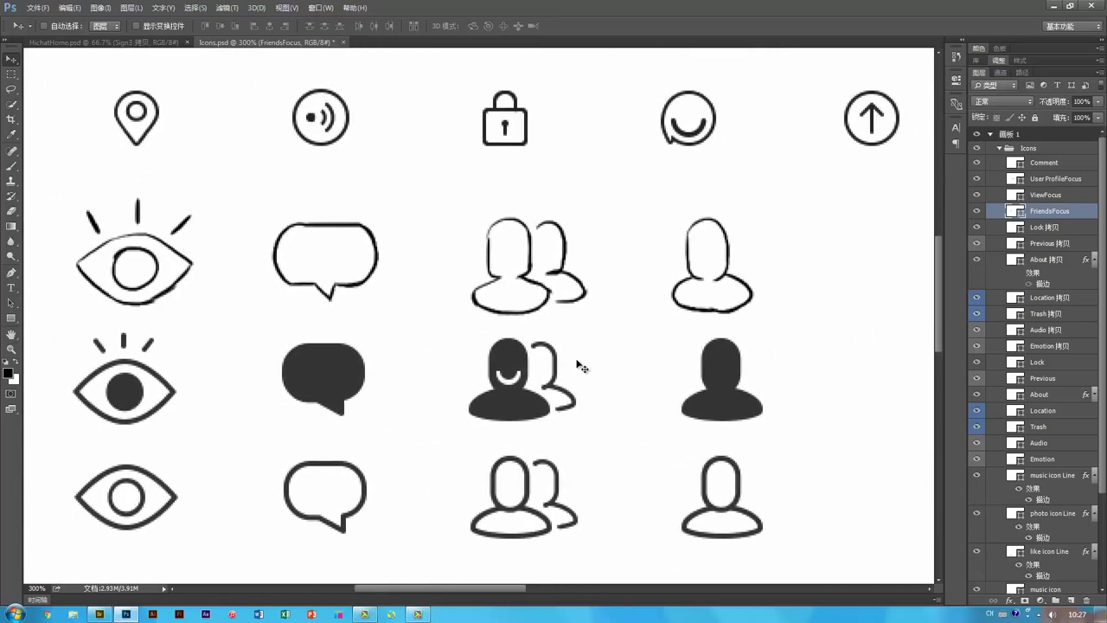
Step: Inspect the vector paths that make up the filled friends icon using the Path Selection tool
{"action": "key", "text": "a"}
{"action": "scroll", "coordinate": [566, 379], "scroll_direction": "up", "scroll_amount": 2}
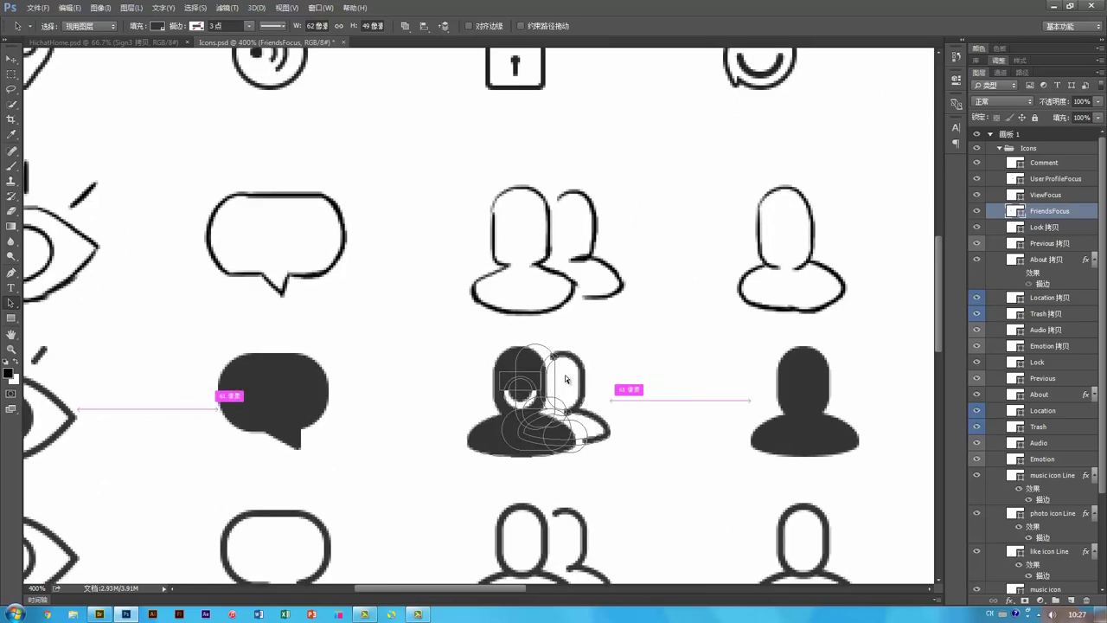
{"action": "left_click_drag", "start_coordinate": [644, 493], "coordinate": [440, 374]}
{"action": "left_click", "coordinate": [673, 482]}
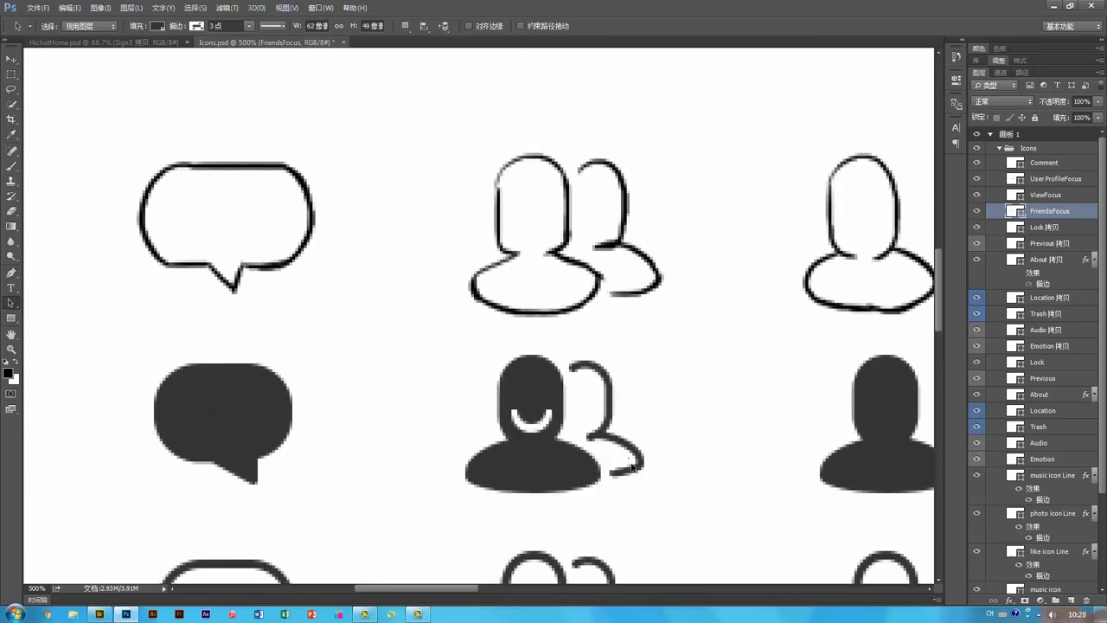
{"action": "left_click", "coordinate": [632, 470]}
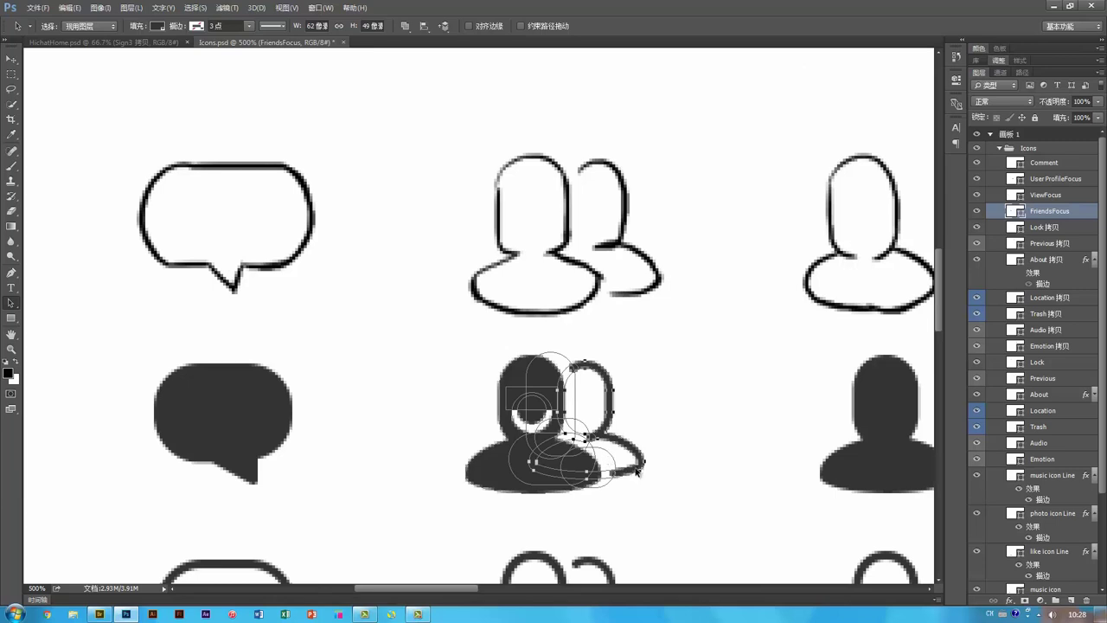
{"action": "key", "text": "v"}
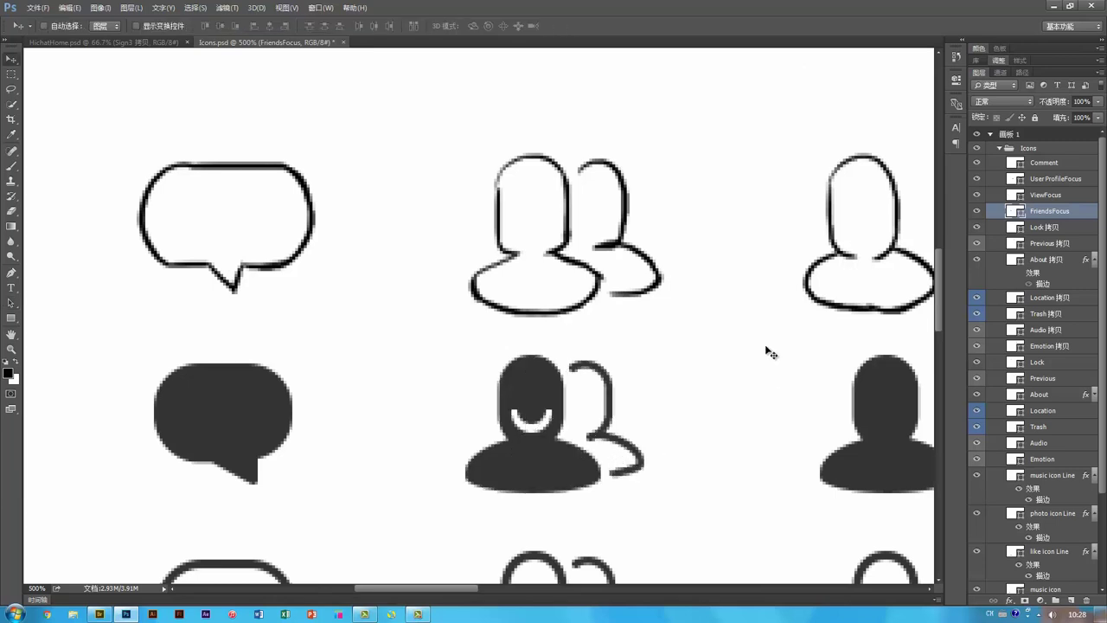
Step: Collapse the Icons group and set the 线稿 layer's opacity to 50%
{"action": "key", "text": "ctrl+minus"}
{"action": "key", "text": "ctrl+minus"}
{"action": "key", "text": "ctrl+minus"}
{"action": "key", "text": "ctrl+minus"}
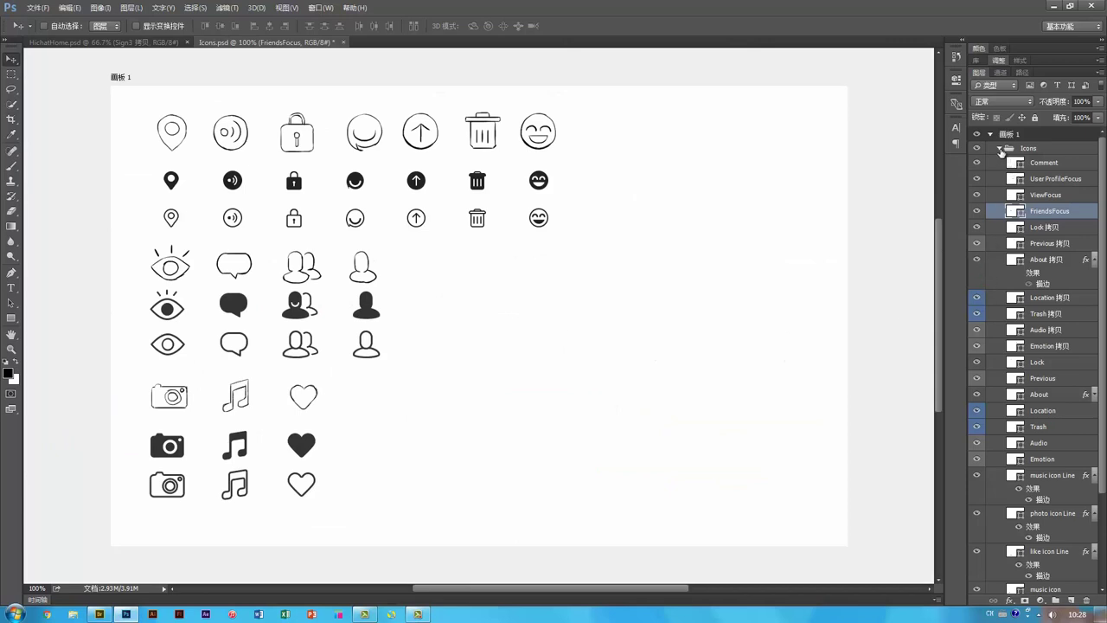
{"action": "left_click", "coordinate": [1000, 149]}
{"action": "left_click", "coordinate": [1030, 163]}
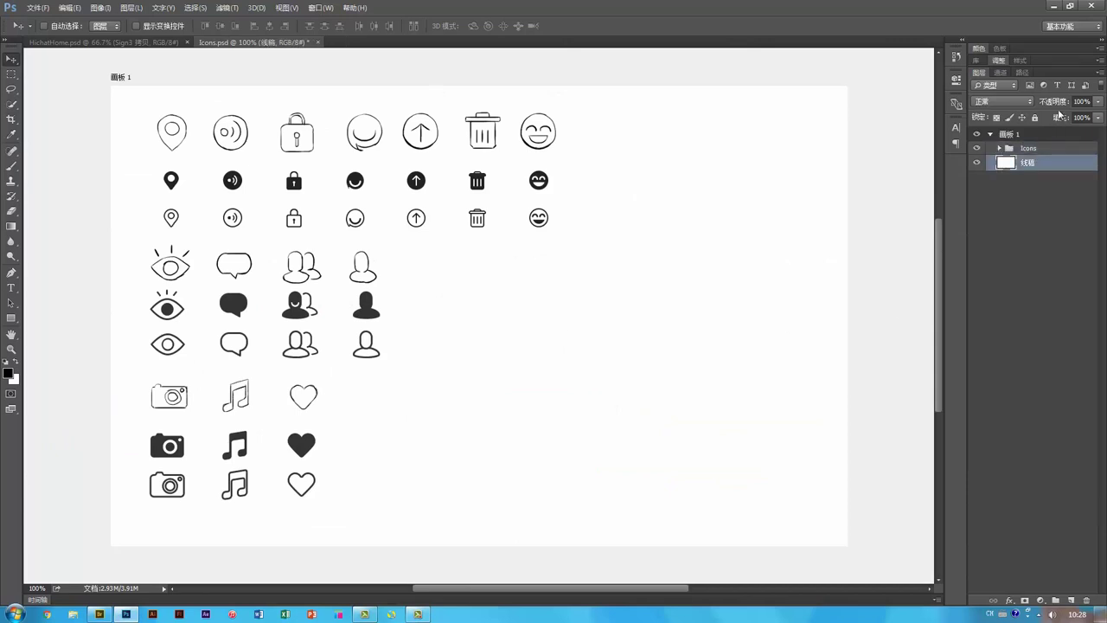
{"action": "key", "text": "5"}
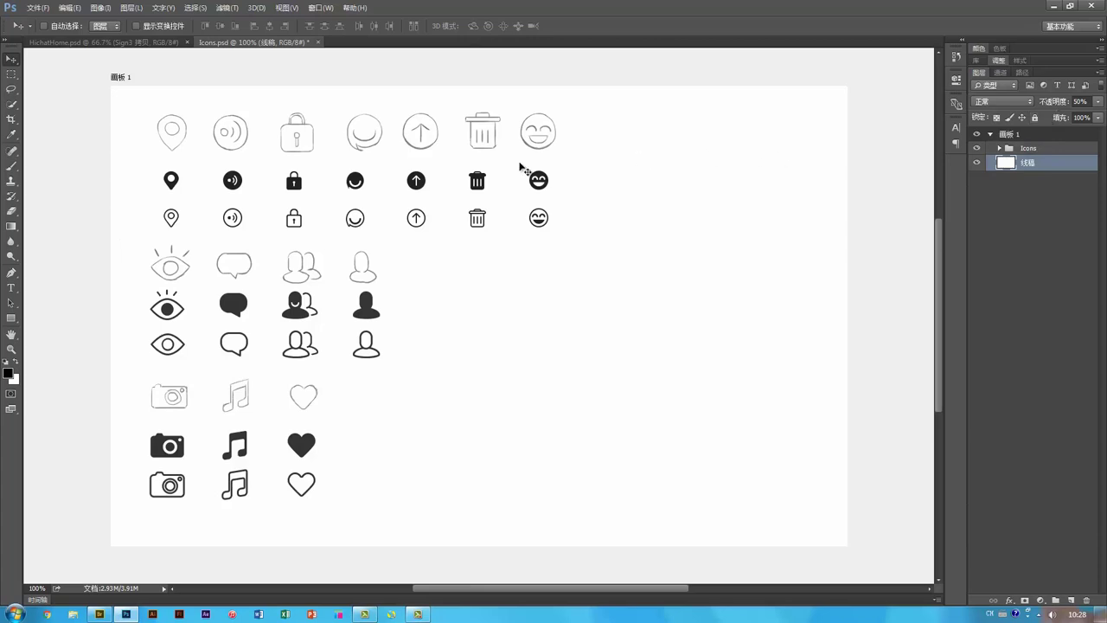
Step: Hide the panels and examine the sketch, filled and outline versions of the first icon set, from location pin to smiley
{"action": "key", "text": "ctrl+plus"}
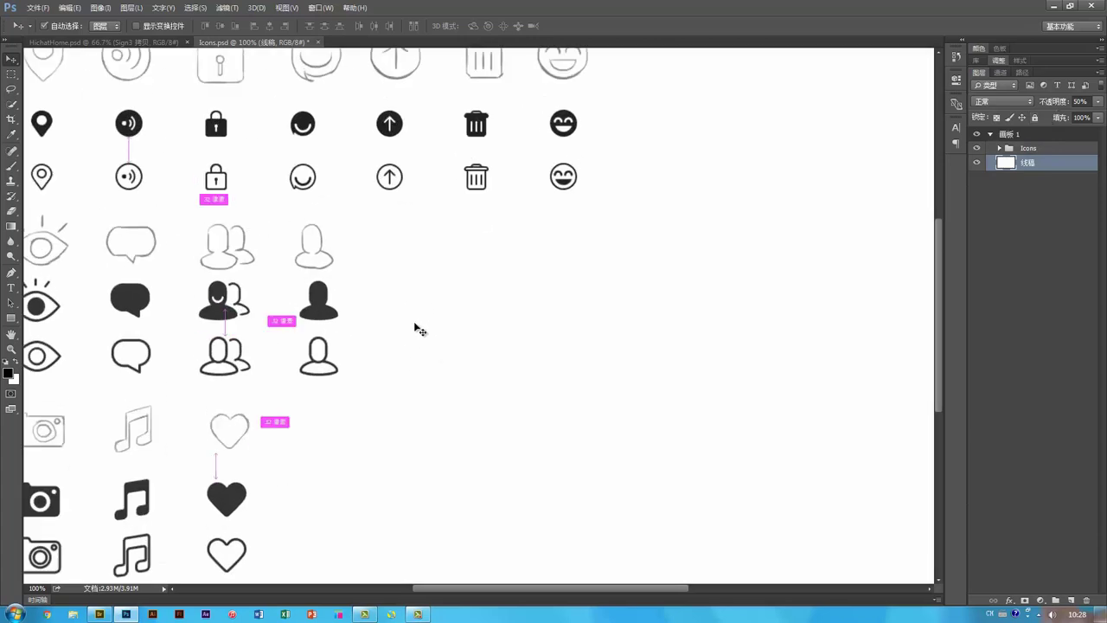
{"action": "left_click_drag", "start_coordinate": [317, 190], "coordinate": [546, 455]}
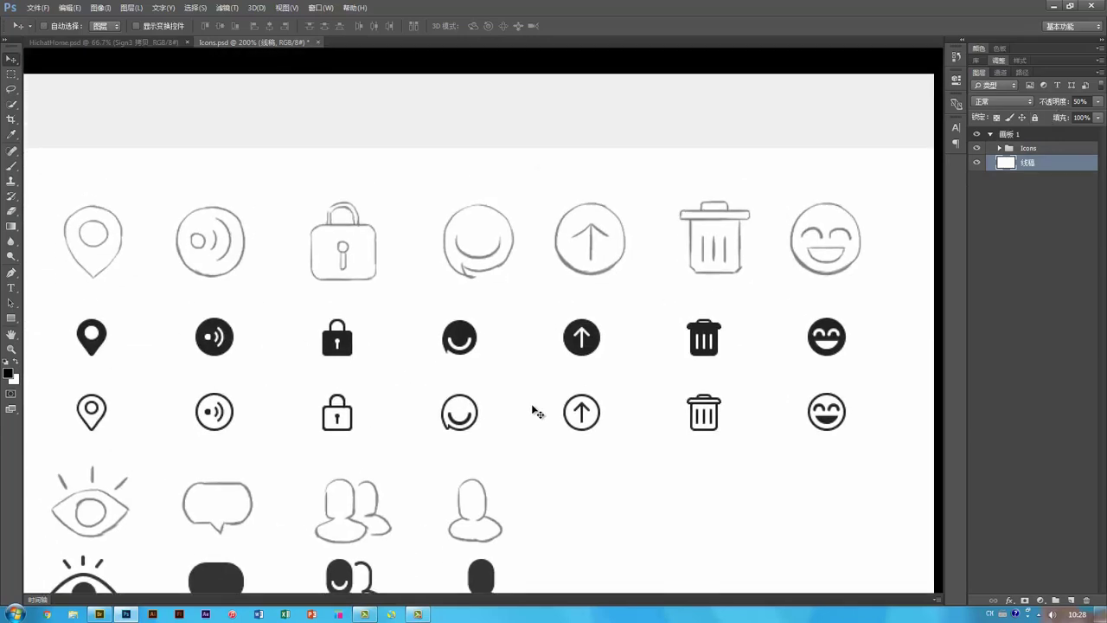
{"action": "key", "text": "Tab"}
{"action": "left_click_drag", "start_coordinate": [649, 370], "coordinate": [635, 371]}
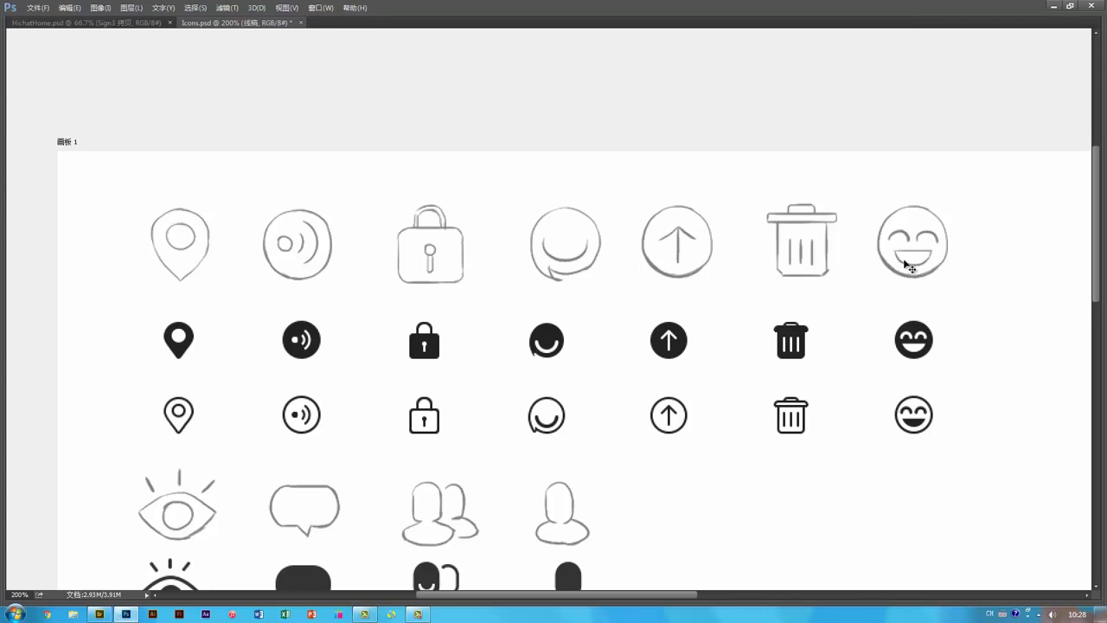
{"action": "left_click_drag", "start_coordinate": [901, 325], "coordinate": [881, 294]}
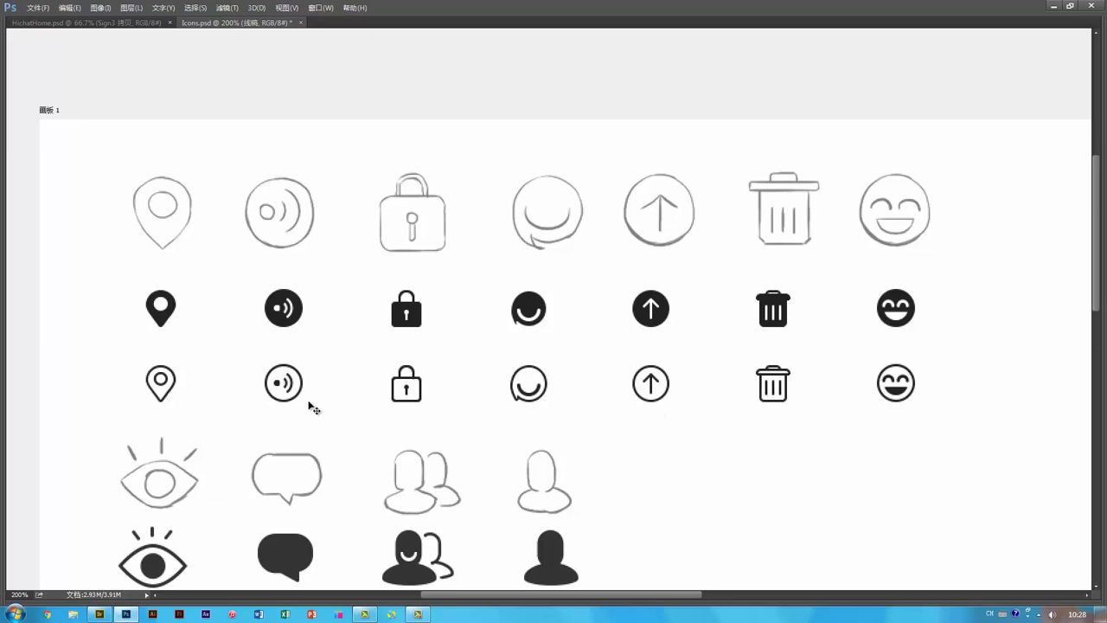
{"action": "scroll", "coordinate": [324, 413], "scroll_direction": "down", "scroll_amount": 2}
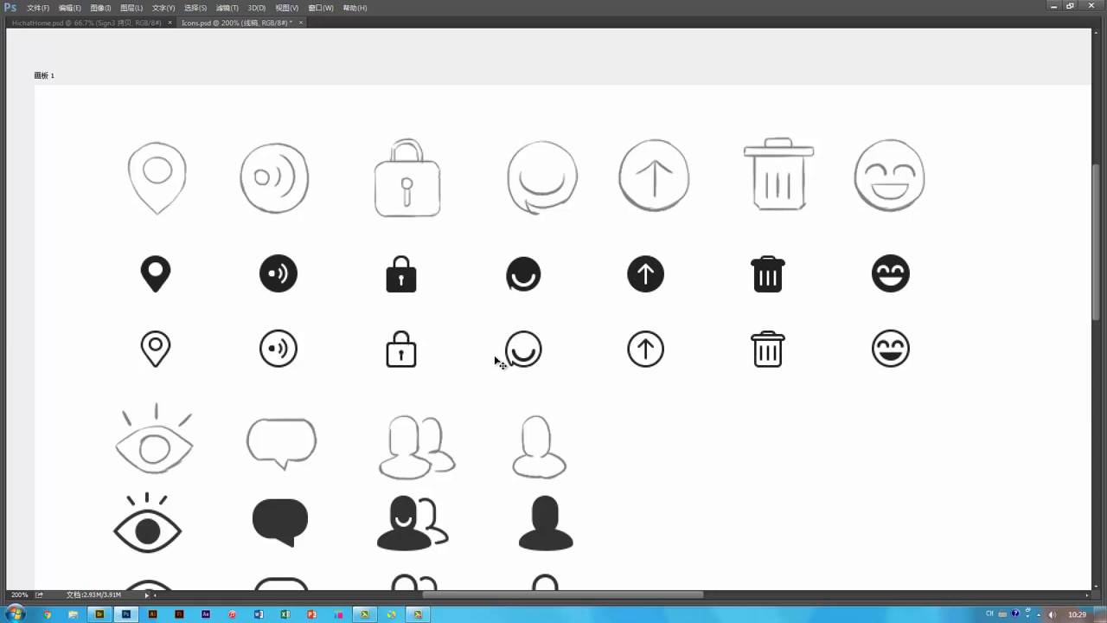
Step: Compare the sketch, filled and outline versions of the eye, chat, friends, profile, camera, music and heart icons
{"action": "key", "text": "ctrl+minus"}
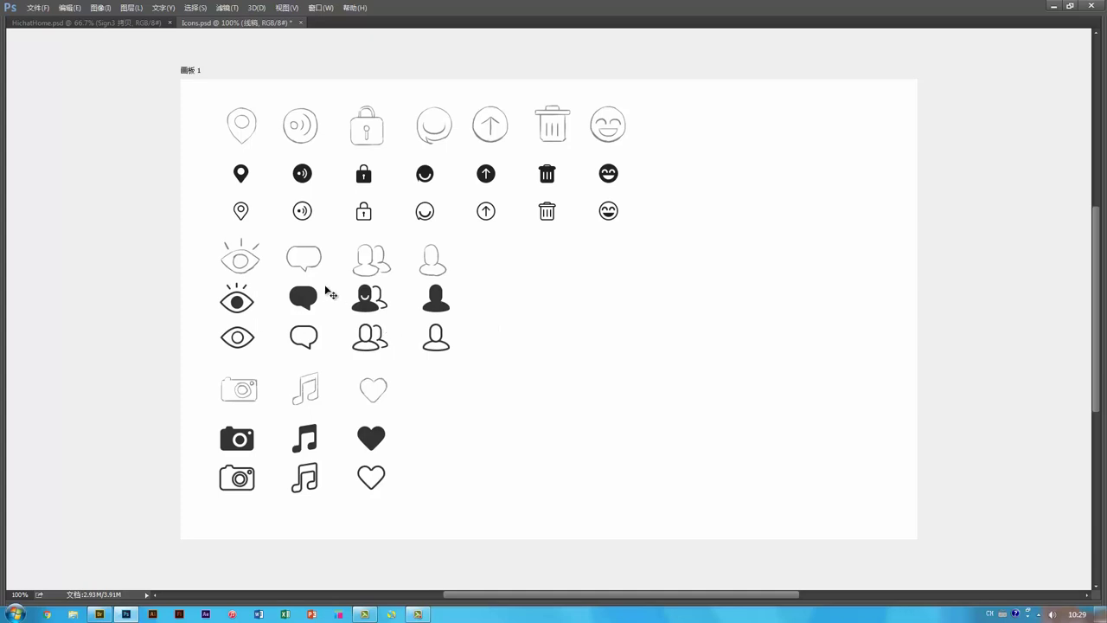
{"action": "key", "text": "ctrl+plus"}
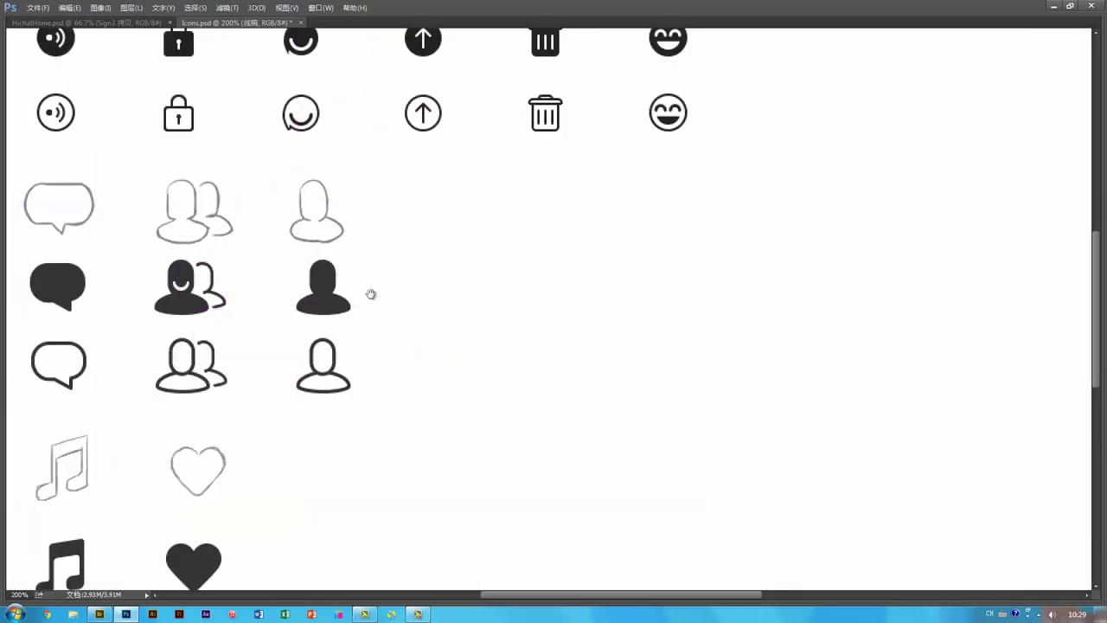
{"action": "left_click_drag", "start_coordinate": [201, 214], "coordinate": [436, 250]}
{"action": "left_click_drag", "start_coordinate": [331, 345], "coordinate": [310, 307]}
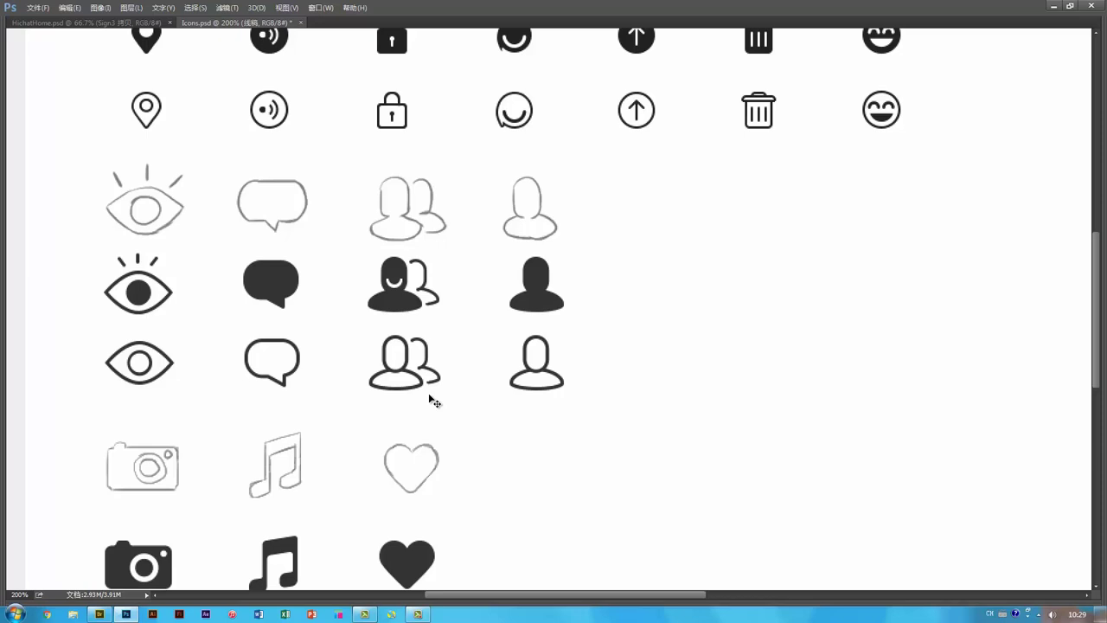
{"action": "scroll", "coordinate": [419, 364], "scroll_direction": "down", "scroll_amount": 2}
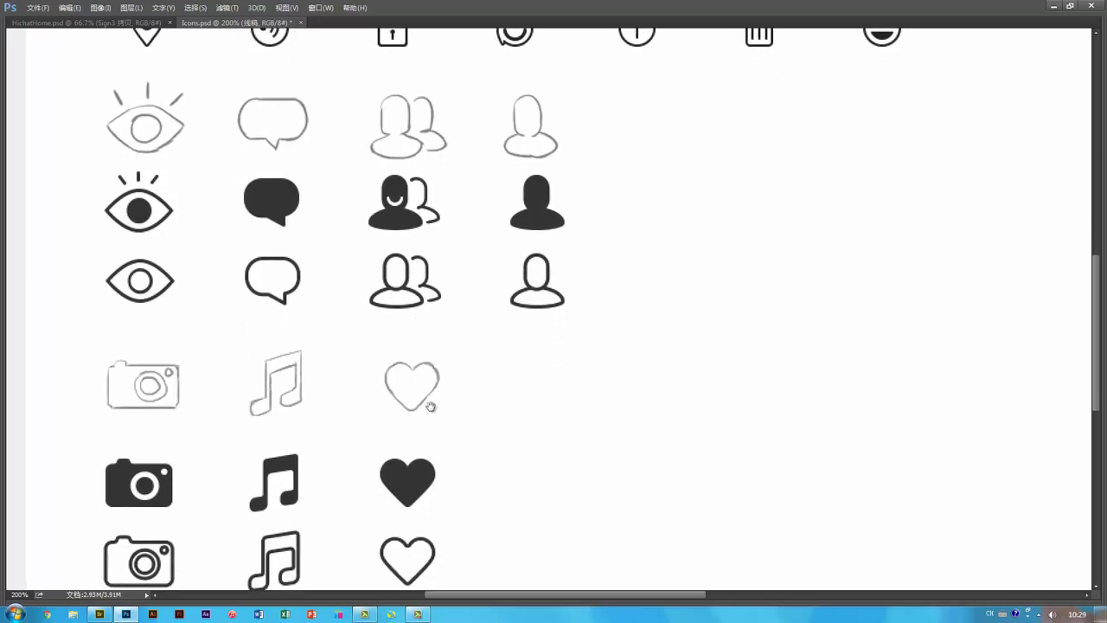
{"action": "scroll", "coordinate": [422, 337], "scroll_direction": "down", "scroll_amount": 1}
{"action": "left_click_drag", "start_coordinate": [427, 348], "coordinate": [475, 314]}
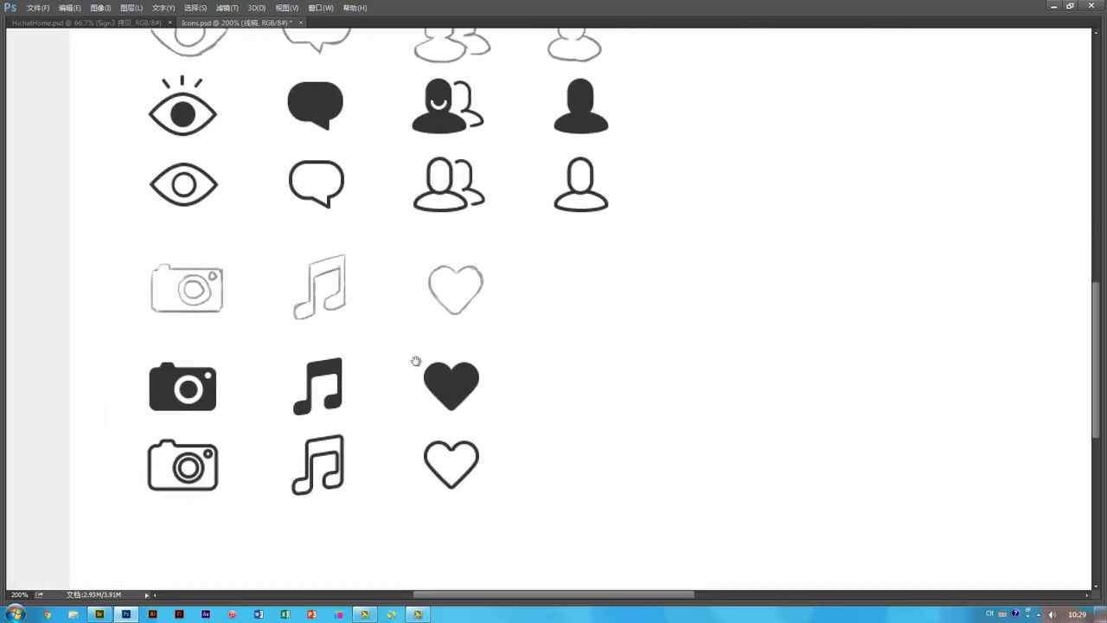
{"action": "left_click_drag", "start_coordinate": [415, 361], "coordinate": [497, 346]}
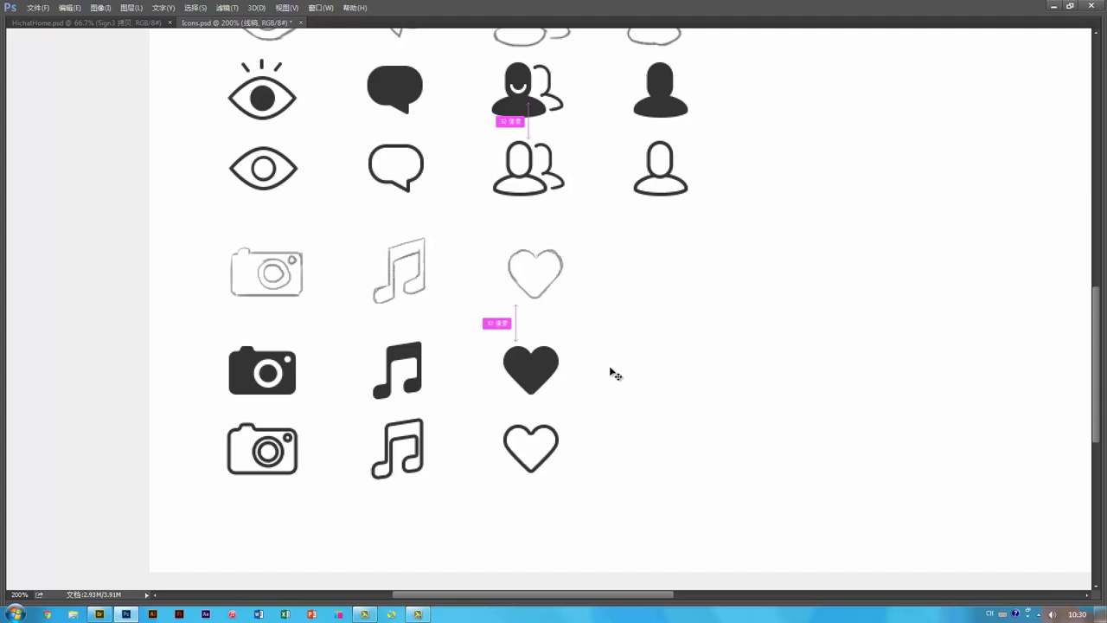
{"action": "key", "text": "ctrl+minus"}
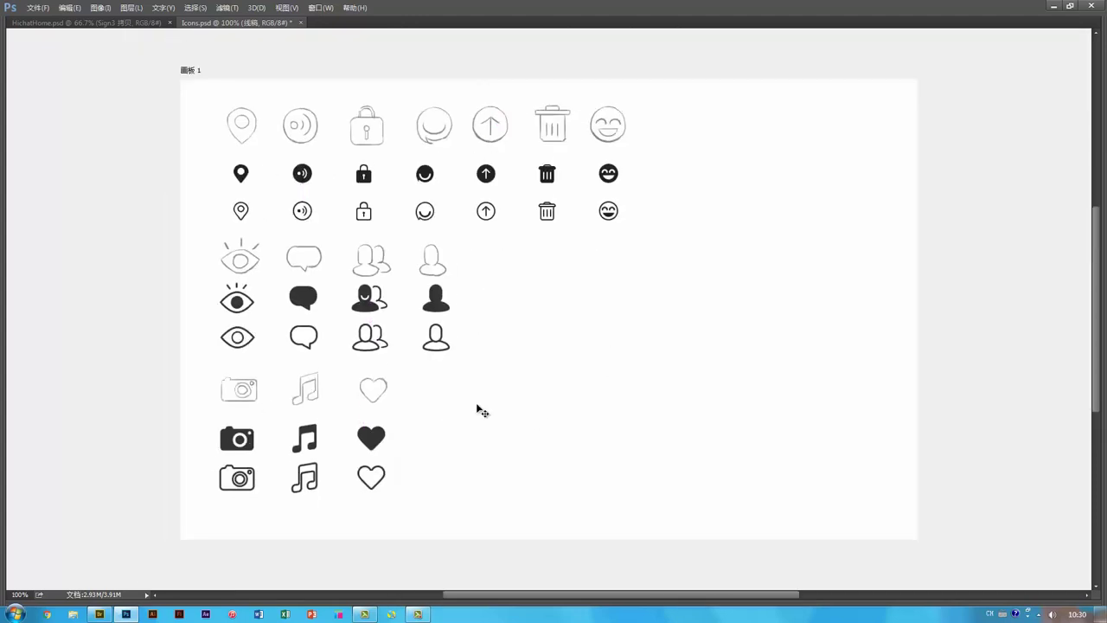
{"action": "key", "text": "ctrl+plus"}
{"action": "left_click_drag", "start_coordinate": [287, 517], "coordinate": [485, 408]}
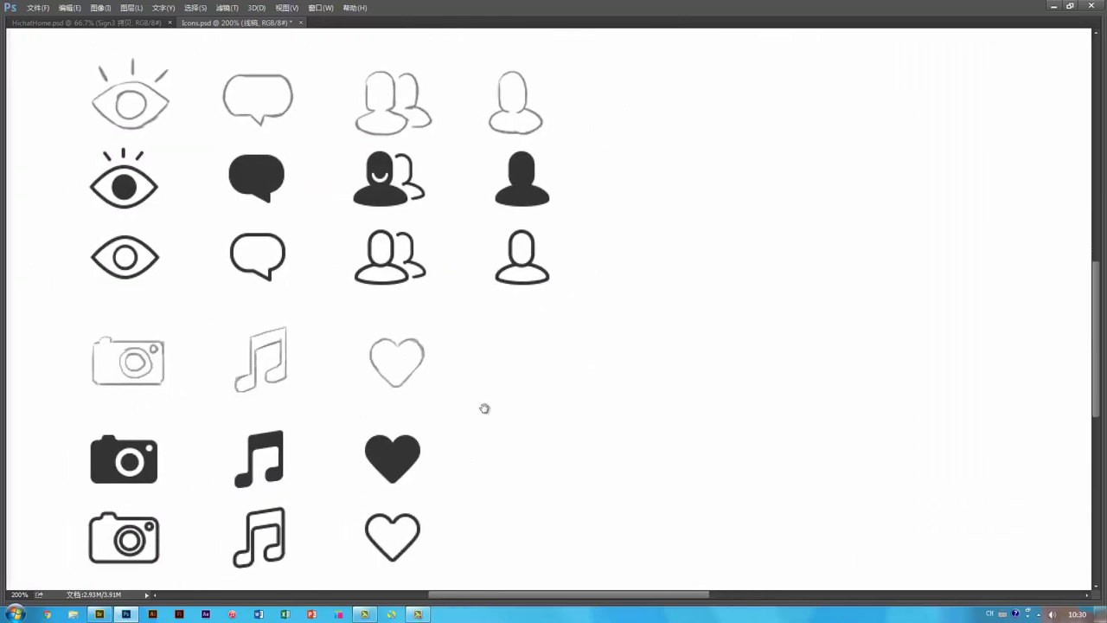
Step: Draw a row of three separate black 62 × 62 px squares in the empty area beside the icons
{"action": "left_click_drag", "start_coordinate": [427, 513], "coordinate": [549, 366]}
{"action": "scroll", "coordinate": [560, 357], "scroll_direction": "up", "scroll_amount": 3}
{"action": "scroll", "coordinate": [699, 385], "scroll_direction": "right", "scroll_amount": 6}
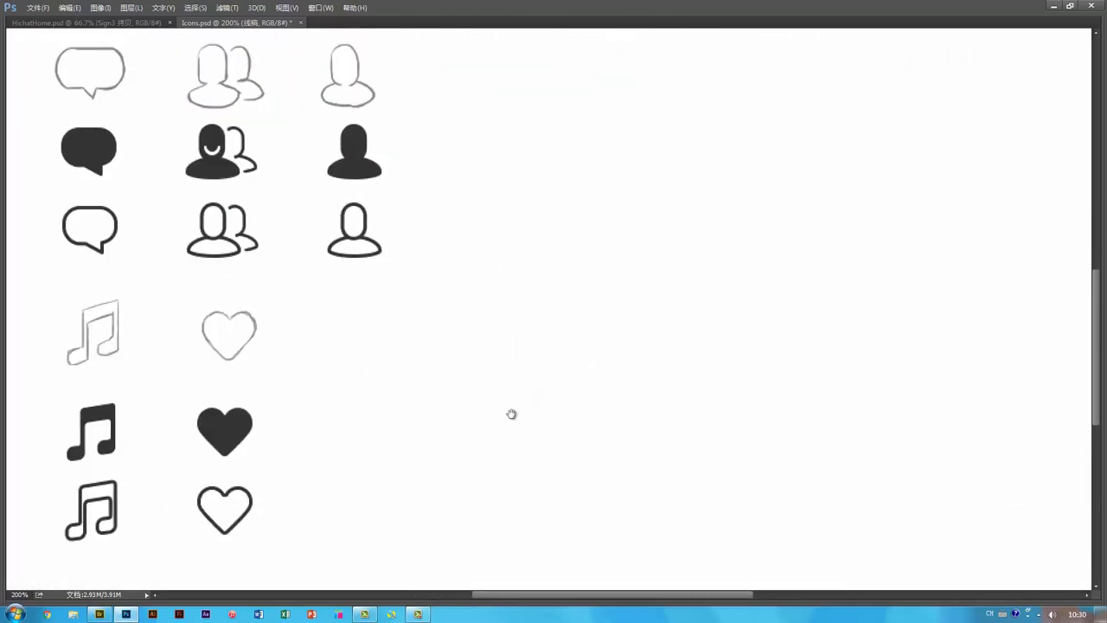
{"action": "left_click_drag", "start_coordinate": [526, 279], "coordinate": [734, 340]}
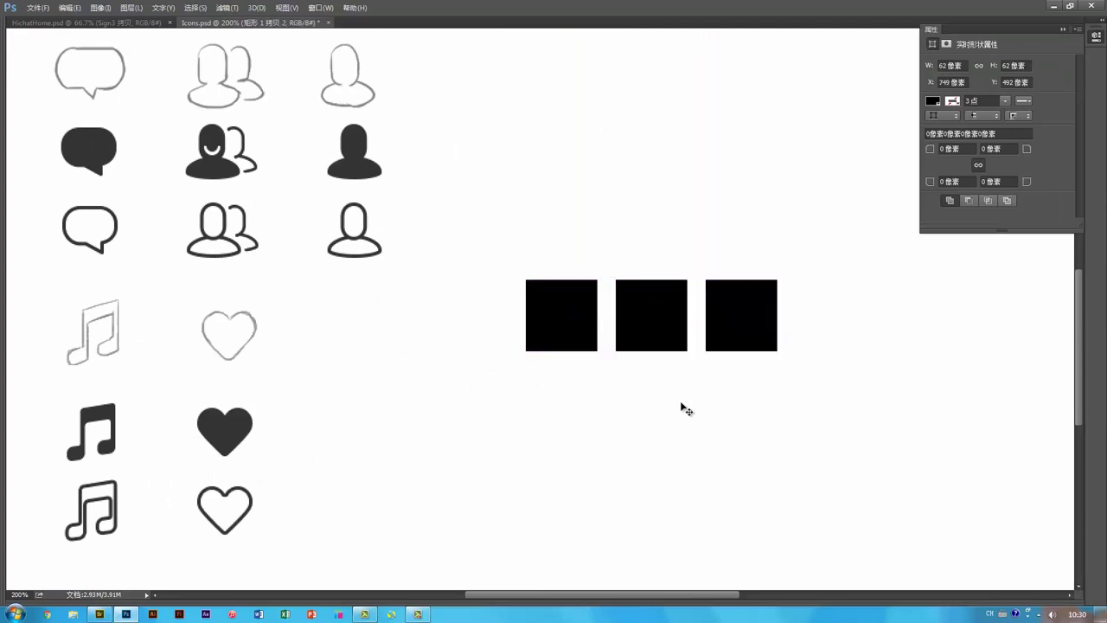
Step: Duplicate the filled camera, music and heart icons into the empty area below the three squares
{"action": "left_click_drag", "start_coordinate": [497, 411], "coordinate": [693, 351]}
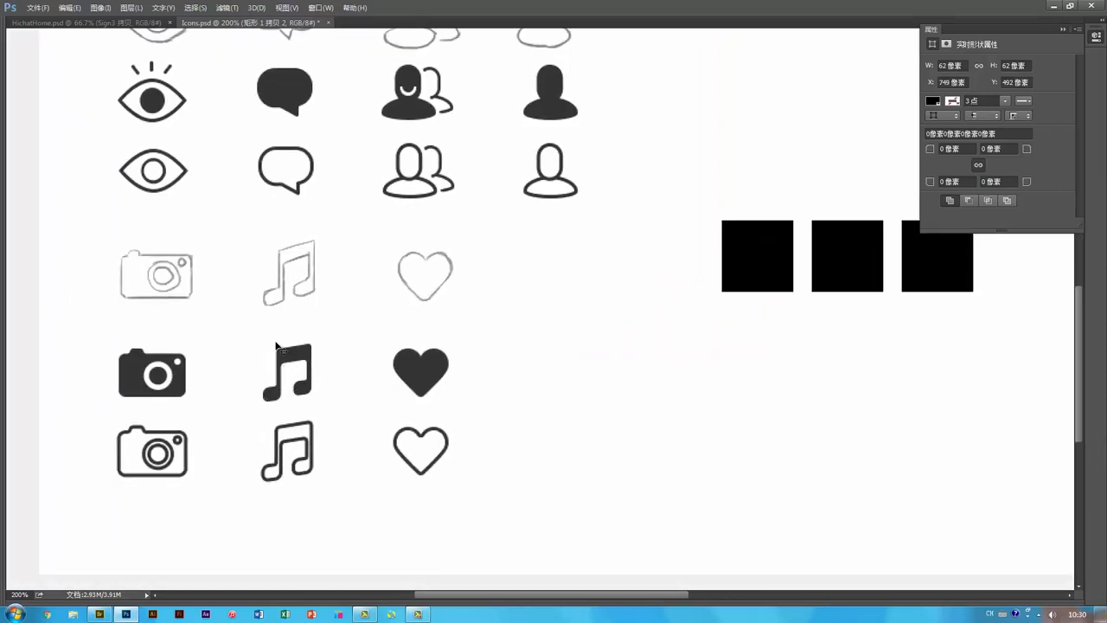
{"action": "left_click_drag", "start_coordinate": [592, 311], "coordinate": [640, 305]}
{"action": "left_click_drag", "start_coordinate": [494, 413], "coordinate": [514, 389]}
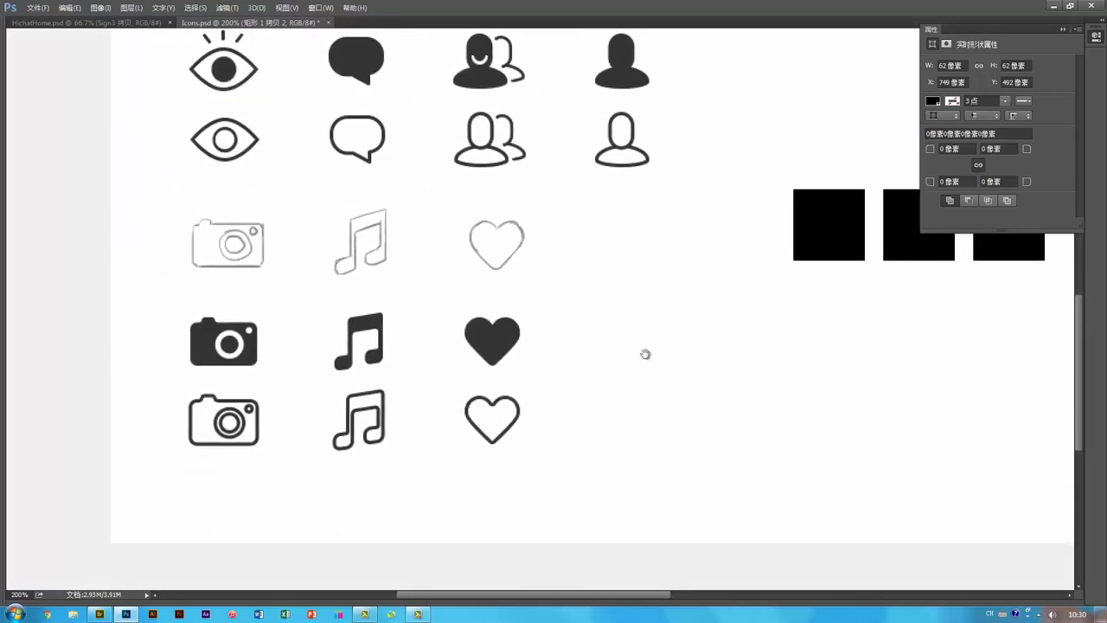
{"action": "left_click", "coordinate": [497, 338], "text": "ctrl"}
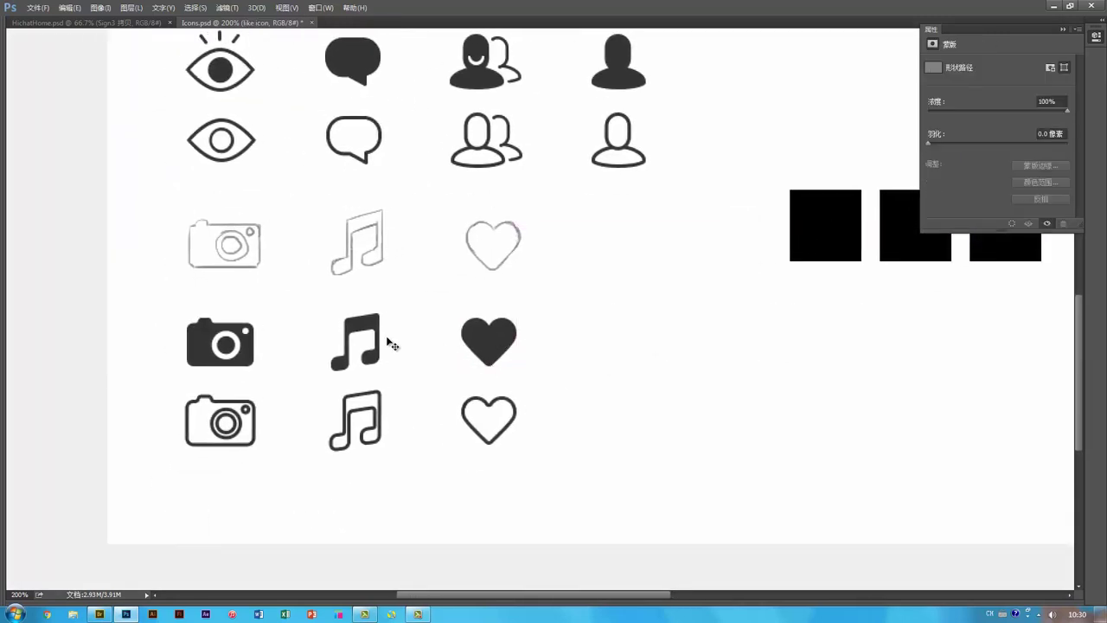
{"action": "left_click", "coordinate": [360, 331], "text": "ctrl+shift"}
{"action": "left_click", "coordinate": [211, 336], "text": "ctrl+shift"}
{"action": "left_click_drag", "start_coordinate": [207, 370], "coordinate": [704, 372]}
{"action": "left_click_drag", "start_coordinate": [902, 351], "coordinate": [495, 359]}
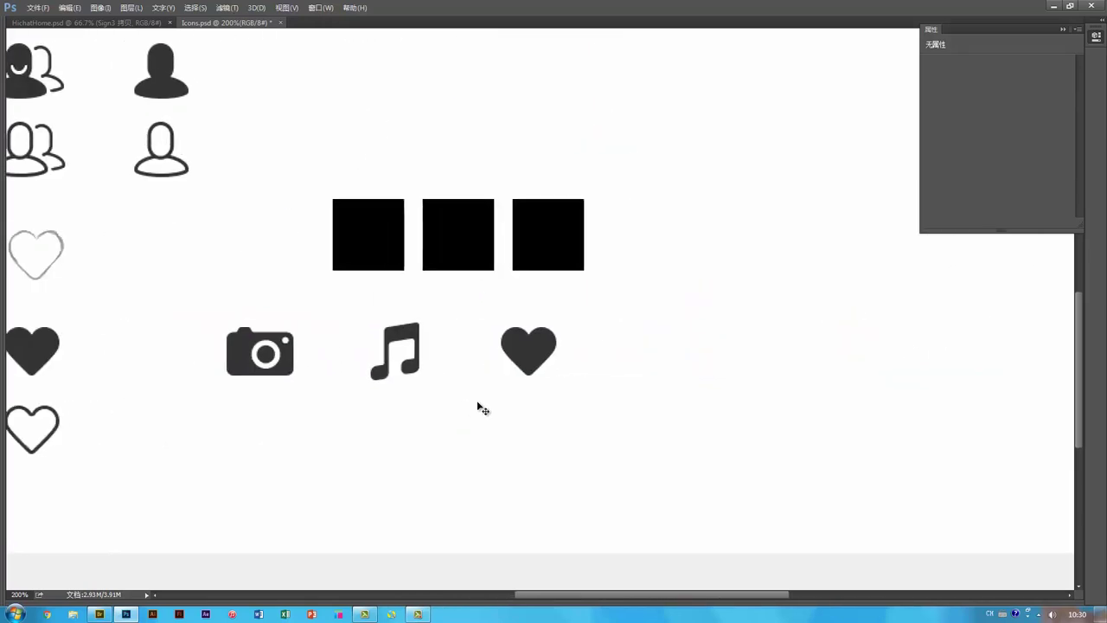
Step: Change the fill of the three black squares to a medium grey
{"action": "left_click", "coordinate": [560, 240]}
{"action": "key", "text": "Tab"}
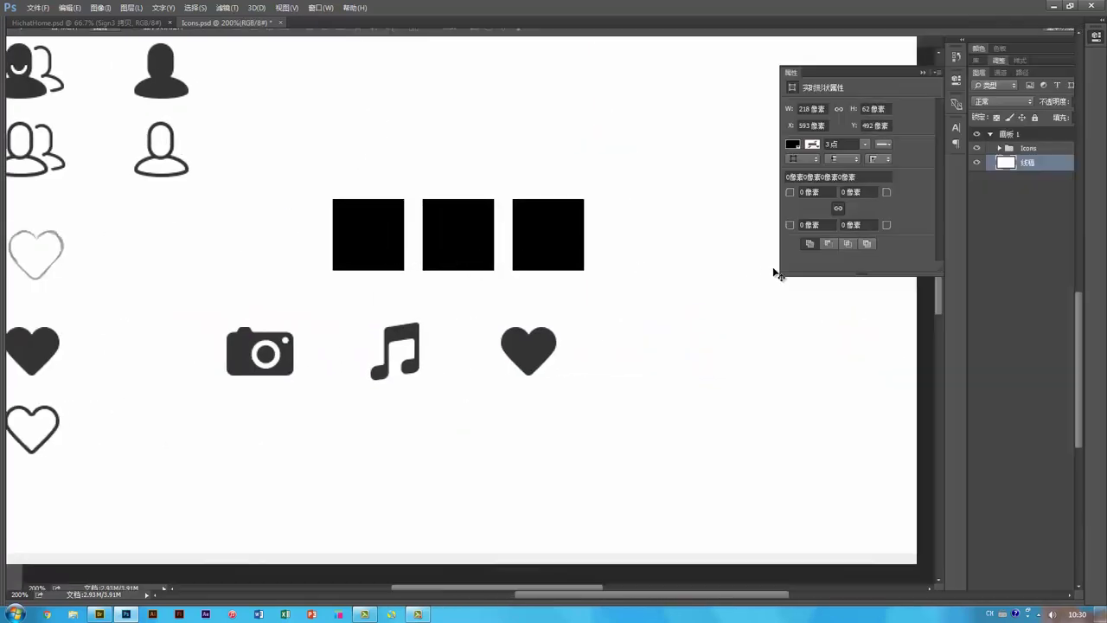
{"action": "scroll", "coordinate": [1053, 398], "scroll_direction": "down", "scroll_amount": 5}
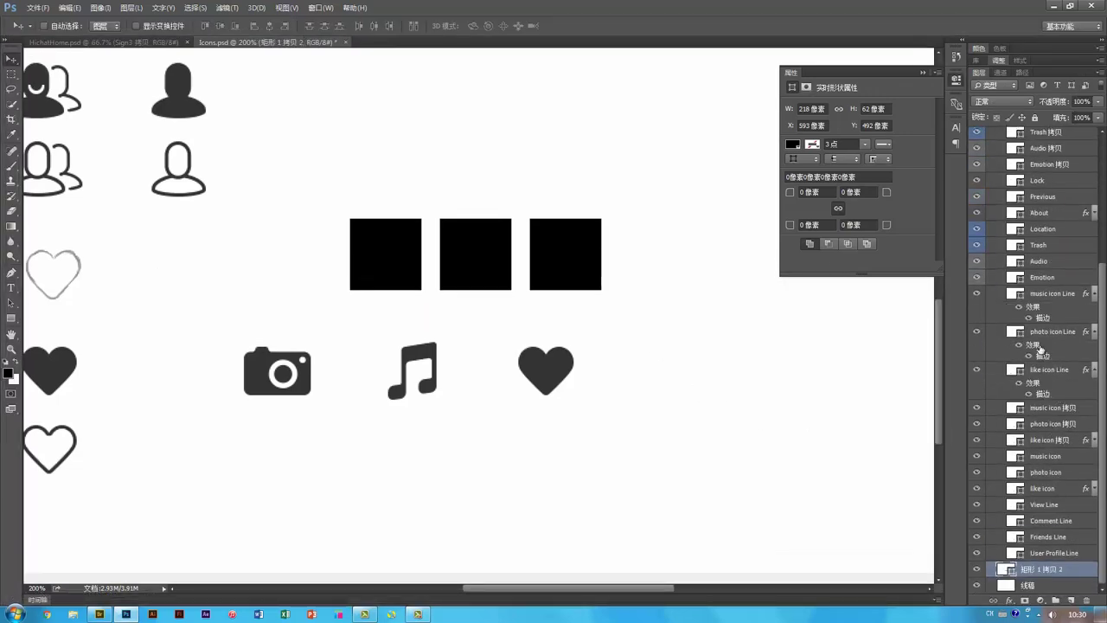
{"action": "double_click", "coordinate": [1002, 569]}
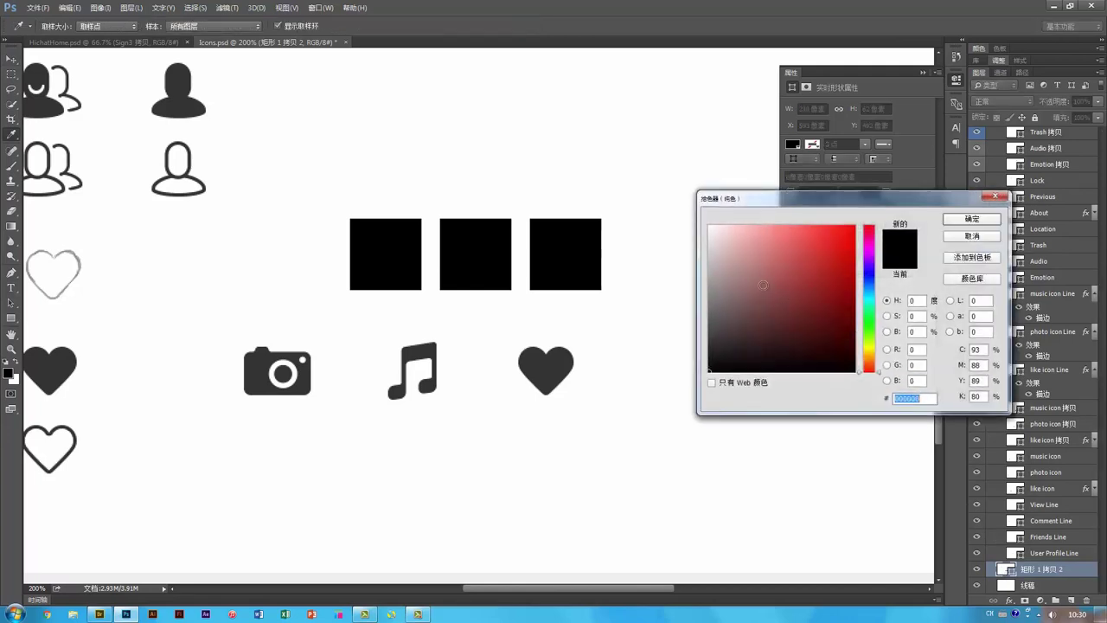
{"action": "left_click", "coordinate": [709, 273]}
{"action": "left_click", "coordinate": [972, 219]}
Step: Place the copied camera, music and heart icons over the three grey squares, one icon per square
{"action": "key", "text": "v"}
{"action": "left_click_drag", "start_coordinate": [549, 389], "coordinate": [578, 277]}
{"action": "left_click", "coordinate": [433, 394], "text": "ctrl"}
{"action": "left_click_drag", "start_coordinate": [433, 394], "coordinate": [495, 279]}
{"action": "left_click_drag", "start_coordinate": [299, 391], "coordinate": [416, 285]}
{"action": "key", "text": "ctrl+plus"}
{"action": "left_click_drag", "start_coordinate": [485, 309], "coordinate": [500, 381]}
{"action": "key", "text": "Right"}
{"action": "key", "text": "Up"}
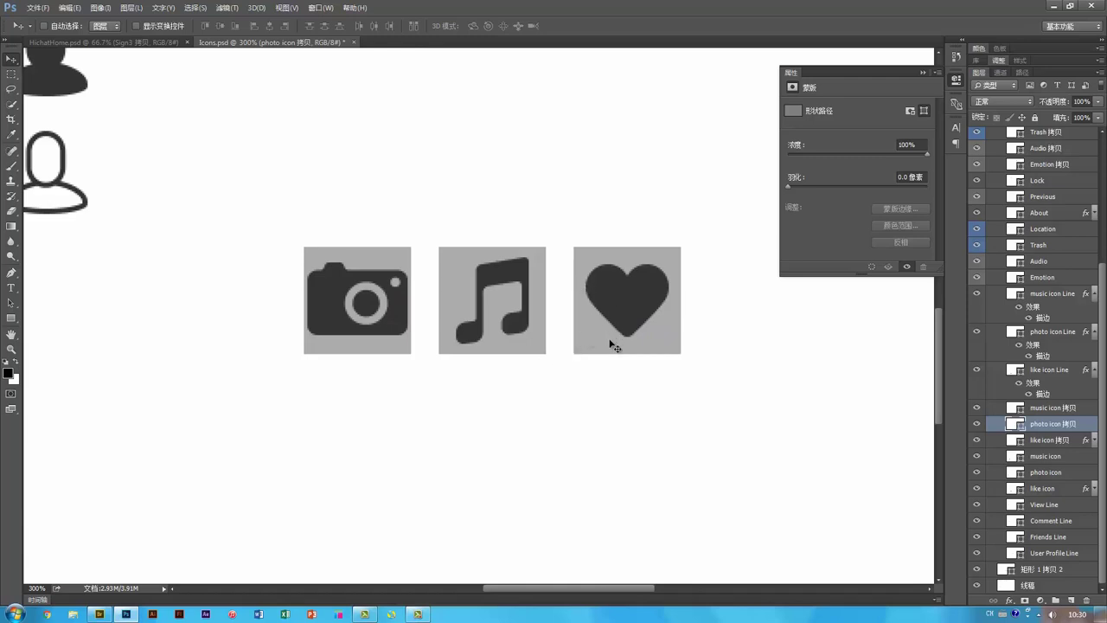
Step: Enlarge the copied heart icon until it fills its 62 px grey square
{"action": "left_click", "coordinate": [634, 301], "text": "ctrl"}
{"action": "key", "text": "ctrl+t"}
{"action": "left_click_drag", "start_coordinate": [634, 300], "coordinate": [640, 353]}
{"action": "key", "text": "Return"}
{"action": "key", "text": "a"}
{"action": "key", "text": "Down"}
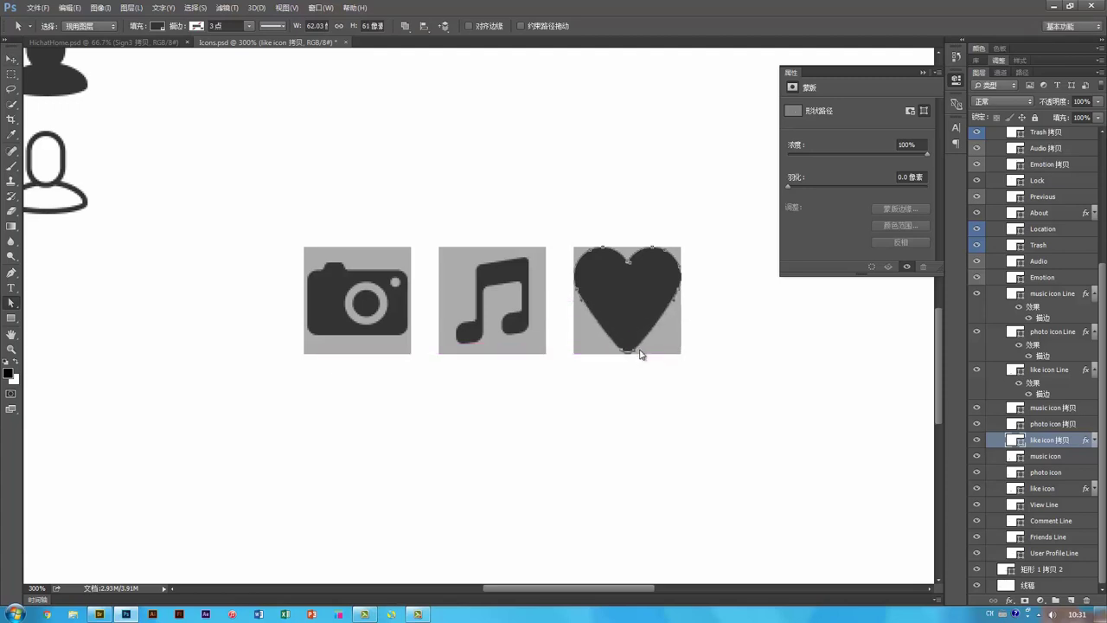
{"action": "key", "text": "shift+a"}
Step: Align the copied music note with its square's upper-right corner and scale it up to the square's full height
{"action": "key", "text": "v"}
{"action": "left_click_drag", "start_coordinate": [499, 279], "coordinate": [517, 268]}
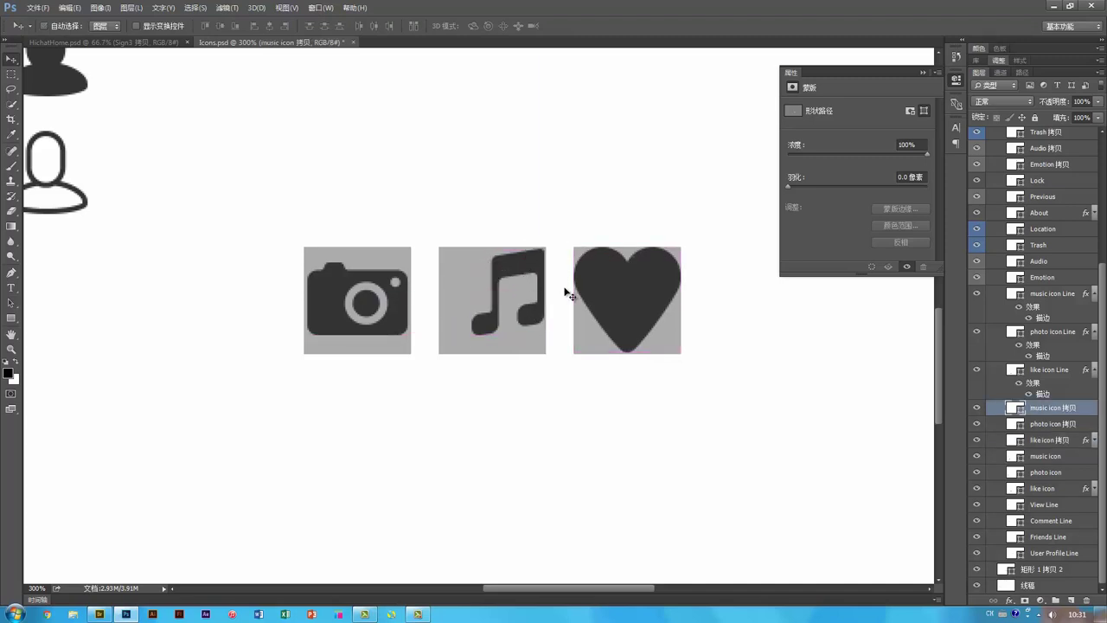
{"action": "key", "text": "ctrl+t"}
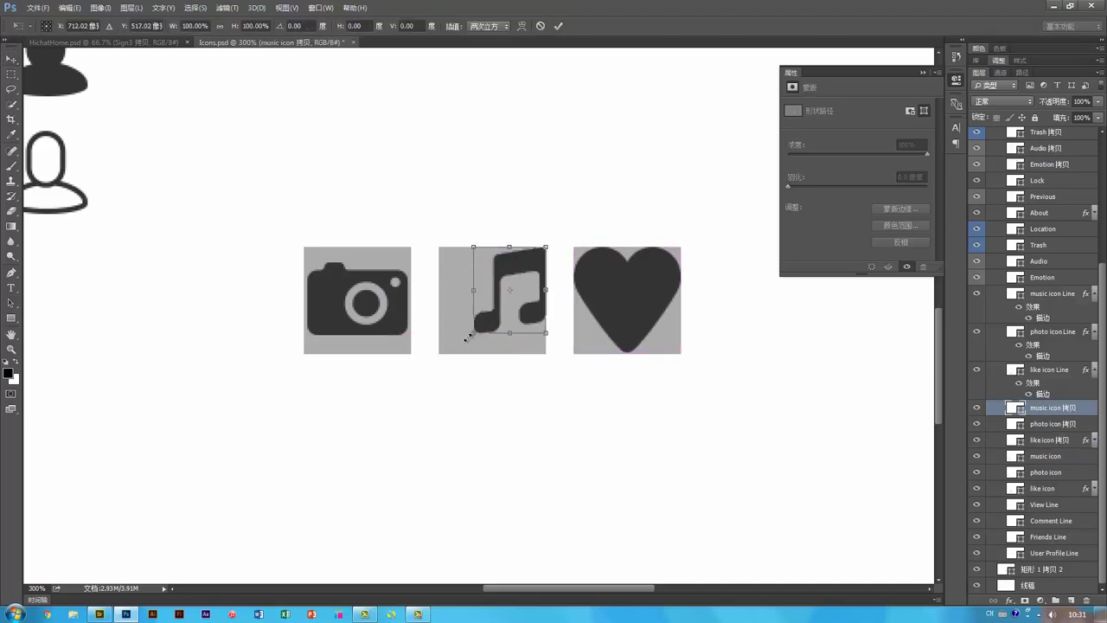
{"action": "left_click_drag", "start_coordinate": [467, 337], "coordinate": [450, 353]}
{"action": "key", "text": "Return"}
Step: Shift the left-hand anchor points of the music note outward to the left edge of its square
{"action": "key", "text": "a"}
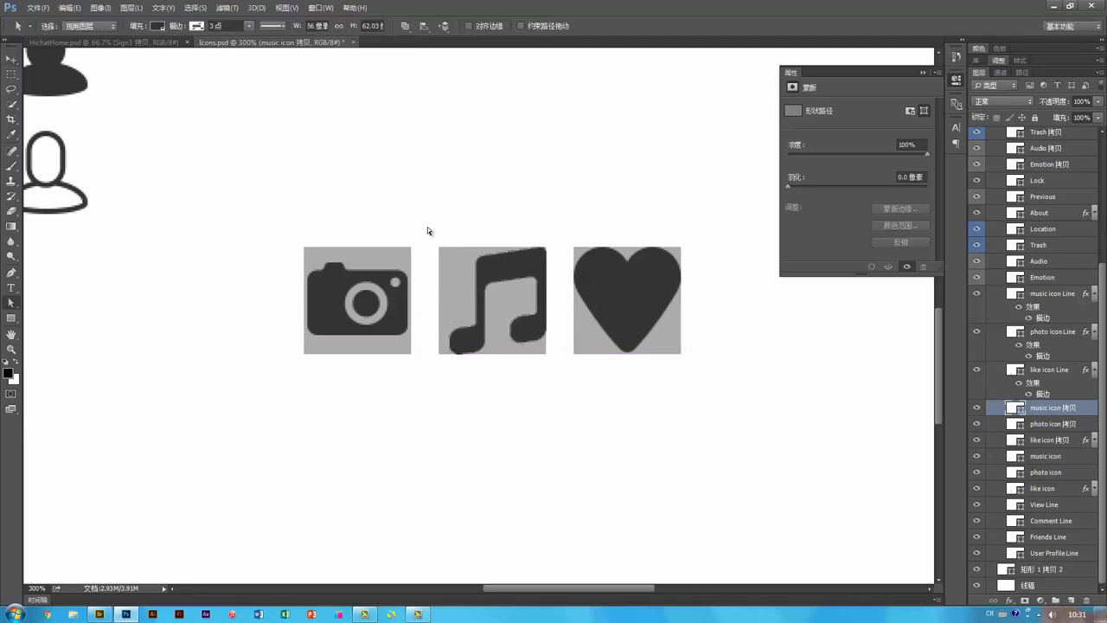
{"action": "left_click_drag", "start_coordinate": [427, 226], "coordinate": [504, 390]}
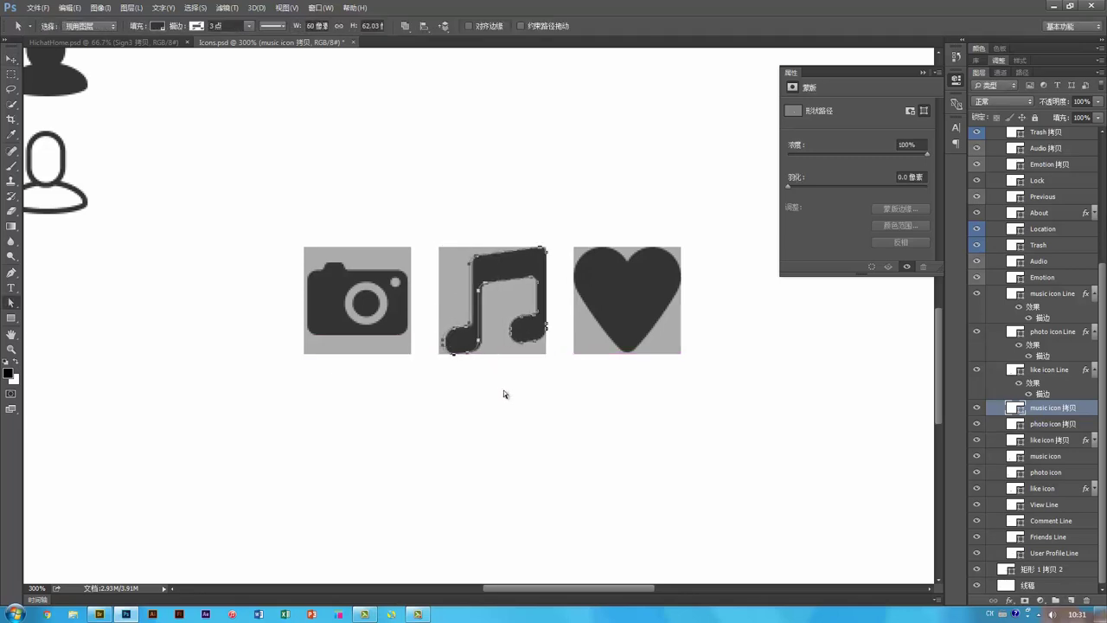
{"action": "key", "text": "Left"}
{"action": "key", "text": "Left"}
{"action": "key", "text": "v"}
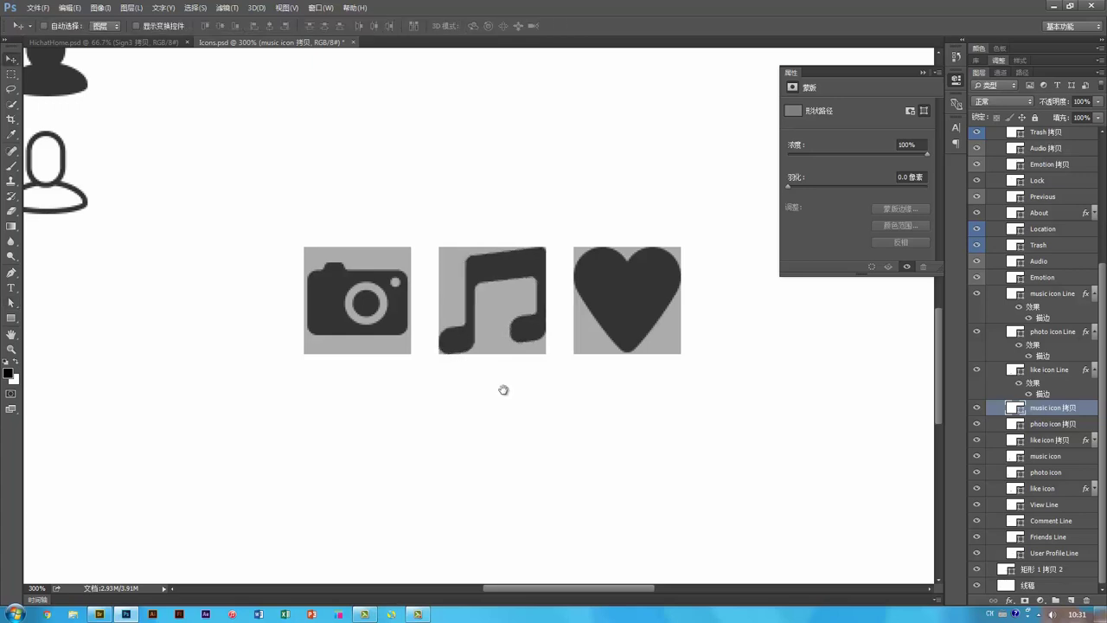
Step: Move the copied camera to its square's upper-left corner and stretch its body down and right to fill the square
{"action": "left_click_drag", "start_coordinate": [504, 390], "coordinate": [620, 408]}
{"action": "left_click", "coordinate": [534, 348]}
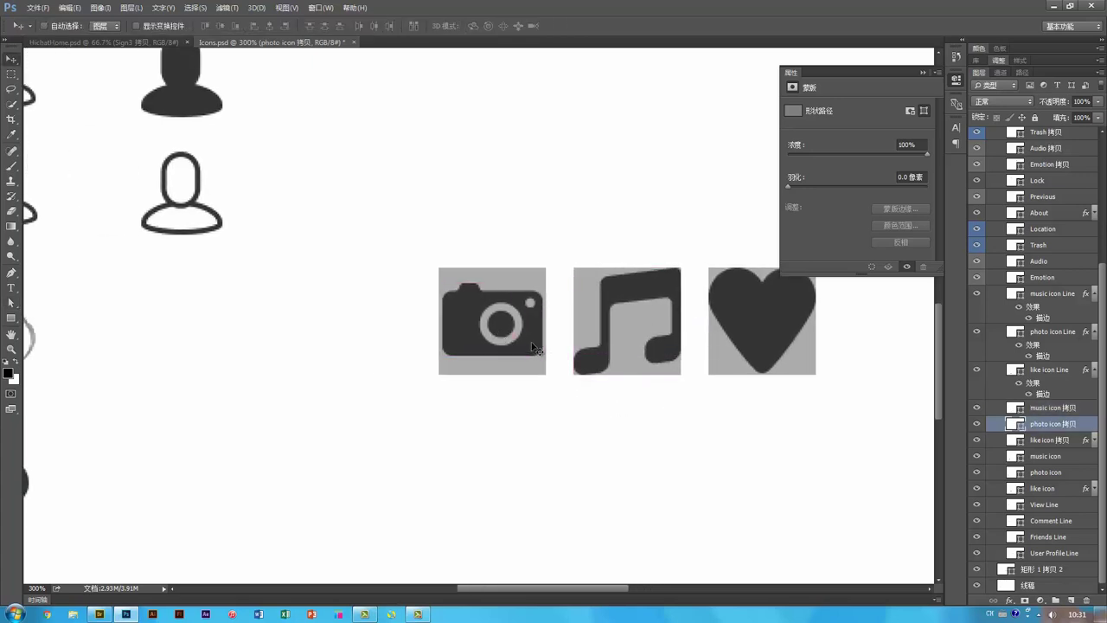
{"action": "mouse_move", "coordinate": [526, 342]}
{"action": "left_mouse_down"}
{"action": "mouse_move", "coordinate": [534, 328]}
{"action": "mouse_move", "coordinate": [520, 326]}
{"action": "left_mouse_up"}
{"action": "key", "text": "a"}
{"action": "key", "text": "shift+Down"}
{"action": "key", "text": "shift+Down"}
{"action": "key", "text": "v"}
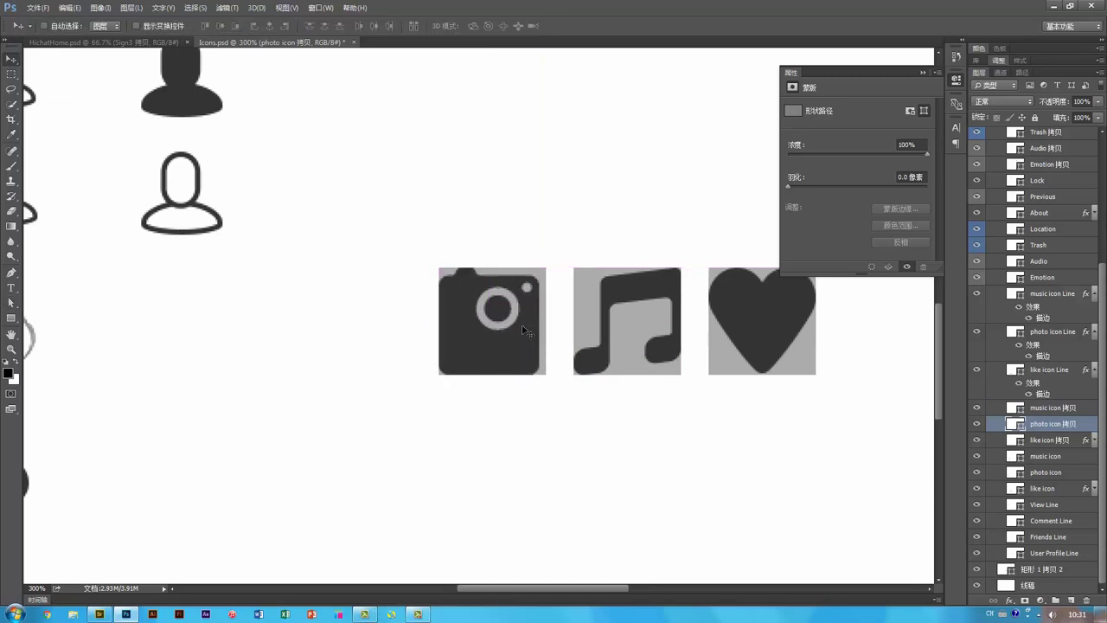
{"action": "key", "text": "a"}
{"action": "key", "text": "Right"}
{"action": "key", "text": "Right"}
{"action": "key", "text": "Right"}
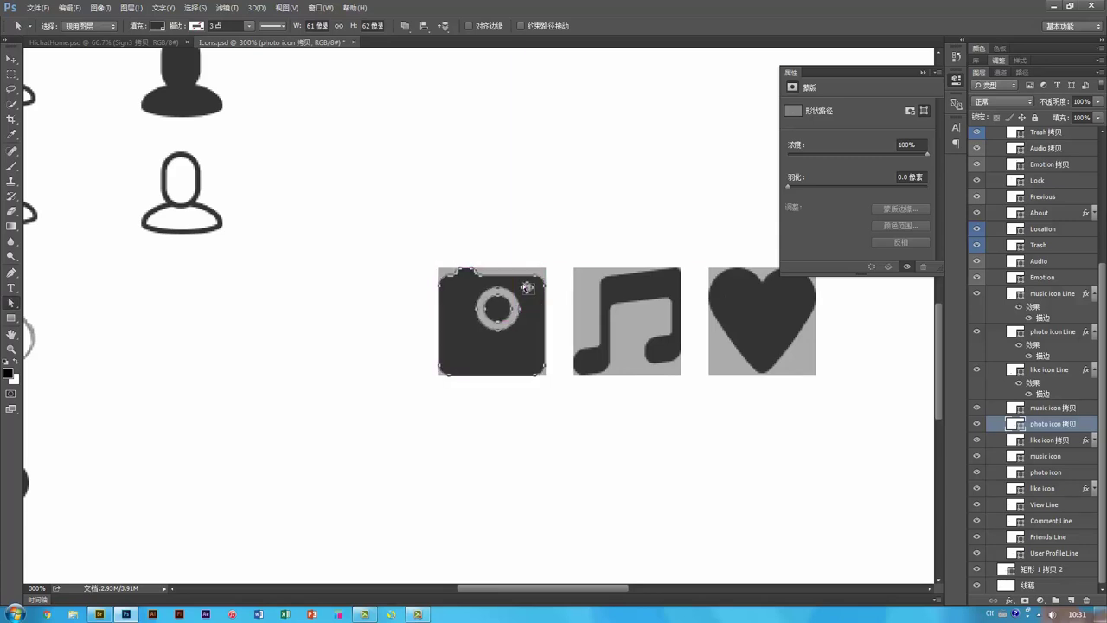
Step: Enlarge the lens rings of the copied camera icon
{"action": "left_click_drag", "start_coordinate": [470, 284], "coordinate": [526, 338]}
{"action": "key", "text": "ctrl+t"}
{"action": "left_click_drag", "start_coordinate": [520, 330], "coordinate": [536, 348]}
{"action": "key", "text": "Return"}
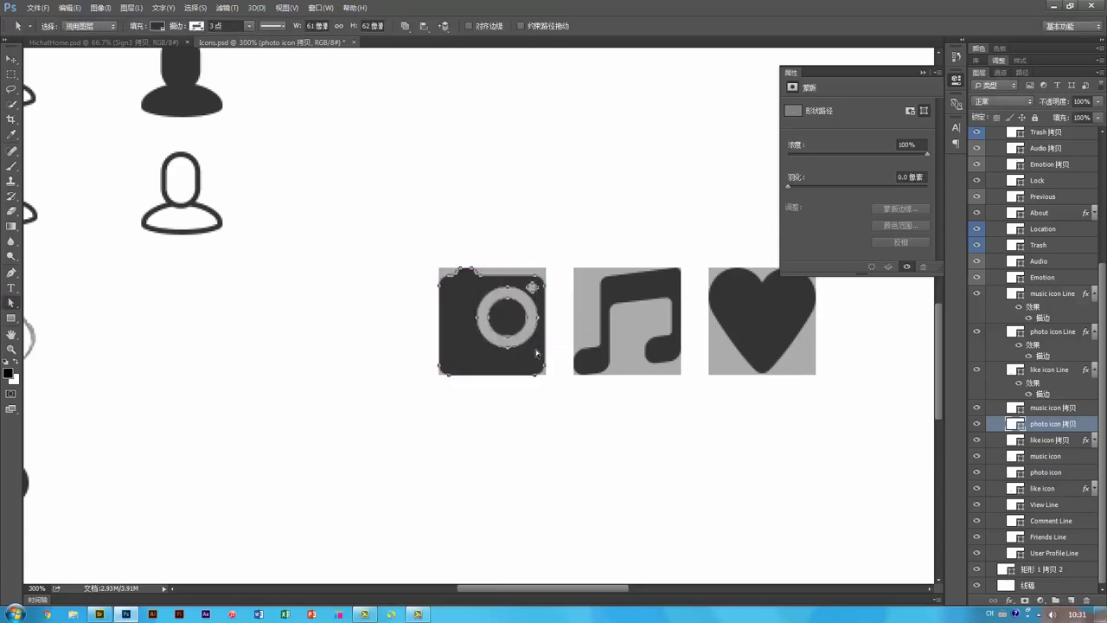
Step: Nudge the enlarged lens rings left and down toward the middle of the camera body
{"action": "key", "text": "Left"}
{"action": "key", "text": "Left"}
{"action": "key", "text": "Left"}
{"action": "key", "text": "Down"}
{"action": "key", "text": "Down"}
{"action": "key", "text": "Down"}
{"action": "key", "text": "Down"}
{"action": "key", "text": "Down"}
{"action": "key", "text": "Down"}
{"action": "key", "text": "v"}
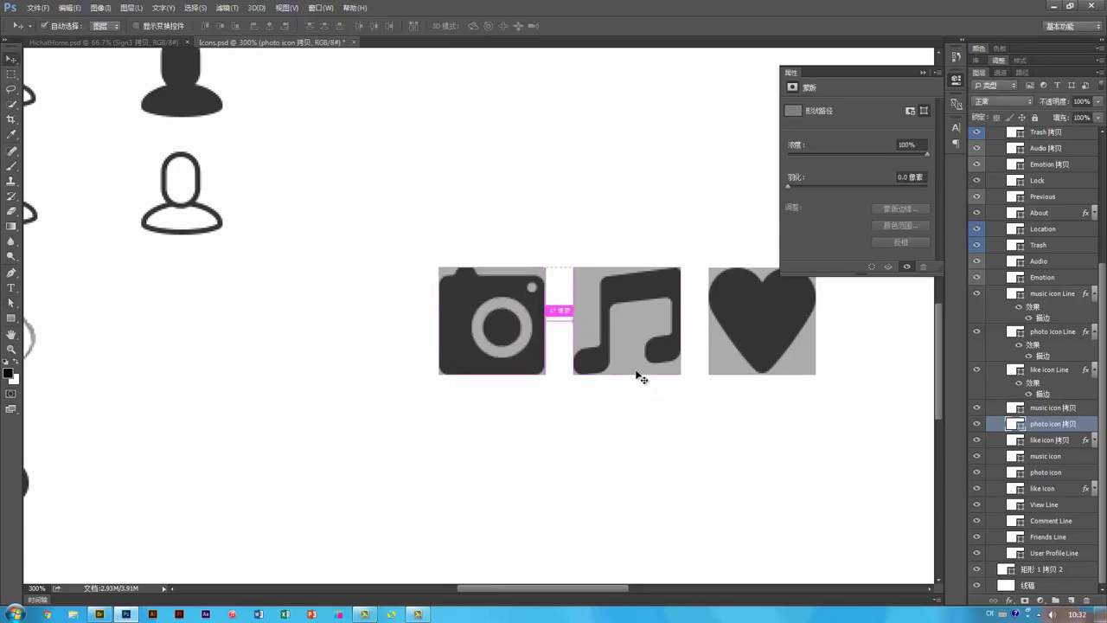
Step: Move the grey squares below the resized icons and compare the visual weight of the camera, music note and heart
{"action": "left_click_drag", "start_coordinate": [640, 373], "coordinate": [648, 530]}
{"action": "key", "text": "ctrl+1"}
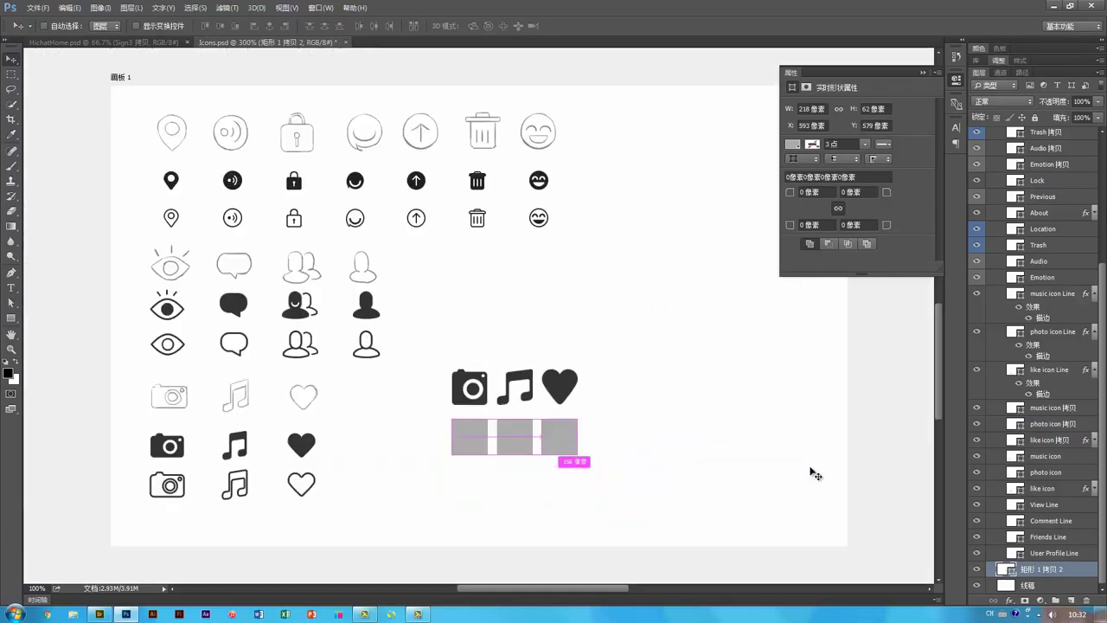
{"action": "left_click_drag", "start_coordinate": [483, 448], "coordinate": [531, 415]}
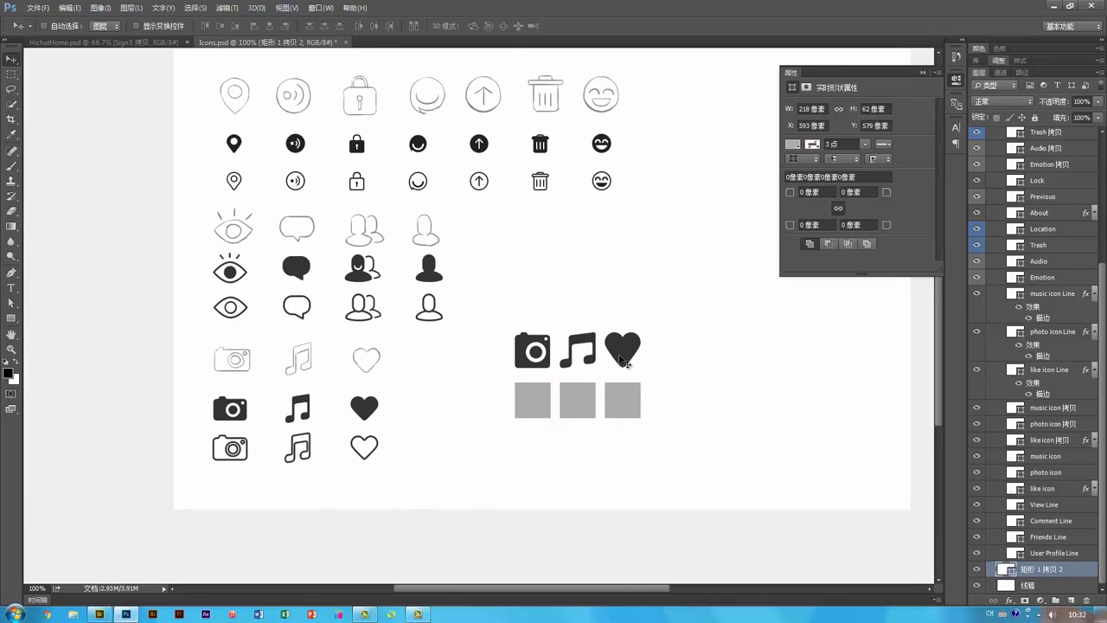
{"action": "key", "text": "ctrl+equal"}
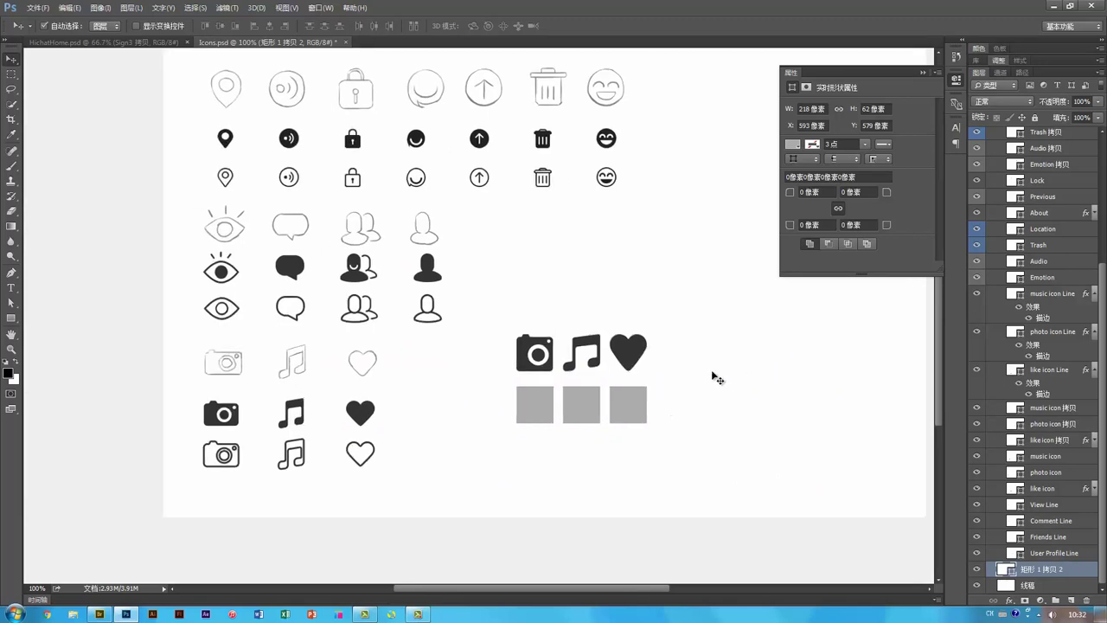
{"action": "left_click_drag", "start_coordinate": [716, 378], "coordinate": [563, 274]}
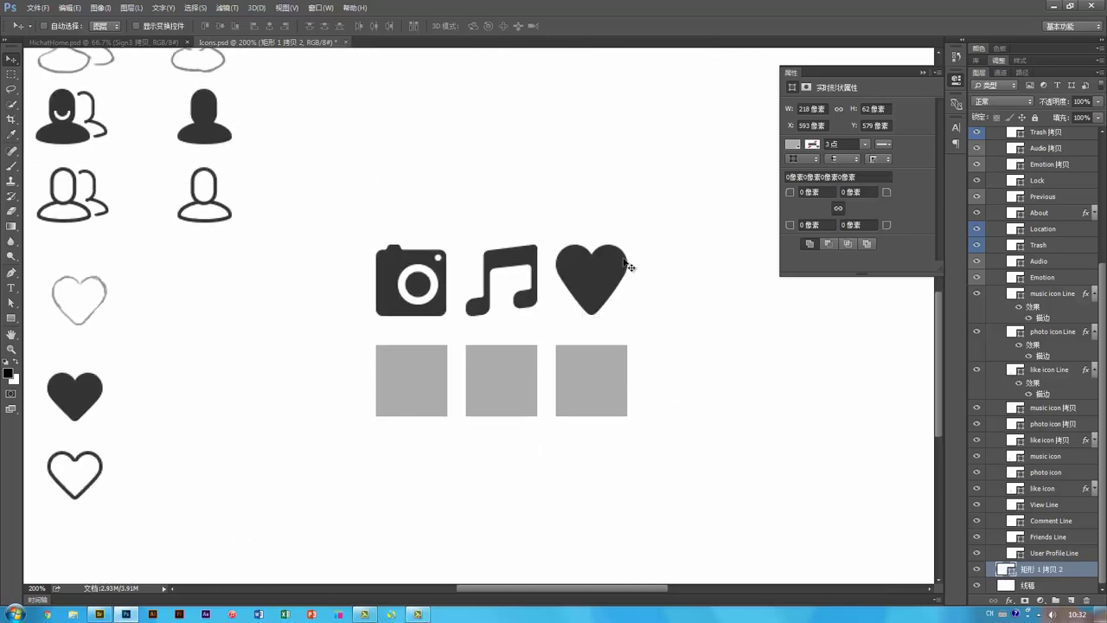
{"action": "left_click_drag", "start_coordinate": [613, 306], "coordinate": [613, 298]}
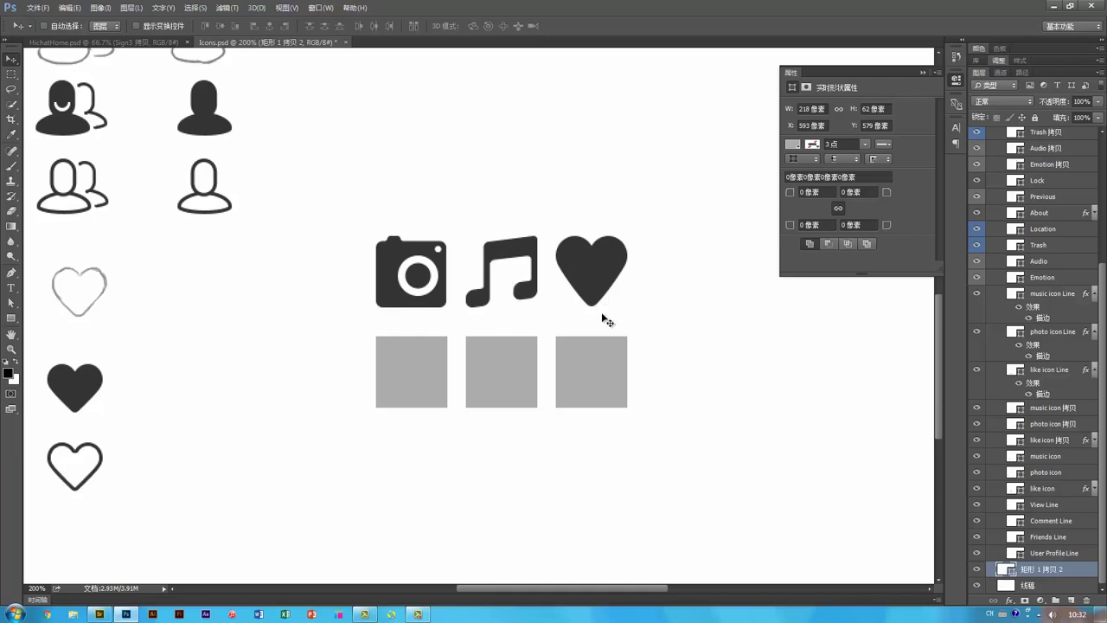
{"action": "key", "text": "ctrl+minus"}
{"action": "left_click_drag", "start_coordinate": [423, 364], "coordinate": [492, 362]}
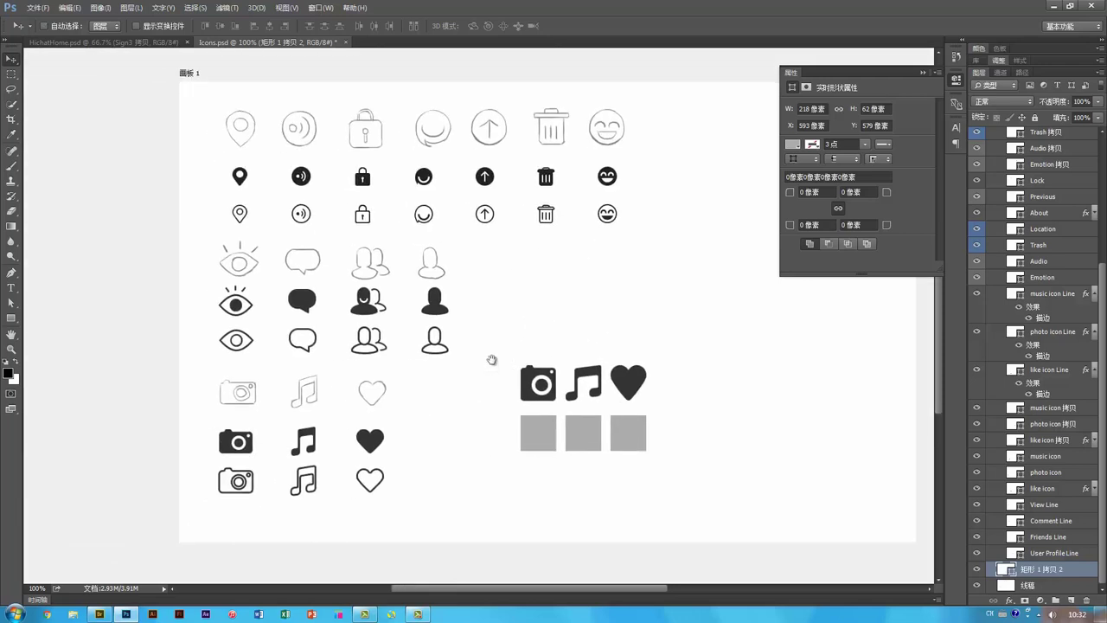
{"action": "left_click_drag", "start_coordinate": [494, 443], "coordinate": [516, 409]}
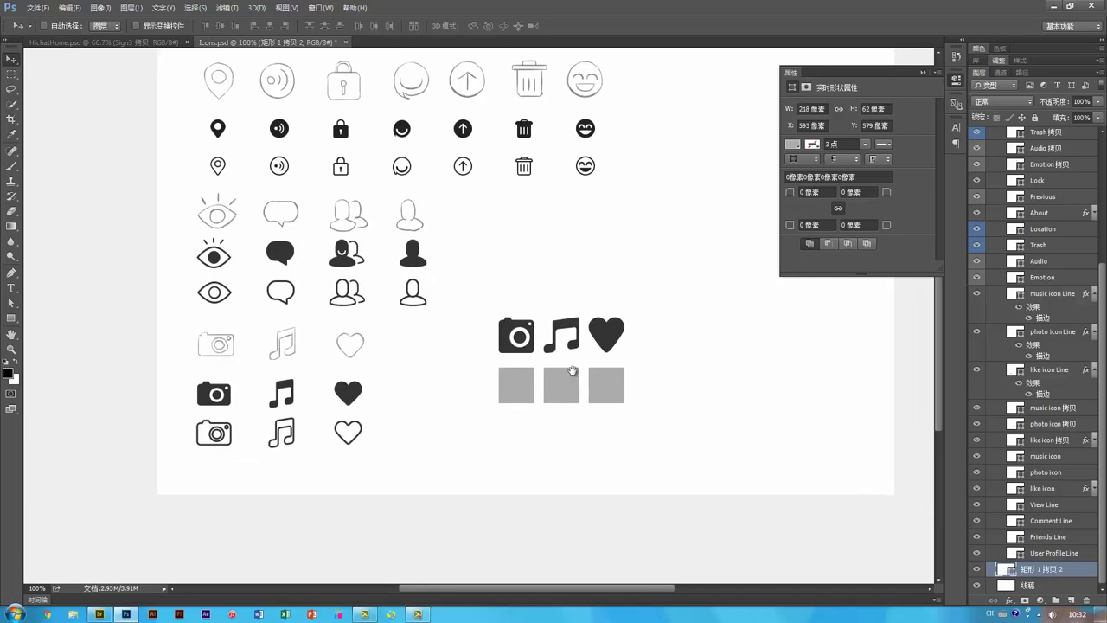
{"action": "left_click_drag", "start_coordinate": [549, 376], "coordinate": [560, 396]}
{"action": "left_click_drag", "start_coordinate": [491, 412], "coordinate": [601, 423]}
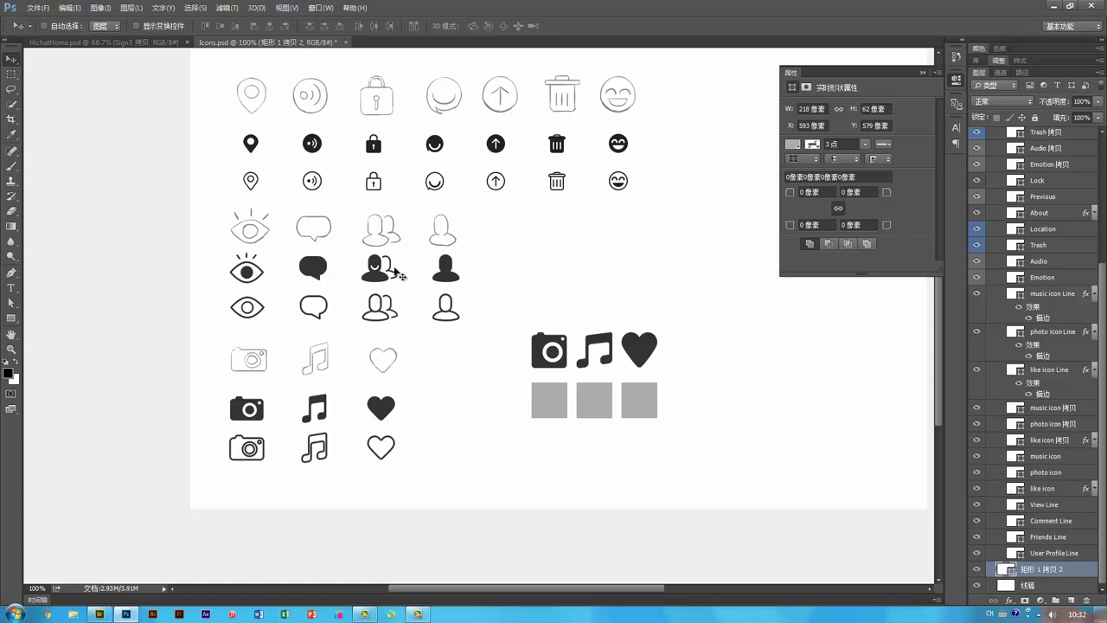
Step: Compare the sizes and proportions of the filled eye, chat, friends and profile icons
{"action": "left_click_drag", "start_coordinate": [317, 276], "coordinate": [317, 275]}
{"action": "key", "text": "ctrl+plus"}
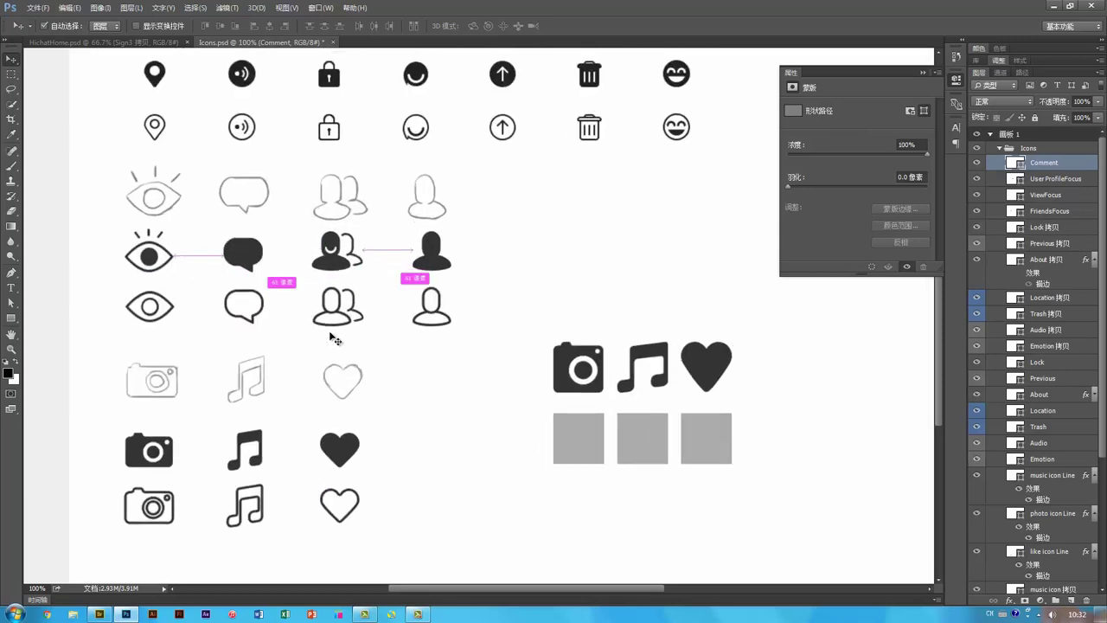
{"action": "left_click_drag", "start_coordinate": [281, 323], "coordinate": [563, 324]}
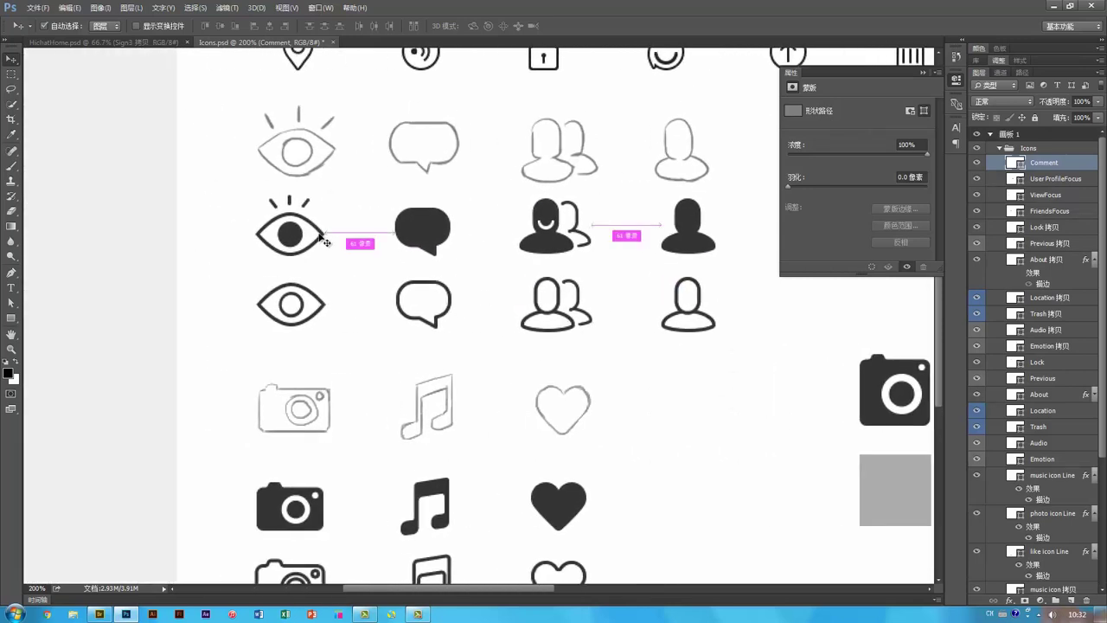
{"action": "left_click", "coordinate": [355, 243]}
{"action": "left_click_drag", "start_coordinate": [473, 267], "coordinate": [281, 333]}
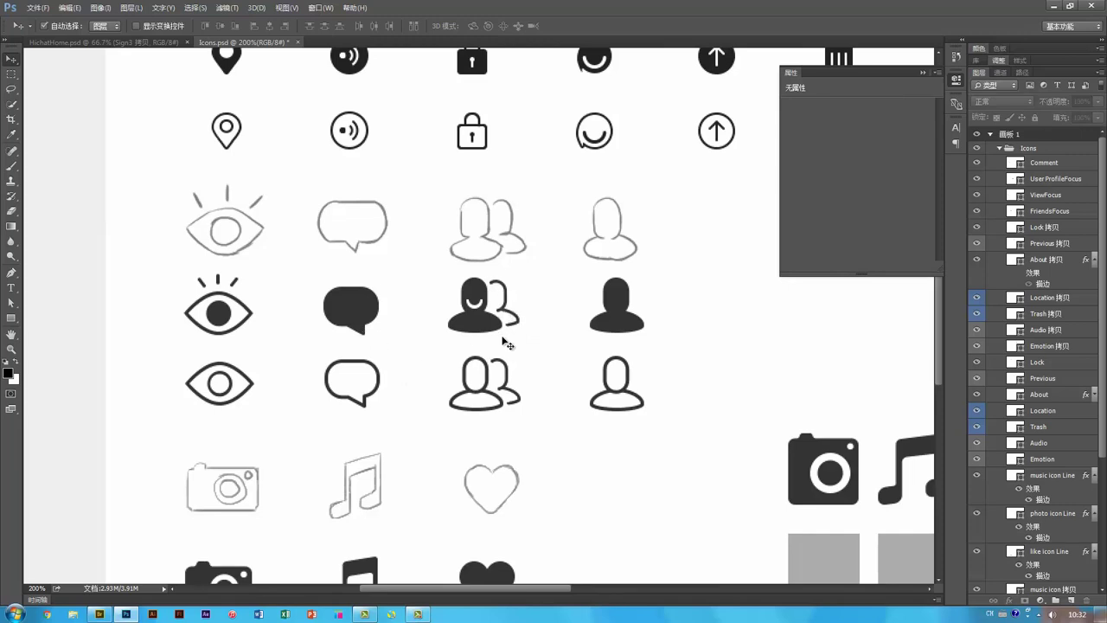
{"action": "key", "text": "ctrl+0"}
{"action": "key", "text": "ctrl+1"}
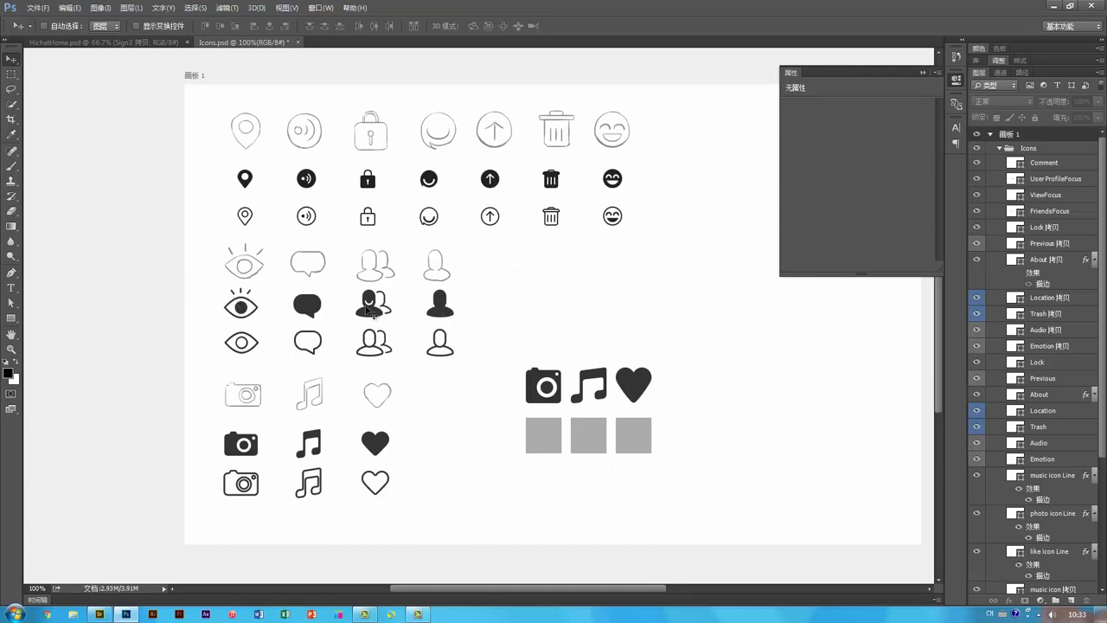
Step: Move the row of grey squares back up behind the resized camera, music and heart icons
{"action": "left_click_drag", "start_coordinate": [559, 358], "coordinate": [488, 317]}
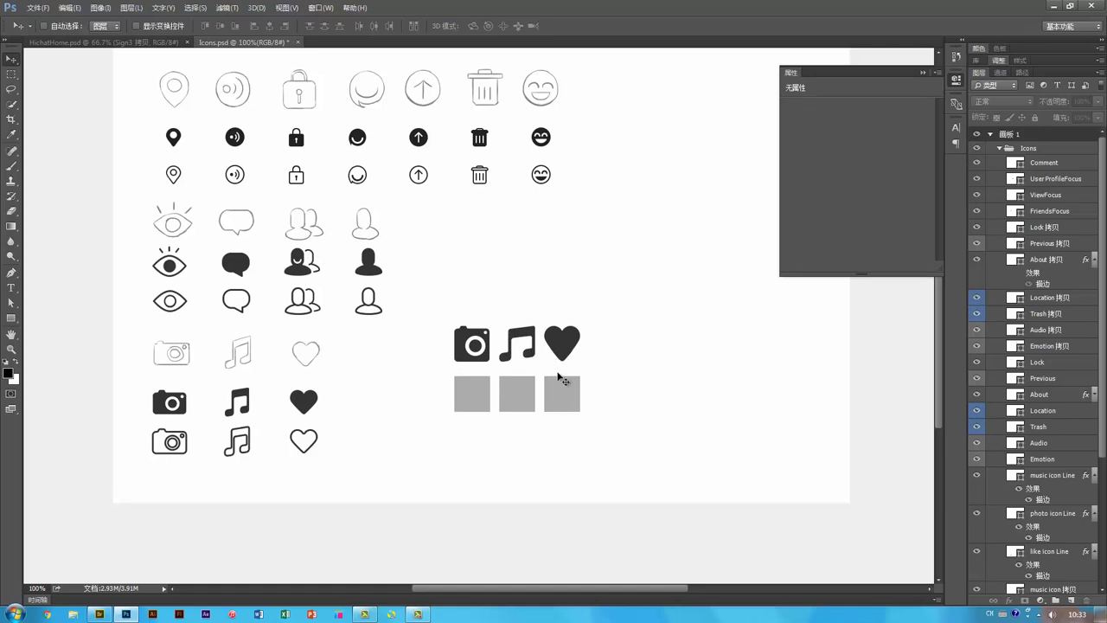
{"action": "left_click_drag", "start_coordinate": [563, 396], "coordinate": [568, 362]}
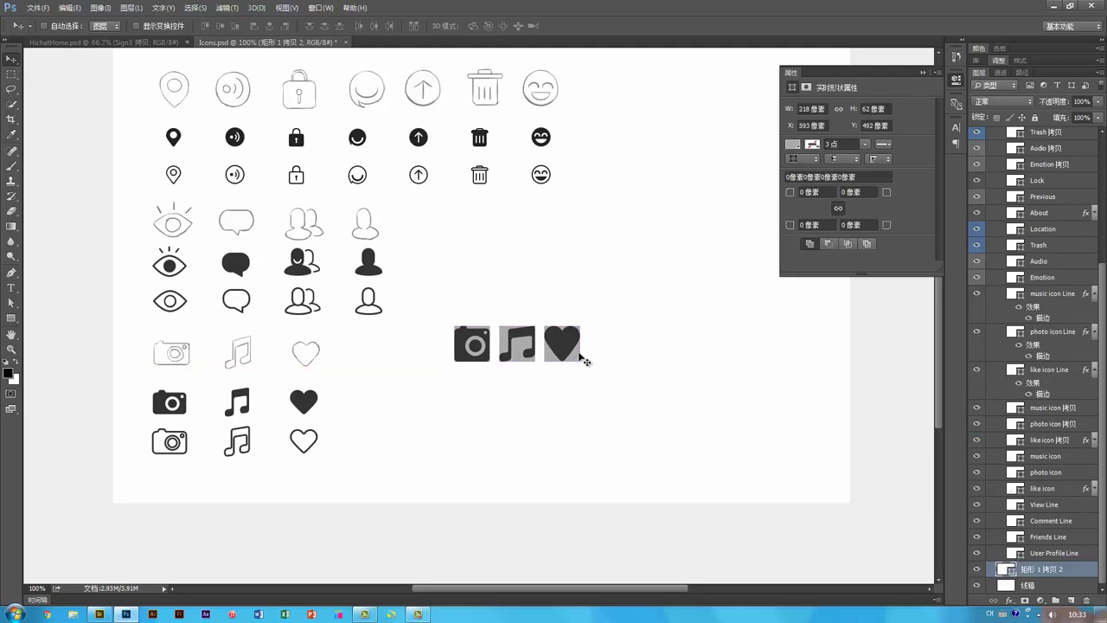
Step: Delete the grey squares and the resized camera, music note and heart copies, and save the icon document
{"action": "left_click_drag", "start_coordinate": [584, 362], "coordinate": [583, 407]}
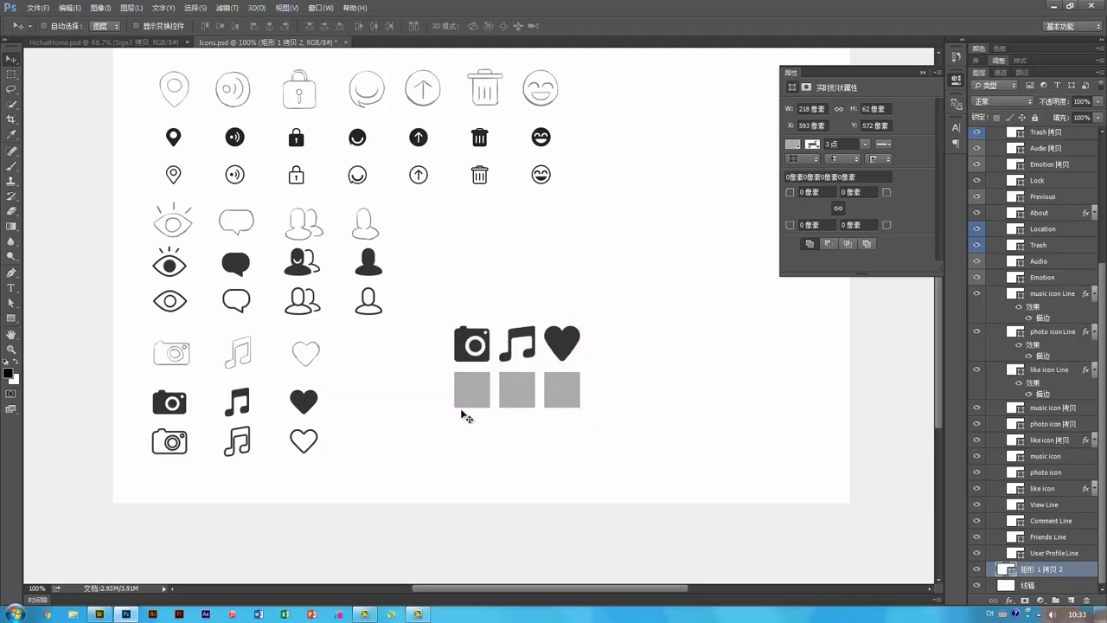
{"action": "left_click", "coordinate": [571, 347], "text": "shift"}
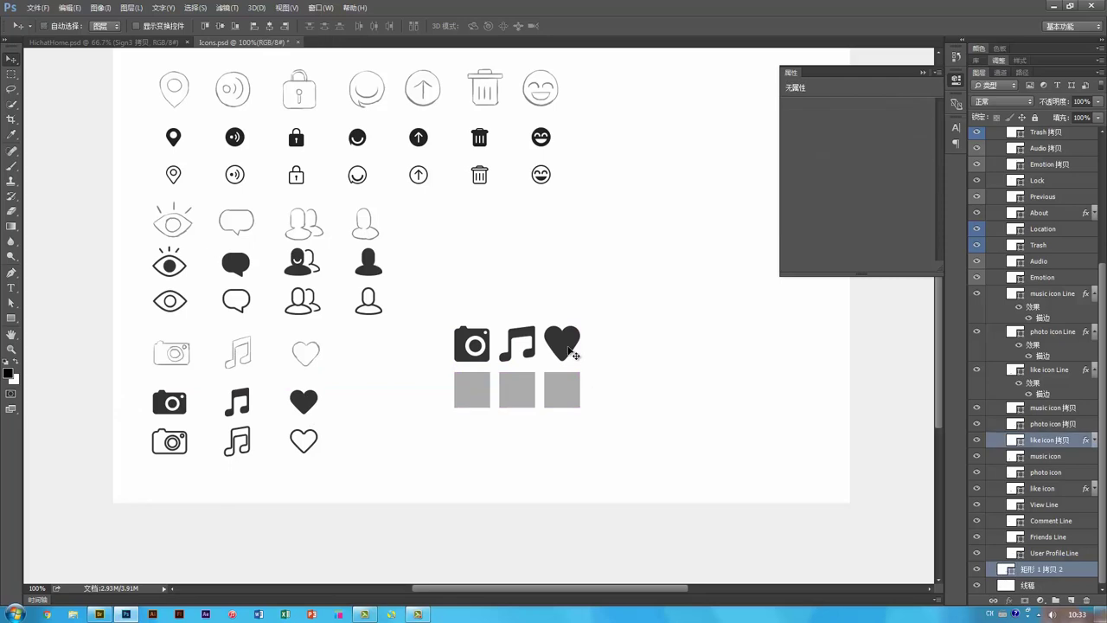
{"action": "key", "text": "ctrl+e"}
{"action": "left_click", "coordinate": [531, 339]}
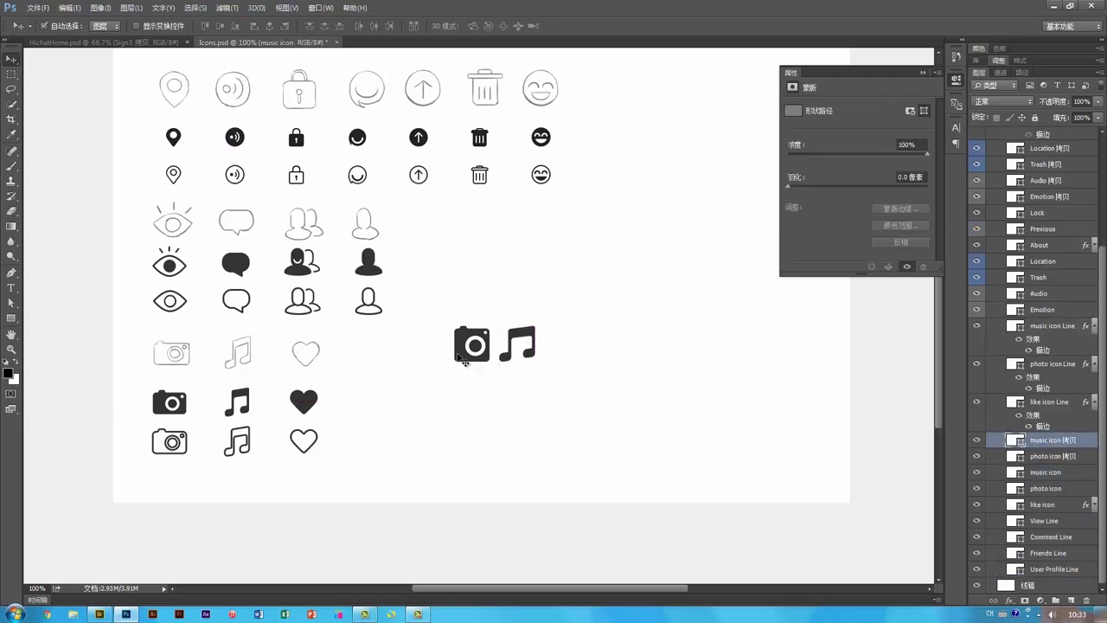
{"action": "key", "text": "Delete"}
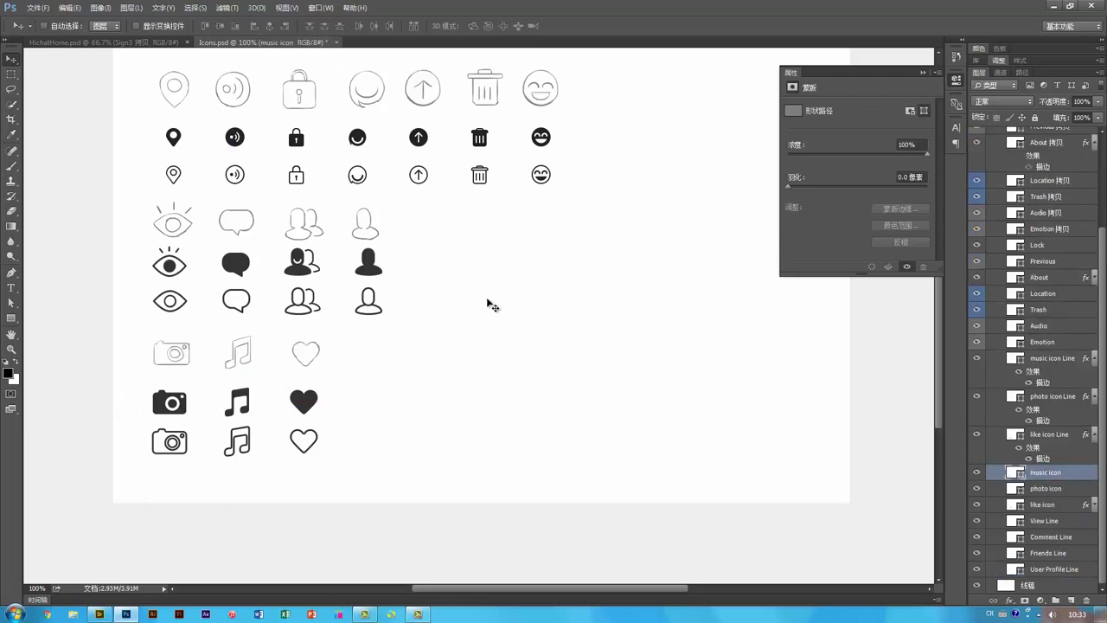
{"action": "scroll", "coordinate": [484, 294], "scroll_direction": "up", "scroll_amount": 1}
{"action": "scroll", "coordinate": [477, 276], "scroll_direction": "up", "scroll_amount": 1}
{"action": "key", "text": "ctrl+s"}
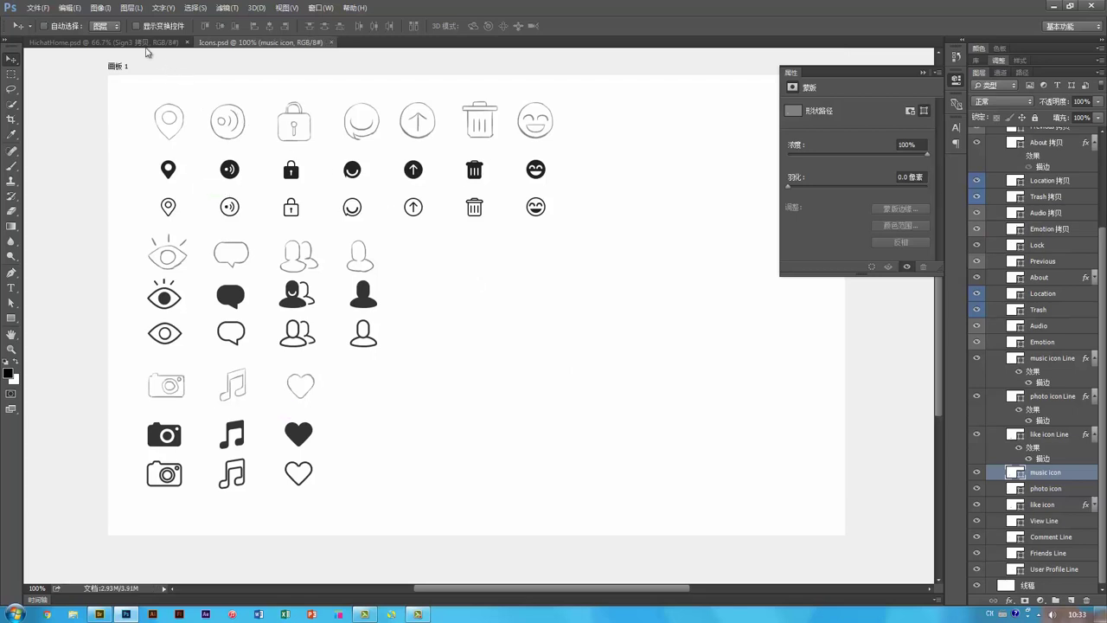
Step: Switch to HichatHome.psd and compare the icons used on the home, 发现, 我 and 设置 screens
{"action": "left_click", "coordinate": [136, 42]}
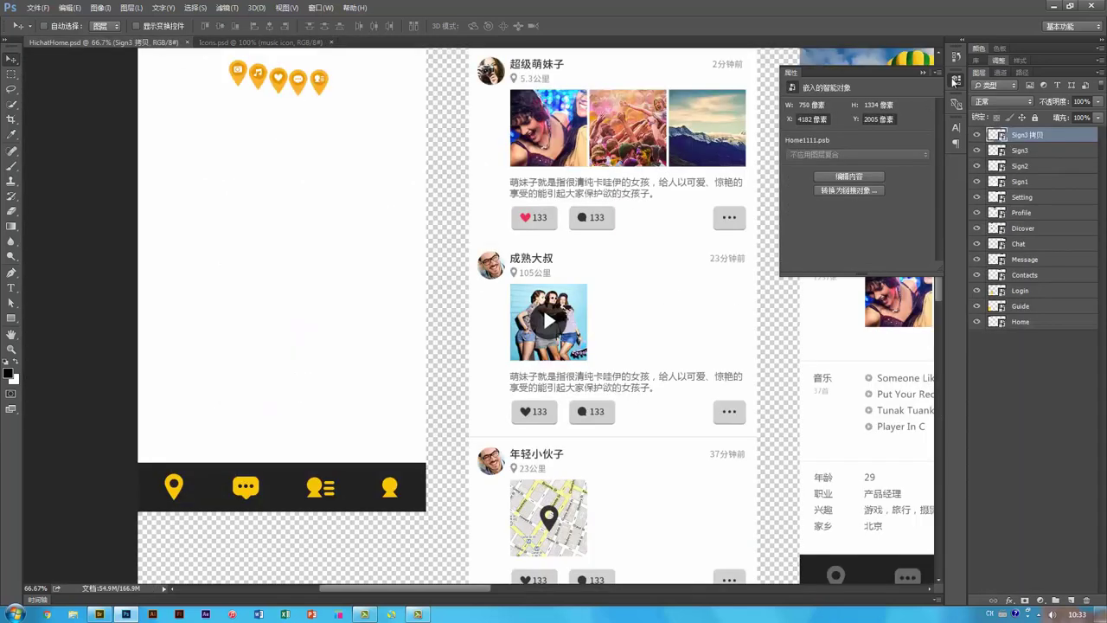
{"action": "left_click", "coordinate": [955, 79]}
{"action": "left_click_drag", "start_coordinate": [381, 295], "coordinate": [465, 273]}
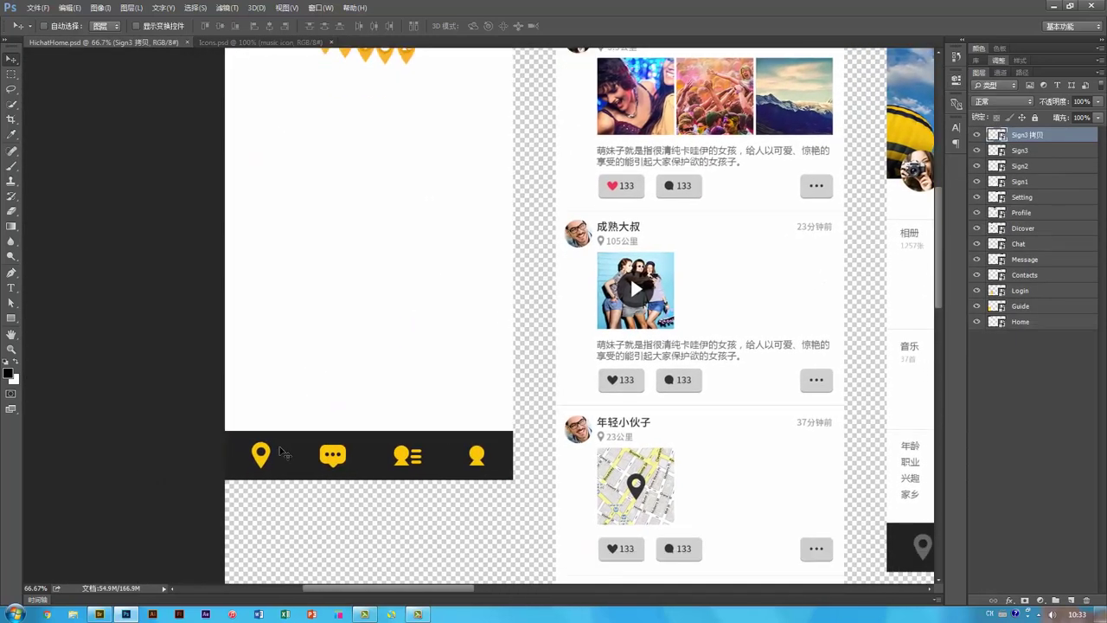
{"action": "left_click_drag", "start_coordinate": [565, 346], "coordinate": [494, 413]}
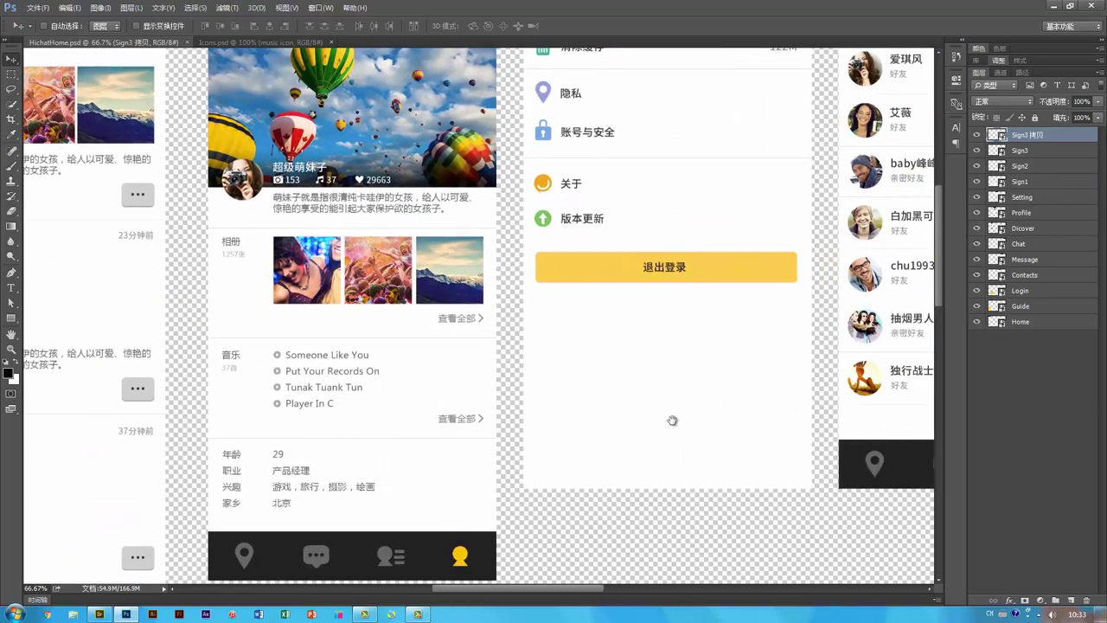
{"action": "left_click_drag", "start_coordinate": [664, 258], "coordinate": [630, 326]}
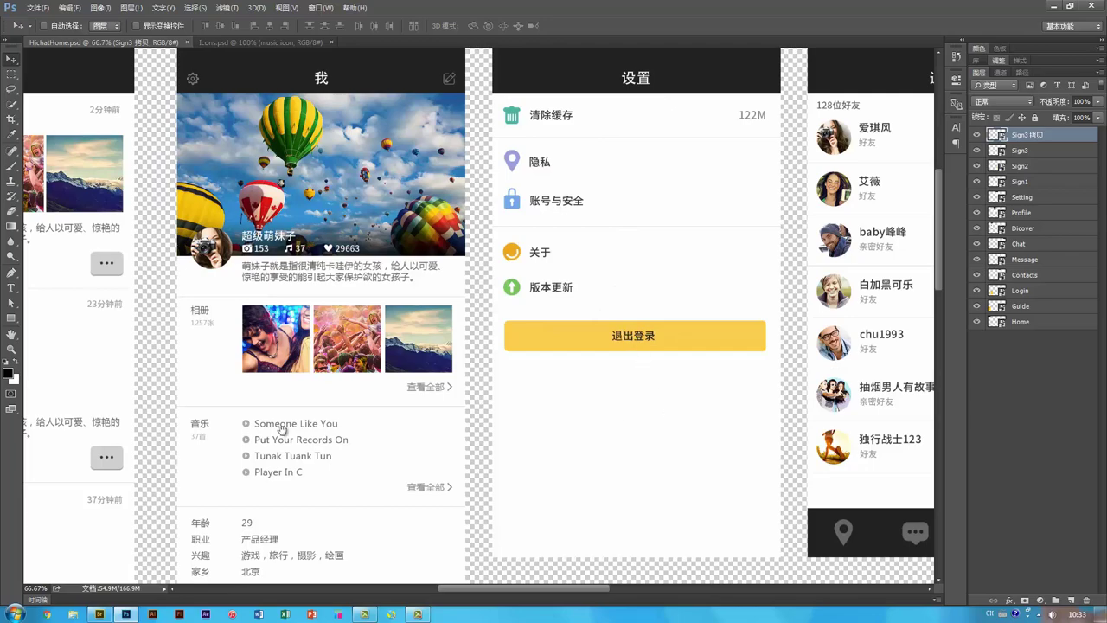
{"action": "left_click_drag", "start_coordinate": [283, 432], "coordinate": [463, 430]}
{"action": "left_click_drag", "start_coordinate": [502, 373], "coordinate": [502, 363]}
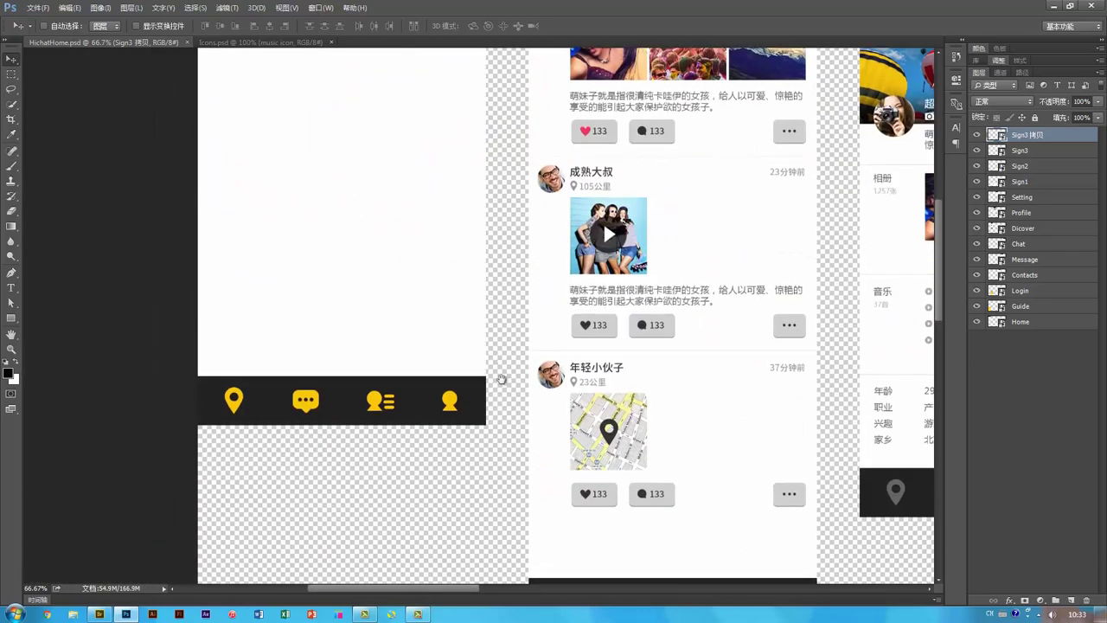
{"action": "left_click_drag", "start_coordinate": [491, 276], "coordinate": [491, 372]}
{"action": "scroll", "coordinate": [493, 363], "scroll_direction": "down", "scroll_amount": 1}
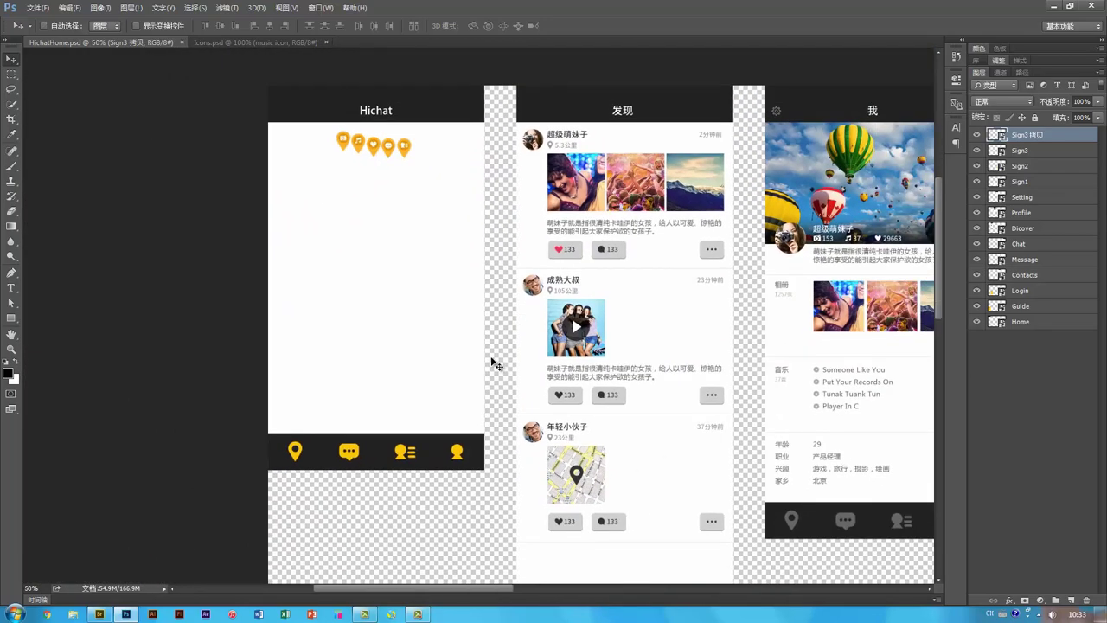
Step: Examine the login and registration screens and compare their colours and layout with the main app screens
{"action": "scroll", "coordinate": [491, 357], "scroll_direction": "down", "scroll_amount": 8}
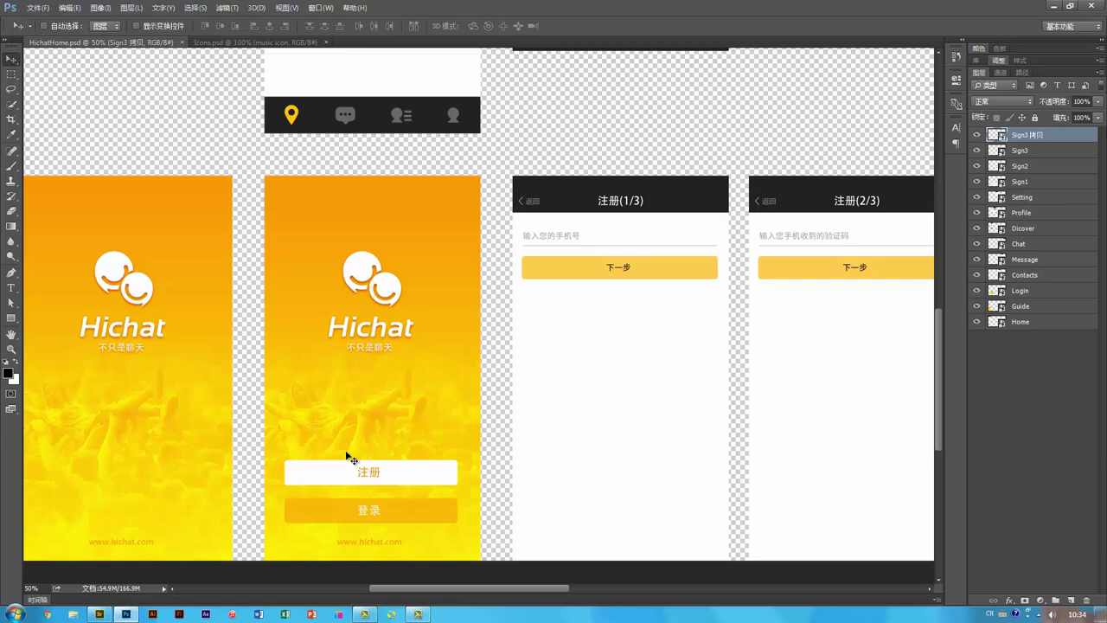
{"action": "left_click_drag", "start_coordinate": [643, 231], "coordinate": [547, 324]}
{"action": "left_click_drag", "start_coordinate": [866, 363], "coordinate": [567, 358]}
{"action": "left_click_drag", "start_coordinate": [430, 196], "coordinate": [572, 486]}
{"action": "left_click_drag", "start_coordinate": [511, 367], "coordinate": [603, 450]}
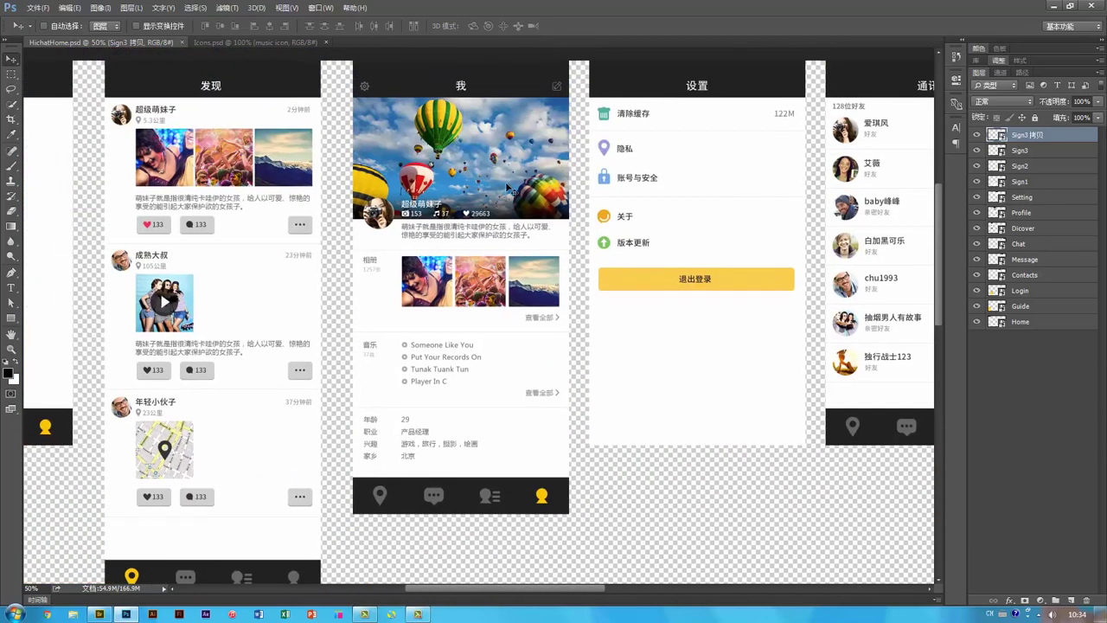
{"action": "left_click_drag", "start_coordinate": [522, 406], "coordinate": [519, 207]}
{"action": "left_click_drag", "start_coordinate": [510, 446], "coordinate": [499, 223]}
{"action": "left_click_drag", "start_coordinate": [502, 390], "coordinate": [482, 288]}
{"action": "left_click_drag", "start_coordinate": [448, 333], "coordinate": [484, 400]}
{"action": "left_click_drag", "start_coordinate": [343, 220], "coordinate": [361, 286]}
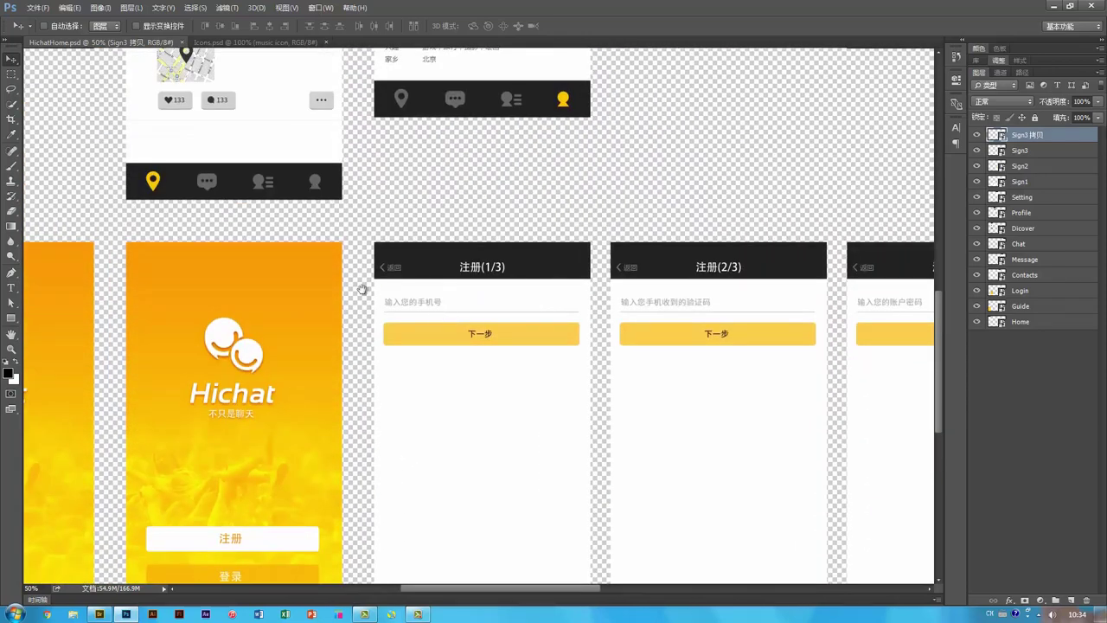
{"action": "left_click_drag", "start_coordinate": [382, 246], "coordinate": [547, 405]}
{"action": "mouse_move", "coordinate": [432, 280]}
{"action": "left_mouse_down"}
{"action": "mouse_move", "coordinate": [543, 356]}
{"action": "mouse_move", "coordinate": [472, 323]}
{"action": "left_mouse_up"}
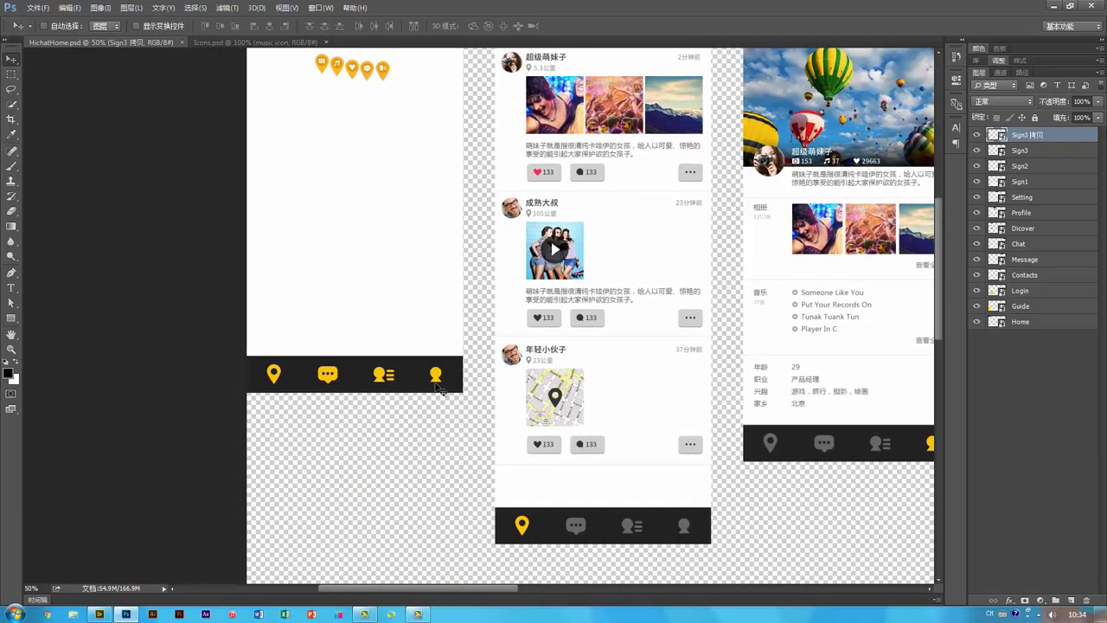
Step: Make an independent smart object copy of the Home screen and place it in front, over the 发现 screen
{"action": "left_click", "coordinate": [400, 213]}
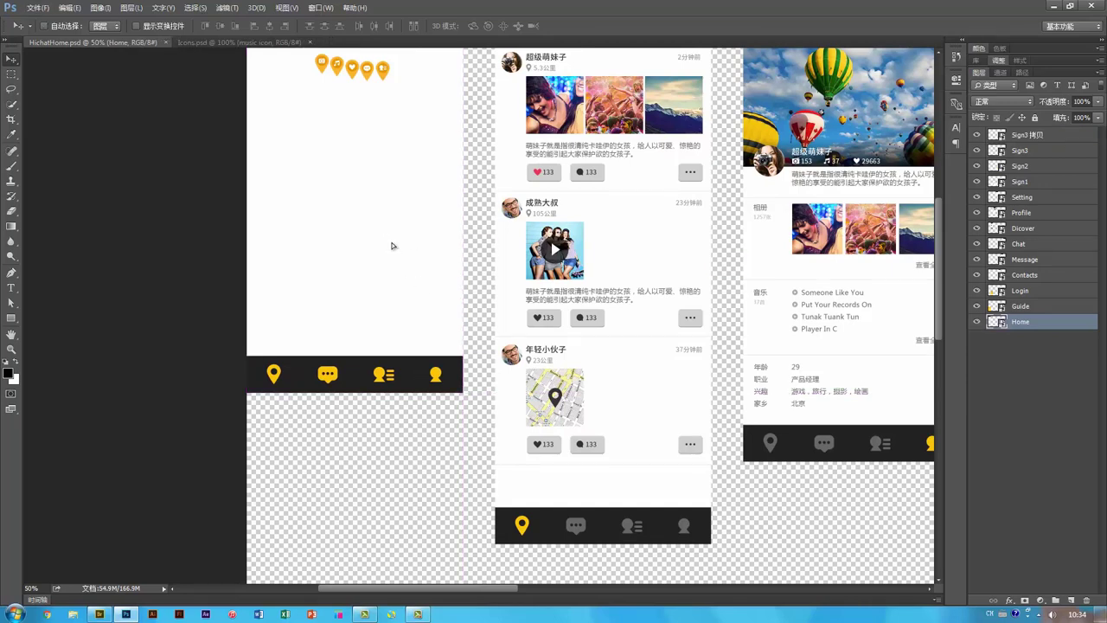
{"action": "left_click_drag", "start_coordinate": [393, 247], "coordinate": [627, 425]}
{"action": "key", "text": "ctrl+z"}
{"action": "right_click", "coordinate": [1054, 326]}
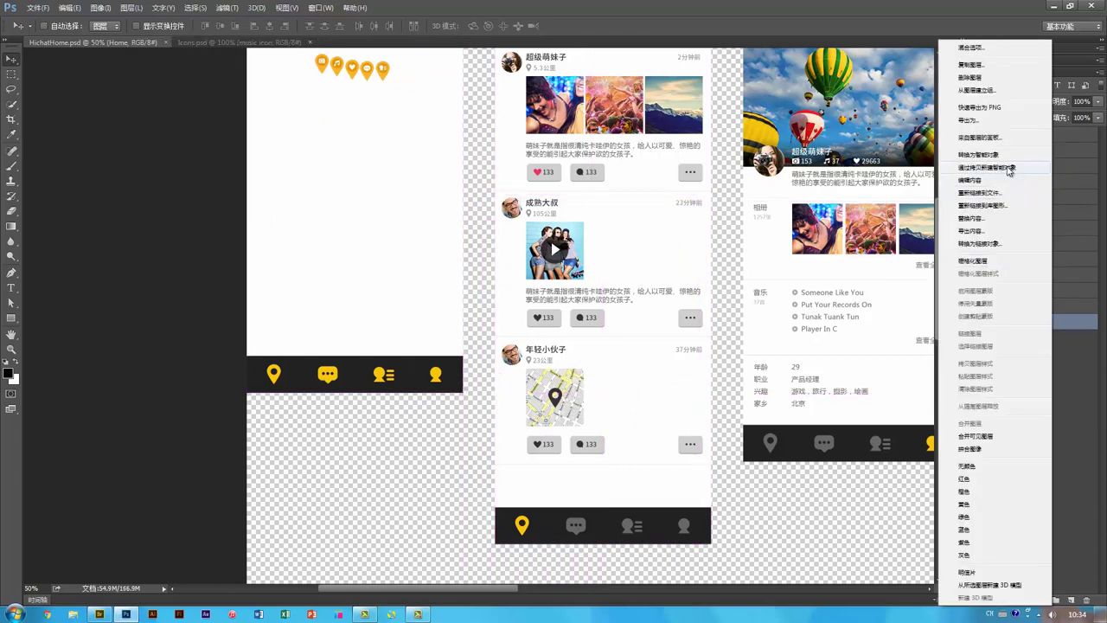
{"action": "left_click", "coordinate": [1018, 169]}
{"action": "key", "text": "ctrl+minus"}
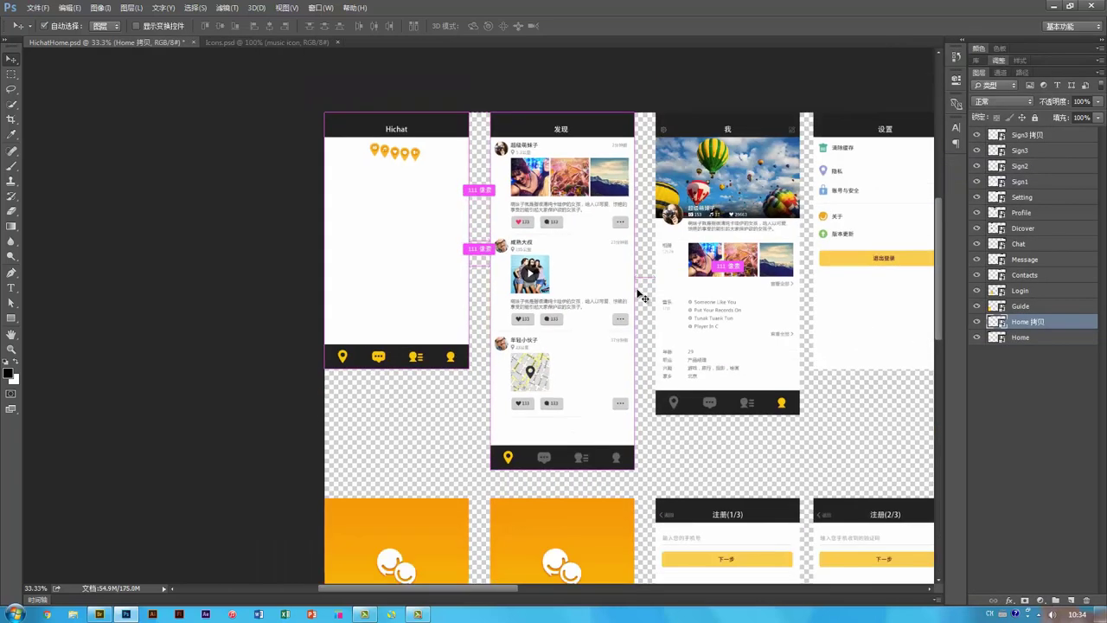
{"action": "left_click_drag", "start_coordinate": [562, 313], "coordinate": [496, 208]}
{"action": "left_click_drag", "start_coordinate": [347, 185], "coordinate": [481, 261]}
{"action": "key", "text": "ctrl+shift+bracketright"}
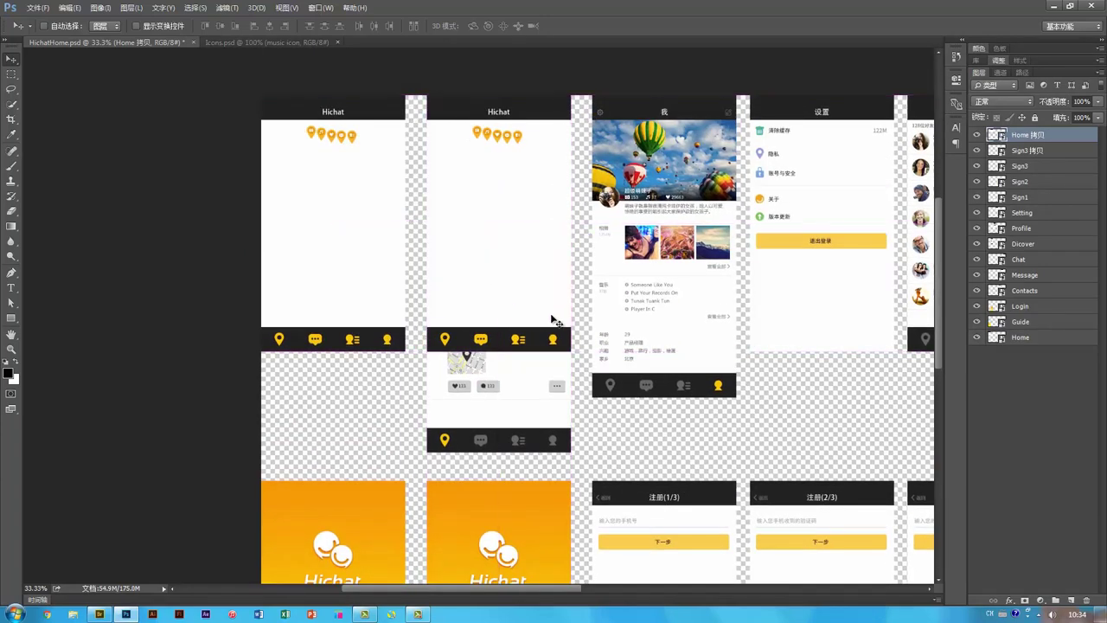
Step: Open the Home copy's contents, delete the loading1 to loading5 layers and save the smart object
{"action": "double_click", "coordinate": [995, 135]}
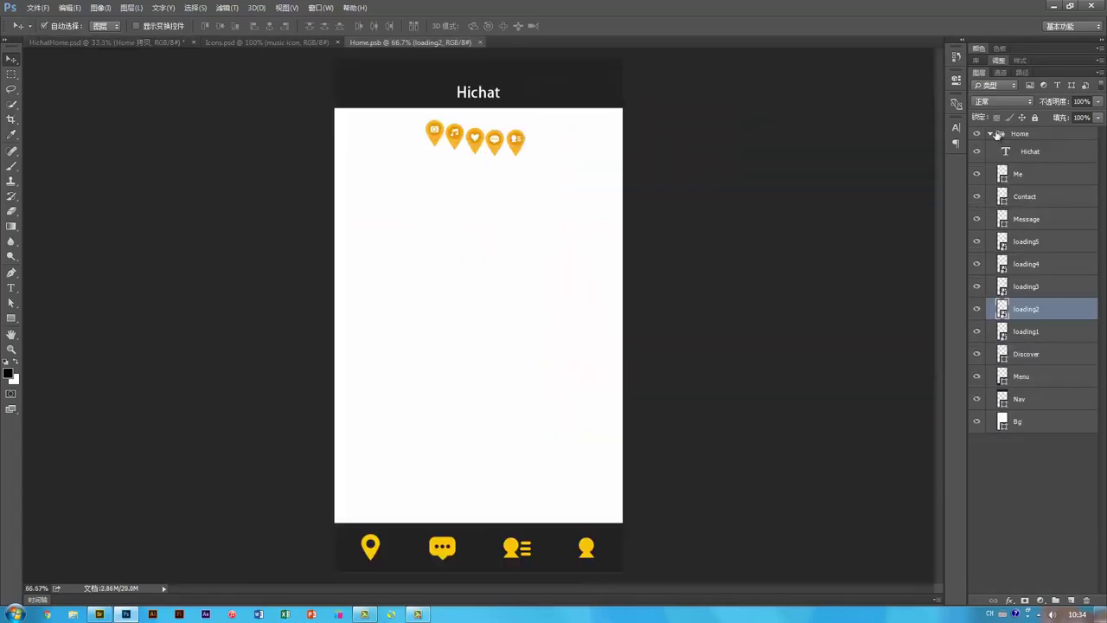
{"action": "key", "text": "ctrl+plus"}
{"action": "key", "text": "ctrl+plus"}
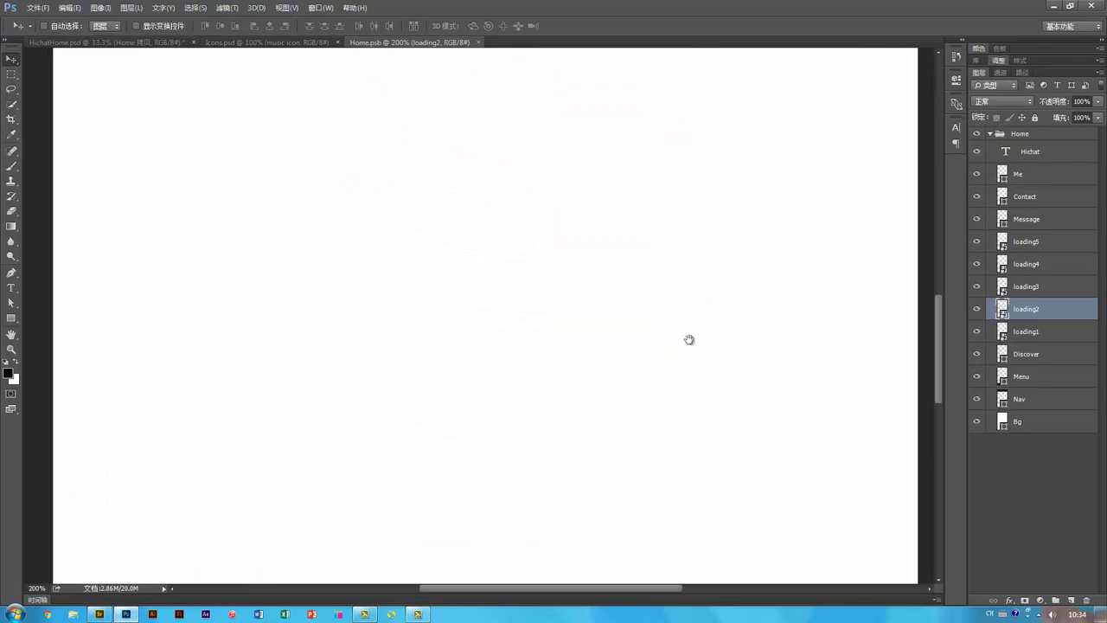
{"action": "scroll", "coordinate": [689, 336], "scroll_direction": "down", "scroll_amount": 5}
{"action": "left_click", "coordinate": [1038, 239]}
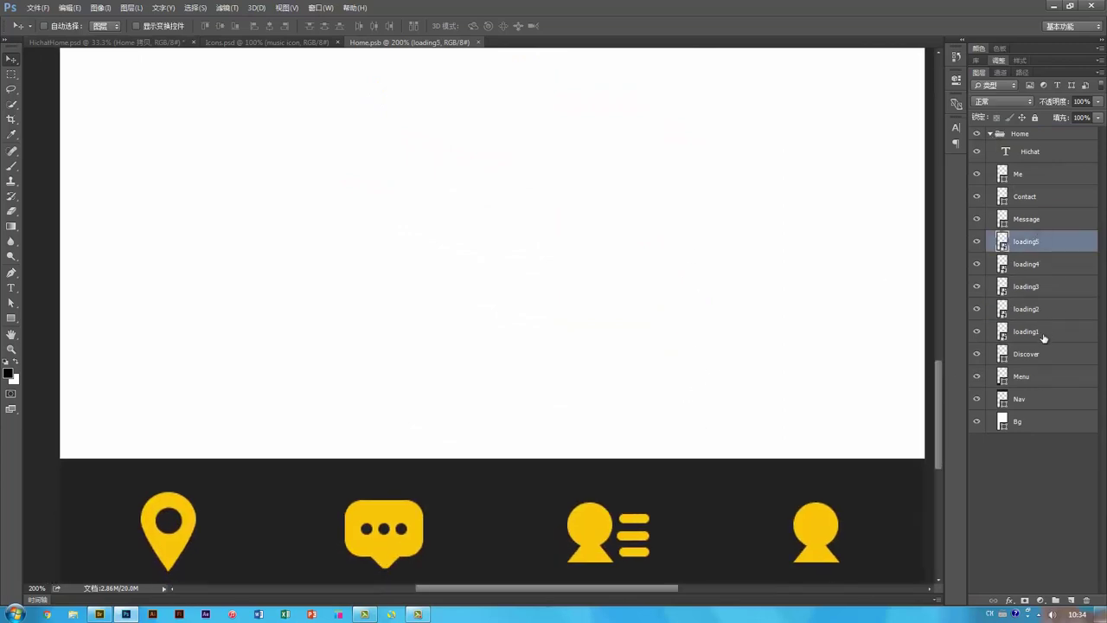
{"action": "left_click", "coordinate": [1038, 331], "text": "shift"}
{"action": "key", "text": "Delete"}
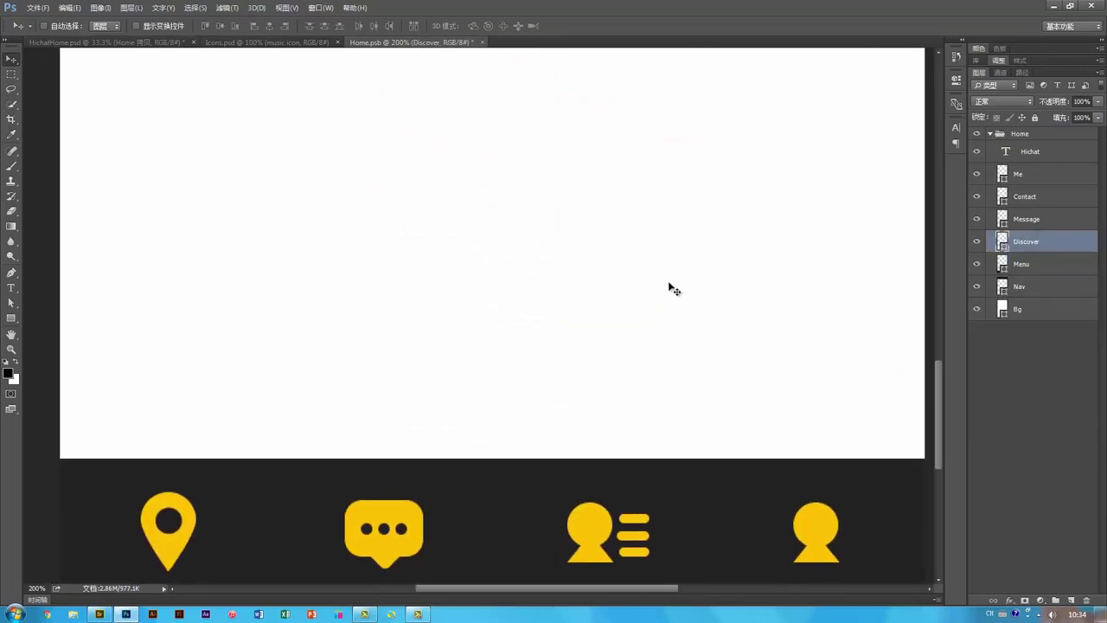
{"action": "key", "text": "ctrl"}
{"action": "key", "text": "ctrl+0"}
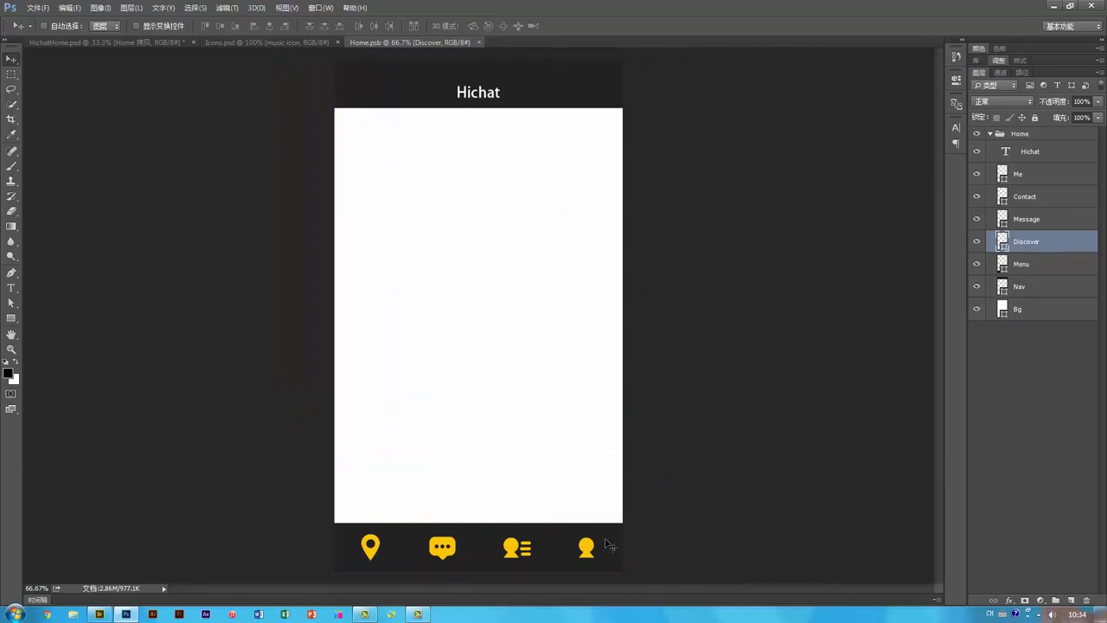
Step: Return to HichatHome.psd and compare the emptied Home copy with the surrounding app screens
{"action": "left_click", "coordinate": [130, 44]}
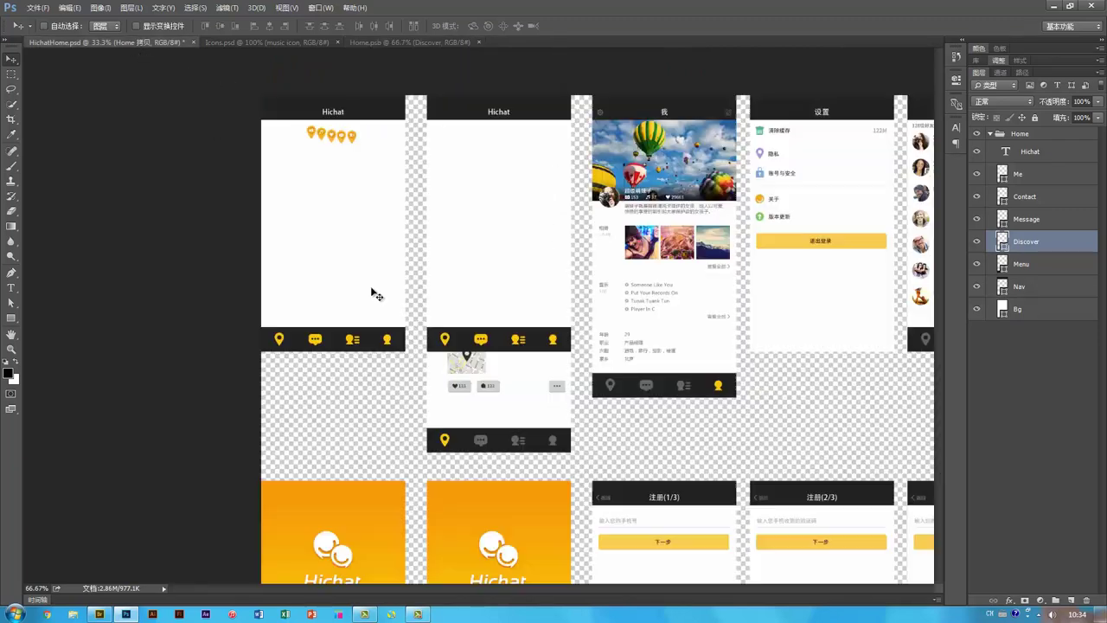
{"action": "scroll", "coordinate": [467, 389], "scroll_direction": "down", "scroll_amount": 5}
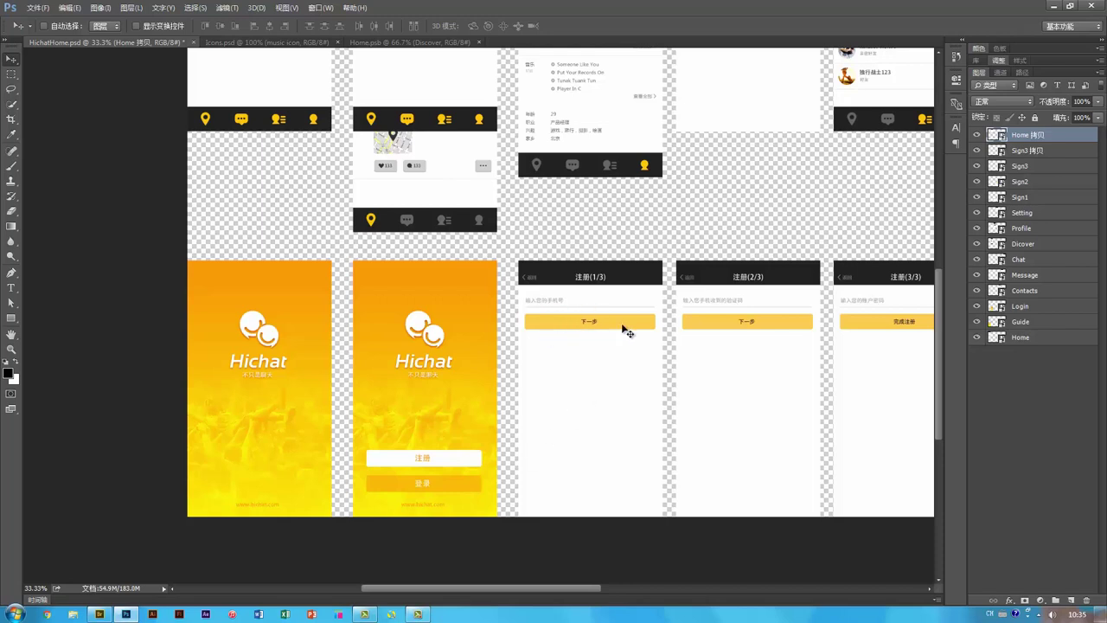
{"action": "left_click_drag", "start_coordinate": [625, 328], "coordinate": [593, 365]}
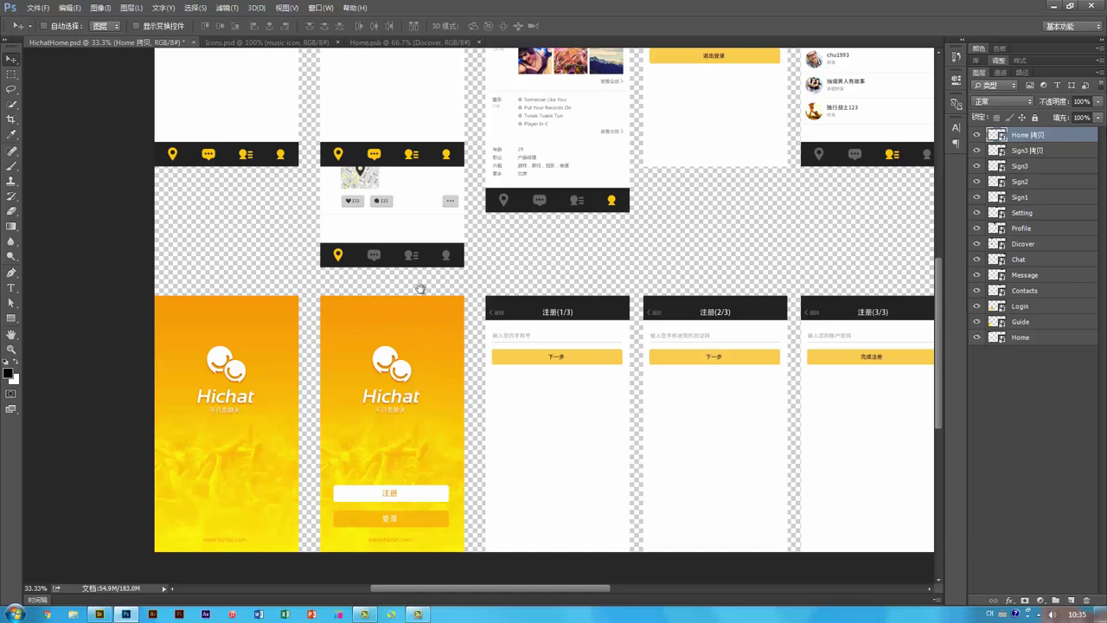
{"action": "left_click_drag", "start_coordinate": [420, 289], "coordinate": [443, 440]}
{"action": "left_click_drag", "start_coordinate": [447, 314], "coordinate": [496, 366]}
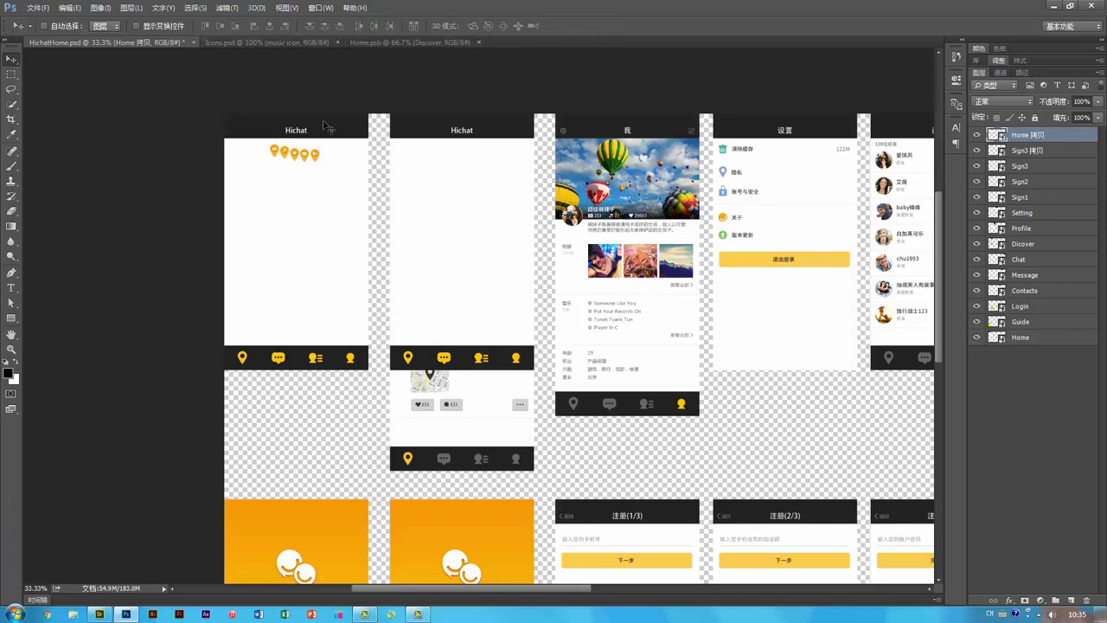
Step: In Home.psb, fill the Nav bar shape with the tab icons' yellow, #ffc600
{"action": "left_click", "coordinate": [388, 41]}
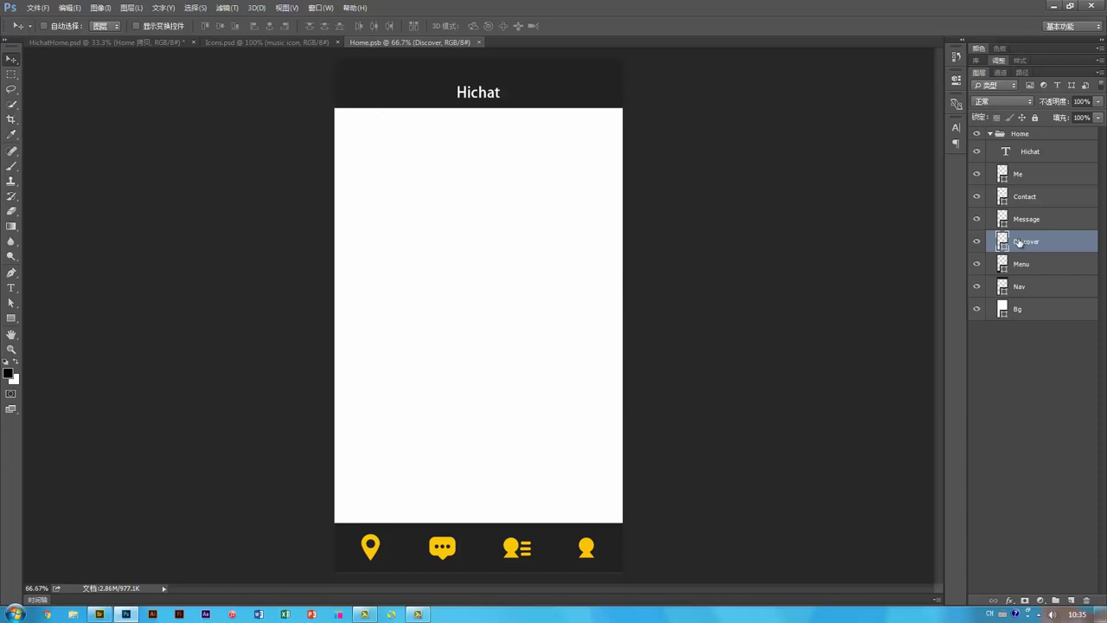
{"action": "left_click", "coordinate": [595, 92], "text": "ctrl"}
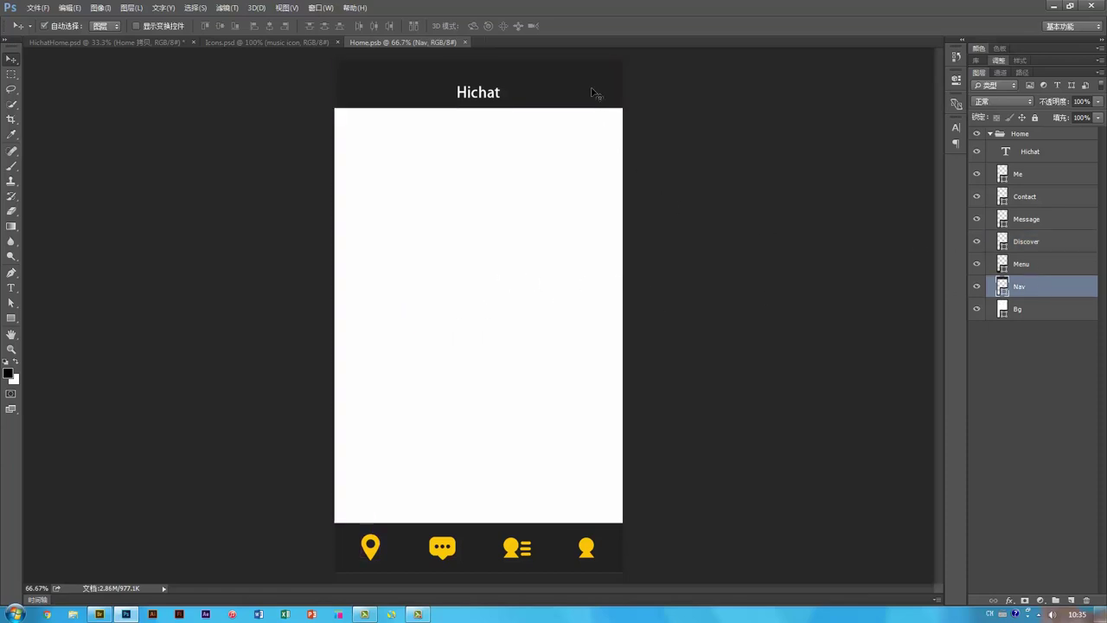
{"action": "double_click", "coordinate": [1003, 288]}
{"action": "left_click", "coordinate": [585, 543]}
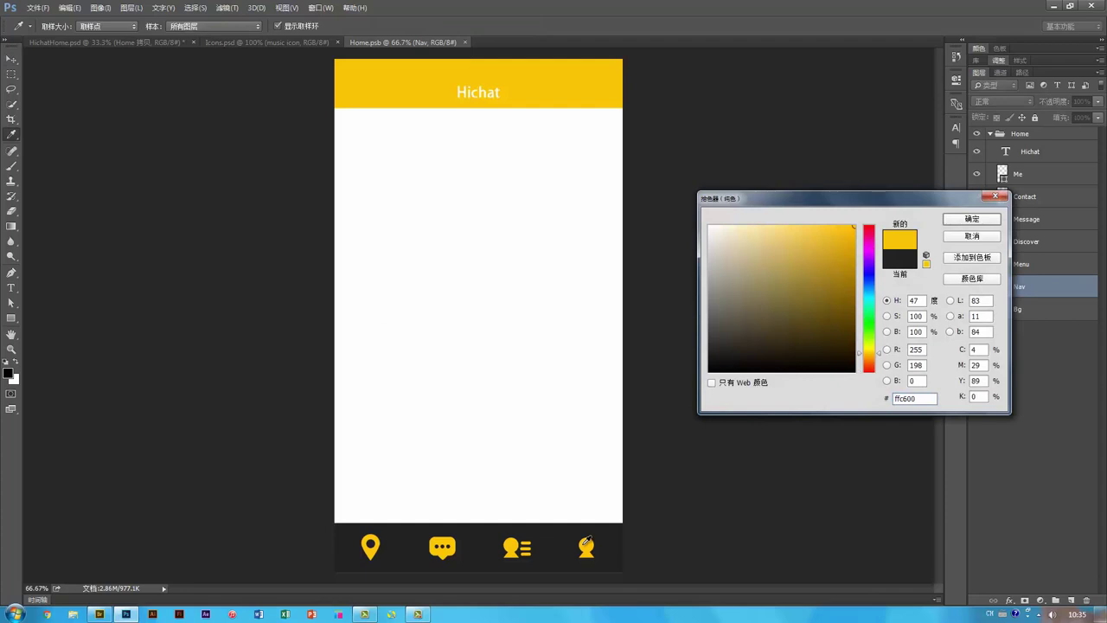
{"action": "key", "text": "Return"}
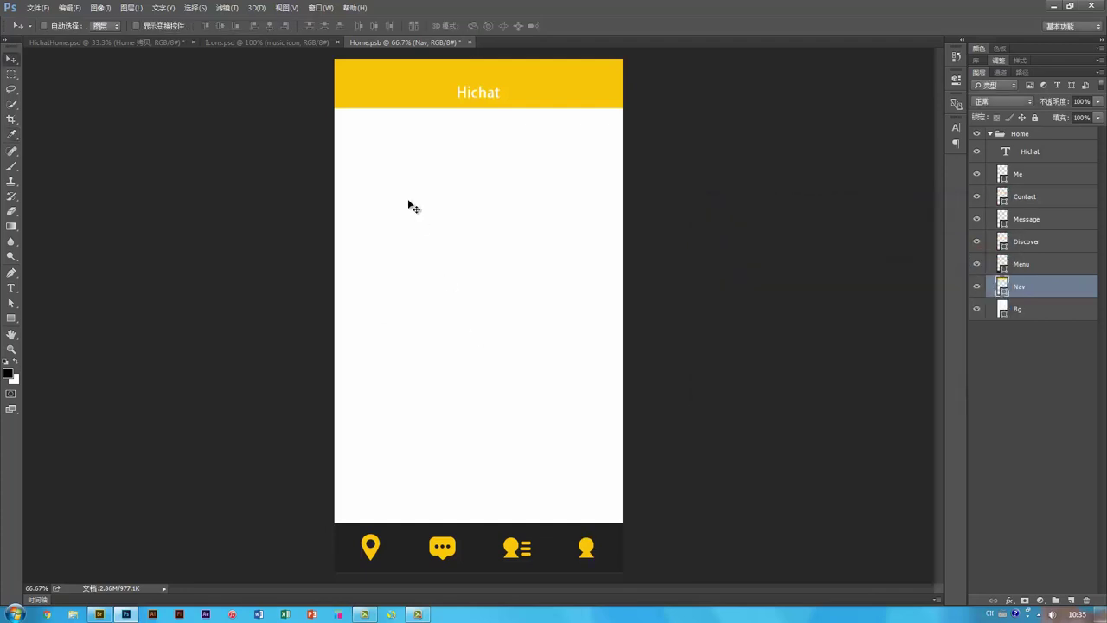
Step: Set the Hichat title's text colour to the dark grey of the tab bar, #222222
{"action": "left_click", "coordinate": [477, 95], "text": "ctrl"}
{"action": "key", "text": "t"}
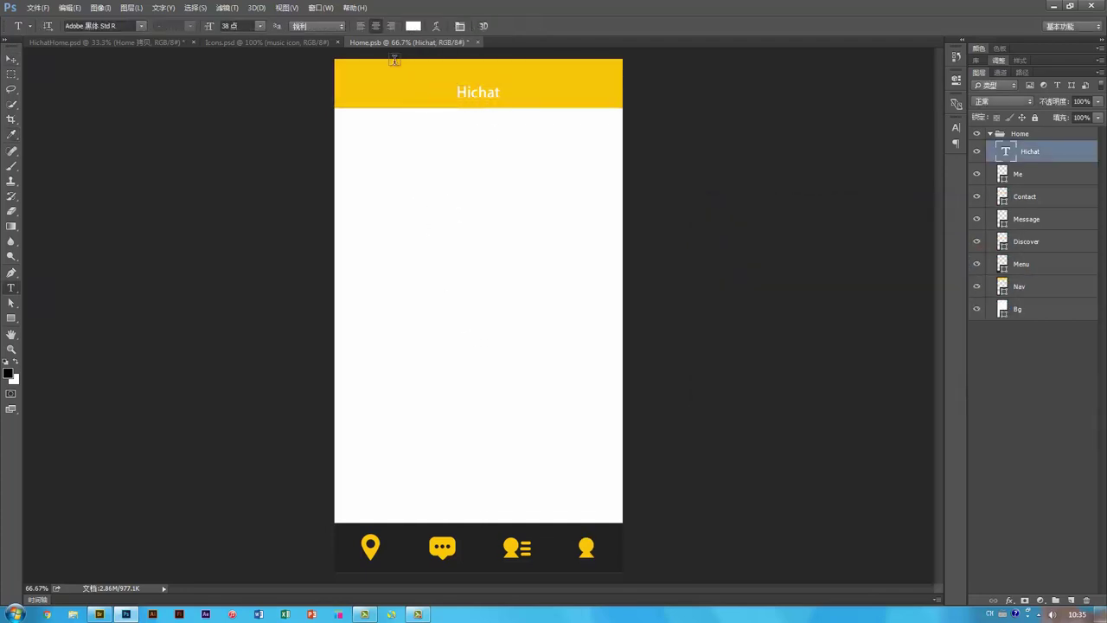
{"action": "left_click", "coordinate": [413, 25]}
{"action": "left_click", "coordinate": [482, 541]}
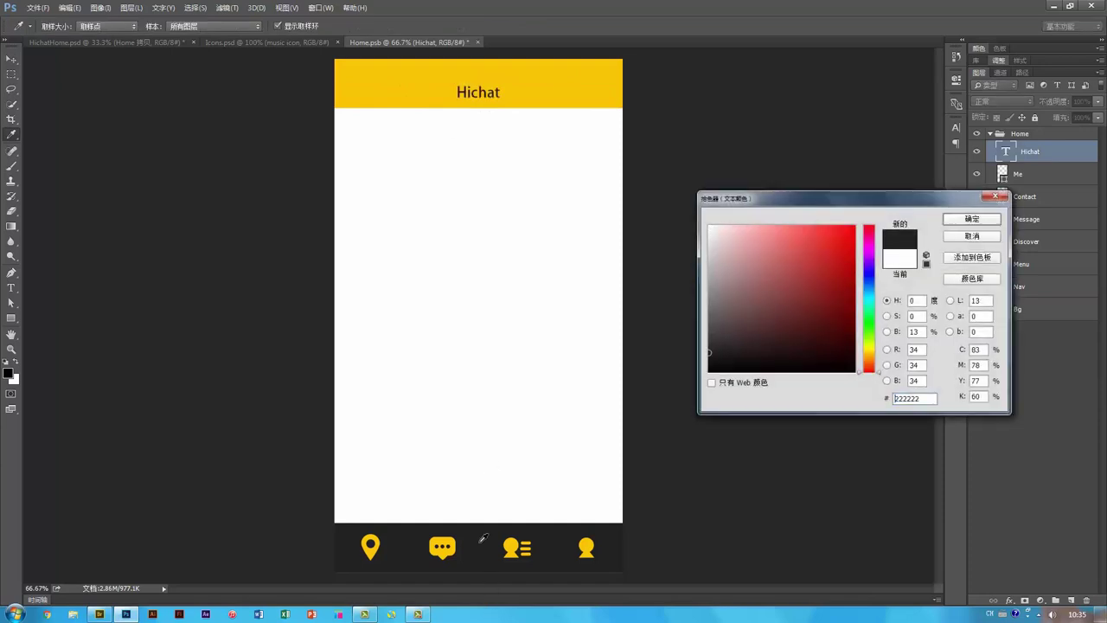
{"action": "key", "text": "Return"}
{"action": "key", "text": "v"}
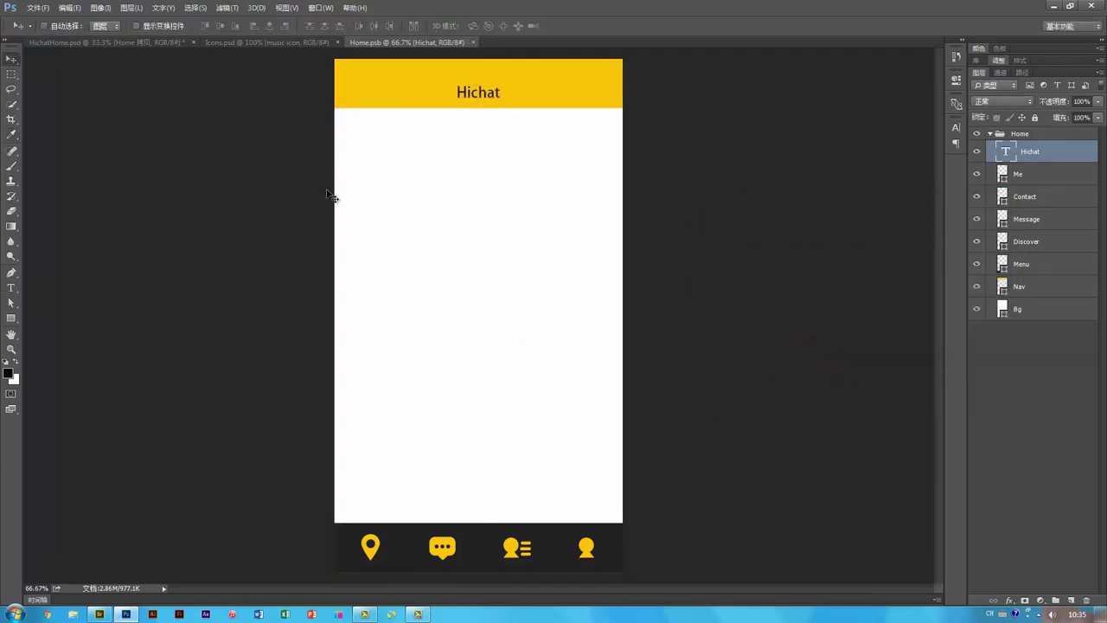
Step: Return to HichatHome.psd and move the Home copy next to the Login screen, over the 注册(1/3) screen
{"action": "left_click", "coordinate": [136, 43]}
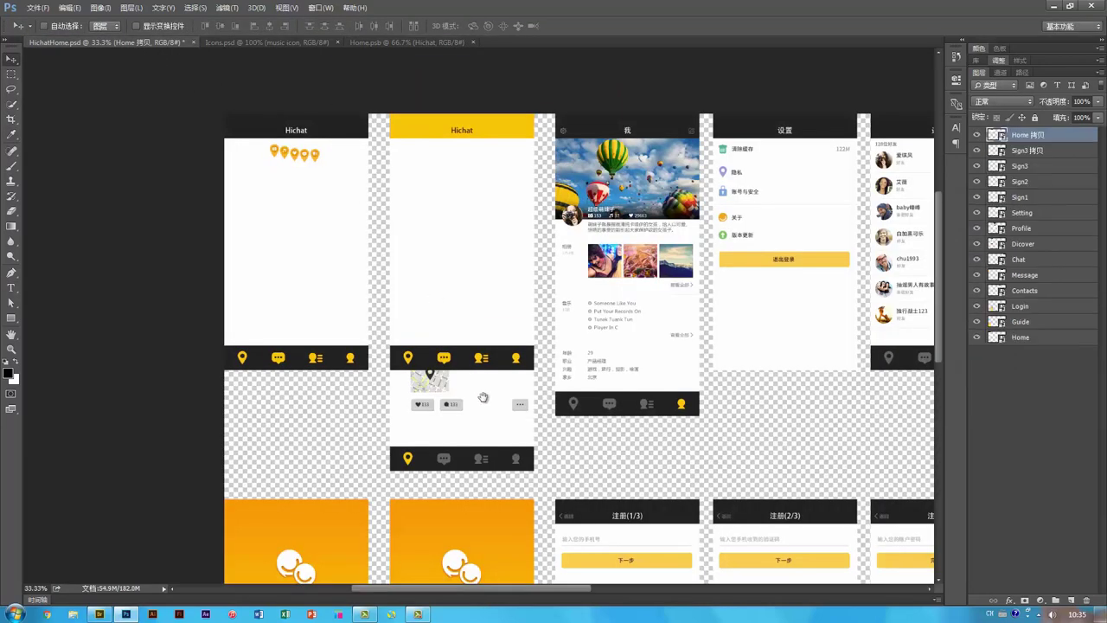
{"action": "scroll", "coordinate": [435, 304], "scroll_direction": "down", "scroll_amount": 1}
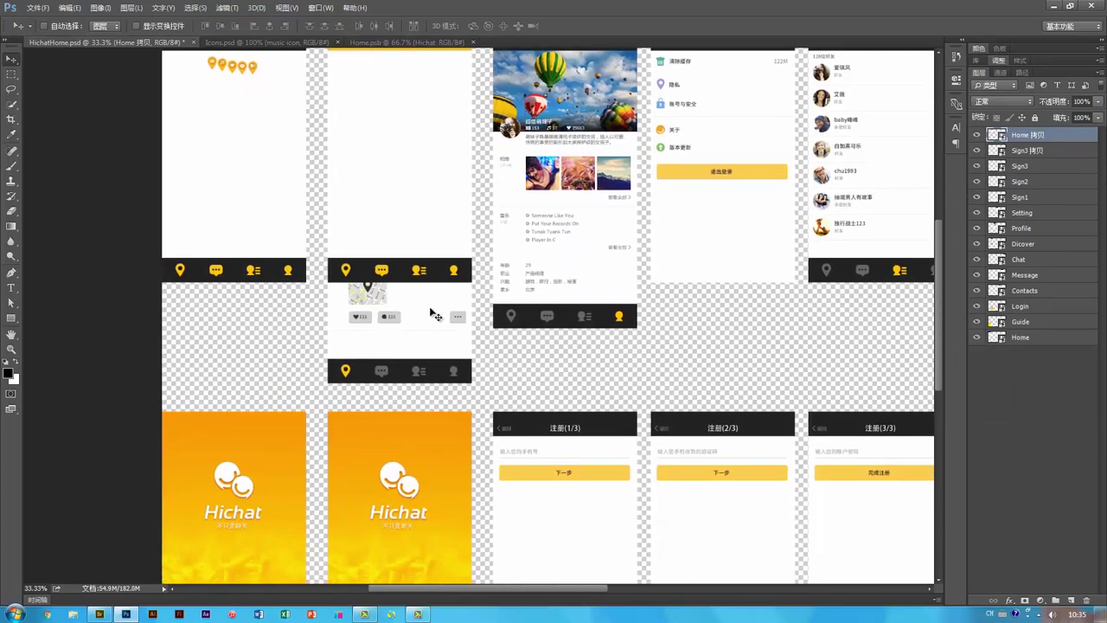
{"action": "left_click_drag", "start_coordinate": [413, 141], "coordinate": [576, 346]}
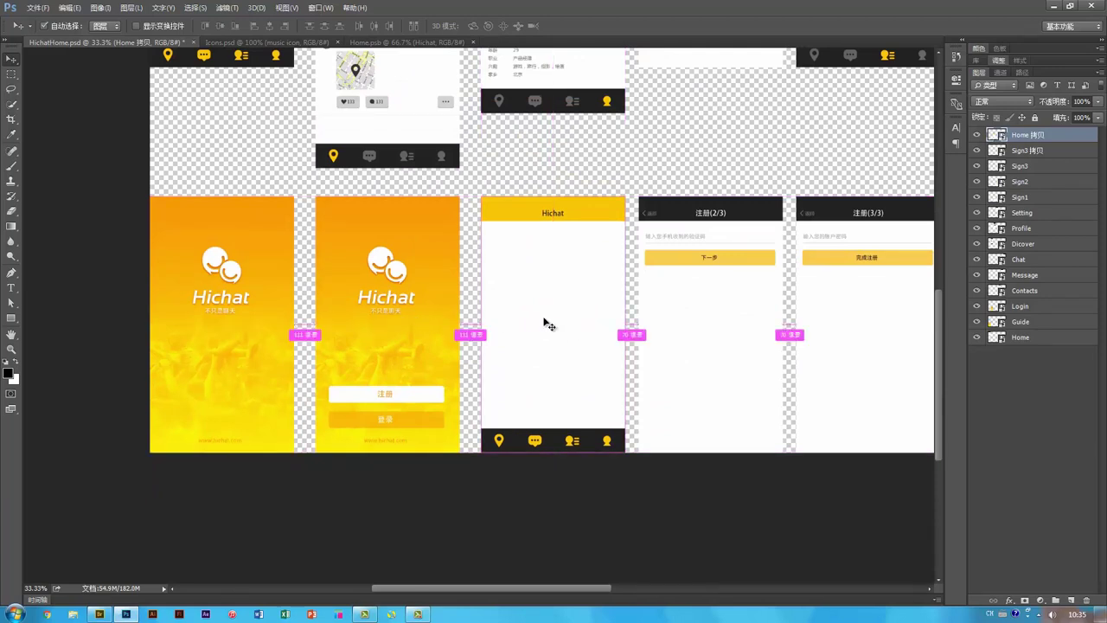
{"action": "key", "text": "ctrl+plus"}
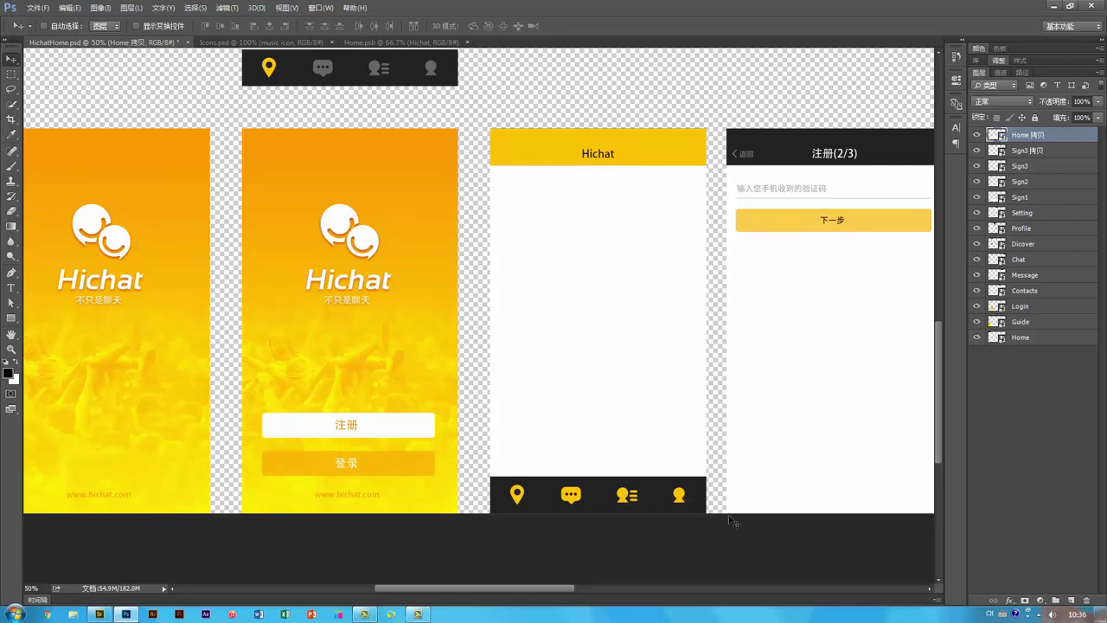
Step: Open the Home copy's contents and fill the Menu tab bar with the navigation bar's yellow, #ffc600
{"action": "double_click", "coordinate": [999, 136]}
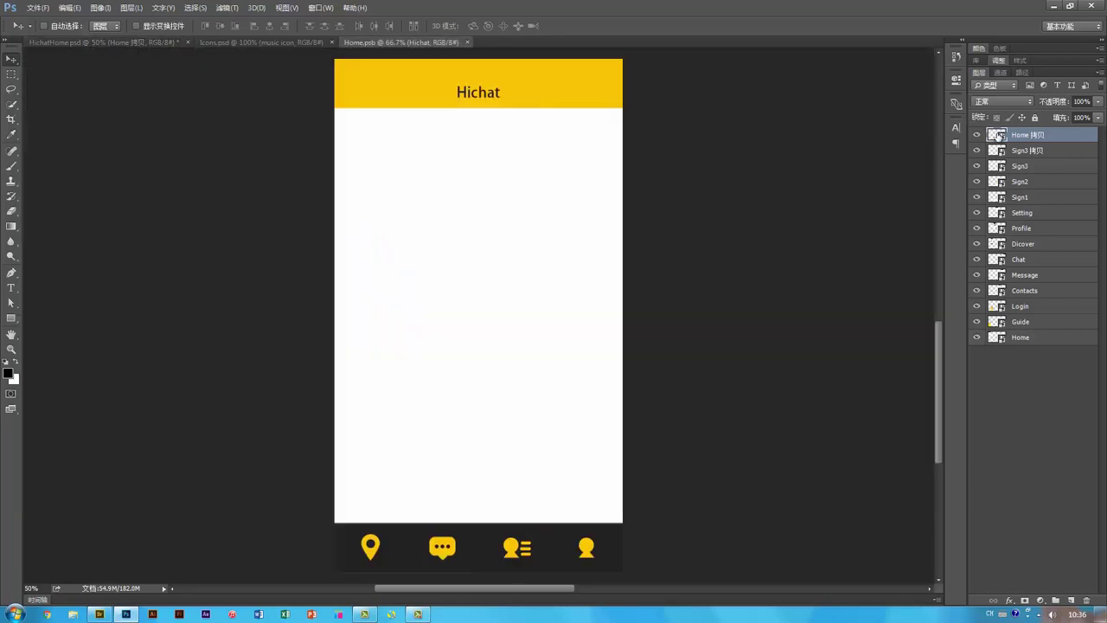
{"action": "left_click", "coordinate": [605, 552], "text": "ctrl"}
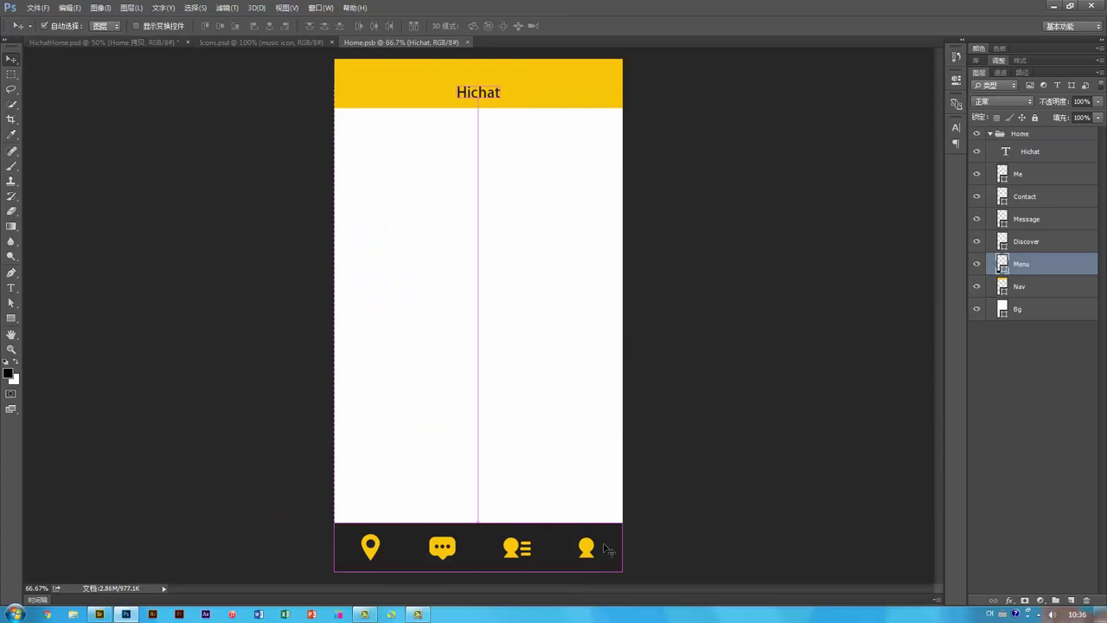
{"action": "double_click", "coordinate": [1001, 266]}
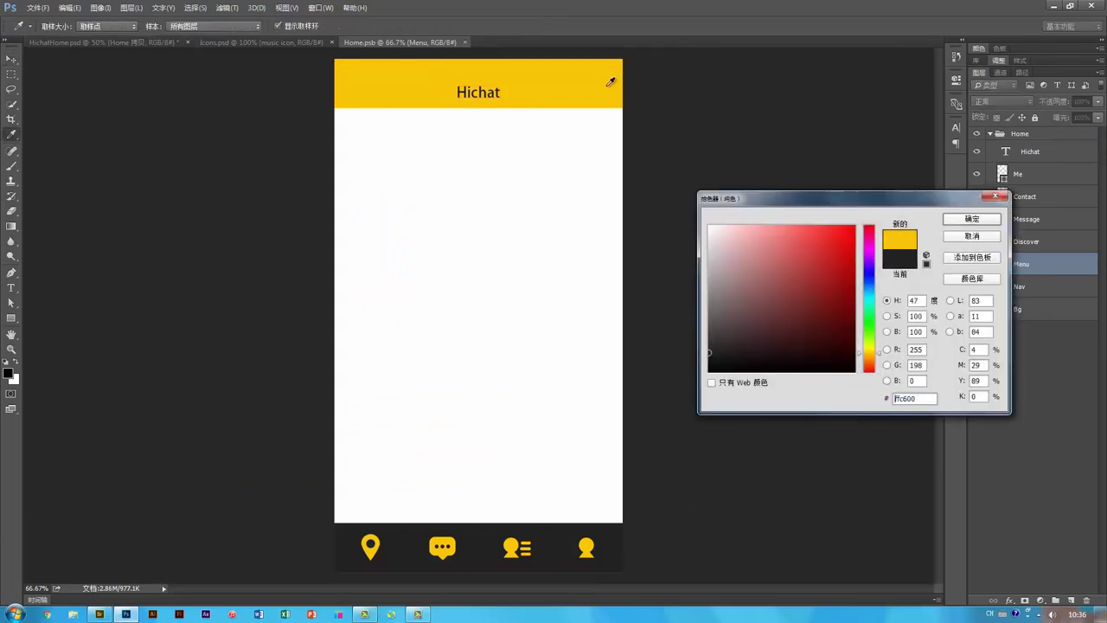
{"action": "left_click", "coordinate": [608, 88]}
{"action": "key", "text": "Return"}
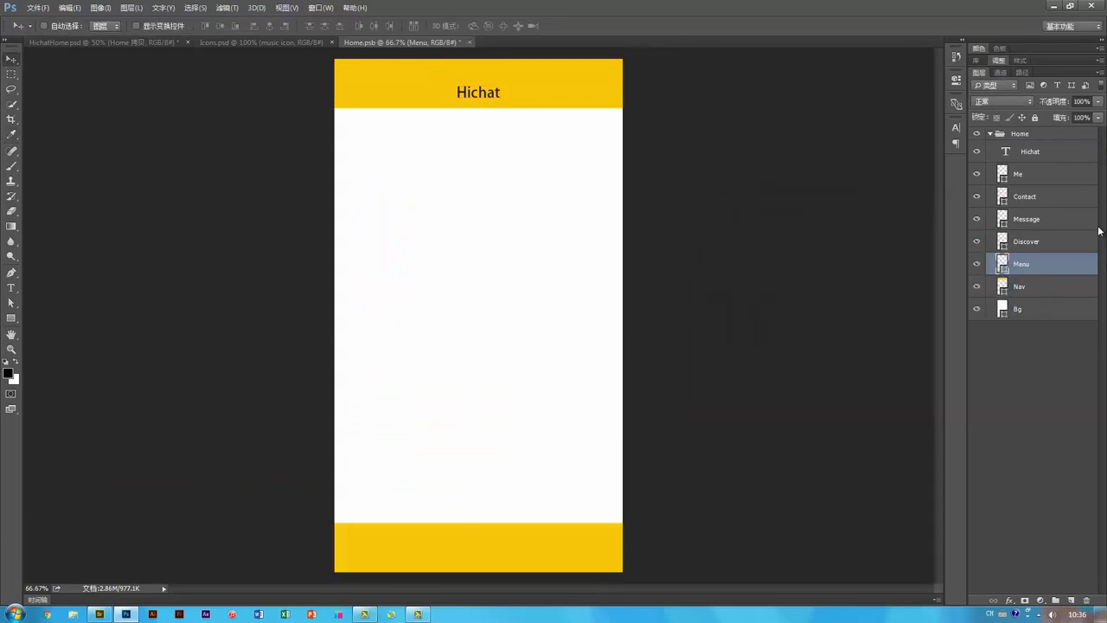
Step: Group the Me, Contact, Message and Discover icon layers
{"action": "left_click", "coordinate": [1047, 180]}
{"action": "left_click", "coordinate": [1052, 243], "text": "shift"}
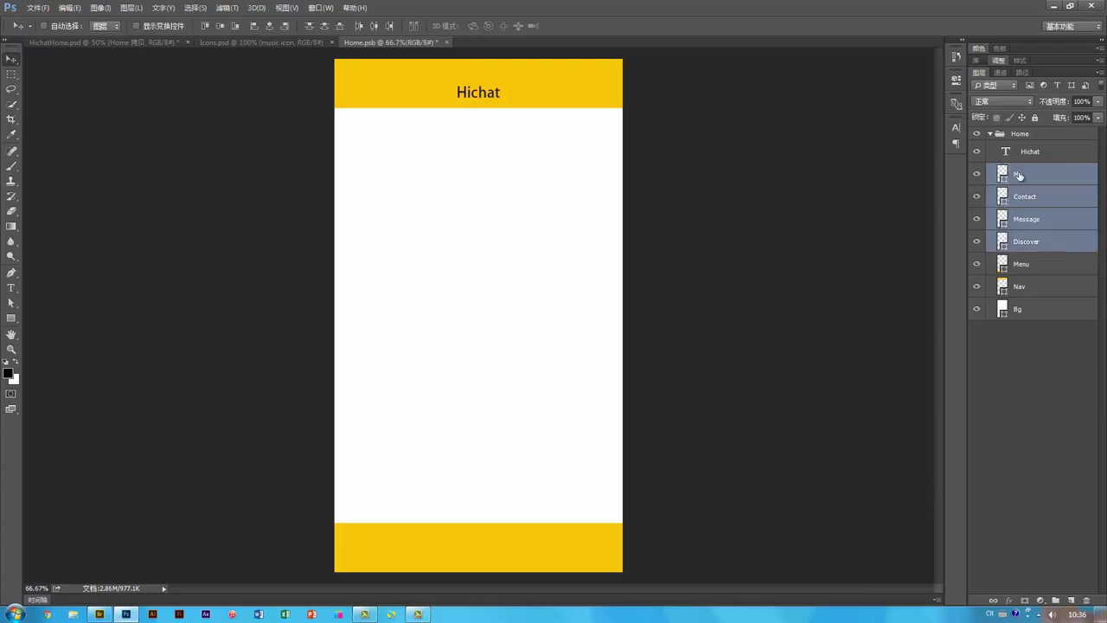
{"action": "key", "text": "ctrl+g"}
Step: Apply a Color Overlay of #222222 to the tab icon group and save Home.psb
{"action": "double_click", "coordinate": [1049, 169]}
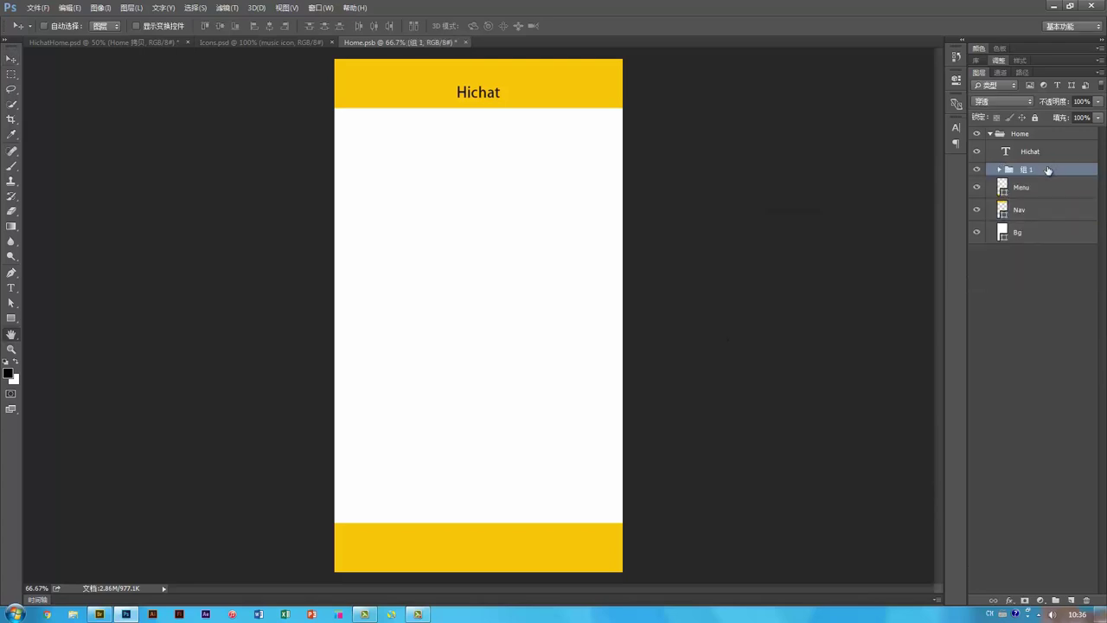
{"action": "left_click", "coordinate": [615, 314]}
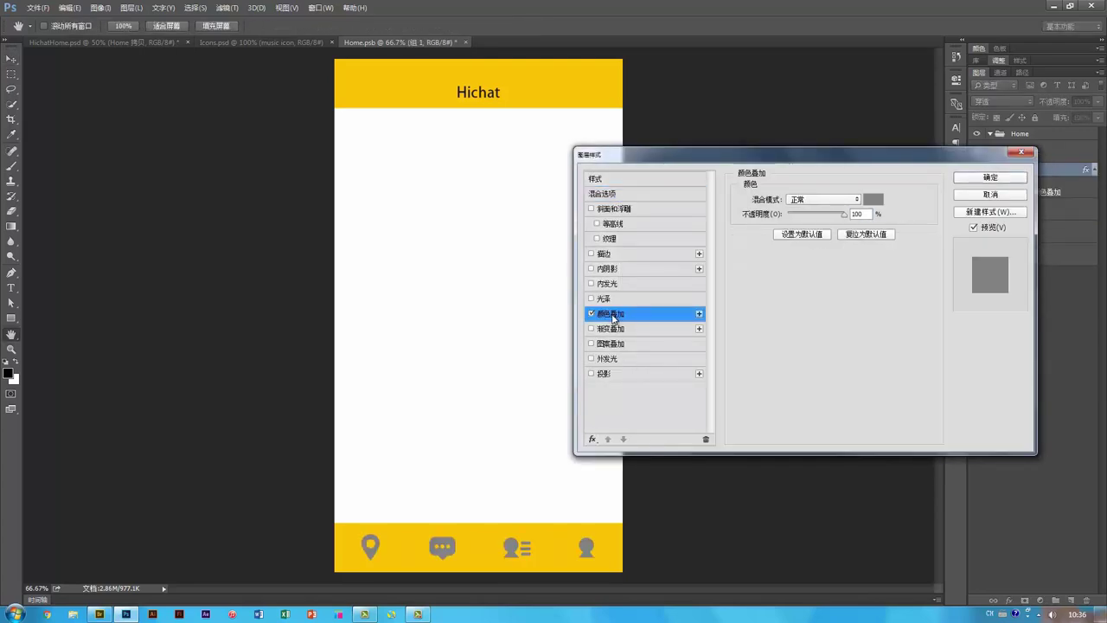
{"action": "left_click", "coordinate": [872, 201]}
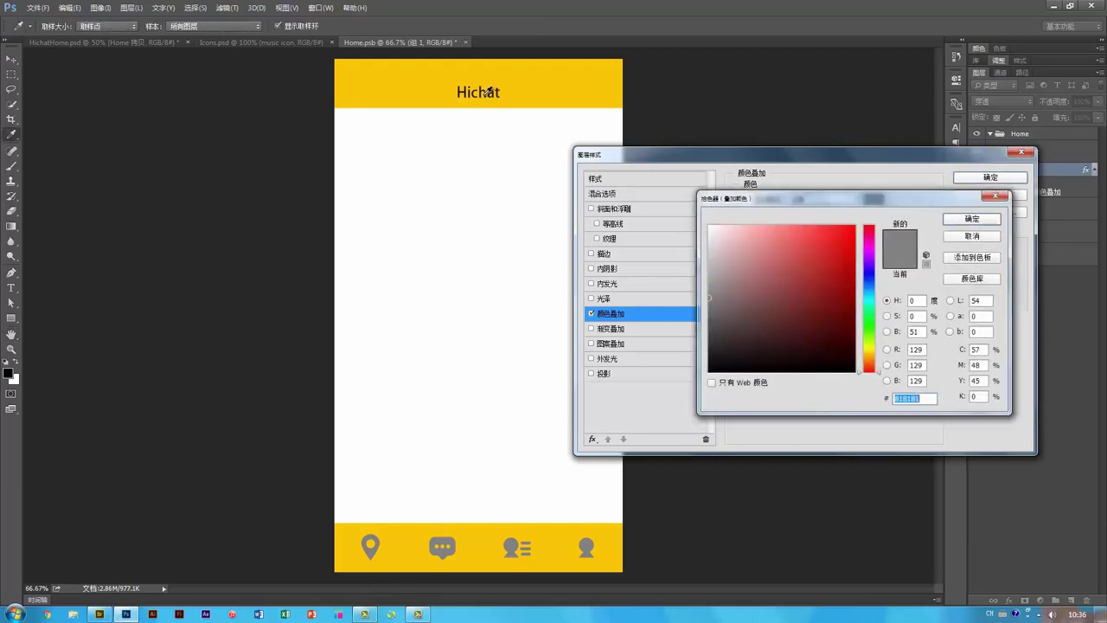
{"action": "type", "text": "222222"}
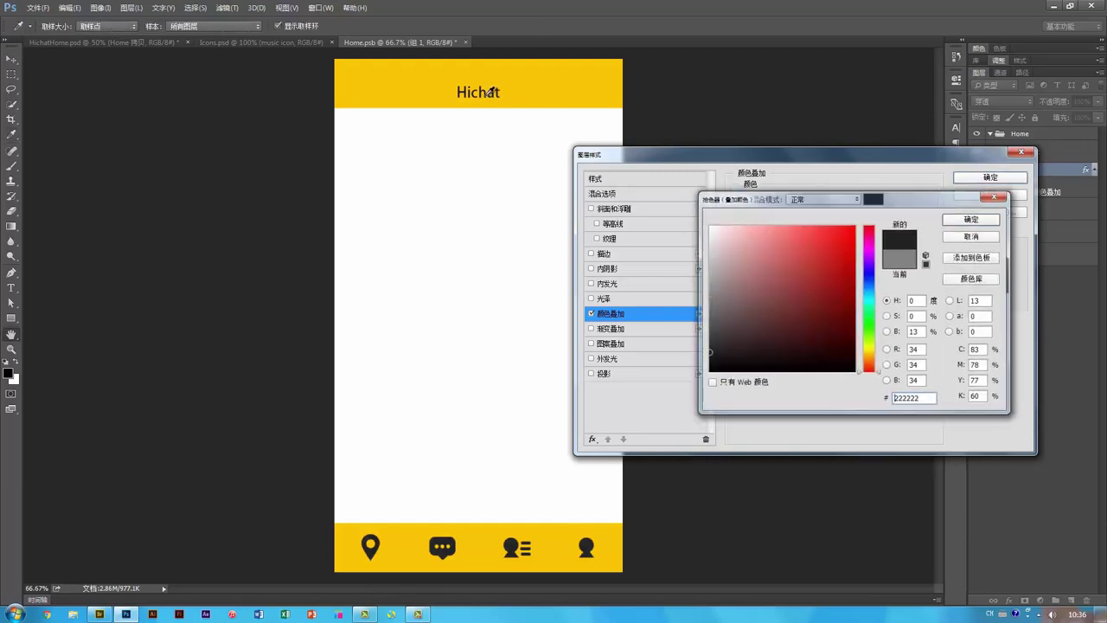
{"action": "key", "text": "Return"}
{"action": "key", "text": "Return"}
{"action": "key", "text": "ctrl+s"}
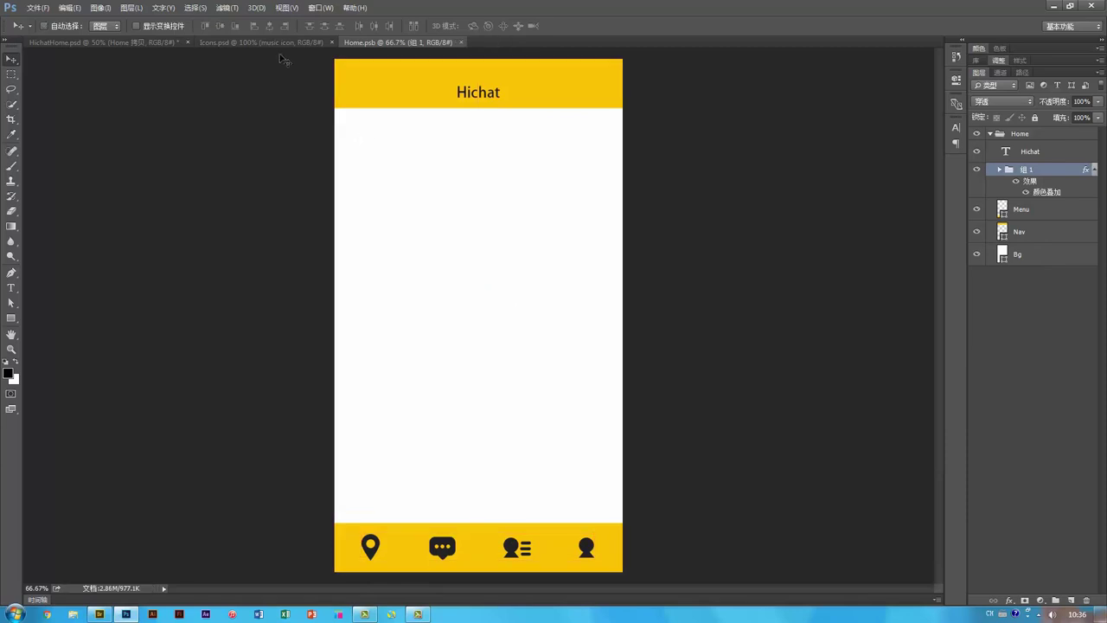
Step: Return to HichatHome.psd and compare the Home copy's yellow bars and dark icons with the surrounding screens
{"action": "left_click", "coordinate": [149, 41]}
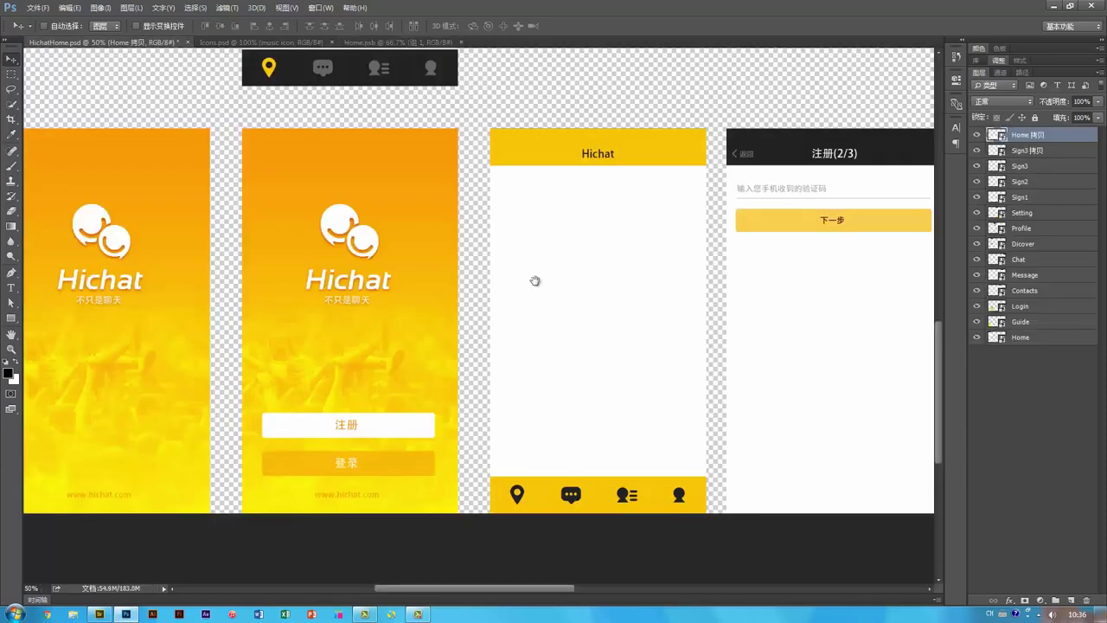
{"action": "left_click_drag", "start_coordinate": [536, 280], "coordinate": [536, 294]}
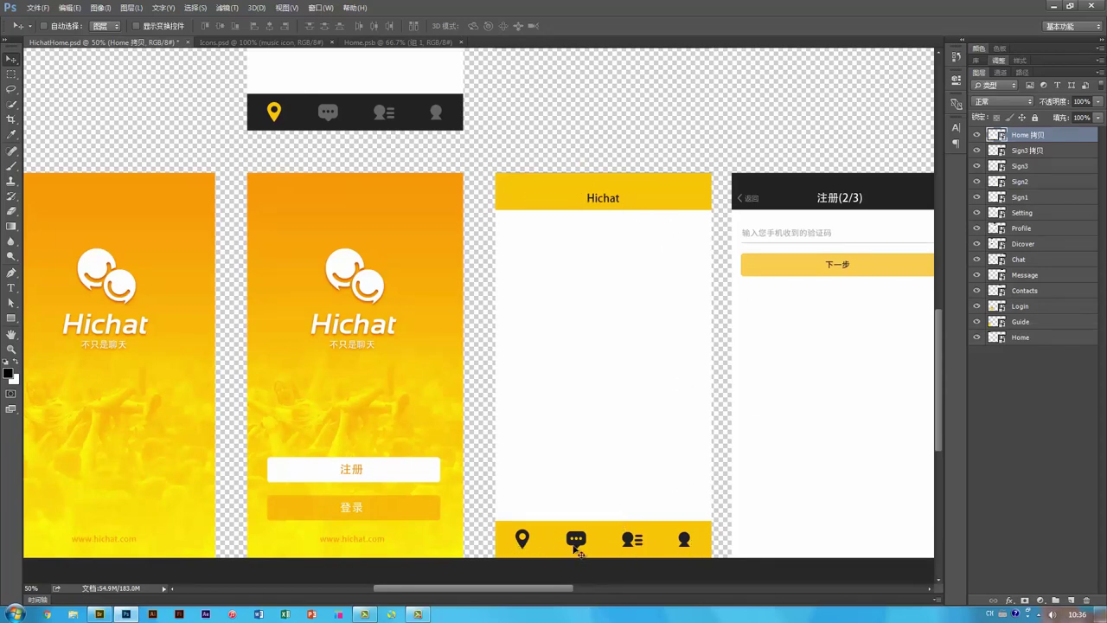
{"action": "left_click_drag", "start_coordinate": [715, 529], "coordinate": [685, 523]}
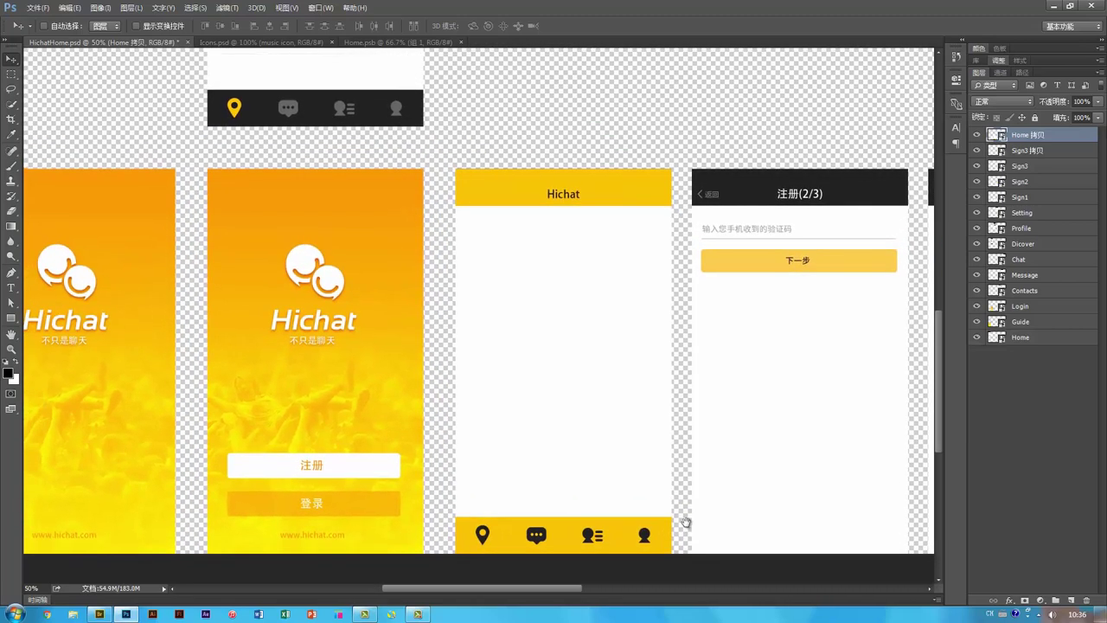
{"action": "key", "text": "ctrl+minus"}
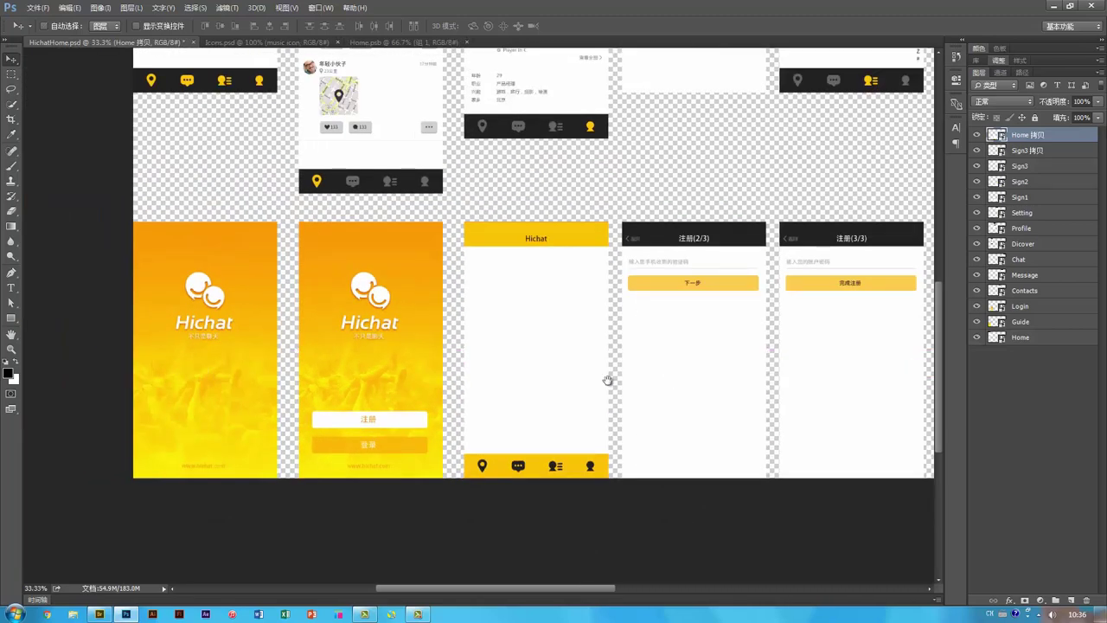
{"action": "left_click_drag", "start_coordinate": [608, 380], "coordinate": [594, 431]}
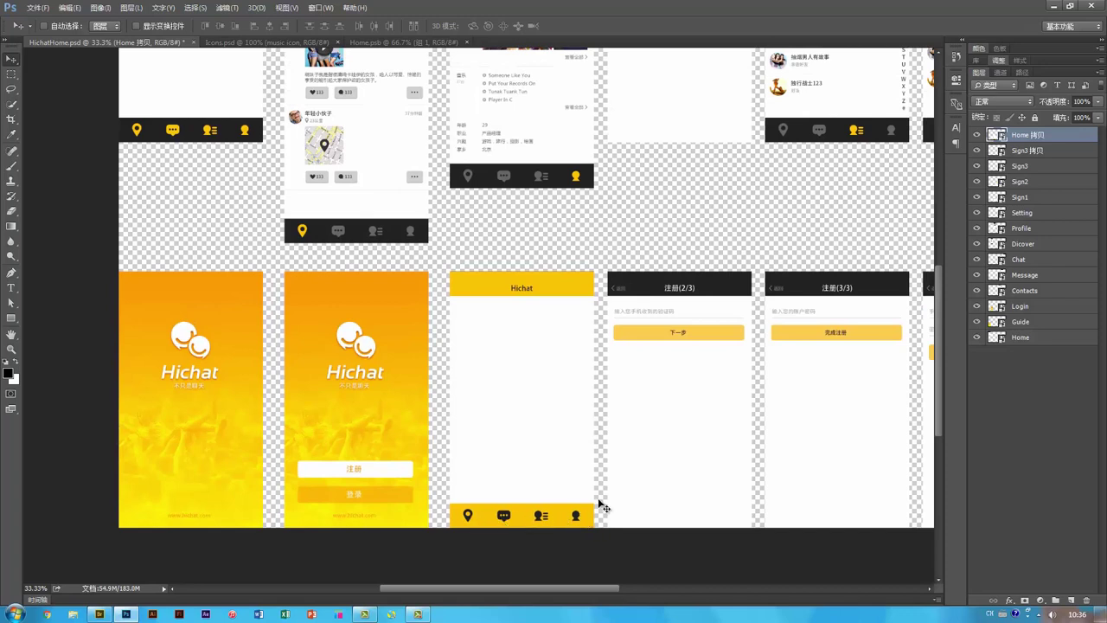
Step: Reopen the Home copy's contents and fill the Menu tab bar with a light neutral grey
{"action": "double_click", "coordinate": [997, 135]}
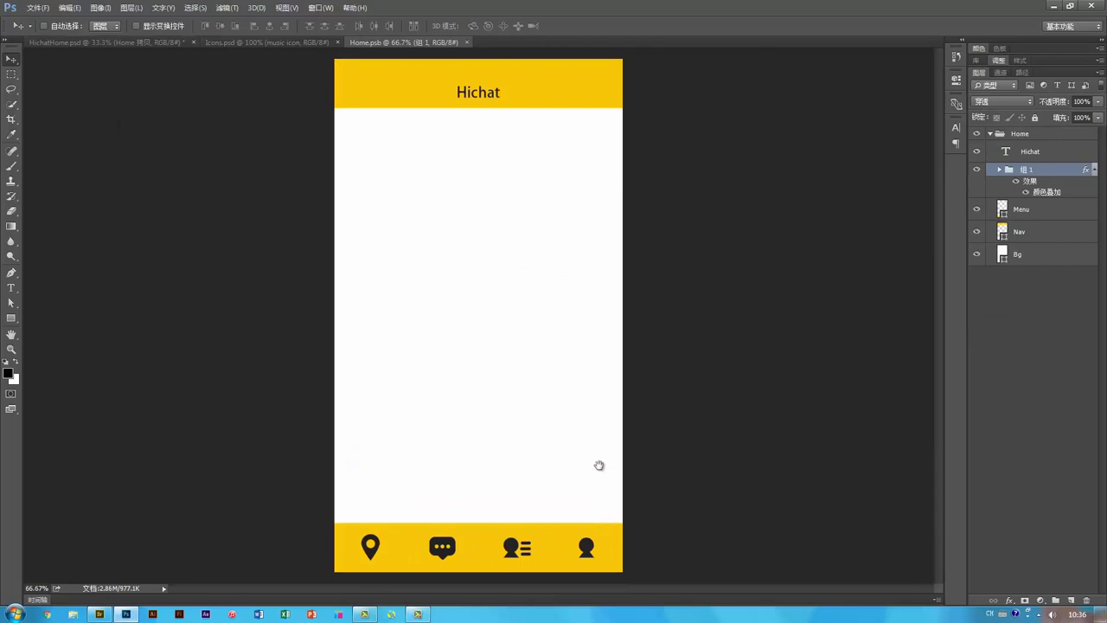
{"action": "key", "text": "ctrl"}
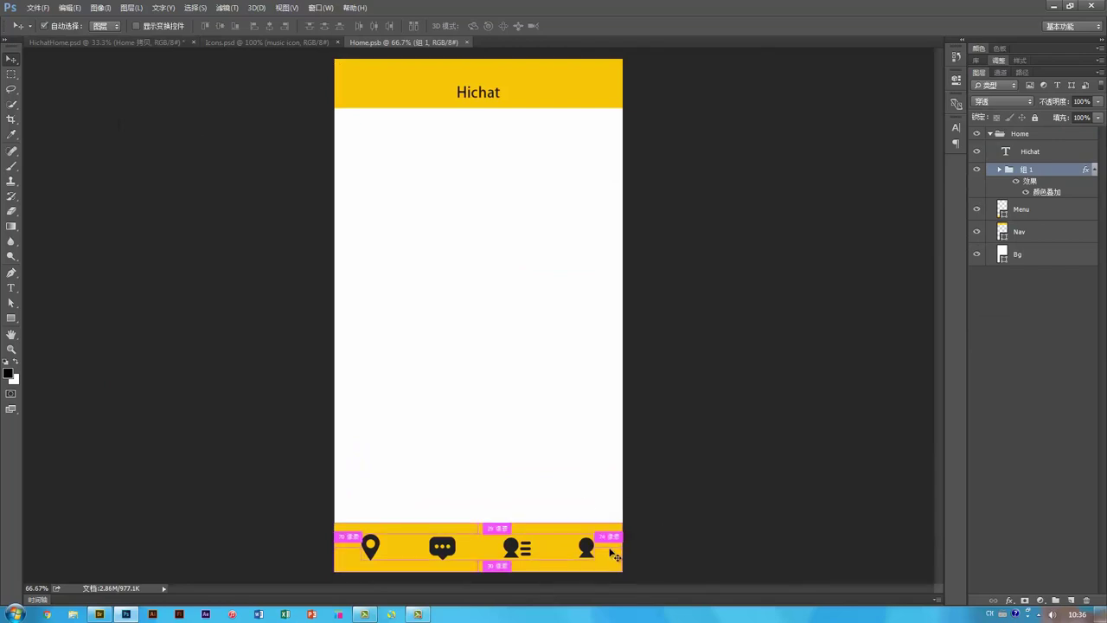
{"action": "left_click", "coordinate": [611, 550], "text": "ctrl"}
{"action": "double_click", "coordinate": [1002, 210]}
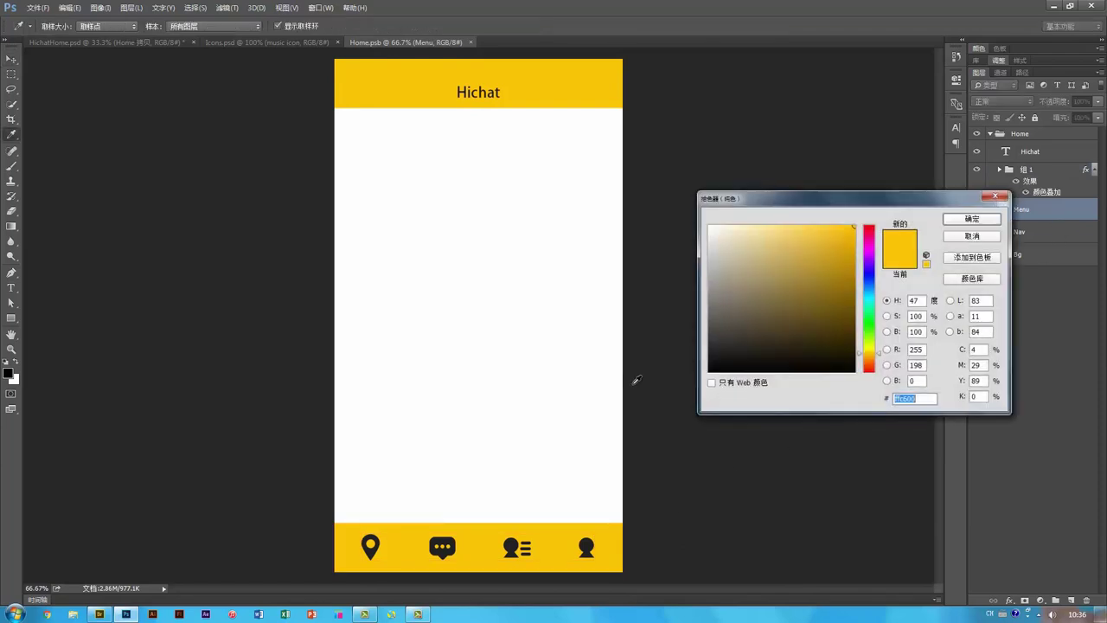
{"action": "left_click", "coordinate": [573, 381]}
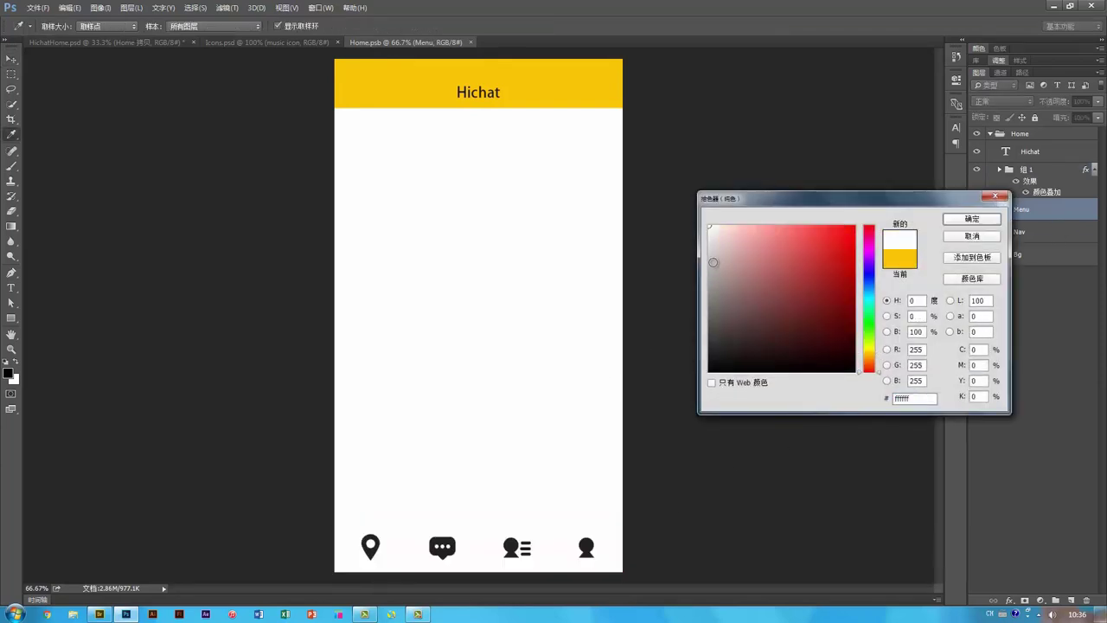
{"action": "left_click", "coordinate": [709, 235]}
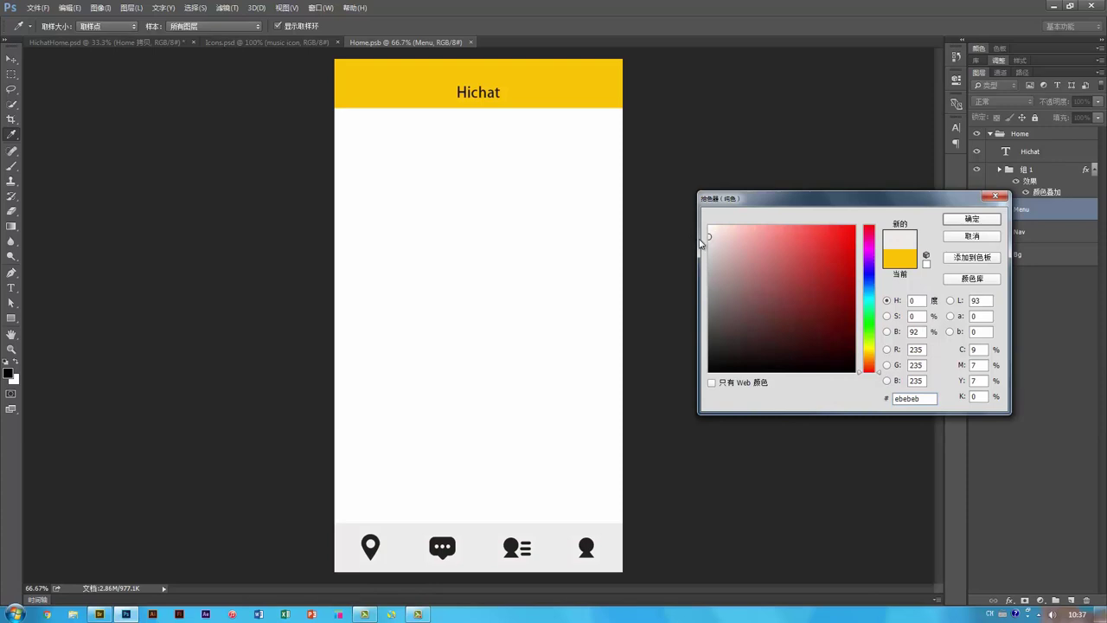
{"action": "left_click_drag", "start_coordinate": [710, 239], "coordinate": [706, 241]}
{"action": "key", "text": "Return"}
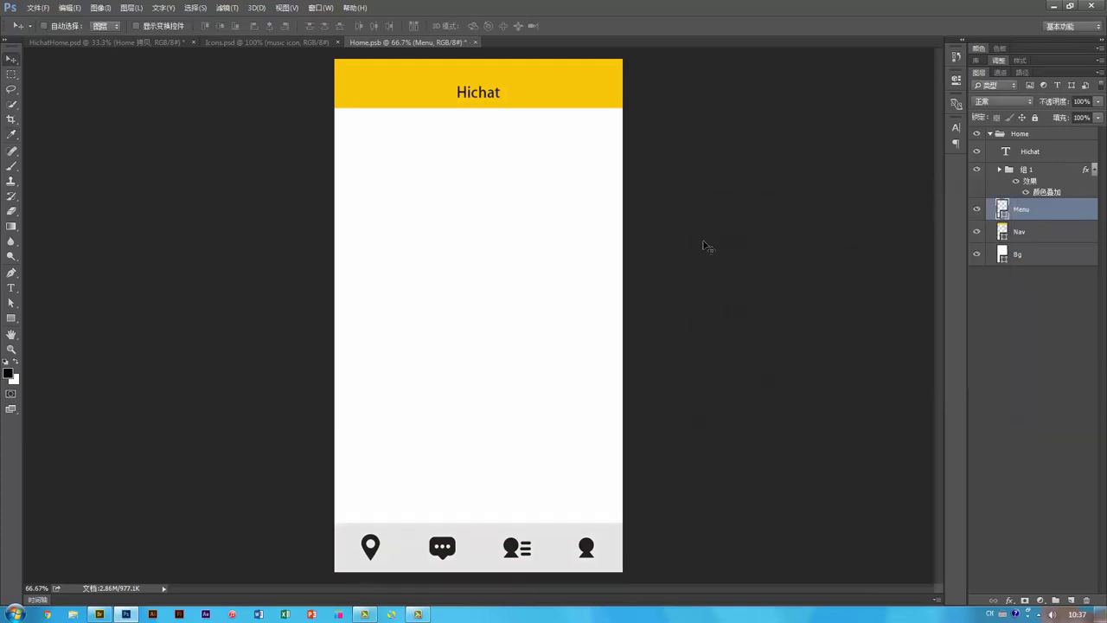
Step: Set the tab icon group's Color Overlay to grey #929292, save, and check the update in HichatHome.psd
{"action": "double_click", "coordinate": [1048, 194]}
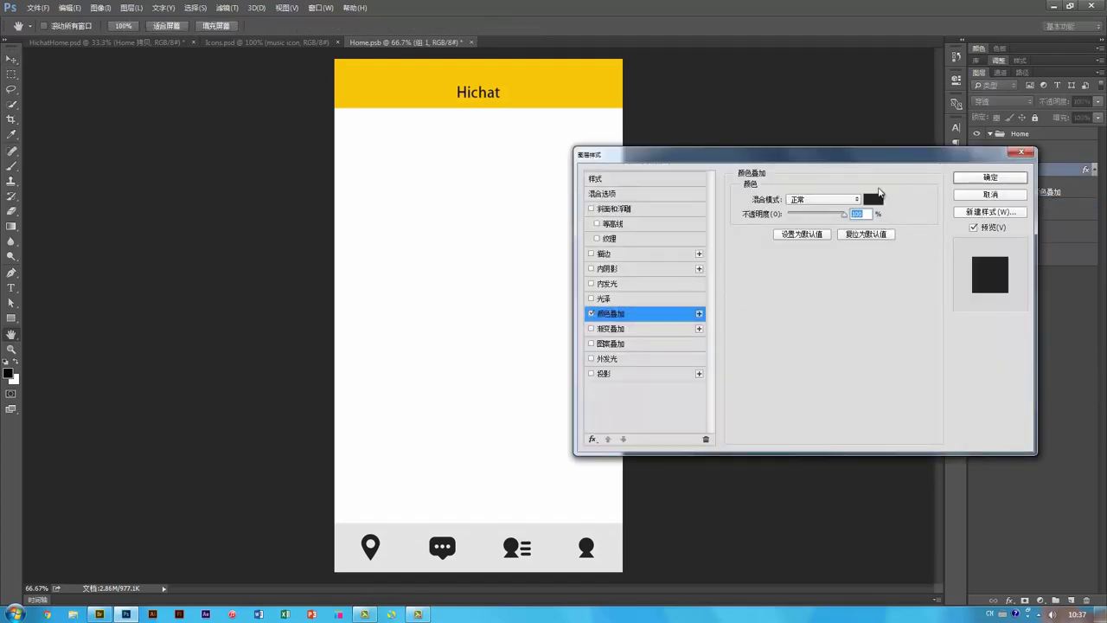
{"action": "left_click", "coordinate": [874, 201]}
{"action": "left_click", "coordinate": [709, 288]}
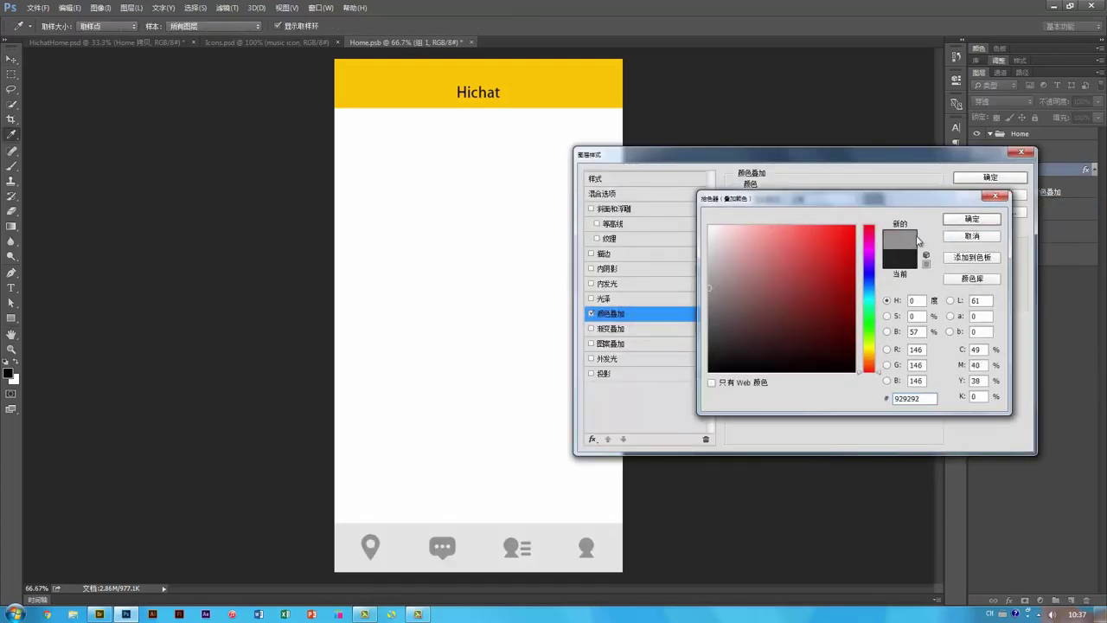
{"action": "left_click", "coordinate": [963, 222]}
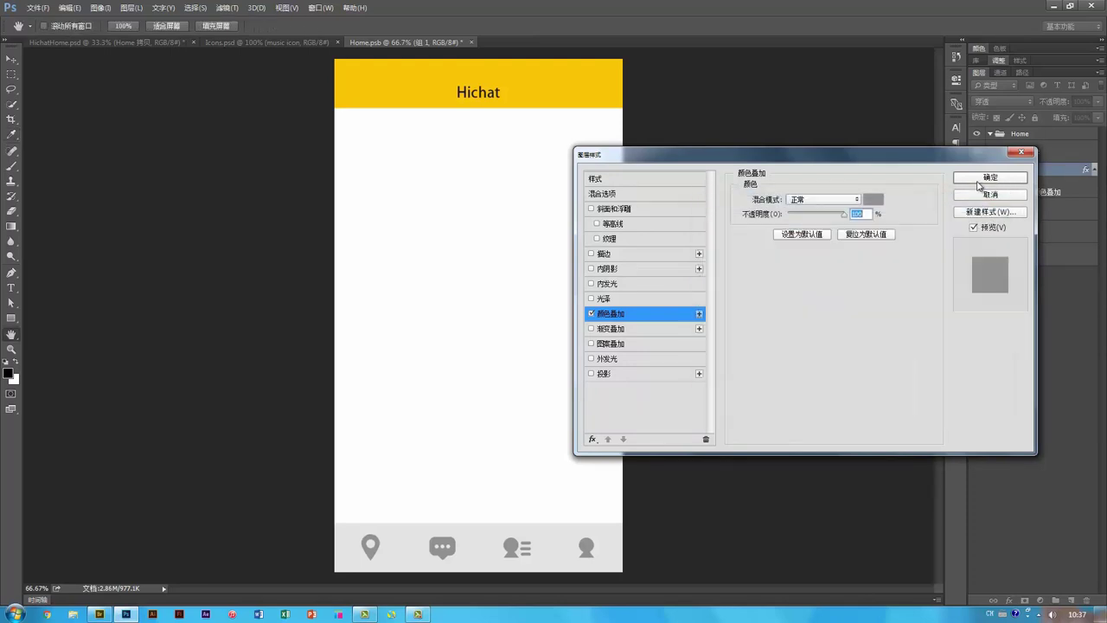
{"action": "key", "text": "Return"}
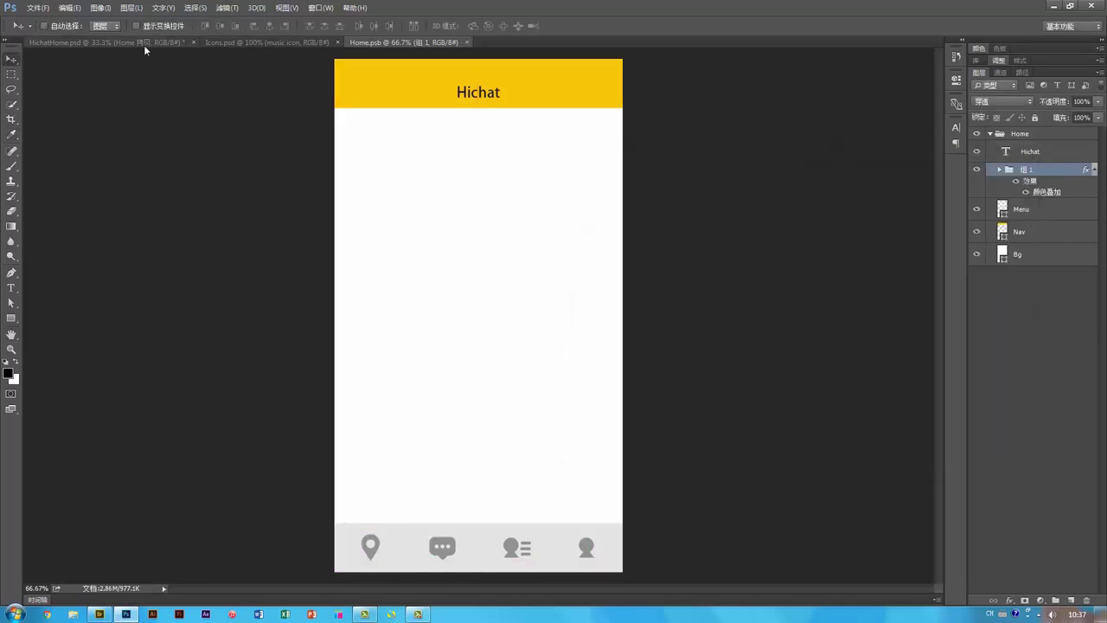
{"action": "left_click", "coordinate": [143, 42]}
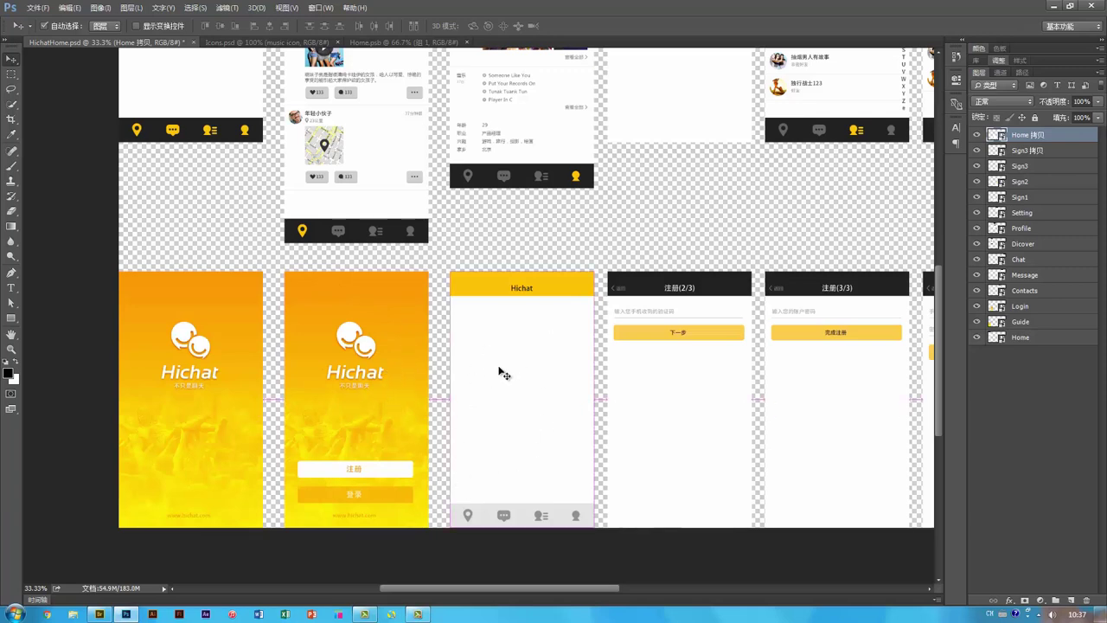
Step: In Home.psb, delete the Me, Contact, Message and Discover icons from the tab bar's icon group
{"action": "double_click", "coordinate": [995, 135]}
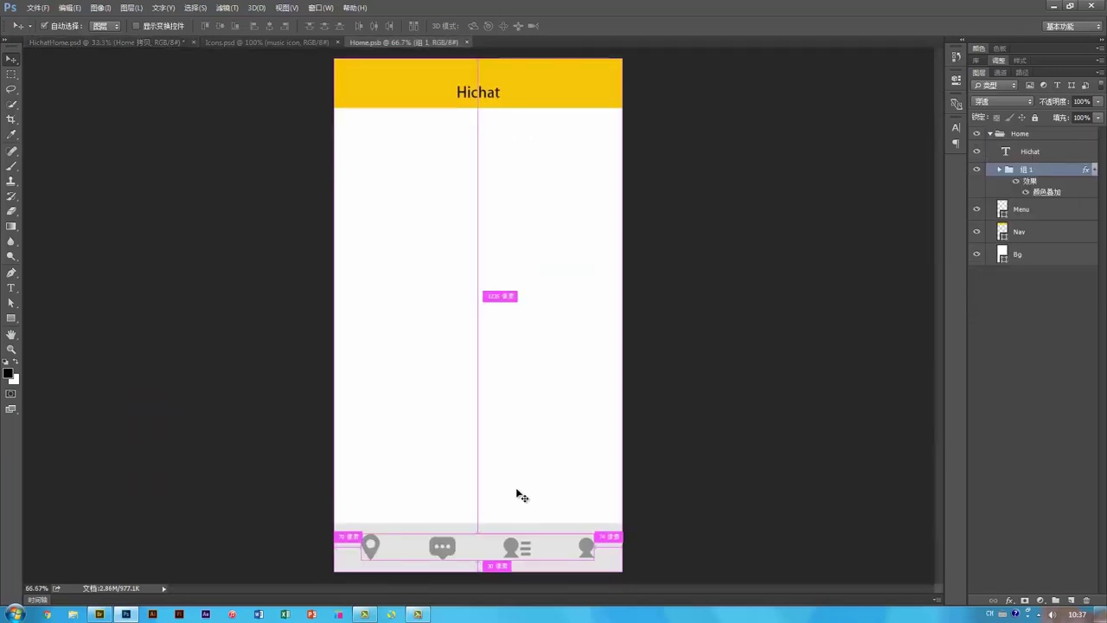
{"action": "key", "text": "ctrl+plus"}
{"action": "left_click_drag", "start_coordinate": [571, 470], "coordinate": [582, 284]}
{"action": "left_click", "coordinate": [644, 460], "text": "ctrl"}
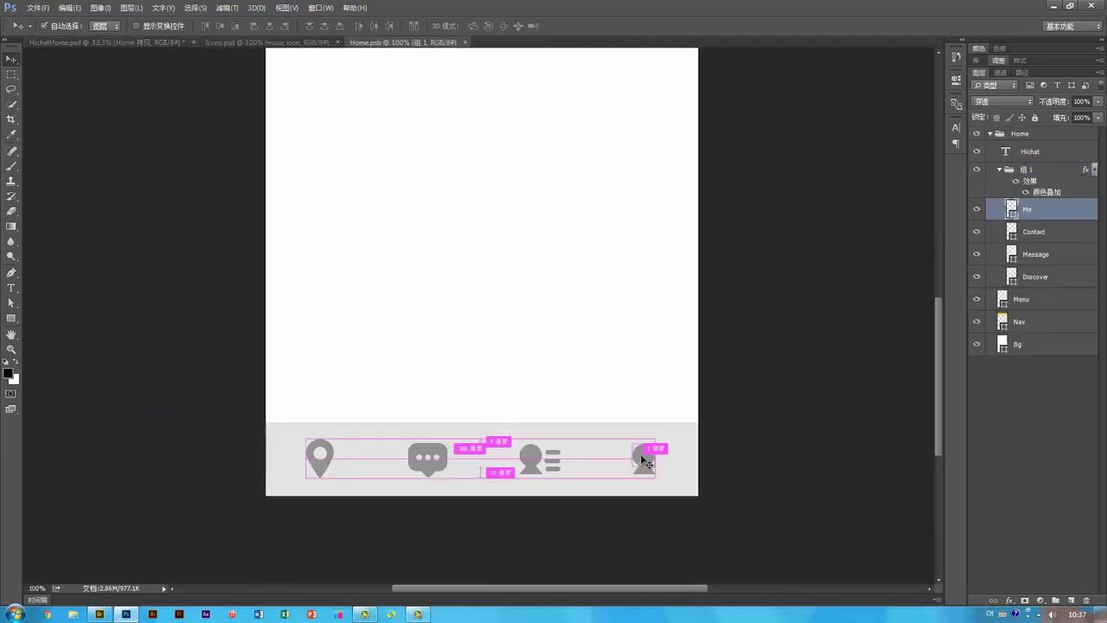
{"action": "left_click", "coordinate": [1031, 277], "text": "shift"}
{"action": "key", "text": "Delete"}
Step: Bring the filled and outline eye, chat bubble, friends and profile icons from Icons.psd into Home.psb's tab icon group
{"action": "left_click", "coordinate": [227, 42]}
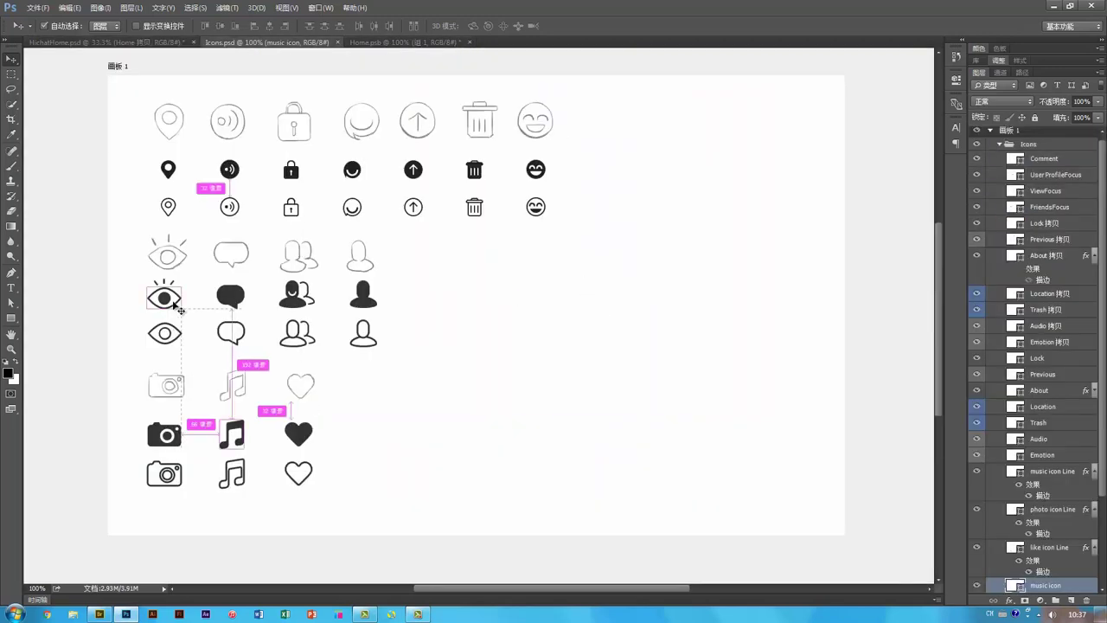
{"action": "left_click", "coordinate": [175, 301], "text": "ctrl"}
{"action": "left_click_drag", "start_coordinate": [75, 290], "coordinate": [401, 342]}
{"action": "scroll", "coordinate": [994, 459], "scroll_direction": "down", "scroll_amount": 3}
{"action": "left_click_drag", "start_coordinate": [204, 322], "coordinate": [523, 434]}
{"action": "left_click_drag", "start_coordinate": [532, 384], "coordinate": [429, 395]}
Step: Move only the four filled icons down onto their outline versions in the tab bar
{"action": "left_click", "coordinate": [1059, 366], "text": "ctrl"}
{"action": "left_click", "coordinate": [1059, 344], "text": "ctrl"}
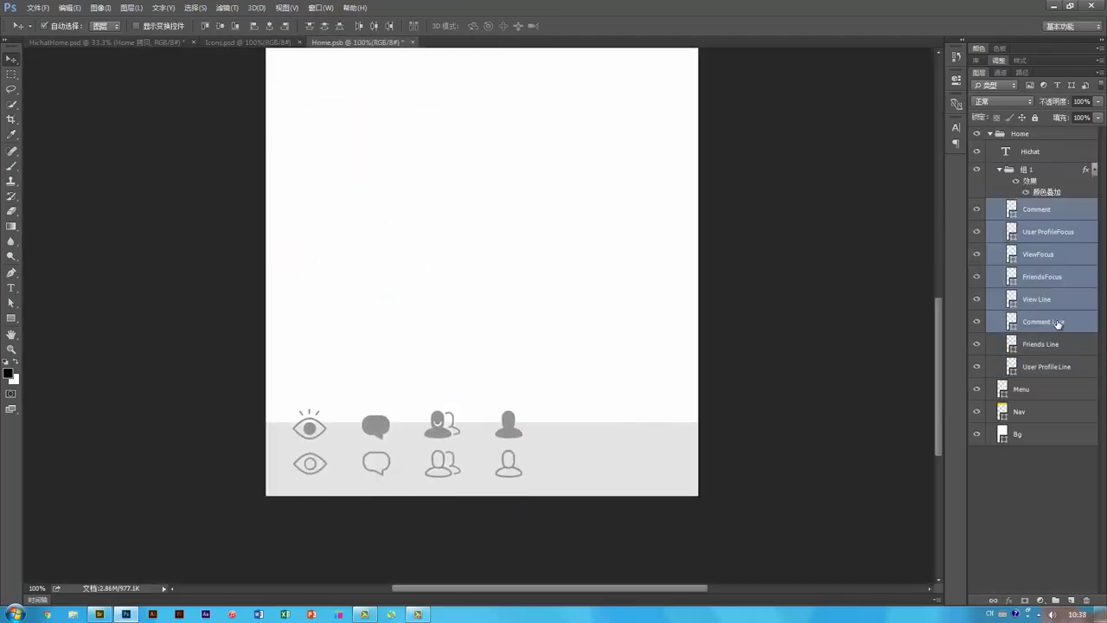
{"action": "left_click", "coordinate": [1059, 322], "text": "ctrl"}
{"action": "left_click", "coordinate": [1057, 299], "text": "ctrl"}
{"action": "left_click_drag", "start_coordinate": [580, 404], "coordinate": [581, 443]}
{"action": "left_click", "coordinate": [1046, 366]}
{"action": "left_click", "coordinate": [1038, 208], "text": "shift"}
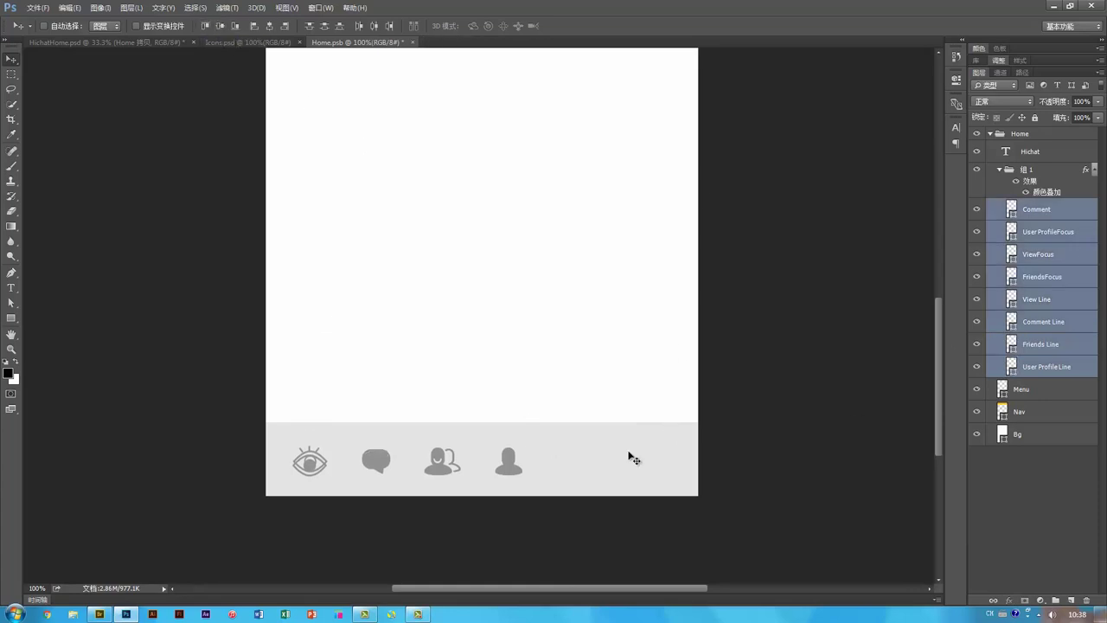
{"action": "left_click_drag", "start_coordinate": [630, 457], "coordinate": [636, 431]}
{"action": "left_click_drag", "start_coordinate": [542, 500], "coordinate": [512, 441]}
{"action": "left_click_drag", "start_coordinate": [548, 446], "coordinate": [672, 435]}
{"action": "key", "text": "ctrl+z"}
Step: Move the filled and outline profile icons toward the tab bar's right end, and the friends icon pair rightward beside them
{"action": "left_click", "coordinate": [991, 432], "text": "ctrl"}
{"action": "left_click", "coordinate": [991, 393], "text": "ctrl"}
{"action": "left_click", "coordinate": [449, 442], "text": "ctrl"}
{"action": "left_click", "coordinate": [1046, 345], "text": "ctrl"}
{"action": "left_click_drag", "start_coordinate": [520, 418], "coordinate": [634, 418]}
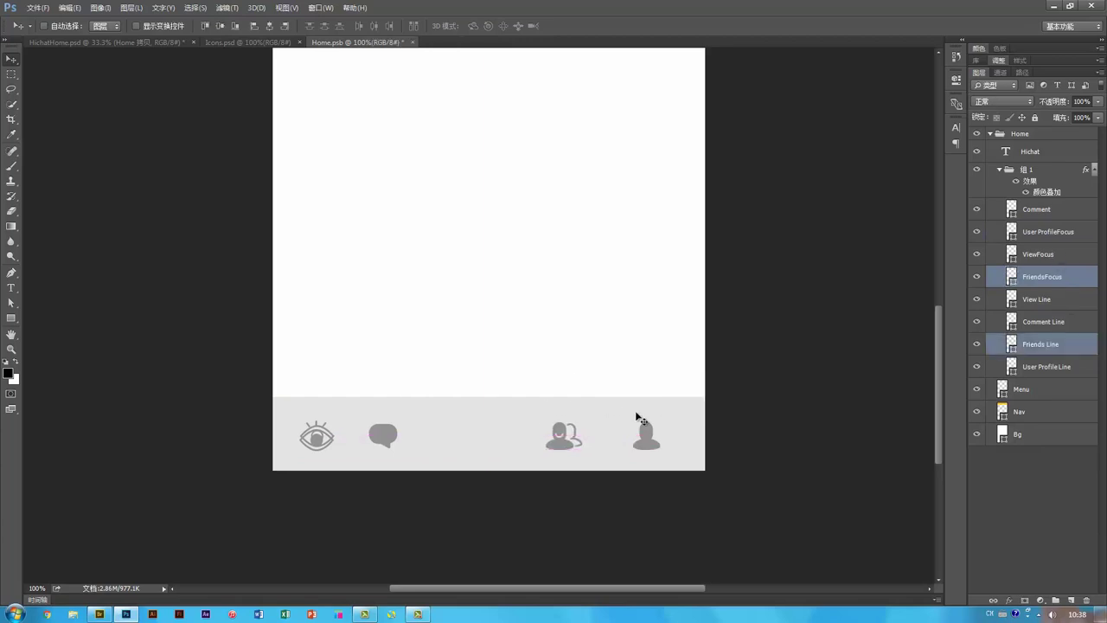
Step: Move the filled and outline chat bubble icons rightward along the tab bar, and the eye icon pair 40 px to the right
{"action": "left_click", "coordinate": [1041, 215]}
{"action": "left_click", "coordinate": [1043, 321], "text": "ctrl"}
{"action": "left_click_drag", "start_coordinate": [302, 485], "coordinate": [359, 485]}
{"action": "left_click", "coordinate": [1056, 299]}
{"action": "left_click", "coordinate": [1058, 254], "text": "ctrl"}
{"action": "left_click_drag", "start_coordinate": [420, 449], "coordinate": [443, 449]}
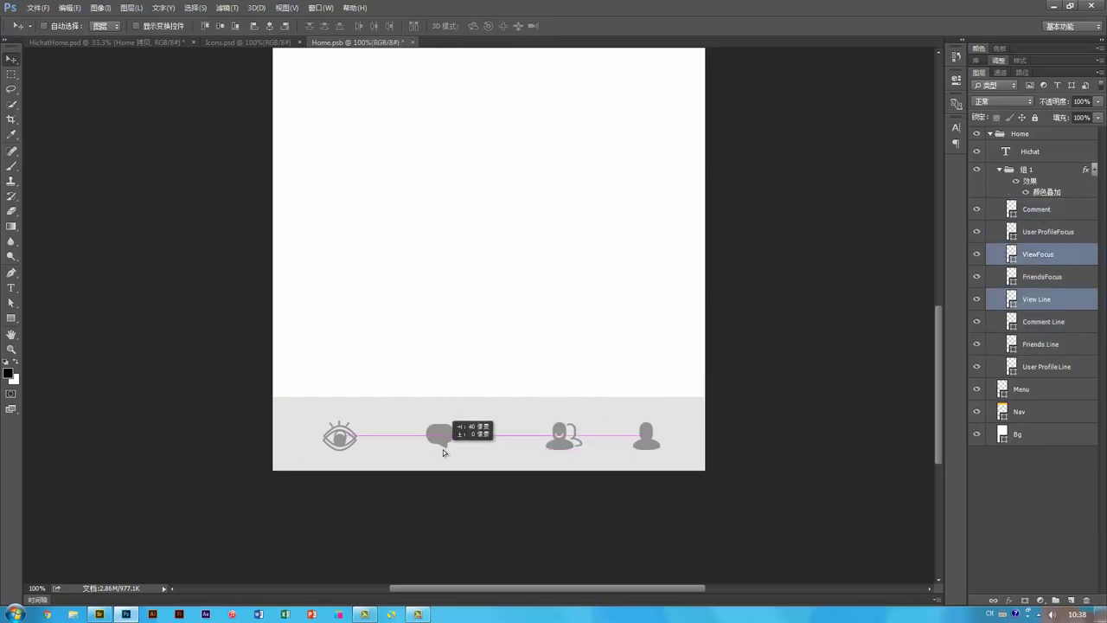
Step: Show the guides and centre the eye and chat bubble icon pairs in the first two tab bar columns
{"action": "key", "text": "ctrl+semicolon"}
{"action": "left_click_drag", "start_coordinate": [367, 440], "coordinate": [351, 440]}
{"action": "left_click", "coordinate": [1044, 330]}
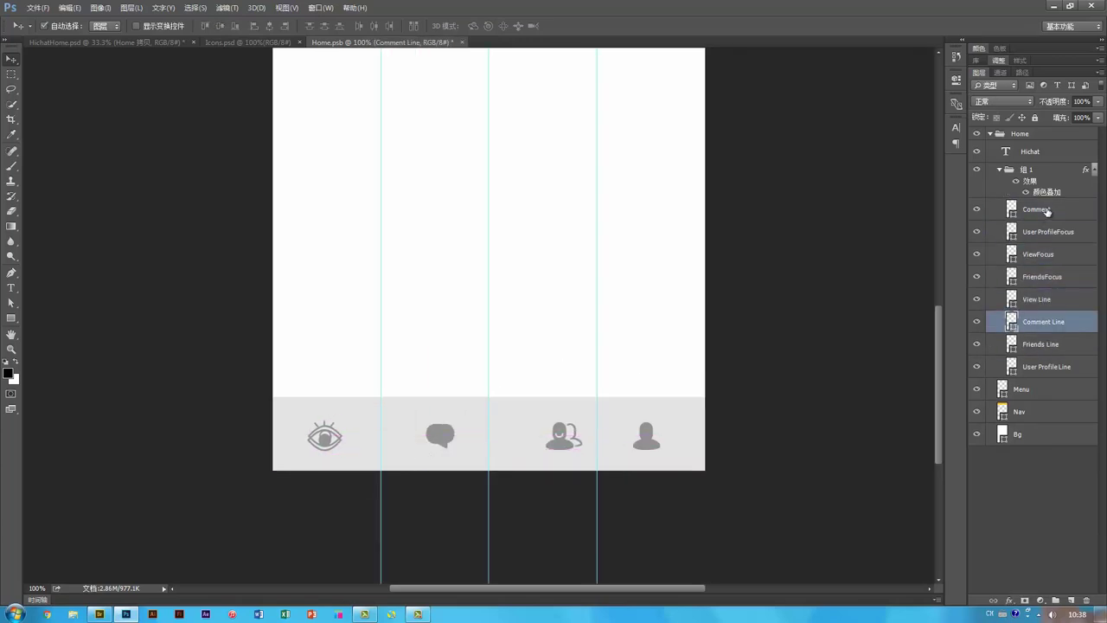
{"action": "left_click", "coordinate": [1046, 213], "text": "ctrl"}
{"action": "left_click_drag", "start_coordinate": [691, 404], "coordinate": [746, 420]}
Step: Centre the profile and friends icon pairs in their guide columns of the tab bar, and hide the guides
{"action": "left_click", "coordinate": [1047, 234]}
{"action": "left_click", "coordinate": [1057, 364], "text": "ctrl"}
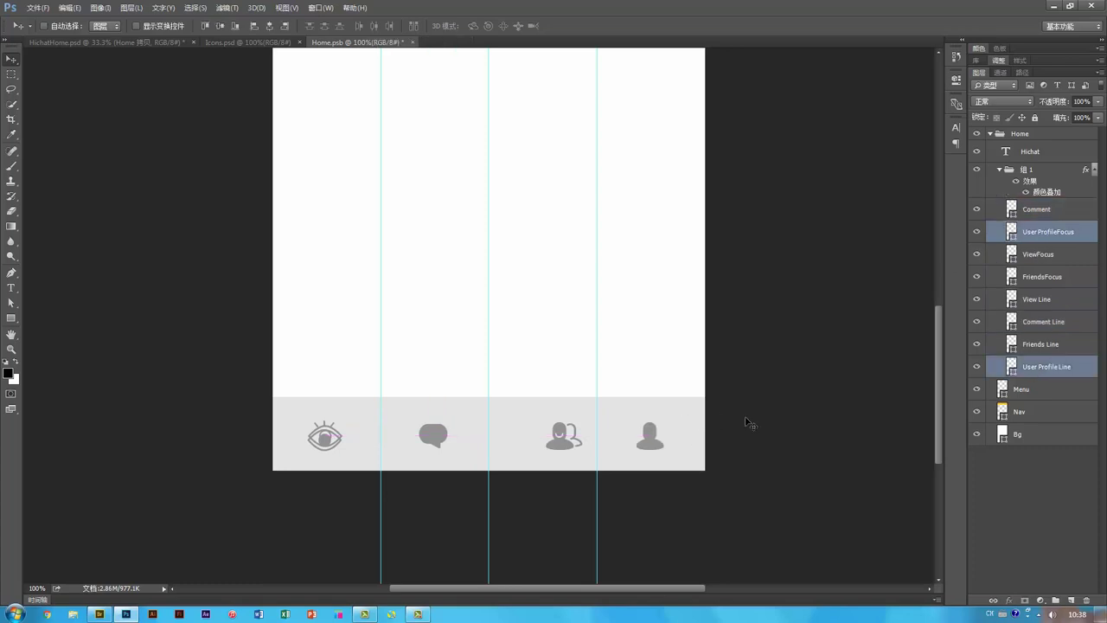
{"action": "left_click", "coordinate": [1050, 282]}
{"action": "left_click", "coordinate": [1050, 296], "text": "ctrl"}
{"action": "left_click", "coordinate": [1056, 281]}
{"action": "left_click", "coordinate": [1041, 345], "text": "ctrl"}
{"action": "left_click_drag", "start_coordinate": [816, 377], "coordinate": [794, 377]}
{"action": "key", "text": "ctrl+semicolon"}
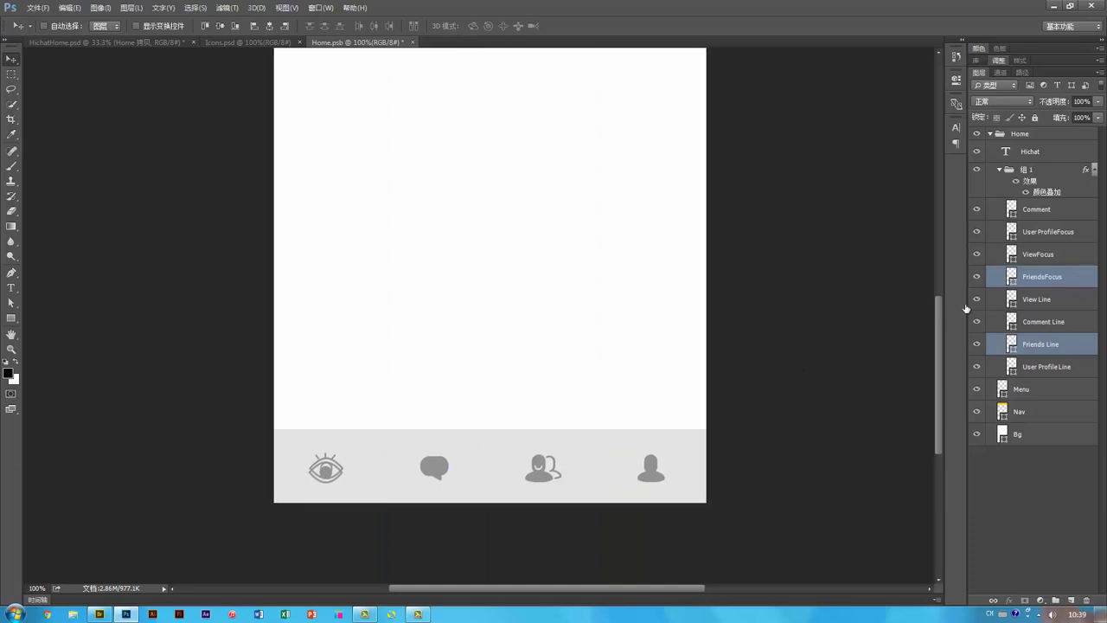
Step: Hide the Comment, User ProfileFocus, ViewFocus and FriendsFocus layers so only the outline icons show
{"action": "left_click", "coordinate": [977, 209]}
{"action": "left_click", "coordinate": [977, 254]}
{"action": "left_click", "coordinate": [977, 231]}
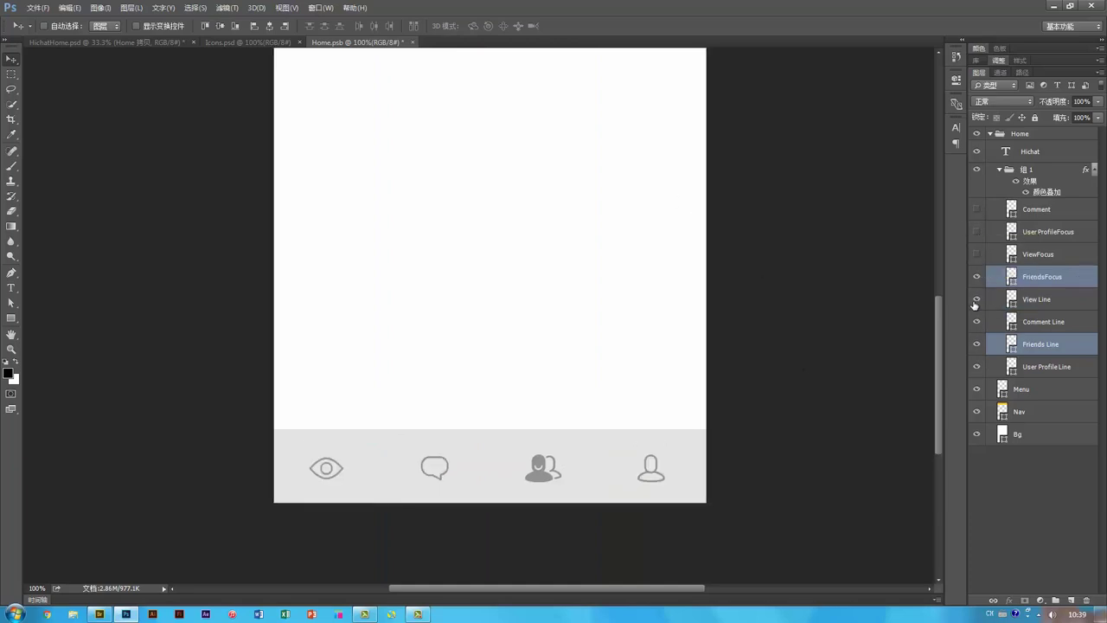
{"action": "left_click", "coordinate": [976, 321]}
{"action": "left_click", "coordinate": [977, 321]}
{"action": "left_click", "coordinate": [978, 277]}
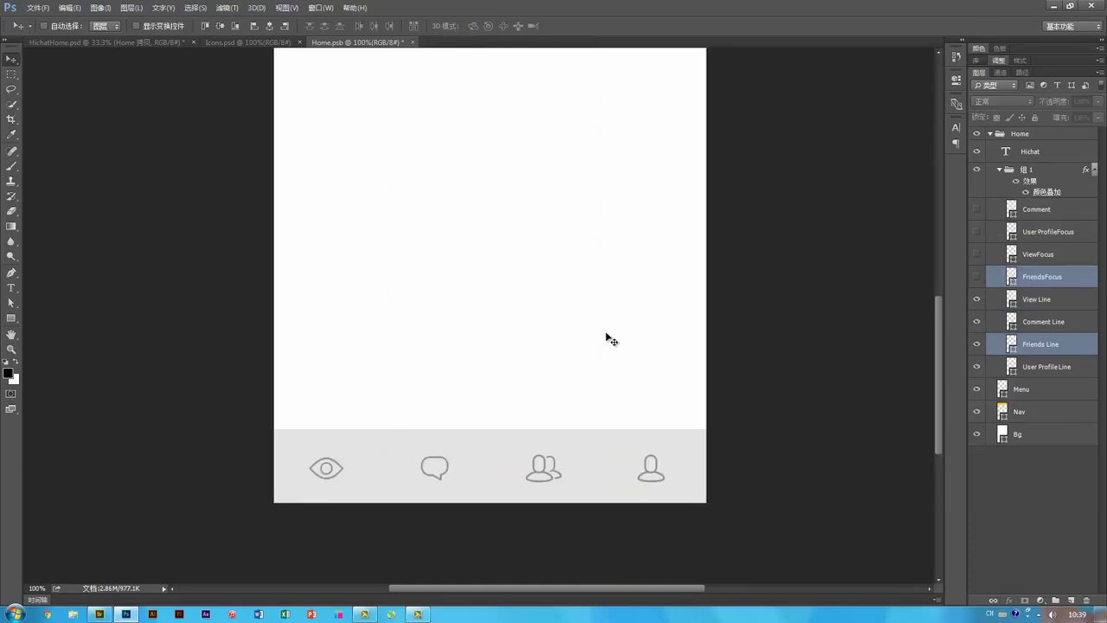
Step: Save Home.psb and check the updated Home copy in HichatHome.psd
{"action": "key", "text": "ctrl+s"}
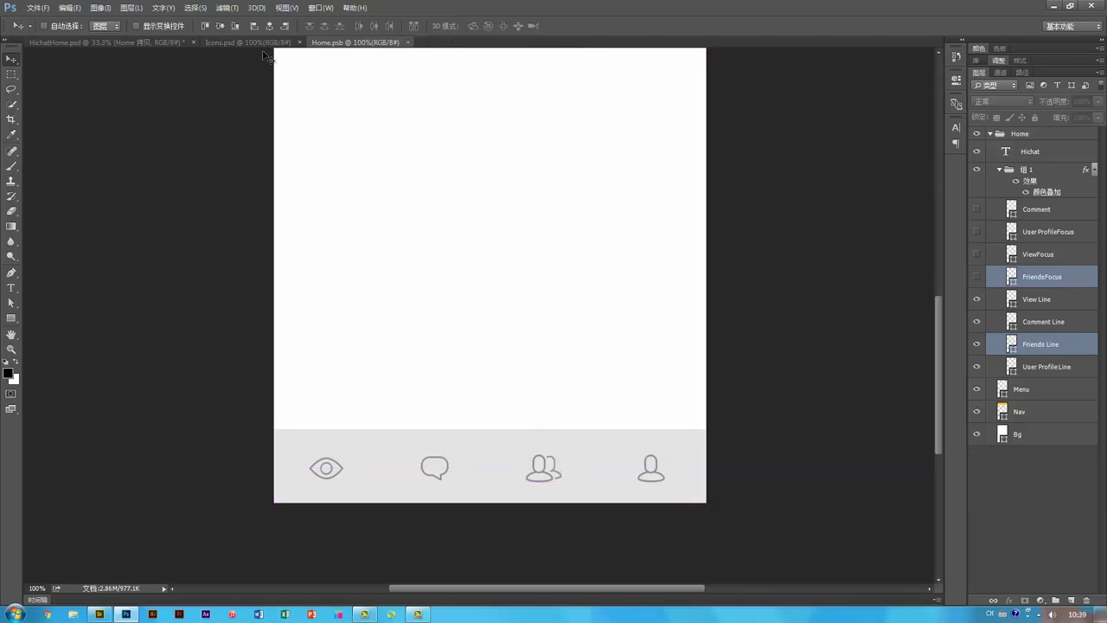
{"action": "left_click", "coordinate": [170, 44]}
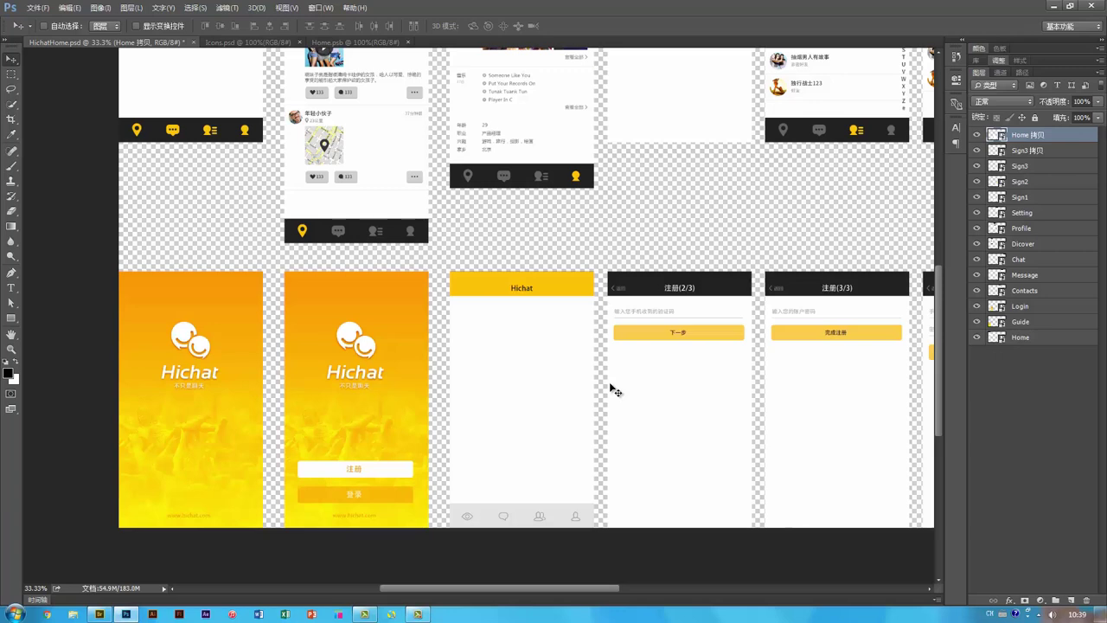
{"action": "key", "text": "ctrl"}
Step: Reopen the Home copy's contents and examine the outline tab icons close up
{"action": "double_click", "coordinate": [991, 136]}
{"action": "key", "text": "ctrl"}
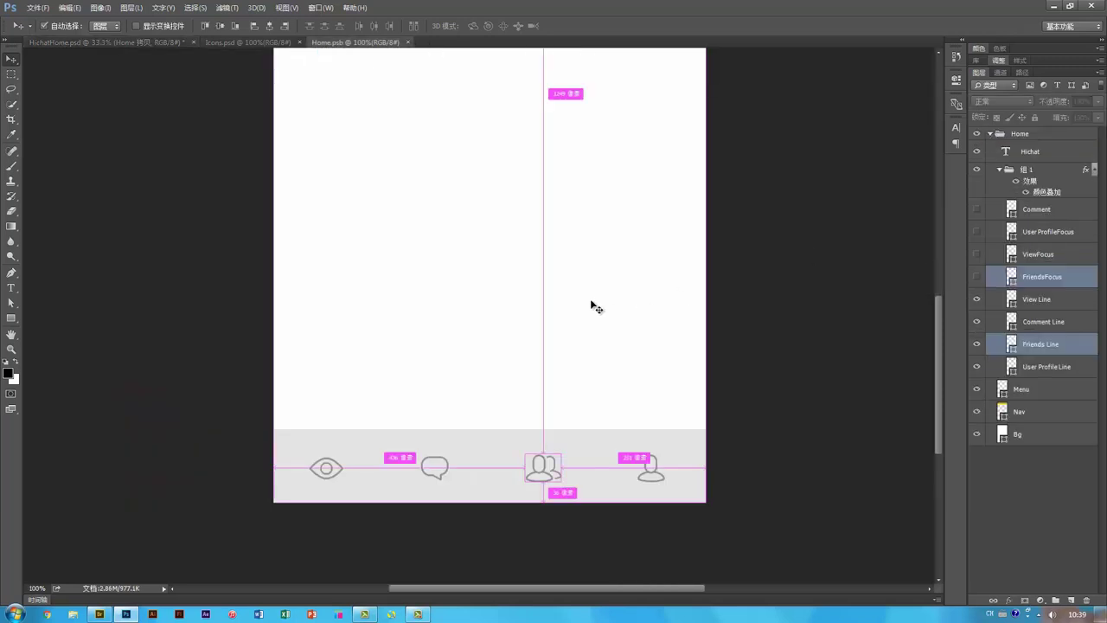
{"action": "key", "text": "ctrl"}
{"action": "key", "text": "ctrl+plus"}
{"action": "left_click_drag", "start_coordinate": [649, 383], "coordinate": [500, 178]}
{"action": "left_click_drag", "start_coordinate": [592, 327], "coordinate": [576, 259]}
{"action": "left_click_drag", "start_coordinate": [470, 363], "coordinate": [651, 367]}
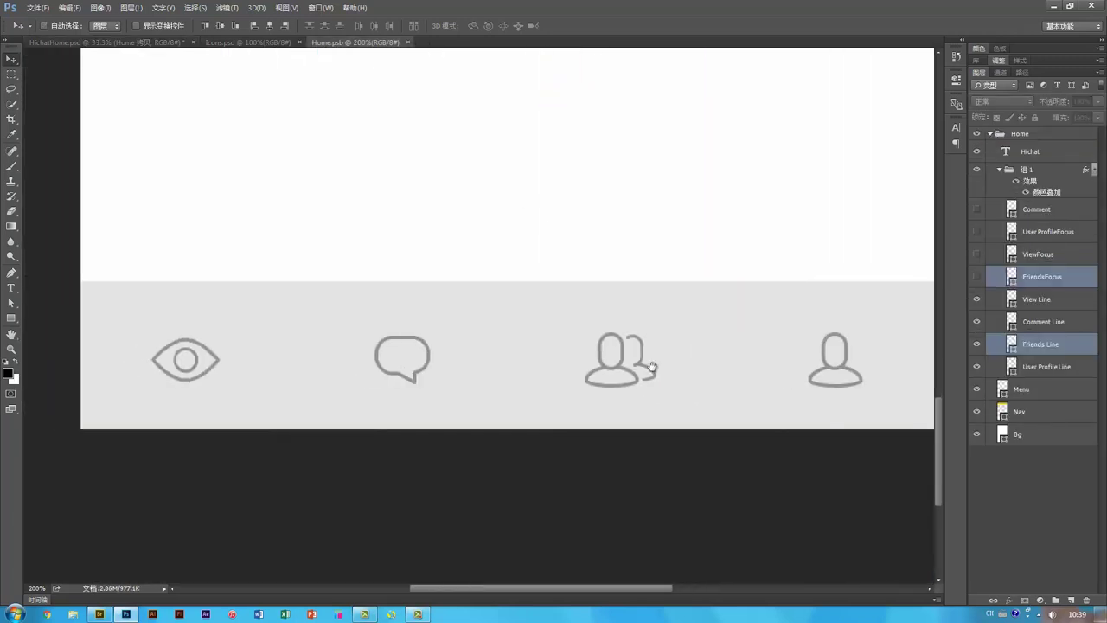
{"action": "left_click_drag", "start_coordinate": [776, 361], "coordinate": [634, 357]}
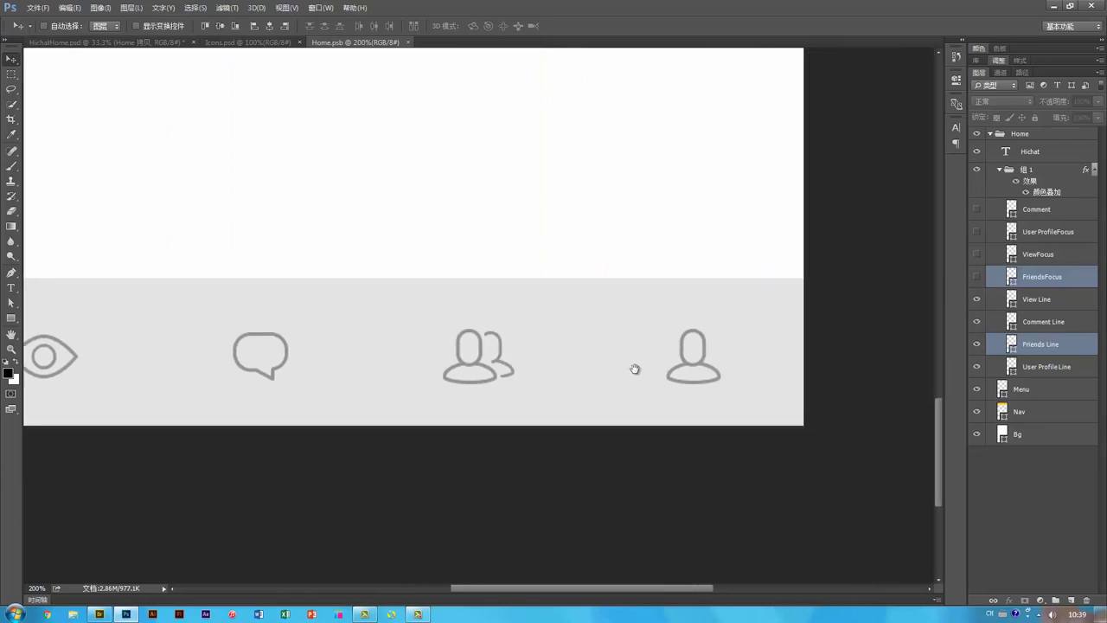
{"action": "left_click", "coordinate": [734, 478]}
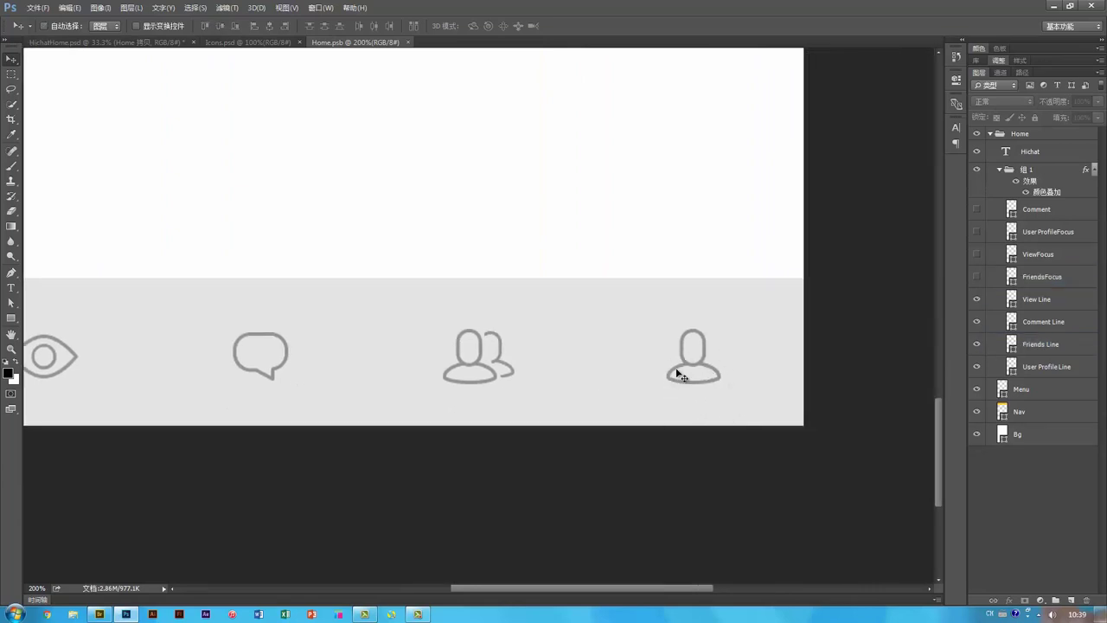
{"action": "key", "text": "ctrl+minus"}
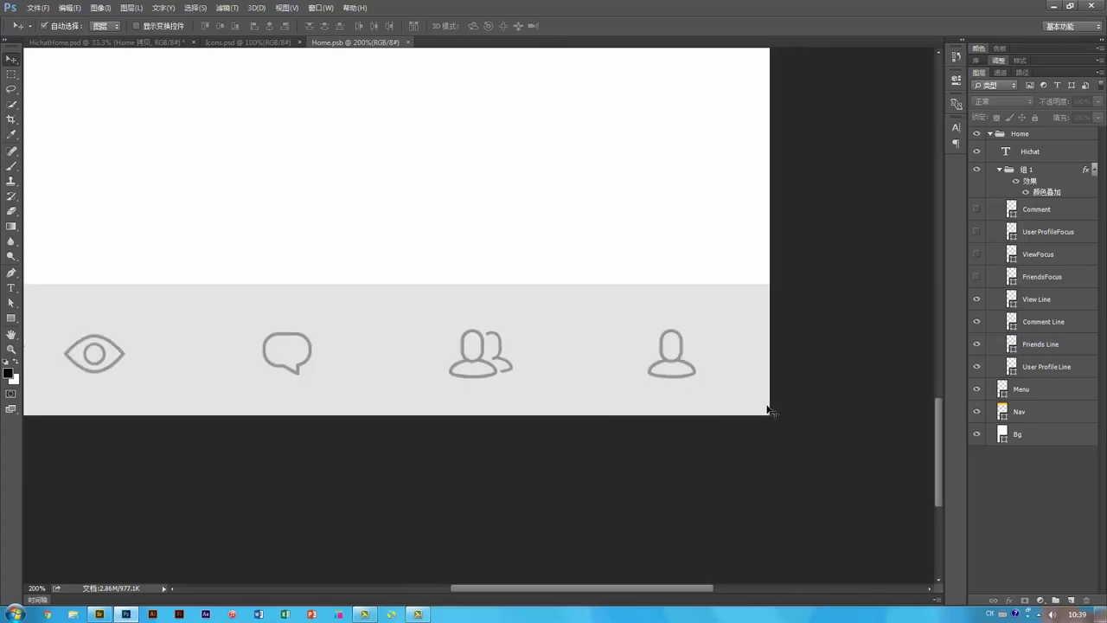
Step: Try filling the outline profile icon with black #000000 and moving it, and undo the changes
{"action": "left_click", "coordinate": [596, 346], "text": "ctrl"}
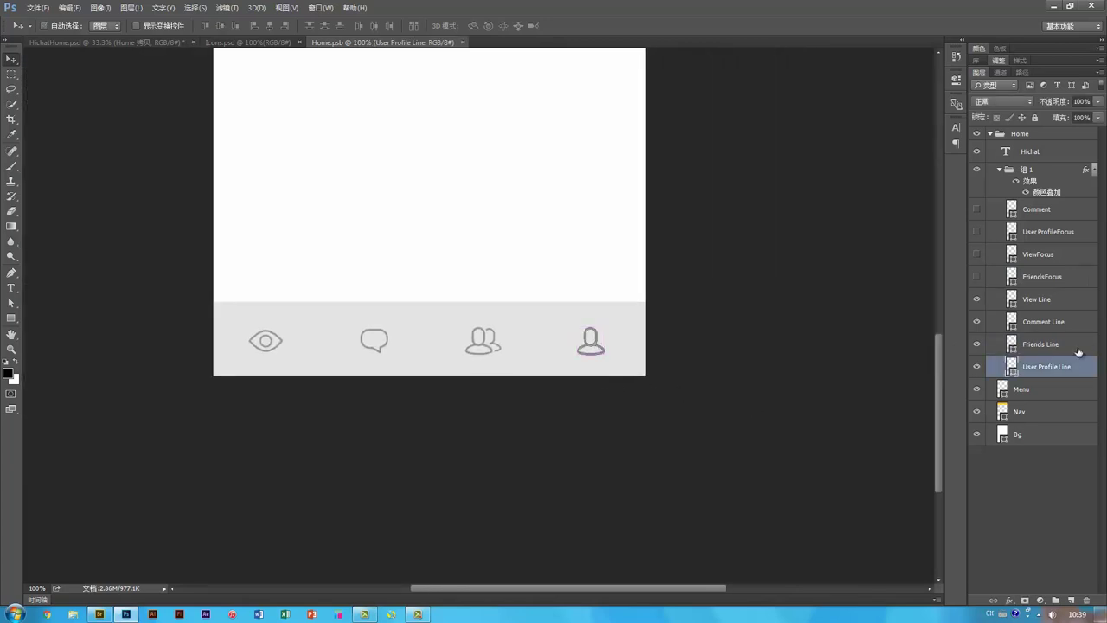
{"action": "double_click", "coordinate": [1011, 367]}
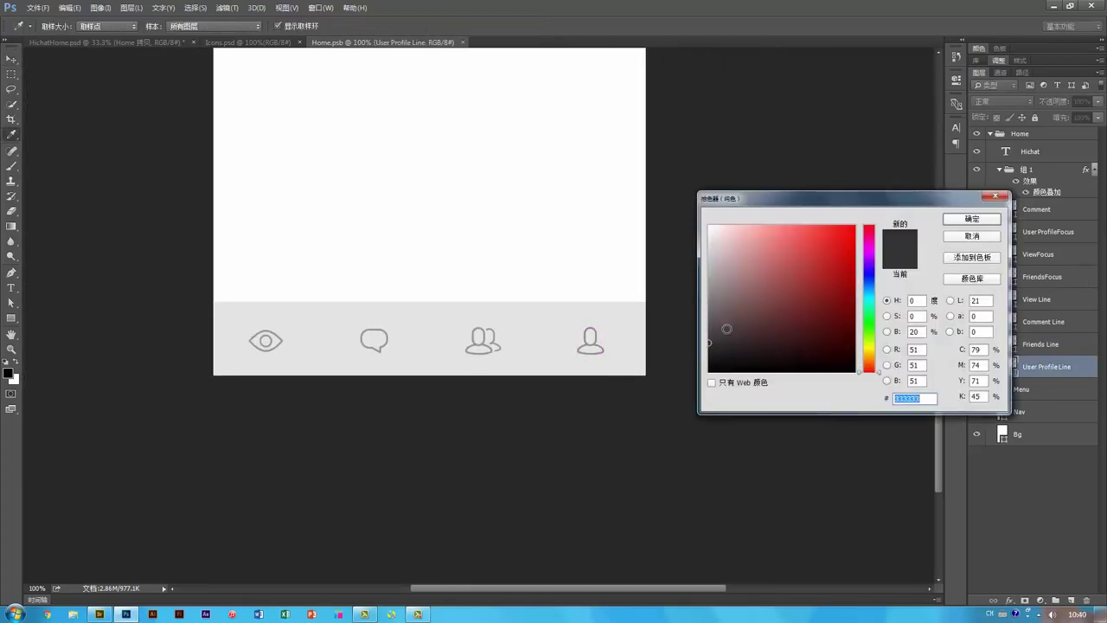
{"action": "left_click", "coordinate": [995, 236]}
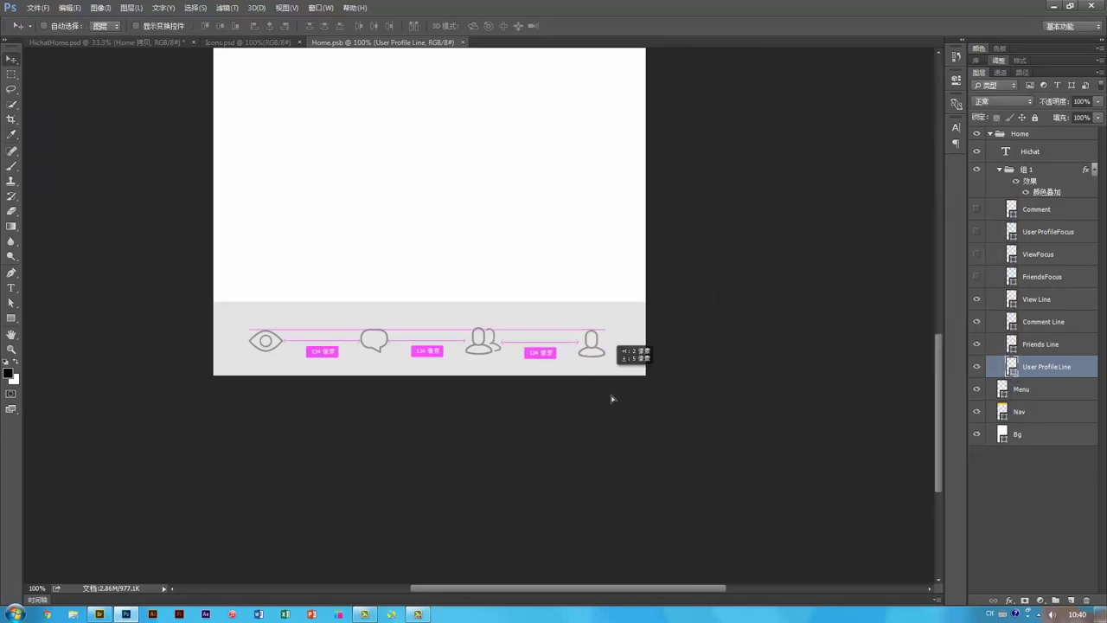
{"action": "double_click", "coordinate": [1011, 367]}
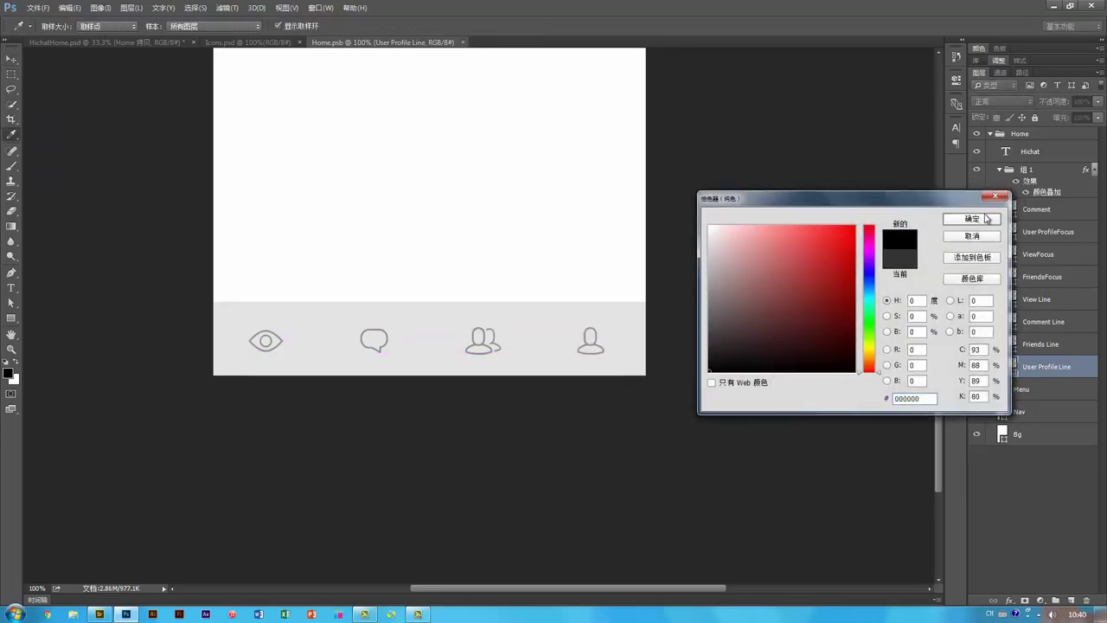
{"action": "left_click", "coordinate": [986, 219]}
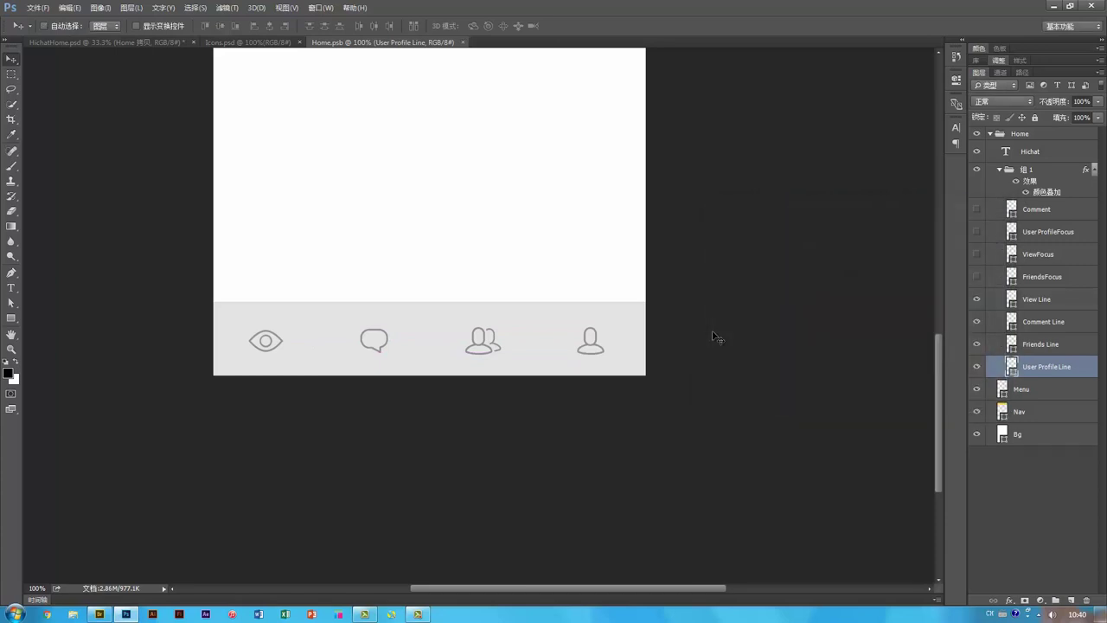
{"action": "left_click_drag", "start_coordinate": [623, 351], "coordinate": [633, 319]}
{"action": "key", "text": "ctrl+z"}
Step: Turn off the Color Overlay effect on the tab icon group
{"action": "key", "text": "a"}
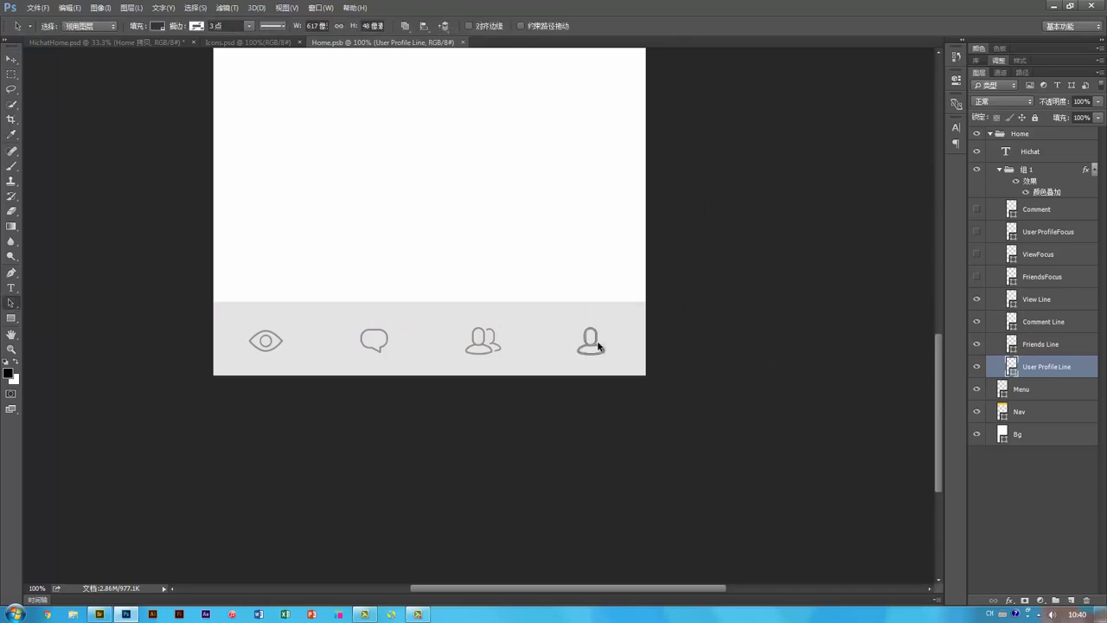
{"action": "key", "text": "v"}
{"action": "key", "text": "ctrl+plus"}
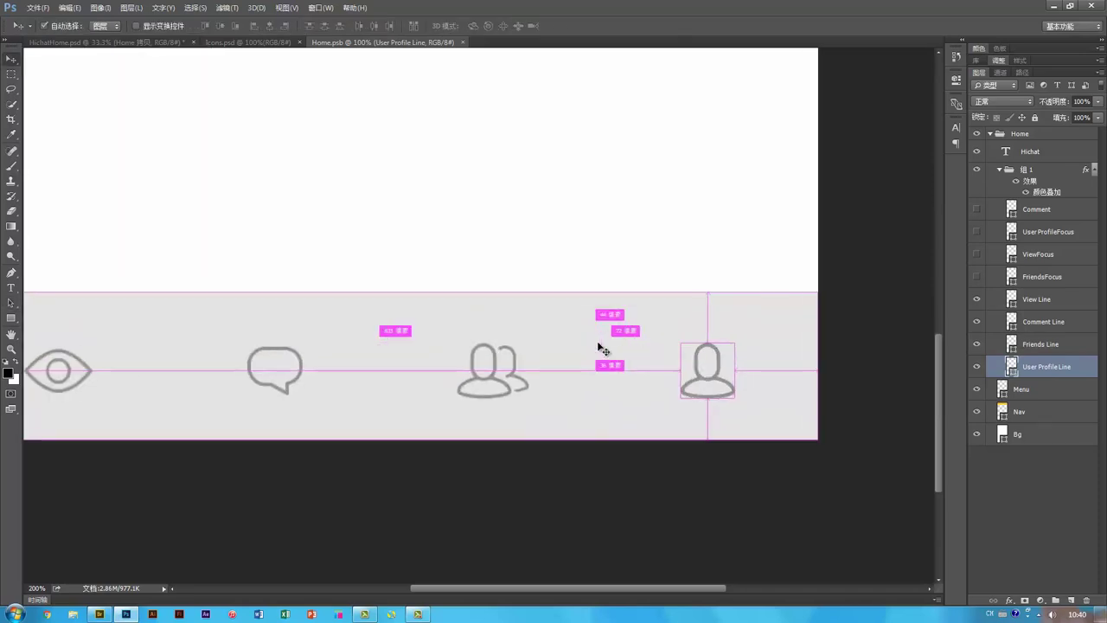
{"action": "left_click", "coordinate": [1027, 194]}
{"action": "key", "text": "ctrl+minus"}
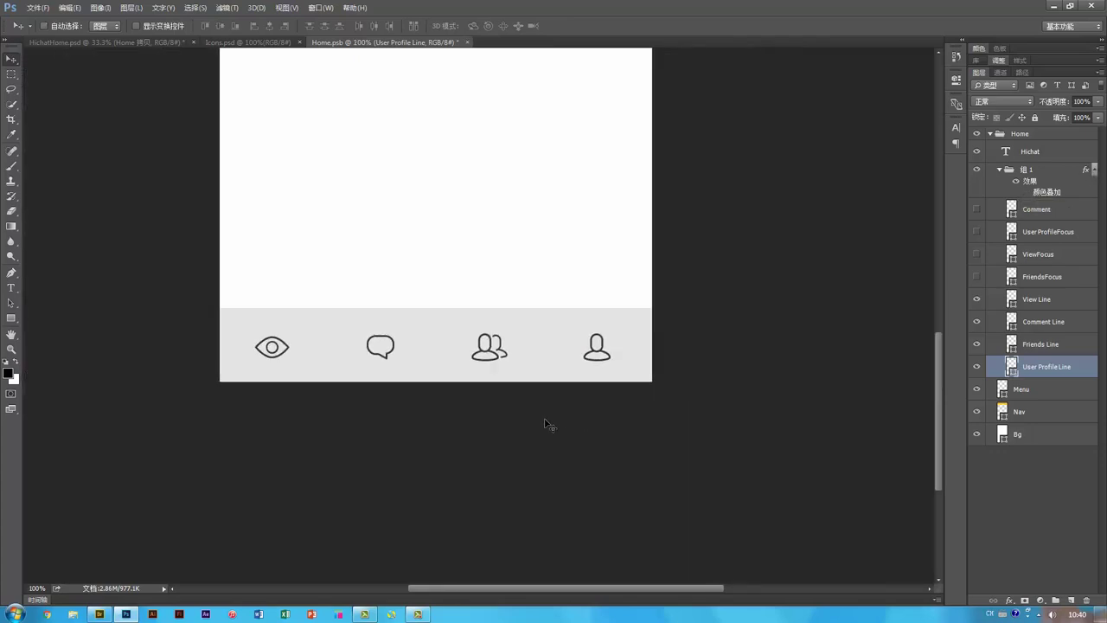
{"action": "left_click_drag", "start_coordinate": [521, 332], "coordinate": [545, 373]}
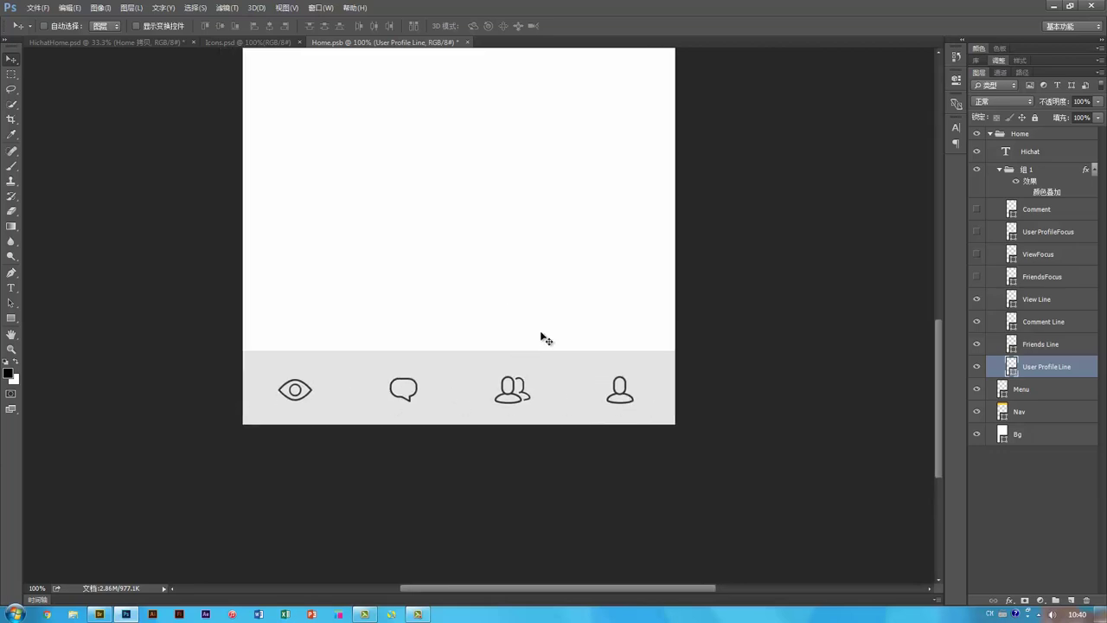
Step: Save Home.psb, compare the Home copy with the other screens in HichatHome.psd, and return to Home.psb
{"action": "left_click", "coordinate": [147, 40]}
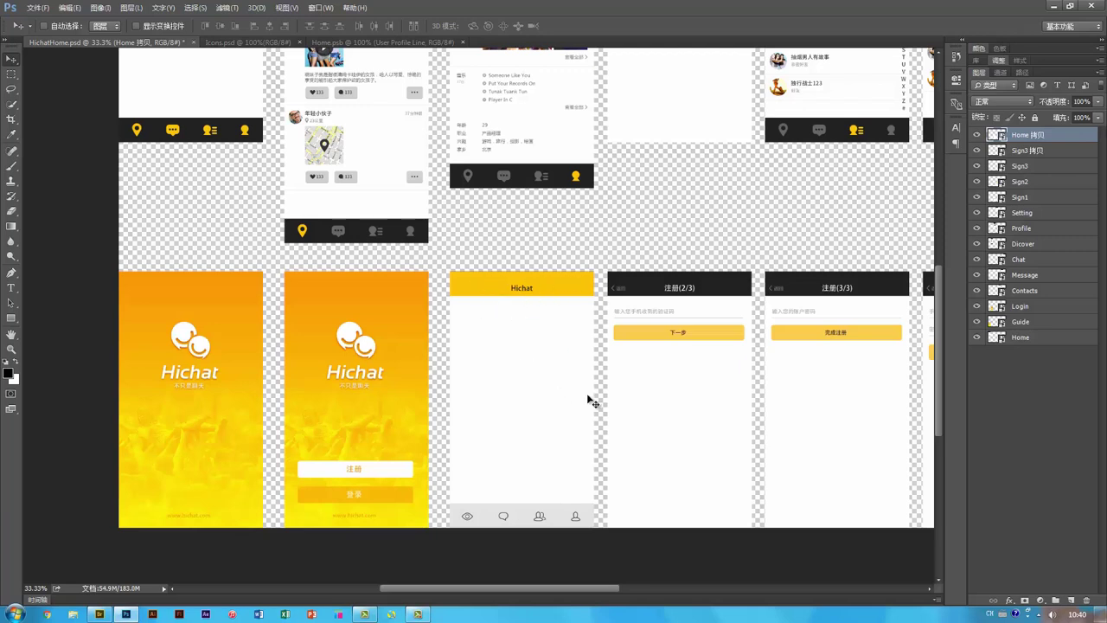
{"action": "left_click", "coordinate": [247, 42]}
{"action": "left_click", "coordinate": [395, 44]}
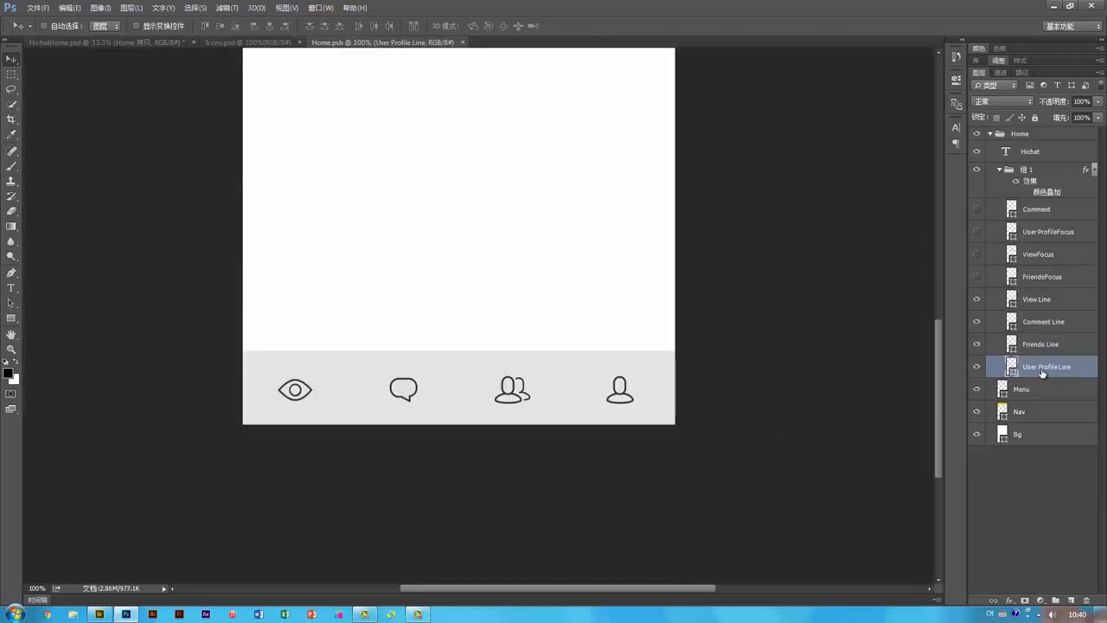
Step: Set the fill colour of the outline profile and friends icons to grey #888
{"action": "double_click", "coordinate": [1011, 367]}
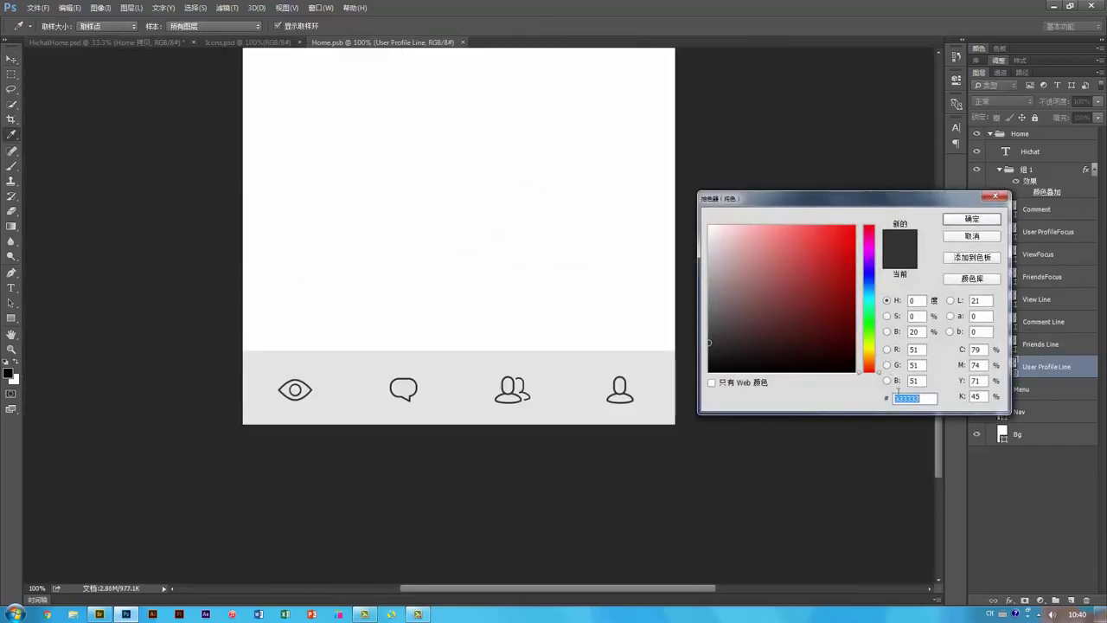
{"action": "type", "text": "eee"}
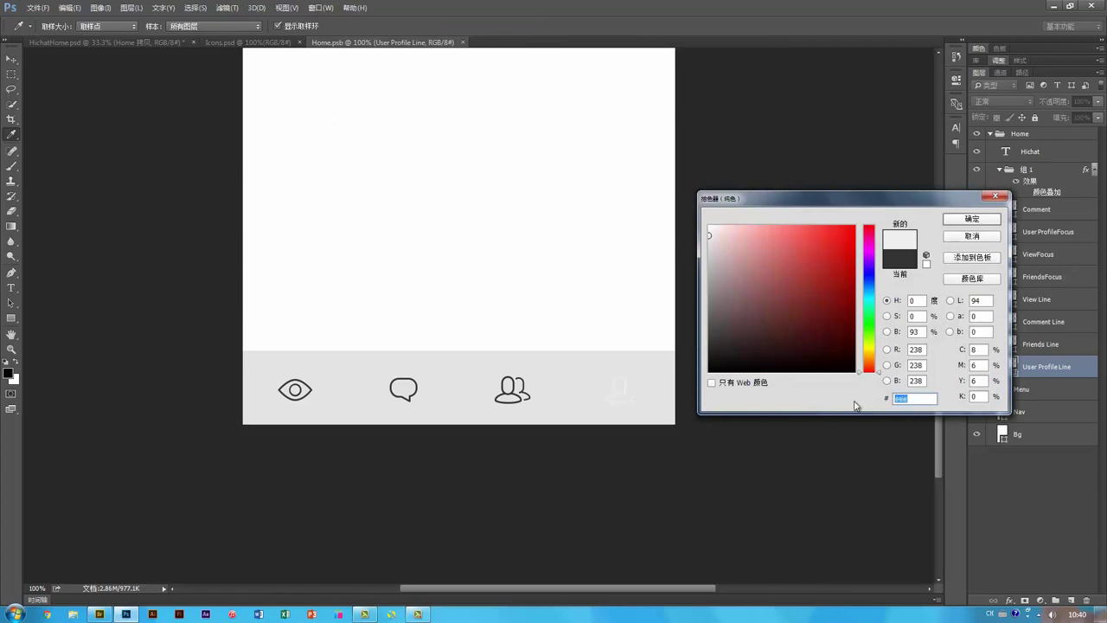
{"action": "type", "text": "888"}
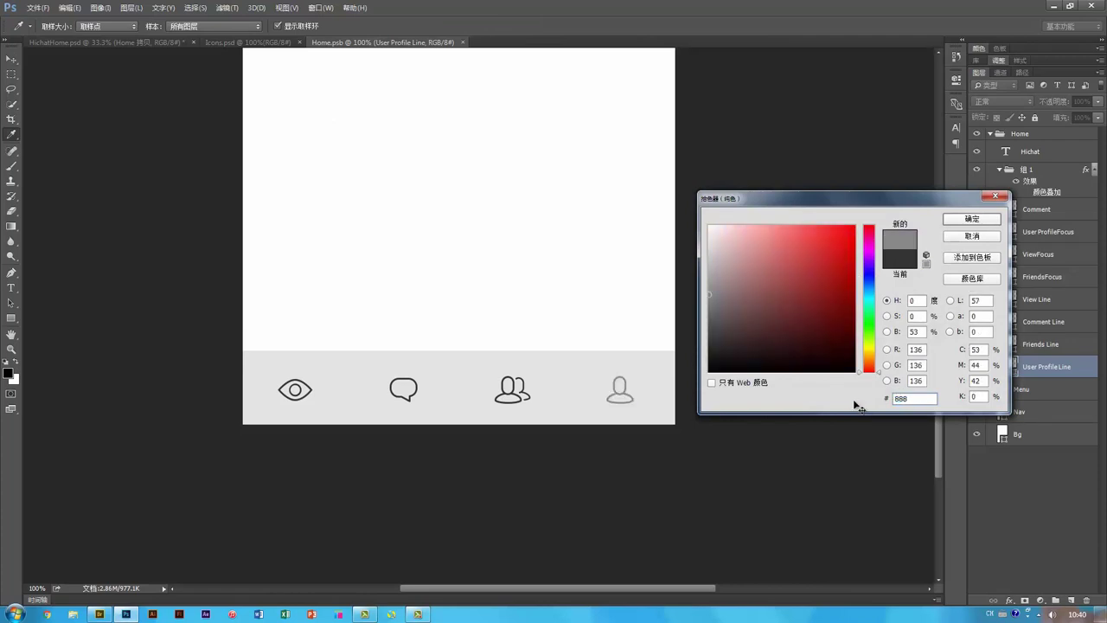
{"action": "key", "text": "Return"}
{"action": "double_click", "coordinate": [1010, 345]}
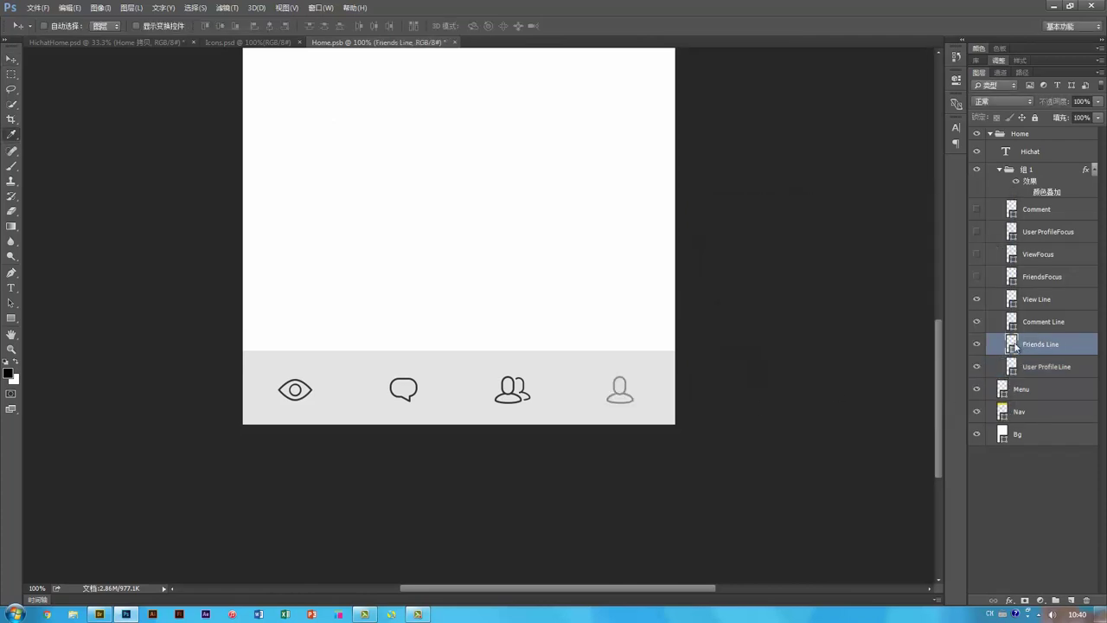
{"action": "type", "text": "888"}
{"action": "key", "text": "Return"}
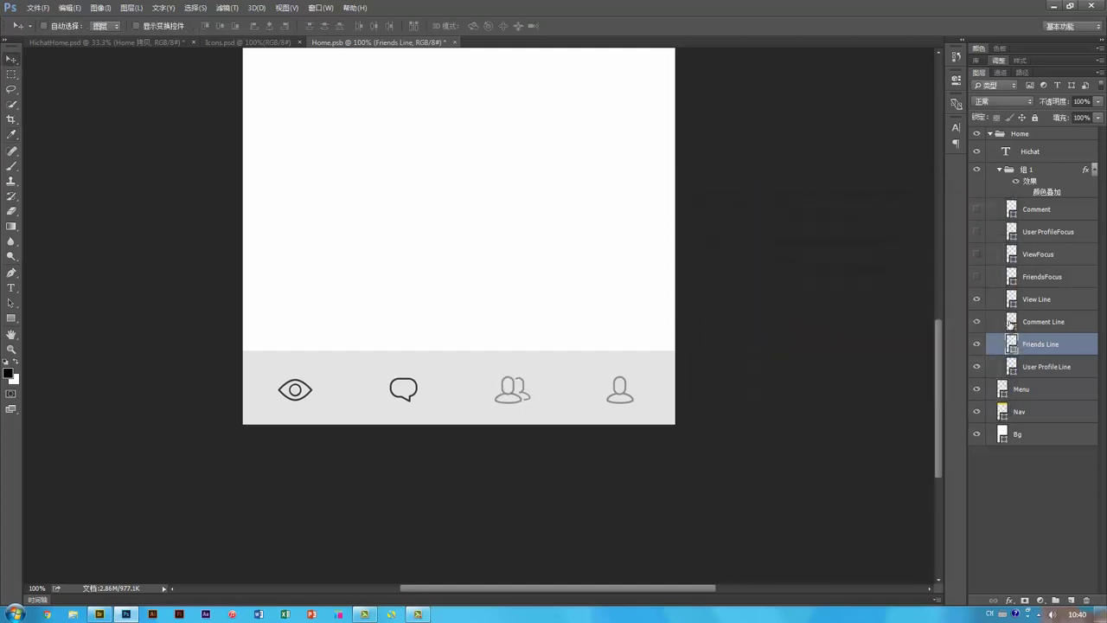
Step: Set the fill colour of the outline chat bubble and eye icons to grey #888
{"action": "double_click", "coordinate": [1011, 322]}
{"action": "key", "text": "Return"}
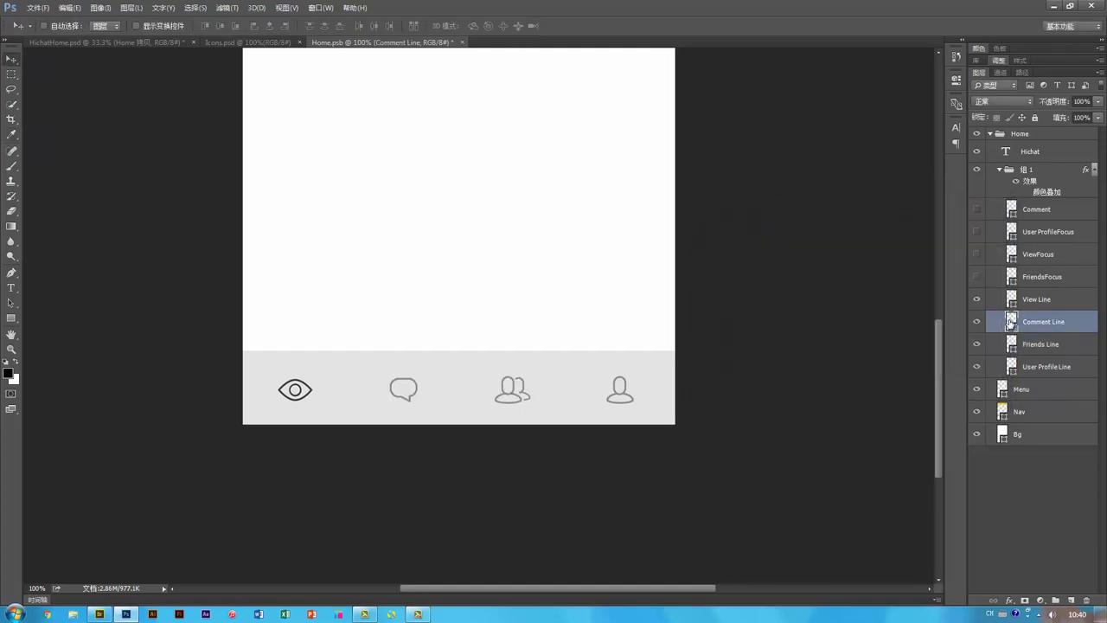
{"action": "double_click", "coordinate": [1012, 300]}
{"action": "type", "text": "888"}
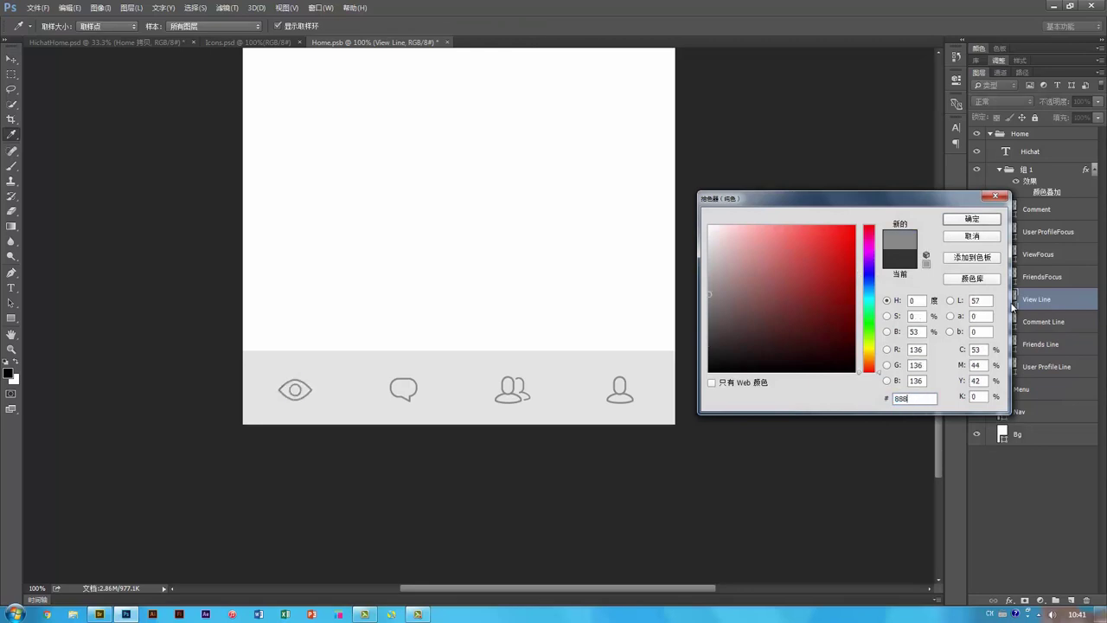
{"action": "key", "text": "Return"}
Step: Duplicate the outline profile icon's layer directly beneath the original and set the copy's fill colour to white
{"action": "key", "text": "ctrl+equal"}
{"action": "key", "text": "ctrl+equal"}
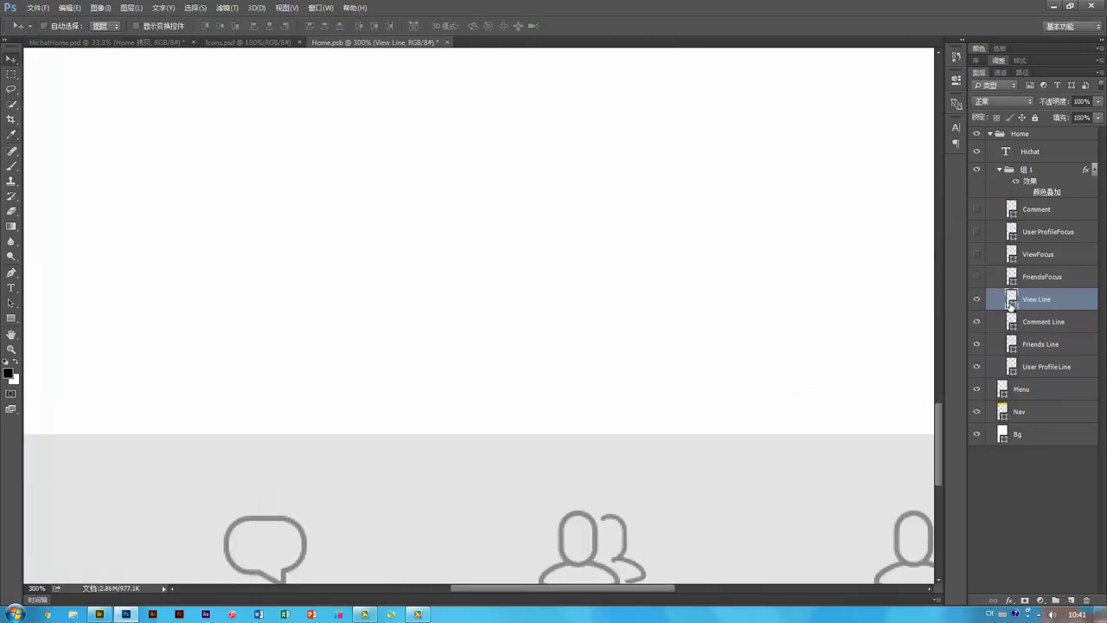
{"action": "left_click_drag", "start_coordinate": [742, 317], "coordinate": [554, 163]}
{"action": "left_click_drag", "start_coordinate": [612, 223], "coordinate": [546, 260]}
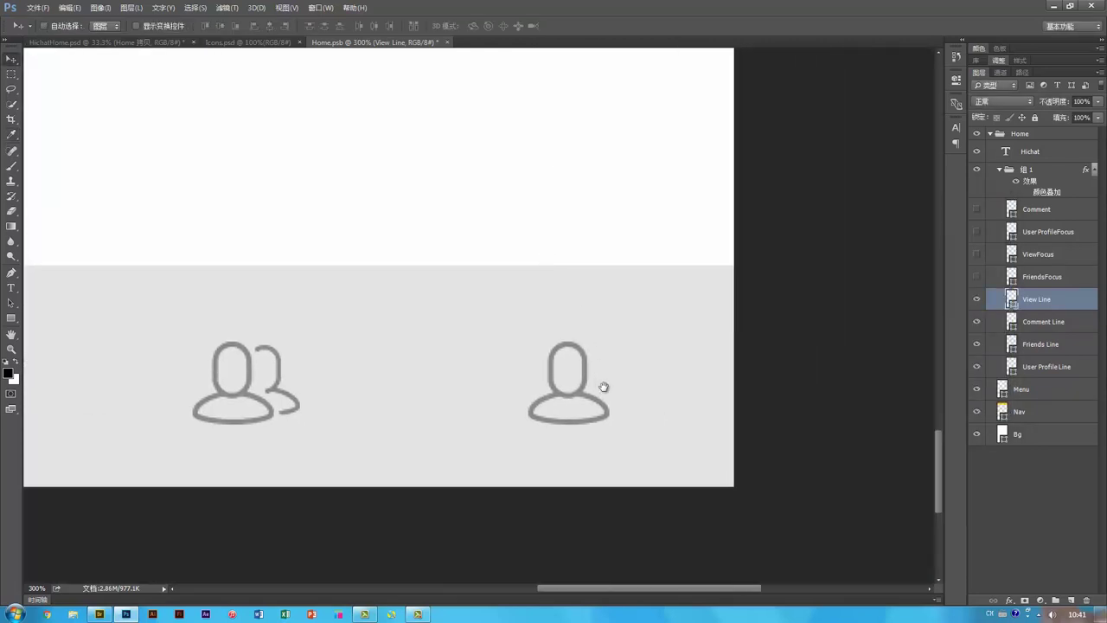
{"action": "left_click_drag", "start_coordinate": [621, 358], "coordinate": [623, 378]}
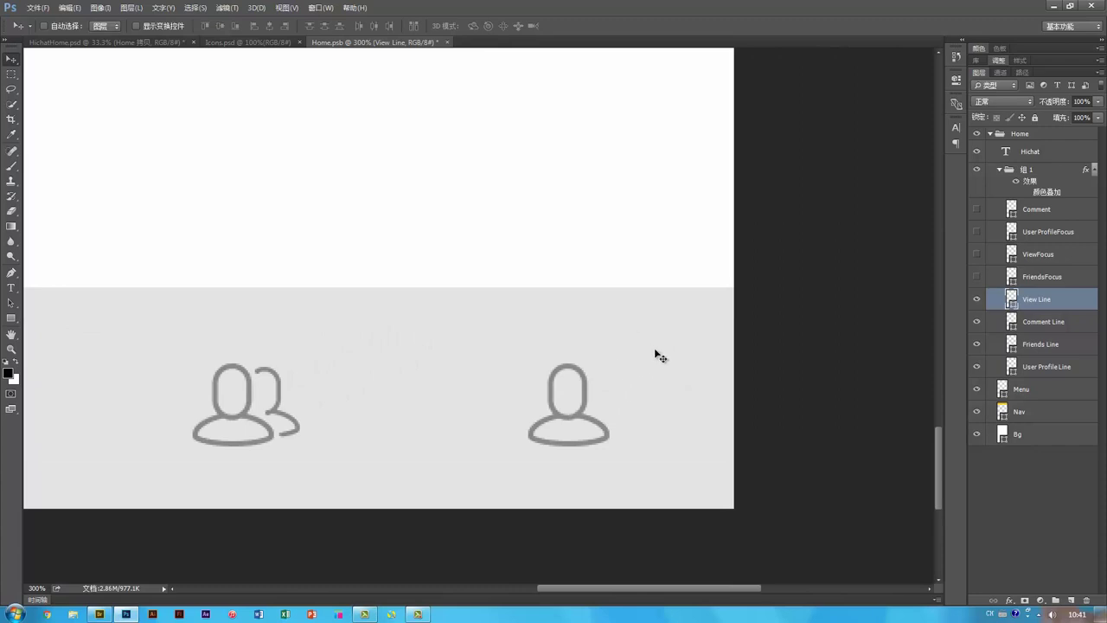
{"action": "left_click", "coordinate": [585, 421], "text": "ctrl"}
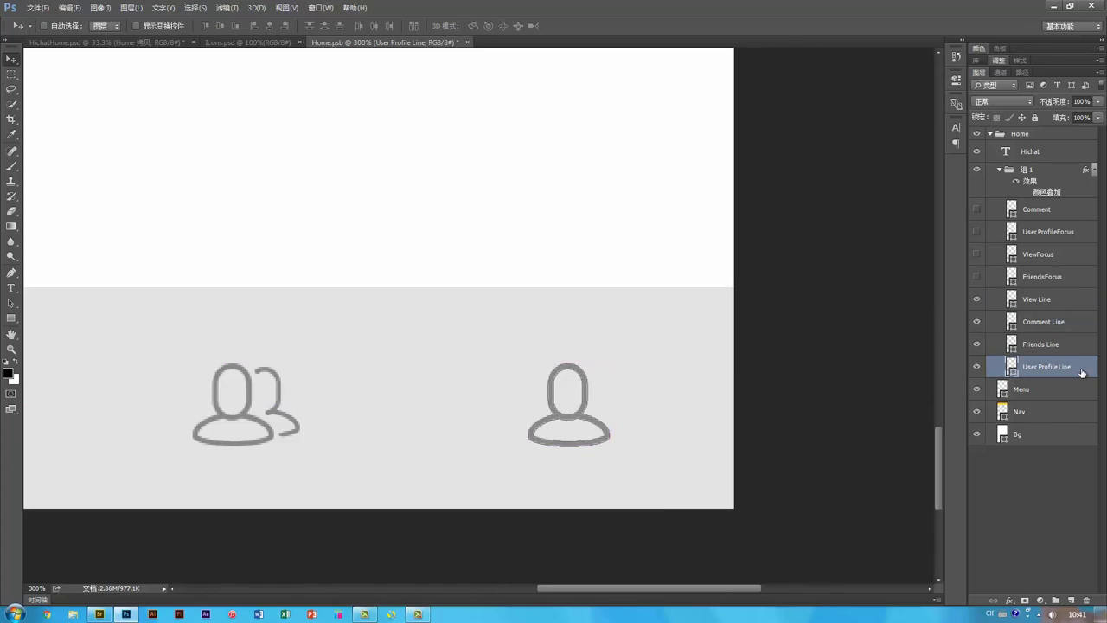
{"action": "left_click_drag", "start_coordinate": [1081, 372], "coordinate": [1022, 415]}
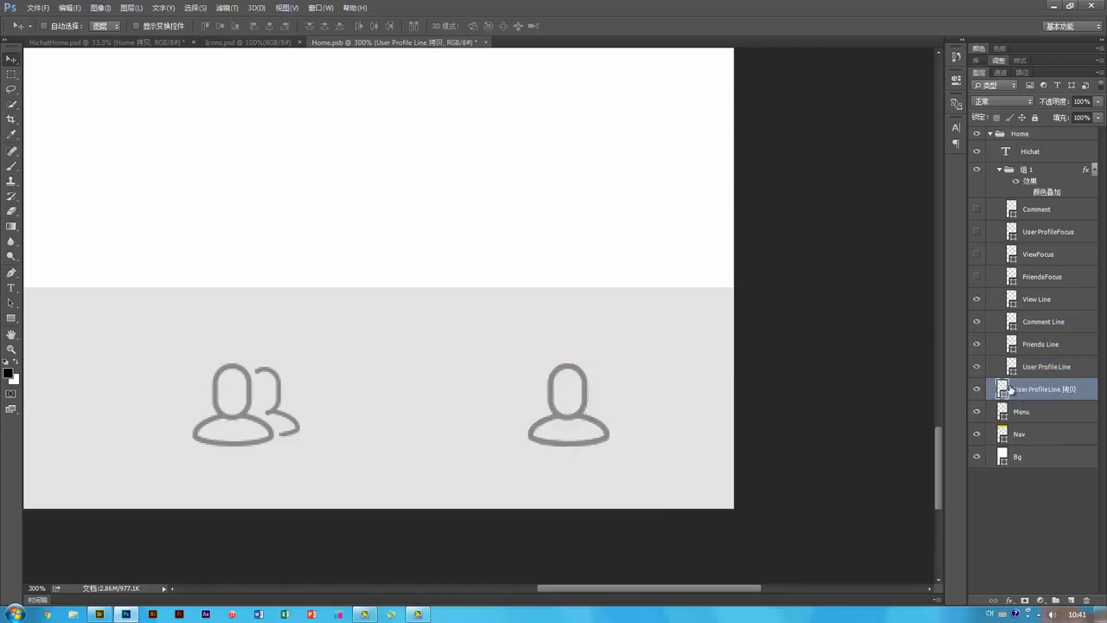
{"action": "key", "text": "ctrl+]"}
{"action": "double_click", "coordinate": [1012, 391]}
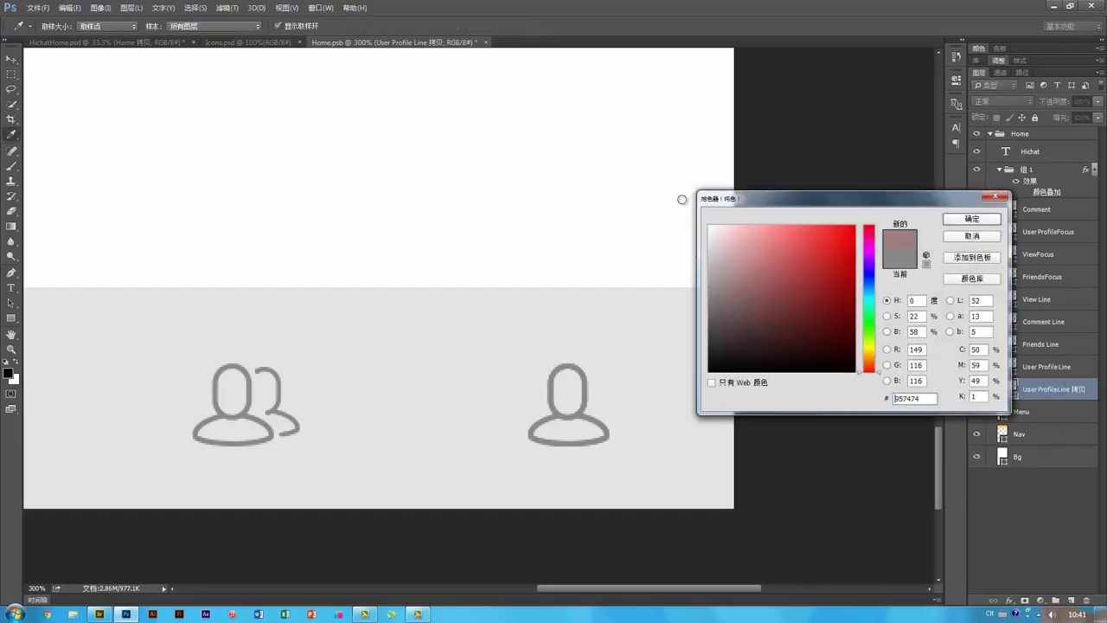
{"action": "left_click", "coordinate": [966, 221]}
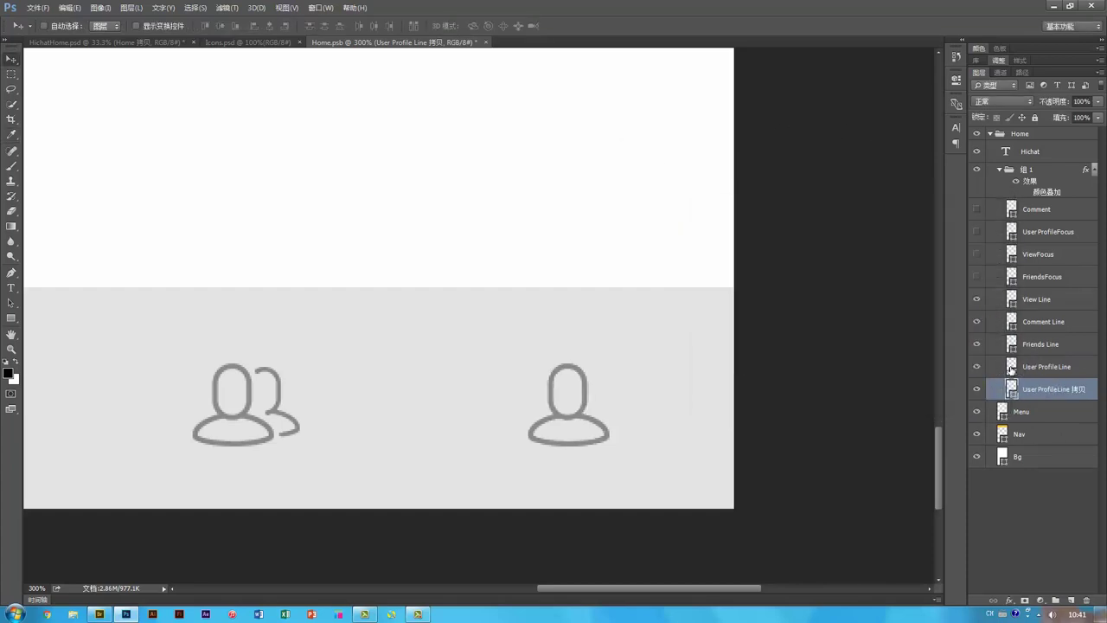
Step: Turn the profile icon copy into a solid silhouette by deleting its inner contours with the original hidden, and show the original again
{"action": "left_click", "coordinate": [977, 367]}
{"action": "key", "text": "a"}
{"action": "left_click", "coordinate": [579, 411]}
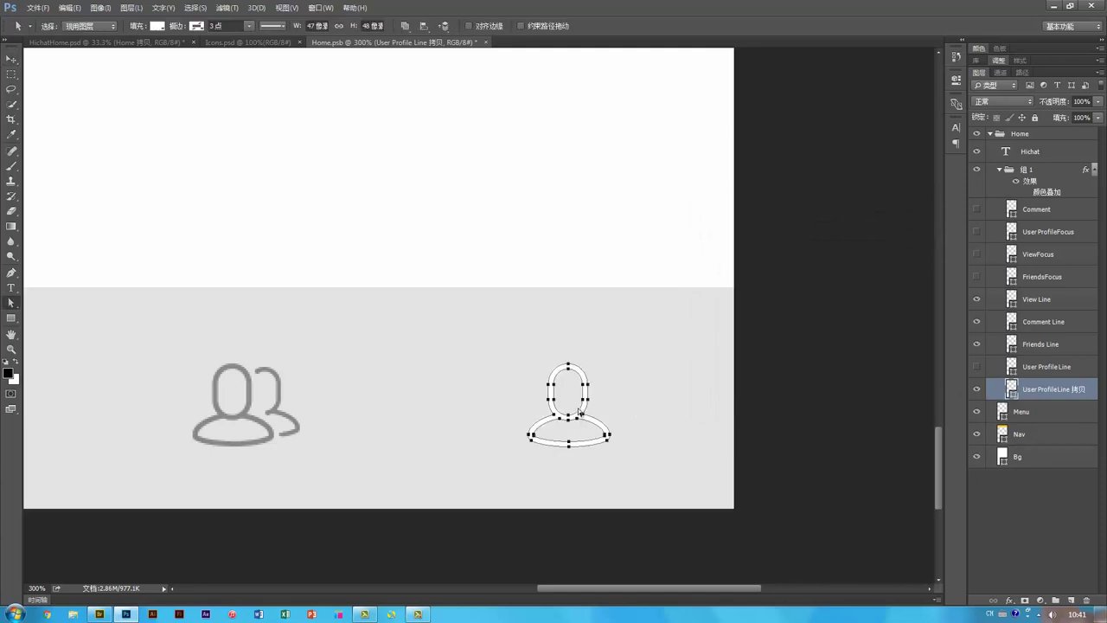
{"action": "key", "text": "Delete"}
{"action": "key", "text": "Delete"}
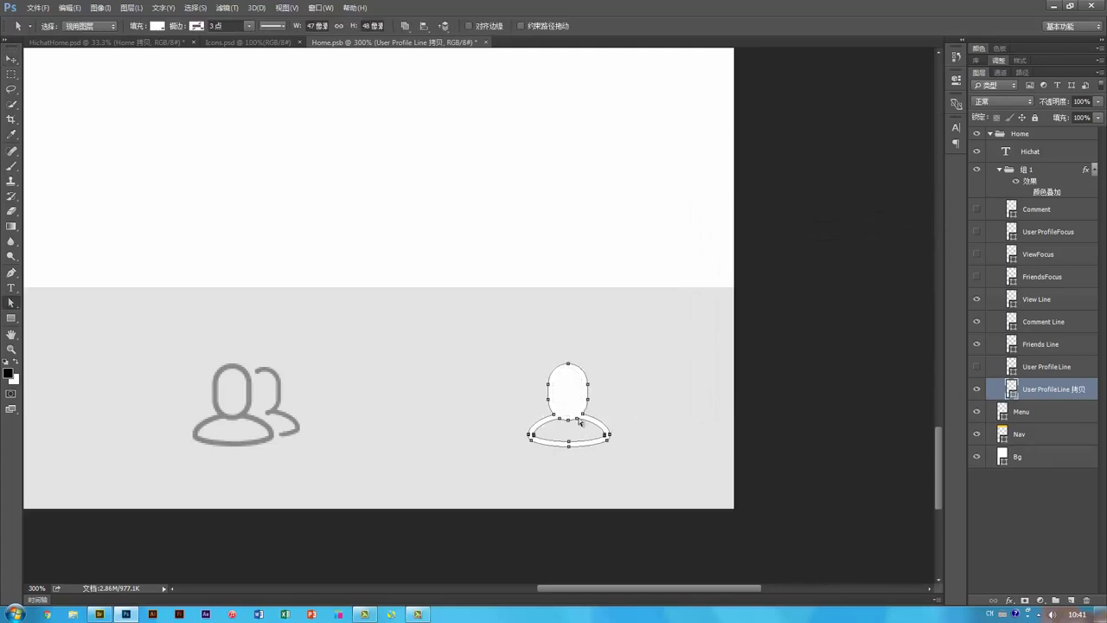
{"action": "key", "text": "Delete"}
{"action": "key", "text": "Delete"}
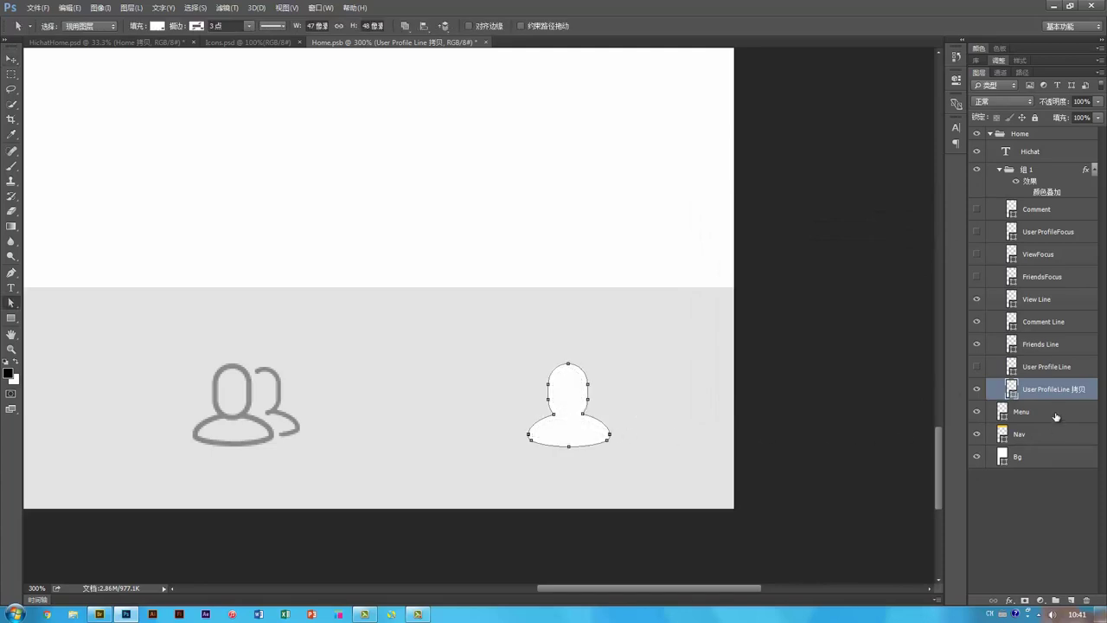
{"action": "key", "text": "v"}
{"action": "left_click", "coordinate": [976, 367]}
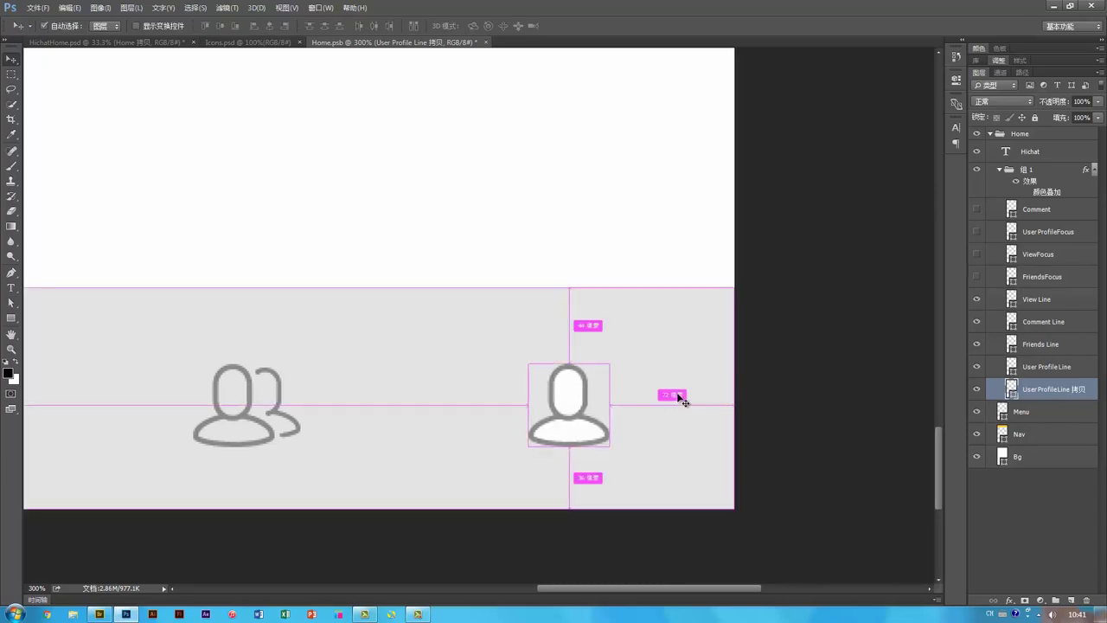
Step: Save Home.psb and check the Home copy against the neighbouring screens in HichatHome.psd
{"action": "key", "text": "ctrl+1"}
{"action": "key", "text": "ctrl+s"}
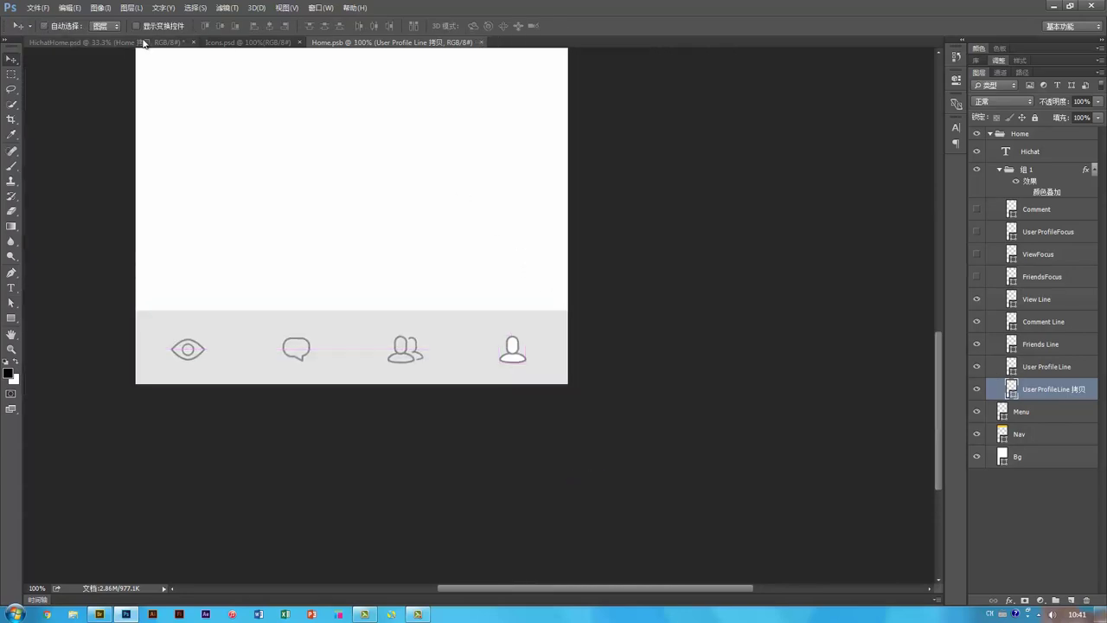
{"action": "left_click", "coordinate": [148, 41]}
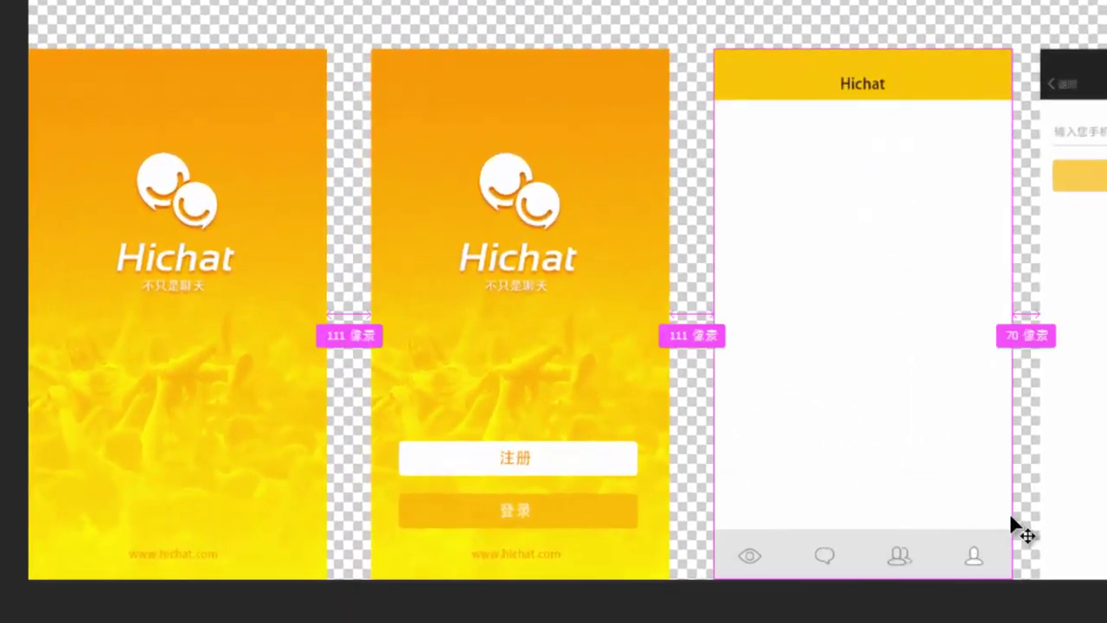
{"action": "key", "text": "ctrl+plus"}
{"action": "left_click_drag", "start_coordinate": [1010, 517], "coordinate": [984, 225]}
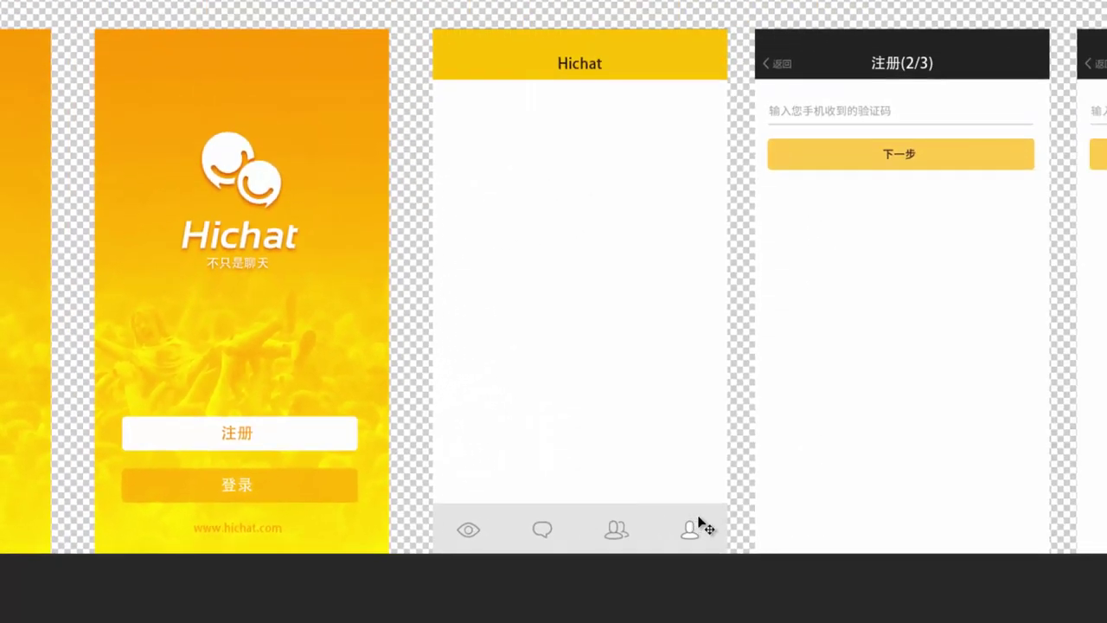
{"action": "key", "text": "ctrl+minus"}
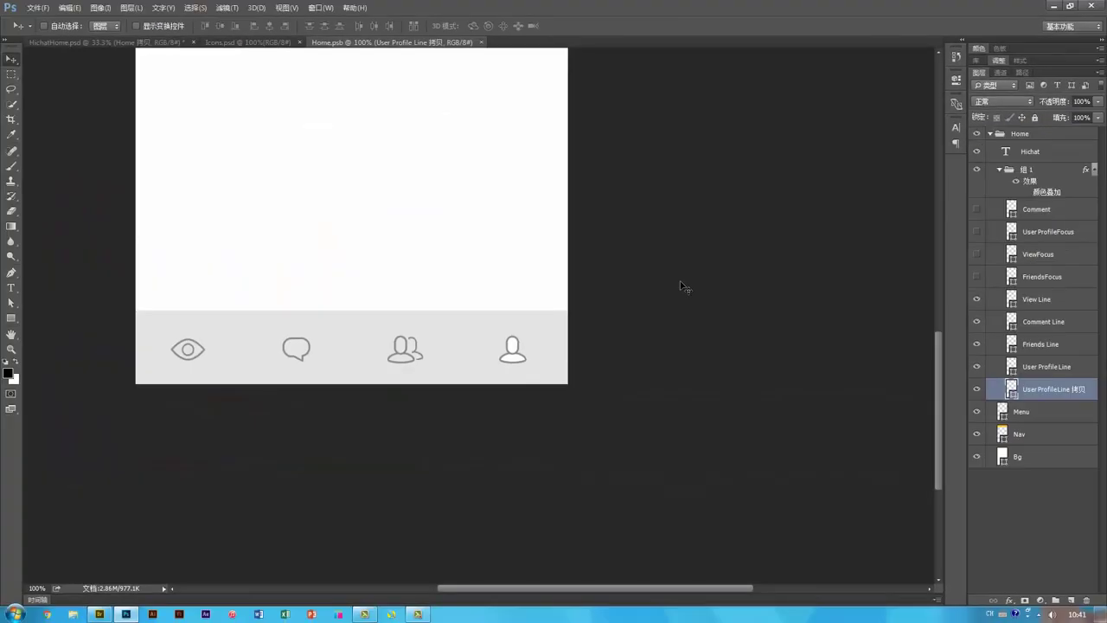
Step: Duplicate the outline friends icon's layer beneath the original, hide the original and merge the copy's shape components
{"action": "key", "text": "ctrl+plus"}
{"action": "left_click_drag", "start_coordinate": [543, 295], "coordinate": [746, 286]}
{"action": "left_click", "coordinate": [621, 396]}
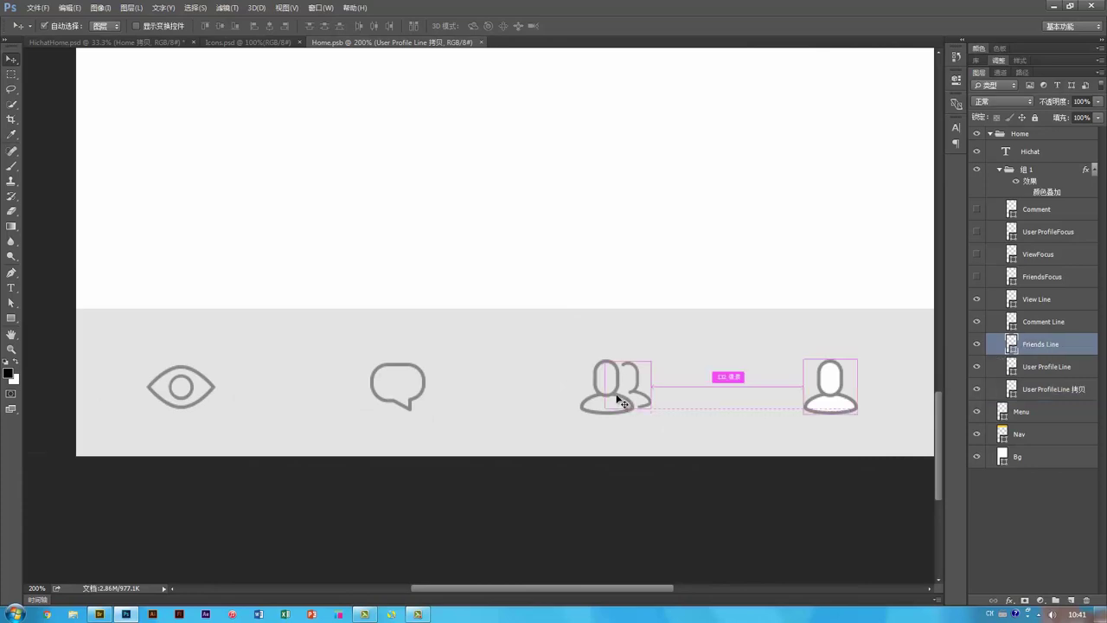
{"action": "left_click_drag", "start_coordinate": [1080, 347], "coordinate": [1078, 356]}
{"action": "left_click", "coordinate": [977, 344]}
{"action": "key", "text": "a"}
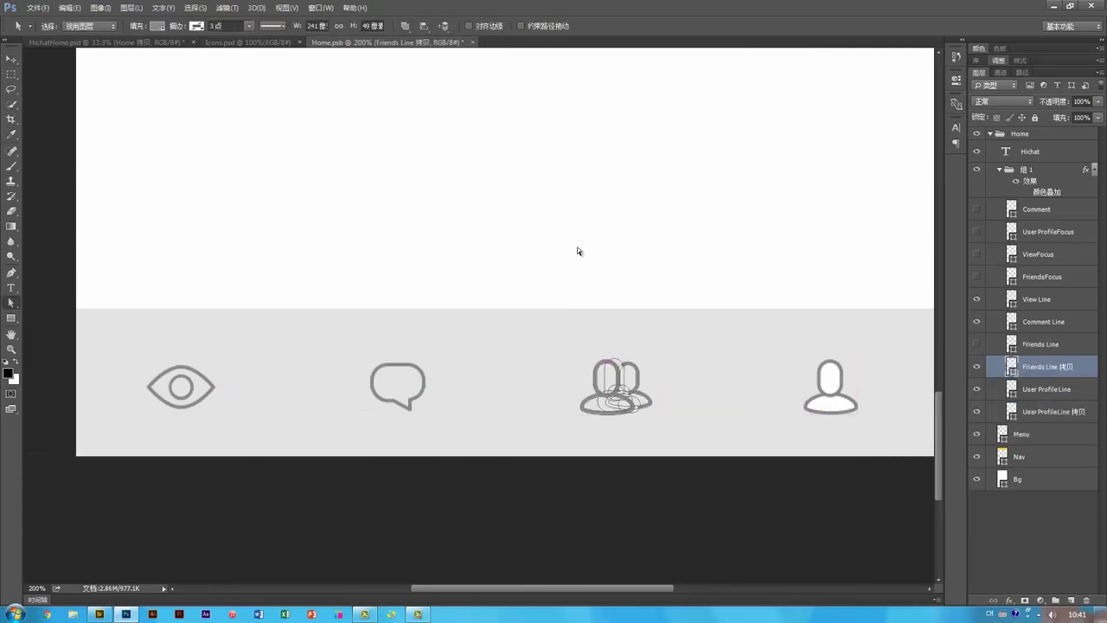
{"action": "left_click_drag", "start_coordinate": [754, 383], "coordinate": [652, 381]}
{"action": "left_click", "coordinate": [405, 26]}
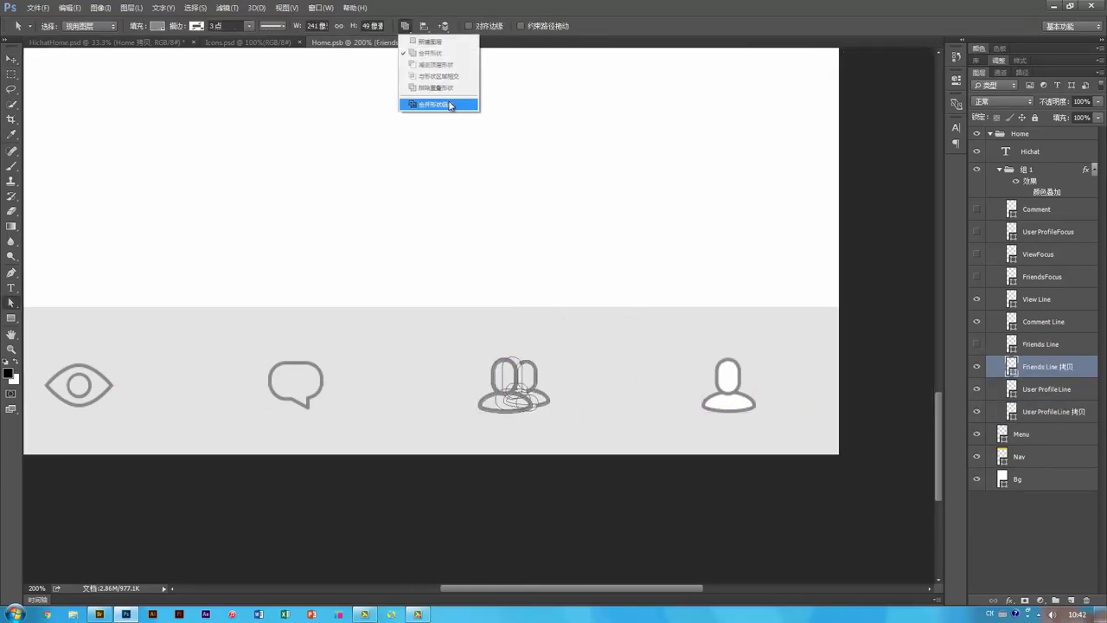
{"action": "left_click", "coordinate": [450, 105]}
Step: Delete the inner contours of the front figure's head and body in the friends icon copy to make them solid
{"action": "key", "text": "v"}
{"action": "key", "text": "ctrl+plus"}
{"action": "key", "text": "ctrl+plus"}
{"action": "key", "text": "a"}
{"action": "left_click_drag", "start_coordinate": [561, 462], "coordinate": [505, 349]}
{"action": "left_click", "coordinate": [505, 348]}
{"action": "left_click", "coordinate": [499, 346]}
{"action": "key", "text": "Delete"}
{"action": "key", "text": "Delete"}
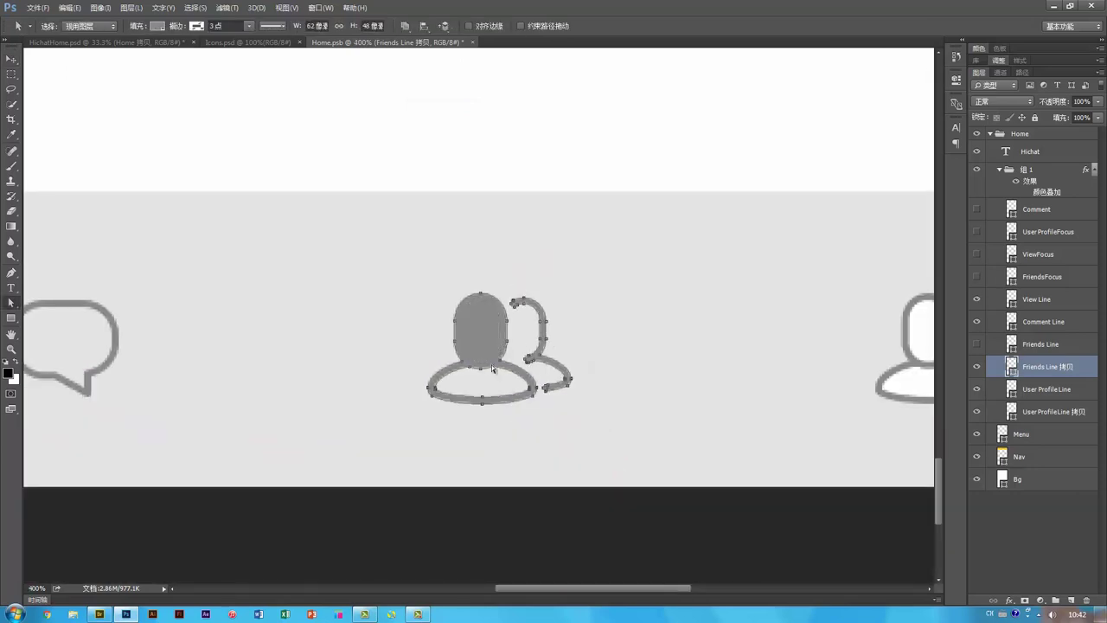
{"action": "left_click", "coordinate": [491, 367]}
{"action": "key", "text": "Delete"}
{"action": "key", "text": "Delete"}
Step: Fill in the rear figure of the friends icon copy by adding a rounded rectangle to the shape
{"action": "right_click", "coordinate": [11, 318]}
{"action": "left_click", "coordinate": [56, 329]}
{"action": "left_click_drag", "start_coordinate": [500, 301], "coordinate": [569, 389]}
{"action": "key", "text": "a"}
{"action": "key", "text": "v"}
Step: Set the friends icon copy's fill colour to white and show the original friends outline again
{"action": "double_click", "coordinate": [1011, 367]}
{"action": "left_click", "coordinate": [531, 113]}
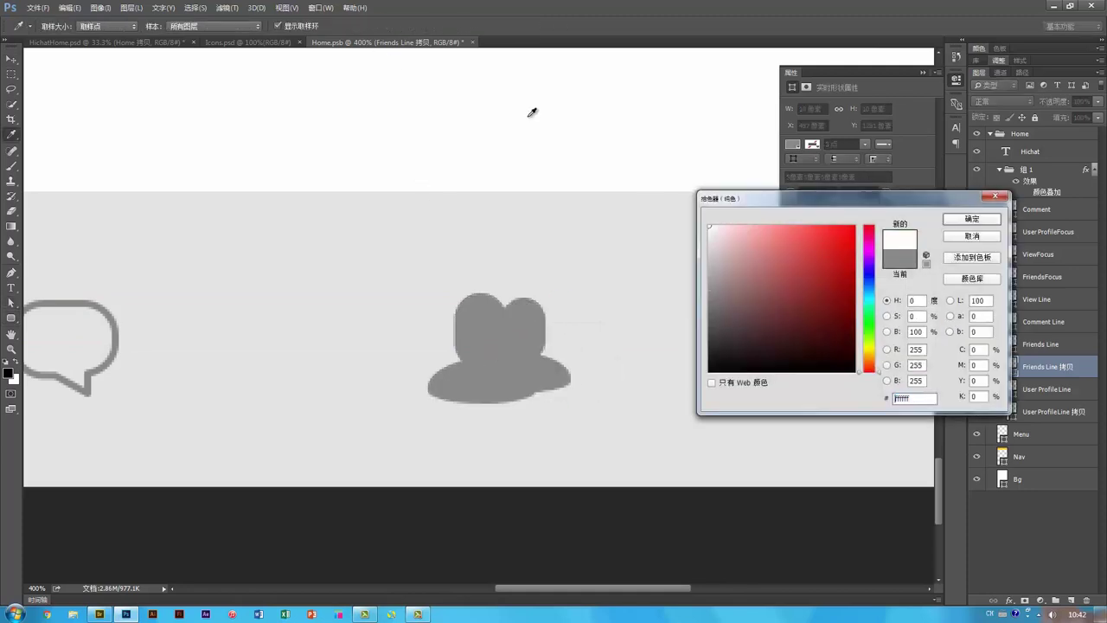
{"action": "key", "text": "Return"}
{"action": "left_click", "coordinate": [976, 345]}
{"action": "key", "text": "ctrl+minus"}
{"action": "key", "text": "ctrl+minus"}
{"action": "key", "text": "ctrl+minus"}
{"action": "left_click_drag", "start_coordinate": [543, 244], "coordinate": [625, 293]}
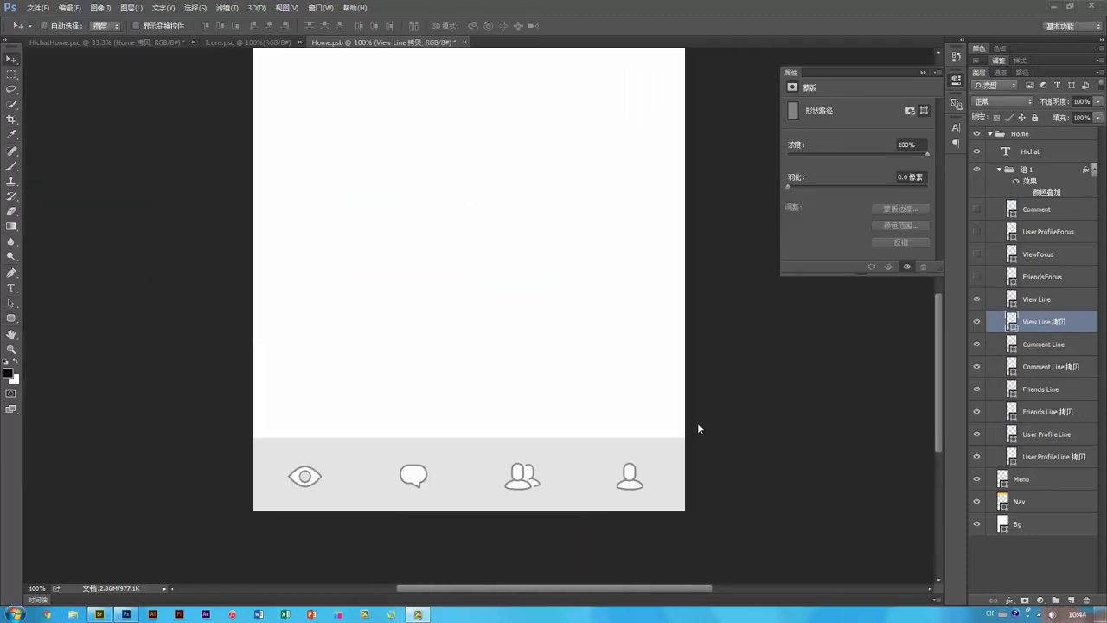
Step: Check the white-filled tab icons, then close Home.psb and return to the screens in HichatHome.psd
{"action": "left_click", "coordinate": [620, 383]}
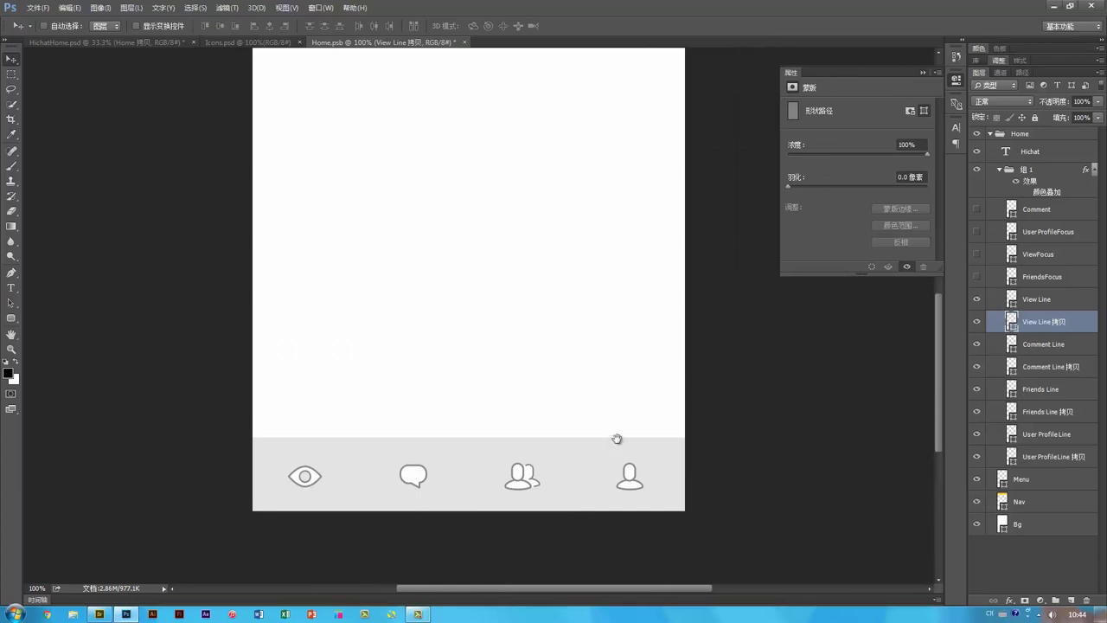
{"action": "left_click_drag", "start_coordinate": [618, 440], "coordinate": [611, 393]}
{"action": "left_click_drag", "start_coordinate": [404, 367], "coordinate": [603, 386]}
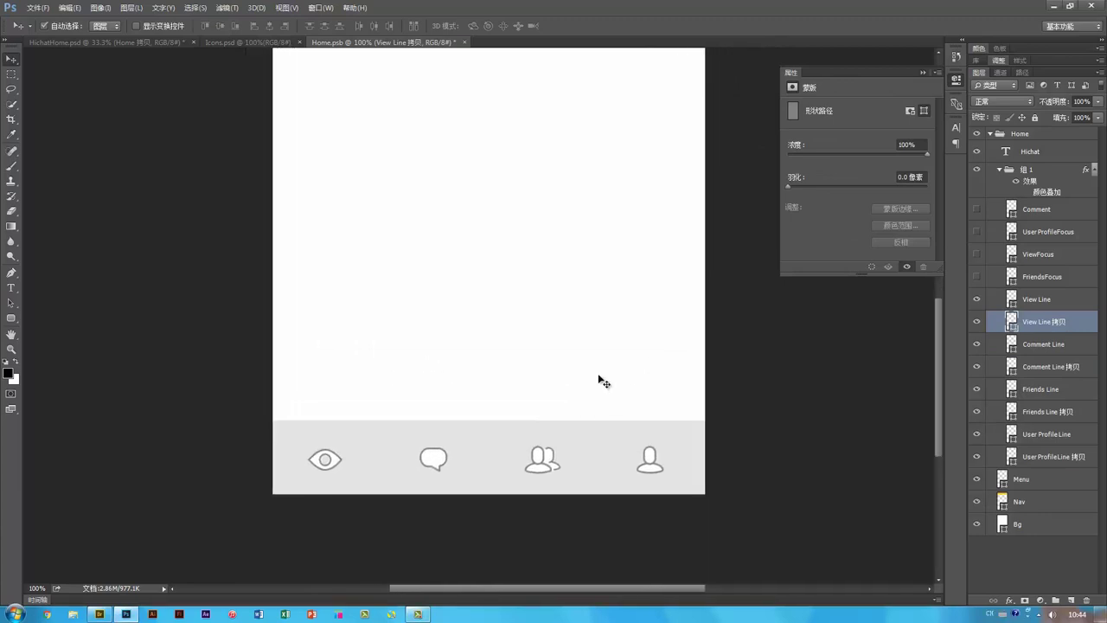
{"action": "key", "text": "ctrl+w"}
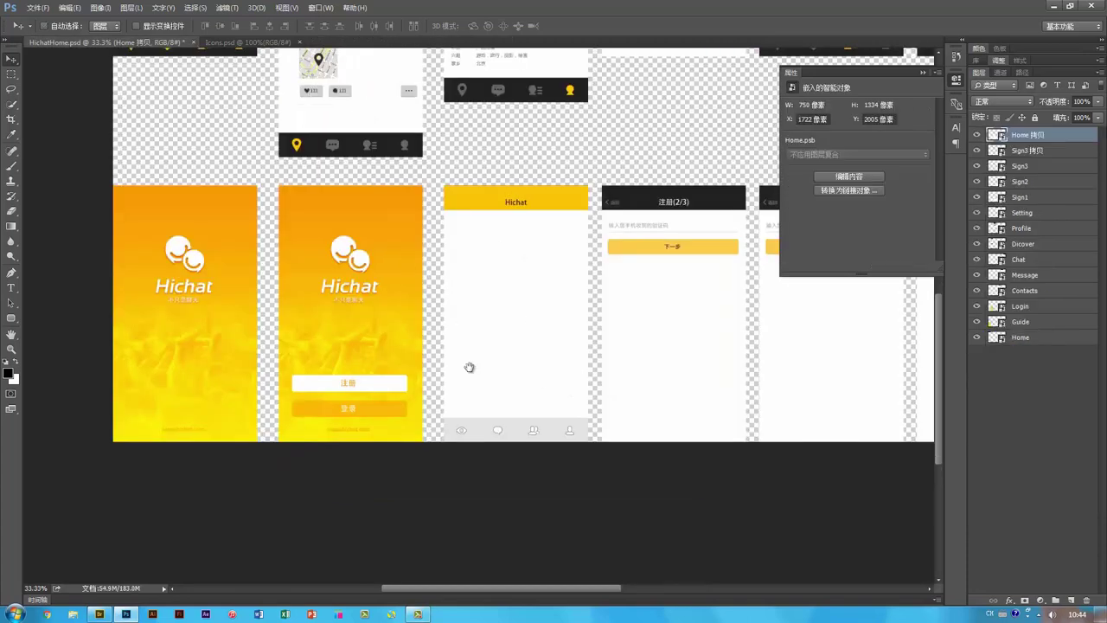
{"action": "left_click_drag", "start_coordinate": [536, 296], "coordinate": [506, 331]}
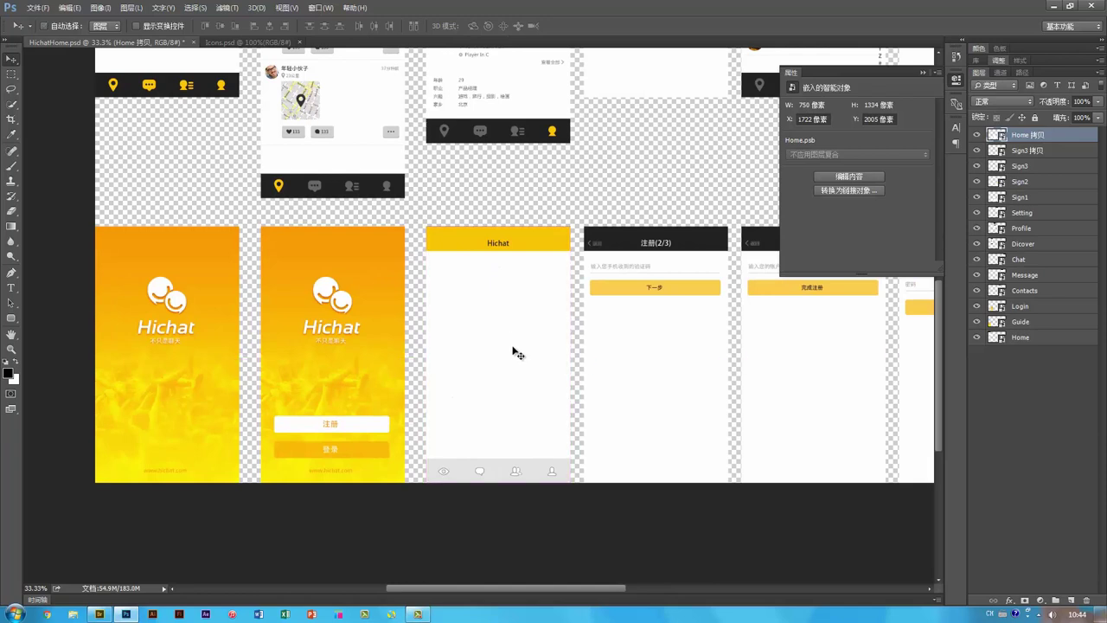
Step: Try moving the Home copy screen against the login screen to X 1611, then undo the move
{"action": "left_click_drag", "start_coordinate": [517, 351], "coordinate": [494, 351]}
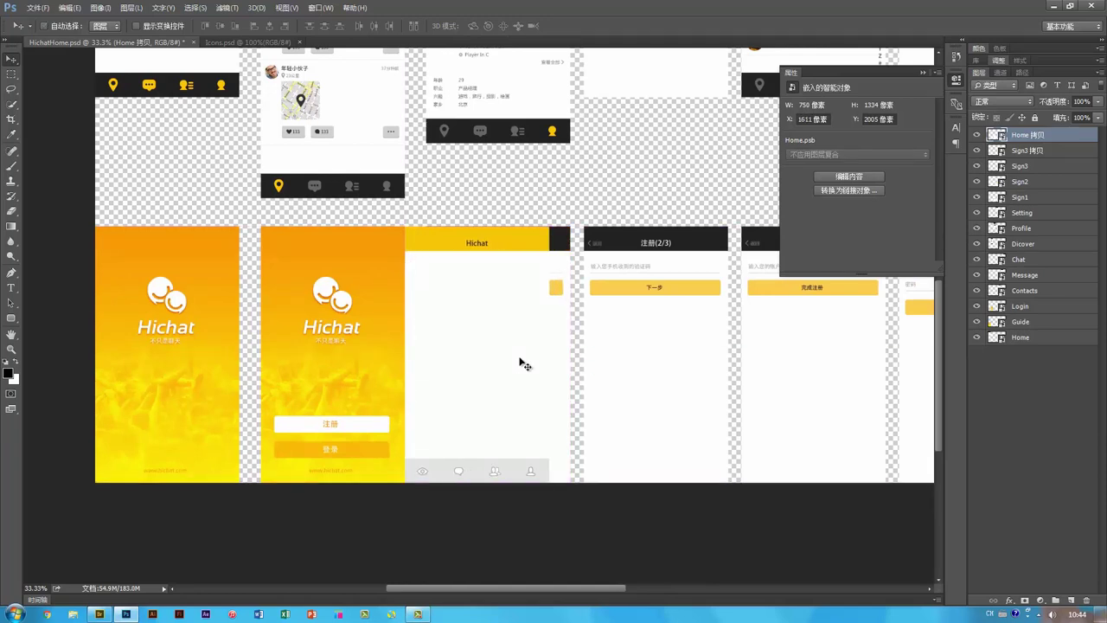
{"action": "key", "text": "ctrl+z"}
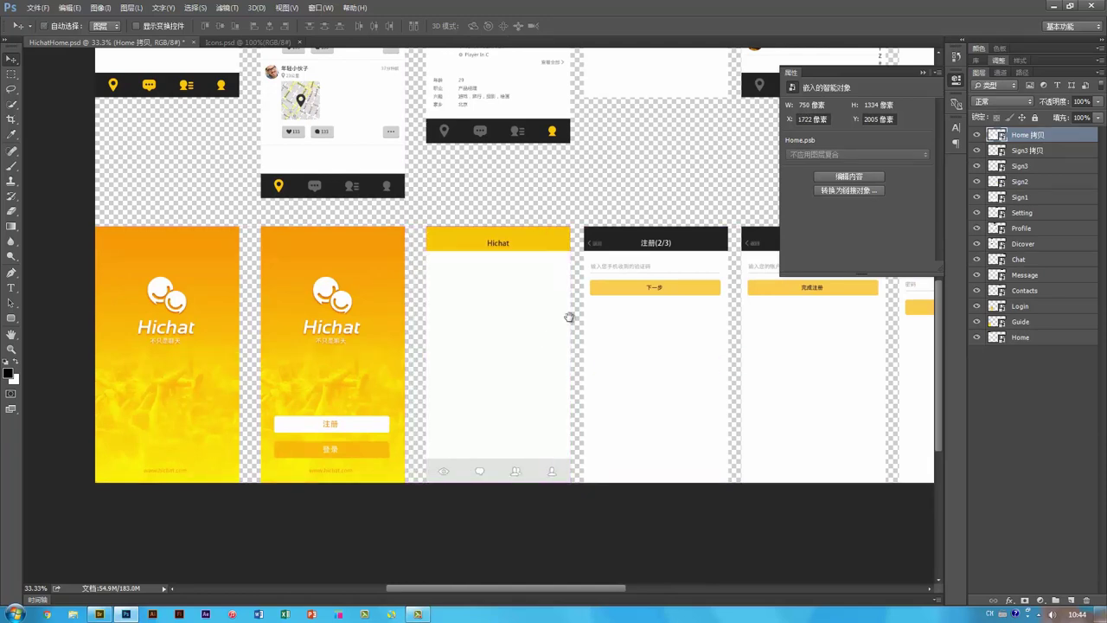
Step: Look over the existing Home, Discover, Profile, Settings and Contacts screens and compare their style with the new Home copy
{"action": "left_click_drag", "start_coordinate": [569, 317], "coordinate": [482, 381]}
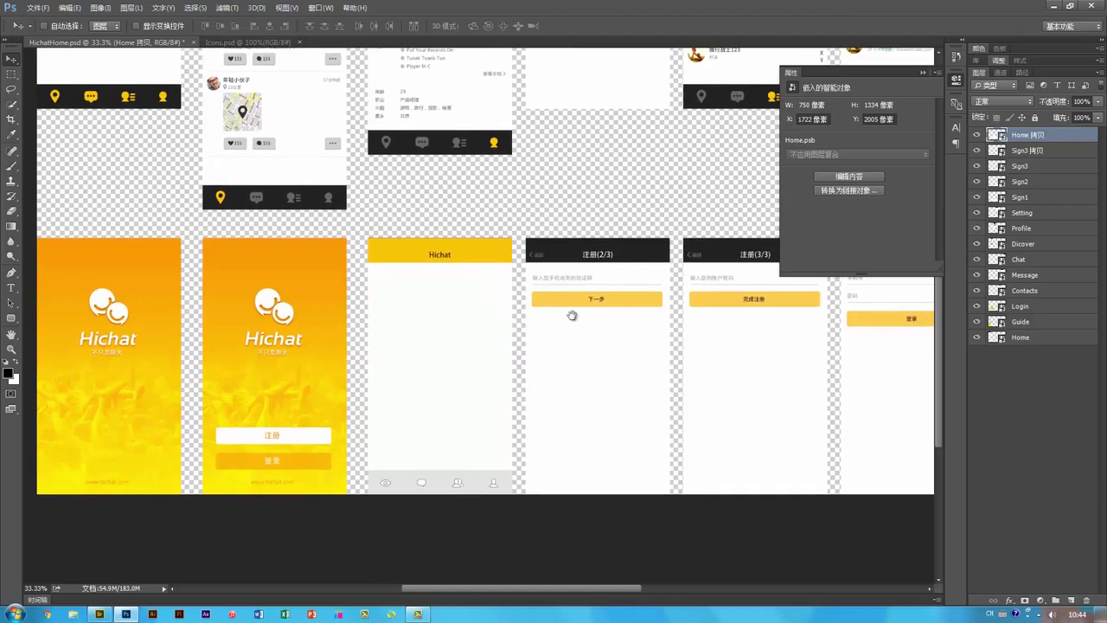
{"action": "left_click_drag", "start_coordinate": [548, 234], "coordinate": [554, 308]}
{"action": "left_click_drag", "start_coordinate": [401, 305], "coordinate": [594, 395]}
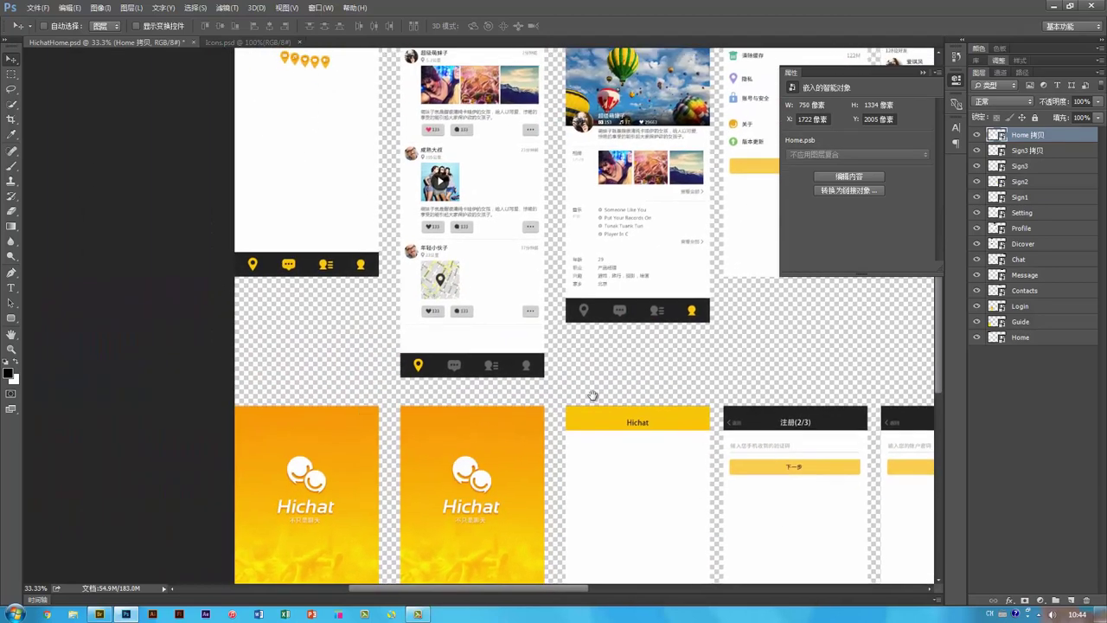
{"action": "left_click_drag", "start_coordinate": [512, 213], "coordinate": [462, 292]}
{"action": "left_click_drag", "start_coordinate": [659, 347], "coordinate": [494, 347]}
{"action": "left_click_drag", "start_coordinate": [573, 377], "coordinate": [580, 283]}
{"action": "left_click_drag", "start_coordinate": [384, 334], "coordinate": [600, 334]}
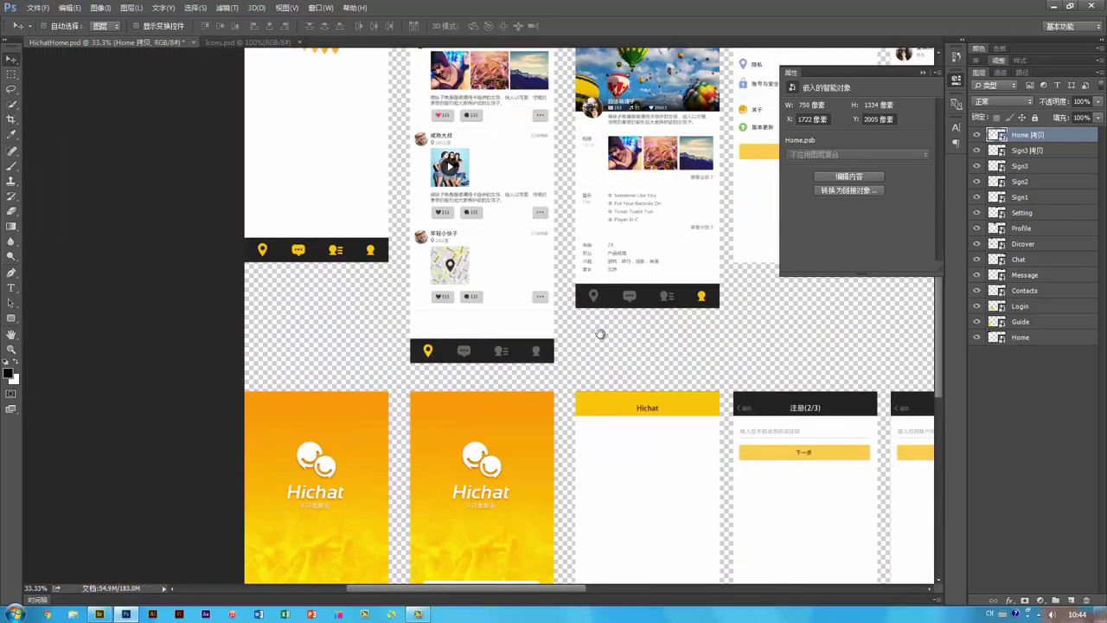
{"action": "left_click_drag", "start_coordinate": [676, 350], "coordinate": [515, 409]}
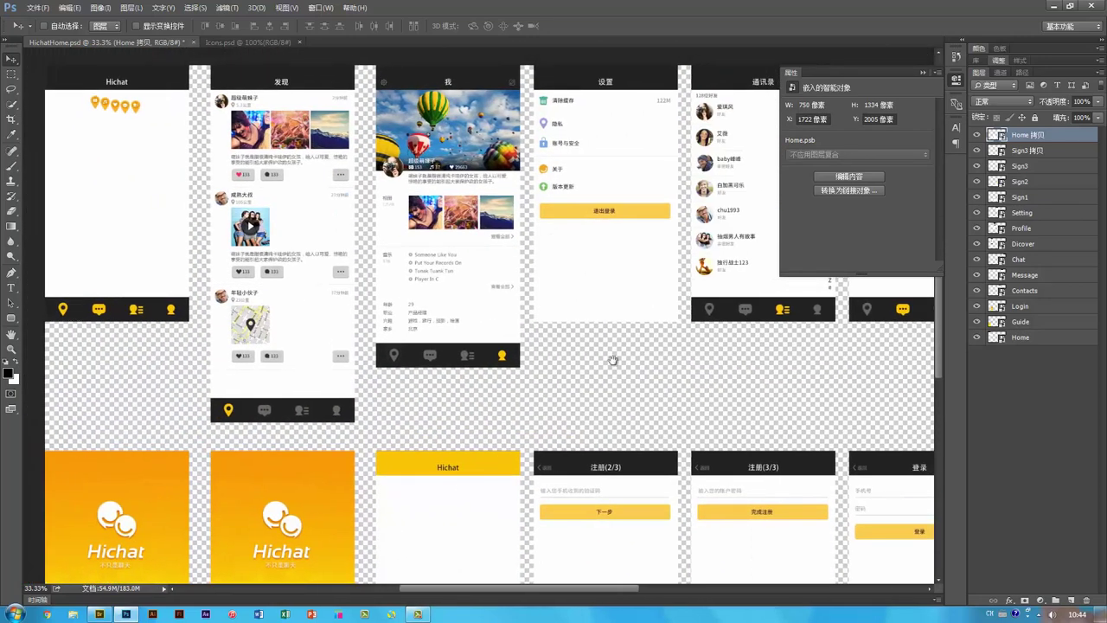
{"action": "left_click_drag", "start_coordinate": [614, 361], "coordinate": [608, 372]}
Step: Collapse the layer properties and create an independent smart object copy of the Profile screen
{"action": "left_click", "coordinate": [956, 78]}
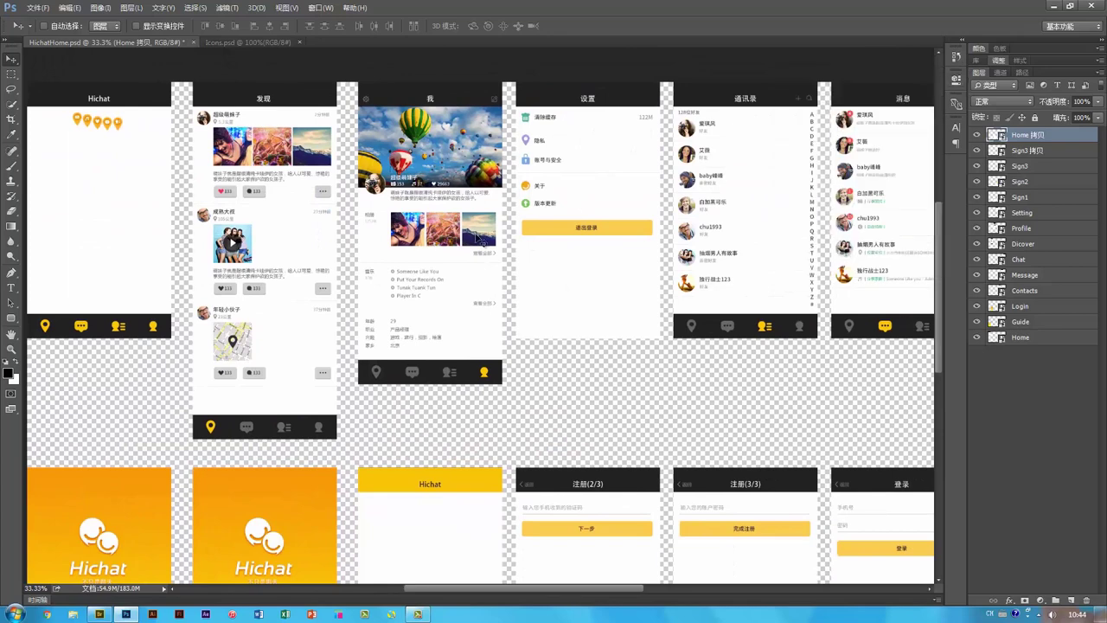
{"action": "left_click", "coordinate": [444, 246]}
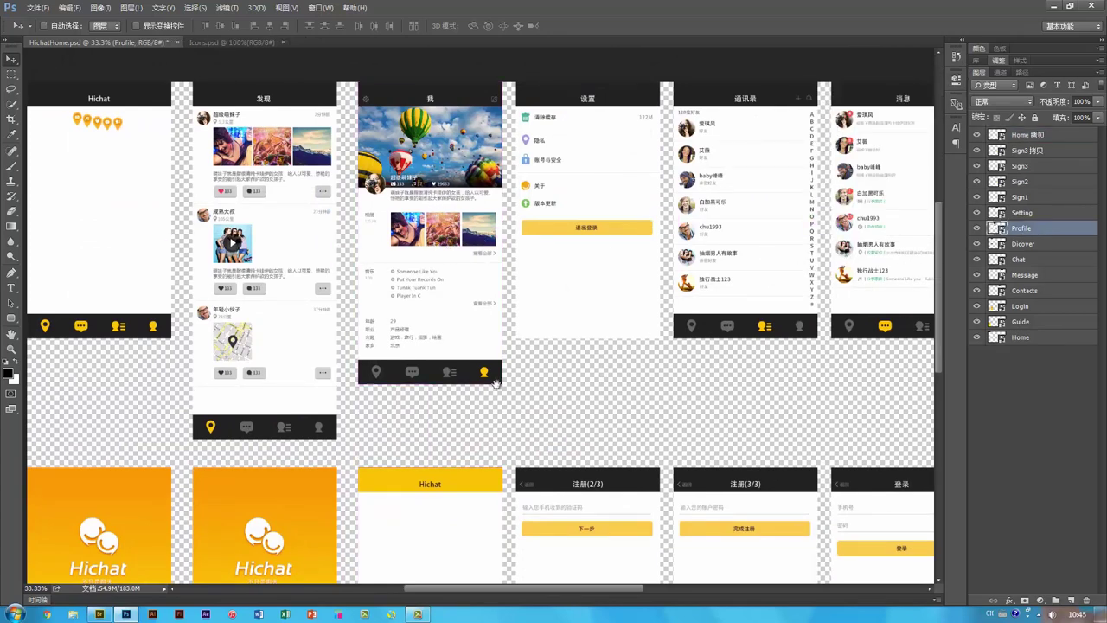
{"action": "left_click_drag", "start_coordinate": [496, 385], "coordinate": [510, 344]}
{"action": "right_click", "coordinate": [1045, 232]}
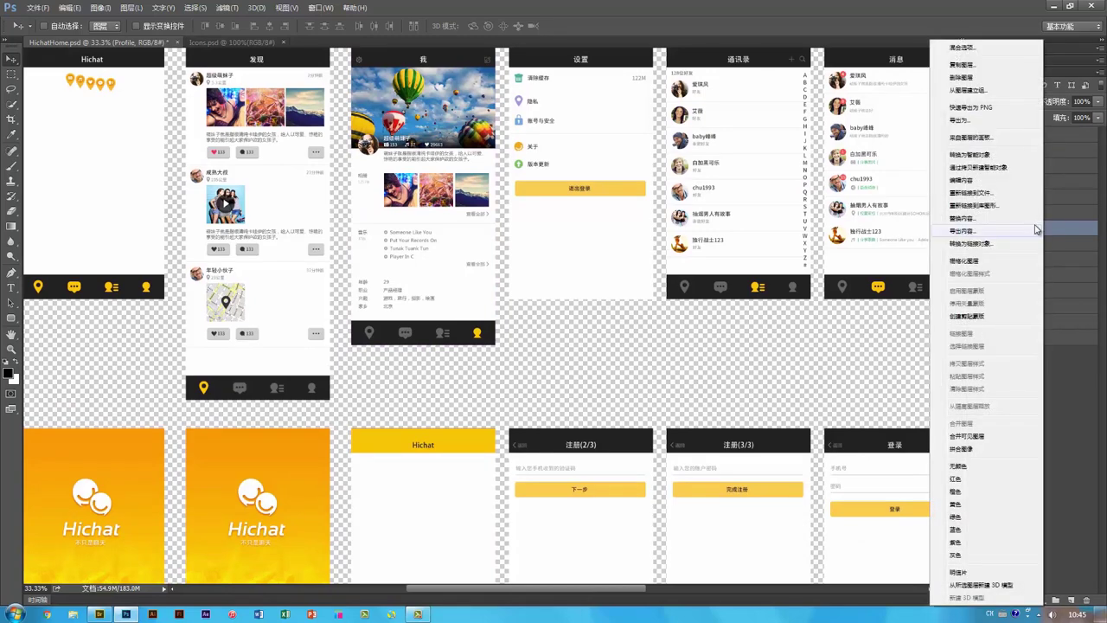
{"action": "left_click", "coordinate": [1002, 169]}
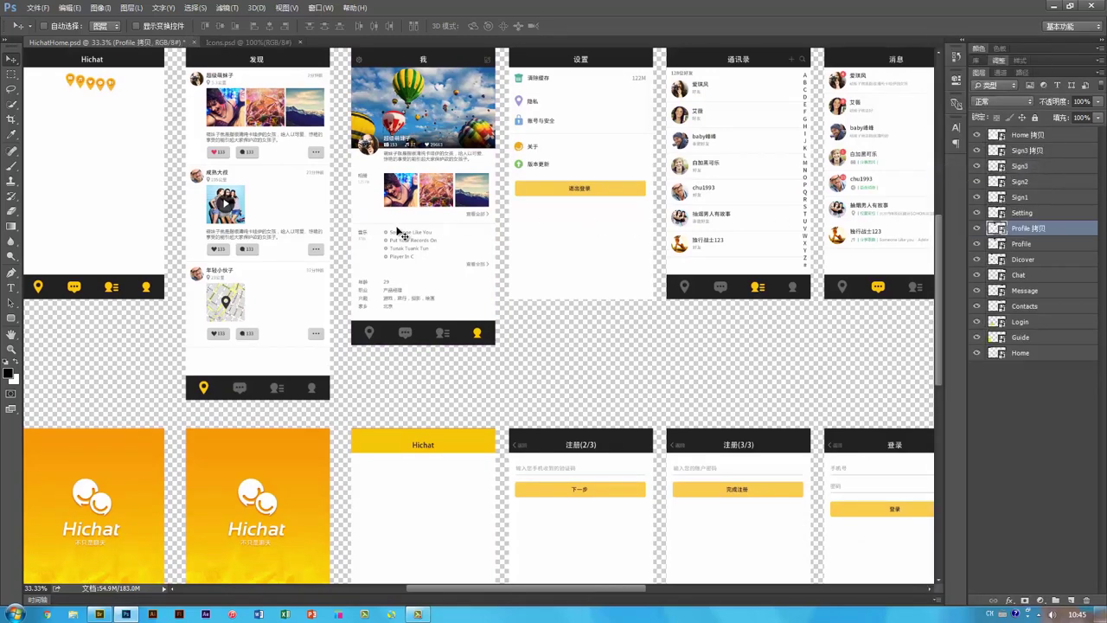
Step: Place the Profile copy screen over the Settings screen and bring it to the front of the layer stack
{"action": "left_click_drag", "start_coordinate": [393, 231], "coordinate": [559, 234]}
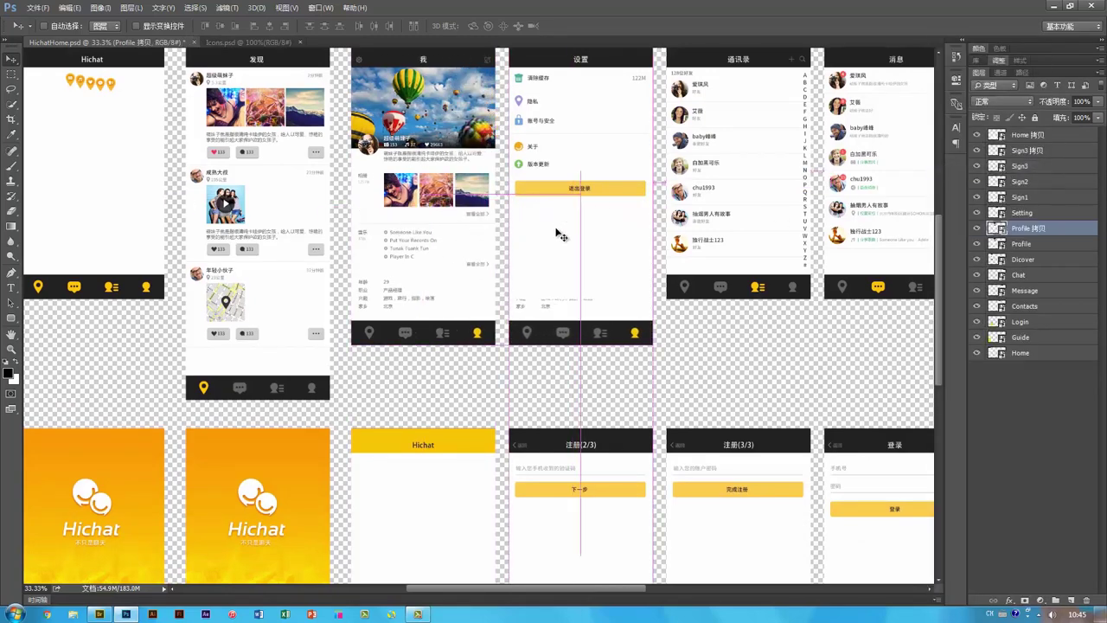
{"action": "key", "text": "ctrl+shift+bracketright"}
{"action": "scroll", "coordinate": [740, 265], "scroll_direction": "up", "scroll_amount": 2}
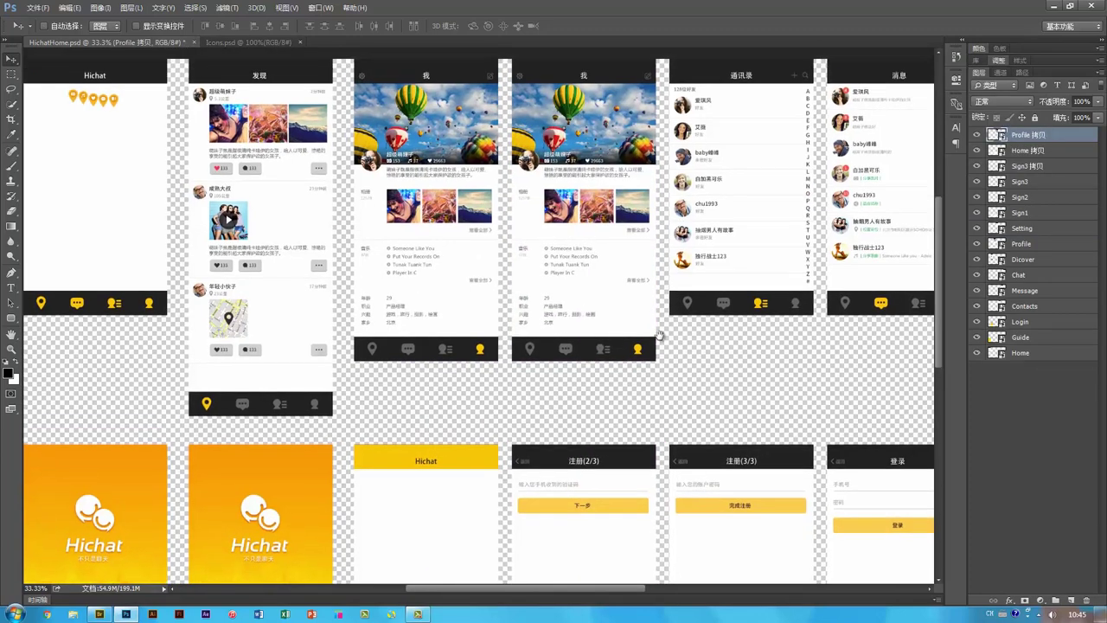
Step: Open the Profile copy's smart object contents and delete the four old tab bar icons
{"action": "double_click", "coordinate": [999, 136]}
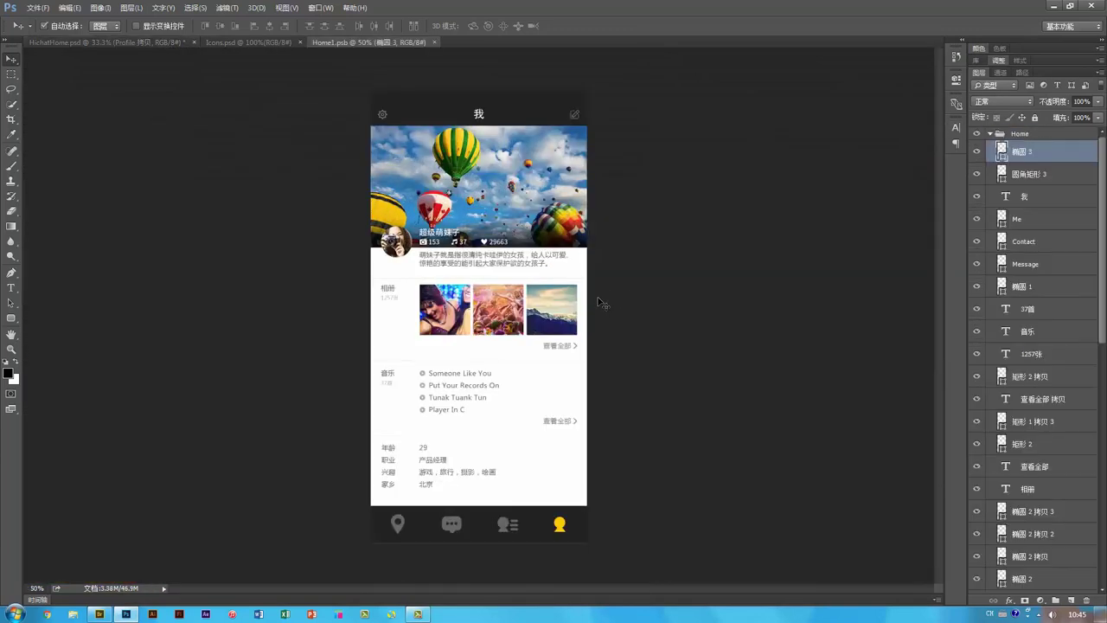
{"action": "key", "text": "ctrl+1"}
{"action": "left_click_drag", "start_coordinate": [605, 239], "coordinate": [589, 96]}
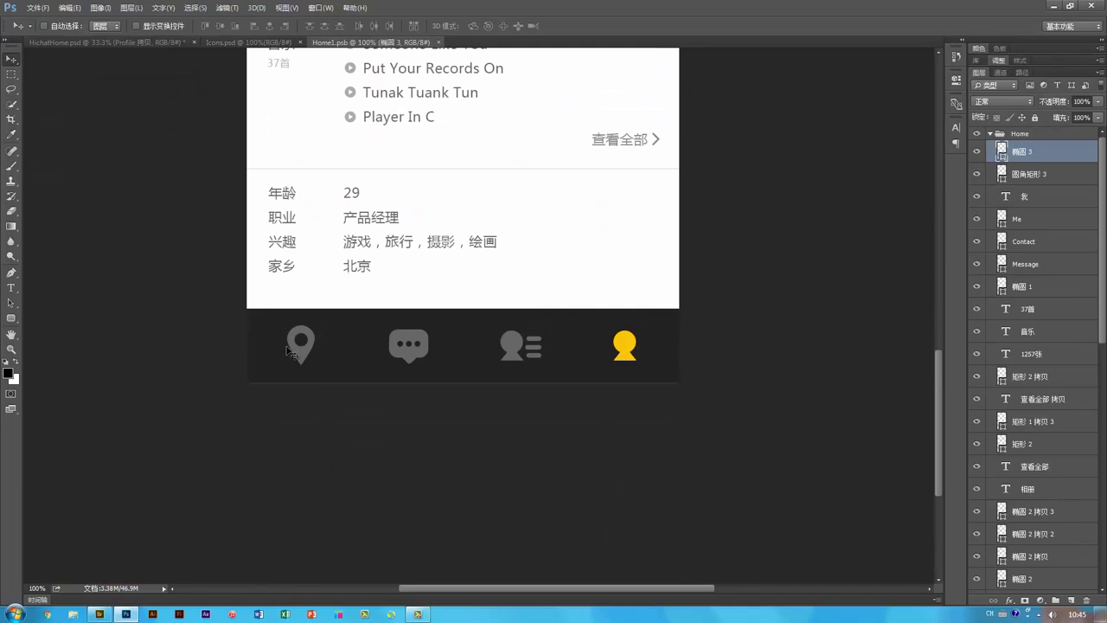
{"action": "left_click", "coordinate": [294, 349], "text": "ctrl"}
{"action": "left_click", "coordinate": [417, 350], "text": "ctrl+shift"}
{"action": "left_click", "coordinate": [509, 346], "text": "ctrl+shift"}
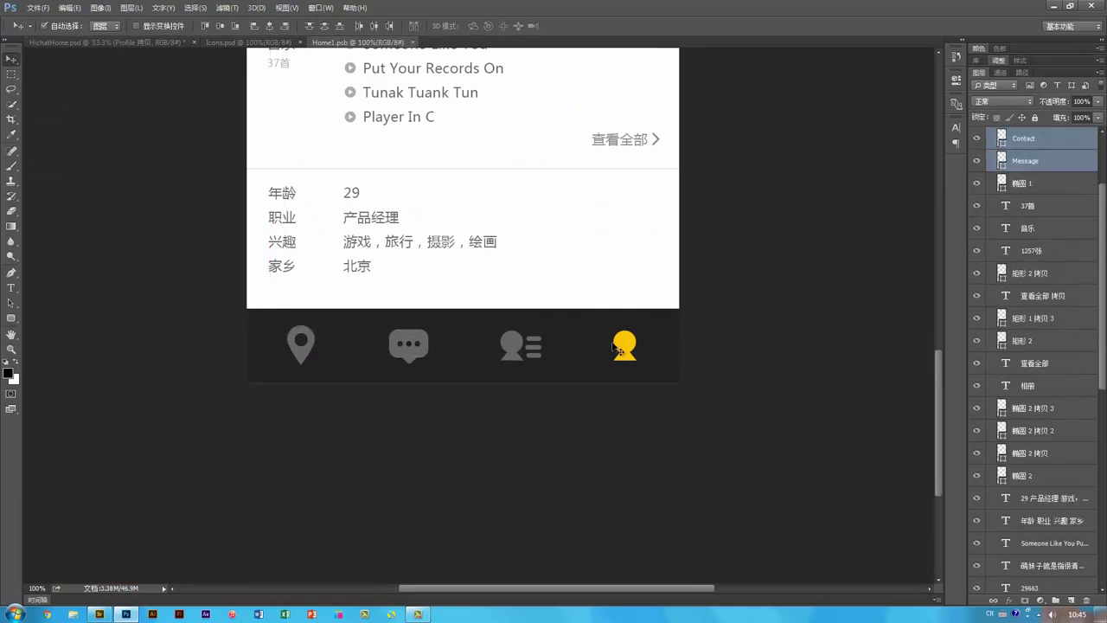
{"action": "left_click", "coordinate": [619, 348], "text": "ctrl+shift"}
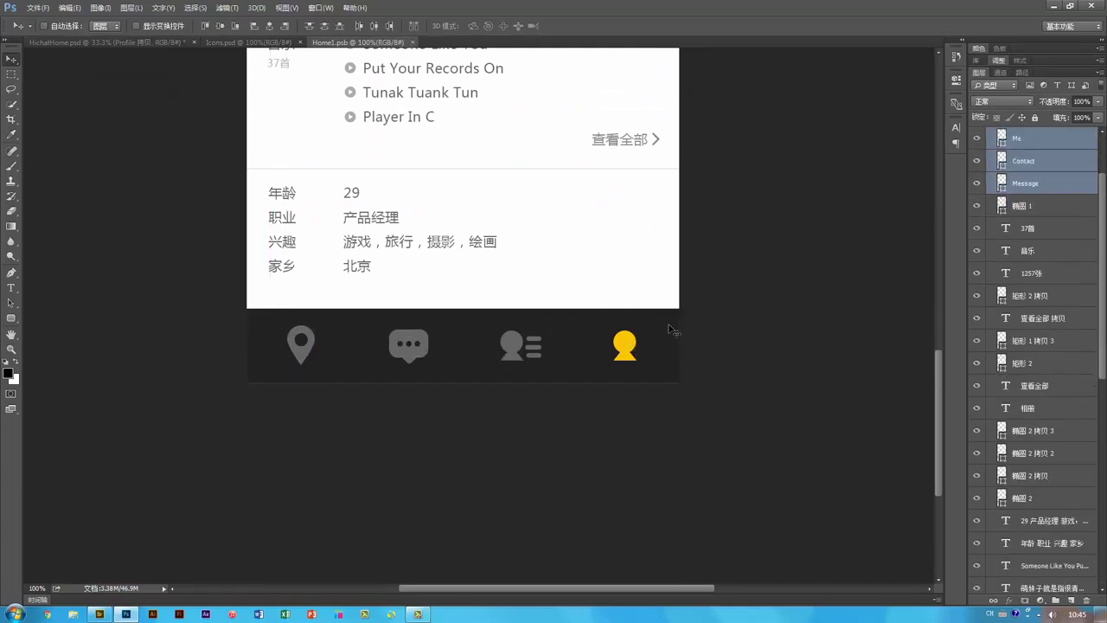
{"action": "key", "text": "Delete"}
Step: Return to HichatHome.psd, open the Home copy's contents and identify the tab icon group 组 1 by toggling its visibility
{"action": "left_click", "coordinate": [256, 43]}
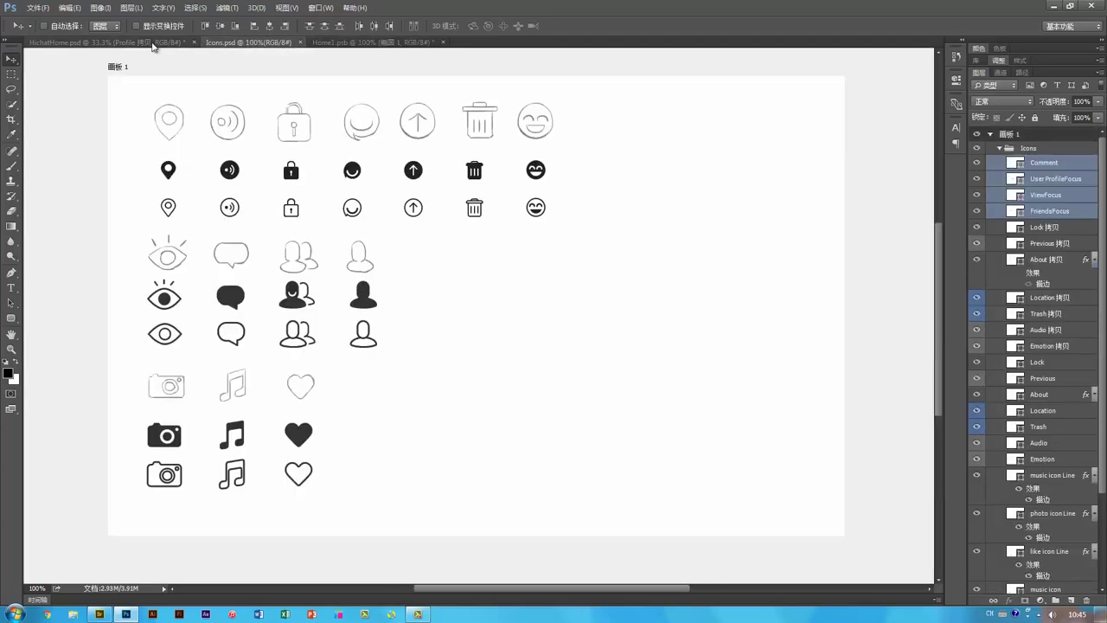
{"action": "left_click", "coordinate": [104, 43]}
{"action": "scroll", "coordinate": [424, 450], "scroll_direction": "down", "scroll_amount": 5}
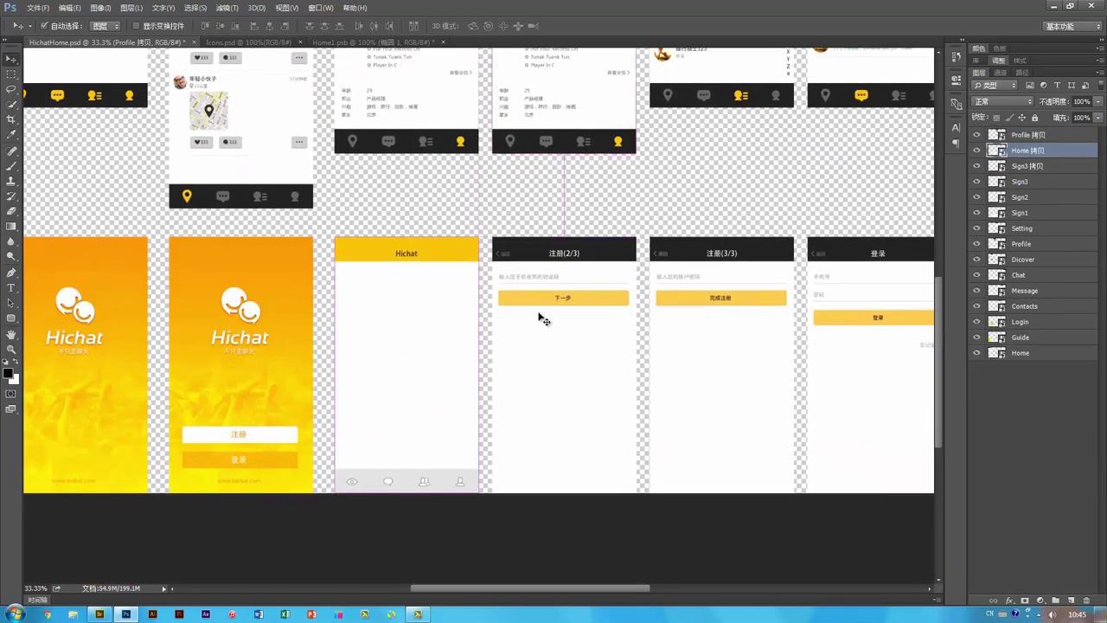
{"action": "left_click", "coordinate": [1006, 150]}
{"action": "double_click", "coordinate": [997, 150]}
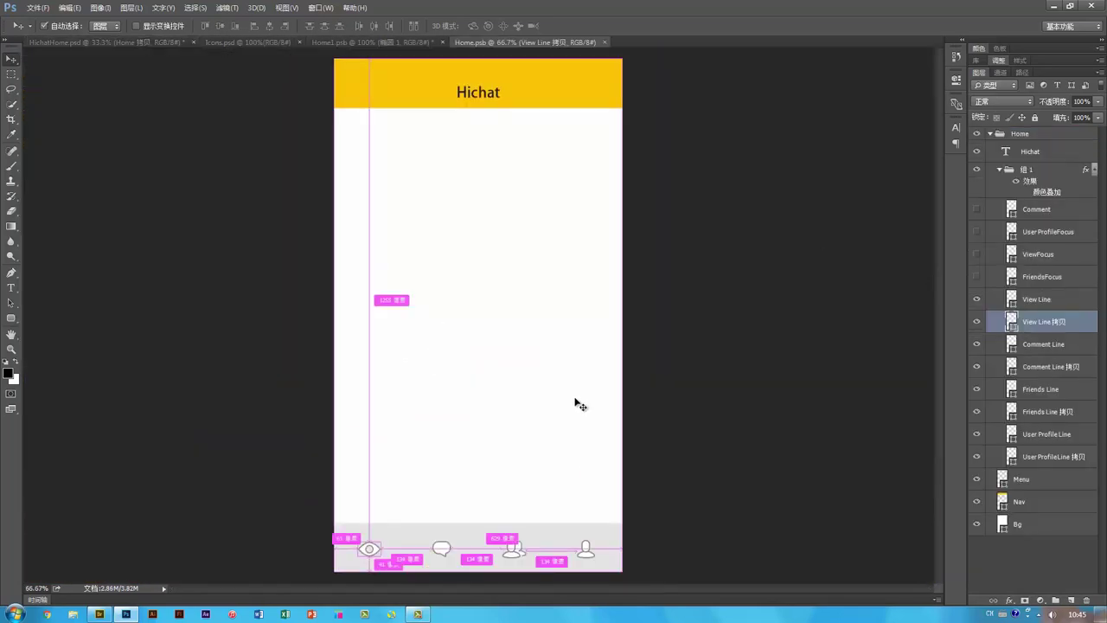
{"action": "key", "text": "ctrl+plus"}
{"action": "left_click_drag", "start_coordinate": [639, 422], "coordinate": [640, 206]}
{"action": "left_click", "coordinate": [1040, 171]}
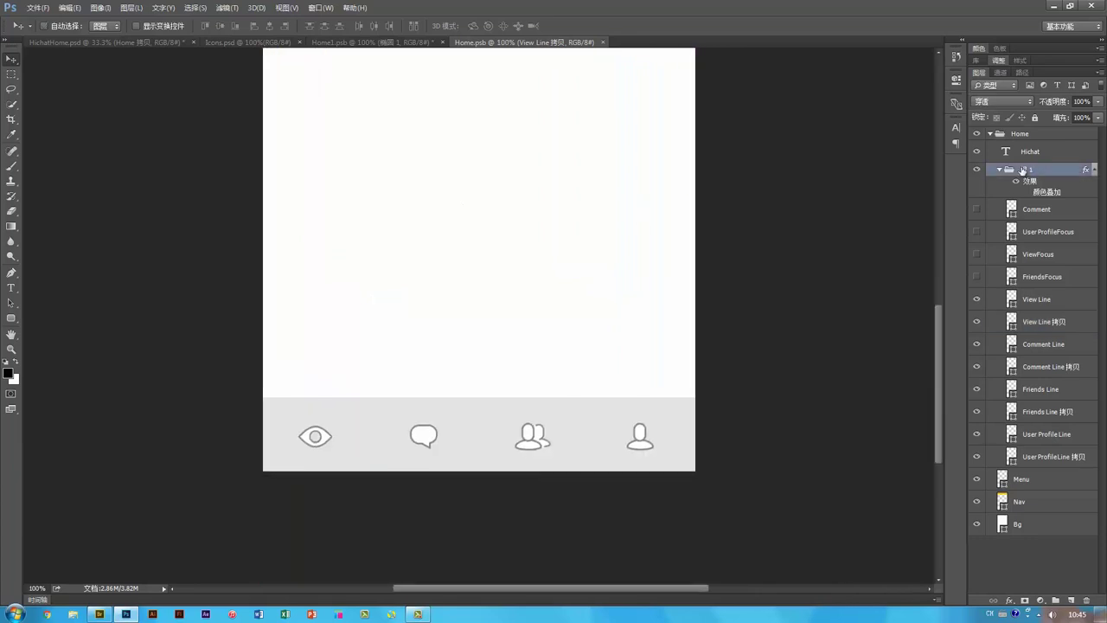
{"action": "left_click", "coordinate": [977, 171]}
{"action": "left_click", "coordinate": [978, 170]}
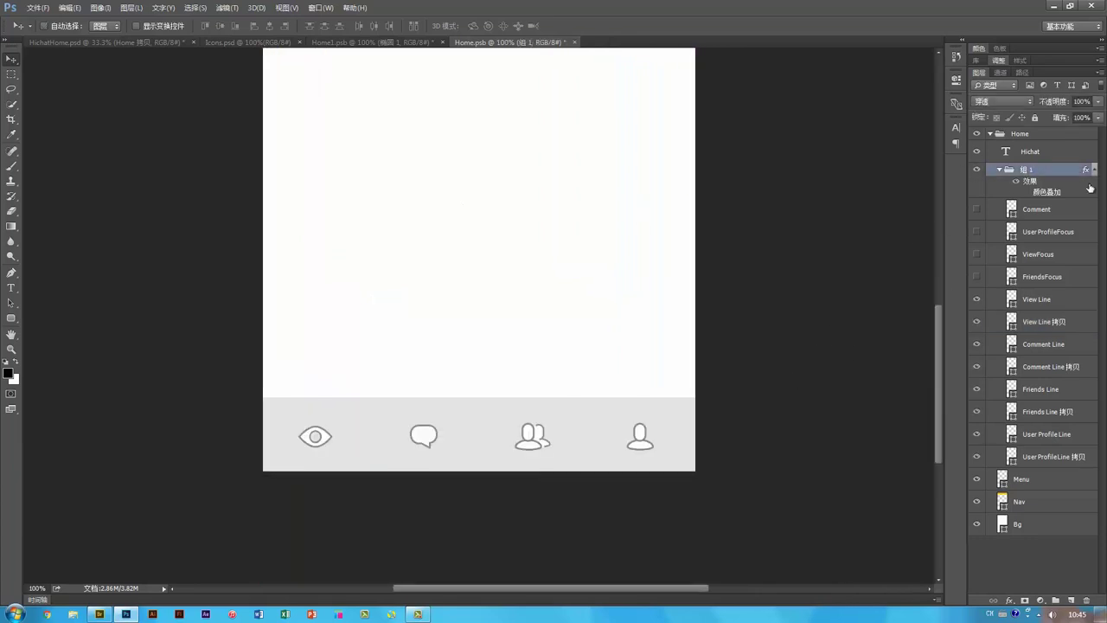
Step: Copy the tab icon group 组 1 together with the Menu bar into Home1.psb as the Profile screen's tab bar
{"action": "left_click", "coordinate": [1000, 170]}
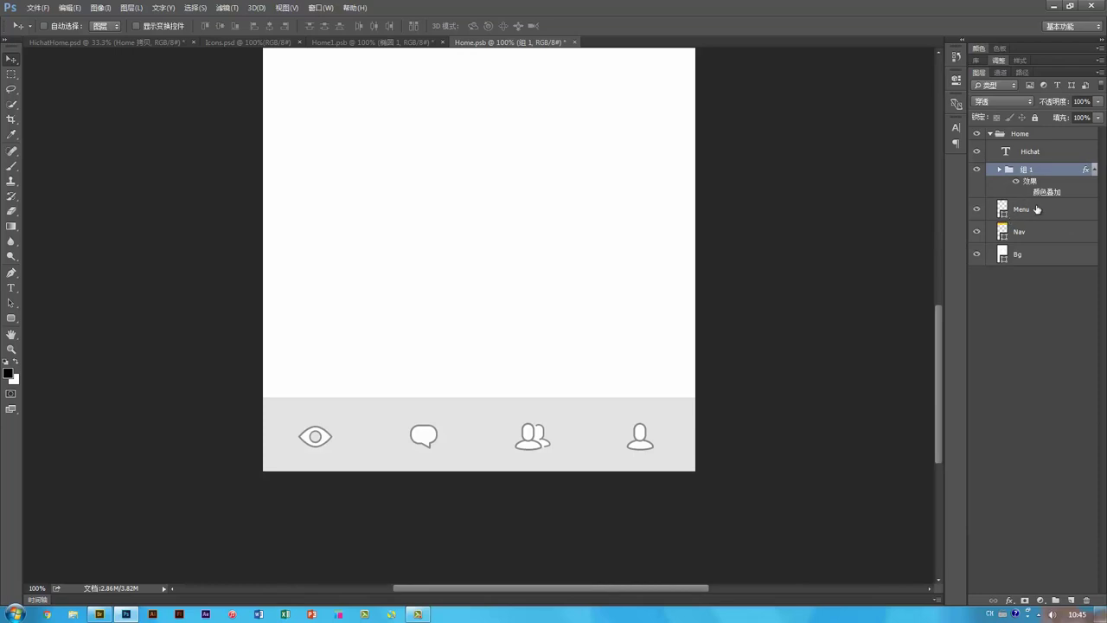
{"action": "left_click", "coordinate": [1037, 209], "text": "shift"}
{"action": "left_click_drag", "start_coordinate": [562, 412], "coordinate": [561, 318]}
{"action": "key", "text": "ctrl+z"}
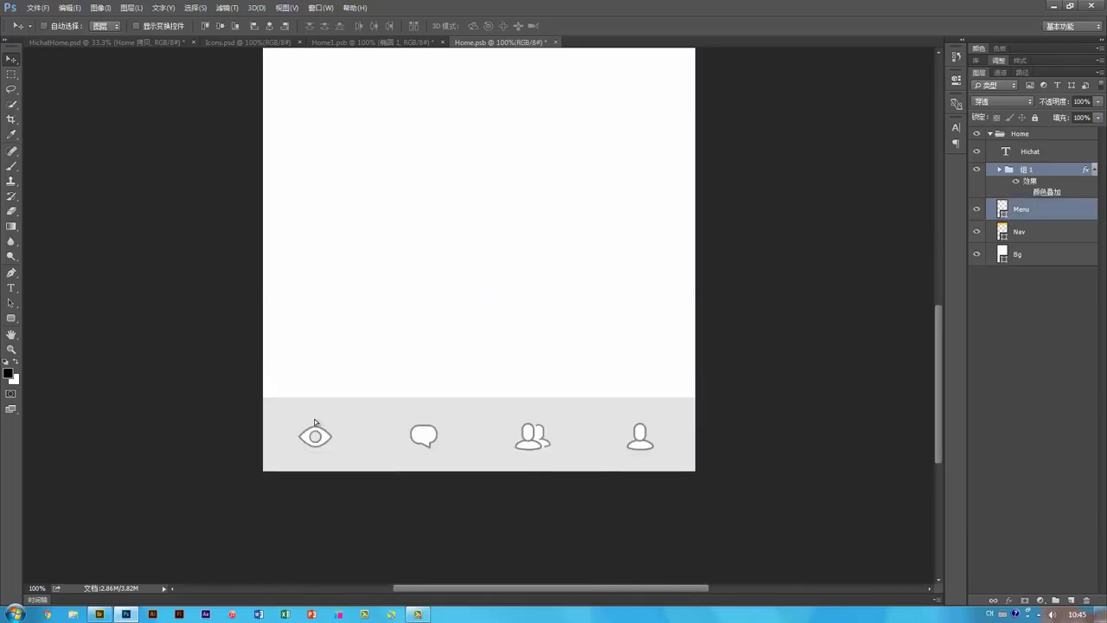
{"action": "left_click_drag", "start_coordinate": [314, 419], "coordinate": [364, 342]}
Step: Recolour the Profile screen's Nav bar with the yellow sampled from the navigation bar in Home.psb
{"action": "scroll", "coordinate": [766, 457], "scroll_direction": "up", "scroll_amount": 10}
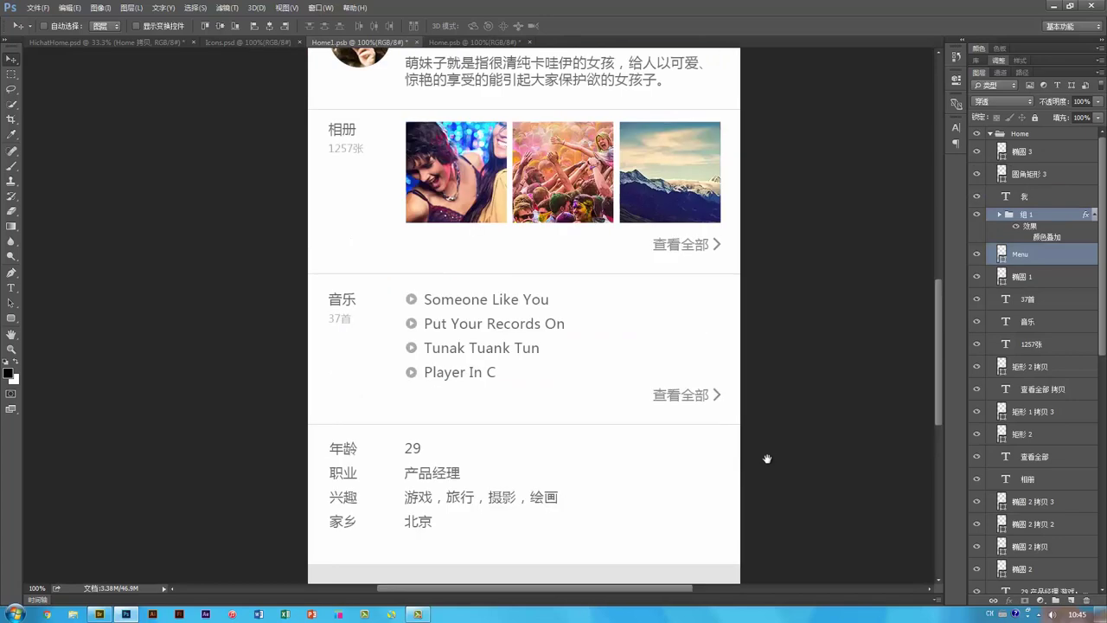
{"action": "left_click", "coordinate": [558, 233], "text": "ctrl"}
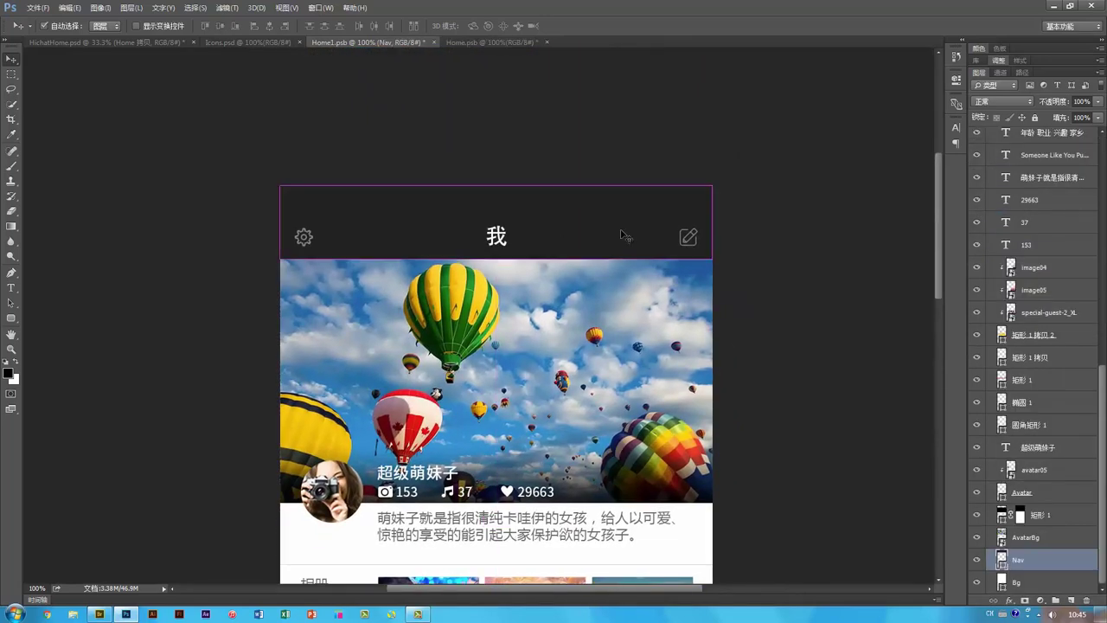
{"action": "left_click", "coordinate": [471, 41]}
{"action": "scroll", "coordinate": [544, 193], "scroll_direction": "up", "scroll_amount": 8}
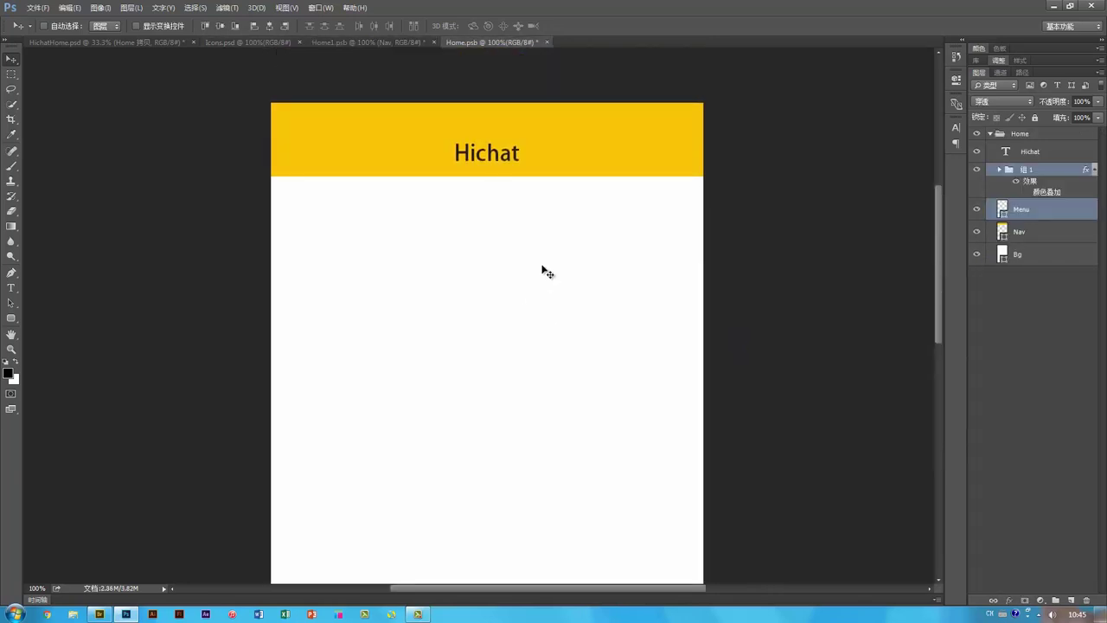
{"action": "key", "text": "b"}
{"action": "key", "text": "super"}
{"action": "key", "text": "super"}
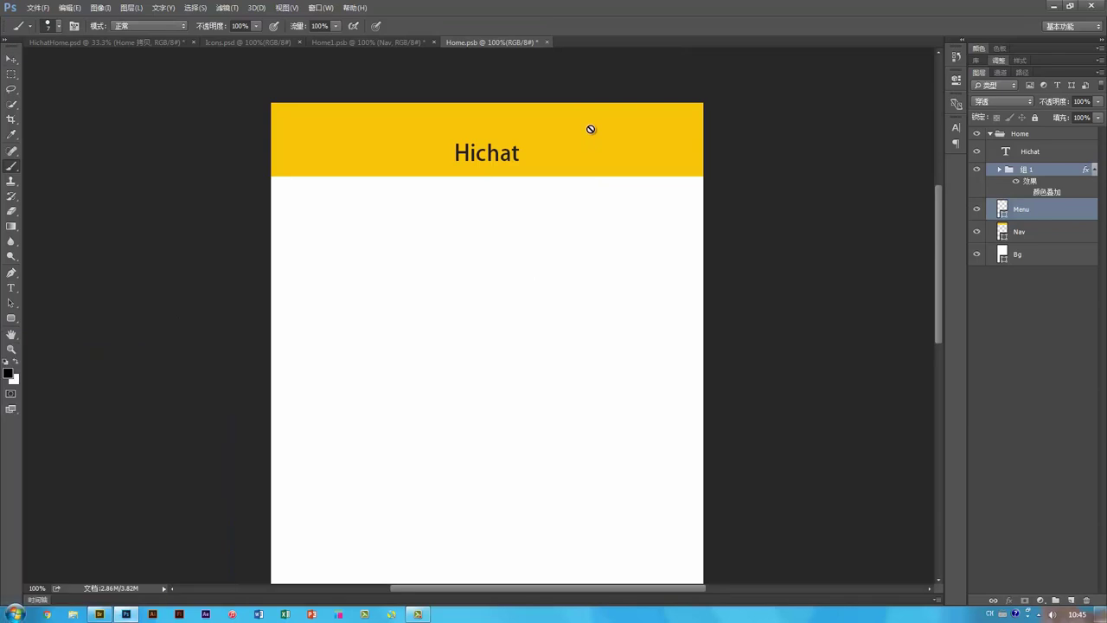
{"action": "key", "text": "v"}
{"action": "key", "text": "b"}
{"action": "key", "text": "v"}
{"action": "left_click", "coordinate": [422, 42]}
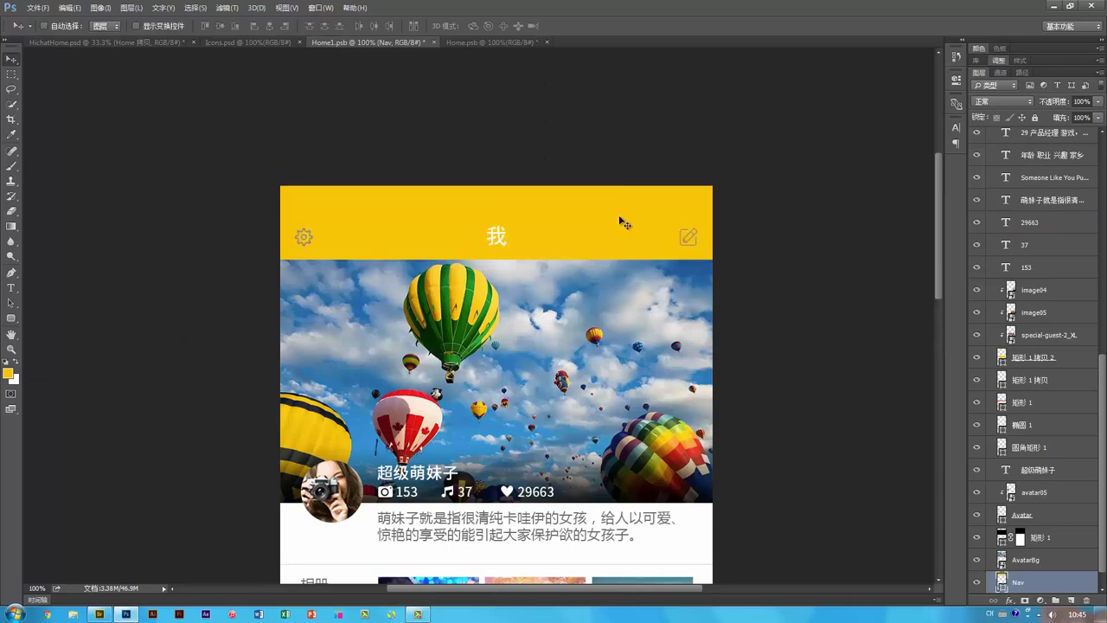
Step: Set the text colour of the Profile title 我 to #222
{"action": "left_click", "coordinate": [495, 237], "text": "ctrl"}
{"action": "key", "text": "t"}
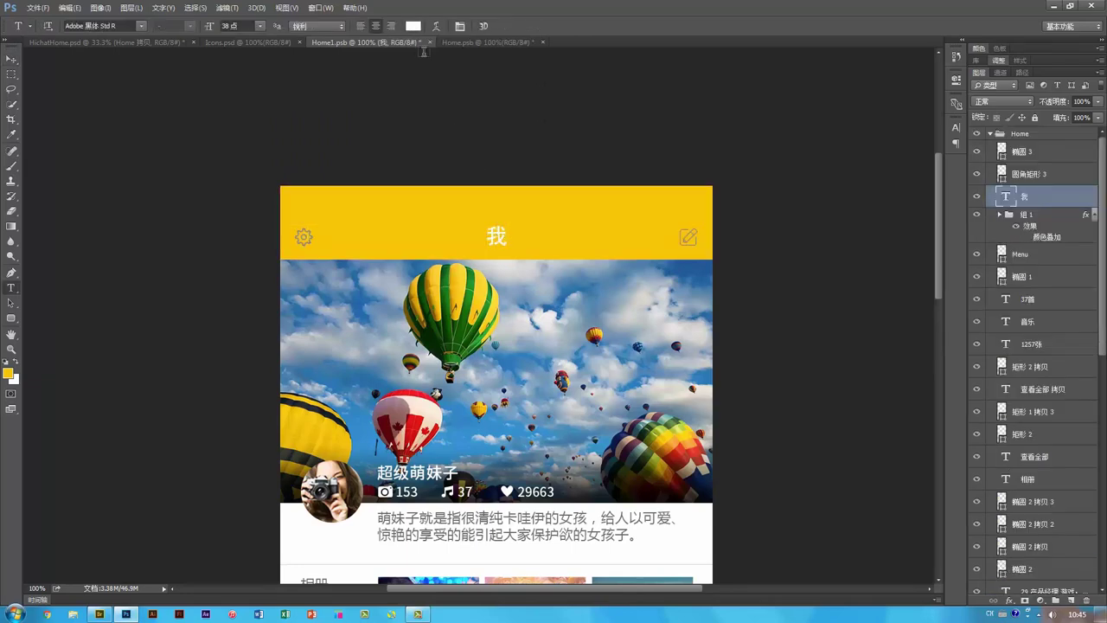
{"action": "left_click", "coordinate": [414, 25]}
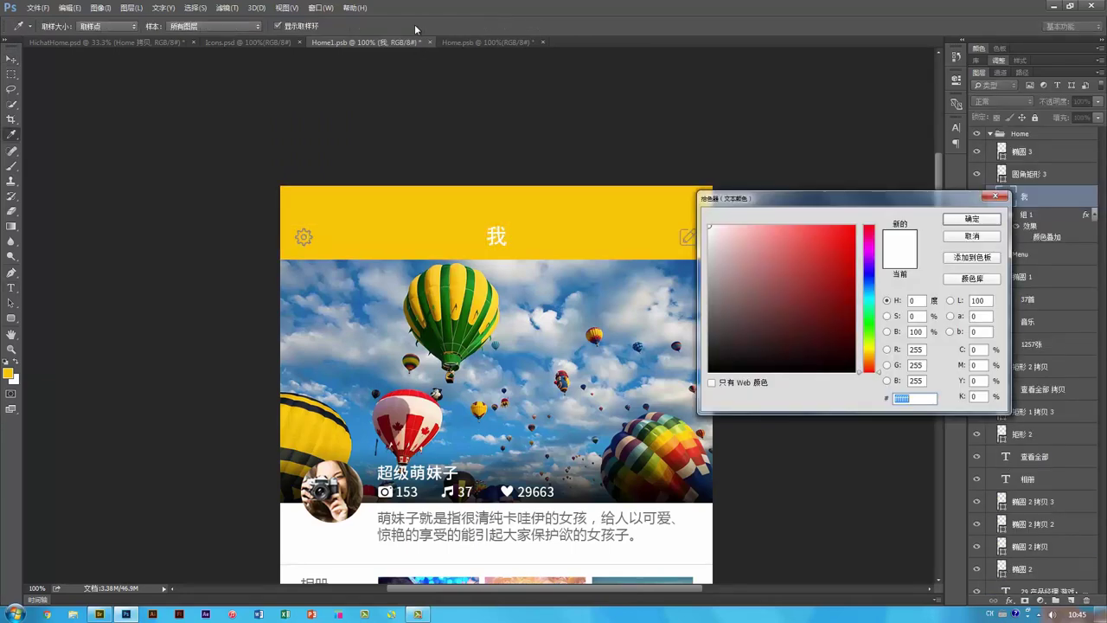
{"action": "type", "text": "222"}
{"action": "key", "text": "Return"}
{"action": "key", "text": "v"}
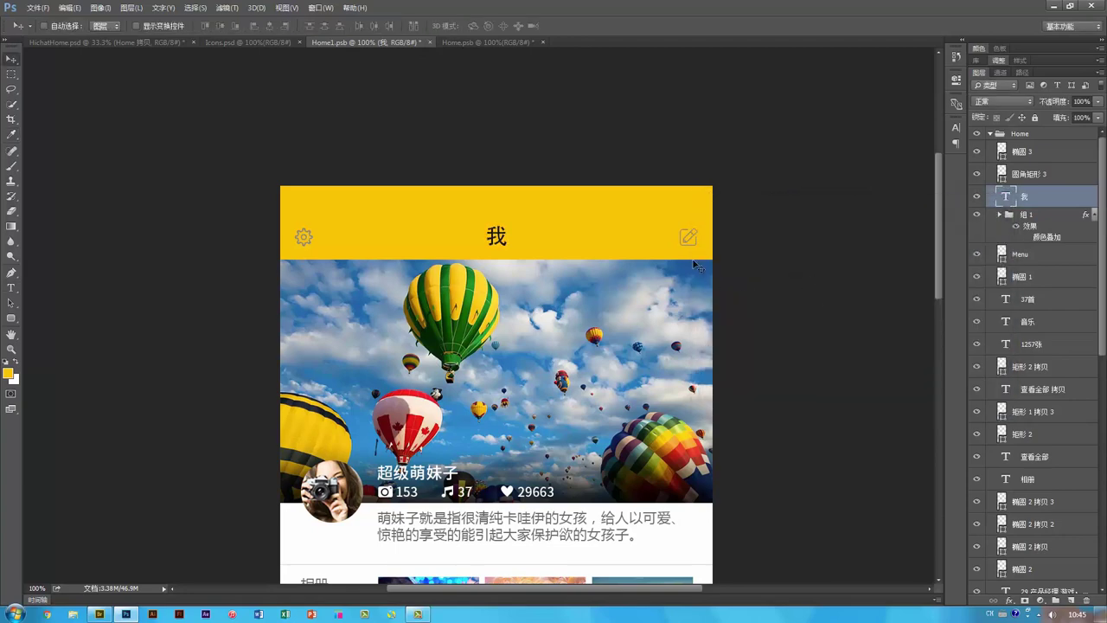
Step: Set the fill colour of the navigation bar's edit icon and settings gear icon to #333
{"action": "left_click_drag", "start_coordinate": [687, 239], "coordinate": [696, 245]}
{"action": "key", "text": "ctrl+z"}
{"action": "double_click", "coordinate": [1001, 176]}
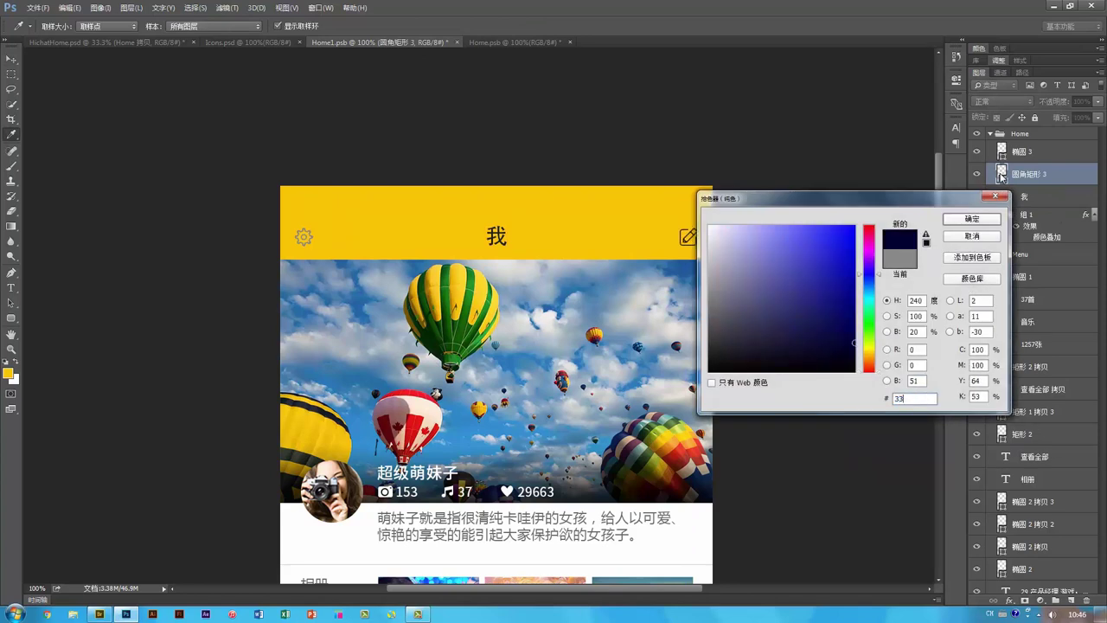
{"action": "key", "text": "Escape"}
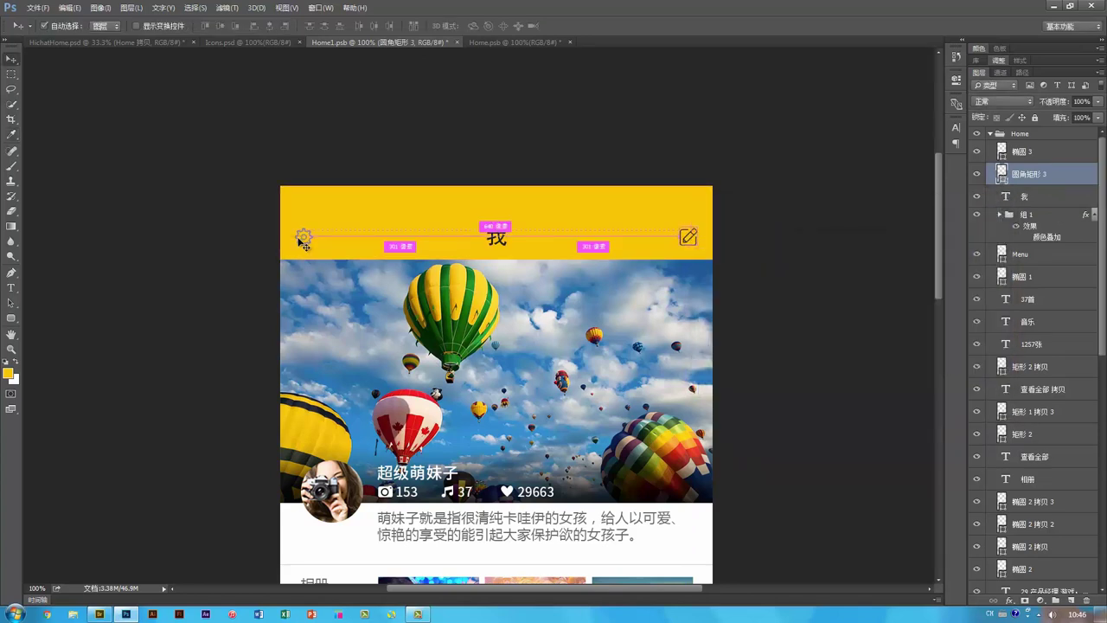
{"action": "left_click", "coordinate": [303, 242]}
{"action": "double_click", "coordinate": [1002, 152]}
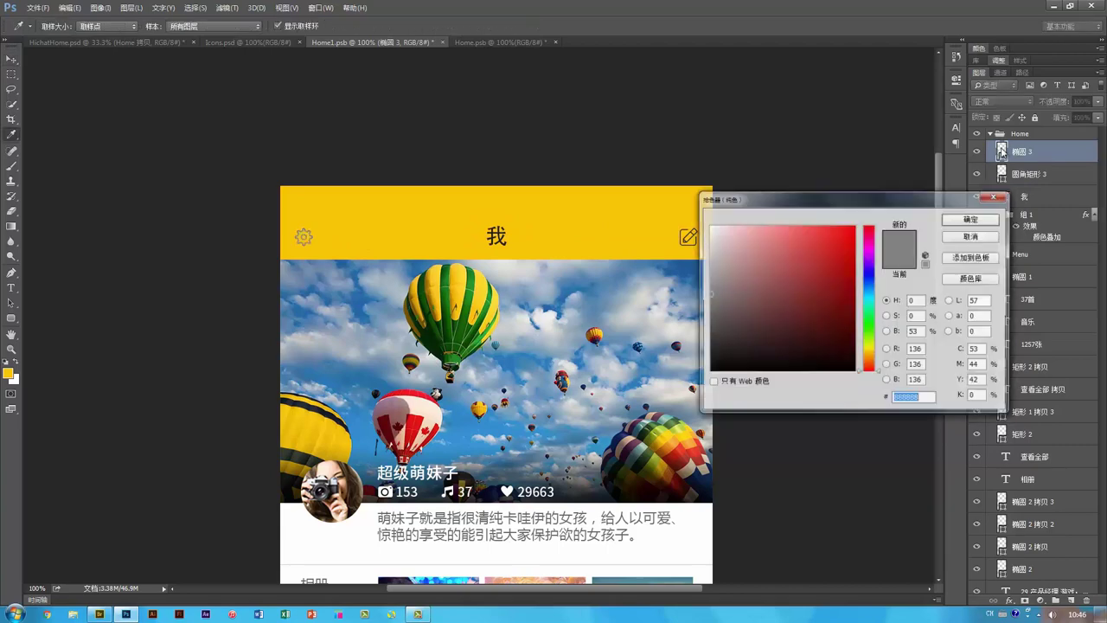
{"action": "type", "text": "333"}
{"action": "key", "text": "Return"}
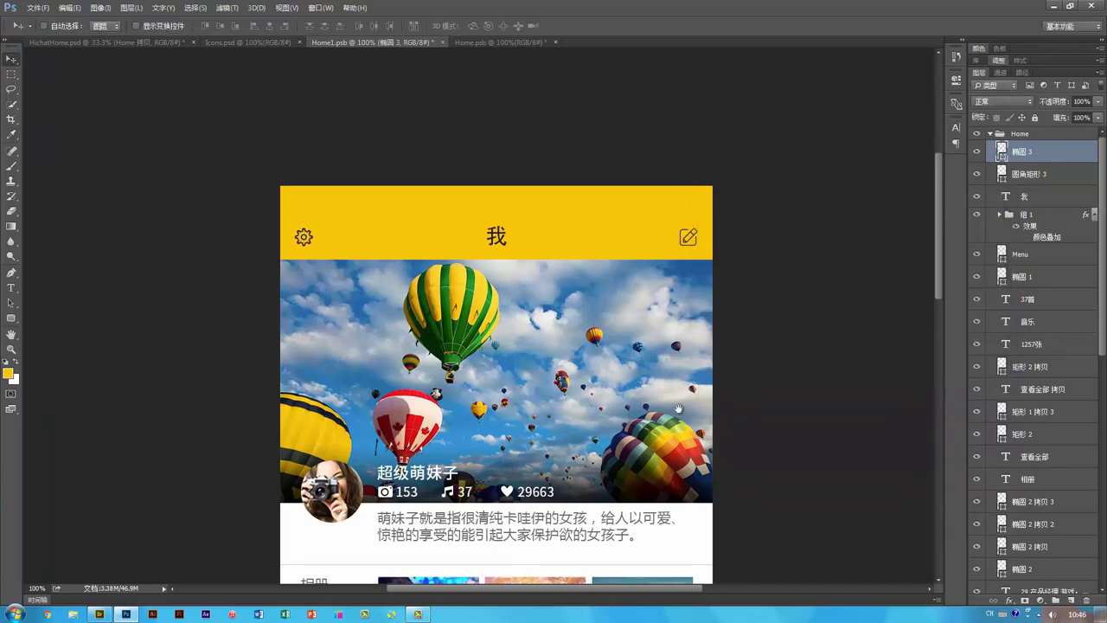
Step: Expand the tab icon group 组 1 and show the User ProfileFocus layer to mark the profile tab as active
{"action": "scroll", "coordinate": [679, 408], "scroll_direction": "down", "scroll_amount": 15}
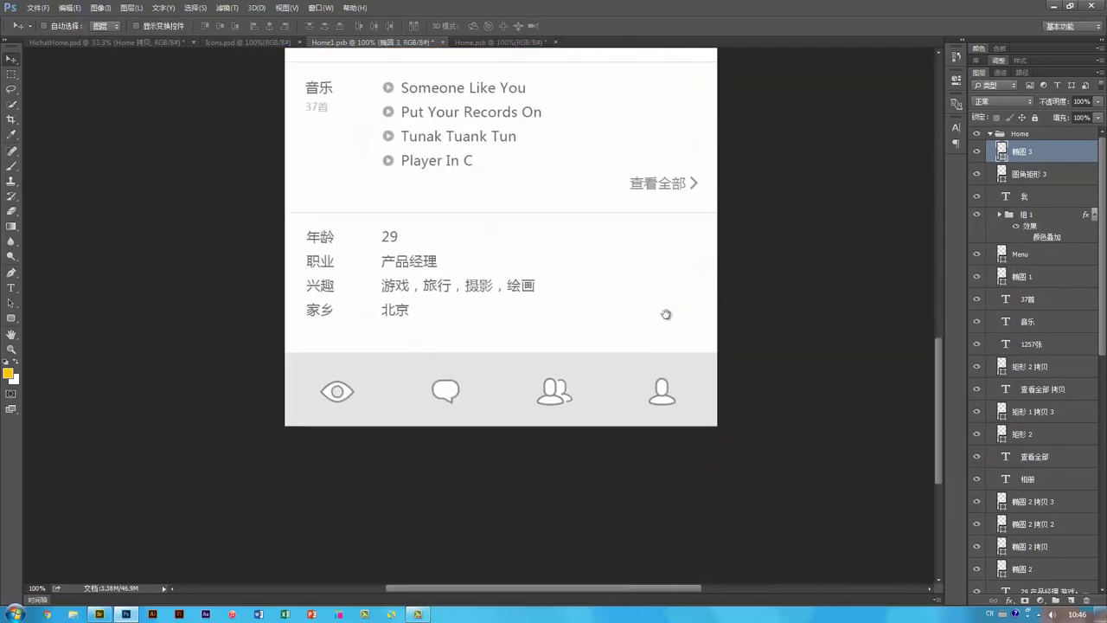
{"action": "scroll", "coordinate": [666, 314], "scroll_direction": "up", "scroll_amount": 2}
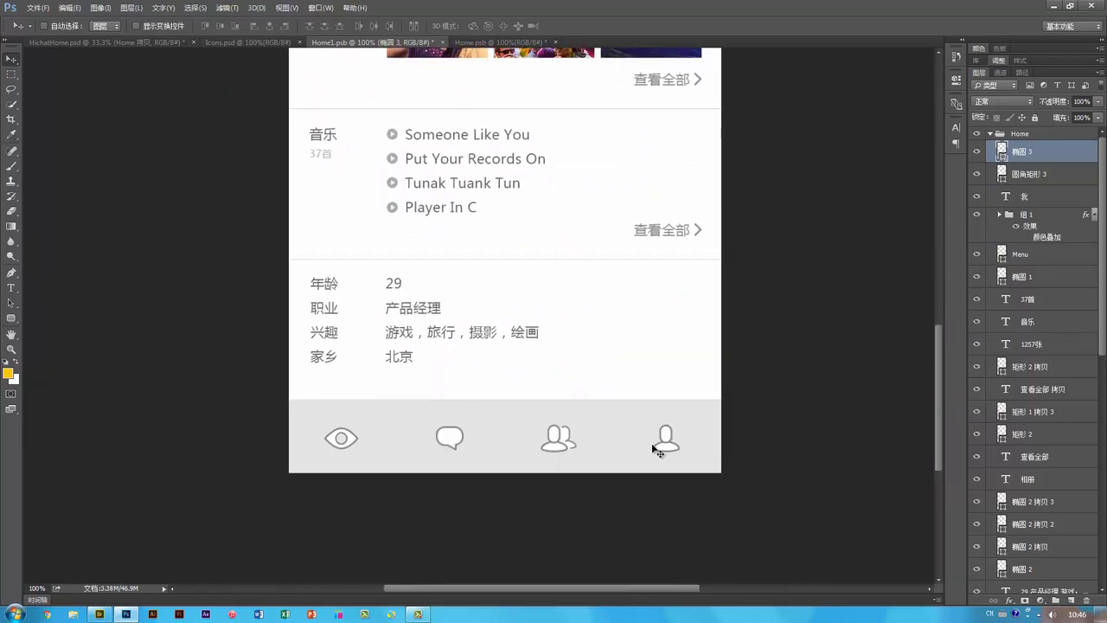
{"action": "left_click_drag", "start_coordinate": [663, 435], "coordinate": [624, 391]}
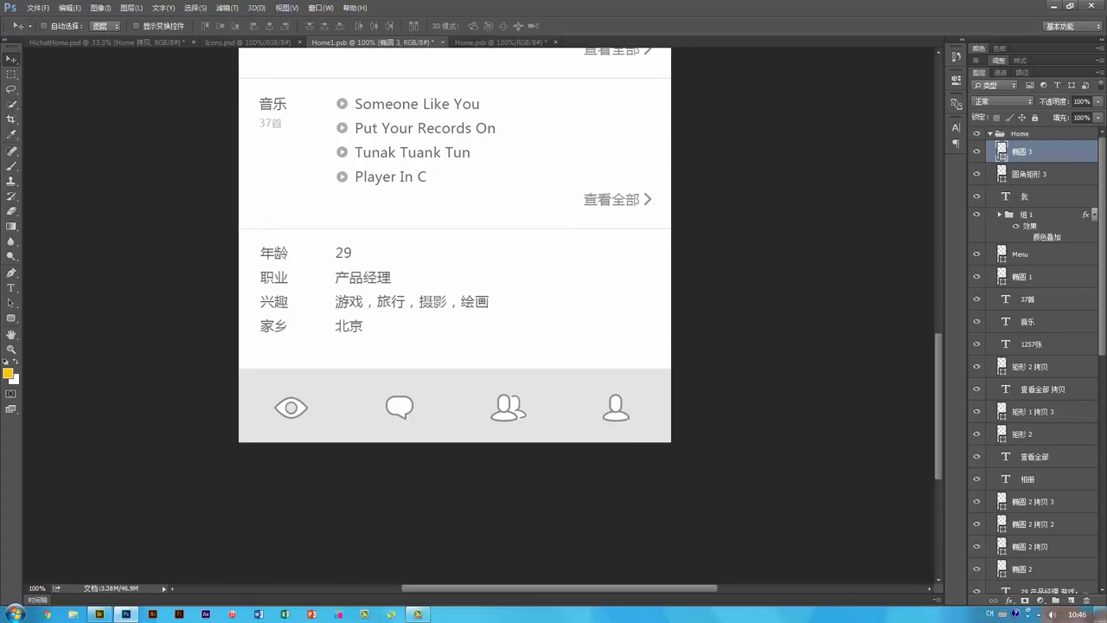
{"action": "left_click", "coordinate": [999, 215]}
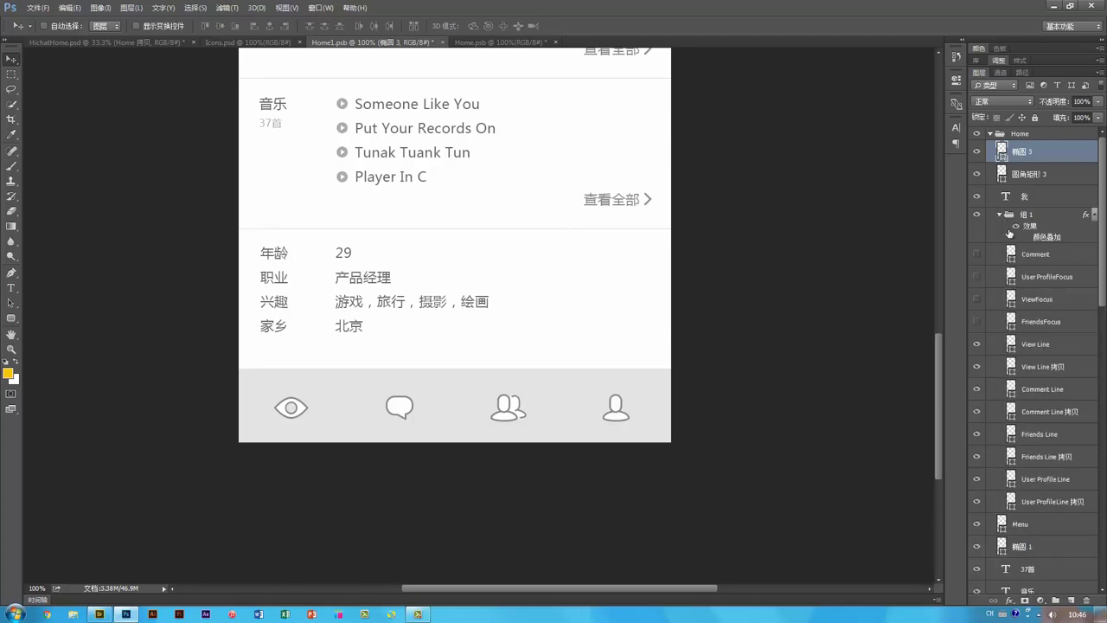
{"action": "left_click", "coordinate": [978, 276]}
Step: Save Home1.psb, then return to HichatHome.psd and compare the restyled Profile copy with the other screens
{"action": "key", "text": "ctrl+minus"}
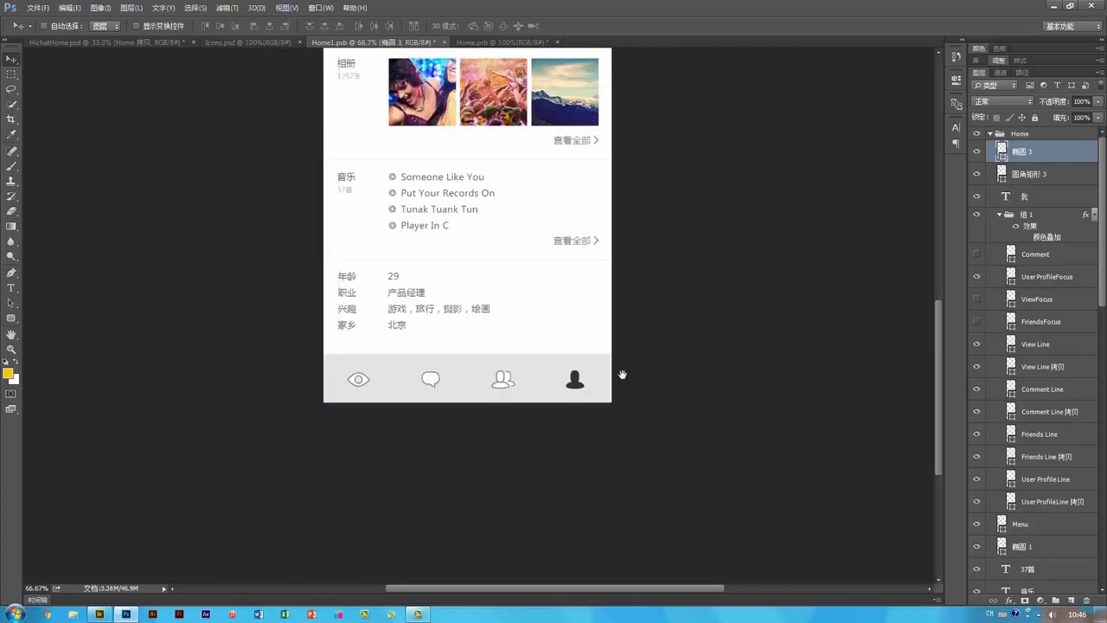
{"action": "left_click_drag", "start_coordinate": [599, 218], "coordinate": [583, 297]}
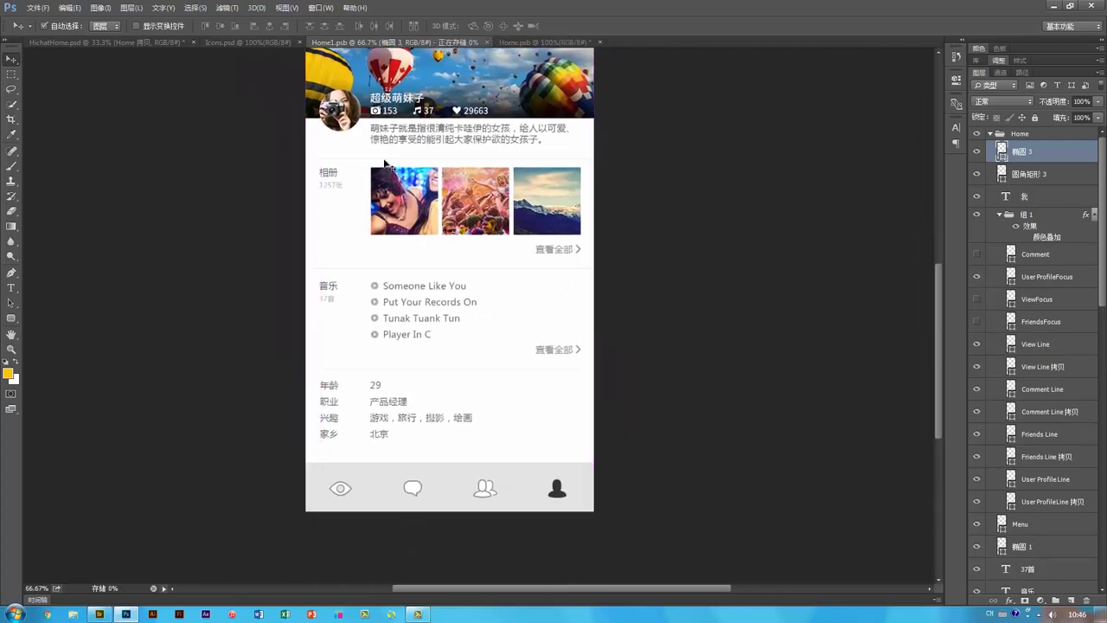
{"action": "left_click", "coordinate": [121, 44]}
{"action": "left_click_drag", "start_coordinate": [513, 149], "coordinate": [600, 360]}
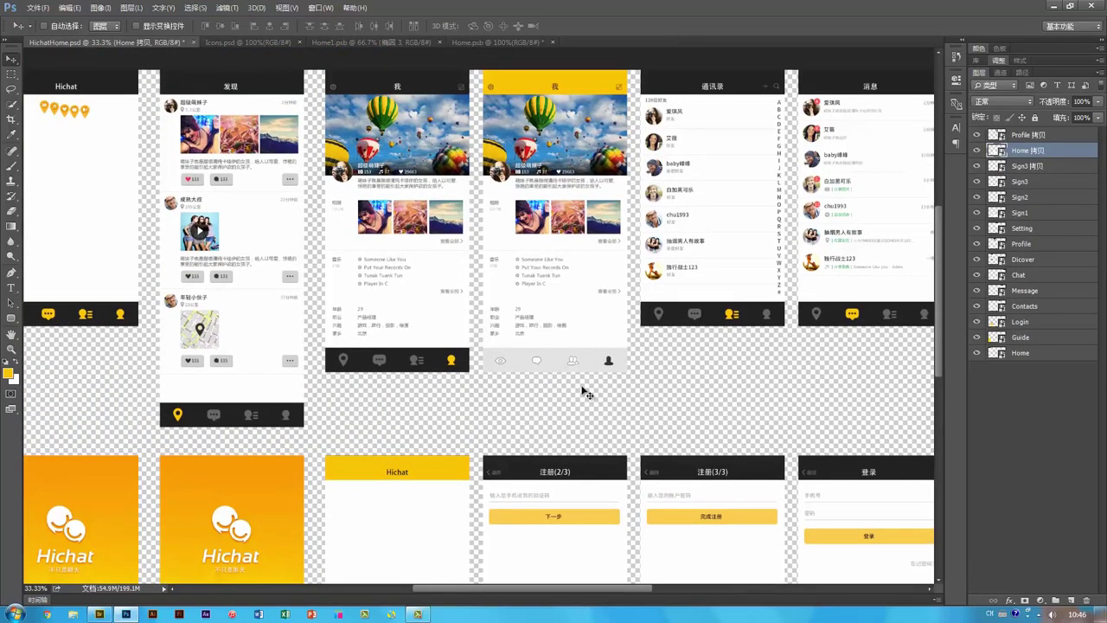
{"action": "left_click_drag", "start_coordinate": [583, 393], "coordinate": [583, 370]}
{"action": "left_click_drag", "start_coordinate": [587, 204], "coordinate": [587, 225]}
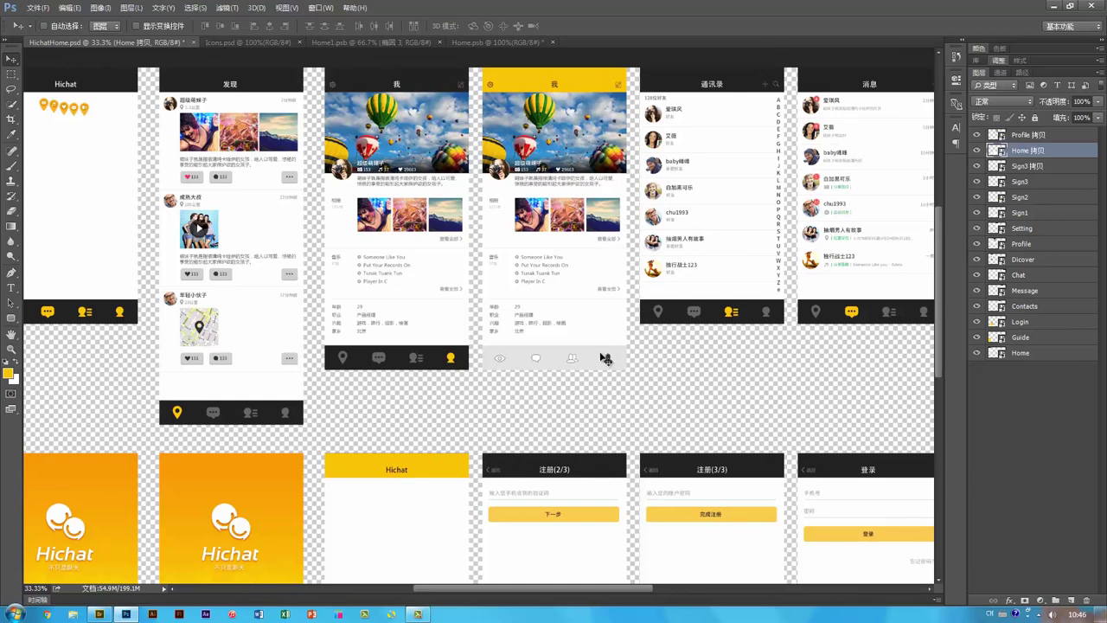
Step: Open the Home copy's contents to check its tab bar, close Home.psb without saving, and return to Home1.psb
{"action": "double_click", "coordinate": [995, 149]}
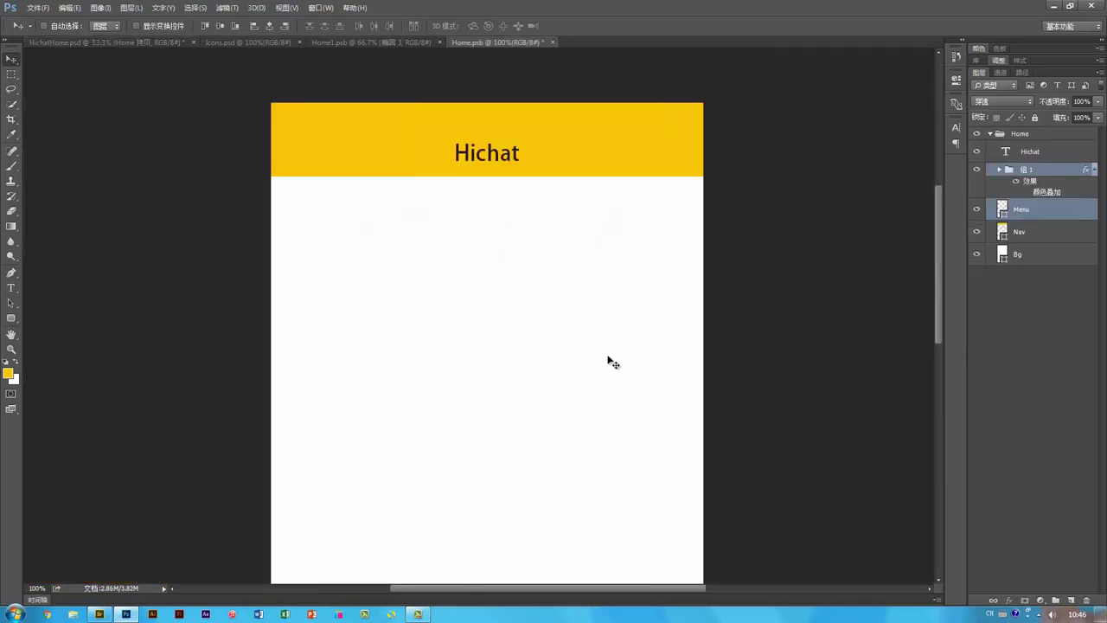
{"action": "left_click_drag", "start_coordinate": [611, 436], "coordinate": [555, 281]}
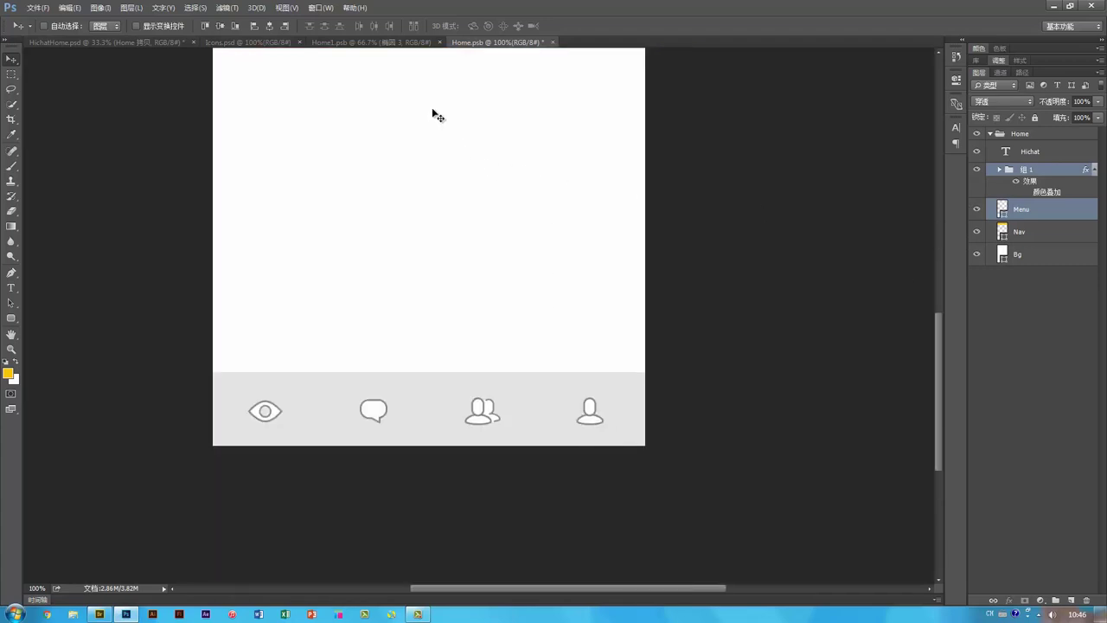
{"action": "key", "text": "ctrl+w"}
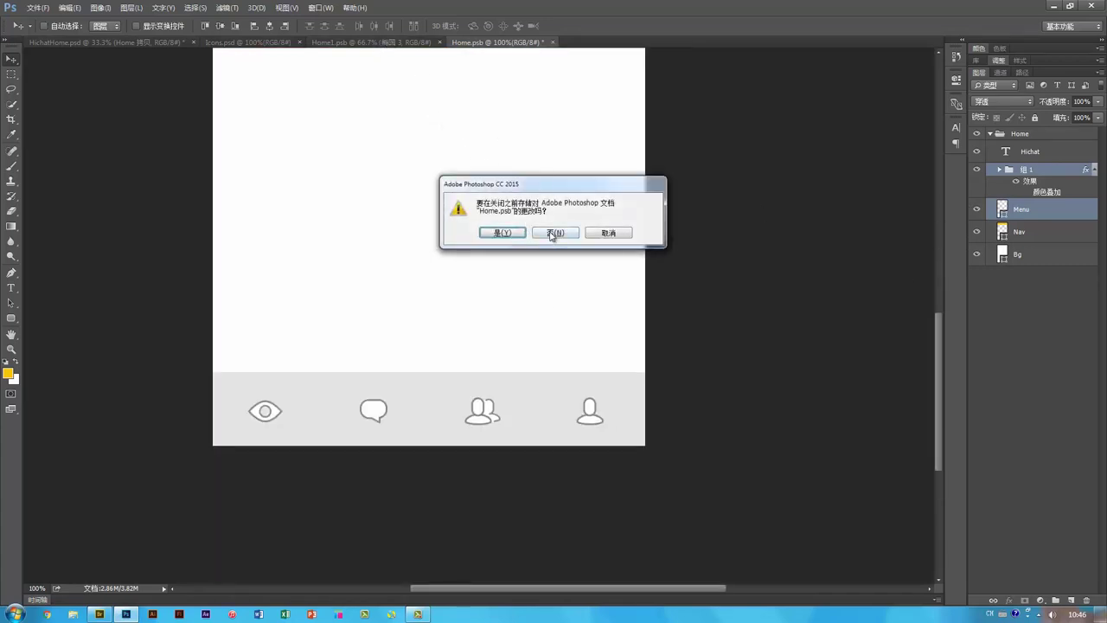
{"action": "left_click", "coordinate": [552, 233]}
{"action": "left_click", "coordinate": [372, 41]}
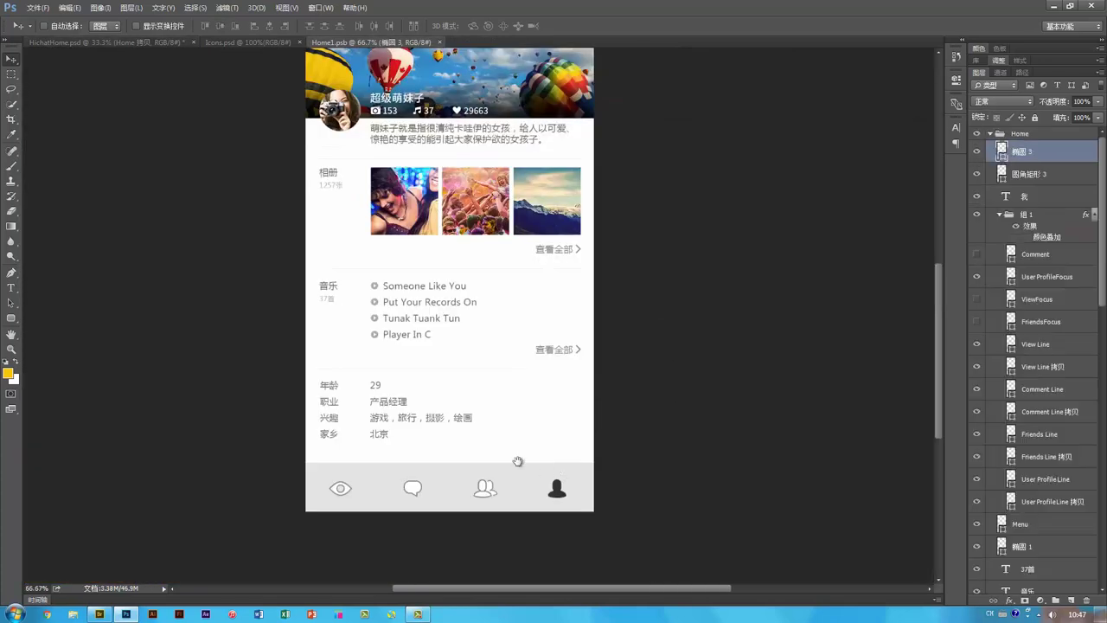
Step: Recolour the User ProfileFocus icon in the tab bar with the yellow sampled from the navigation bar
{"action": "left_click_drag", "start_coordinate": [517, 461], "coordinate": [580, 463]}
{"action": "left_click", "coordinate": [642, 487], "text": "ctrl"}
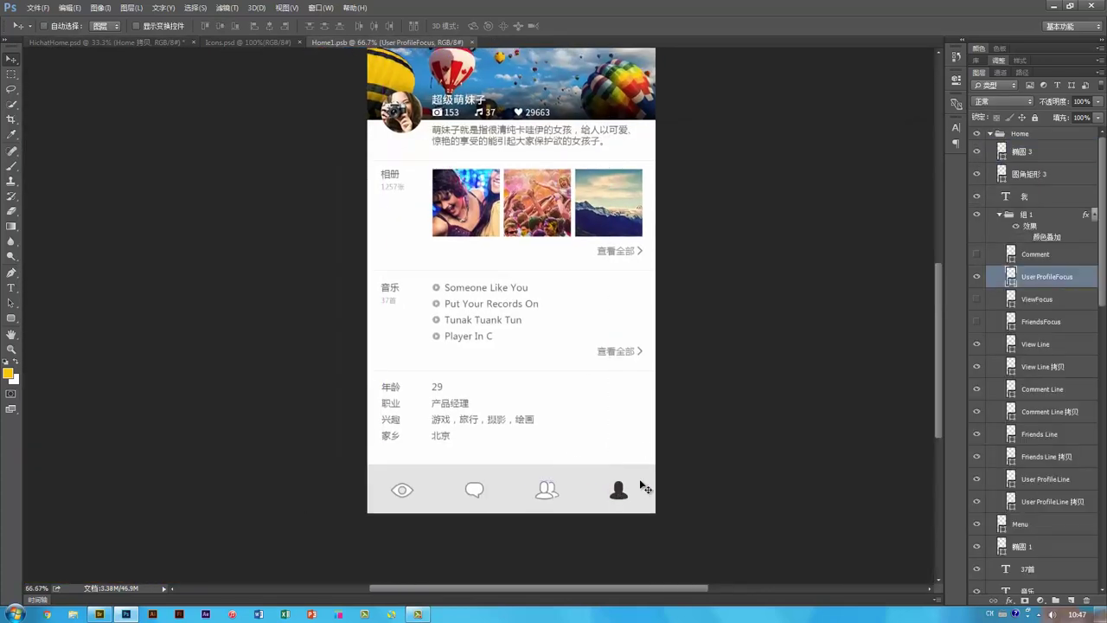
{"action": "left_click_drag", "start_coordinate": [629, 391], "coordinate": [622, 425]}
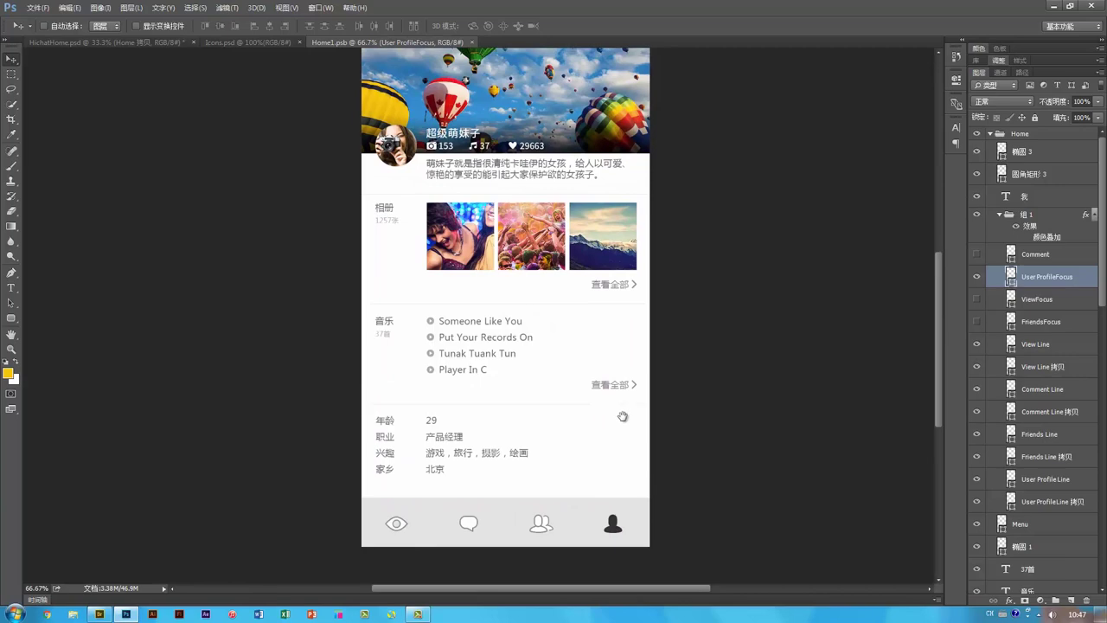
{"action": "left_click_drag", "start_coordinate": [623, 464], "coordinate": [622, 438]}
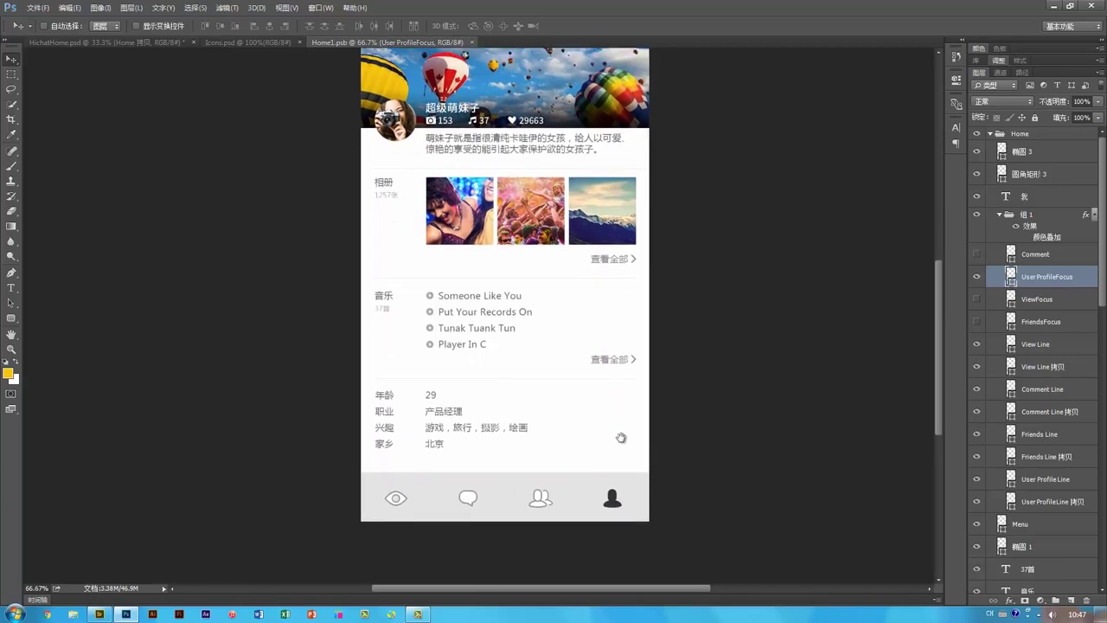
{"action": "double_click", "coordinate": [1010, 277]}
{"action": "key", "text": "Escape"}
{"action": "left_click_drag", "start_coordinate": [574, 242], "coordinate": [554, 336]}
{"action": "double_click", "coordinate": [1012, 277]}
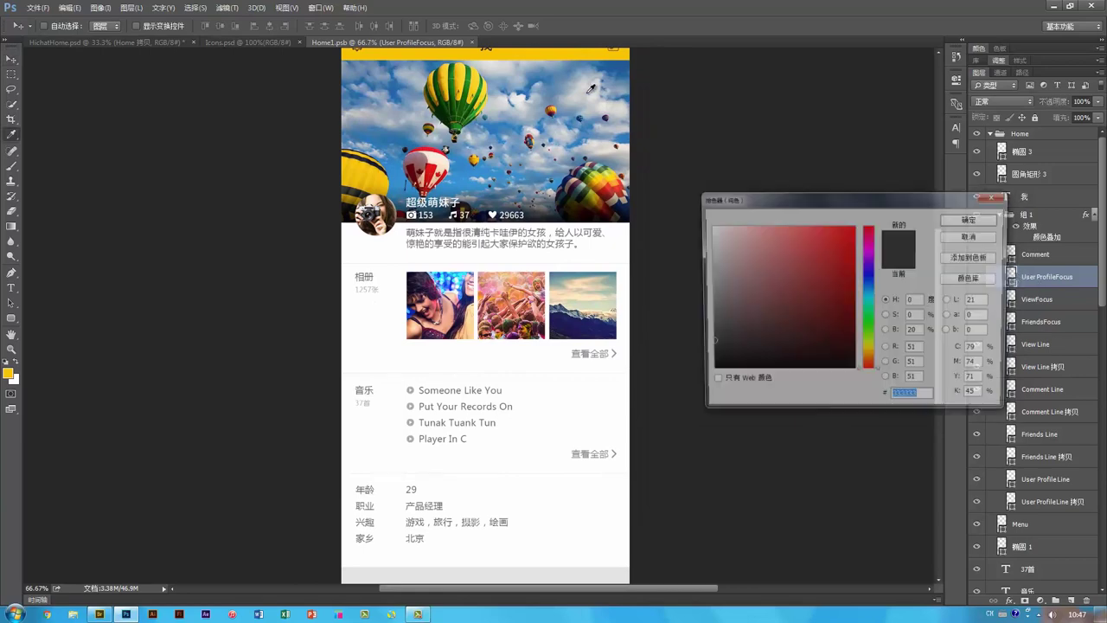
{"action": "left_click", "coordinate": [571, 56]}
{"action": "key", "text": "Return"}
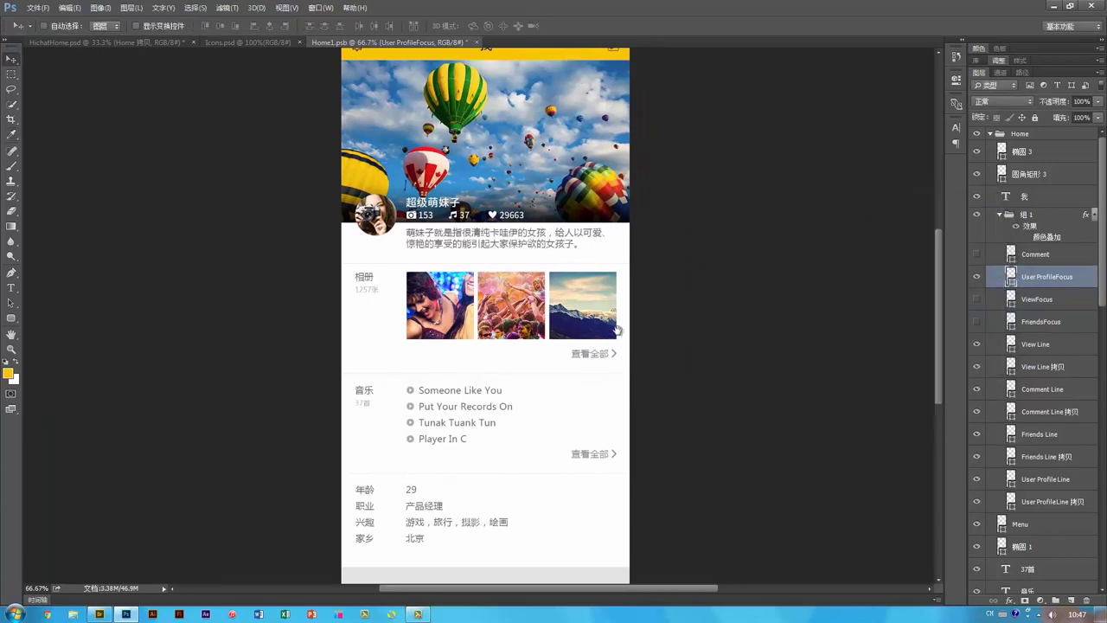
Step: Hide the User ProfileFocus layer in the tab icon group
{"action": "left_click_drag", "start_coordinate": [618, 330], "coordinate": [597, 286]}
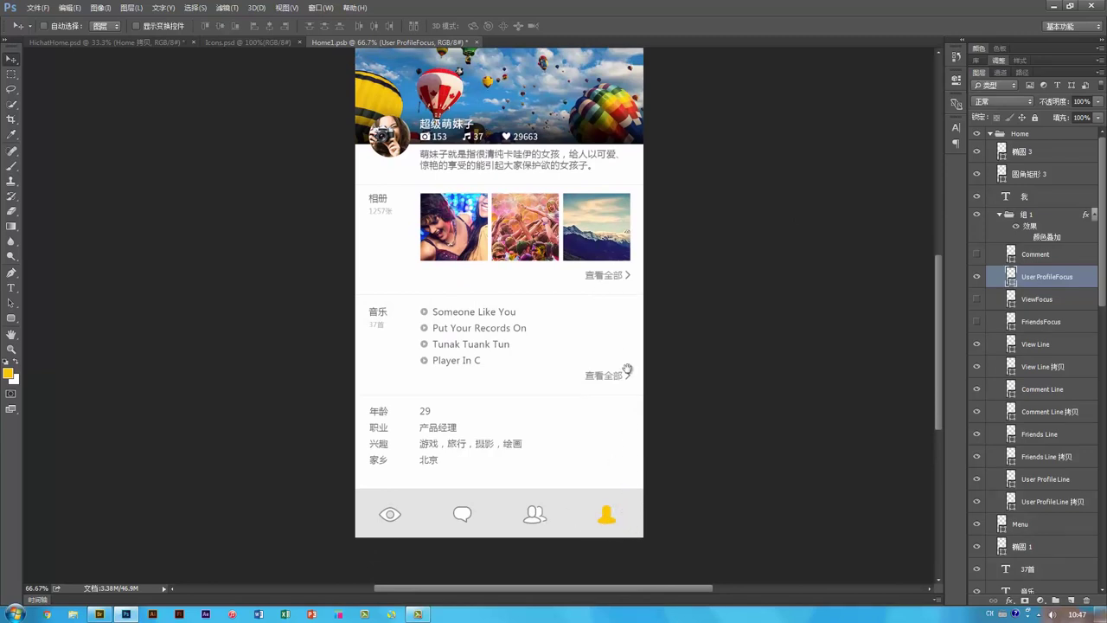
{"action": "left_click_drag", "start_coordinate": [627, 369], "coordinate": [600, 371]}
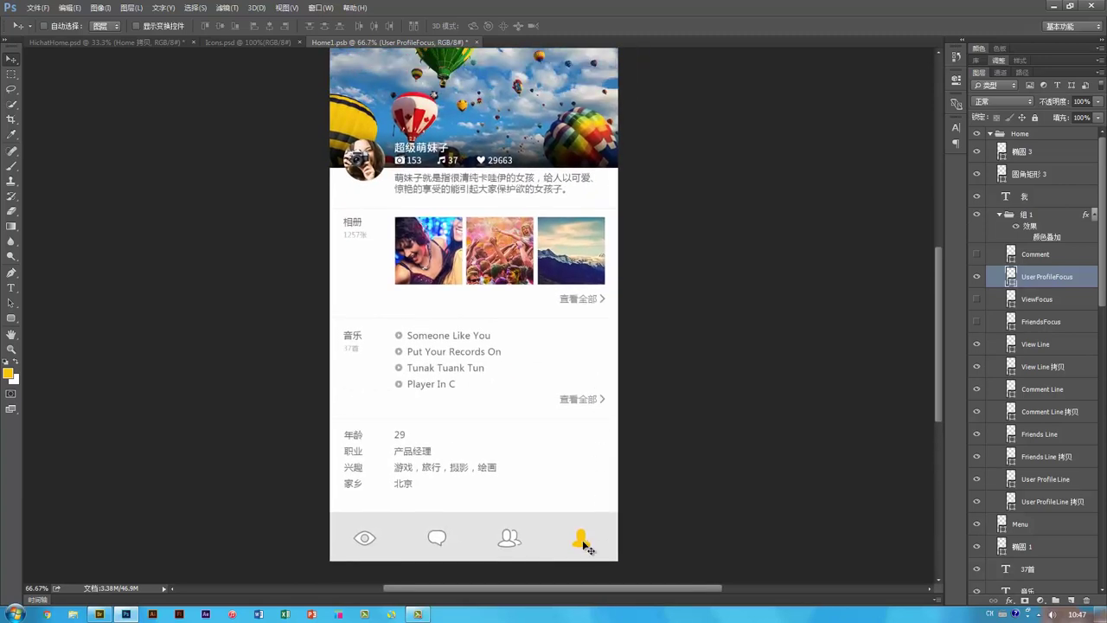
{"action": "left_click", "coordinate": [976, 278]}
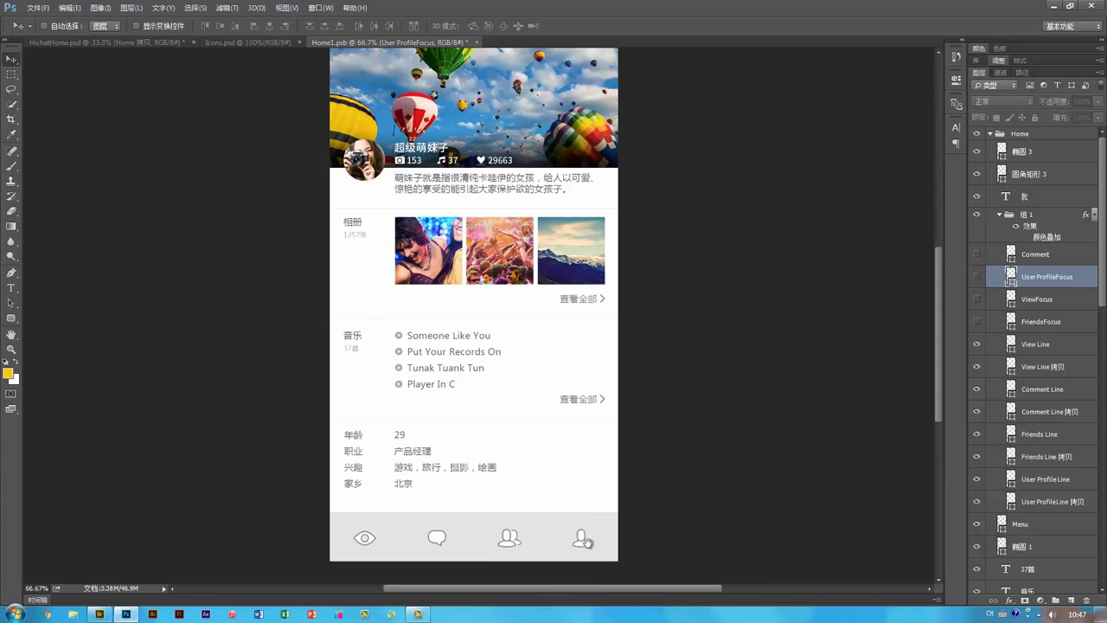
Step: Show the guides and draw a rounded rectangle about 164 × 97 px with 10 px corners behind the profile icon, just above the Menu layer
{"action": "left_click_drag", "start_coordinate": [586, 542], "coordinate": [593, 462]}
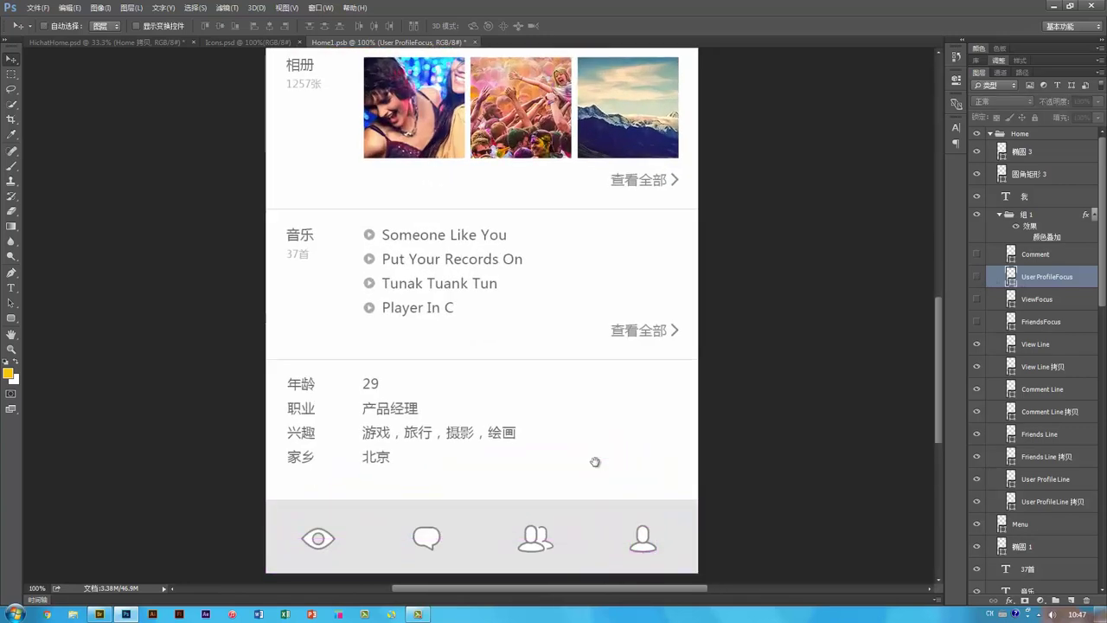
{"action": "key", "text": "ctrl+plus"}
{"action": "scroll", "coordinate": [620, 462], "scroll_direction": "right", "scroll_amount": 2}
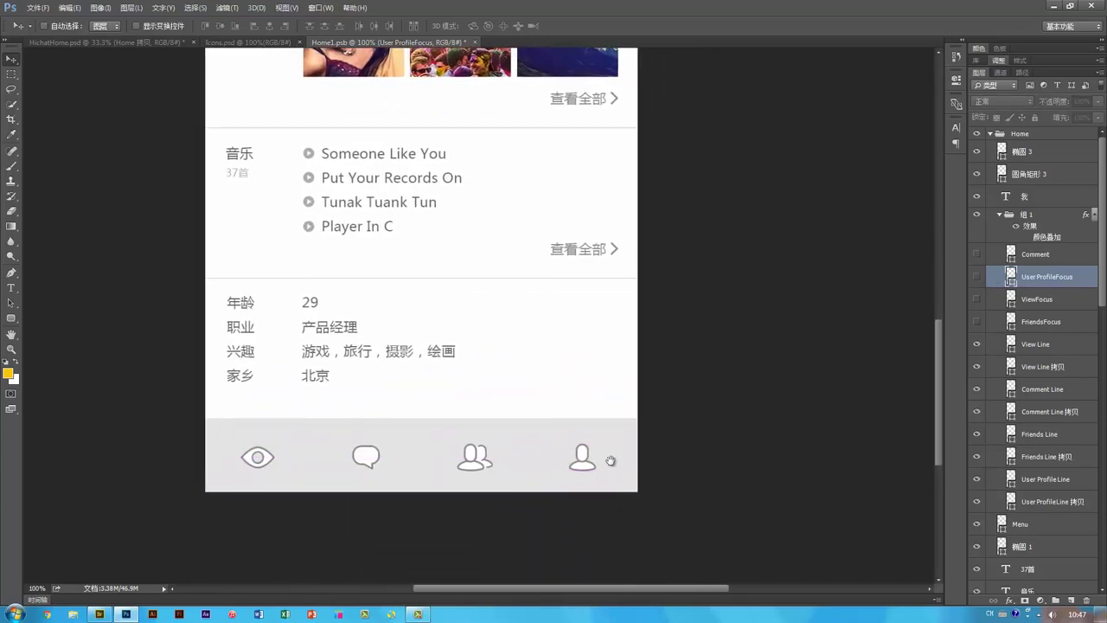
{"action": "left_click", "coordinate": [621, 467]}
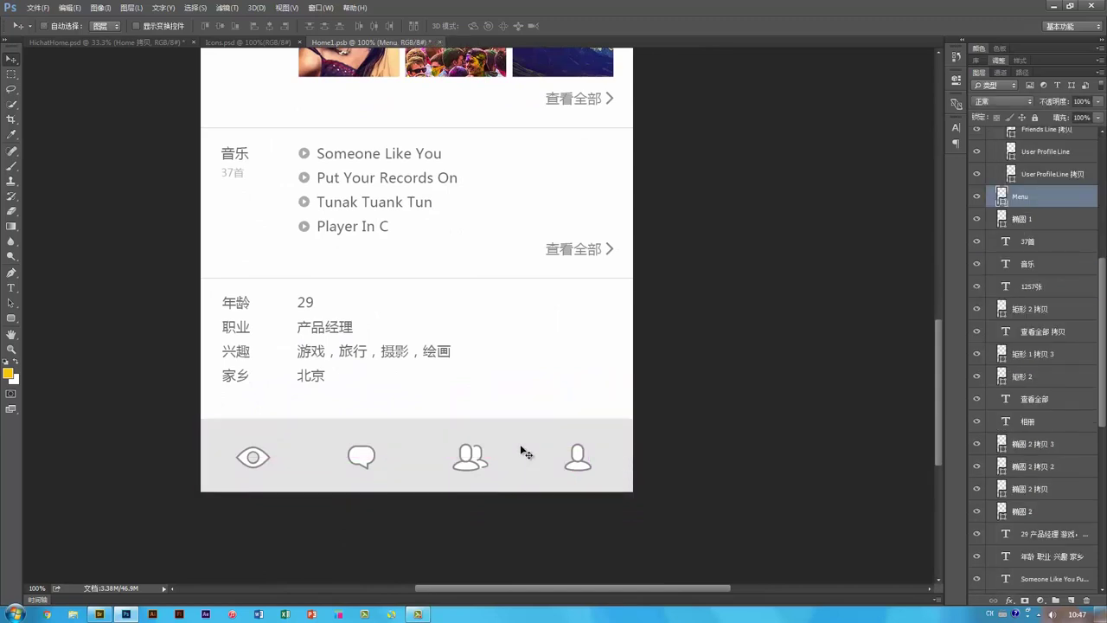
{"action": "key", "text": "ctrl+semicolon"}
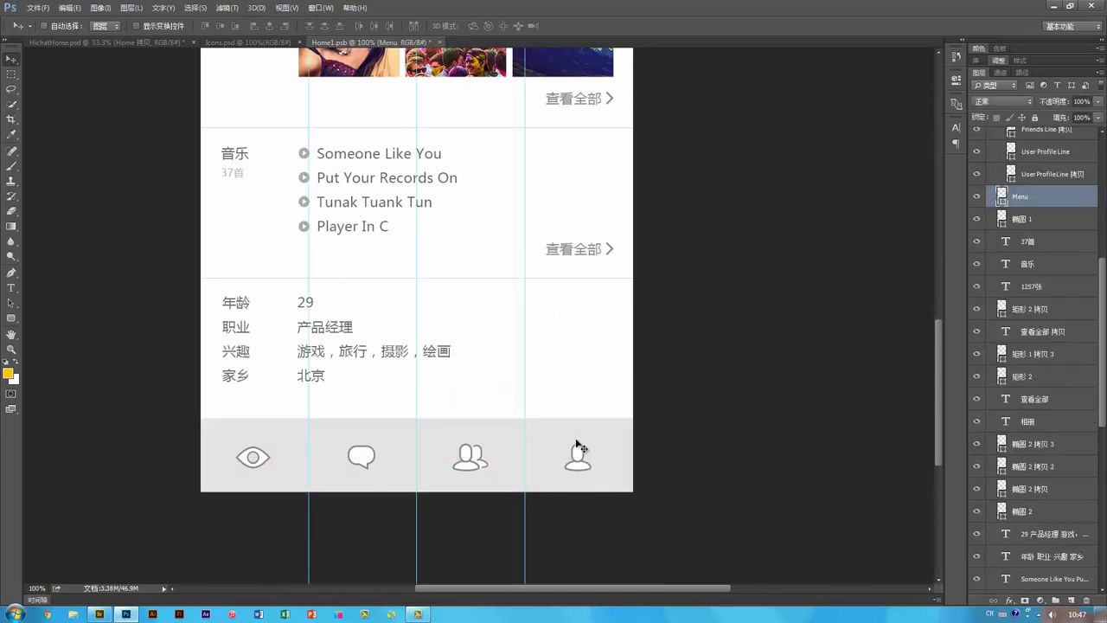
{"action": "left_click", "coordinate": [10, 321]}
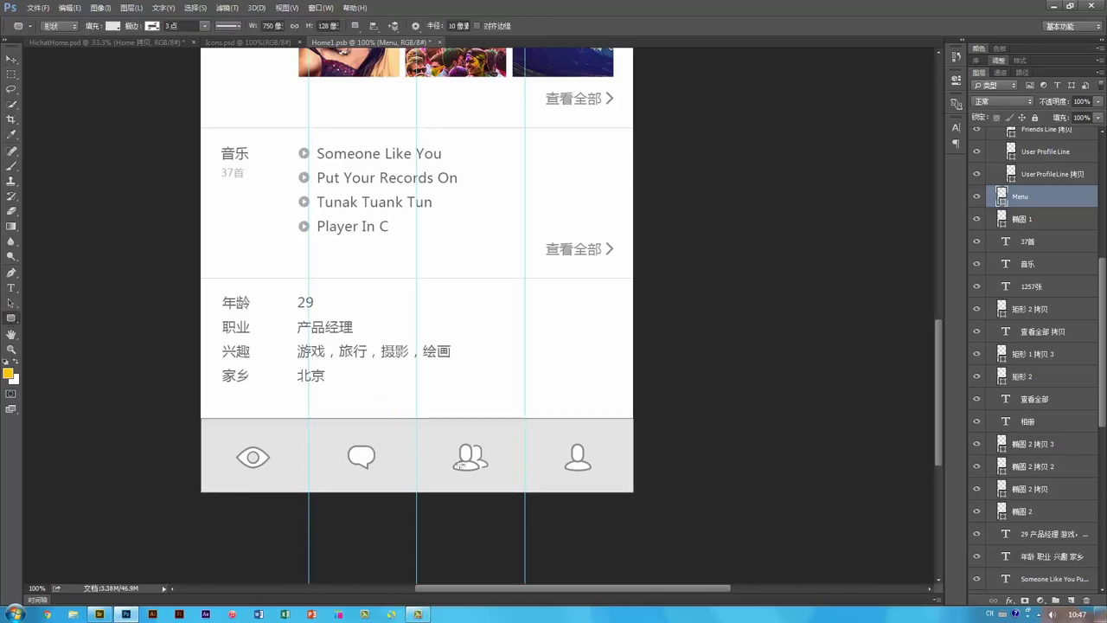
{"action": "left_click_drag", "start_coordinate": [532, 428], "coordinate": [626, 483]}
{"action": "key", "text": "v"}
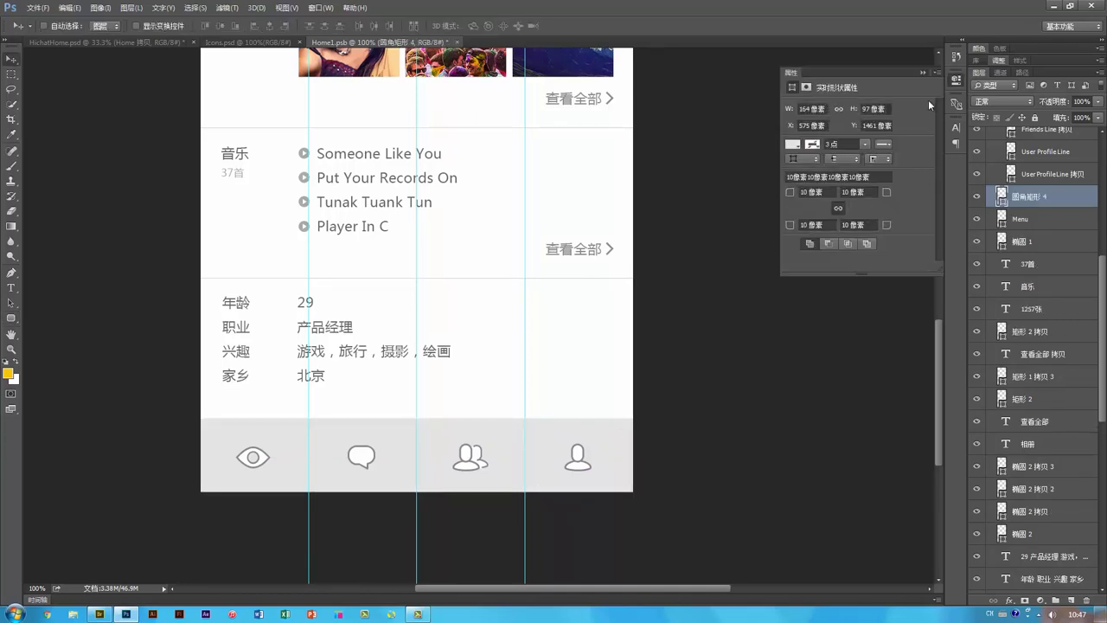
Step: Set the fill colour of the rounded rectangle behind the profile icon to #666
{"action": "double_click", "coordinate": [1003, 199]}
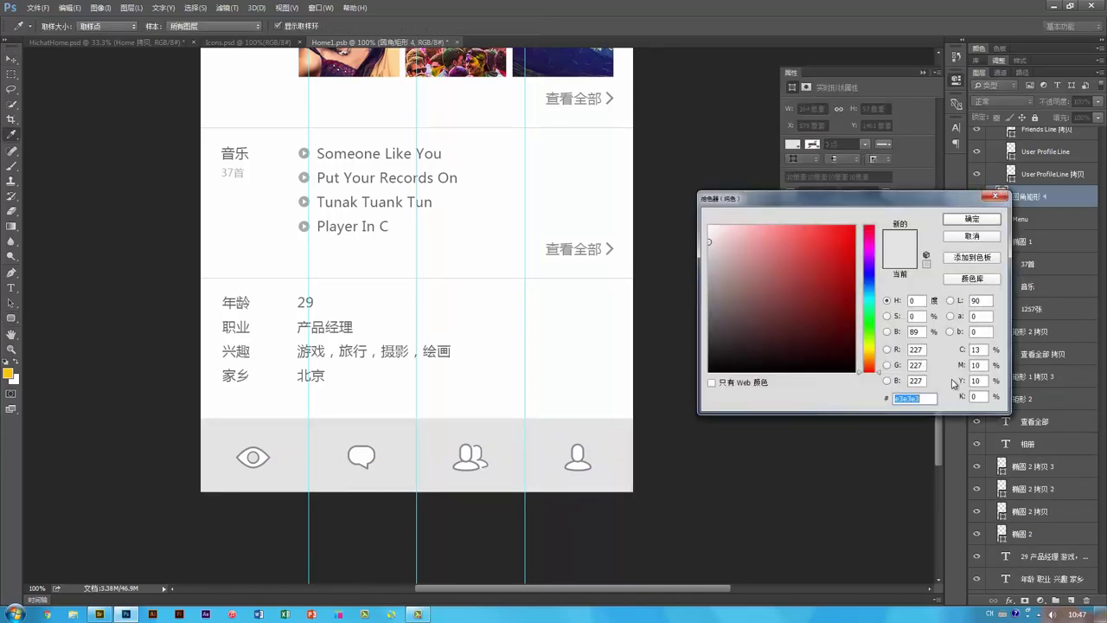
{"action": "type", "text": "666"}
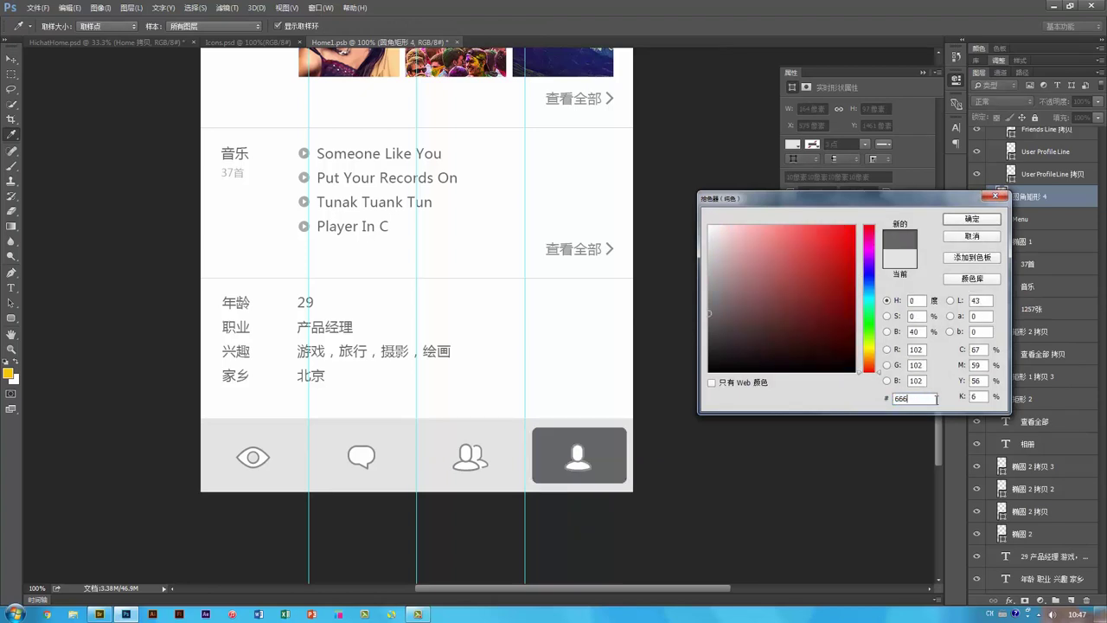
{"action": "key", "text": "Return"}
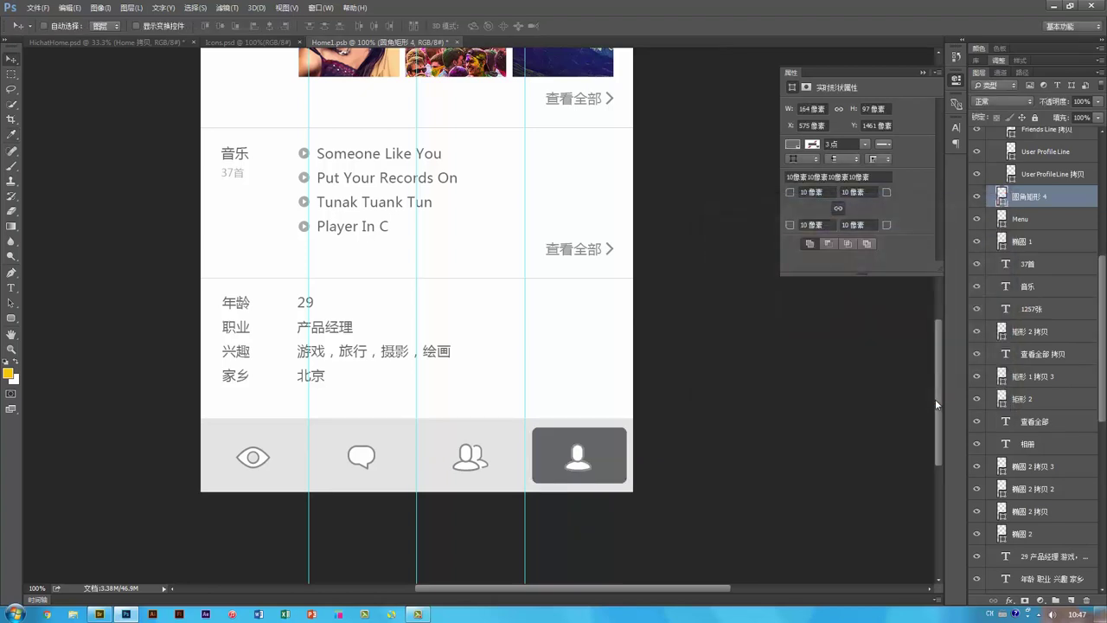
Step: Delete the profile icon's white fill layer User ProfileLine 拷贝 and set the User Profile Line colour to #ffc600
{"action": "left_click", "coordinate": [692, 403]}
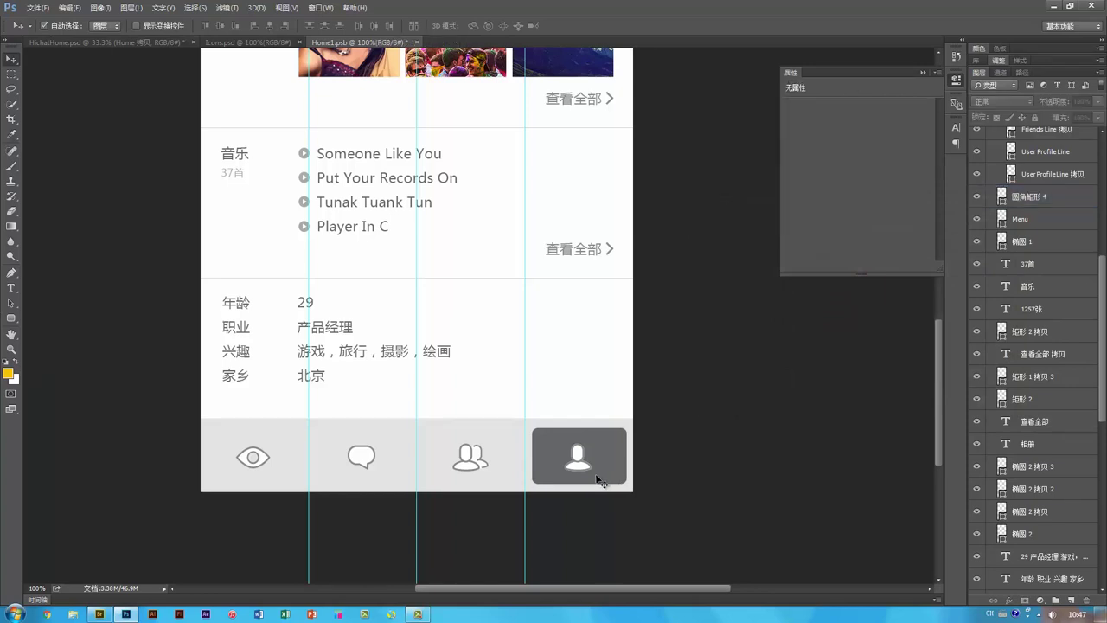
{"action": "left_click", "coordinate": [577, 458]}
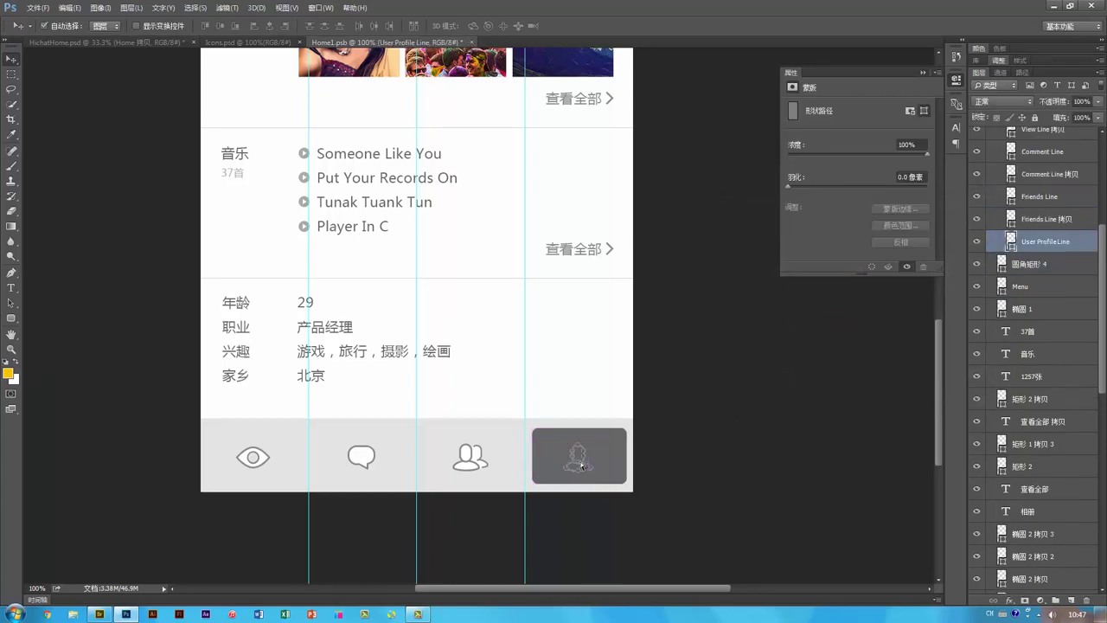
{"action": "double_click", "coordinate": [1010, 242]}
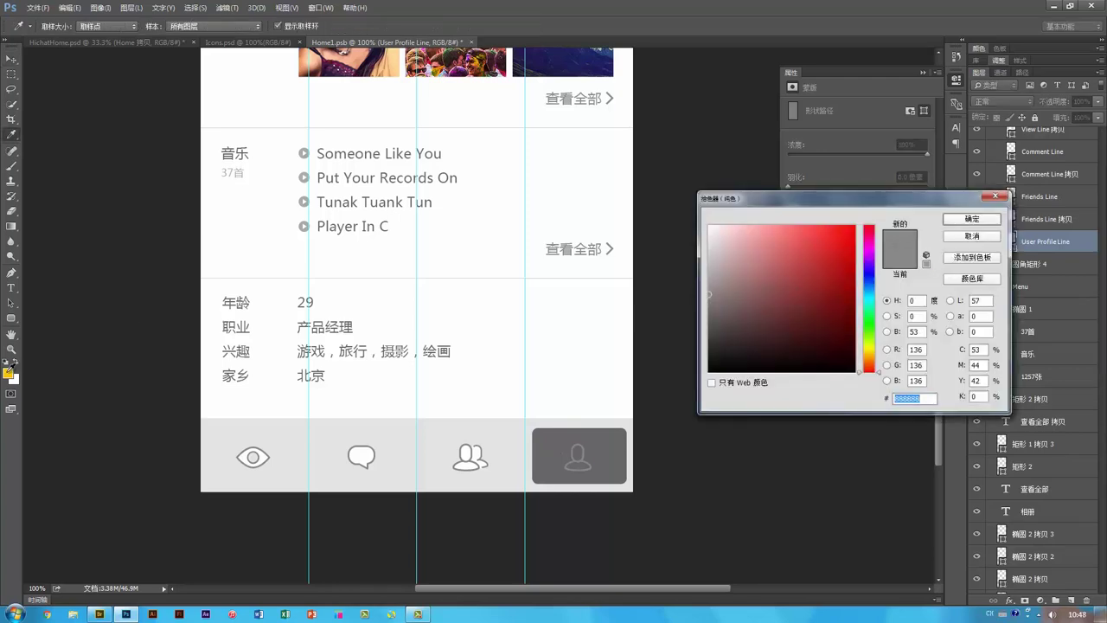
{"action": "type", "text": "ffc600"}
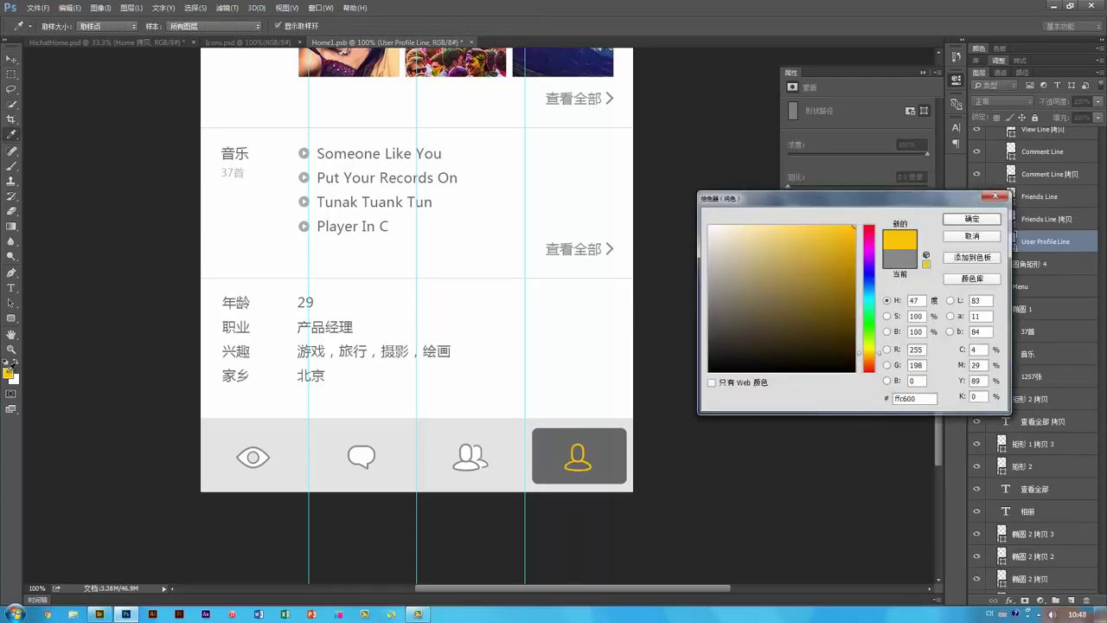
{"action": "left_click", "coordinate": [973, 219]}
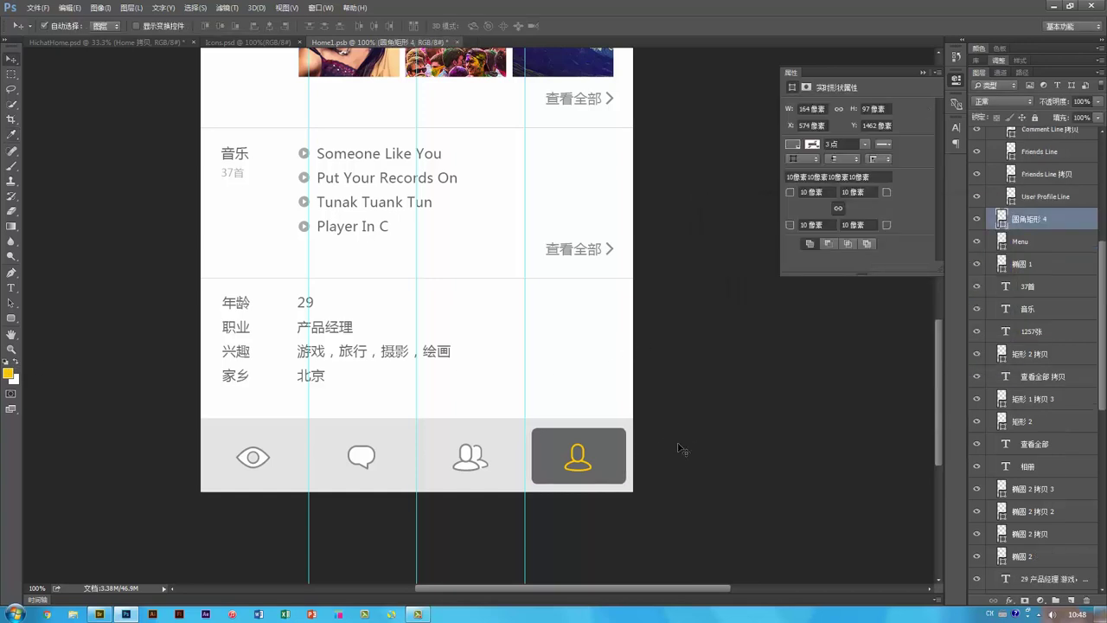
Step: Save Home1.psb, return to HichatHome.psd and compare the new active profile tab with the other screens
{"action": "left_click", "coordinate": [117, 42]}
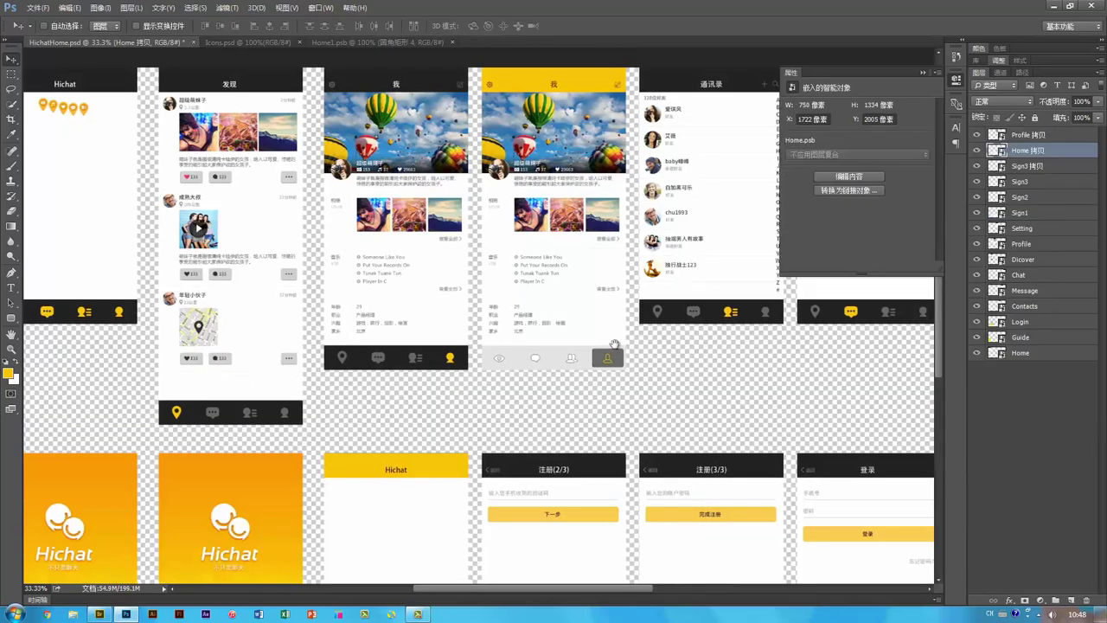
{"action": "scroll", "coordinate": [606, 381], "scroll_direction": "up", "scroll_amount": 2}
{"action": "scroll", "coordinate": [624, 441], "scroll_direction": "right", "scroll_amount": 2}
{"action": "left_click_drag", "start_coordinate": [613, 393], "coordinate": [616, 422]}
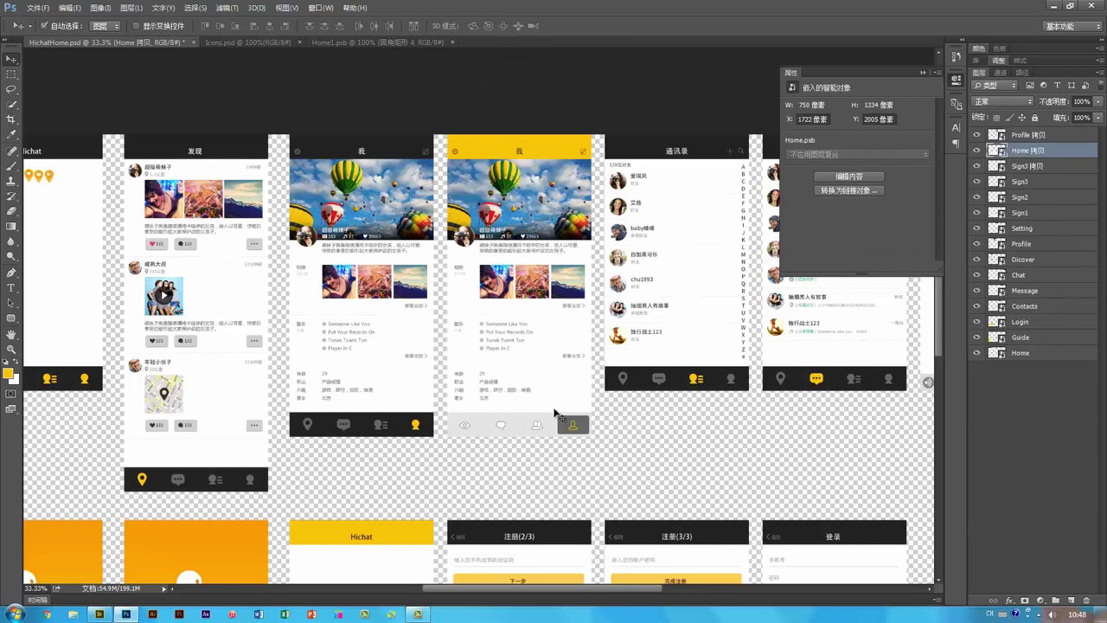
Step: Open the Profile 拷贝 smart object's contents and set the fill of the rounded rectangle behind the profile tab icon to #555555
{"action": "left_click", "coordinate": [558, 412], "text": "ctrl"}
{"action": "double_click", "coordinate": [993, 136]}
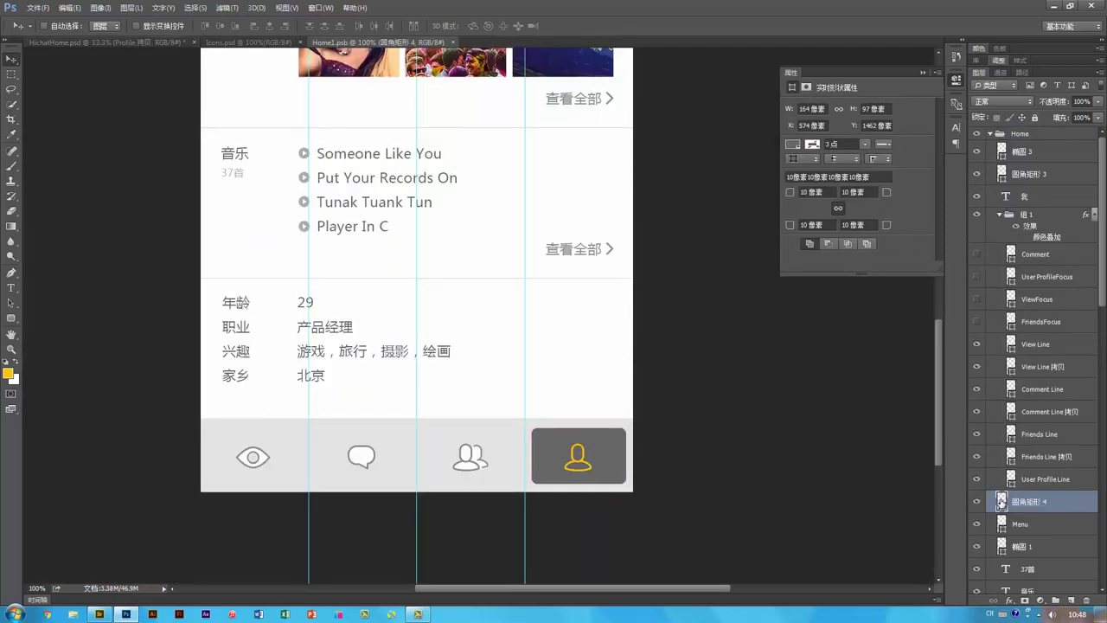
{"action": "double_click", "coordinate": [1001, 502]}
{"action": "left_click_drag", "start_coordinate": [716, 326], "coordinate": [703, 326]}
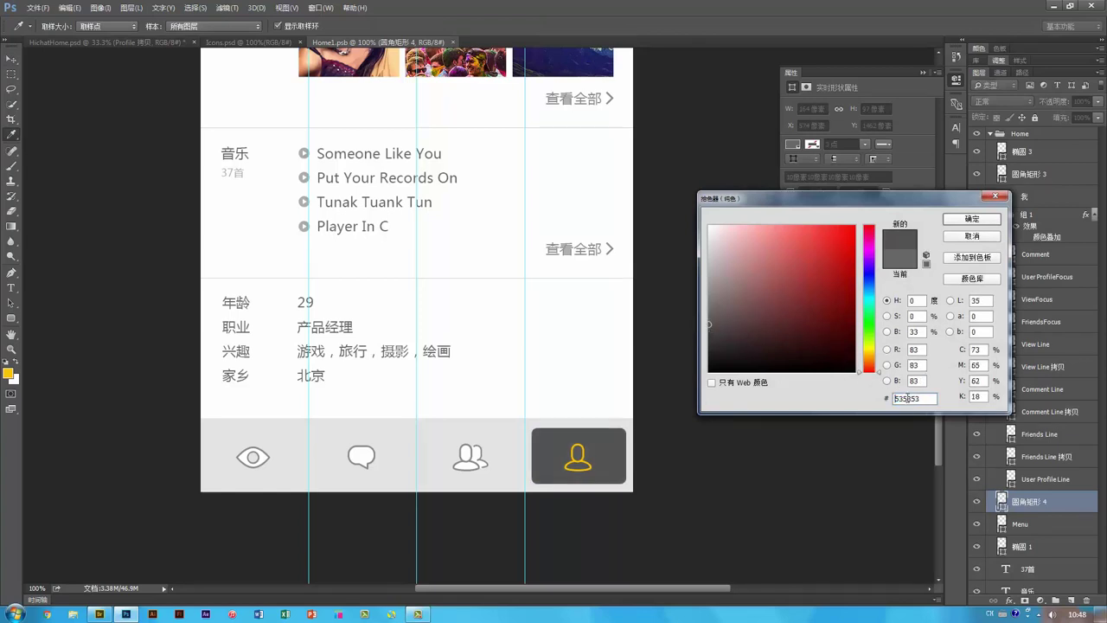
{"action": "double_click", "coordinate": [907, 398]}
{"action": "type", "text": "555555"}
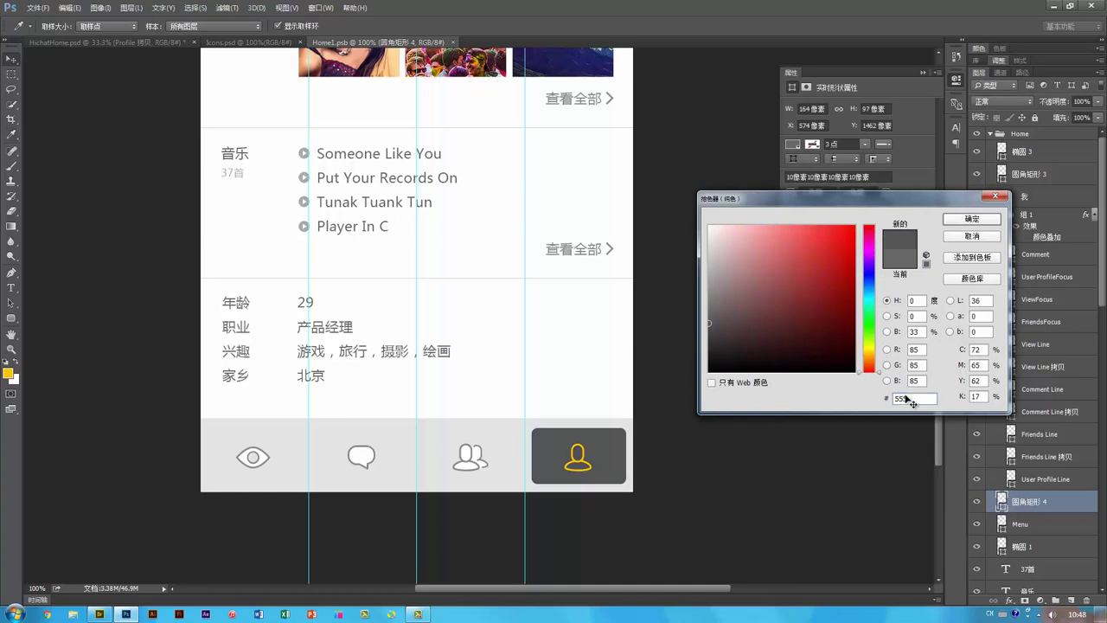
{"action": "key", "text": "Return"}
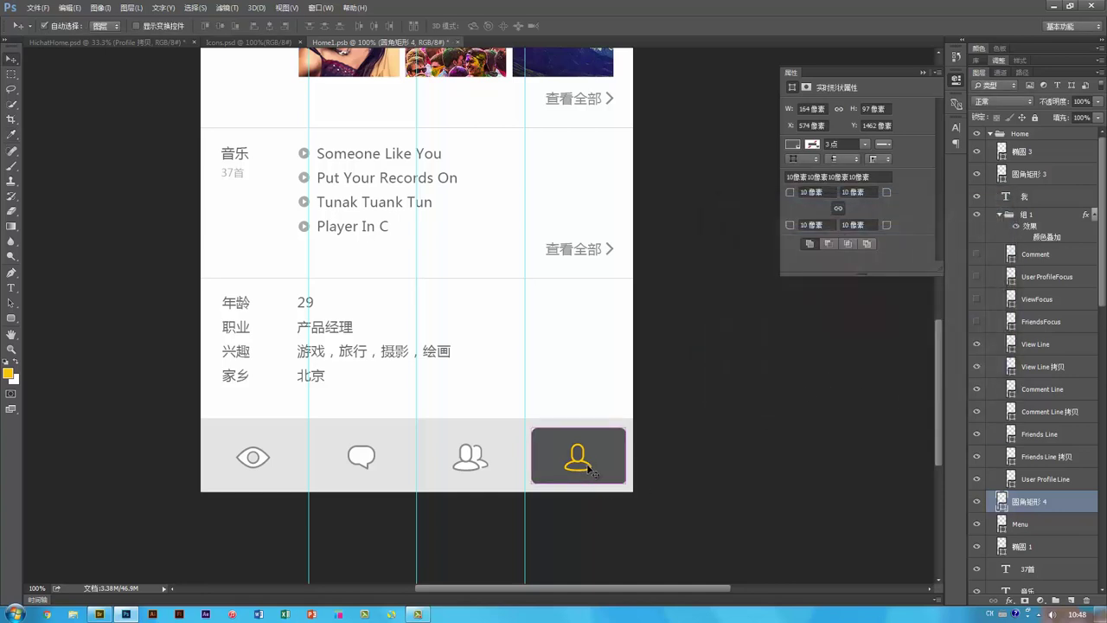
Step: Nudge the yellow User Profile Line icon two pixels to the right on its dark rounded rectangle
{"action": "left_click", "coordinate": [591, 469], "text": "ctrl"}
{"action": "key", "text": "Right"}
{"action": "key", "text": "Right"}
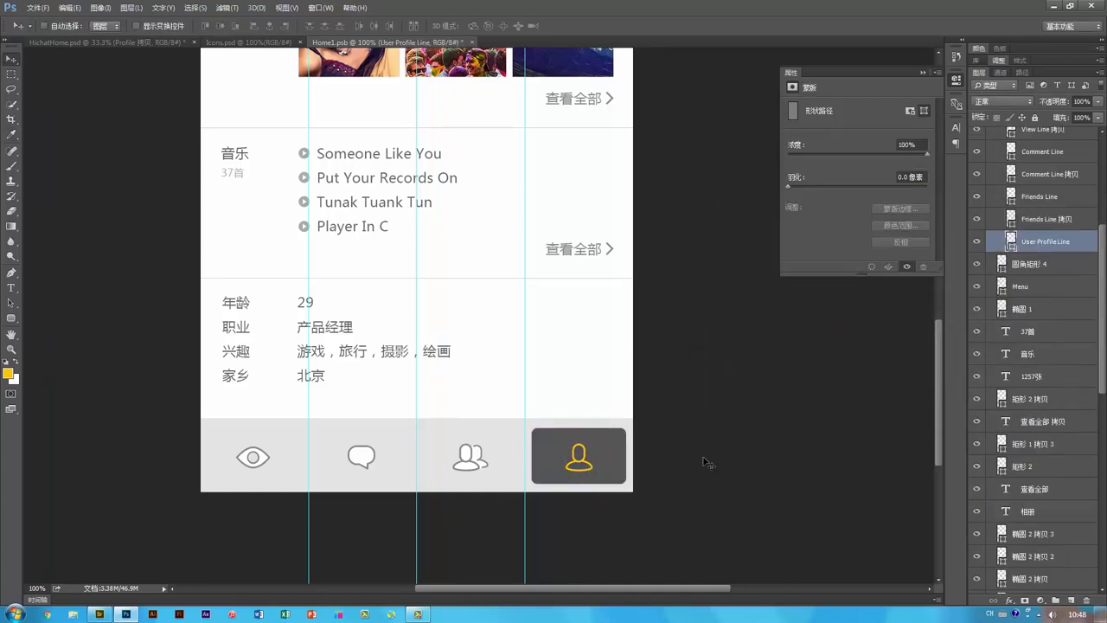
{"action": "key", "text": "ctrl+minus"}
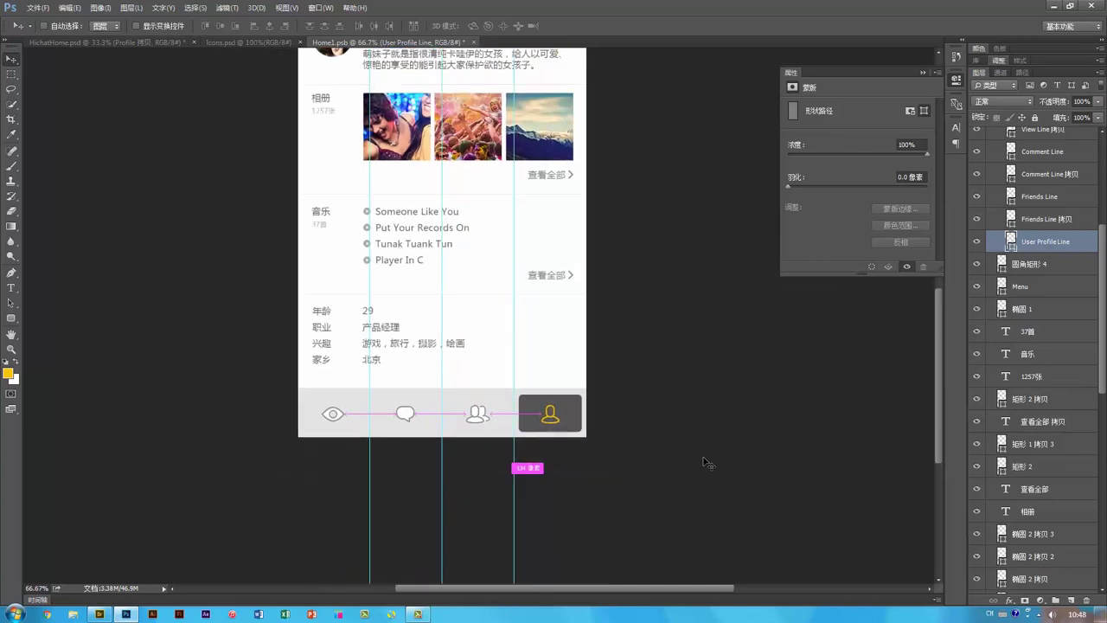
{"action": "left_click_drag", "start_coordinate": [623, 256], "coordinate": [667, 334]}
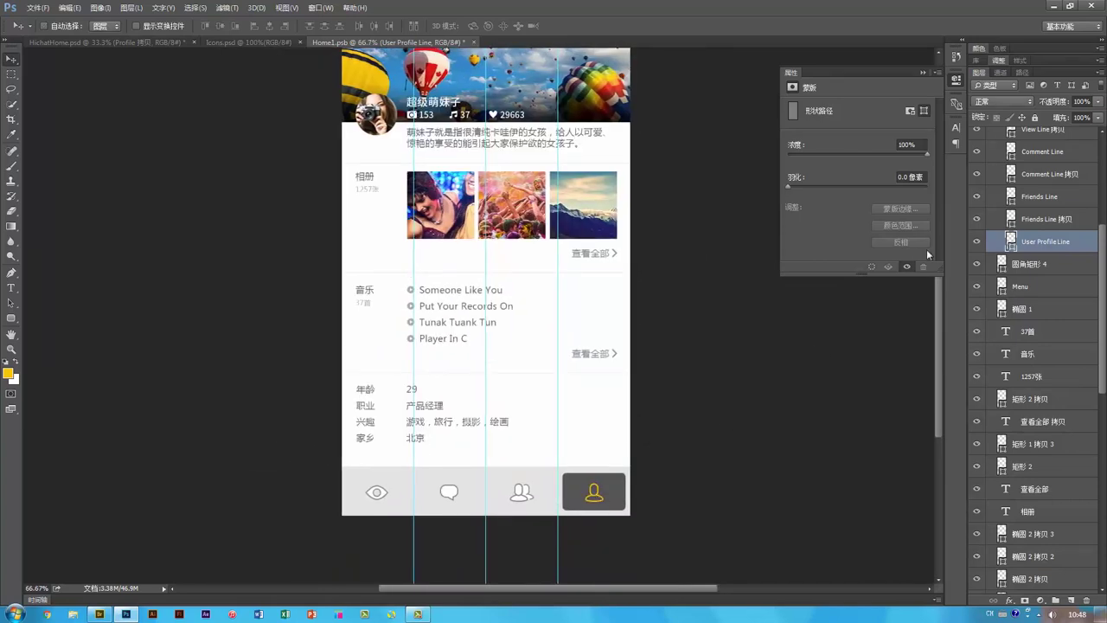
Step: Hide User Profile Line, show UserProfileFocus in the tab bar instead, and check the result in HichatHome.psd
{"action": "scroll", "coordinate": [1043, 290], "scroll_direction": "up", "scroll_amount": 5}
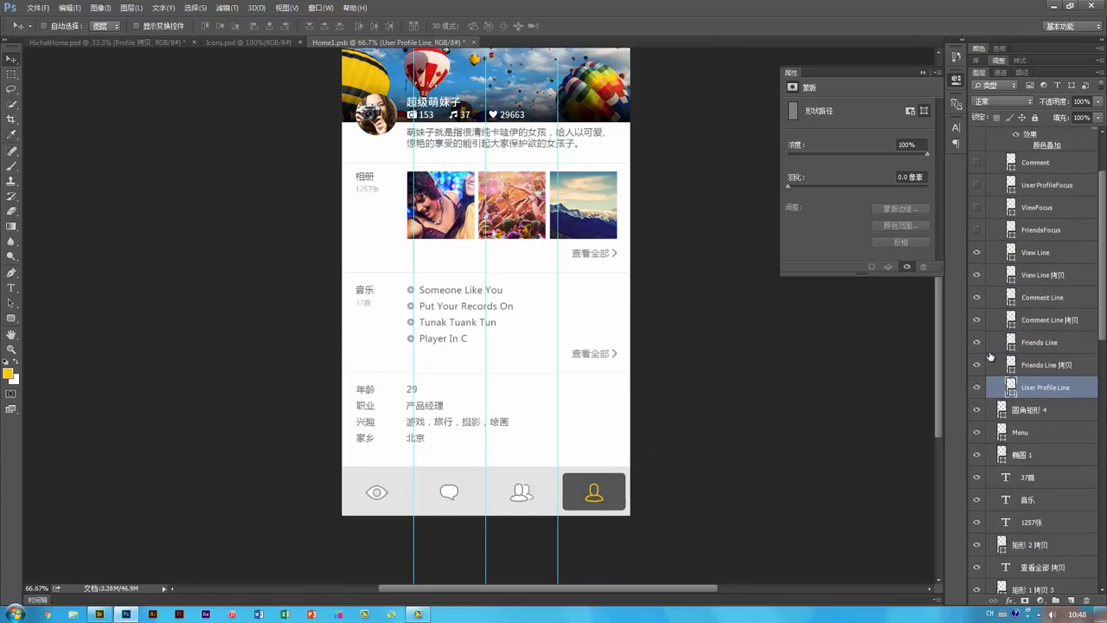
{"action": "left_click", "coordinate": [976, 388]}
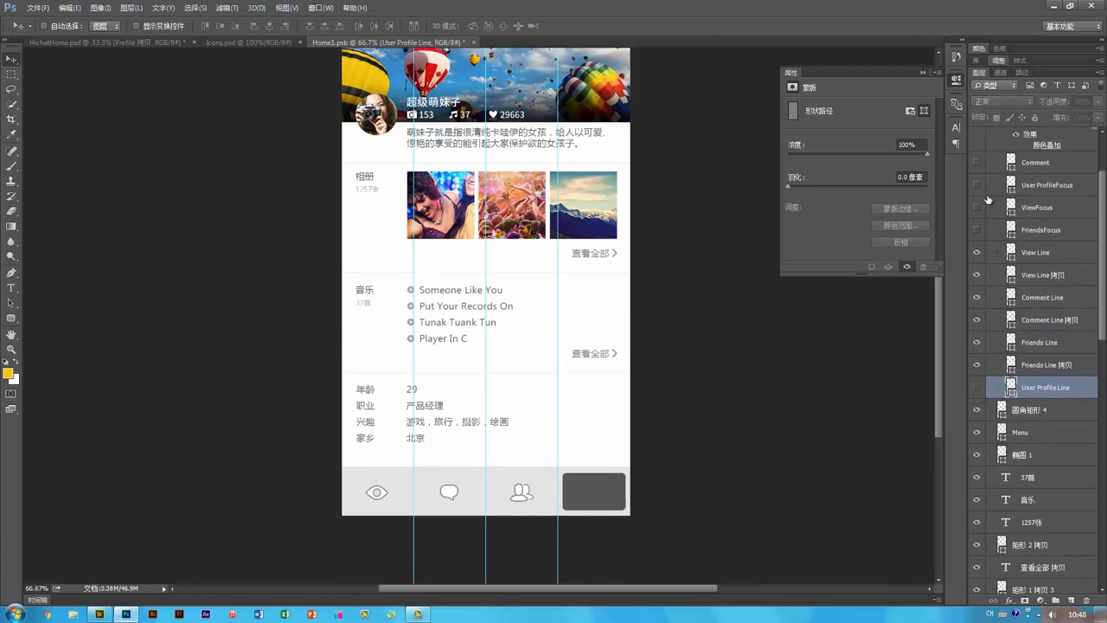
{"action": "left_click", "coordinate": [976, 185]}
{"action": "left_click", "coordinate": [123, 44]}
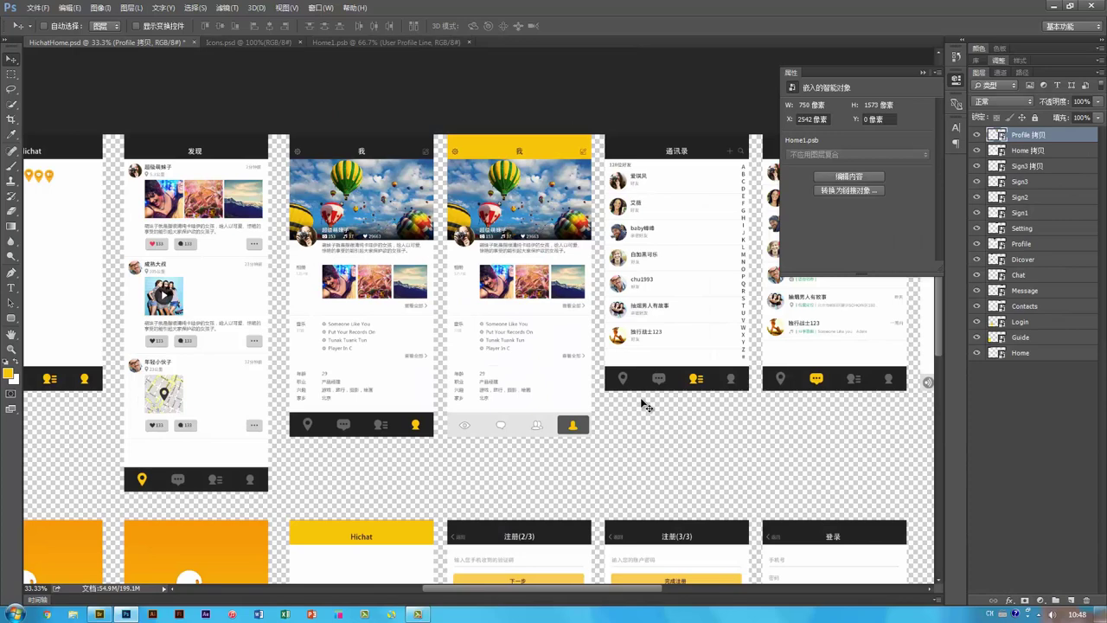
{"action": "key", "text": "ctrl+plus"}
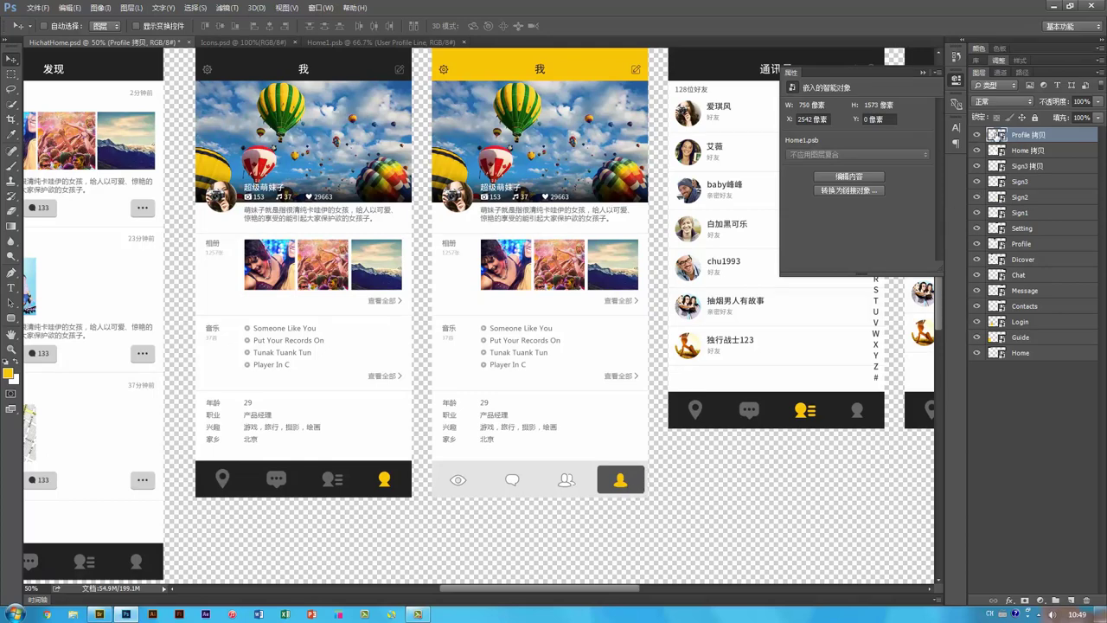
Step: Reopen the Profile 拷贝 contents, show User Profile Line again and hide UserProfileFocus
{"action": "double_click", "coordinate": [997, 136]}
{"action": "left_click", "coordinate": [981, 480]}
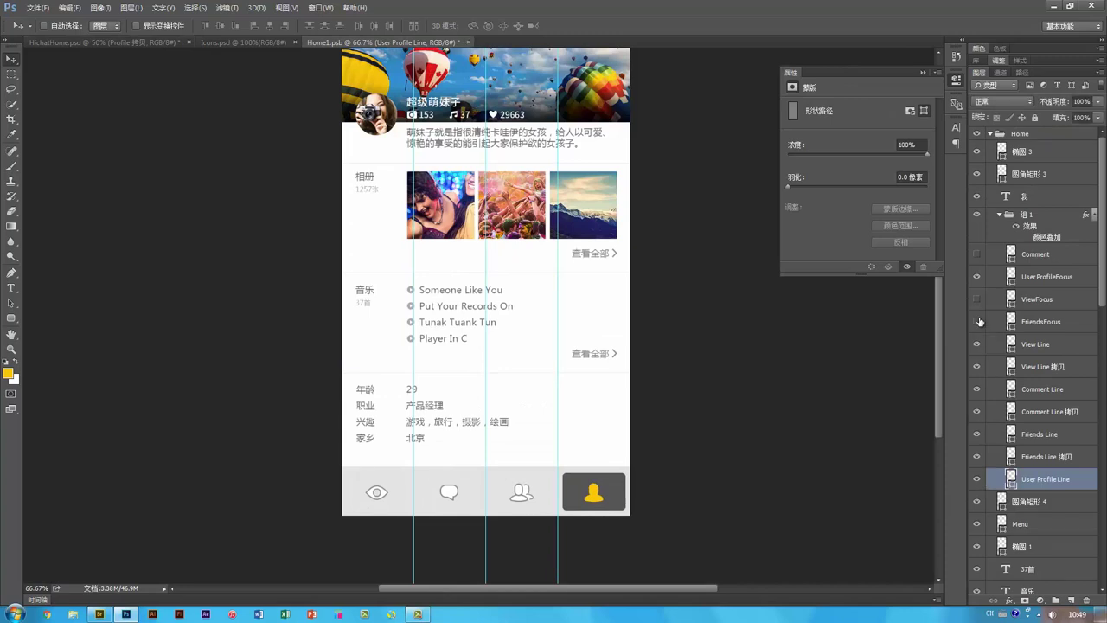
{"action": "left_click", "coordinate": [977, 278]}
Step: Delete the old camera, music note and heart icons beside the counts in the profile header
{"action": "left_click_drag", "start_coordinate": [601, 300], "coordinate": [591, 356]}
{"action": "left_click_drag", "start_coordinate": [399, 247], "coordinate": [397, 309]}
{"action": "key", "text": "ctrl+plus"}
{"action": "key", "text": "ctrl+plus"}
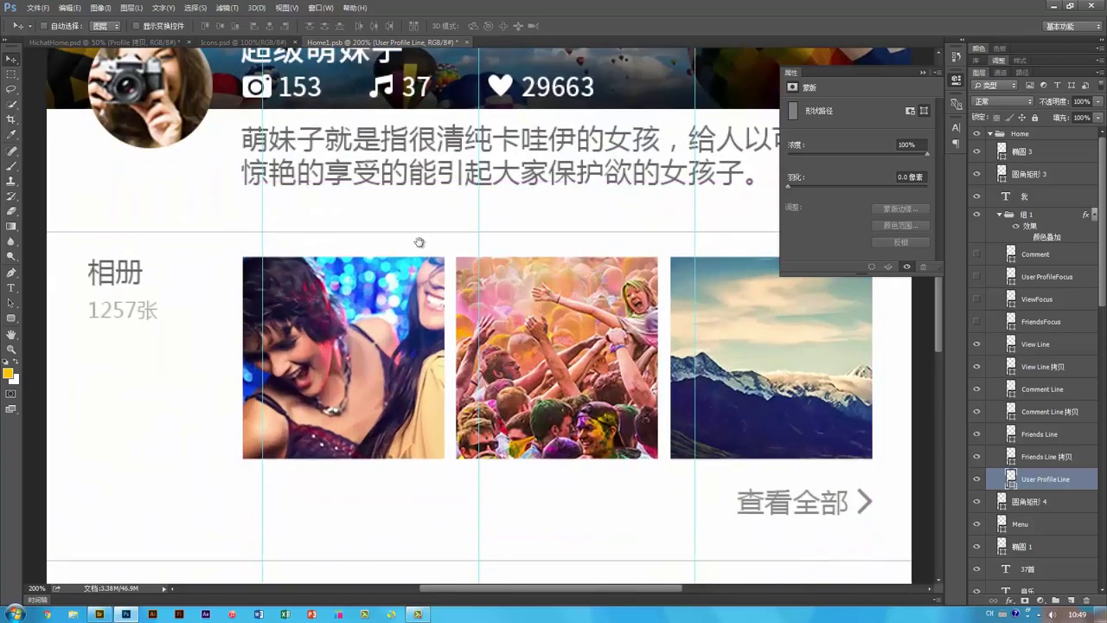
{"action": "left_click_drag", "start_coordinate": [420, 243], "coordinate": [485, 413]}
{"action": "left_click", "coordinate": [324, 305]}
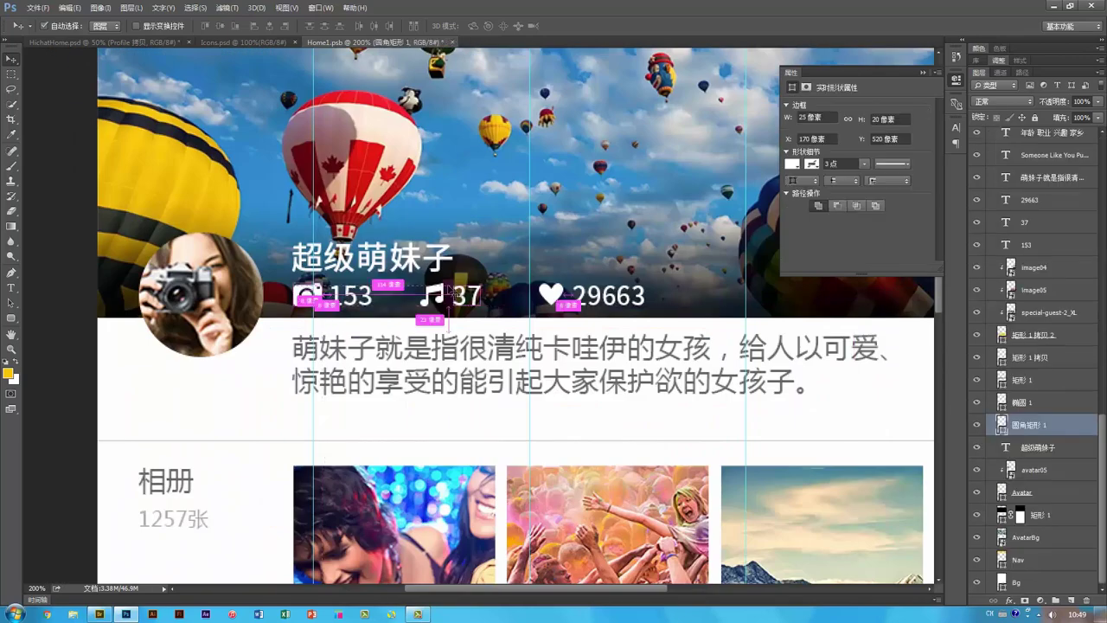
{"action": "left_click", "coordinate": [440, 294], "text": "shift"}
{"action": "left_click", "coordinate": [556, 297], "text": "shift"}
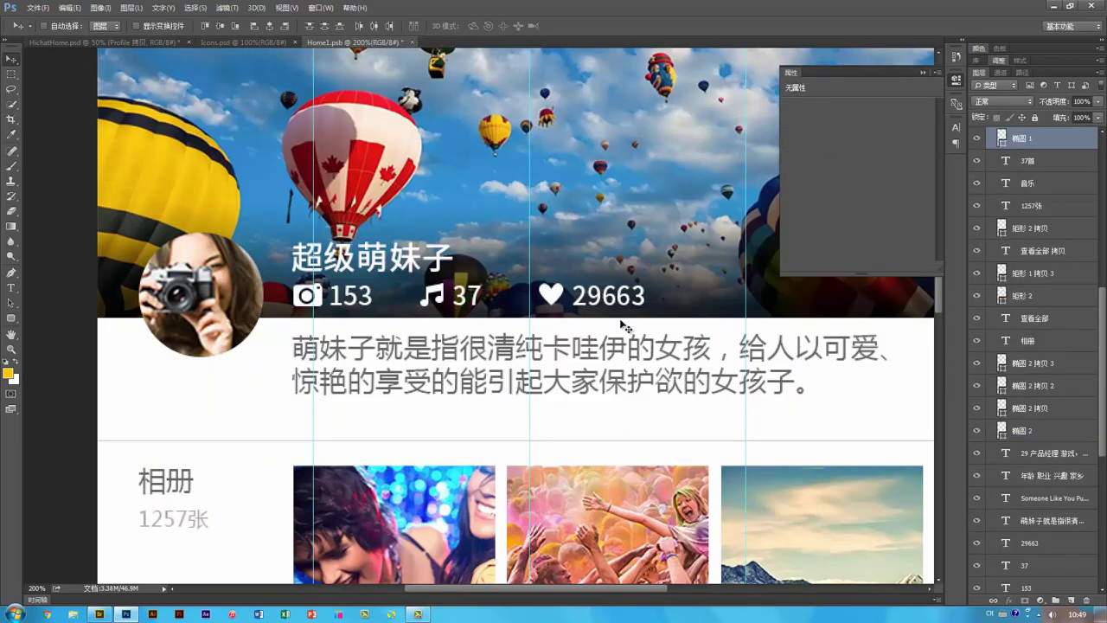
{"action": "key", "text": "Delete"}
Step: Copy the filled photo, music and like icons from Icons.psd into the profile header in Home1.psb
{"action": "left_click", "coordinate": [276, 44]}
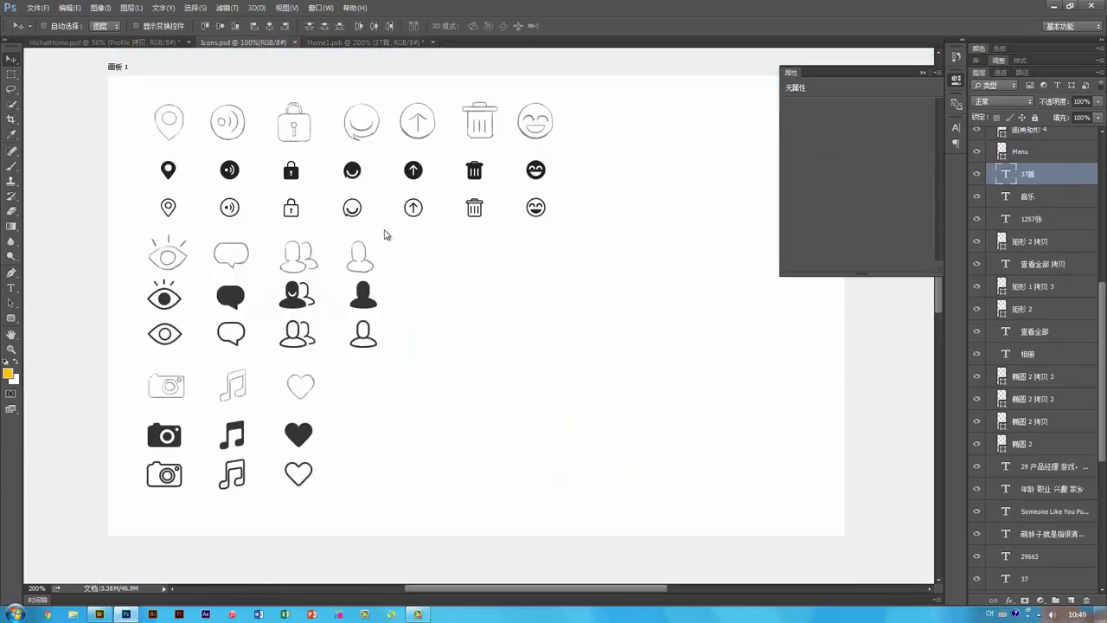
{"action": "left_click", "coordinate": [165, 435]}
{"action": "left_click", "coordinate": [232, 436], "text": "shift"}
{"action": "left_click", "coordinate": [297, 437], "text": "shift"}
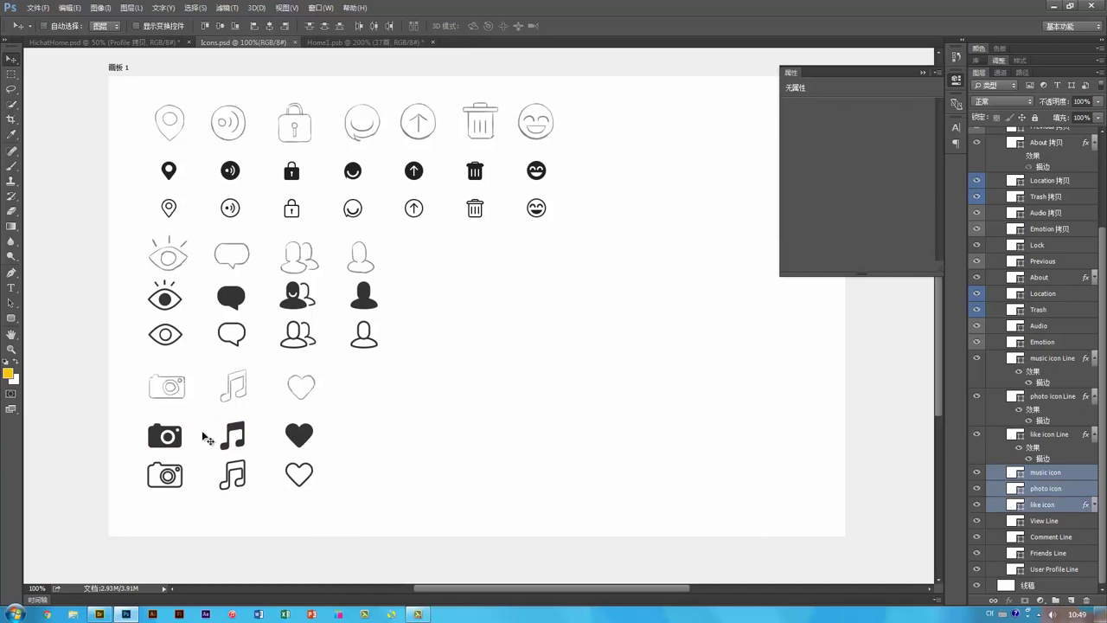
{"action": "left_click_drag", "start_coordinate": [205, 439], "coordinate": [438, 284]}
Step: Scale the photo icon down, place it just before the 153 count, and set its fill to #ffffff
{"action": "left_click", "coordinate": [353, 298], "text": "ctrl"}
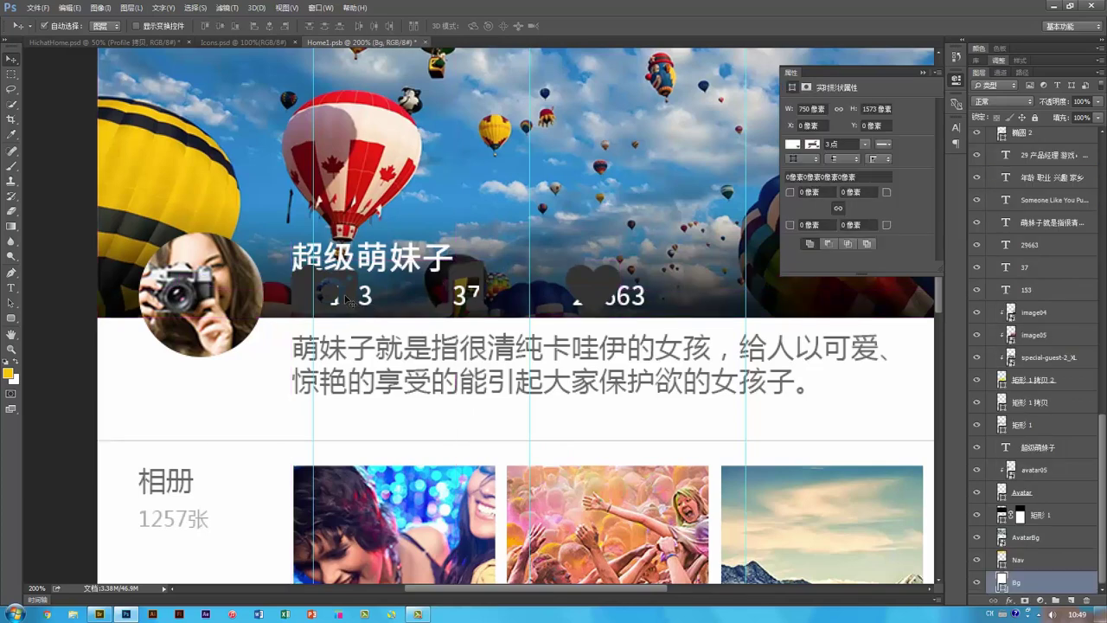
{"action": "key", "text": "ctrl+t"}
{"action": "left_click_drag", "start_coordinate": [358, 266], "coordinate": [321, 293]}
{"action": "key", "text": "Return"}
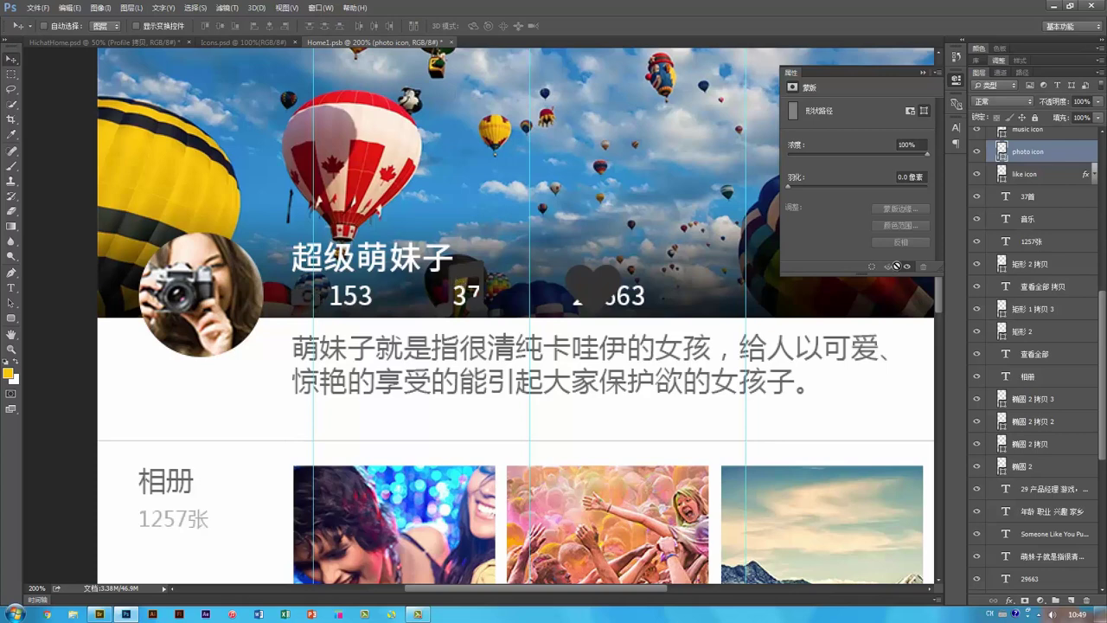
{"action": "double_click", "coordinate": [1003, 153]}
{"action": "type", "text": "ffffff"}
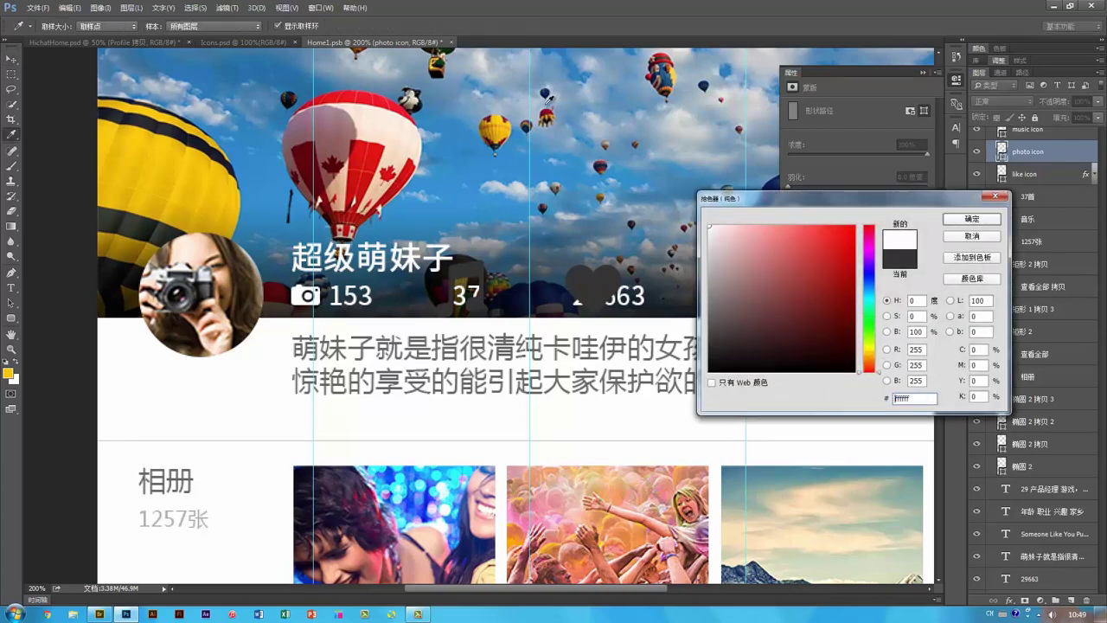
{"action": "key", "text": "Return"}
Step: Scale the music icon down, place it just before the 37 count, and set its fill to #ffffff
{"action": "left_click_drag", "start_coordinate": [472, 275], "coordinate": [446, 277]}
{"action": "key", "text": "ctrl+t"}
{"action": "key", "text": "Return"}
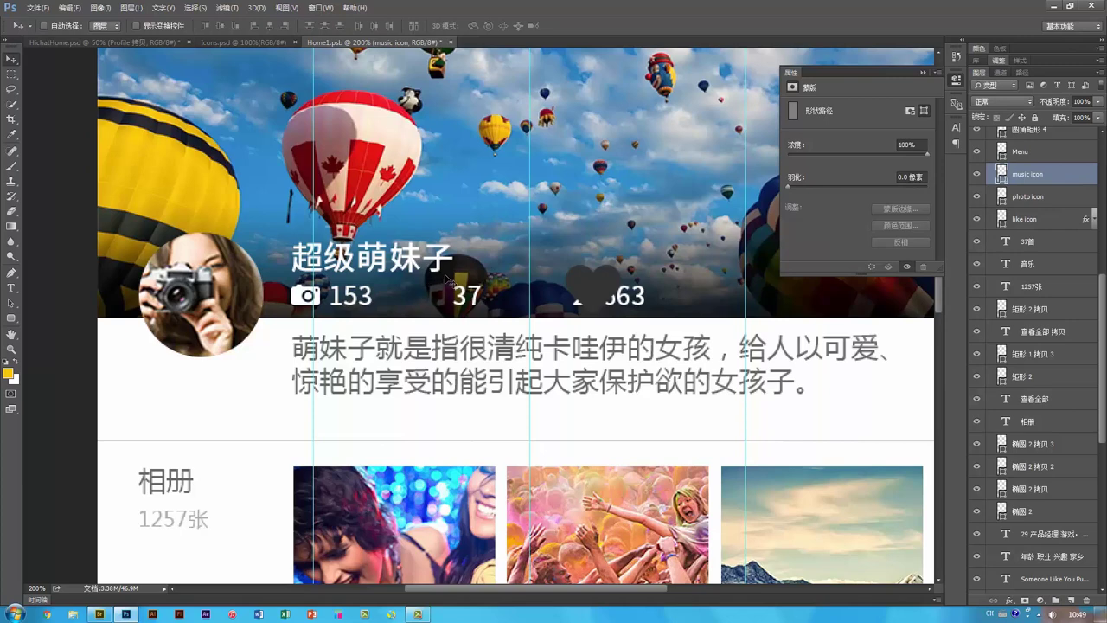
{"action": "double_click", "coordinate": [1002, 172]}
{"action": "left_click", "coordinate": [579, 99]}
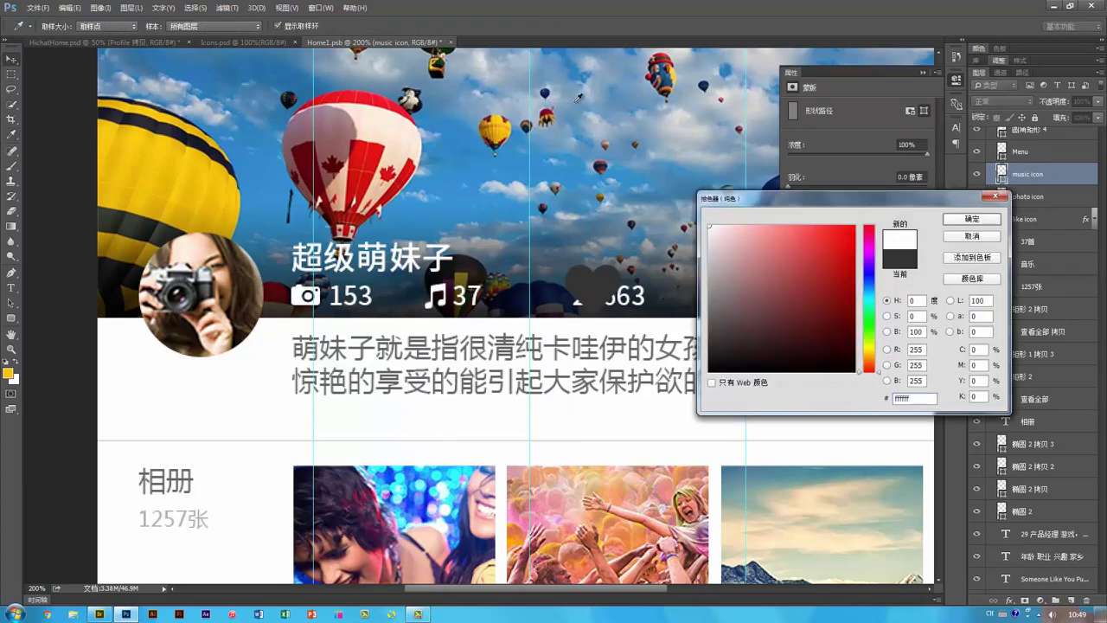
{"action": "key", "text": "Return"}
Step: Scale the like icon down, place it just before the 29663 count, and fill it with the music icon's white
{"action": "left_click_drag", "start_coordinate": [605, 273], "coordinate": [551, 292]}
{"action": "key", "text": "ctrl+t"}
{"action": "key", "text": "Return"}
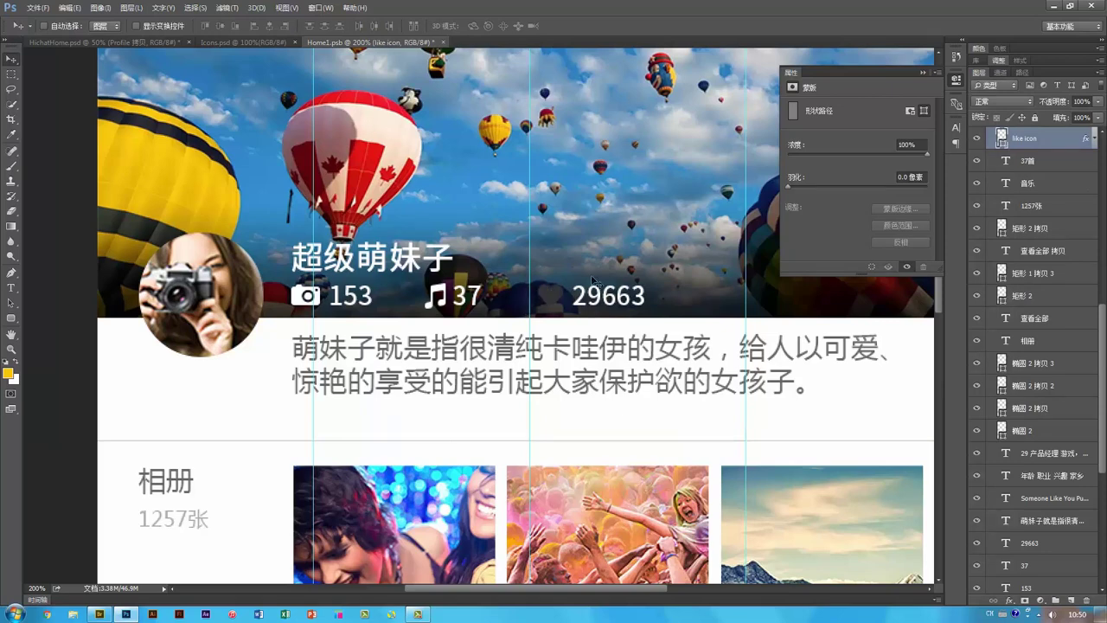
{"action": "double_click", "coordinate": [1001, 139]}
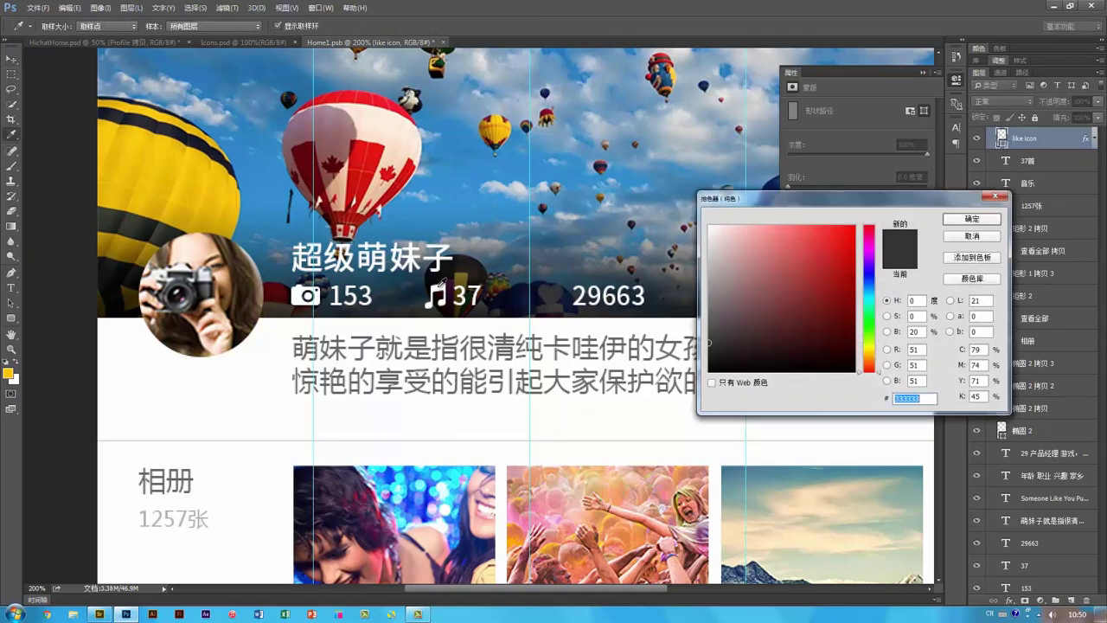
{"action": "left_click", "coordinate": [440, 283]}
{"action": "key", "text": "Return"}
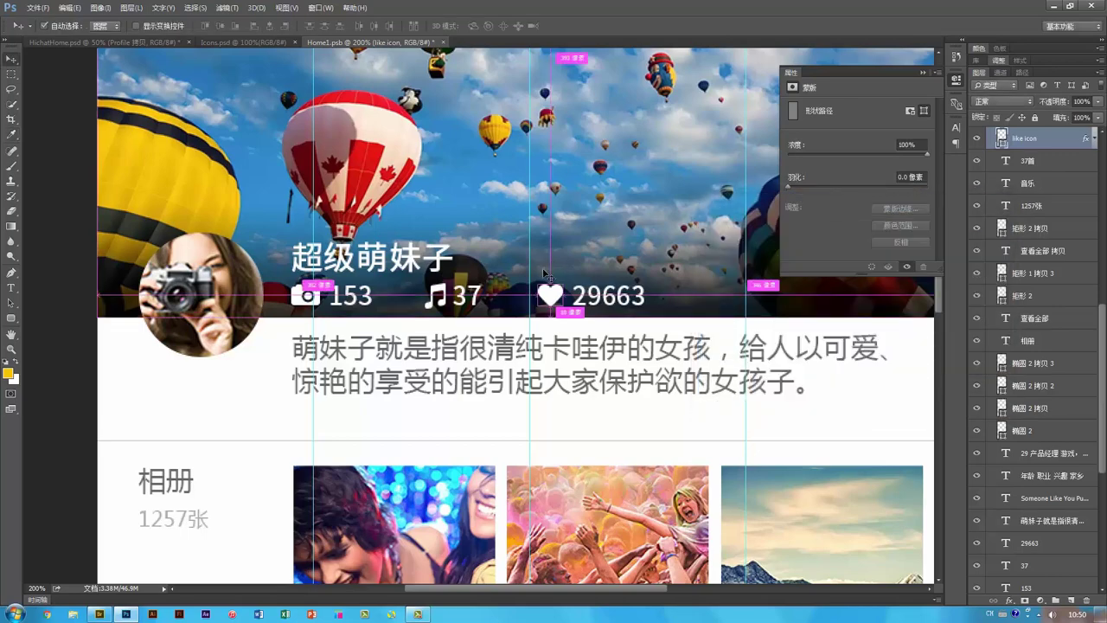
Step: Review the lower part of the profile screen, save and close Home1.psb, and return to HichatHome.psd
{"action": "key", "text": "ctrl+minus"}
{"action": "scroll", "coordinate": [583, 299], "scroll_direction": "down", "scroll_amount": 4}
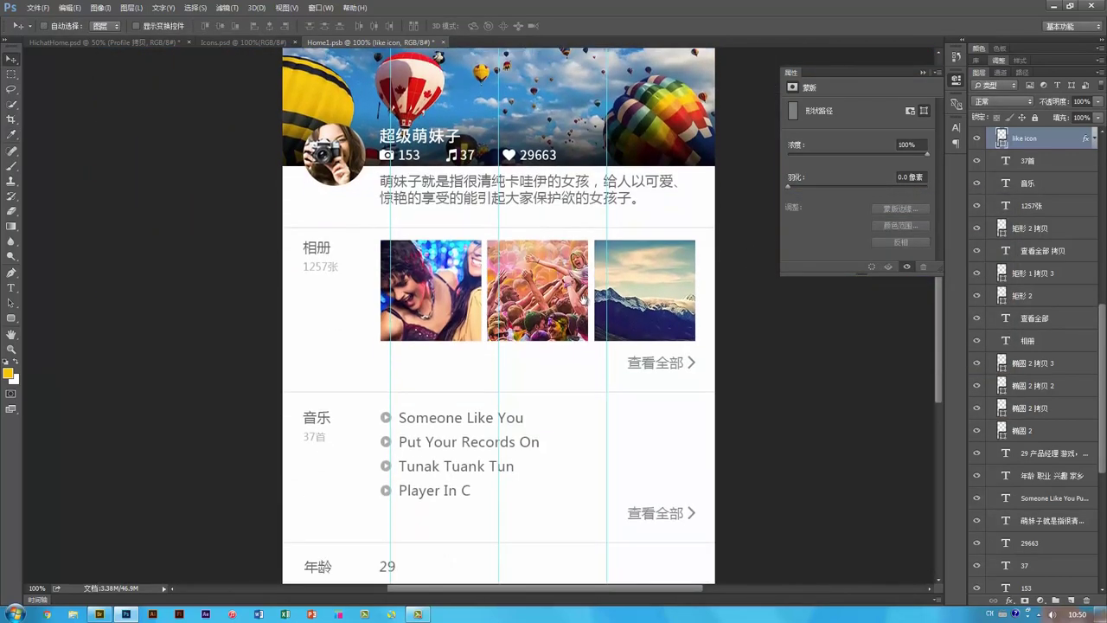
{"action": "scroll", "coordinate": [578, 305], "scroll_direction": "down", "scroll_amount": 5}
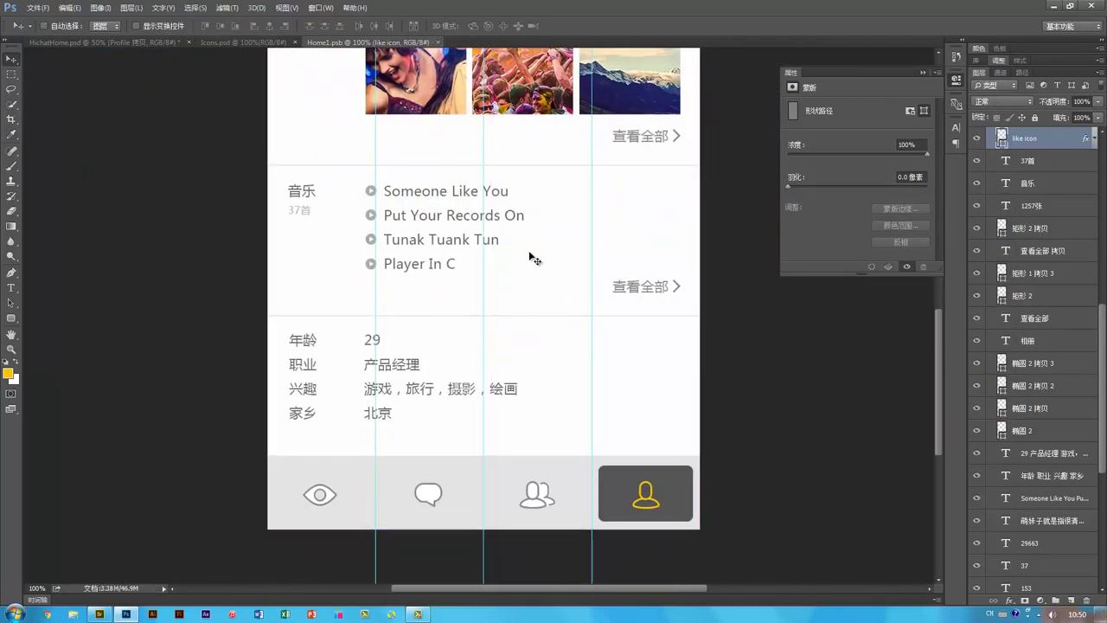
{"action": "key", "text": "ctrl+w"}
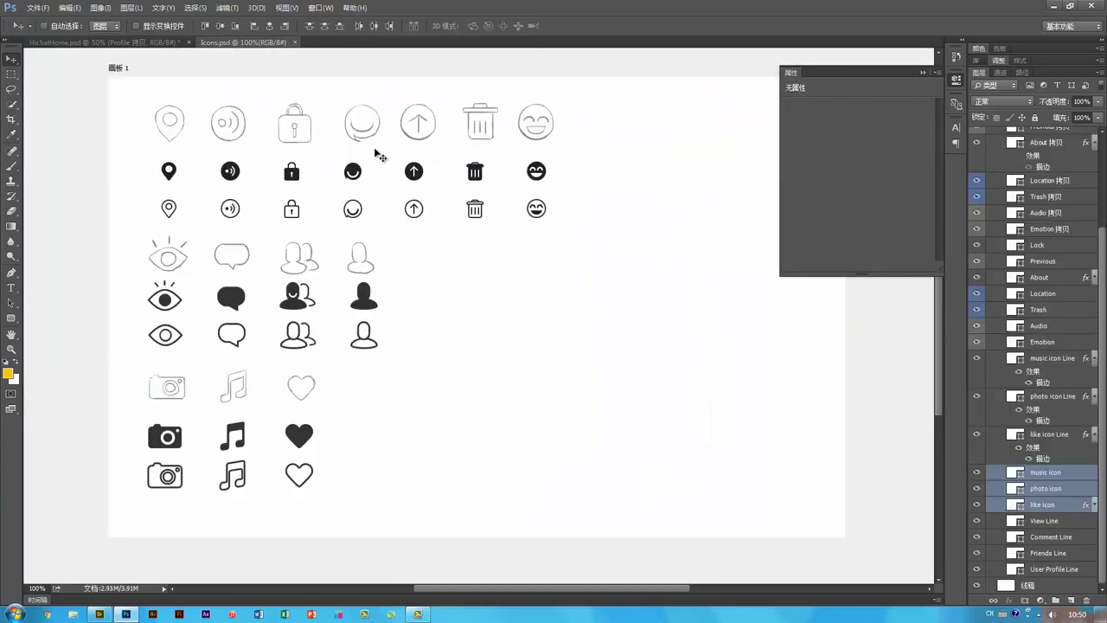
{"action": "left_click", "coordinate": [165, 42]}
Step: Compare the revised yellow profile screen with the original dark version and the neighbouring app screens
{"action": "left_click_drag", "start_coordinate": [424, 312], "coordinate": [555, 386]}
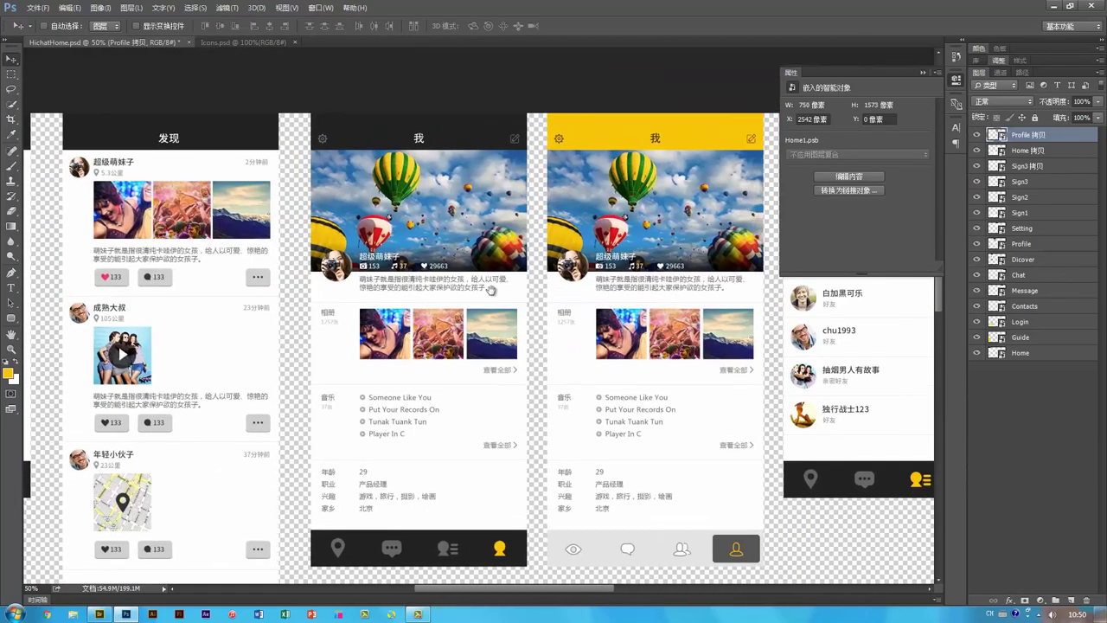
{"action": "left_click_drag", "start_coordinate": [610, 345], "coordinate": [551, 276]}
{"action": "left_click", "coordinate": [957, 79]}
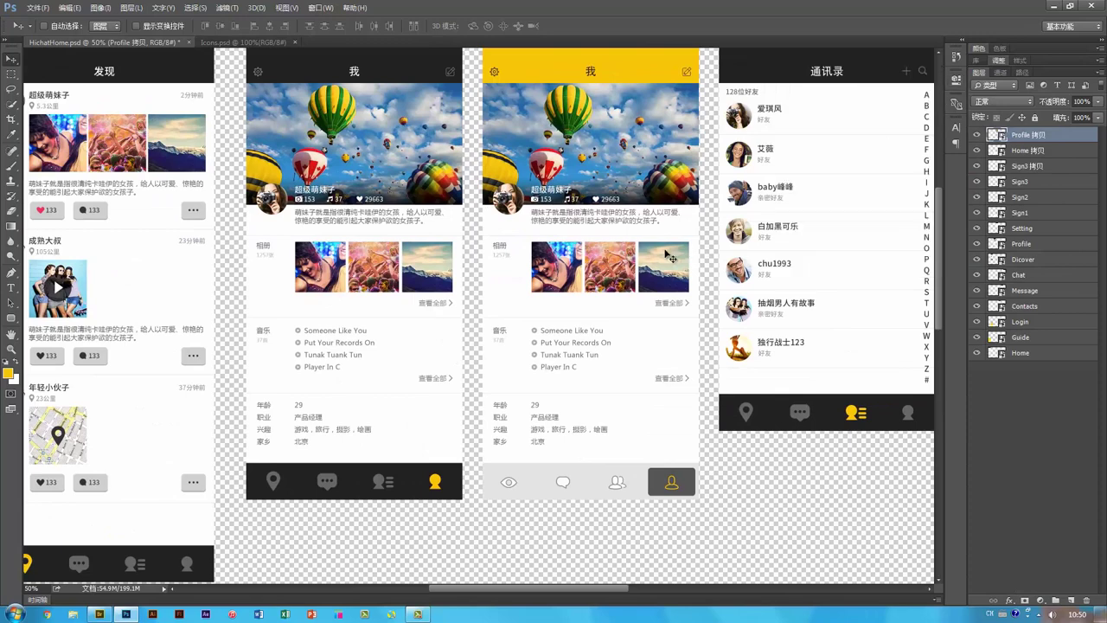
{"action": "left_click_drag", "start_coordinate": [711, 288], "coordinate": [715, 321]}
{"action": "key", "text": "ctrl+minus"}
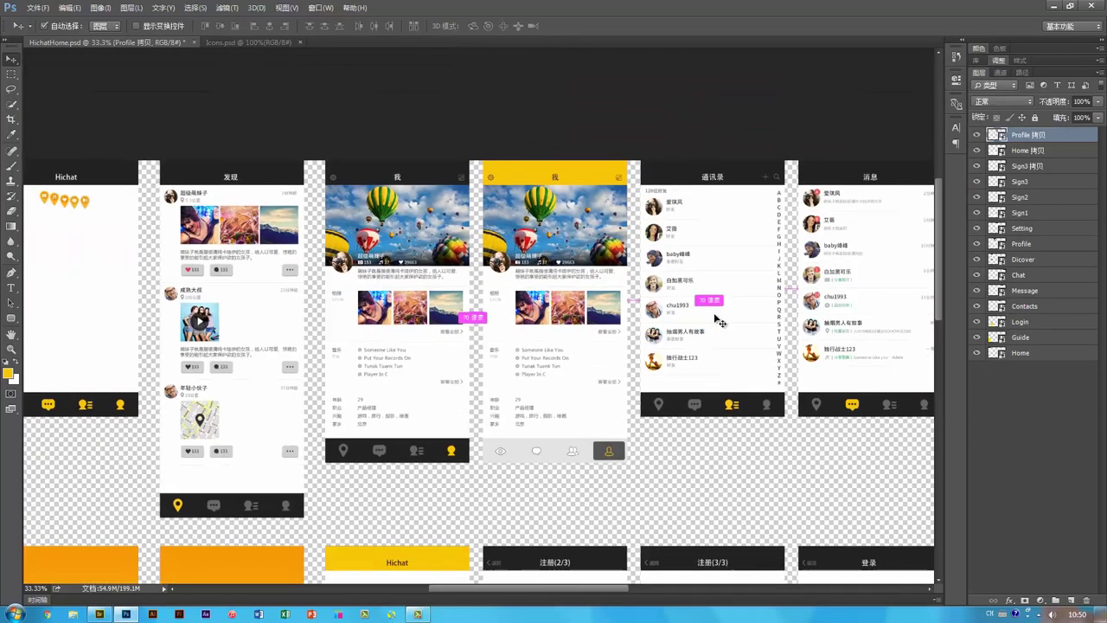
{"action": "left_click_drag", "start_coordinate": [614, 378], "coordinate": [621, 337]}
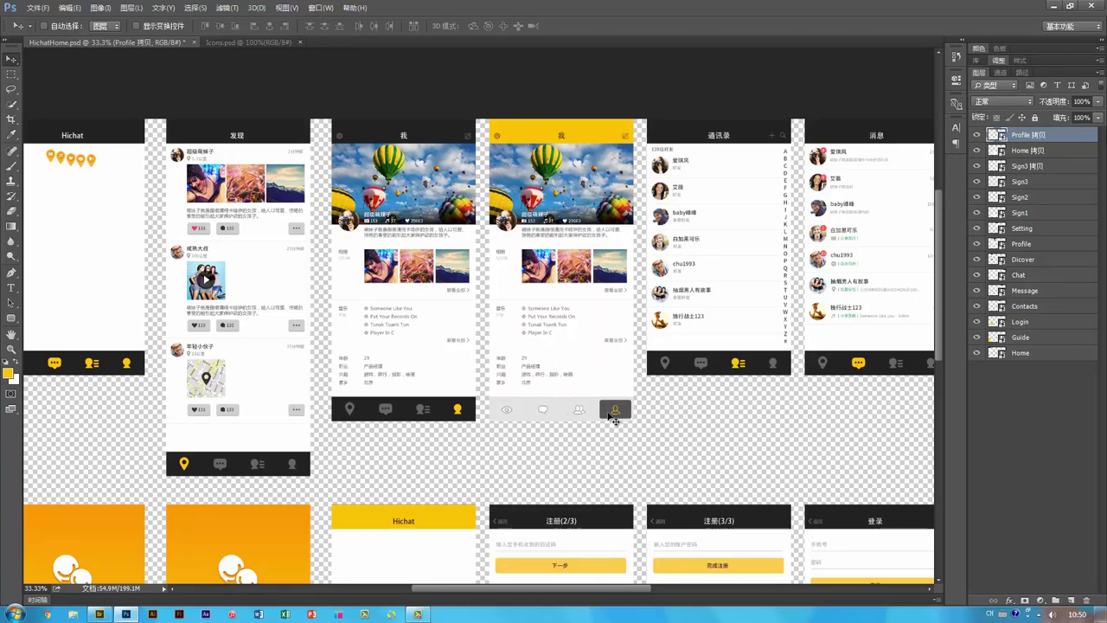
{"action": "left_click_drag", "start_coordinate": [653, 442], "coordinate": [609, 418]}
{"action": "left_click_drag", "start_coordinate": [696, 415], "coordinate": [611, 421]}
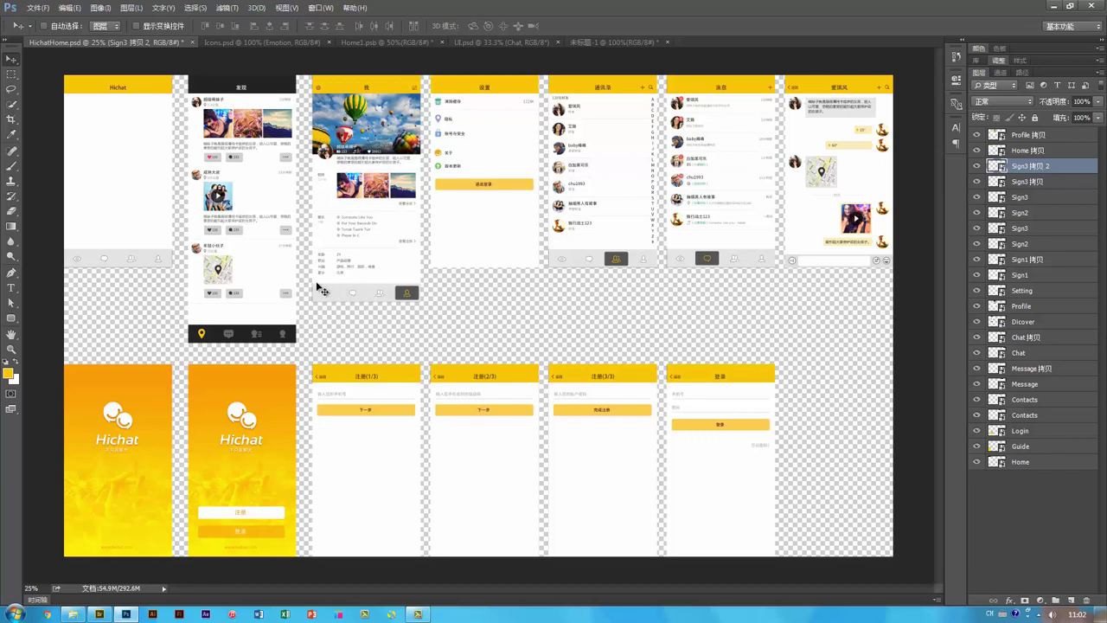
Step: Create an independent smart object copy of the Dicover layer and open the copy's contents for editing
{"action": "left_click", "coordinate": [238, 233], "text": "ctrl"}
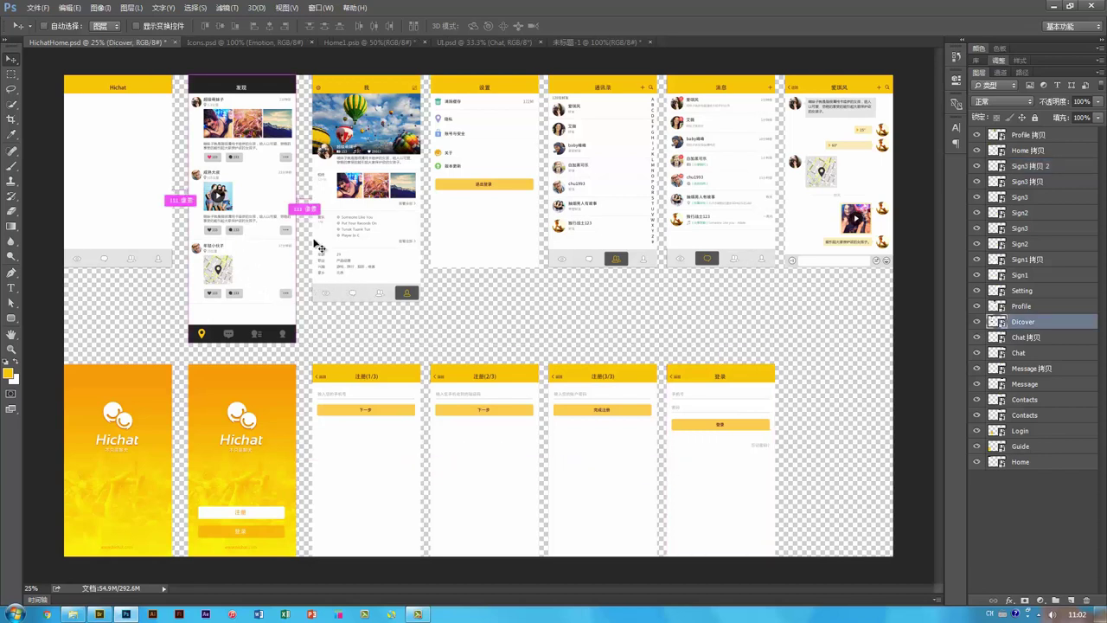
{"action": "right_click", "coordinate": [1049, 322]}
{"action": "left_click", "coordinate": [1024, 171]}
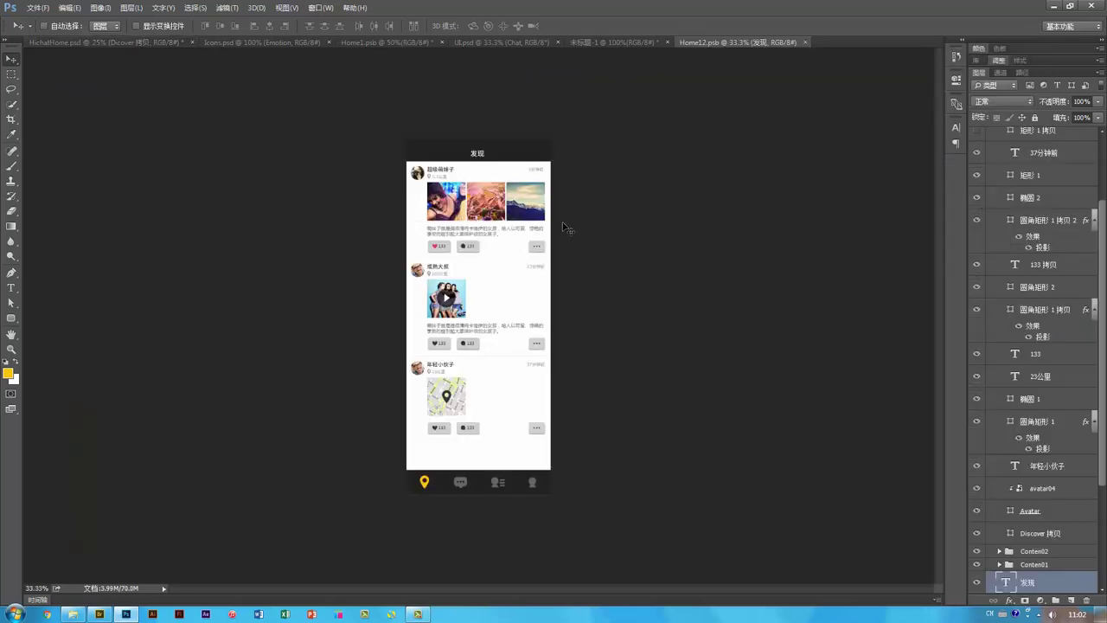
Step: Fill the Discover screen's navigation bar with the yellow foreground colour and change the 发现 title text to dark grey
{"action": "key", "text": "ctrl+1"}
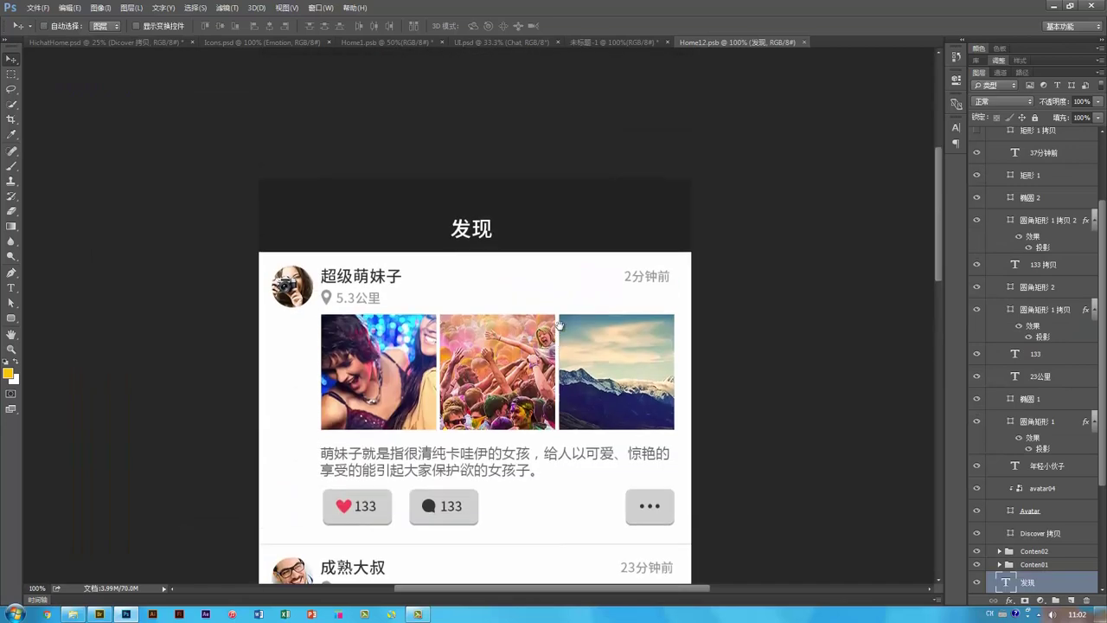
{"action": "left_click", "coordinate": [578, 227]}
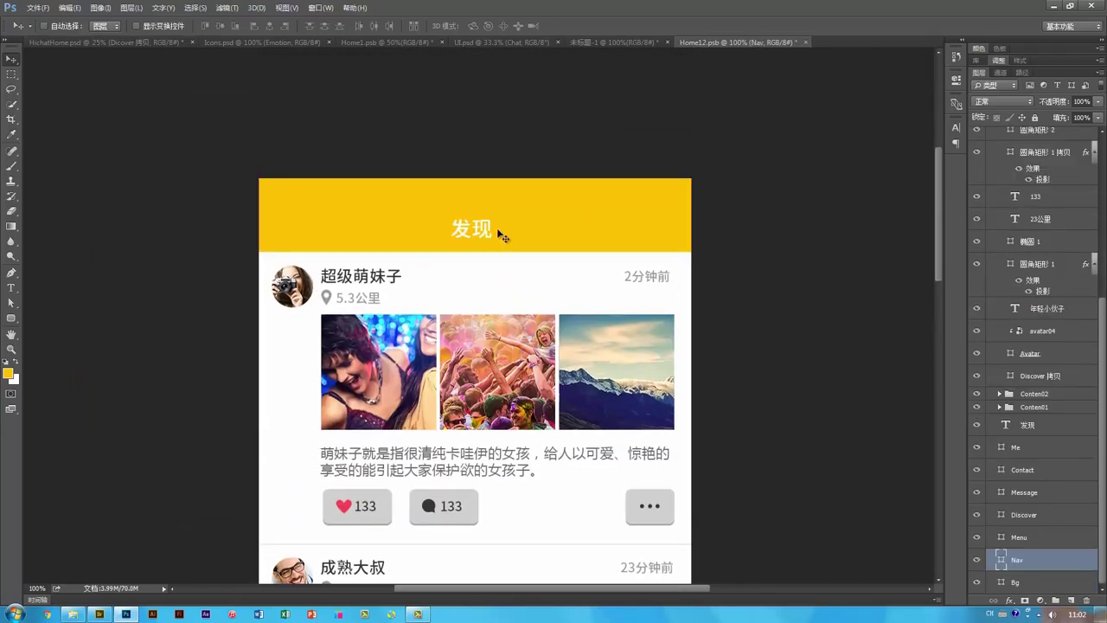
{"action": "left_click", "coordinate": [487, 229]}
{"action": "key", "text": "t"}
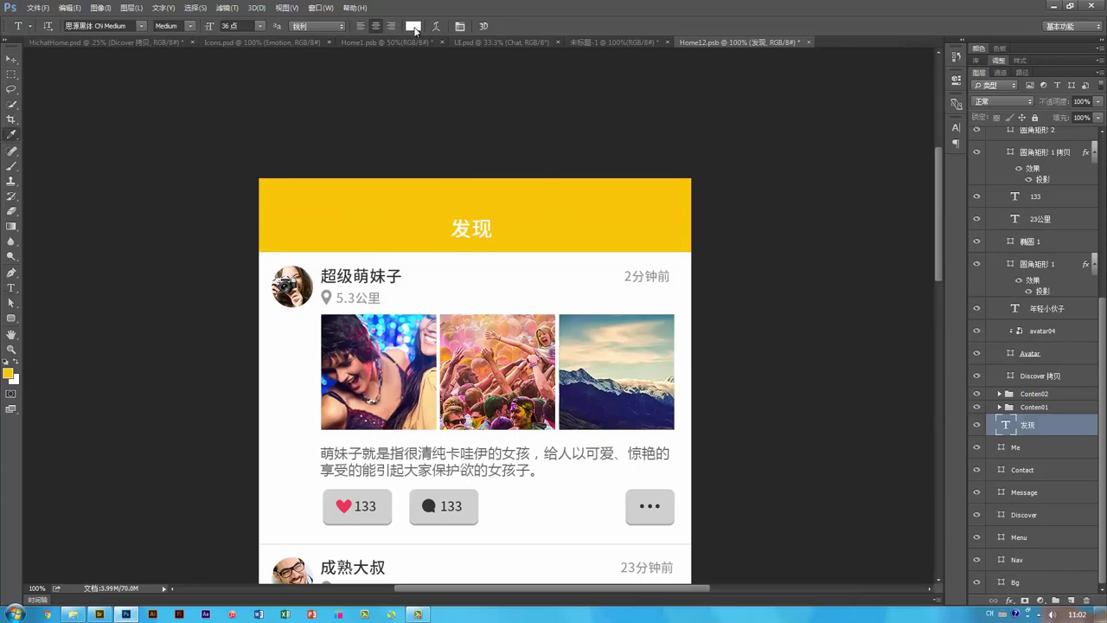
{"action": "left_click", "coordinate": [414, 26]}
{"action": "key", "text": "Return"}
Step: Replace the dark tab bar and its four icons with the profile screen's light-grey menu, aligned to the screen's lower edge
{"action": "scroll", "coordinate": [521, 369], "scroll_direction": "down", "scroll_amount": 10}
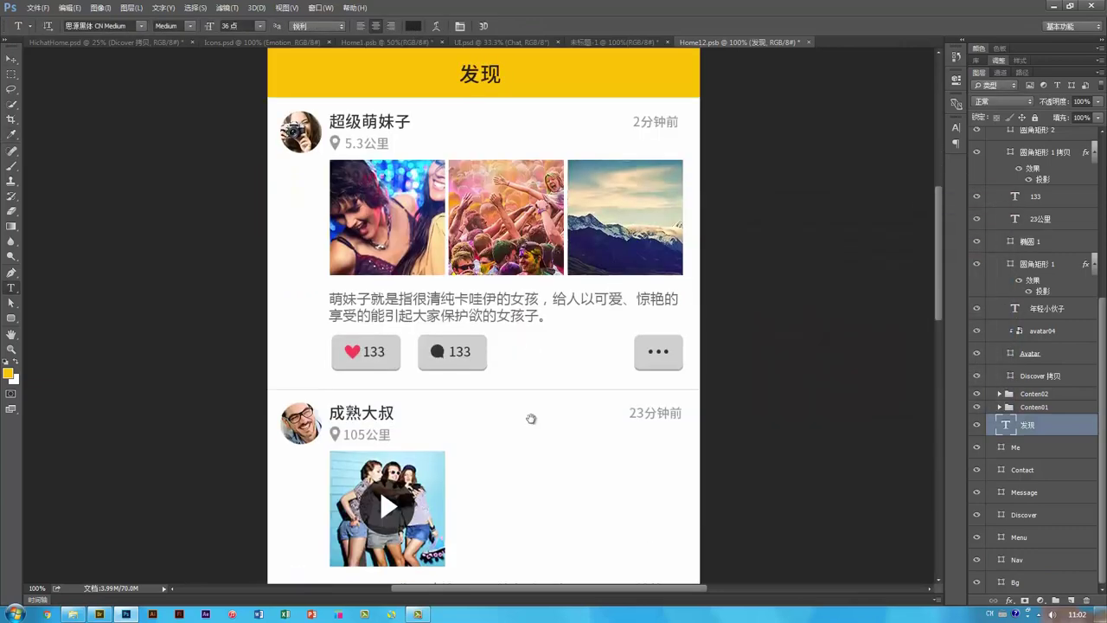
{"action": "left_click_drag", "start_coordinate": [506, 393], "coordinate": [502, 302]}
{"action": "key", "text": "v"}
{"action": "left_click", "coordinate": [655, 493]}
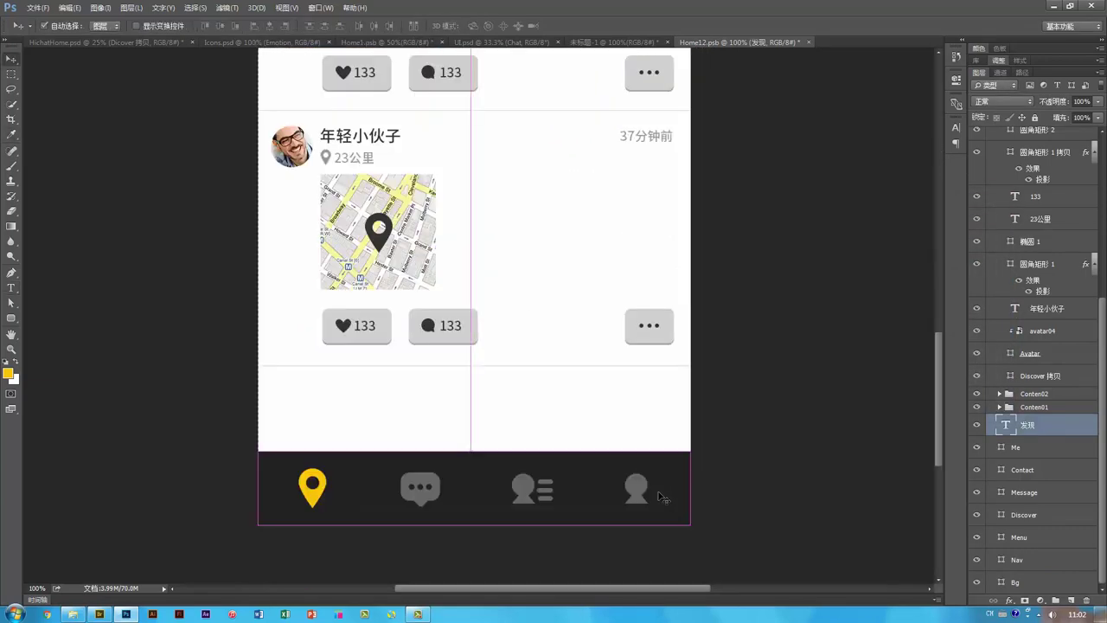
{"action": "left_click", "coordinate": [638, 492], "text": "shift"}
{"action": "left_click", "coordinate": [521, 492], "text": "shift"}
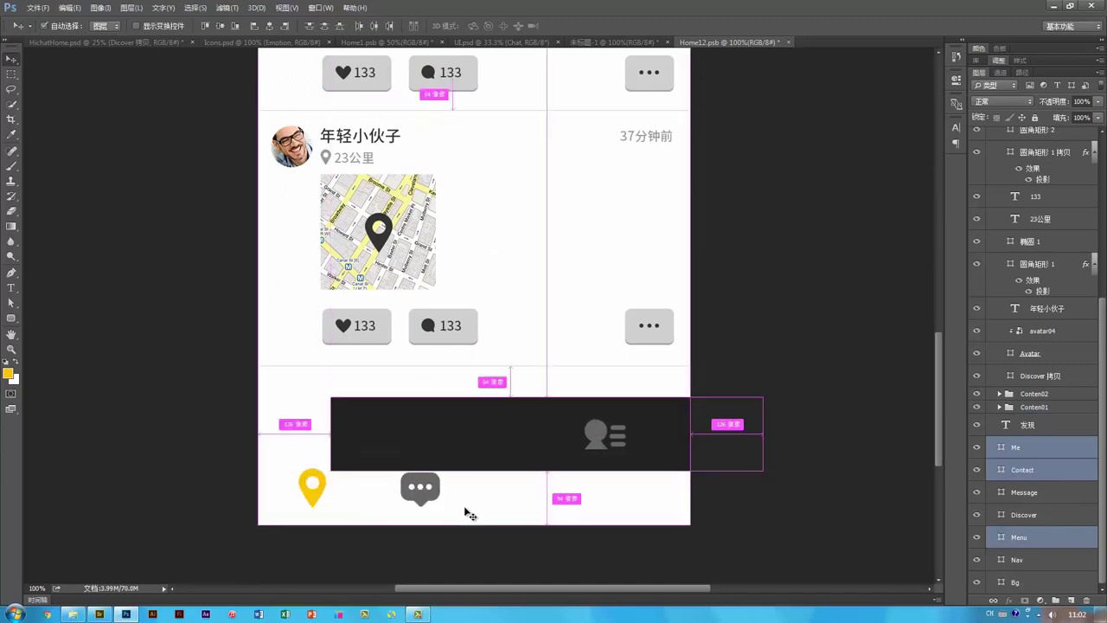
{"action": "left_click", "coordinate": [422, 500], "text": "shift"}
{"action": "left_click", "coordinate": [317, 500], "text": "shift"}
{"action": "left_click_drag", "start_coordinate": [320, 503], "coordinate": [378, 263]}
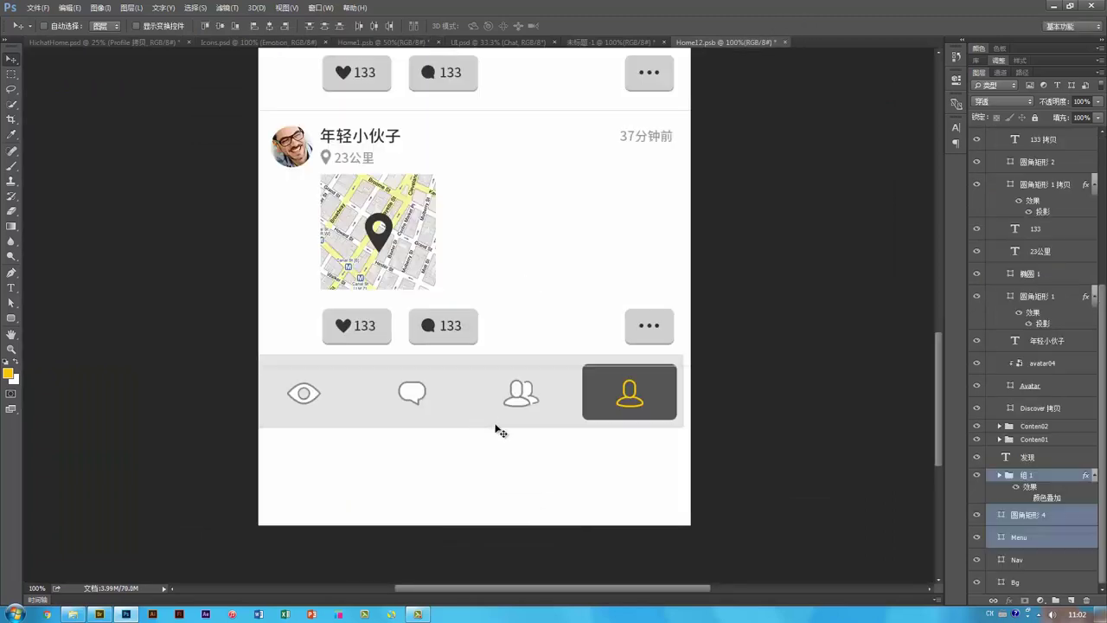
{"action": "left_click_drag", "start_coordinate": [496, 428], "coordinate": [503, 525]}
Step: Move the dark rounded highlight behind the eye icon and fill the eye icon with the yellow foreground colour
{"action": "left_click", "coordinate": [669, 489], "text": "ctrl"}
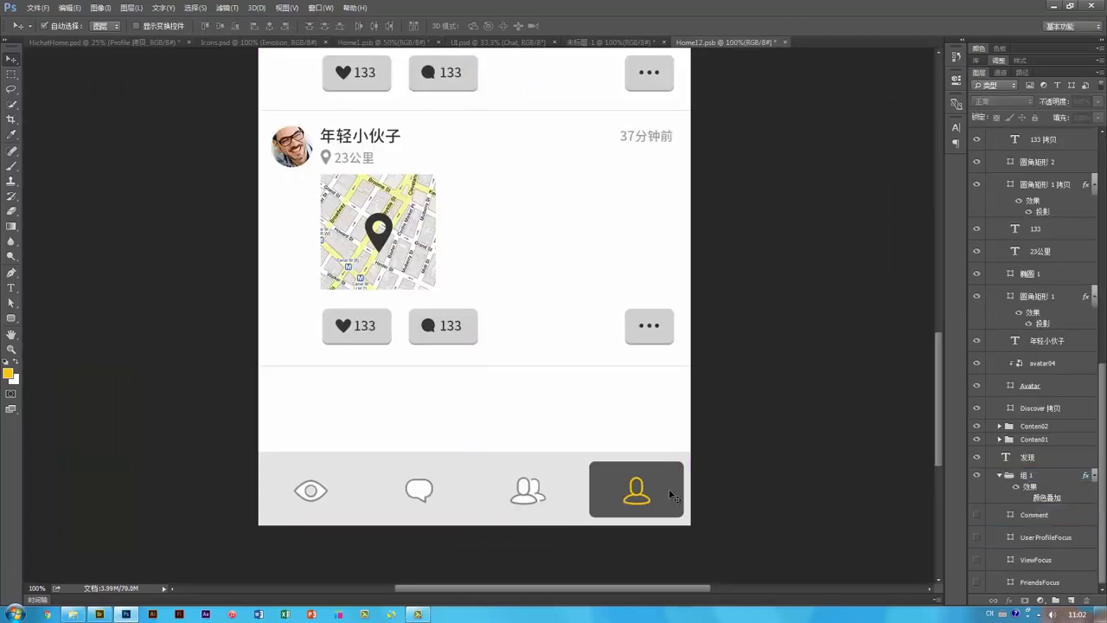
{"action": "left_click_drag", "start_coordinate": [671, 493], "coordinate": [350, 497]}
{"action": "key", "text": "ctrl+semicolon"}
{"action": "left_click", "coordinate": [313, 491], "text": "ctrl"}
{"action": "key", "text": "Delete"}
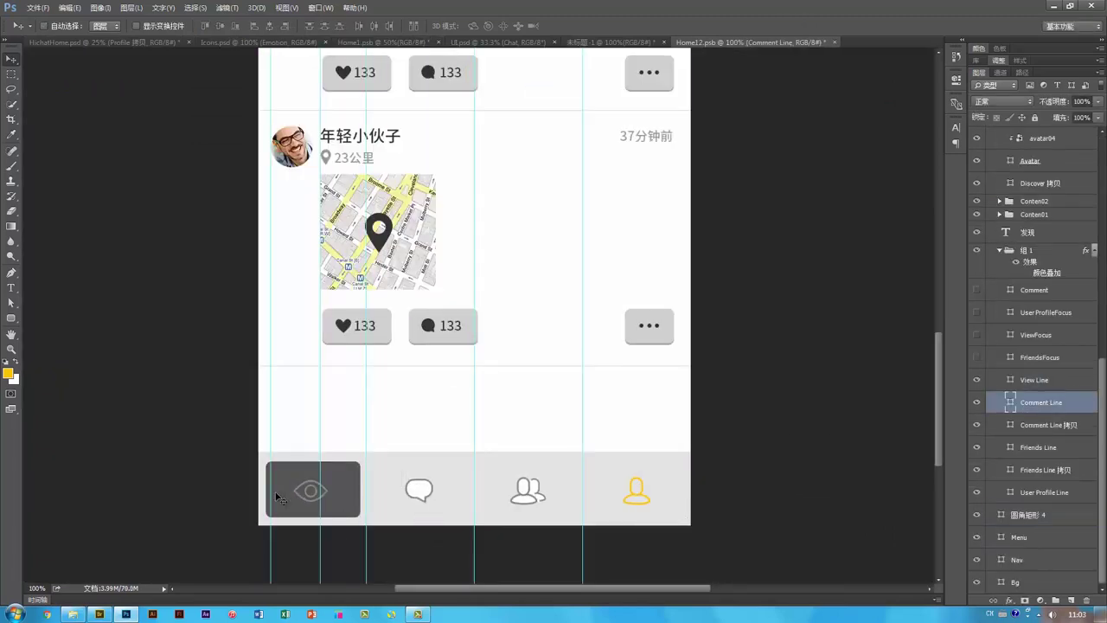
{"action": "left_click", "coordinate": [299, 491], "text": "ctrl"}
{"action": "key", "text": "alt+Delete"}
Step: Recolour the User Profile Line icon with the grey sampled from the friends icon
{"action": "left_click", "coordinate": [647, 498], "text": "ctrl"}
{"action": "left_click", "coordinate": [1010, 496]}
{"action": "double_click", "coordinate": [1010, 496]}
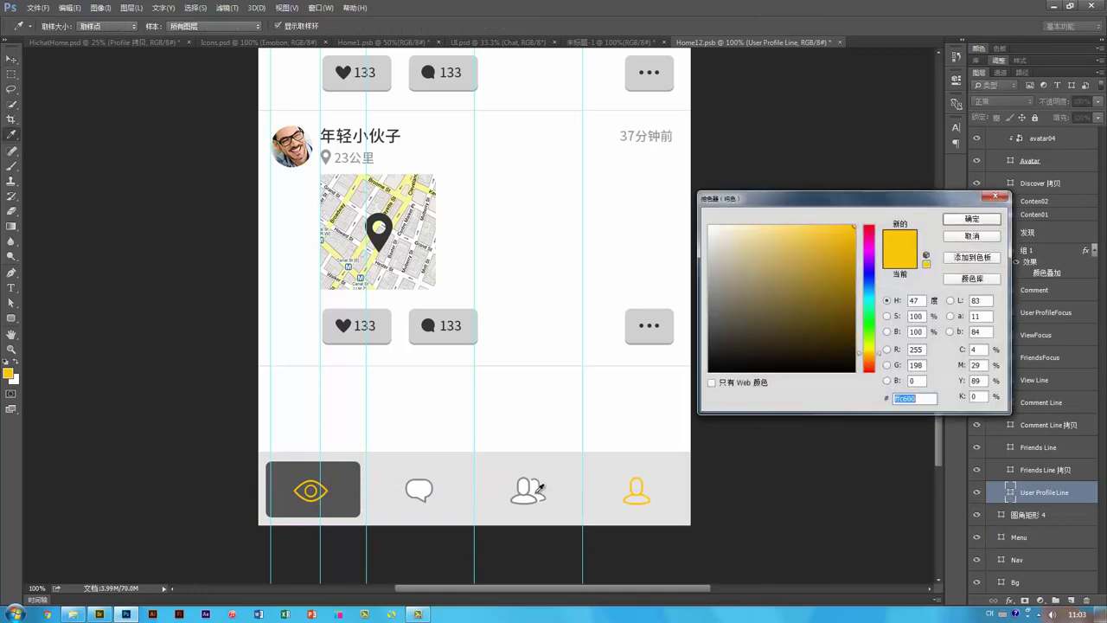
{"action": "left_click", "coordinate": [536, 494]}
{"action": "key", "text": "Return"}
Step: Duplicate the User Profile Line layer beneath the original, delete the copy's inner paths, and fill the copy with white
{"action": "left_click_drag", "start_coordinate": [1057, 494], "coordinate": [1062, 509]}
{"action": "key", "text": "a"}
{"action": "left_click", "coordinate": [641, 503]}
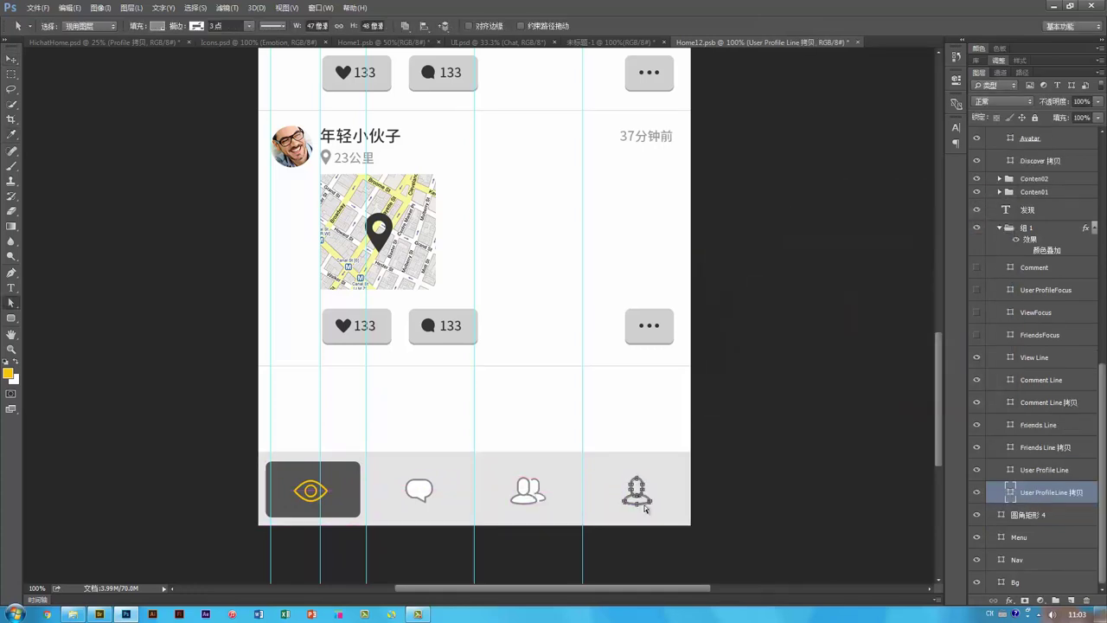
{"action": "key", "text": "Delete"}
{"action": "key", "text": "Delete"}
{"action": "key", "text": "v"}
{"action": "double_click", "coordinate": [1011, 494]}
{"action": "left_click", "coordinate": [562, 87]}
{"action": "key", "text": "Return"}
Step: Hide the guides and save the revised Discover screen
{"action": "left_click_drag", "start_coordinate": [560, 294], "coordinate": [560, 329]}
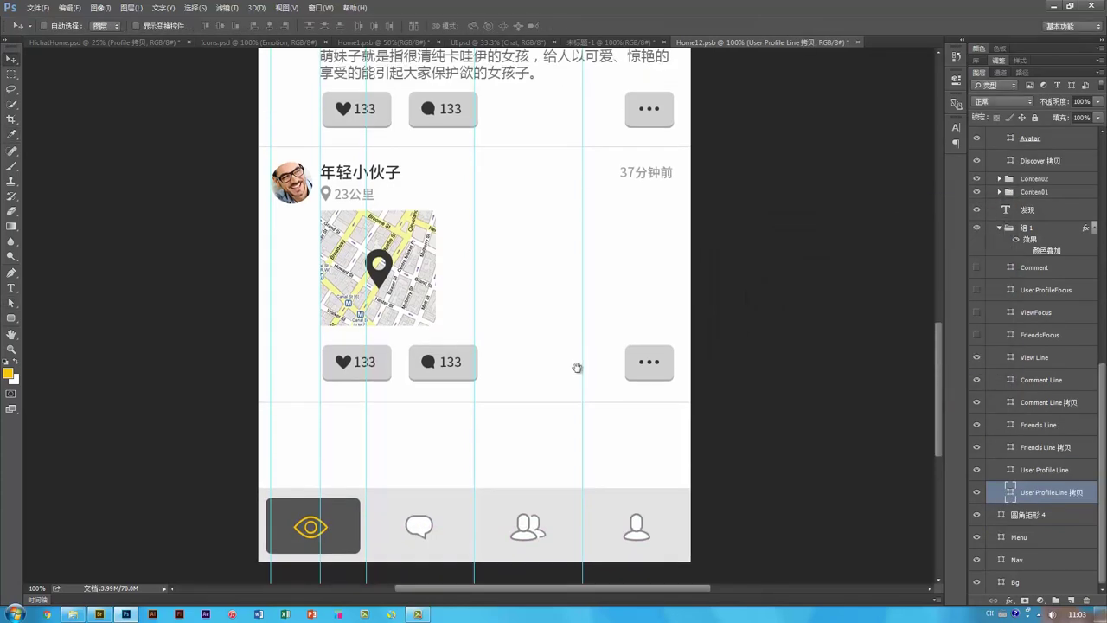
{"action": "left_click_drag", "start_coordinate": [574, 253], "coordinate": [583, 403]}
{"action": "key", "text": "ctrl+minus"}
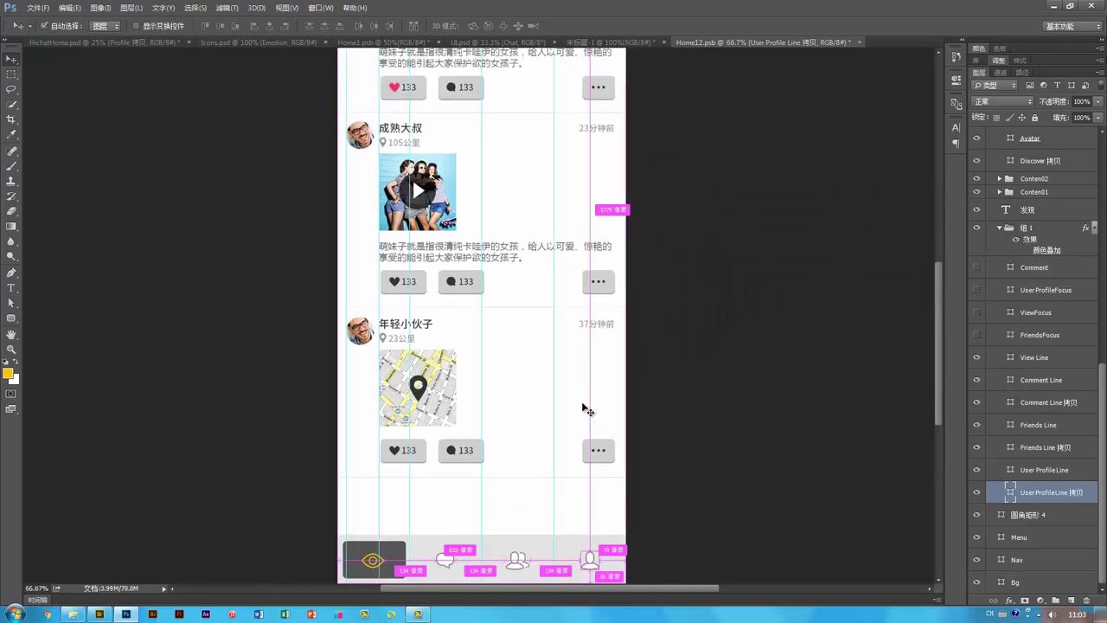
{"action": "key", "text": "ctrl+minus"}
{"action": "key", "text": "ctrl+minus"}
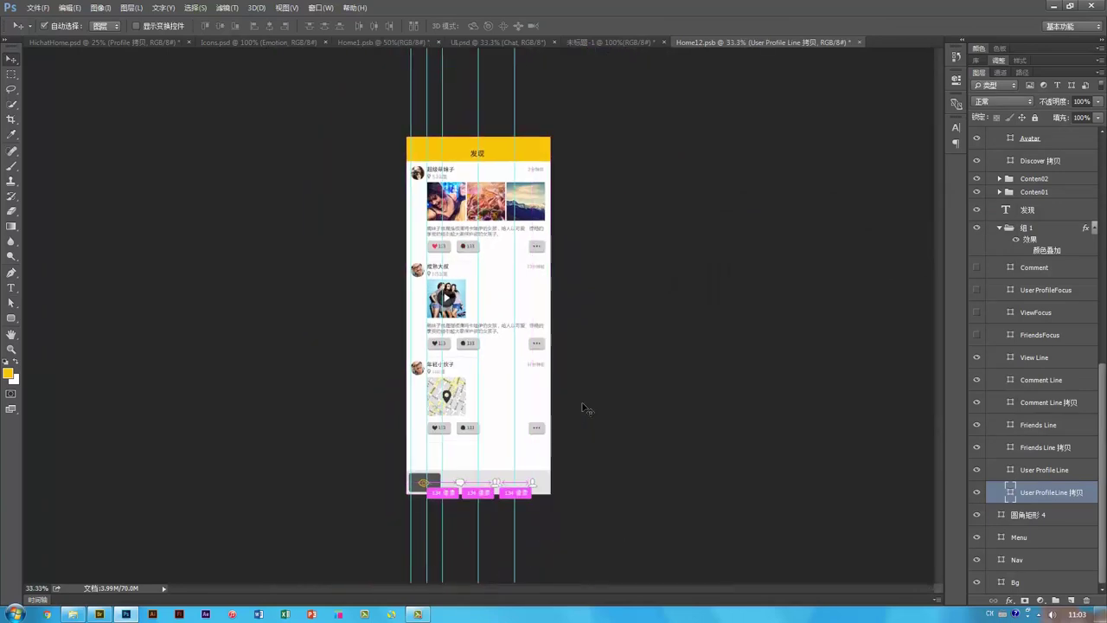
{"action": "key", "text": "ctrl+semicolon"}
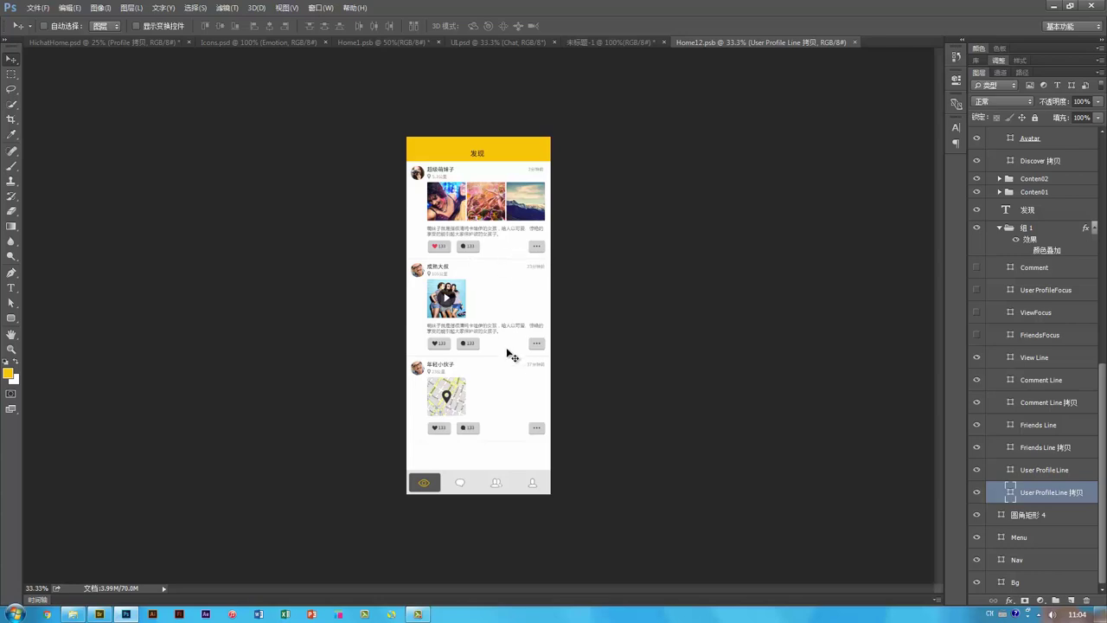
Step: Turn off the drop shadow on the first post's more button and set the button's fill opacity to 0%
{"action": "key", "text": "ctrl+1"}
{"action": "scroll", "coordinate": [588, 289], "scroll_direction": "up", "scroll_amount": 5}
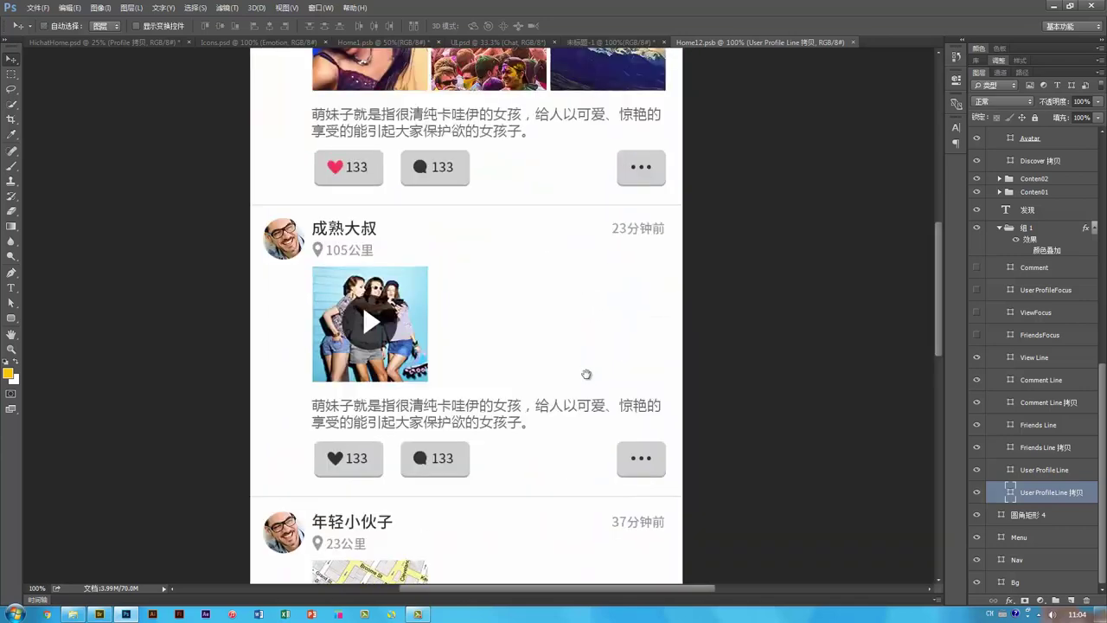
{"action": "left_click", "coordinate": [635, 304], "text": "ctrl"}
{"action": "left_click_drag", "start_coordinate": [583, 451], "coordinate": [578, 374]}
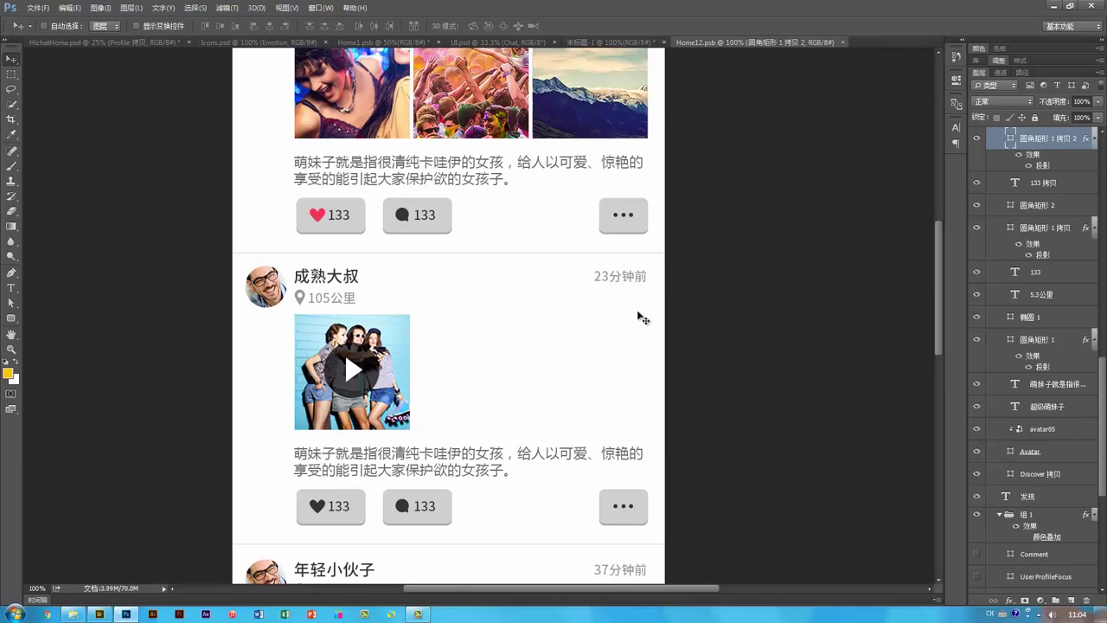
{"action": "left_click", "coordinate": [1029, 166]}
{"action": "double_click", "coordinate": [1087, 141]}
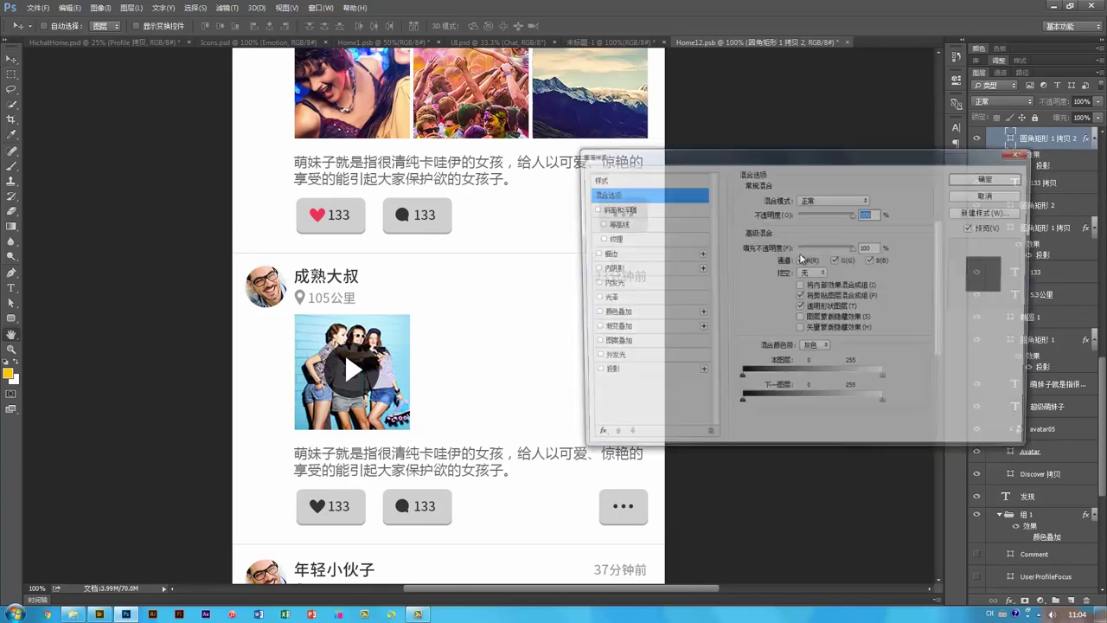
{"action": "left_click_drag", "start_coordinate": [659, 166], "coordinate": [636, 219]}
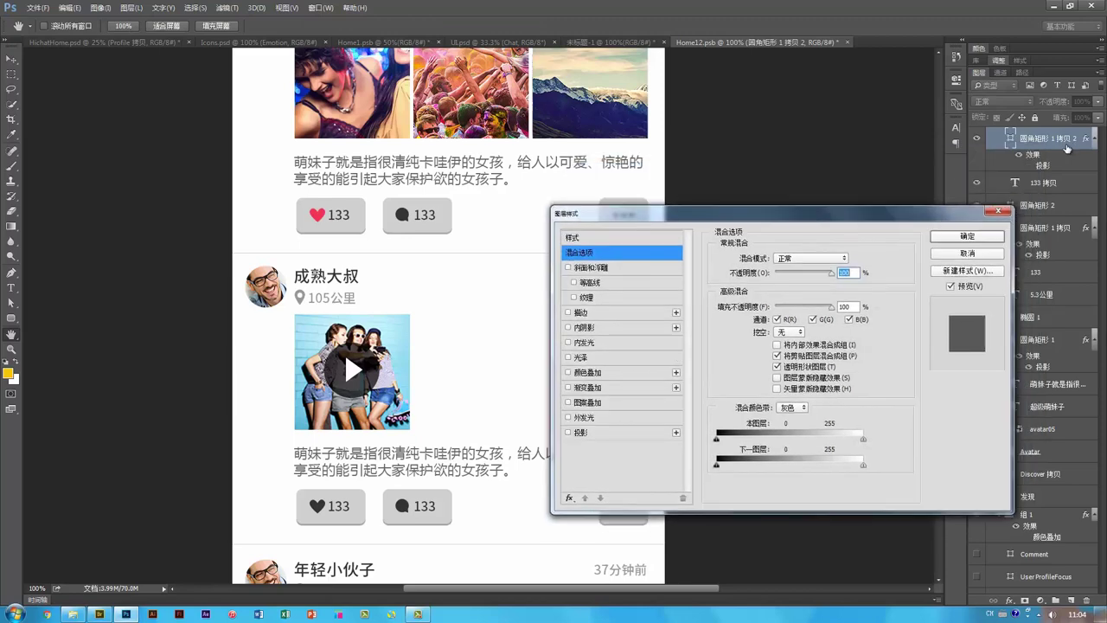
{"action": "key", "text": "Escape"}
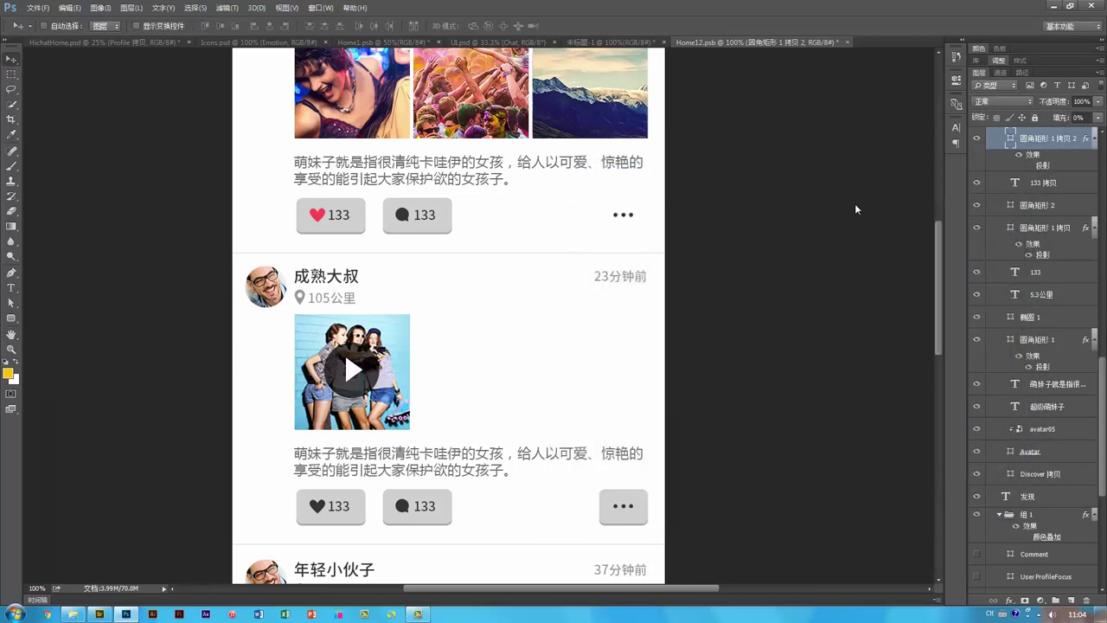
Step: Add a stroke to the first post's more button in #a6a6a6, sampled from the second post's more button shadow
{"action": "double_click", "coordinate": [1085, 141]}
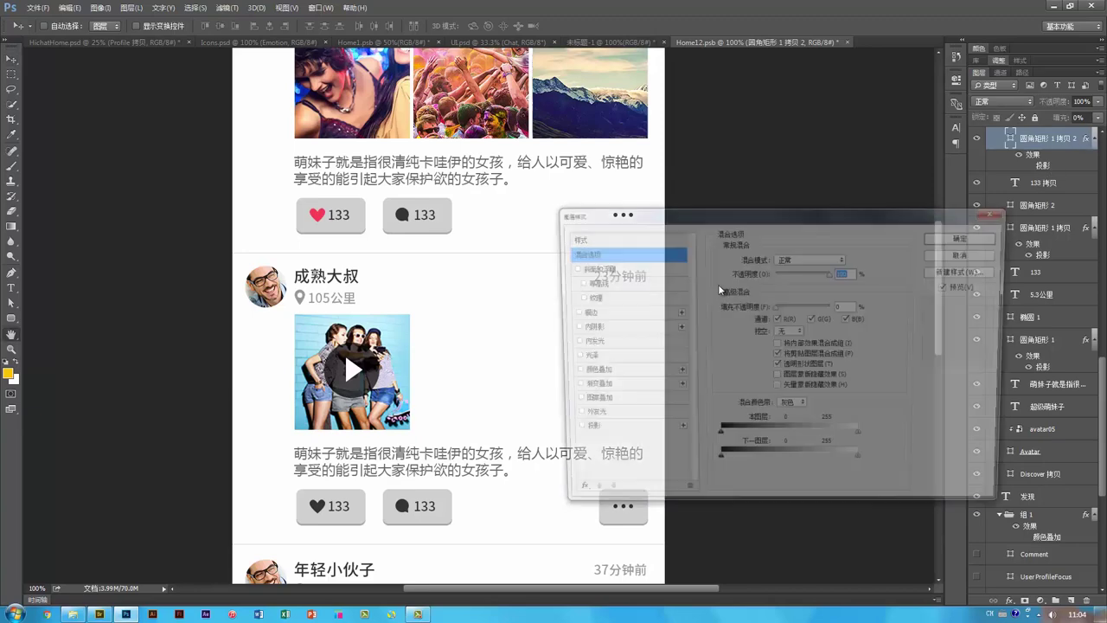
{"action": "left_click", "coordinate": [572, 312]}
{"action": "left_click_drag", "start_coordinate": [656, 213], "coordinate": [760, 227]}
{"action": "left_click", "coordinate": [845, 367]}
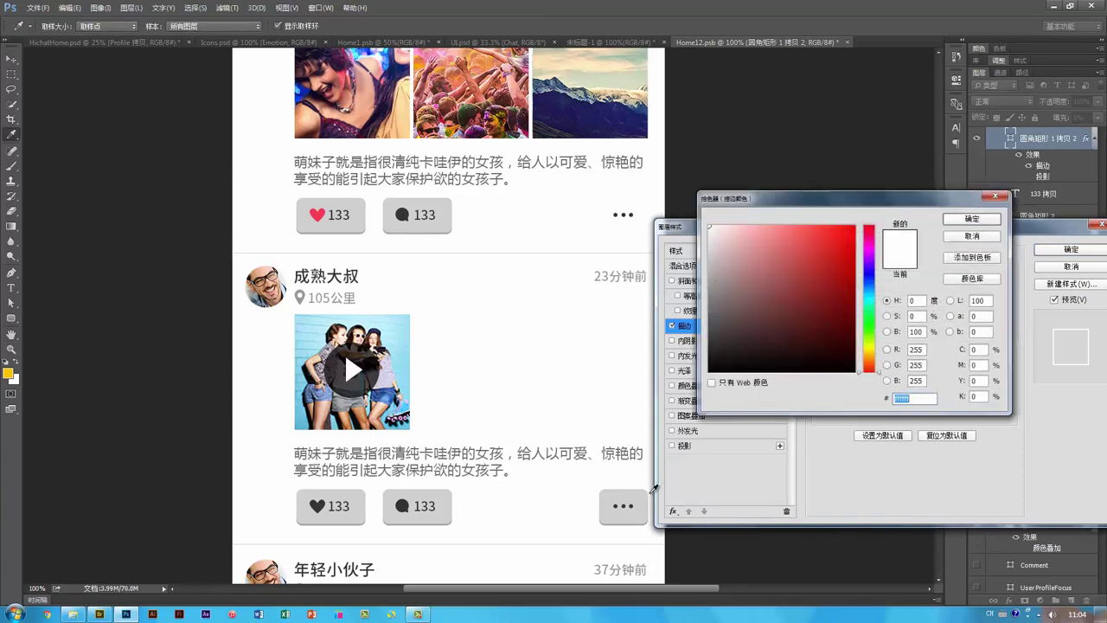
{"action": "left_click", "coordinate": [636, 512]}
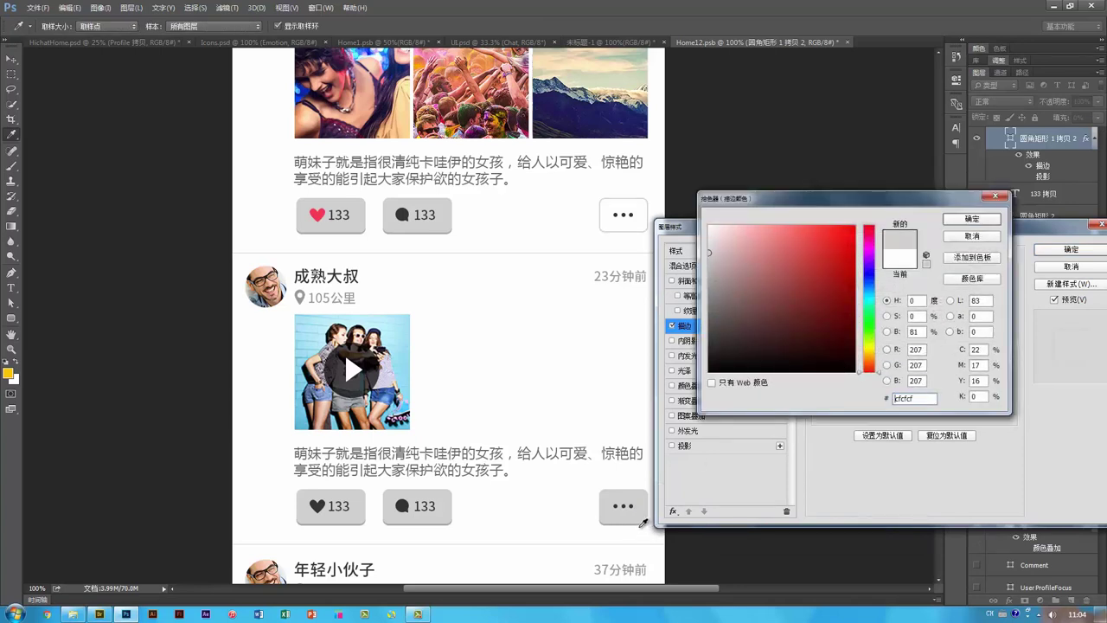
{"action": "left_click", "coordinate": [643, 521]}
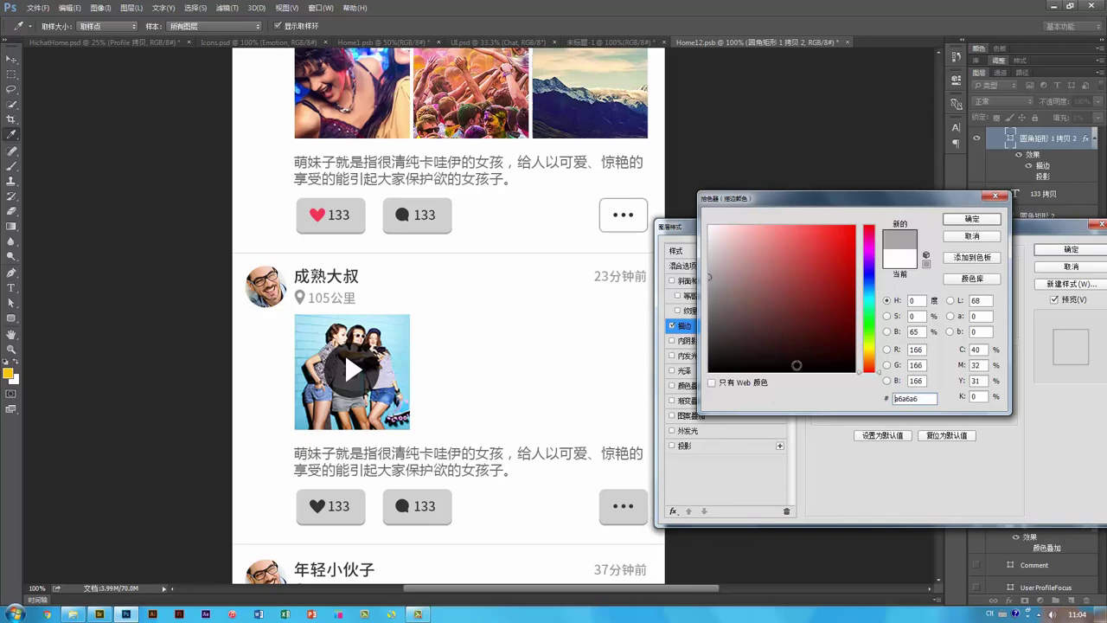
{"action": "left_click", "coordinate": [989, 221]}
{"action": "left_click", "coordinate": [1071, 249]}
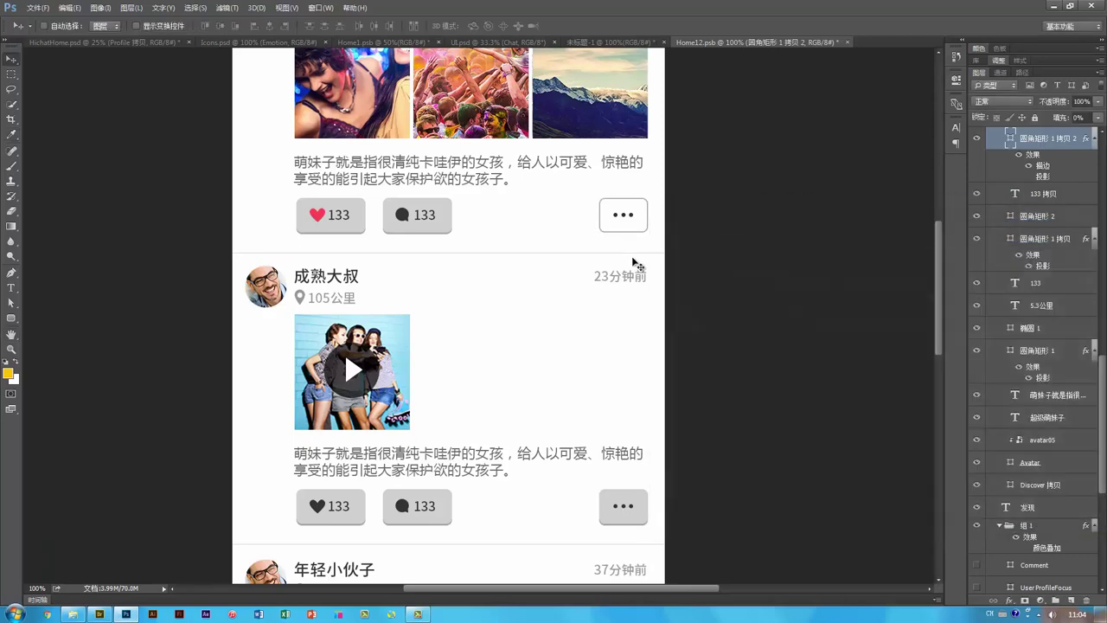
Step: Copy the outlined more button's layer style and paste it onto the remaining like, comment and more buttons in all three posts
{"action": "right_click", "coordinate": [1041, 149]}
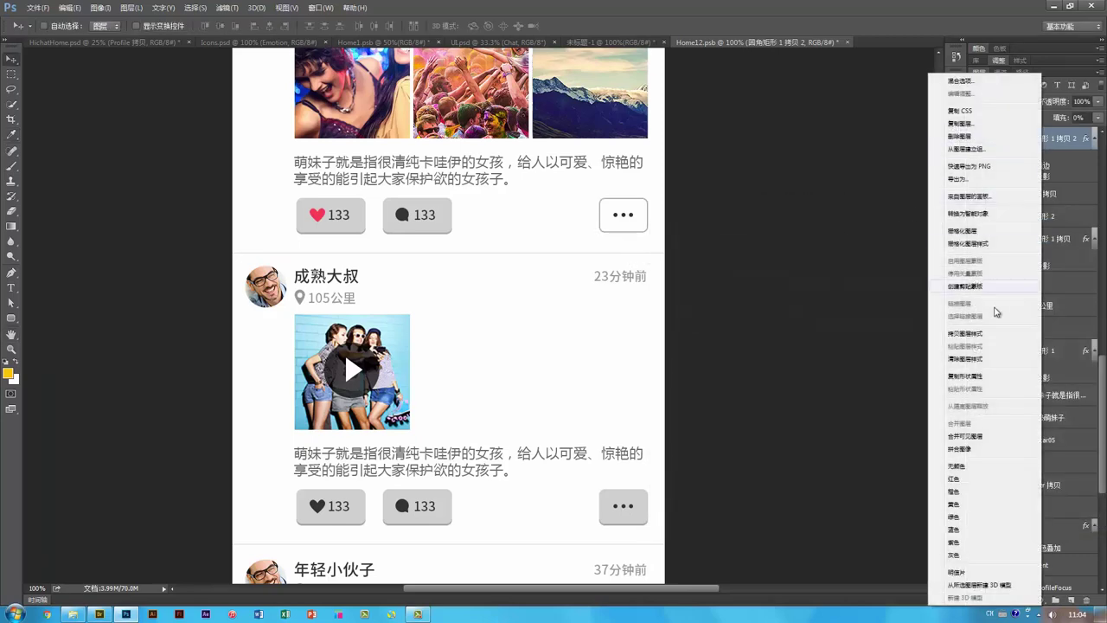
{"action": "left_click", "coordinate": [991, 335]}
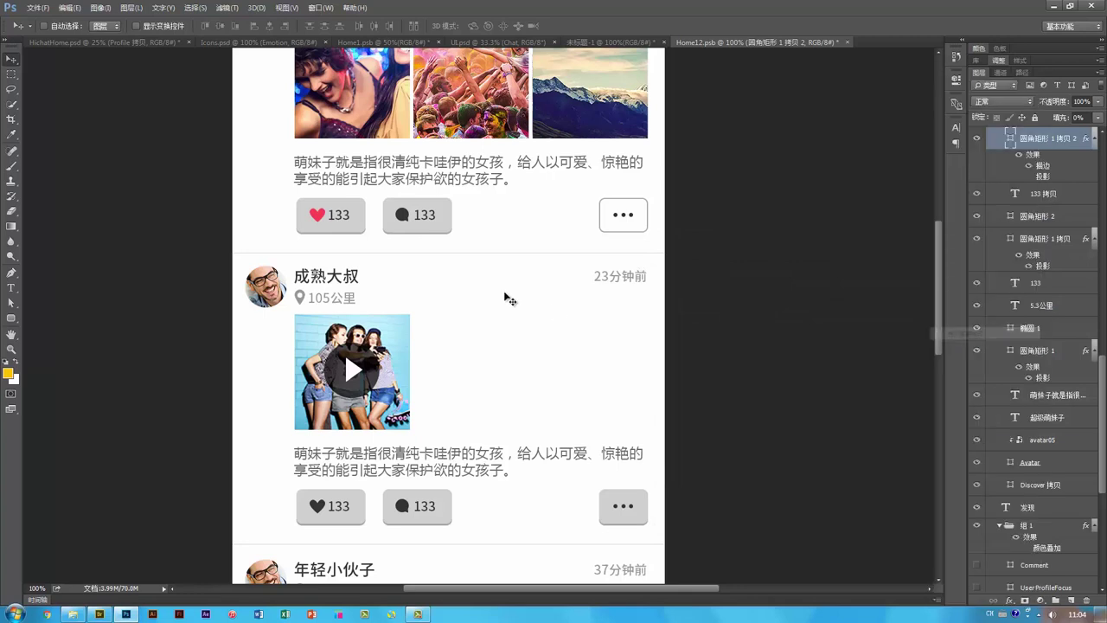
{"action": "left_click", "coordinate": [432, 232], "text": "ctrl+shift"}
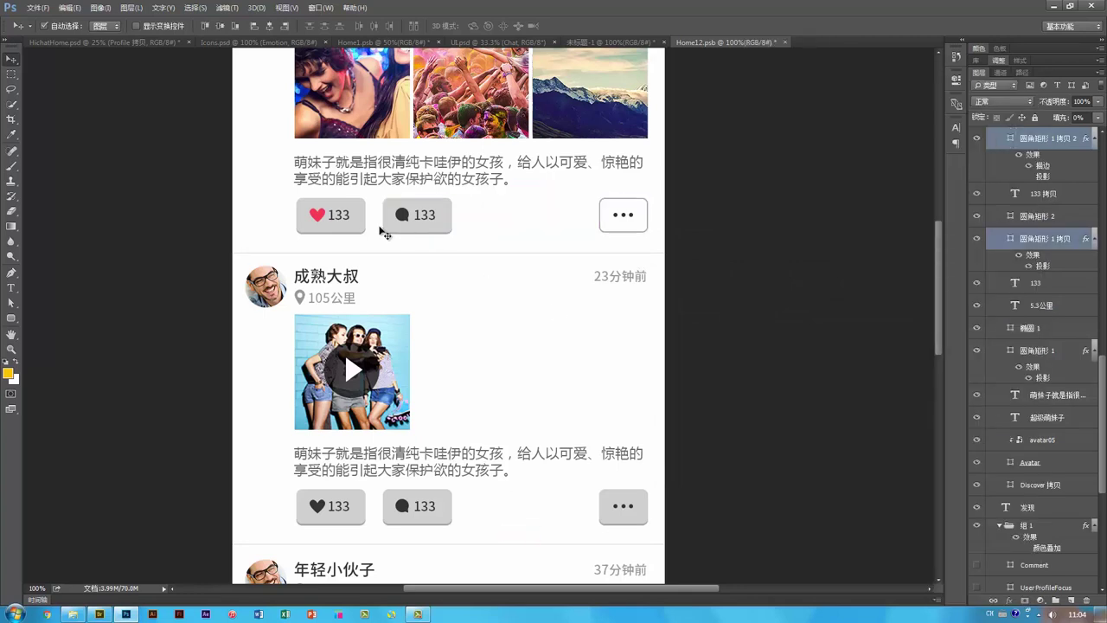
{"action": "left_click", "coordinate": [358, 511]}
{"action": "left_click", "coordinate": [425, 519], "text": "shift"}
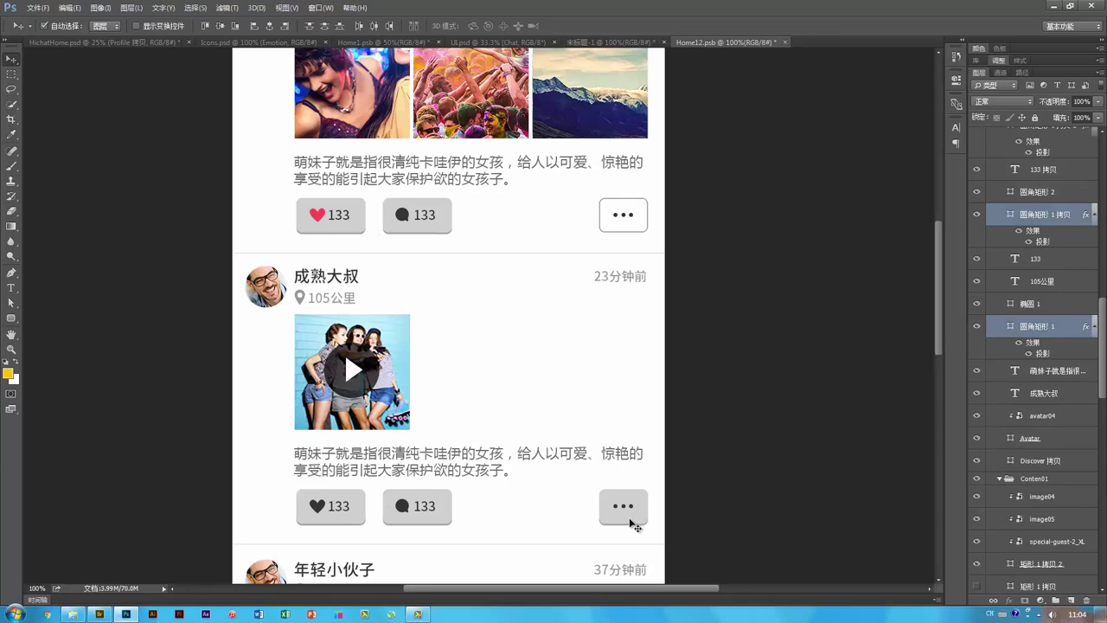
{"action": "left_click", "coordinate": [629, 519], "text": "shift"}
{"action": "left_click_drag", "start_coordinate": [622, 537], "coordinate": [609, 264]}
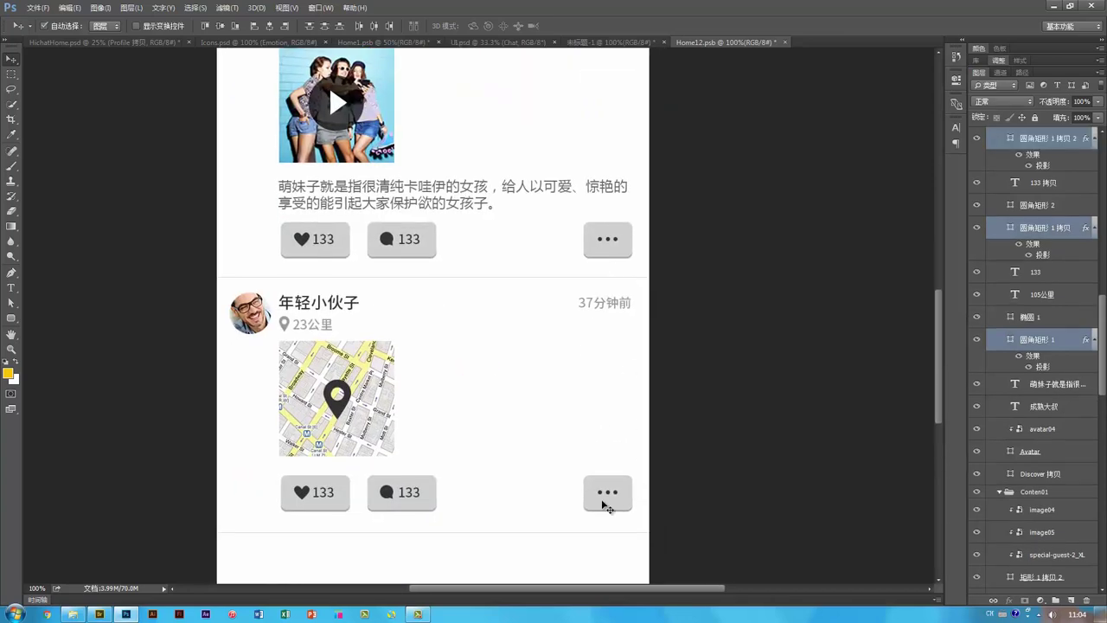
{"action": "left_click", "coordinate": [608, 508]}
{"action": "left_click", "coordinate": [432, 507], "text": "shift"}
{"action": "left_click", "coordinate": [351, 504], "text": "shift"}
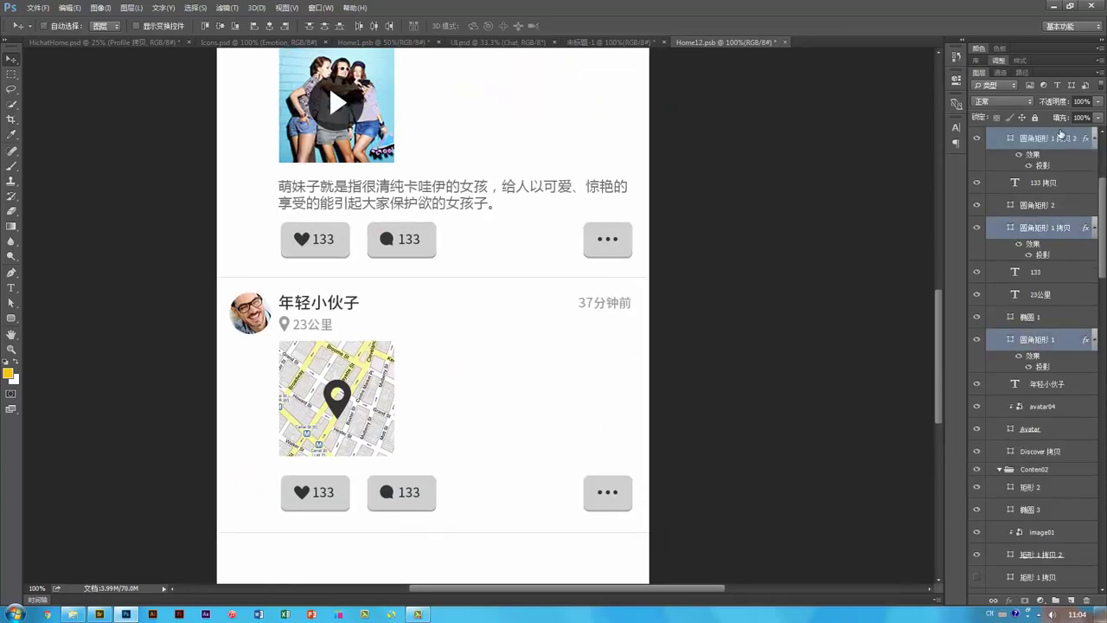
{"action": "right_click", "coordinate": [1061, 133]}
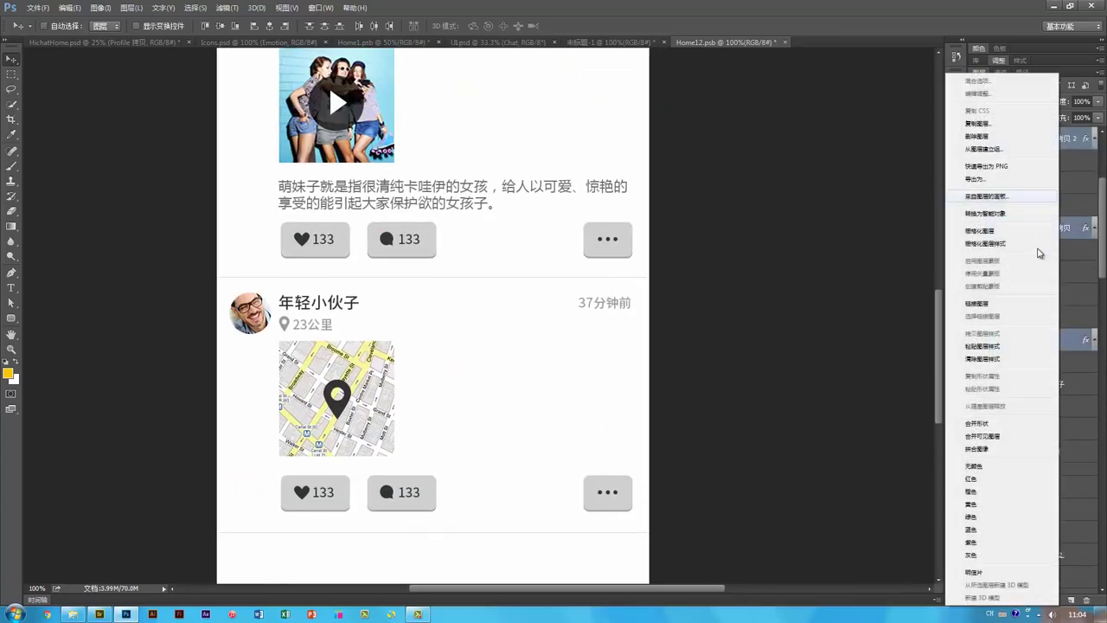
{"action": "left_click", "coordinate": [999, 347]}
{"action": "scroll", "coordinate": [608, 379], "scroll_direction": "up", "scroll_amount": 4}
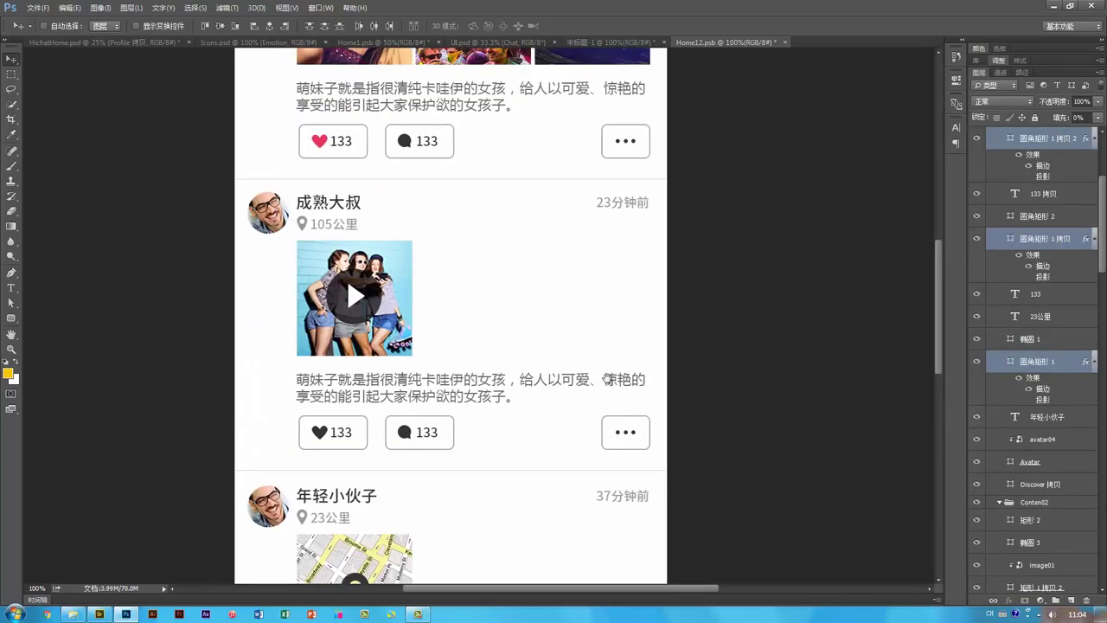
{"action": "key", "text": "ctrl+minus"}
{"action": "key", "text": "ctrl+minus"}
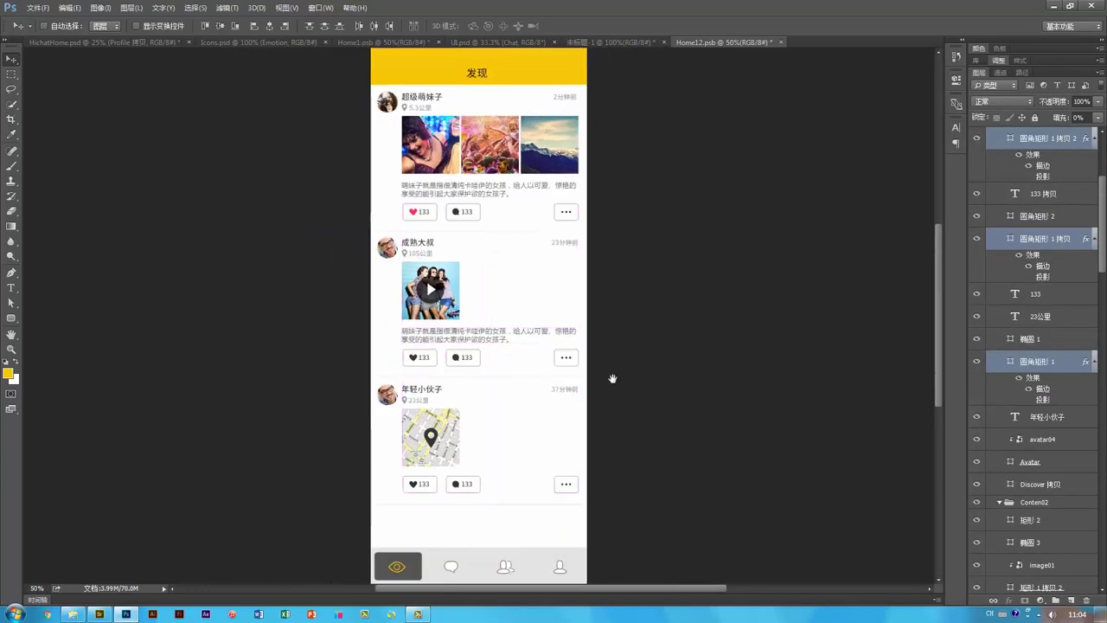
{"action": "left_click_drag", "start_coordinate": [611, 384], "coordinate": [624, 364]}
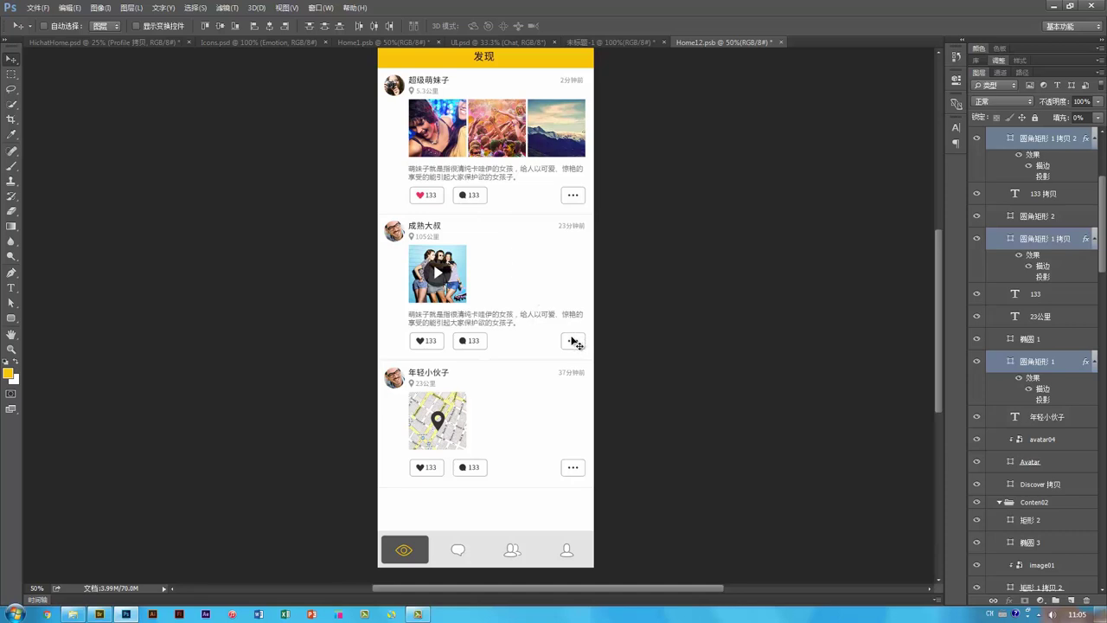
Step: Select the heart and comment icons in all three posts and paste the copied outline layer style onto them
{"action": "key", "text": "ctrl+plus"}
{"action": "key", "text": "ctrl+plus"}
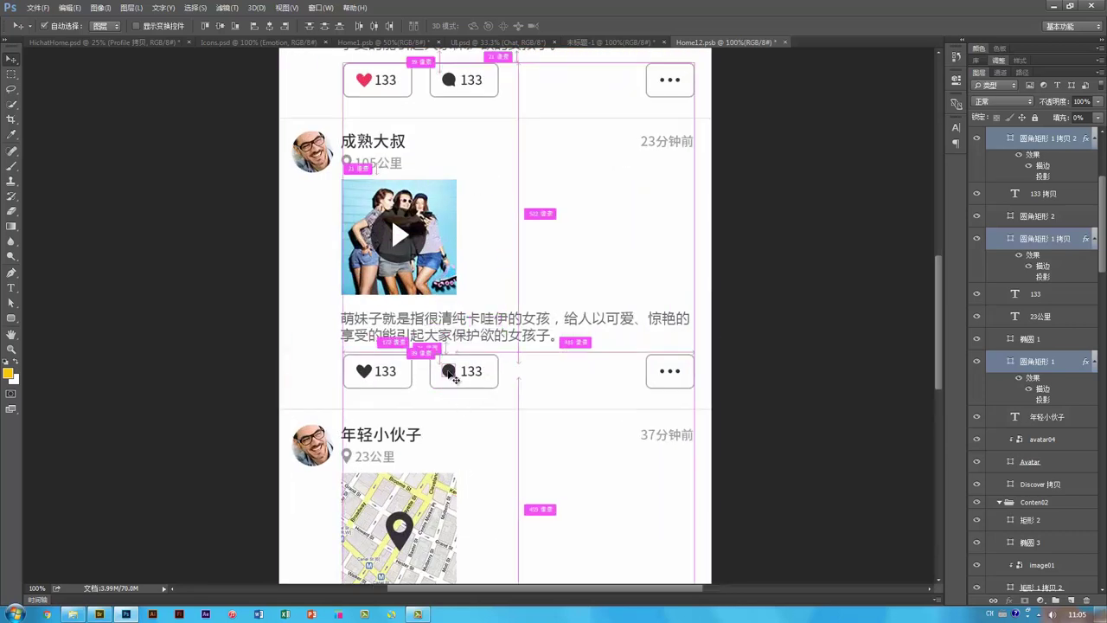
{"action": "left_click", "coordinate": [364, 375]}
{"action": "left_click", "coordinate": [364, 373], "text": "shift"}
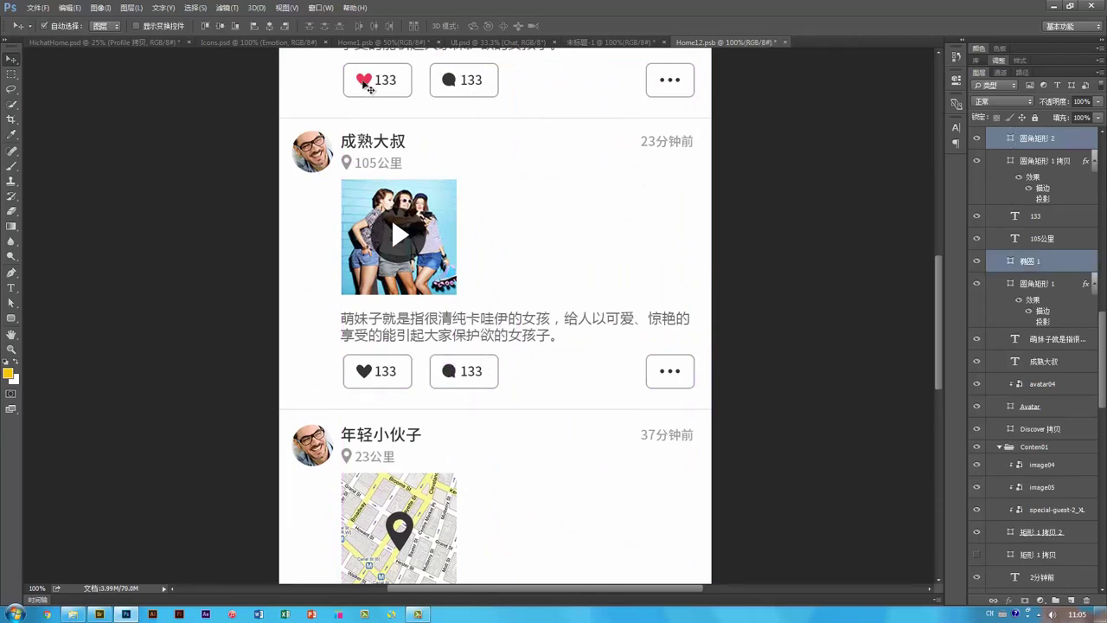
{"action": "scroll", "coordinate": [474, 406], "scroll_direction": "down", "scroll_amount": 3}
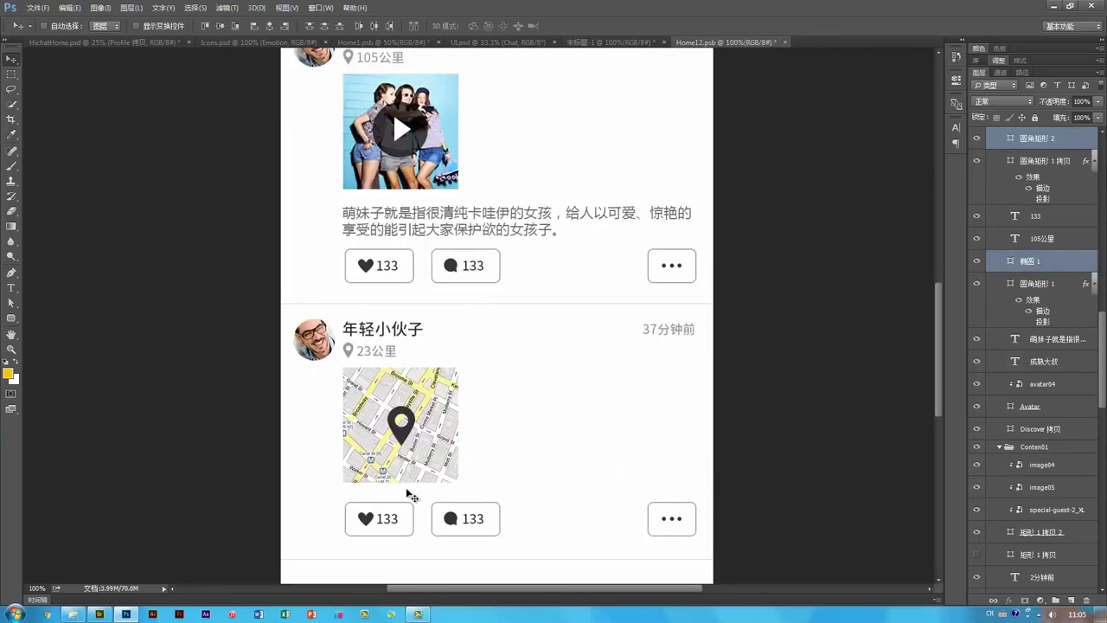
{"action": "left_click", "coordinate": [366, 520]}
{"action": "left_click", "coordinate": [450, 520], "text": "shift"}
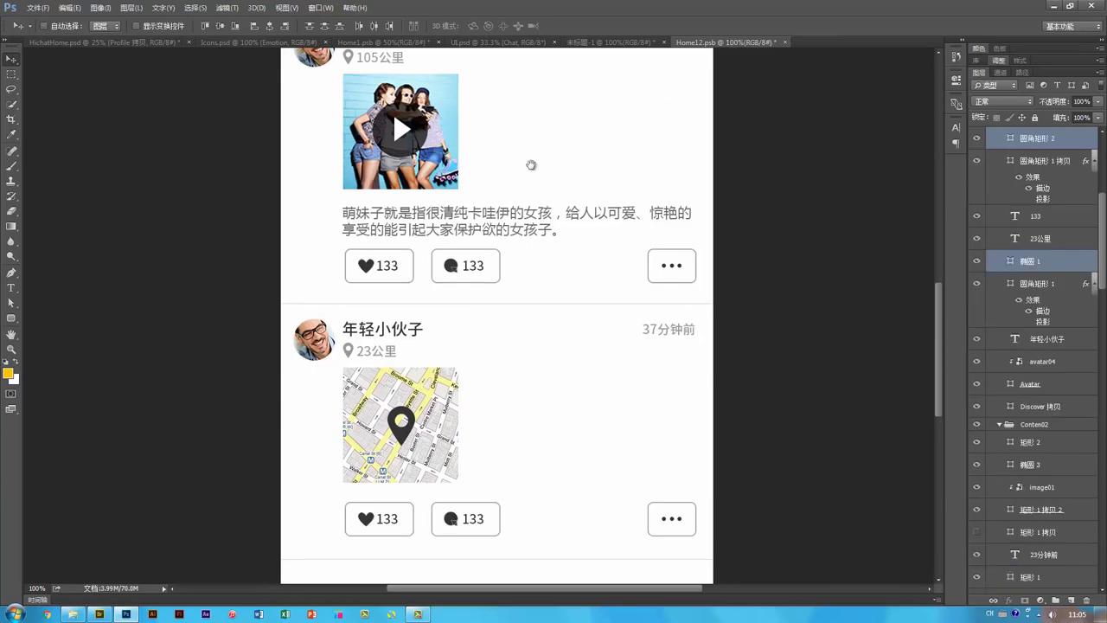
{"action": "left_click_drag", "start_coordinate": [531, 164], "coordinate": [519, 484]}
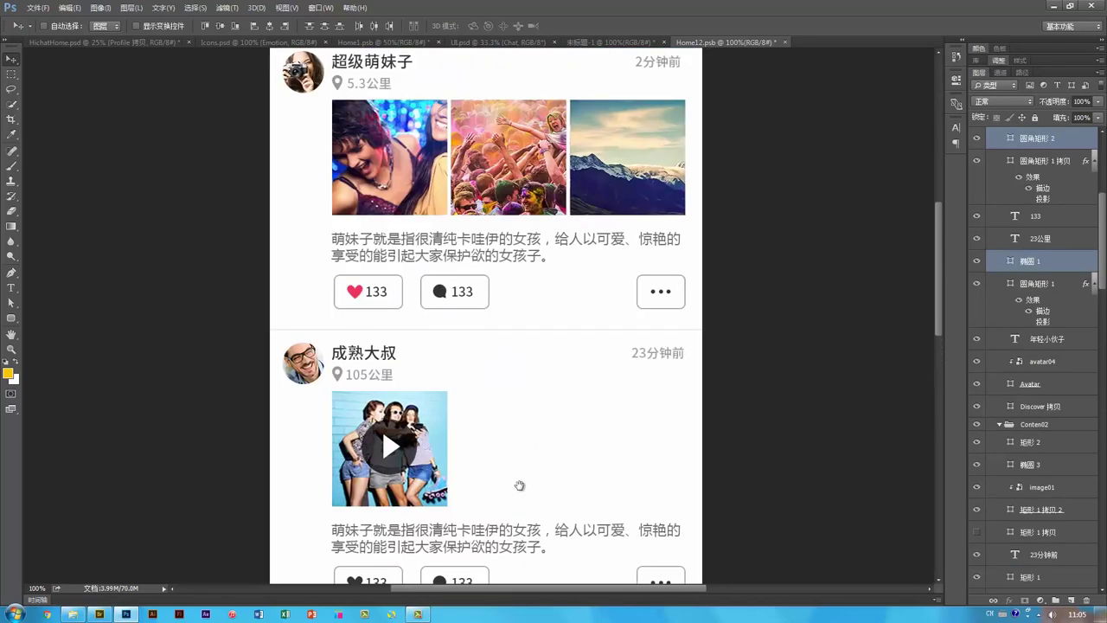
{"action": "right_click", "coordinate": [1055, 139]}
{"action": "left_click", "coordinate": [969, 351]}
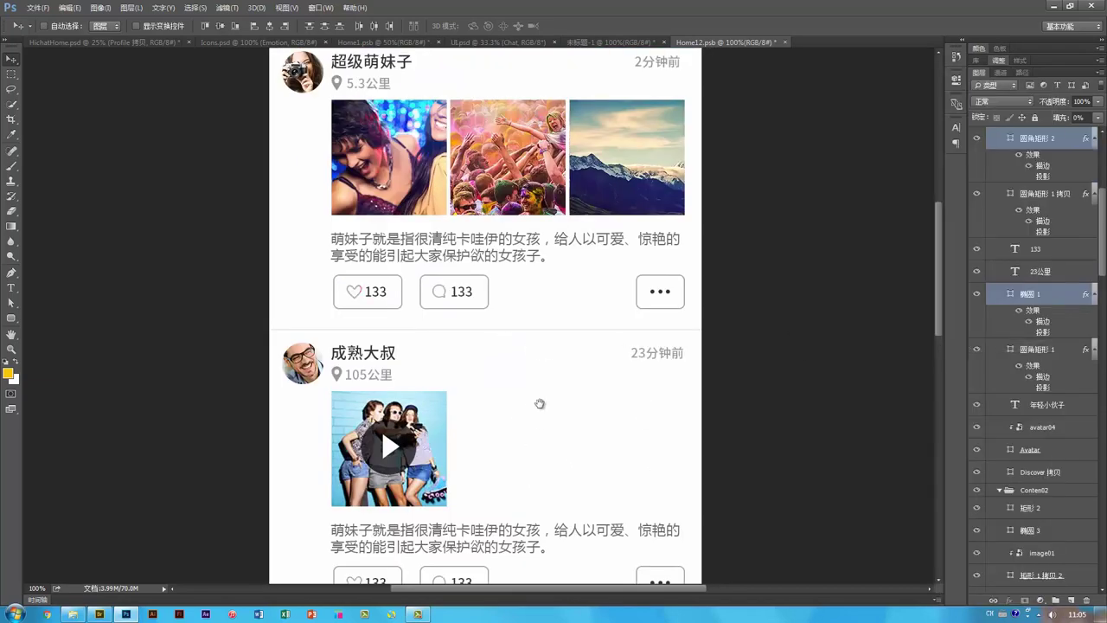
Step: Review the outlined heart and comment icons across the three posts, overall and at close range
{"action": "left_click_drag", "start_coordinate": [539, 419], "coordinate": [539, 240]}
{"action": "left_click_drag", "start_coordinate": [526, 374], "coordinate": [520, 271]}
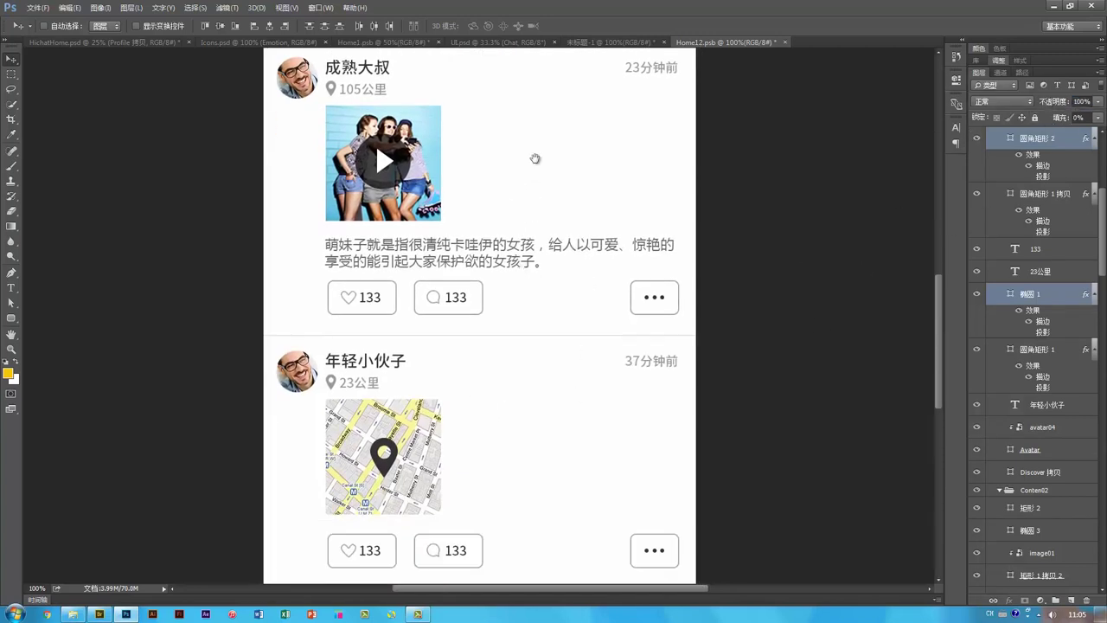
{"action": "left_click_drag", "start_coordinate": [534, 159], "coordinate": [536, 383]}
{"action": "key", "text": "ctrl+minus"}
{"action": "key", "text": "ctrl+minus"}
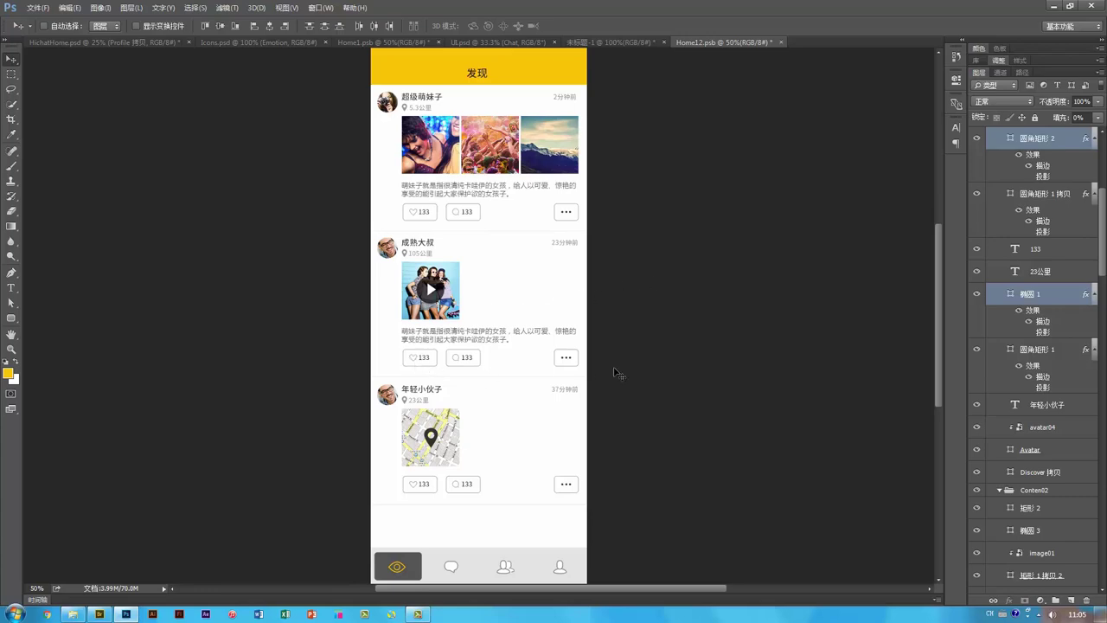
{"action": "key", "text": "ctrl+plus"}
{"action": "key", "text": "ctrl+plus"}
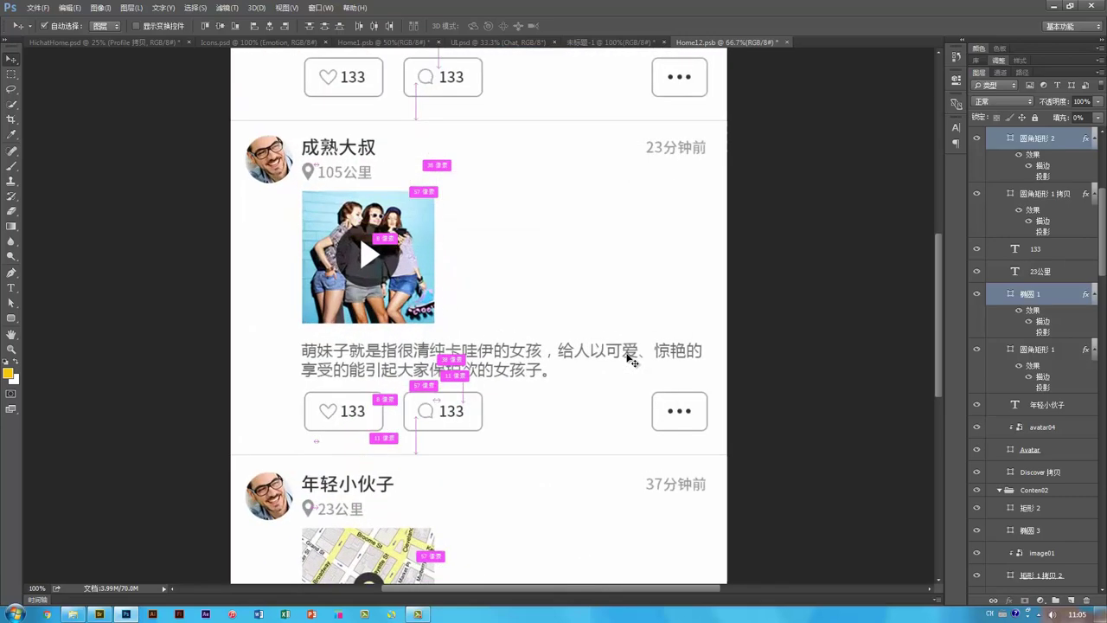
{"action": "key", "text": "ctrl+plus"}
{"action": "left_click_drag", "start_coordinate": [546, 384], "coordinate": [593, 225]}
{"action": "left_click_drag", "start_coordinate": [466, 334], "coordinate": [640, 271]}
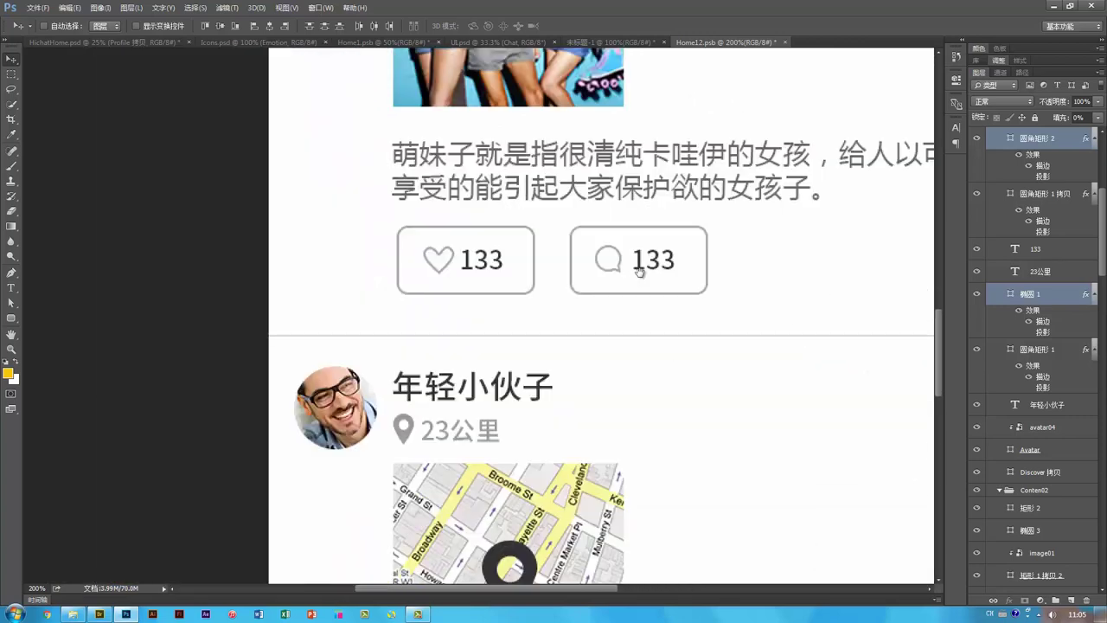
Step: Set the stroke colour of the third post's heart icon to #888
{"action": "double_click", "coordinate": [1045, 321]}
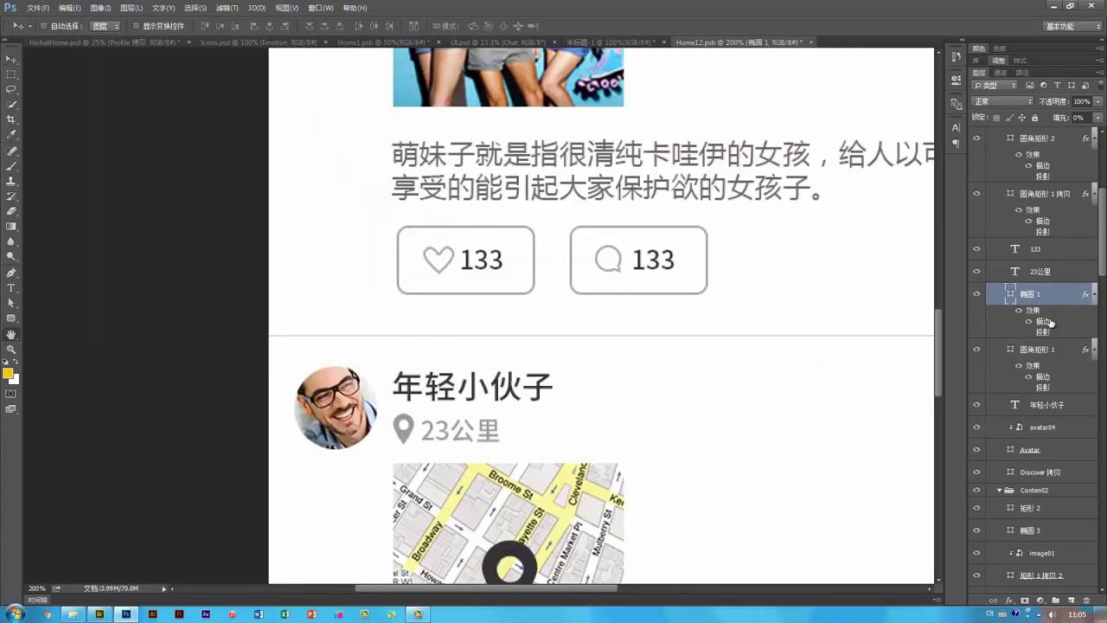
{"action": "left_click", "coordinate": [513, 240]}
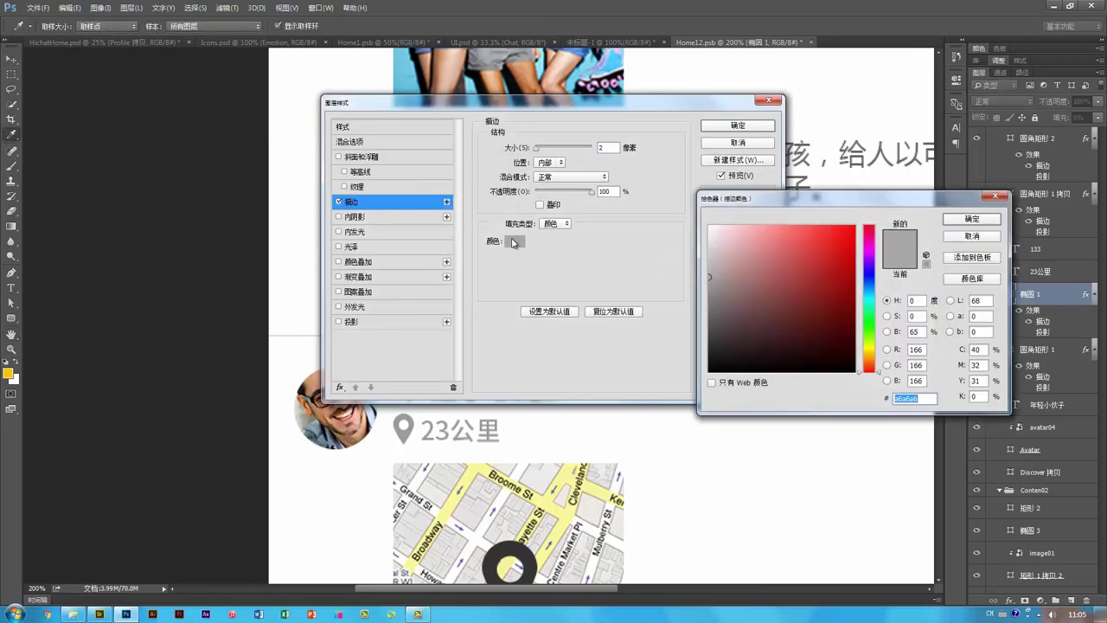
{"action": "type", "text": "888"}
{"action": "key", "text": "Return"}
{"action": "key", "text": "Return"}
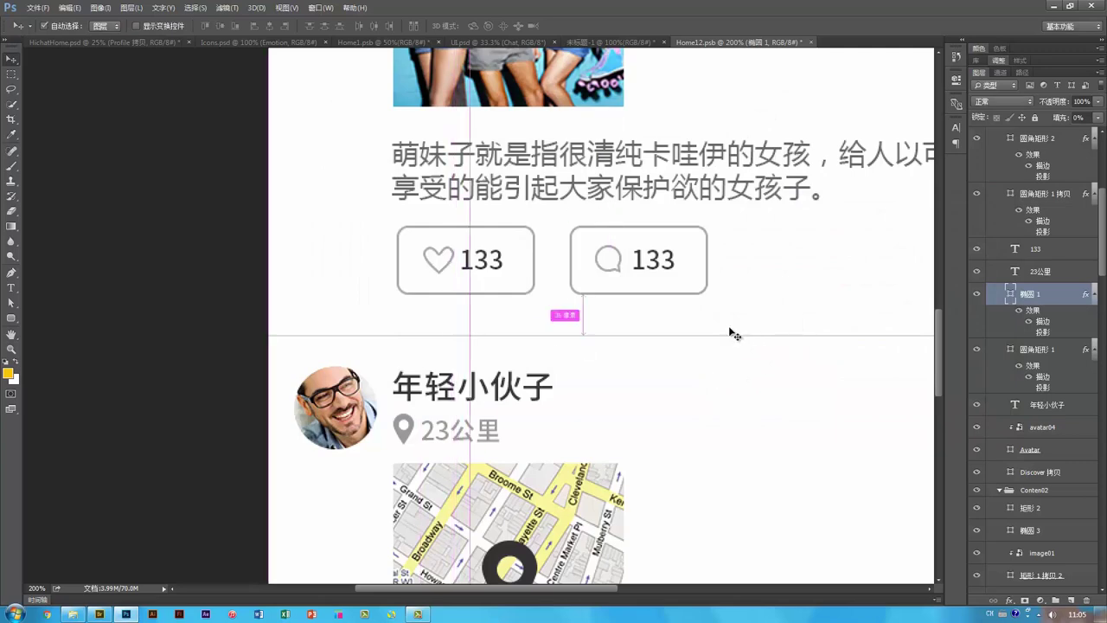
Step: Locate the third post's heart icon and set its stroke colour to #666
{"action": "scroll", "coordinate": [662, 403], "scroll_direction": "up", "scroll_amount": 8}
{"action": "scroll", "coordinate": [663, 389], "scroll_direction": "down", "scroll_amount": 12}
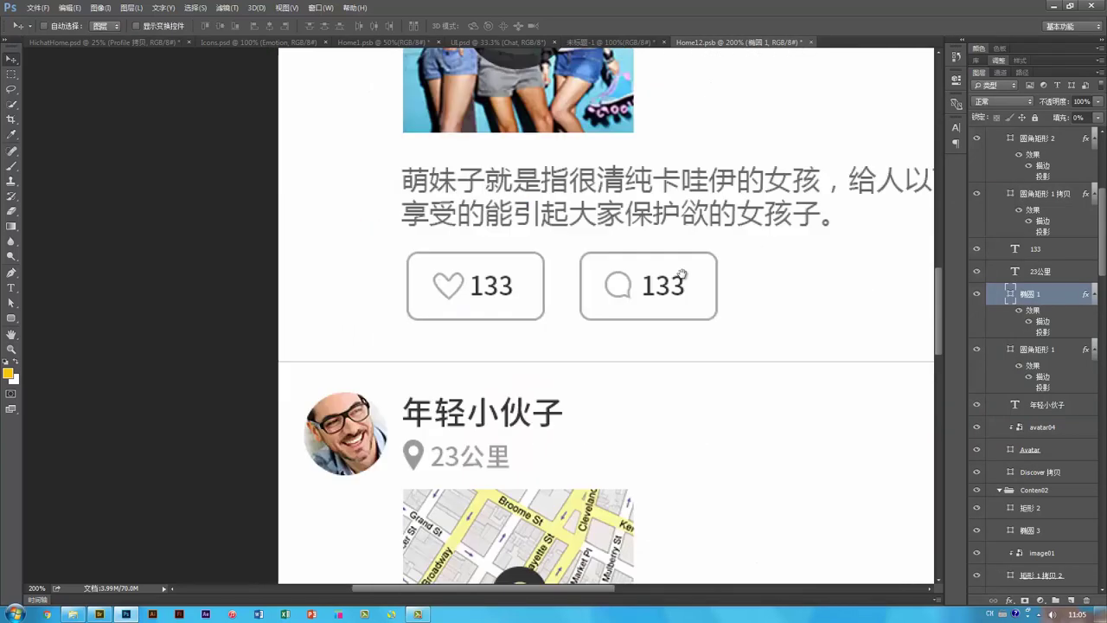
{"action": "key", "text": "ctrl+t"}
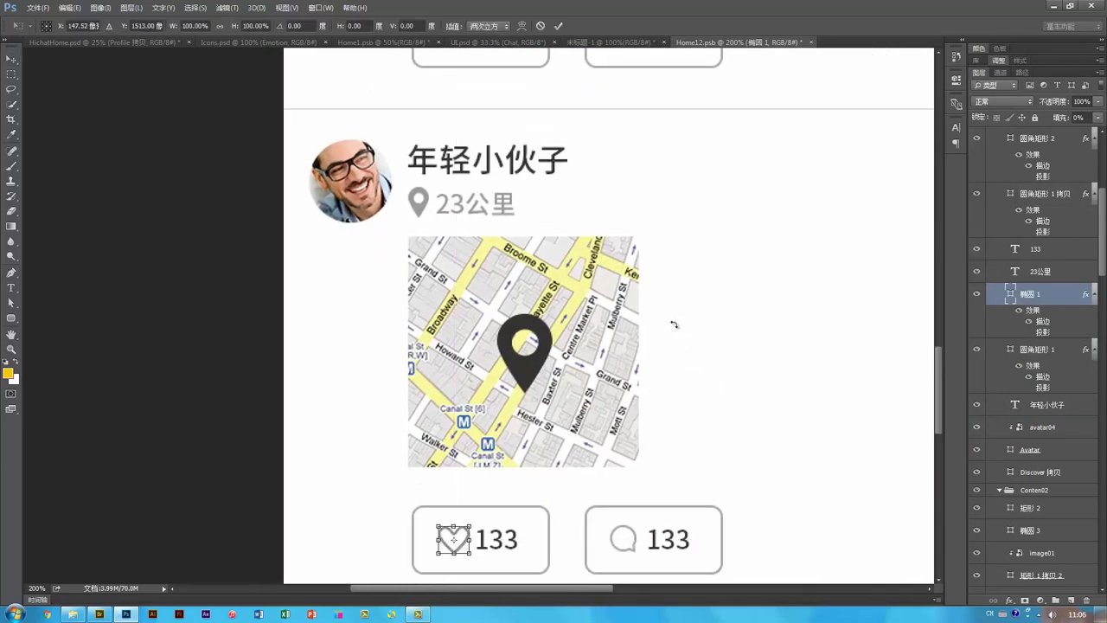
{"action": "key", "text": "Return"}
{"action": "left_click_drag", "start_coordinate": [636, 453], "coordinate": [621, 292]}
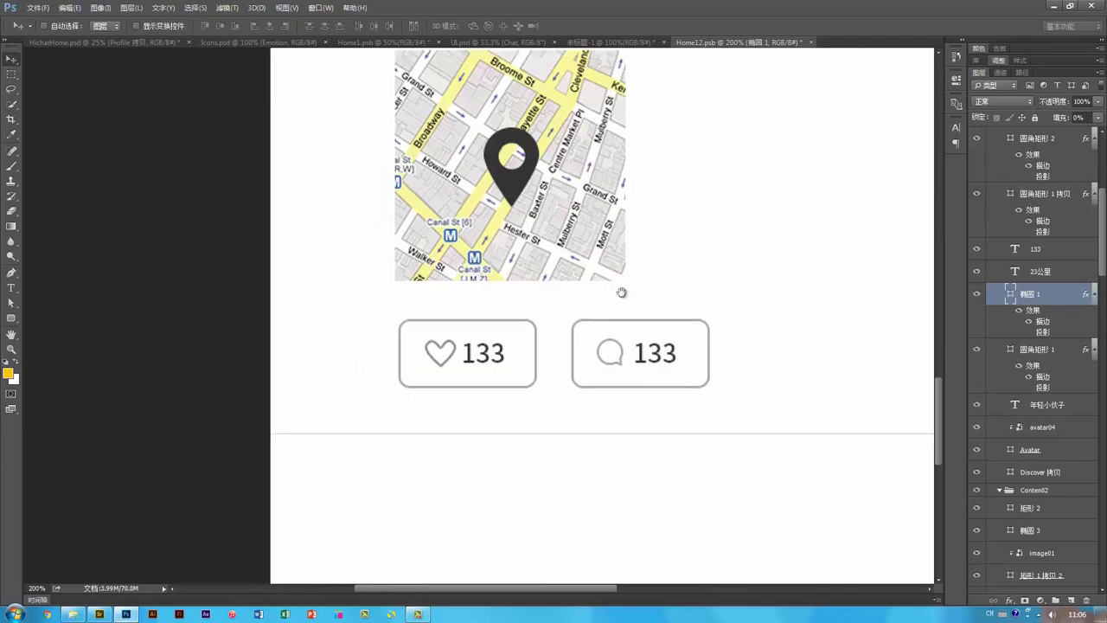
{"action": "double_click", "coordinate": [1036, 321]}
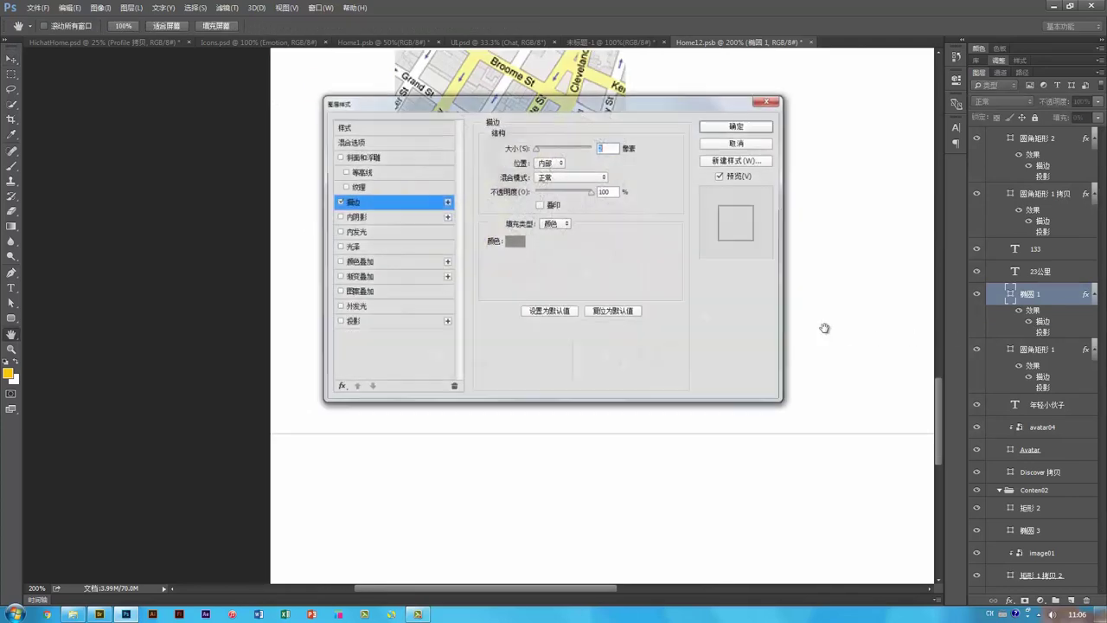
{"action": "left_click", "coordinate": [514, 241]}
{"action": "type", "text": "666"}
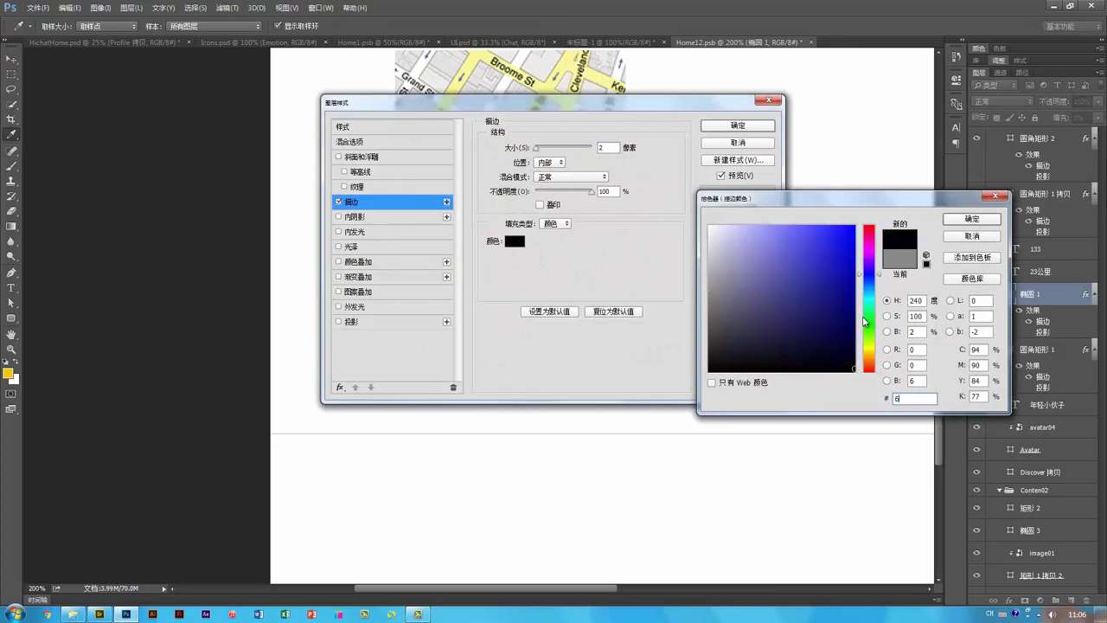
{"action": "key", "text": "Return"}
{"action": "key", "text": "Return"}
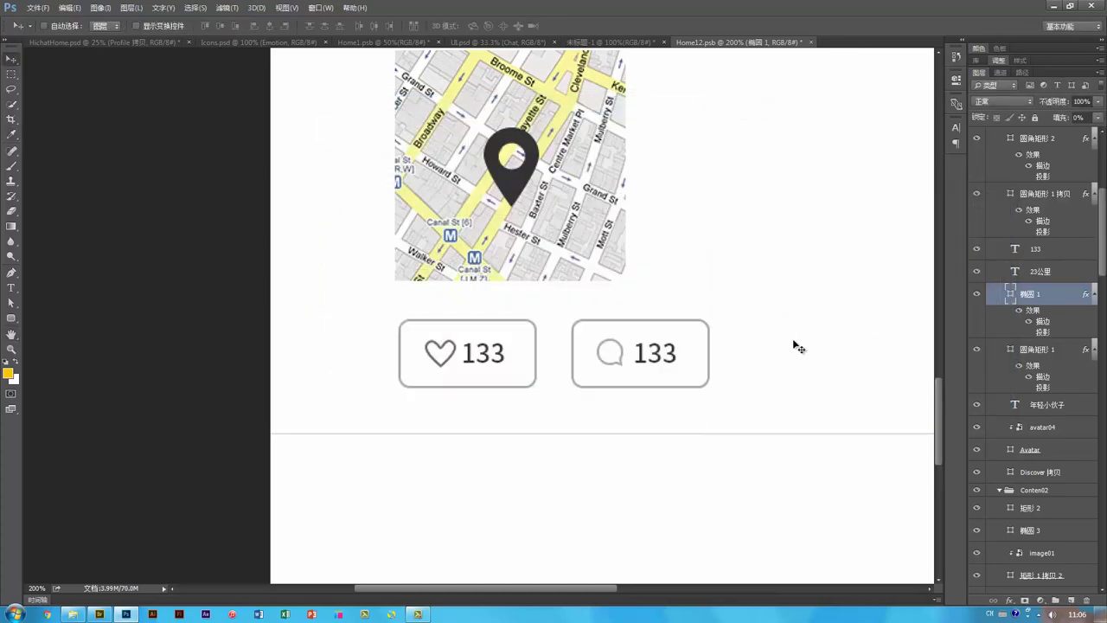
Step: Apply the heart icon's #666 outline style to the remaining heart and comment icons in all three posts
{"action": "key", "text": "ctrl+minus"}
{"action": "left_click_drag", "start_coordinate": [520, 380], "coordinate": [481, 460]}
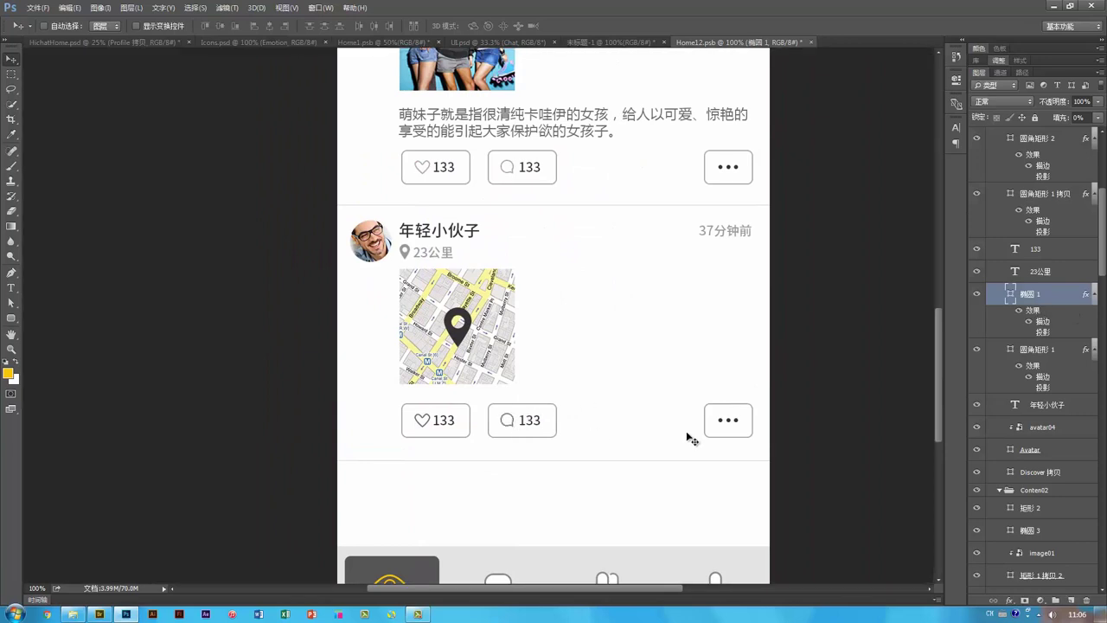
{"action": "left_click_drag", "start_coordinate": [559, 349], "coordinate": [558, 452]}
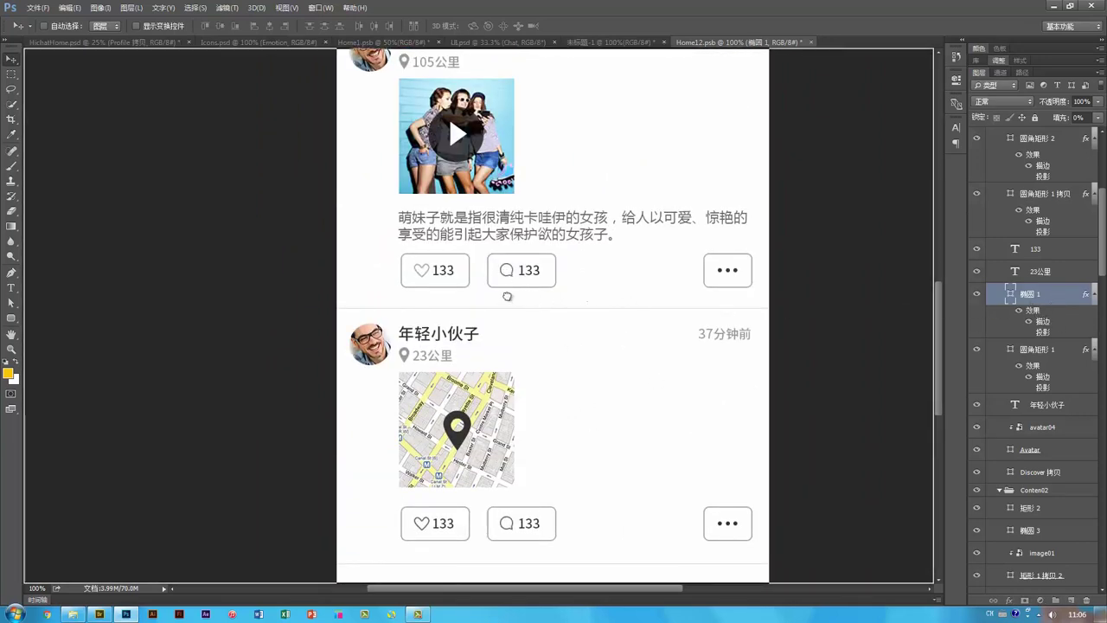
{"action": "scroll", "coordinate": [595, 416], "scroll_direction": "up", "scroll_amount": 5}
{"action": "scroll", "coordinate": [595, 415], "scroll_direction": "up", "scroll_amount": 1}
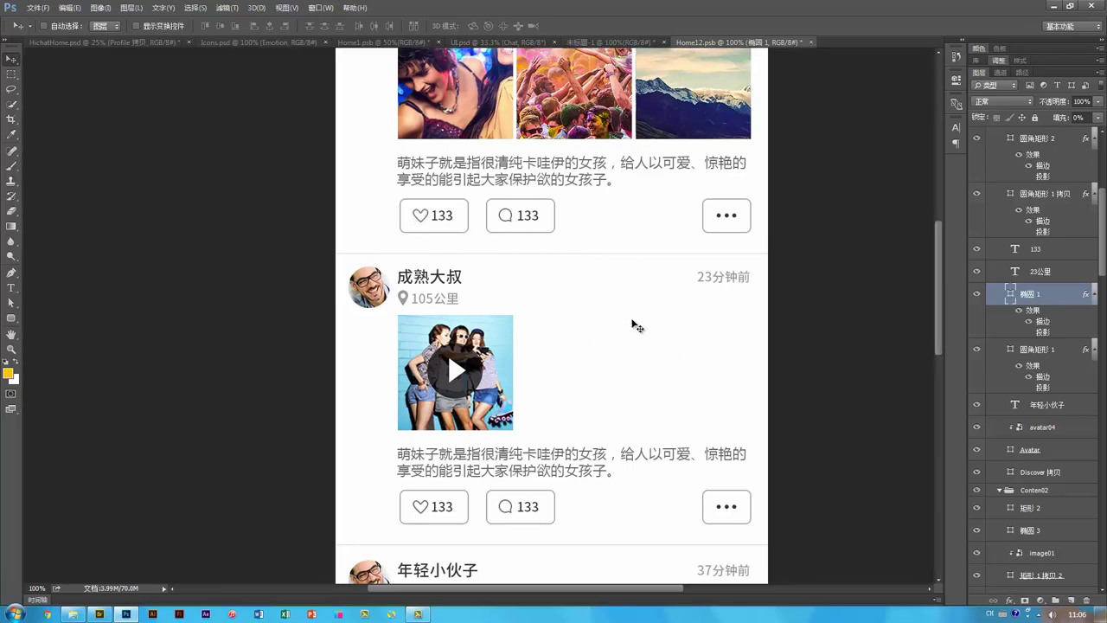
Step: Examine the darker icon outlines and the overall look of the Discover screen
{"action": "left_click_drag", "start_coordinate": [612, 226], "coordinate": [576, 244]}
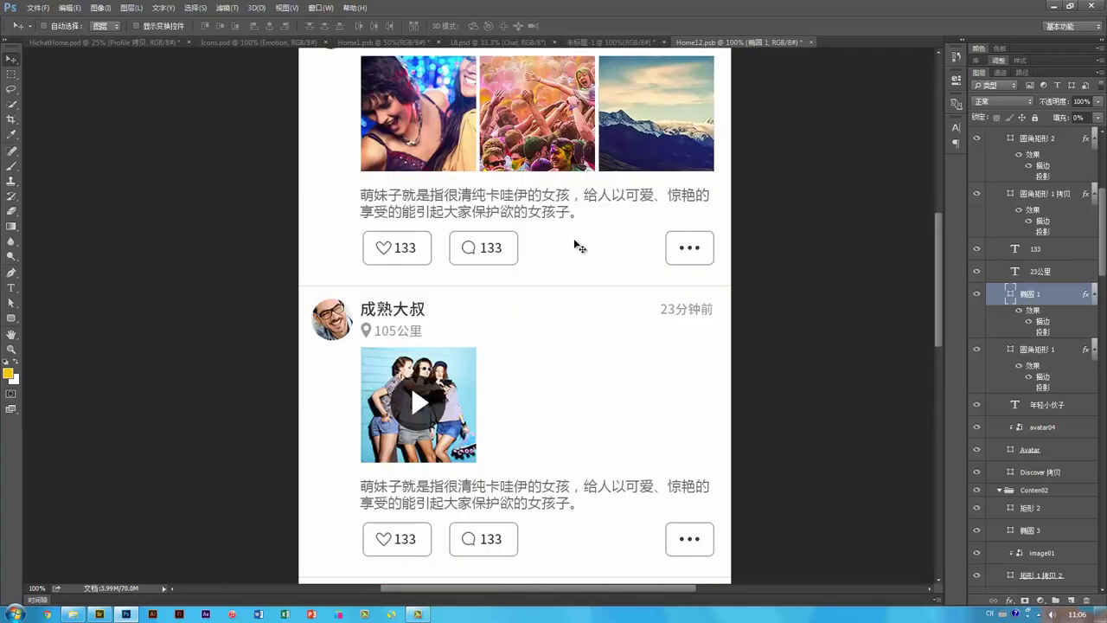
{"action": "key", "text": "ctrl+minus"}
{"action": "key", "text": "ctrl+minus"}
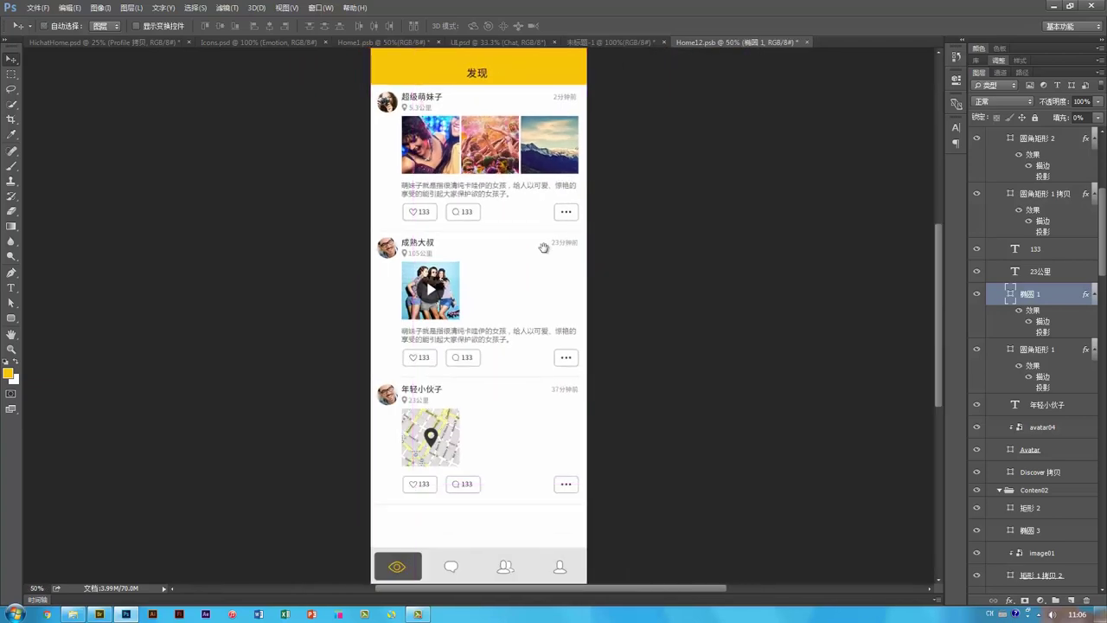
{"action": "mouse_move", "coordinate": [539, 288]}
{"action": "left_mouse_down"}
{"action": "mouse_move", "coordinate": [545, 245]}
{"action": "mouse_move", "coordinate": [545, 287]}
{"action": "left_mouse_up"}
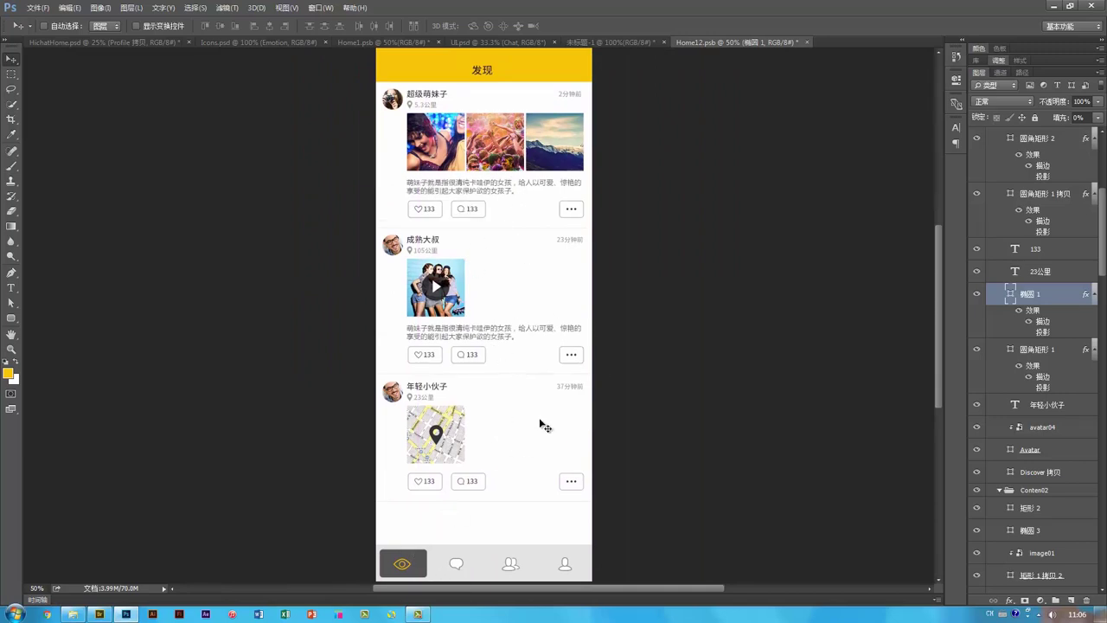
{"action": "left_click_drag", "start_coordinate": [504, 422], "coordinate": [533, 421]}
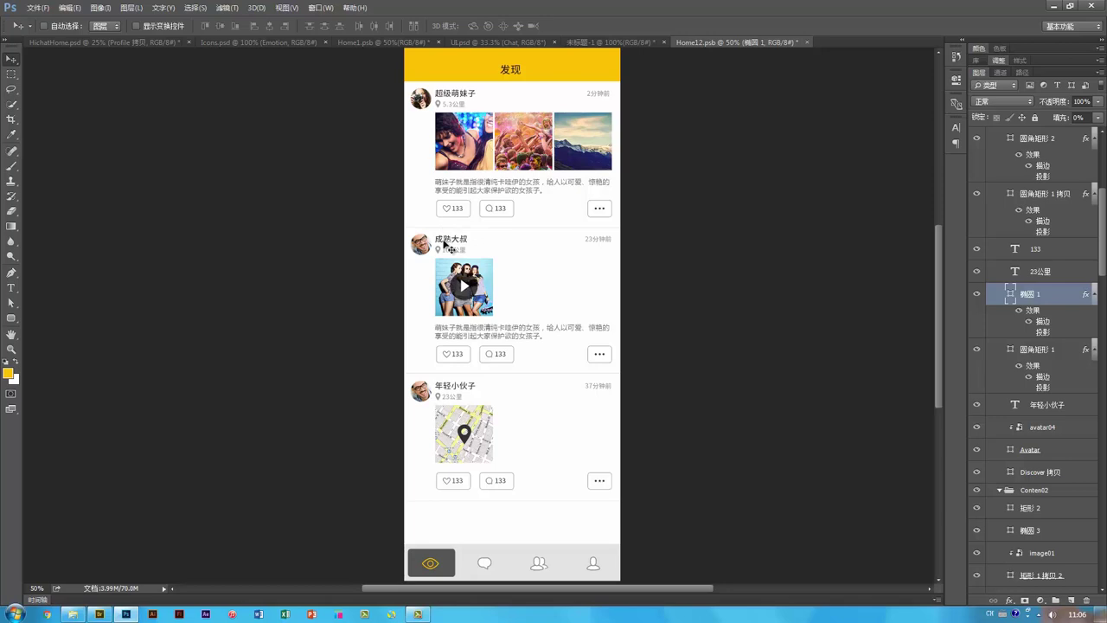
{"action": "key", "text": "ctrl"}
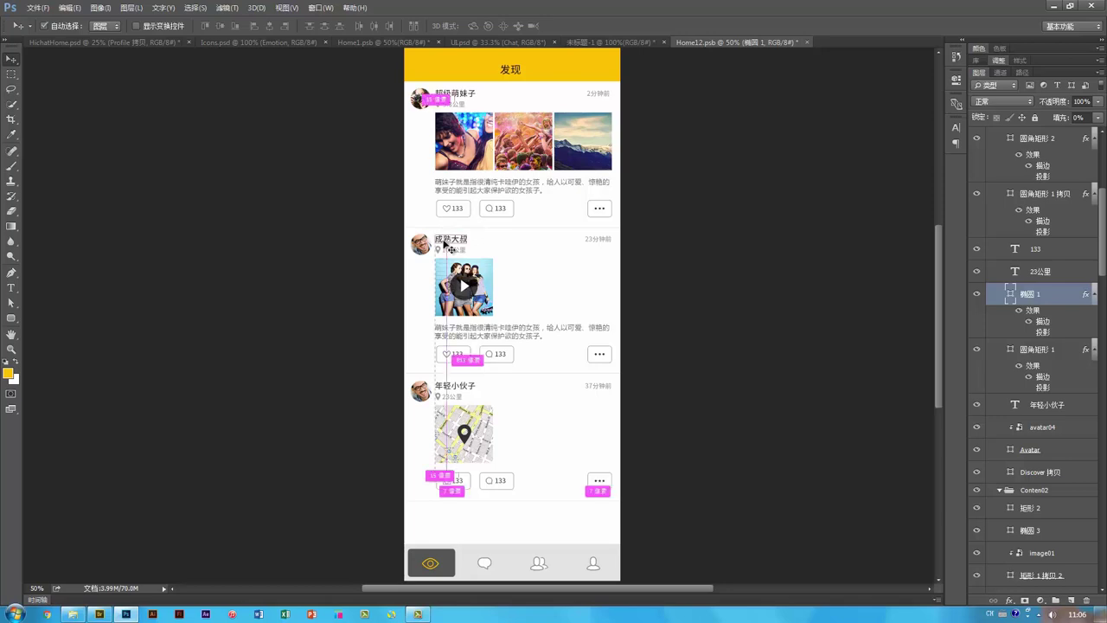
{"action": "key", "text": "ctrl+1"}
{"action": "scroll", "coordinate": [539, 239], "scroll_direction": "up", "scroll_amount": 3}
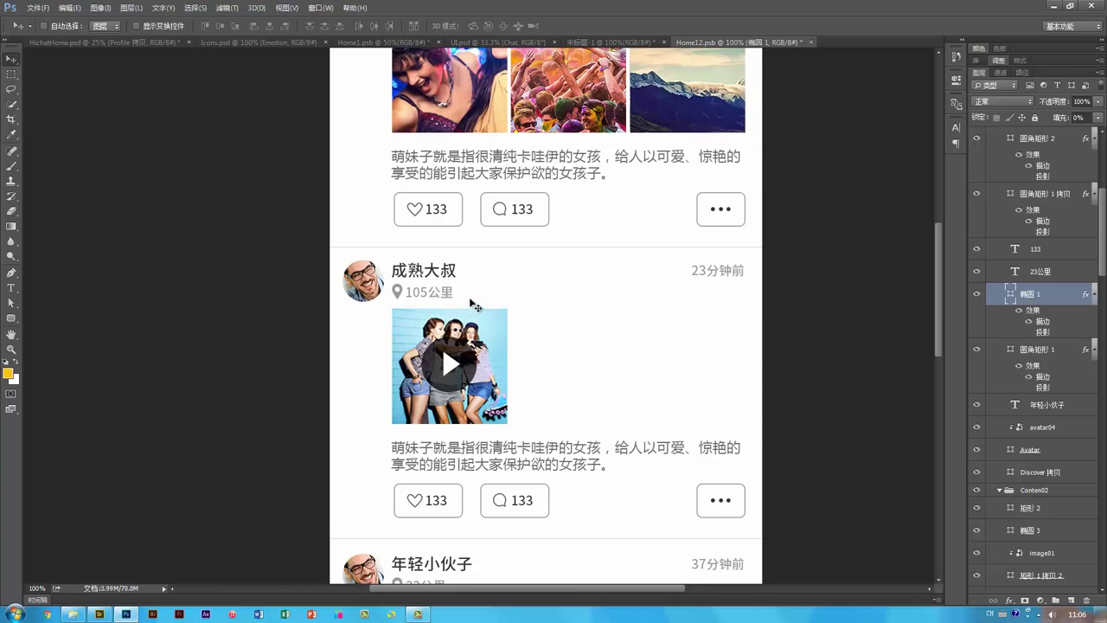
Step: Select the first post's like button shape and set its fill opacity to 100%
{"action": "left_click", "coordinate": [275, 256], "text": "ctrl"}
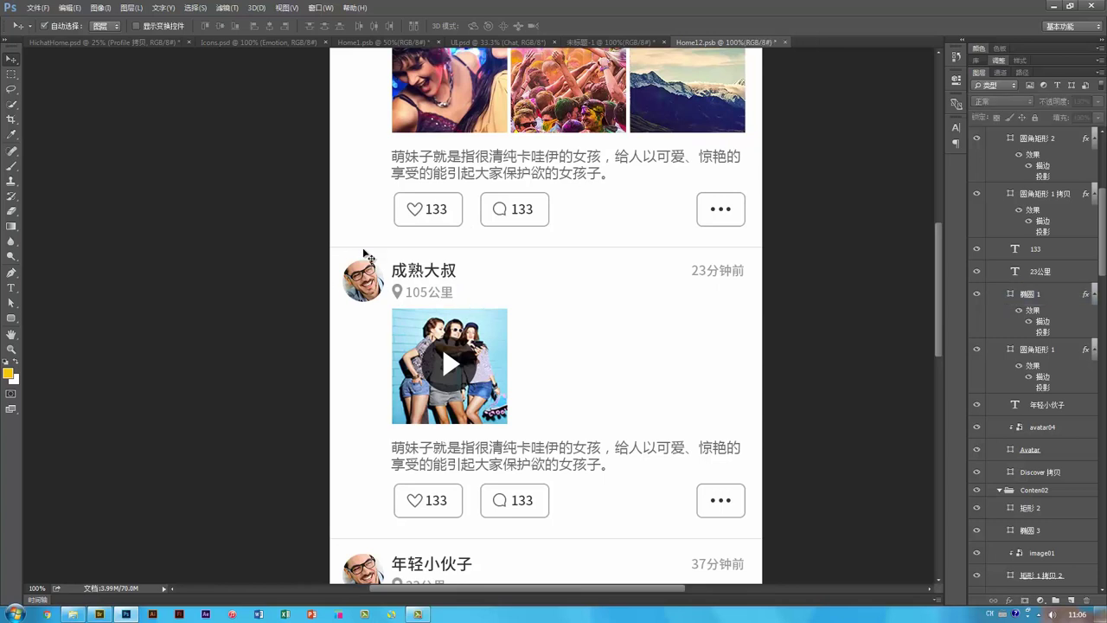
{"action": "left_click", "coordinate": [460, 224], "text": "ctrl"}
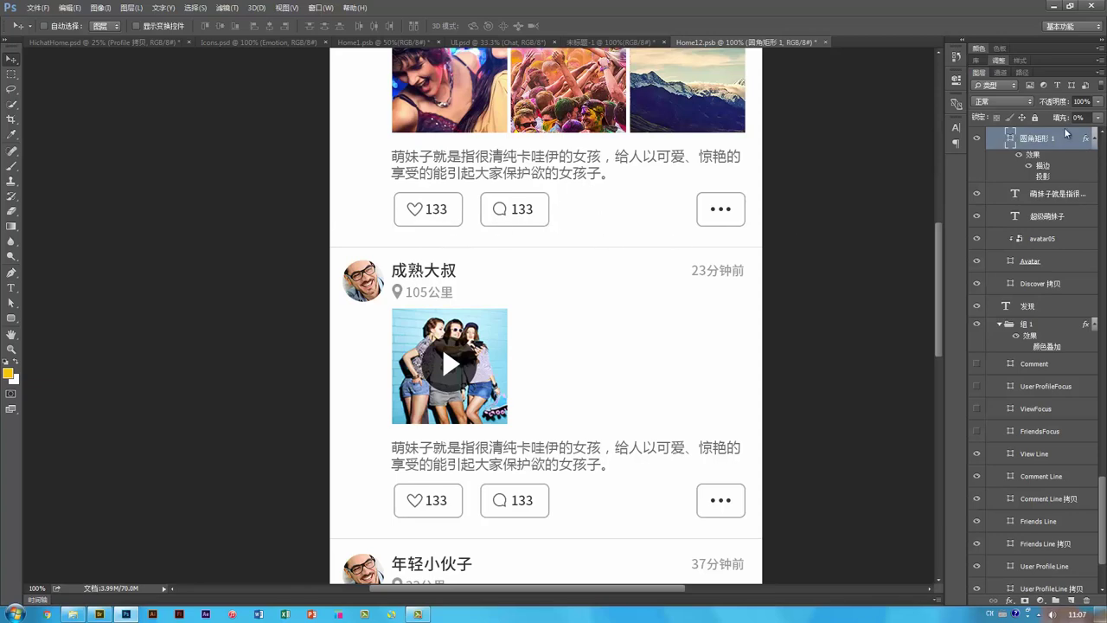
{"action": "left_click_drag", "start_coordinate": [1060, 120], "coordinate": [1104, 121]}
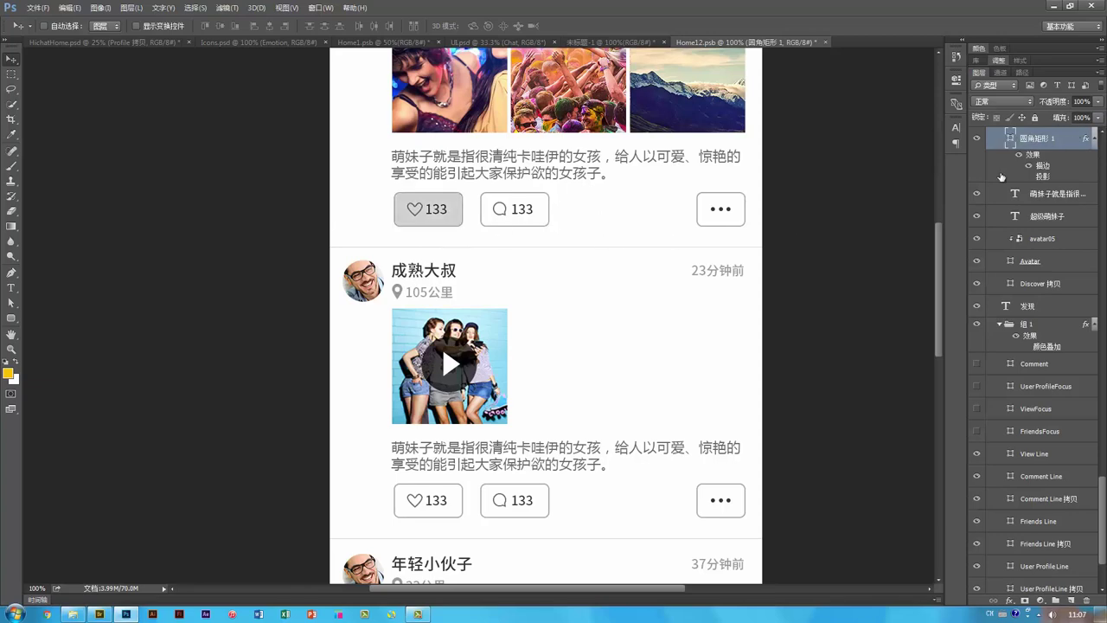
Step: Recolour the first post's like button shape to the pinkish red #ff345a
{"action": "double_click", "coordinate": [1011, 139]}
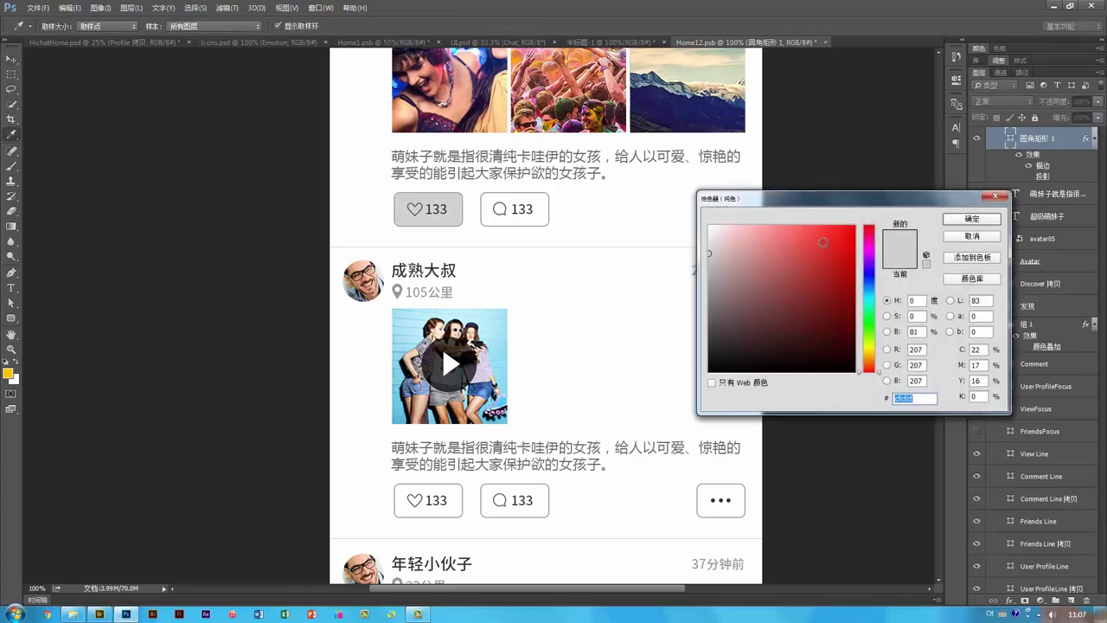
{"action": "type", "text": "ff5555"}
{"action": "left_click", "coordinate": [866, 230]}
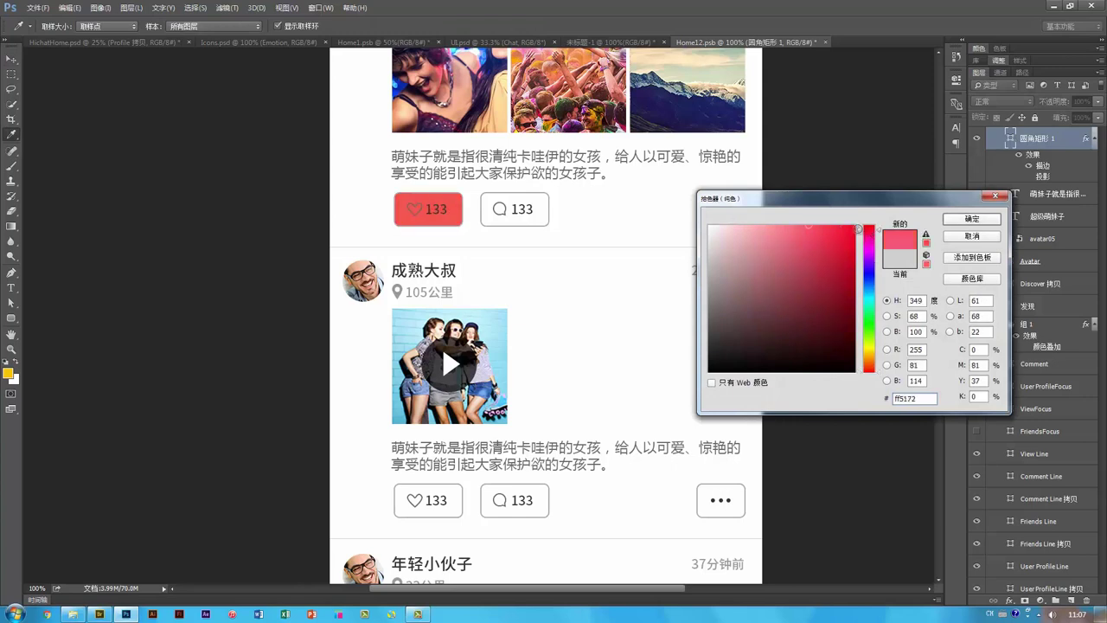
{"action": "left_click", "coordinate": [826, 222]}
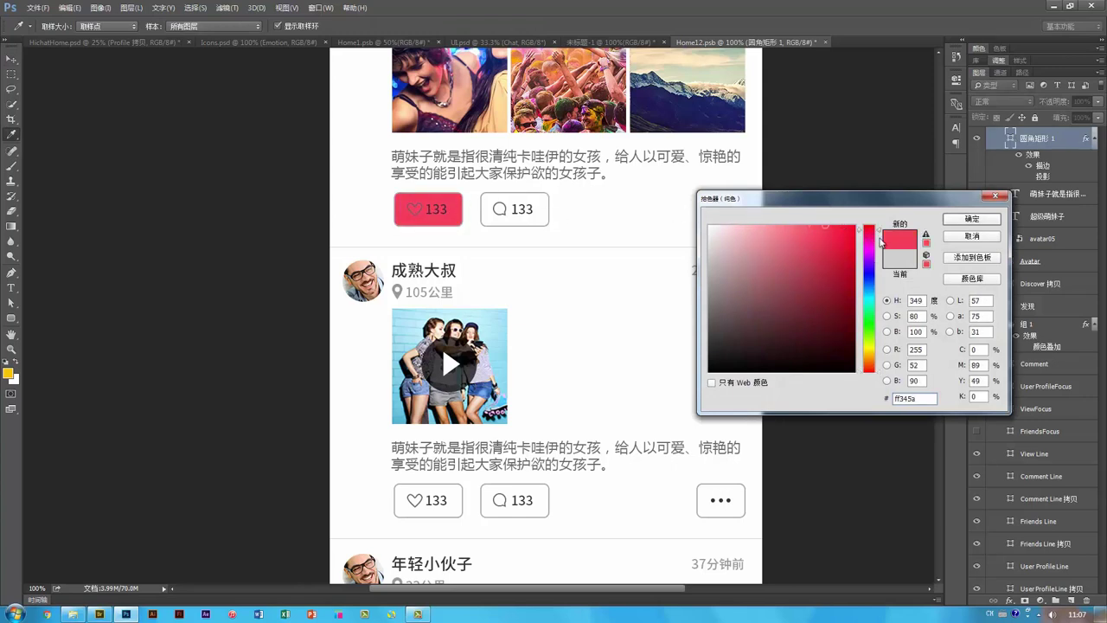
{"action": "left_click", "coordinate": [961, 223]}
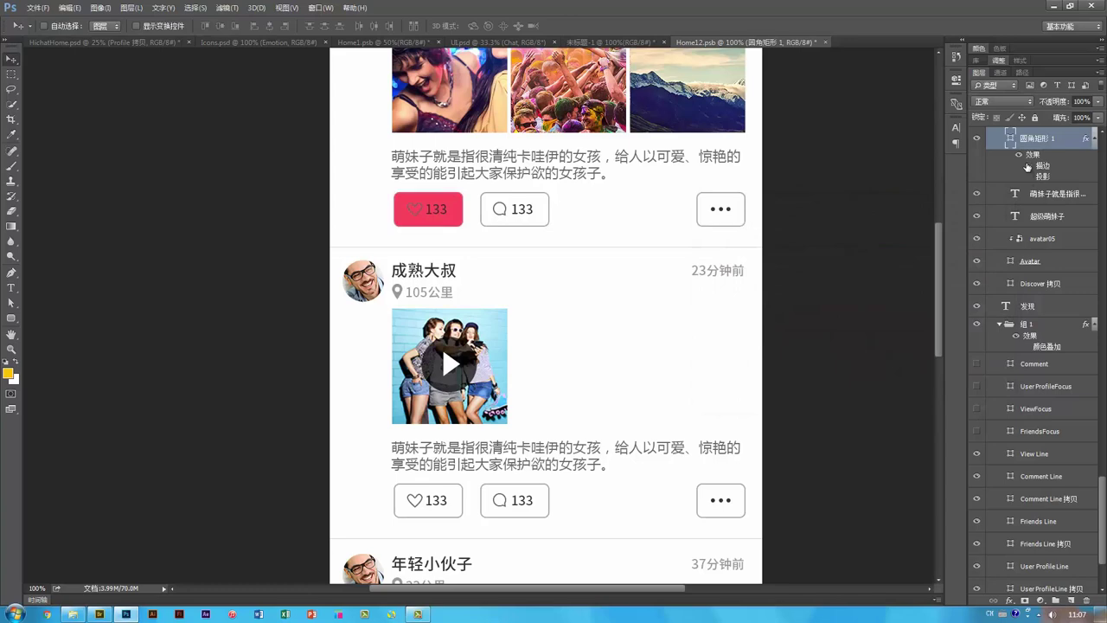
Step: Change the outline colour of the heart icon in the first post's like button to white
{"action": "left_click_drag", "start_coordinate": [551, 160], "coordinate": [545, 334]}
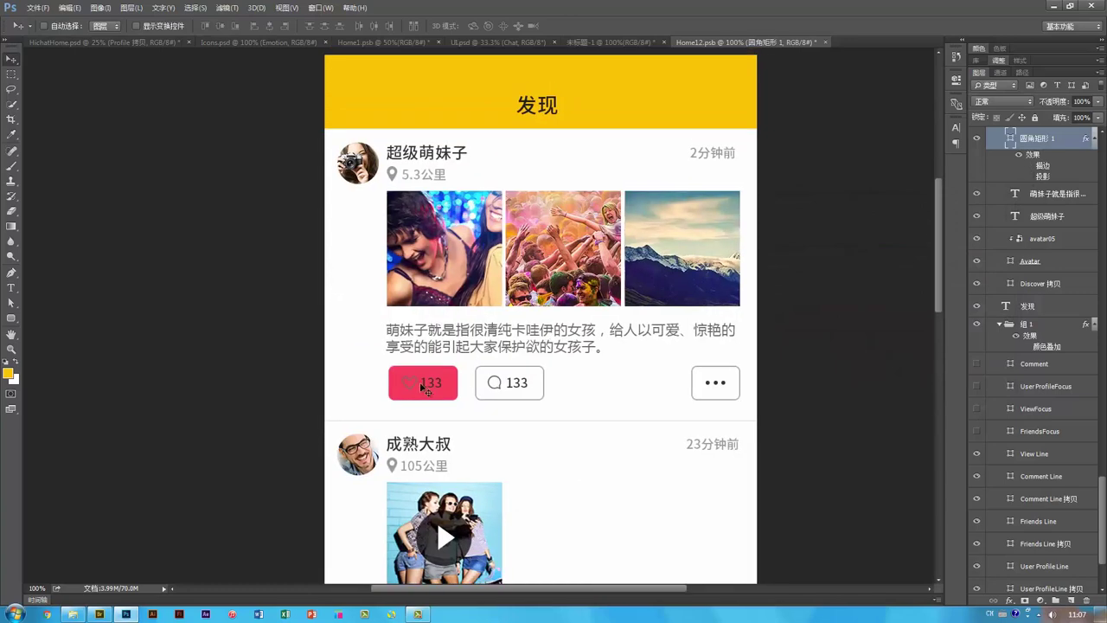
{"action": "left_click", "coordinate": [410, 385], "text": "ctrl"}
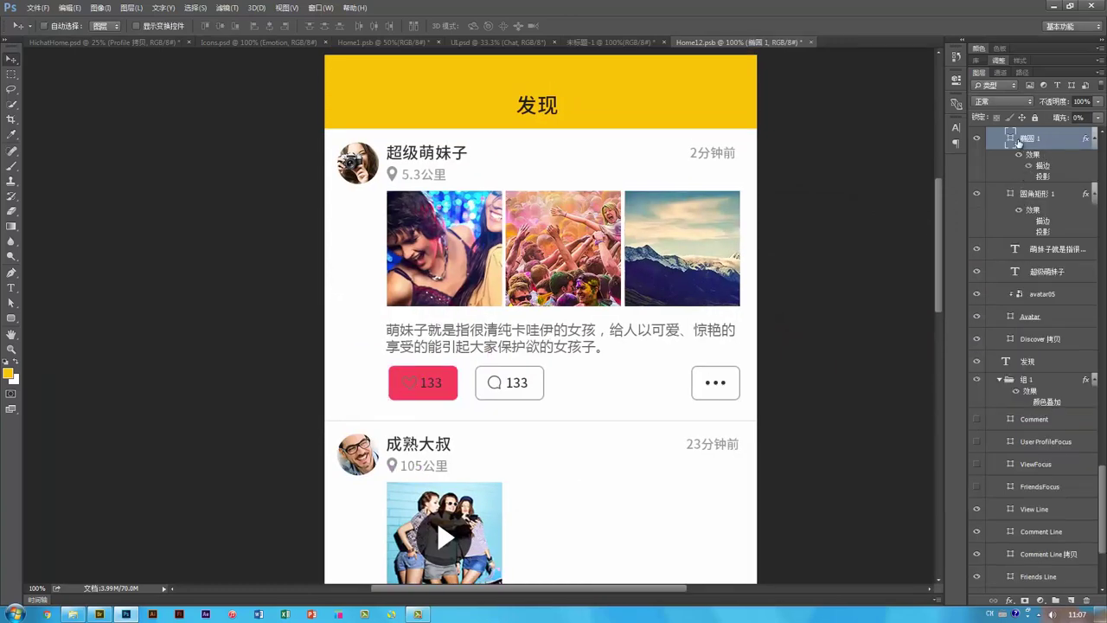
{"action": "double_click", "coordinate": [1050, 167]}
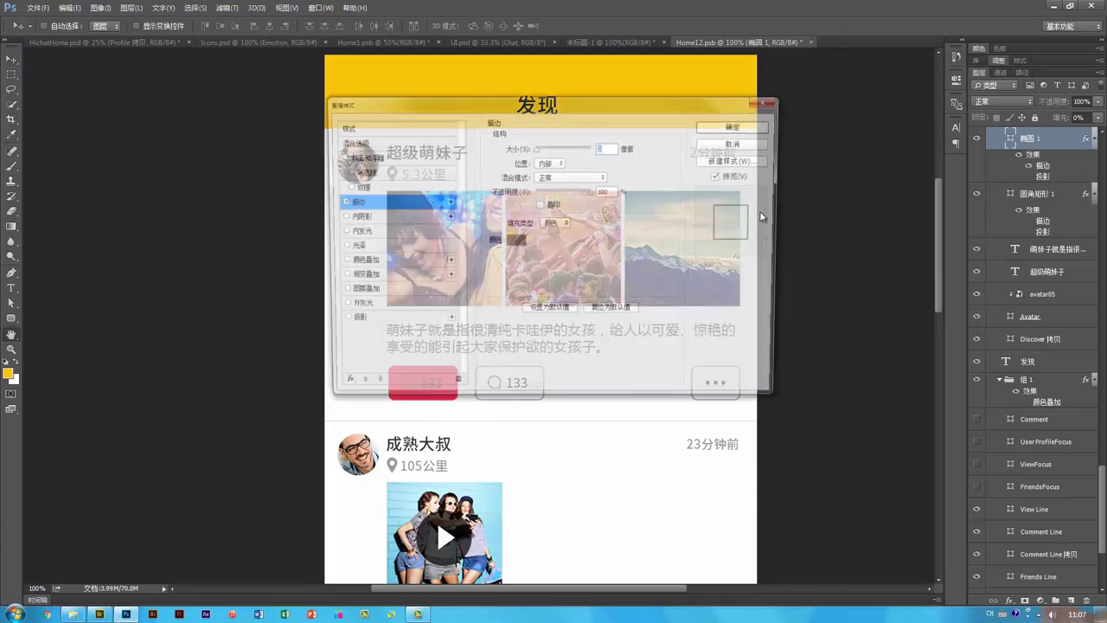
{"action": "left_click_drag", "start_coordinate": [609, 104], "coordinate": [820, 117]}
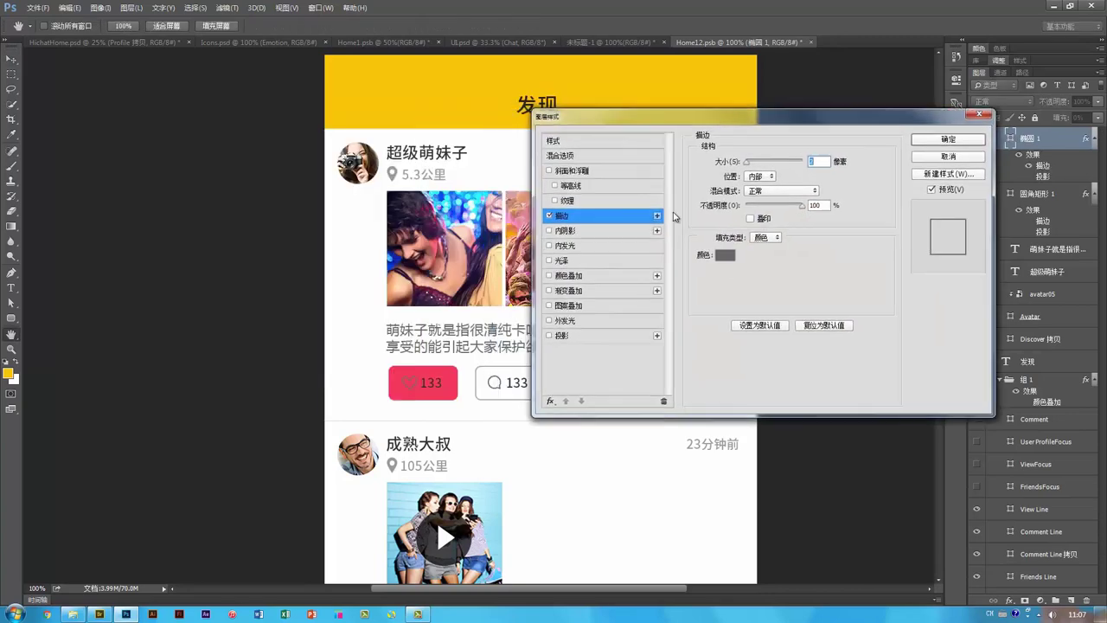
{"action": "left_click", "coordinate": [727, 260]}
{"action": "left_click_drag", "start_coordinate": [726, 261], "coordinate": [567, 110]}
{"action": "key", "text": "Return"}
{"action": "key", "text": "Return"}
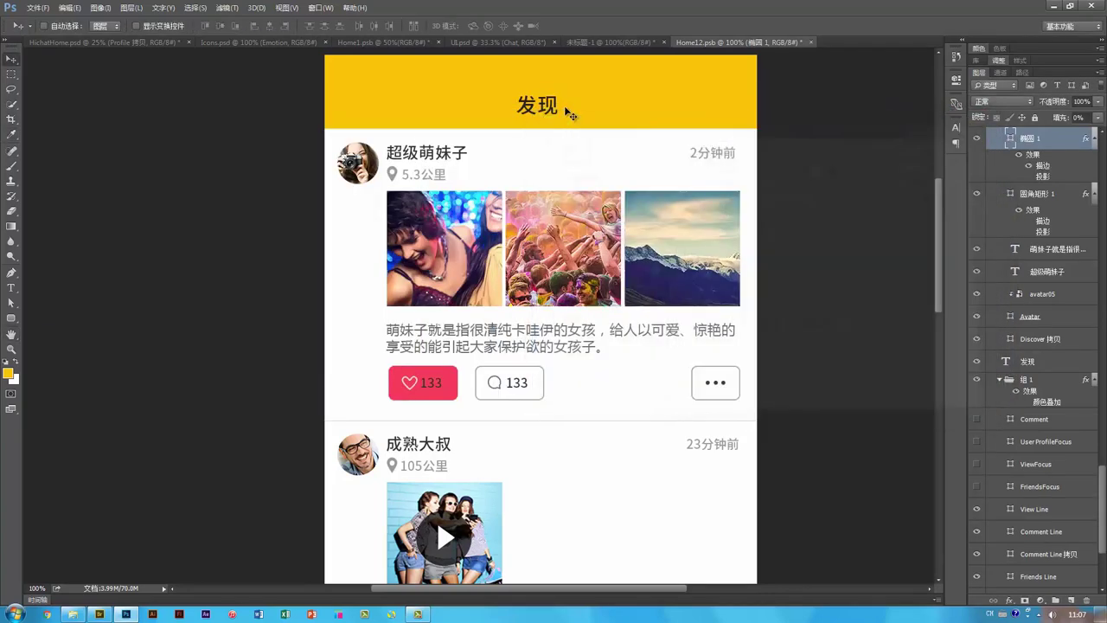
Step: Recolour the 133 like count in the first post's red button to white
{"action": "left_click", "coordinate": [433, 383], "text": "ctrl"}
{"action": "key", "text": "t"}
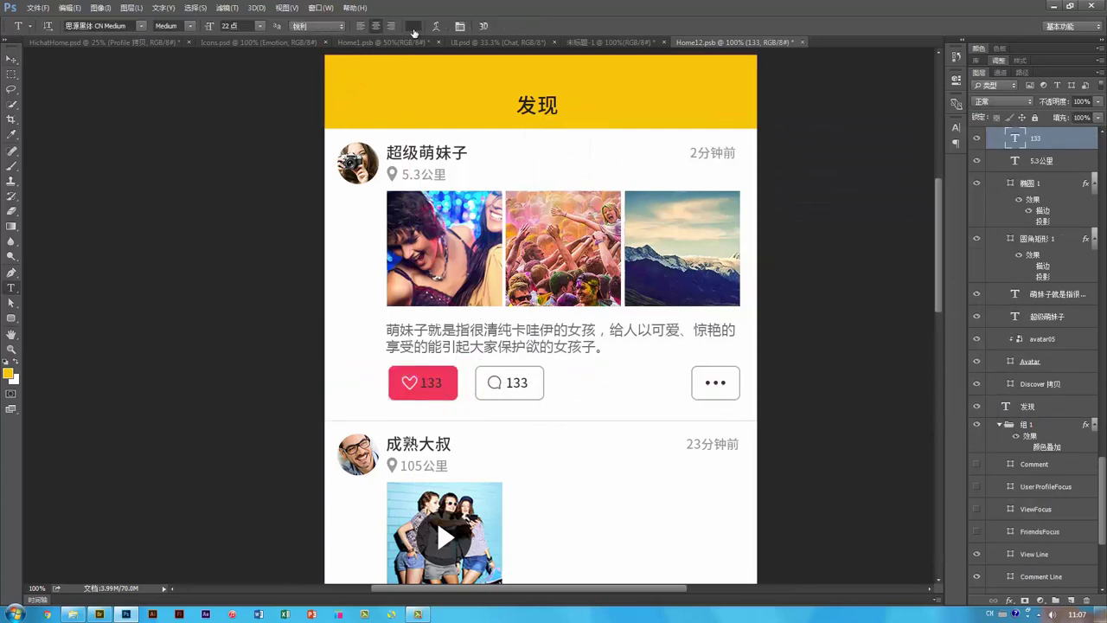
{"action": "left_click", "coordinate": [413, 29]}
{"action": "left_click_drag", "start_coordinate": [732, 258], "coordinate": [522, 80]}
{"action": "key", "text": "Return"}
{"action": "key", "text": "v"}
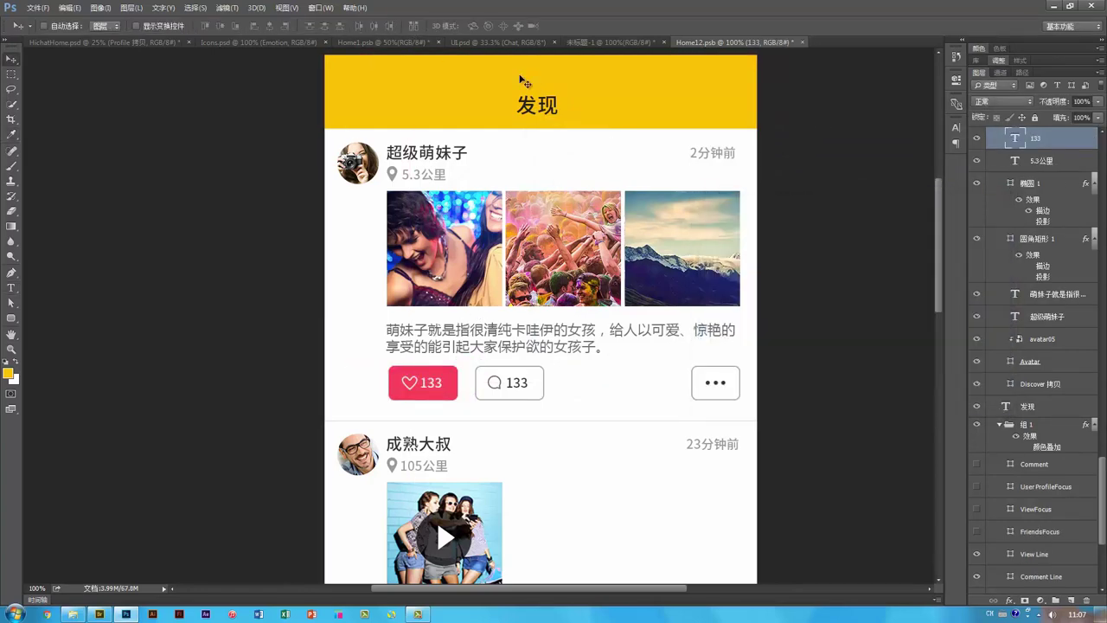
Step: Hide the outline of the second post's heart icon and recolour the heart shape to the like button's pinkish red #ff345a
{"action": "key", "text": "ctrl+minus"}
{"action": "key", "text": "ctrl+minus"}
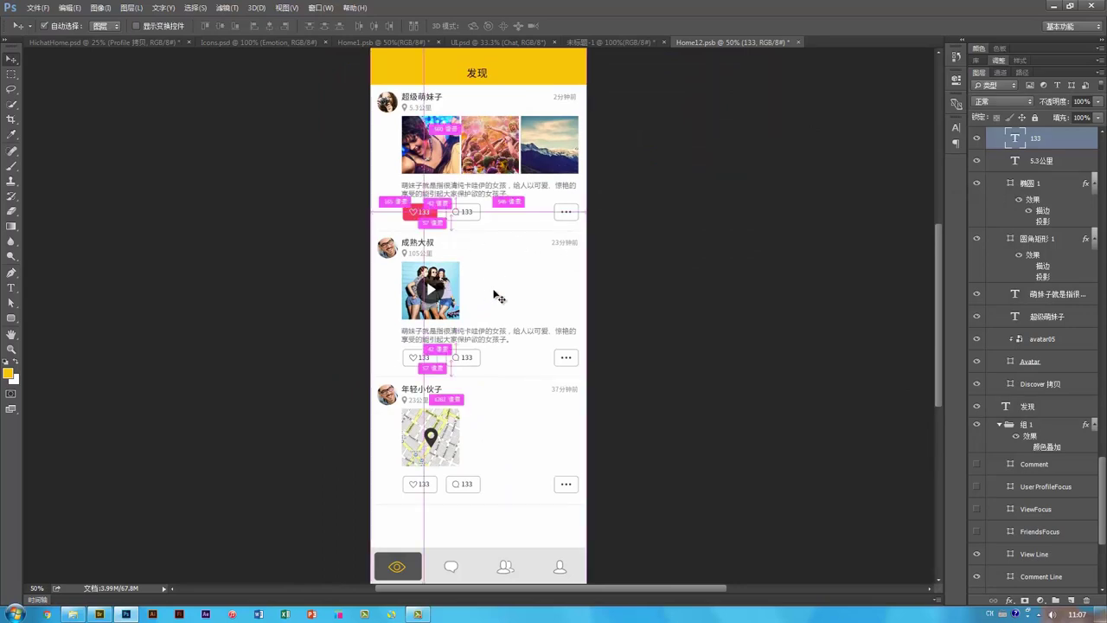
{"action": "key", "text": "ctrl+plus"}
{"action": "key", "text": "ctrl+plus"}
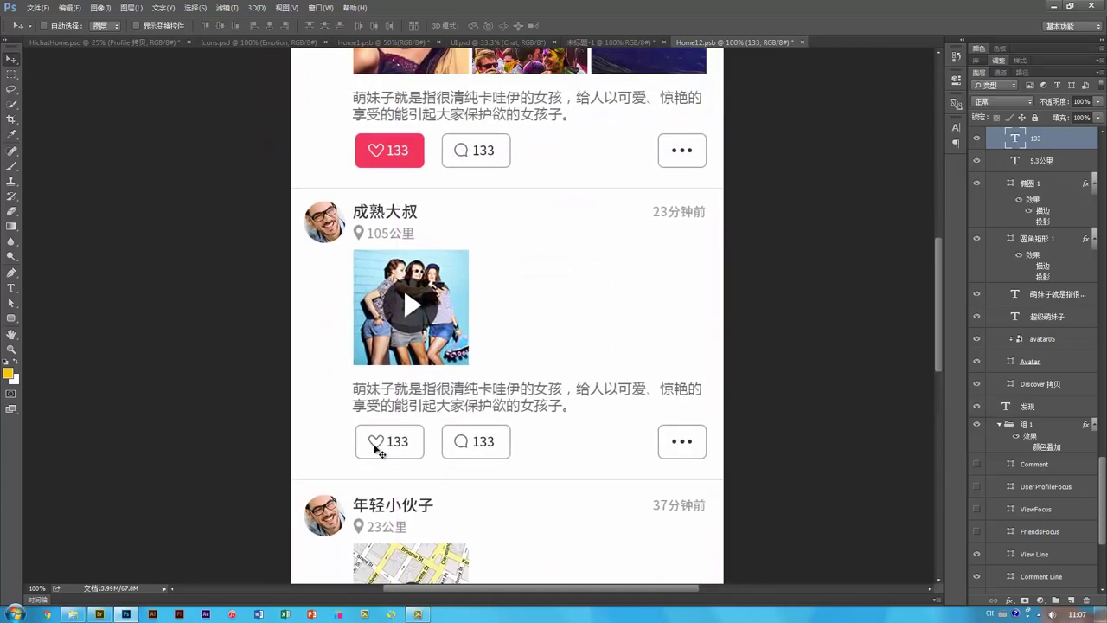
{"action": "left_click", "coordinate": [377, 445], "text": "ctrl"}
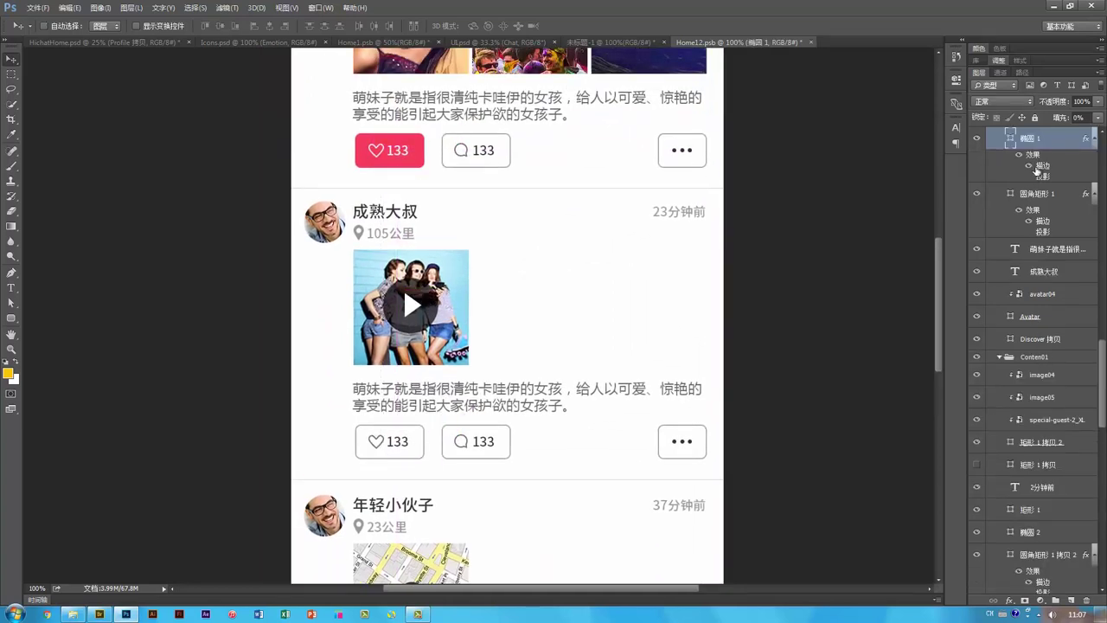
{"action": "left_click", "coordinate": [1029, 166]}
{"action": "double_click", "coordinate": [1009, 138]}
{"action": "left_click", "coordinate": [415, 153]}
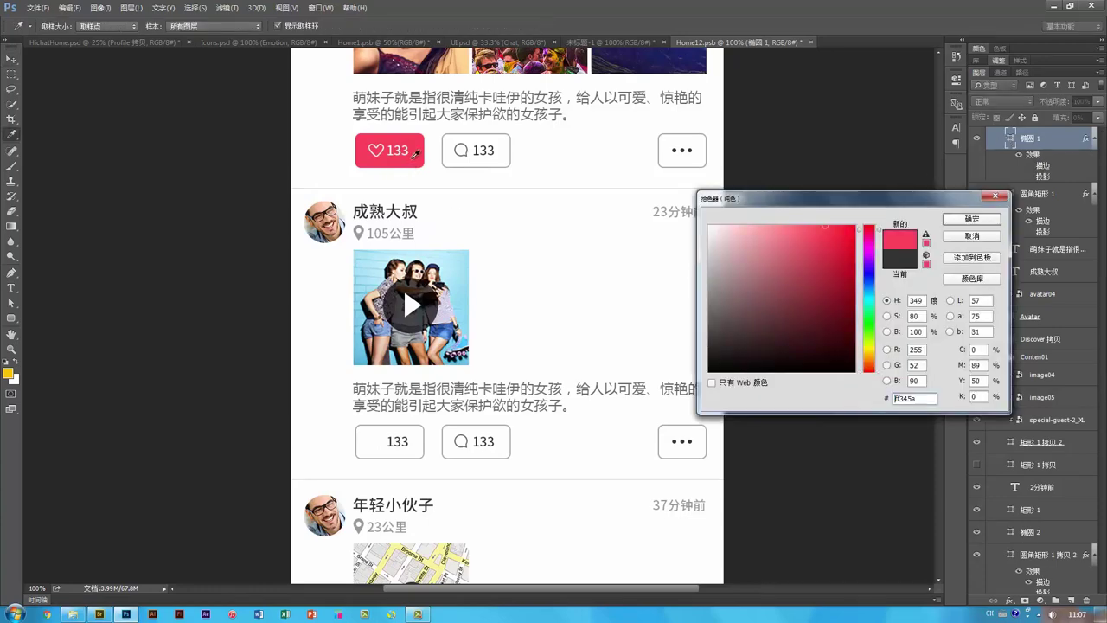
{"action": "key", "text": "Return"}
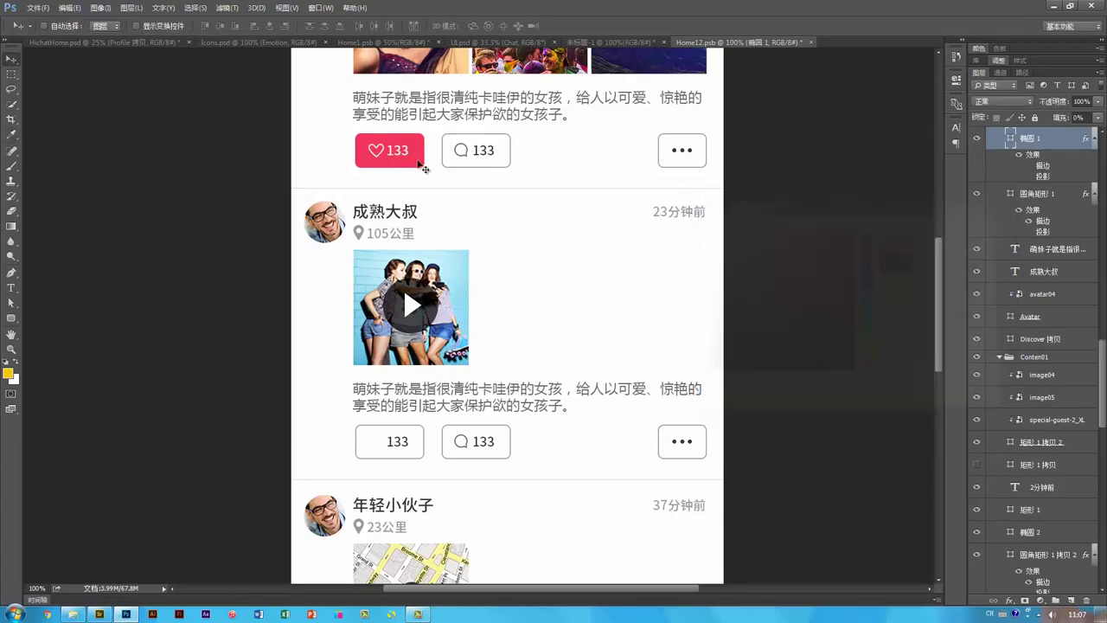
Step: Set the second post's heart shape fill opacity to 100%
{"action": "left_click", "coordinate": [1062, 119]}
{"action": "type", "text": "100"}
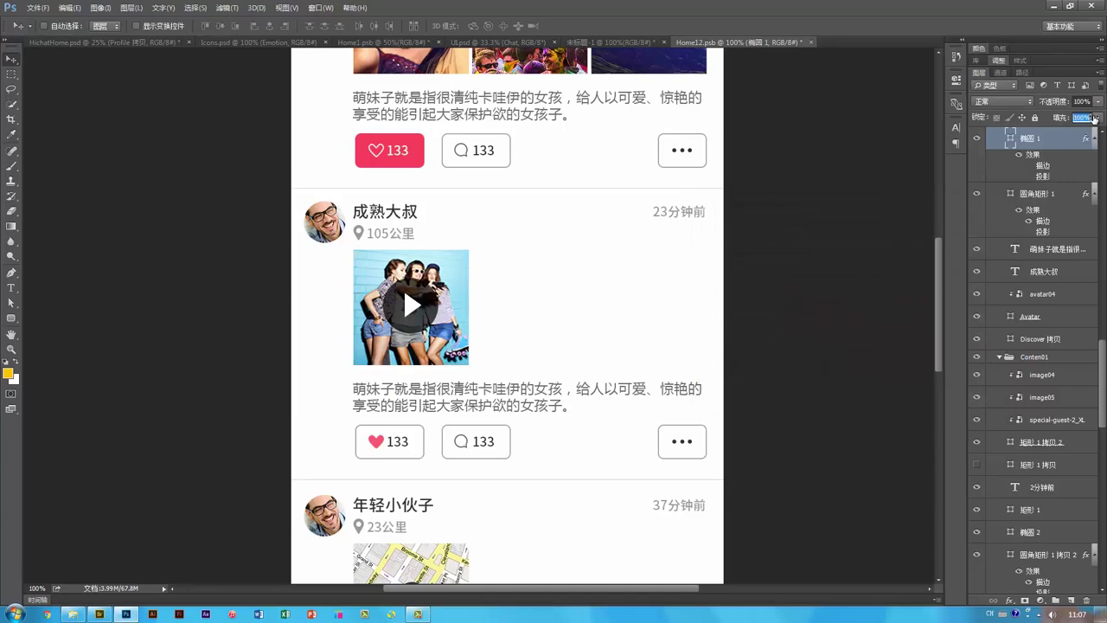
{"action": "key", "text": "Return"}
Step: Compare the two liked-state designs, save the Discover screen and return to the HichatHome.psd overview
{"action": "key", "text": "ctrl+minus"}
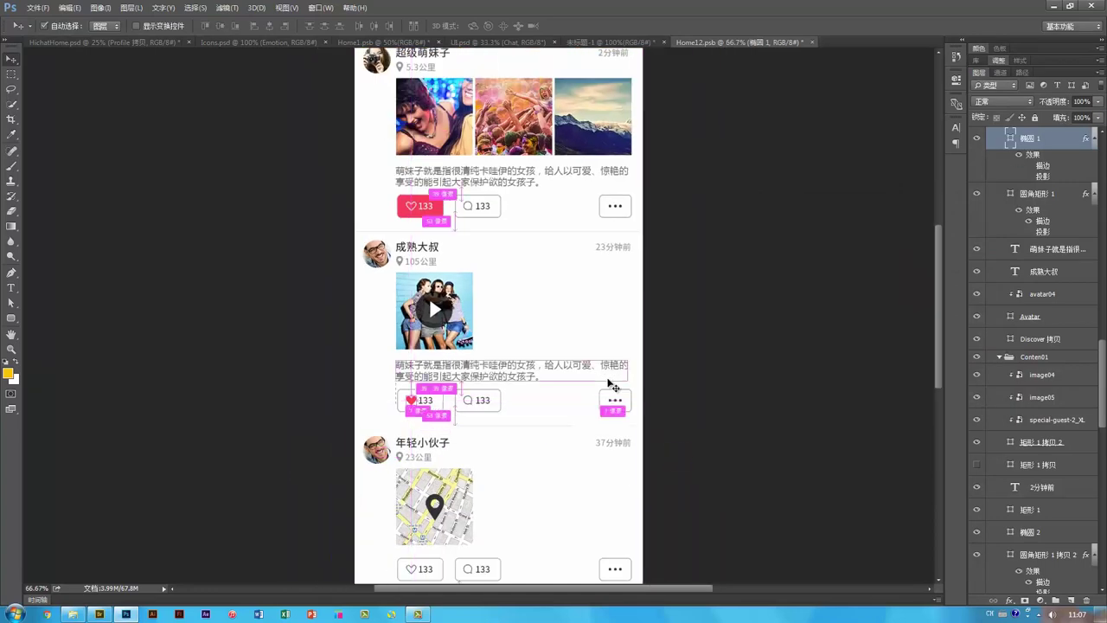
{"action": "mouse_move", "coordinate": [562, 333]}
{"action": "left_mouse_down"}
{"action": "mouse_move", "coordinate": [540, 327]}
{"action": "mouse_move", "coordinate": [550, 348]}
{"action": "left_mouse_up"}
{"action": "scroll", "coordinate": [543, 329], "scroll_direction": "up", "scroll_amount": 2}
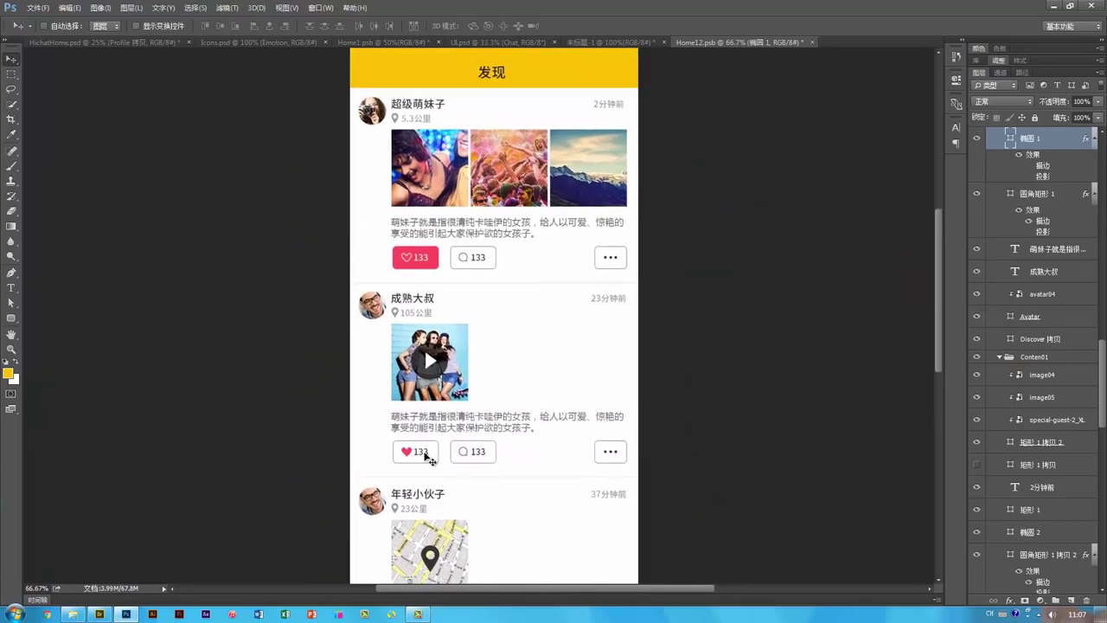
{"action": "left_click_drag", "start_coordinate": [517, 503], "coordinate": [508, 398]}
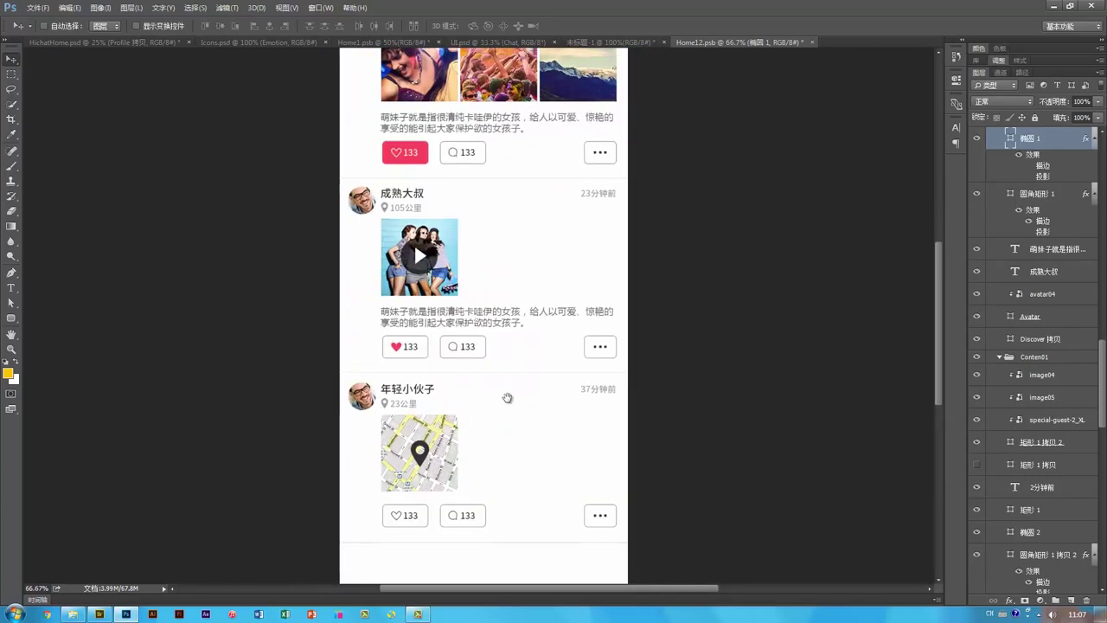
{"action": "left_click_drag", "start_coordinate": [481, 317], "coordinate": [481, 352]}
{"action": "scroll", "coordinate": [481, 349], "scroll_direction": "up", "scroll_amount": 2}
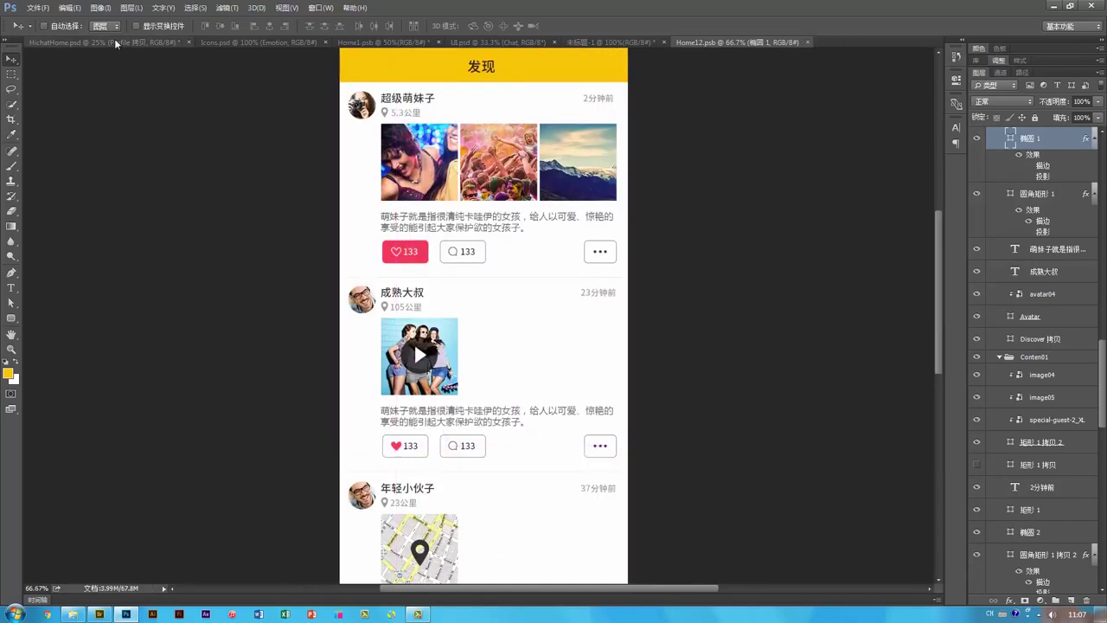
{"action": "left_click", "coordinate": [91, 43]}
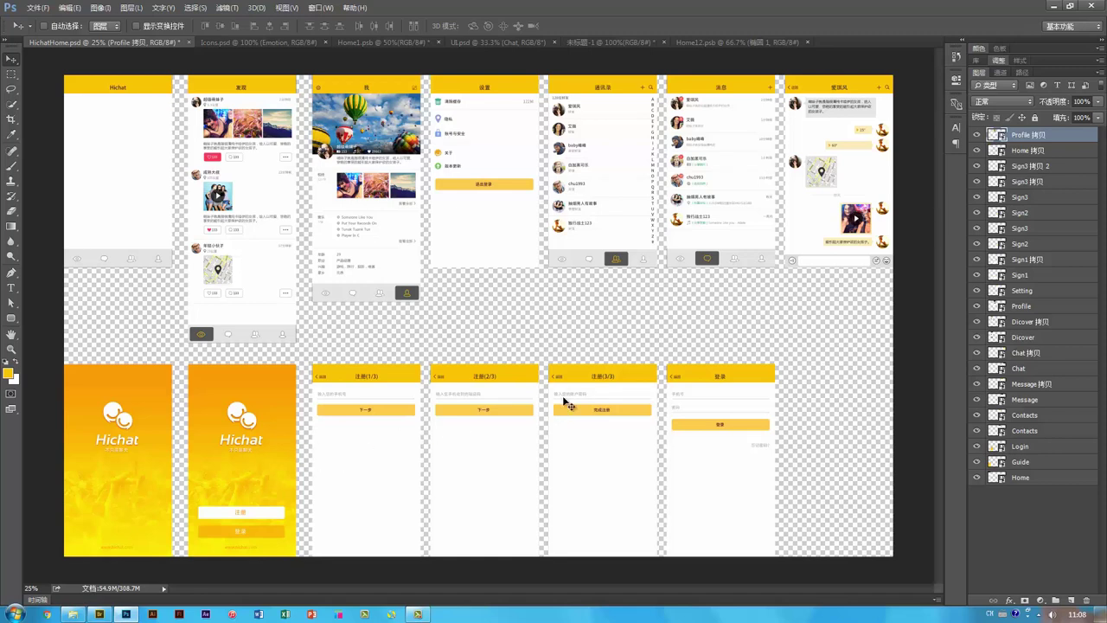
Step: Extend the HichatHome.psd canvas downward to about double its height with the Crop tool
{"action": "key", "text": "ctrl+minus"}
{"action": "key", "text": "ctrl+minus"}
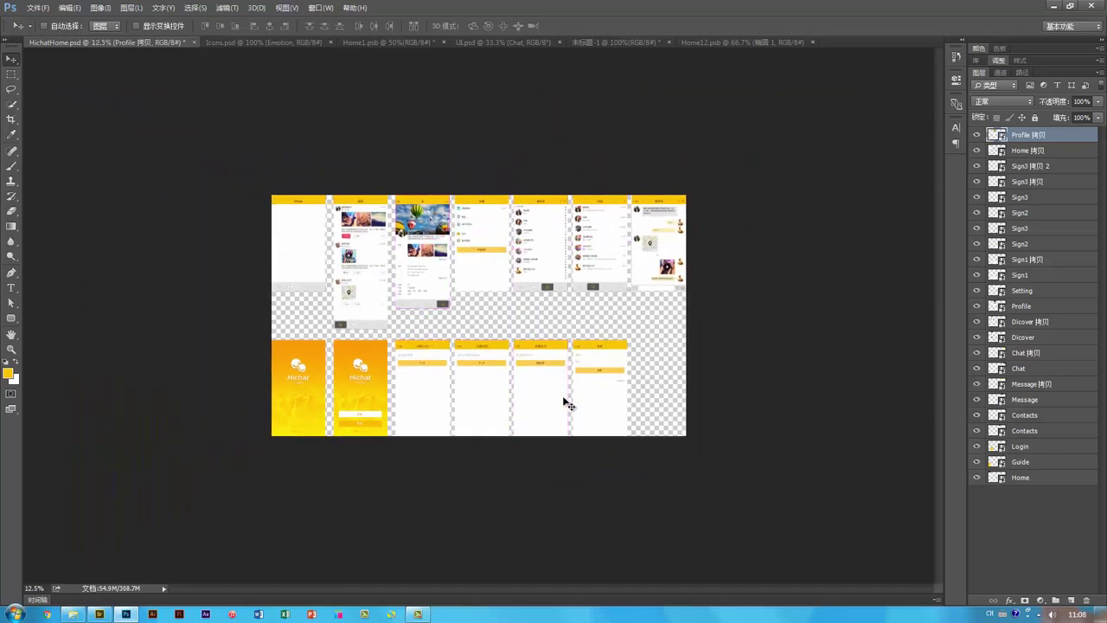
{"action": "key", "text": "c"}
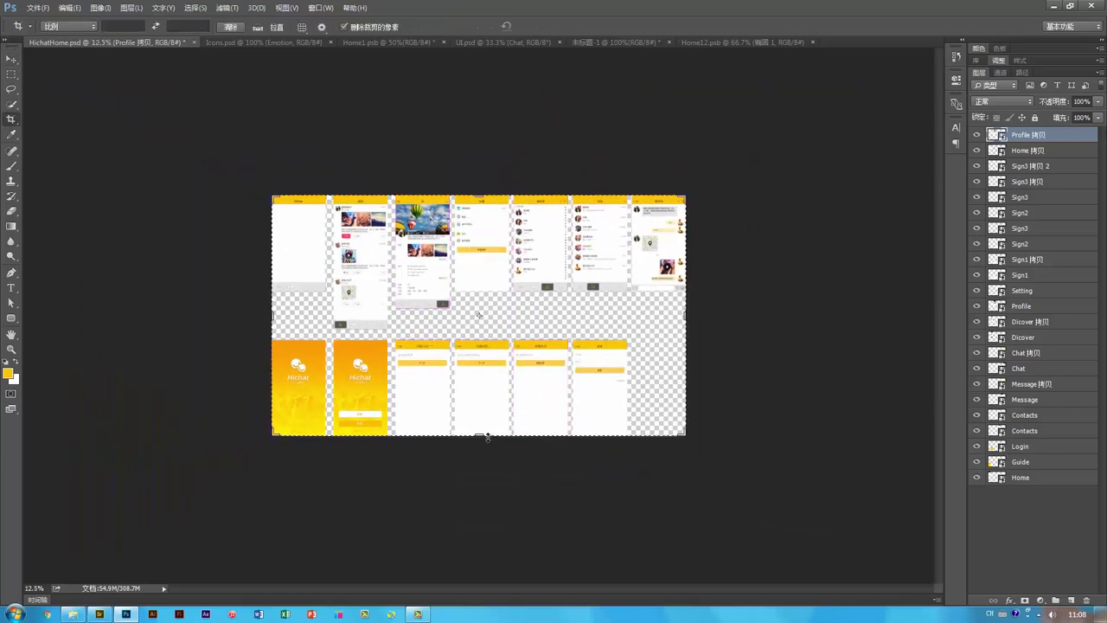
{"action": "left_click_drag", "start_coordinate": [487, 437], "coordinate": [496, 567]}
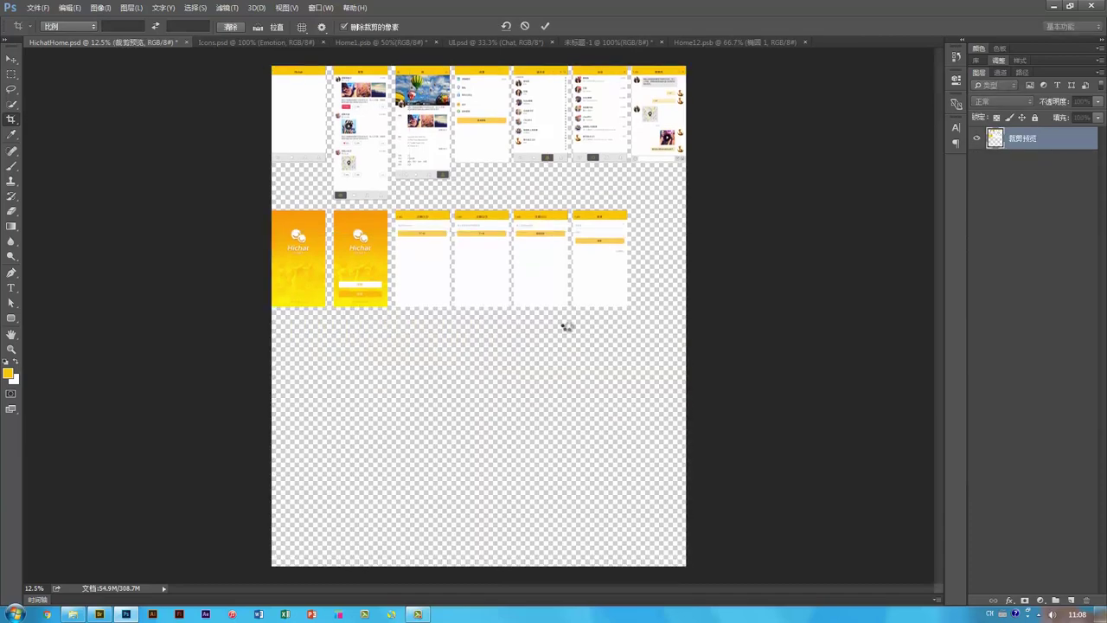
{"action": "key", "text": "Return"}
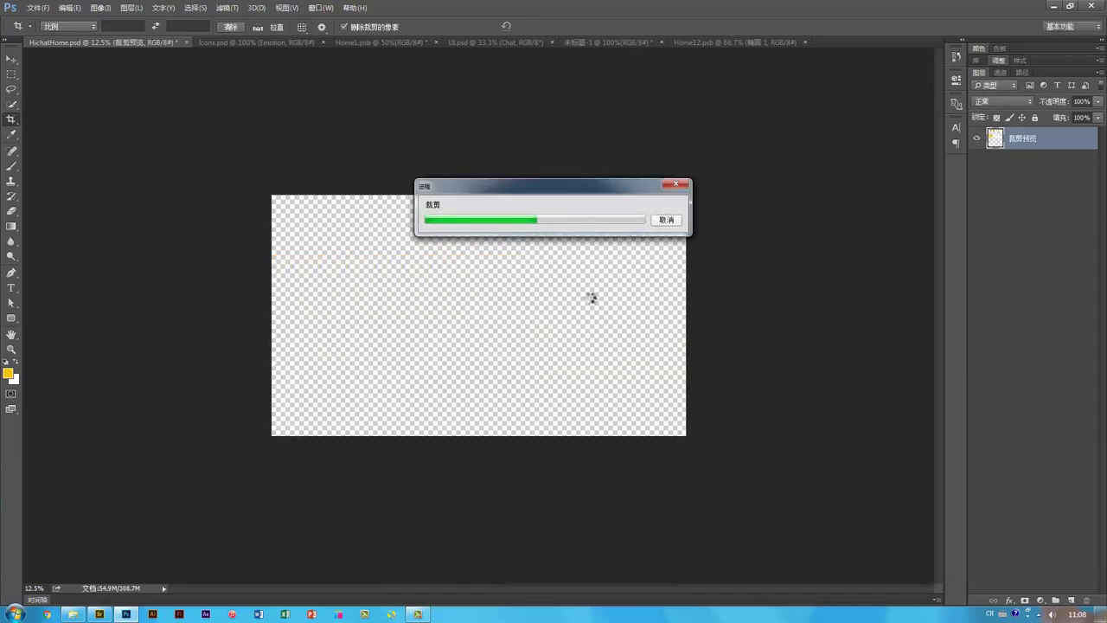
Step: Move the four yellow sign-up and login screens below their dark versions, and shift all launch, sign-up and login screens further down
{"action": "key", "text": "v"}
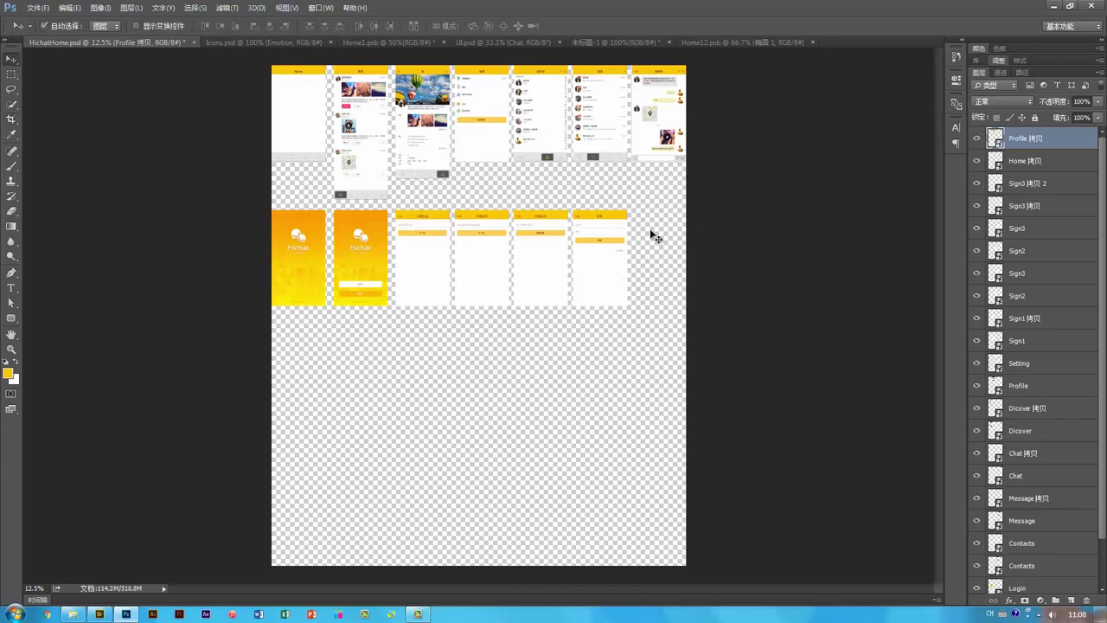
{"action": "left_click", "coordinate": [654, 236]}
{"action": "left_click", "coordinate": [606, 269], "text": "shift"}
{"action": "left_click", "coordinate": [519, 272], "text": "shift"}
{"action": "left_click", "coordinate": [480, 271], "text": "shift"}
{"action": "left_click", "coordinate": [429, 271], "text": "shift"}
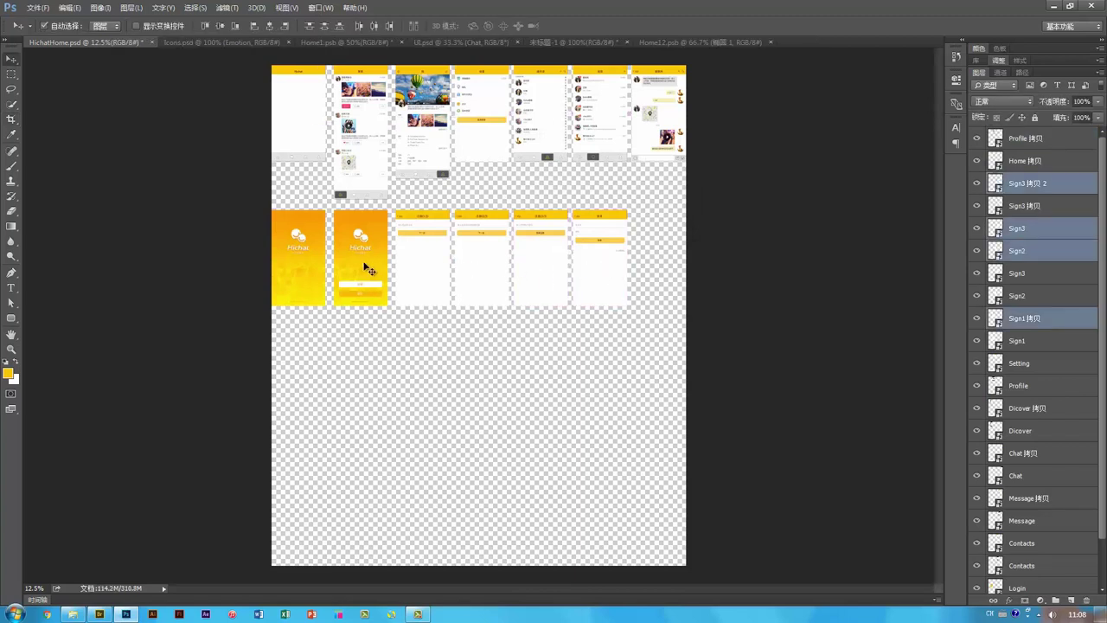
{"action": "left_click", "coordinate": [363, 266], "text": "shift"}
{"action": "left_click", "coordinate": [413, 264], "text": "shift"}
{"action": "left_click", "coordinate": [370, 265], "text": "shift"}
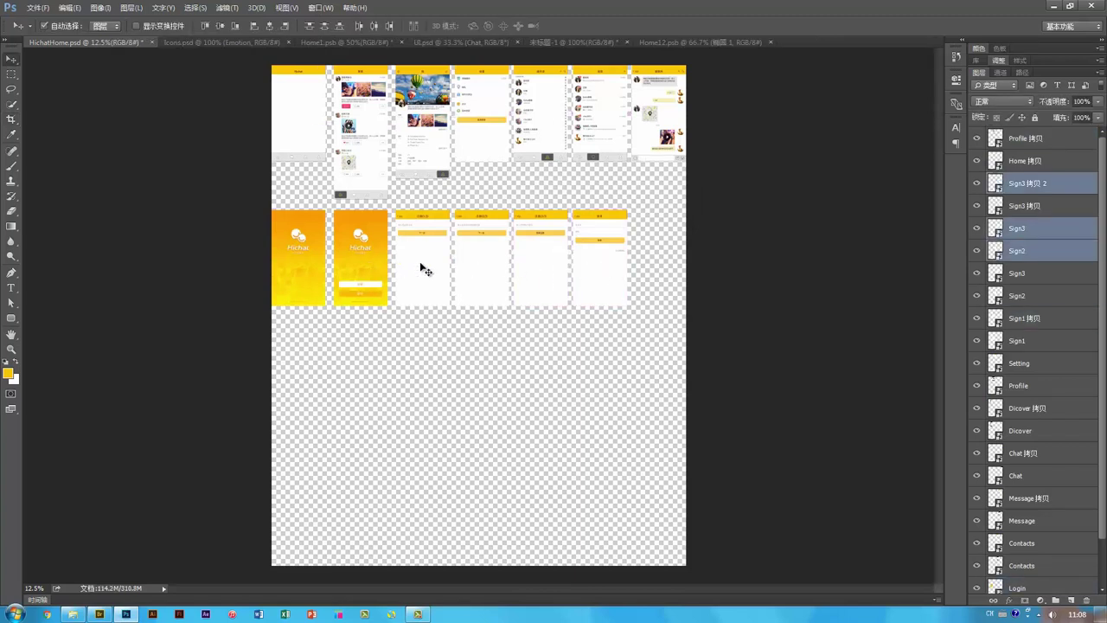
{"action": "left_click", "coordinate": [421, 264], "text": "ctrl+shift"}
{"action": "left_click_drag", "start_coordinate": [457, 245], "coordinate": [470, 344]}
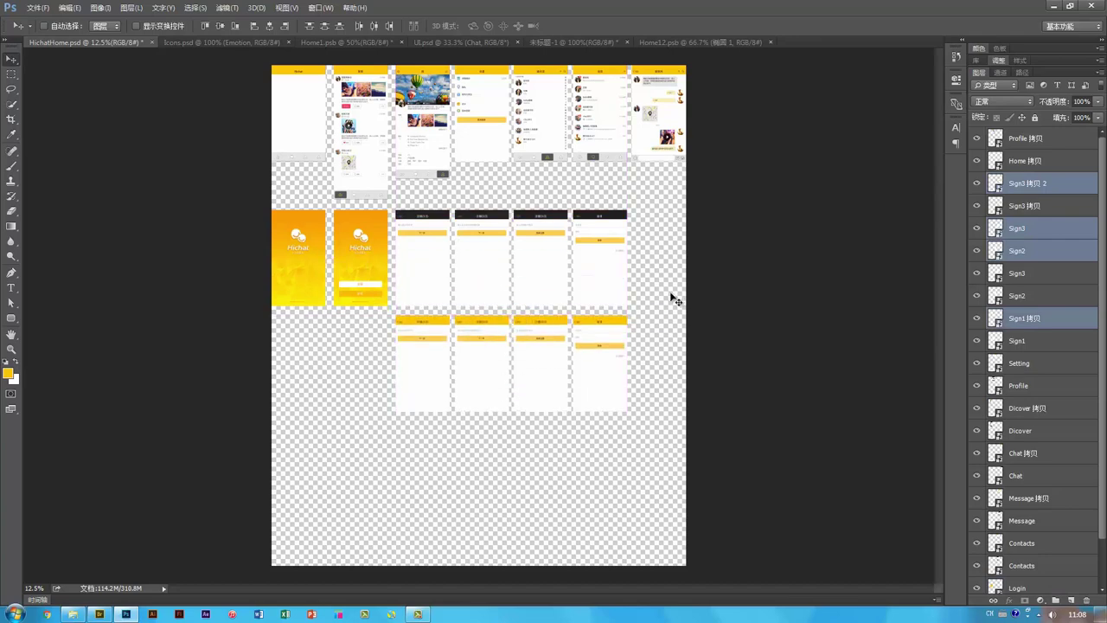
{"action": "left_click_drag", "start_coordinate": [672, 238], "coordinate": [221, 381]}
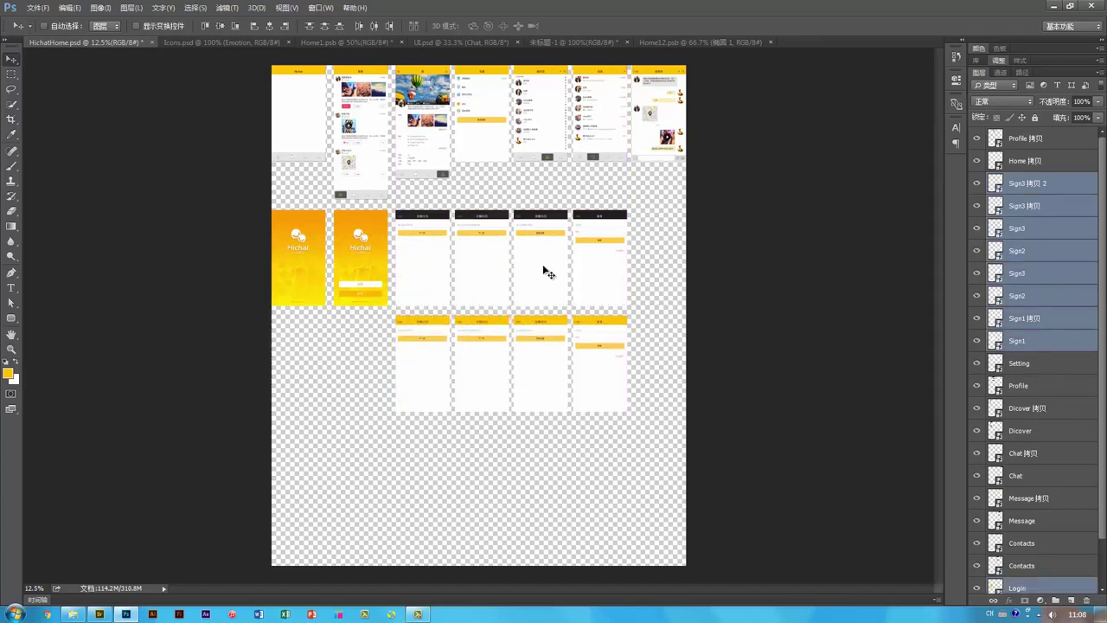
{"action": "left_click_drag", "start_coordinate": [542, 267], "coordinate": [541, 409]}
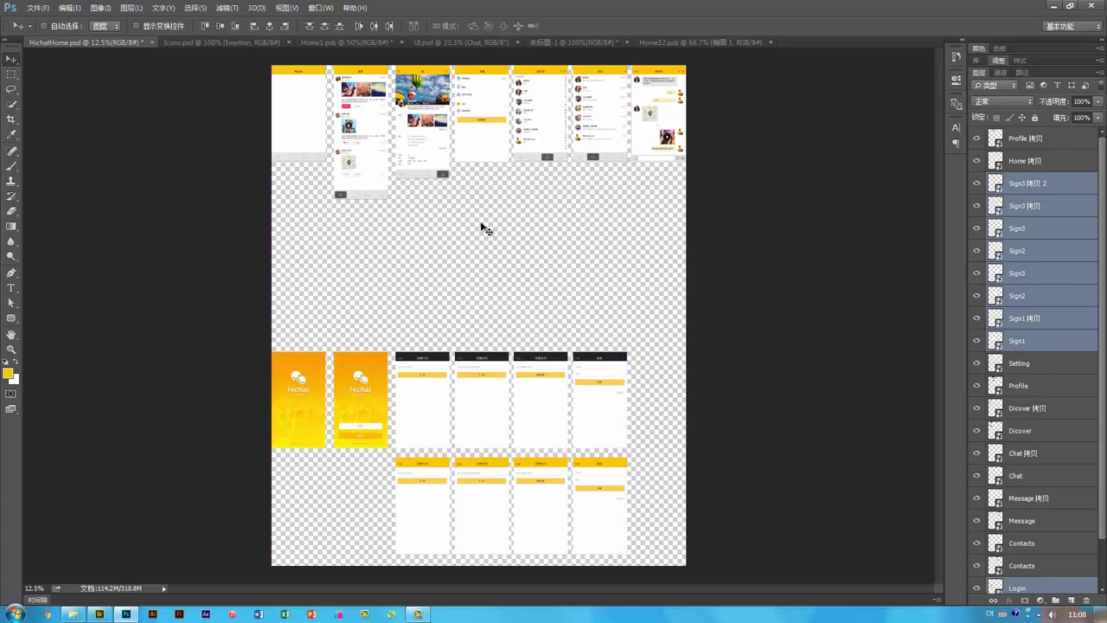
Step: Move the yellow main screens into a row below their dark originals, and return the Setting screen to the top row
{"action": "left_click", "coordinate": [301, 143], "text": "ctrl"}
{"action": "left_click", "coordinate": [428, 128], "text": "shift"}
{"action": "left_click", "coordinate": [485, 122], "text": "shift"}
{"action": "left_click", "coordinate": [525, 122], "text": "shift"}
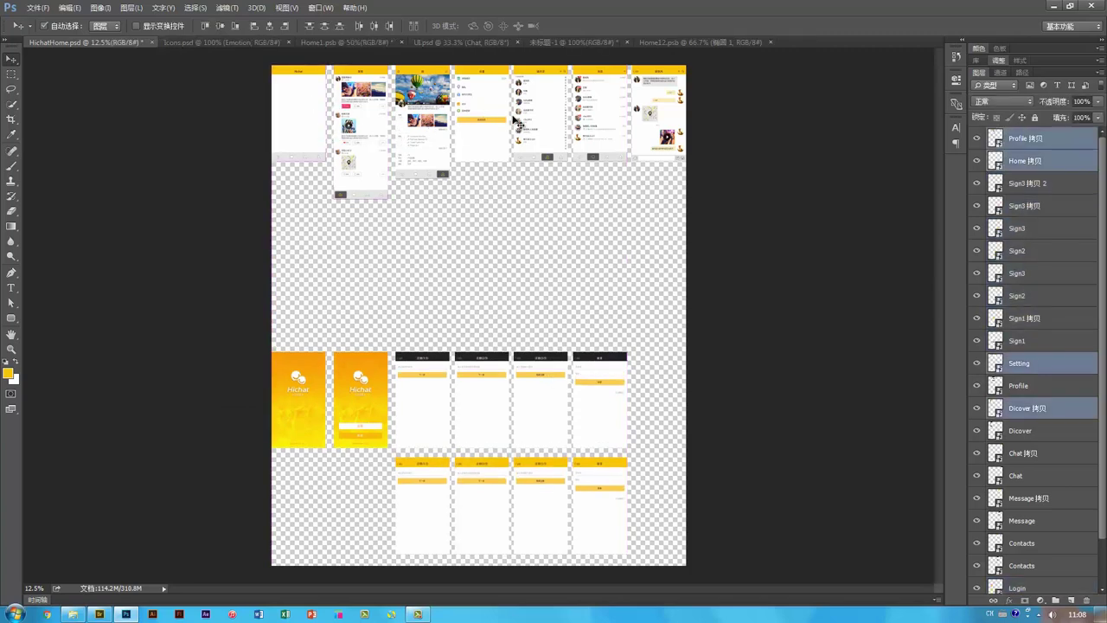
{"action": "left_click", "coordinate": [593, 121], "text": "shift"}
{"action": "left_click", "coordinate": [651, 116], "text": "shift"}
{"action": "left_click_drag", "start_coordinate": [650, 116], "coordinate": [654, 240]}
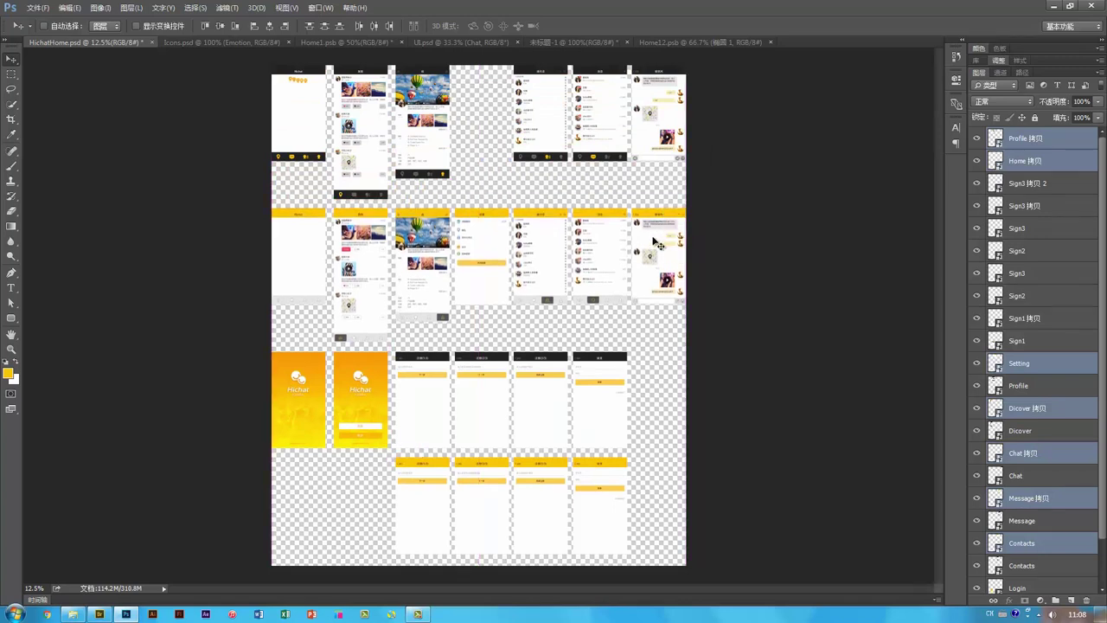
{"action": "left_click", "coordinate": [648, 364]}
{"action": "left_click_drag", "start_coordinate": [497, 270], "coordinate": [492, 109]}
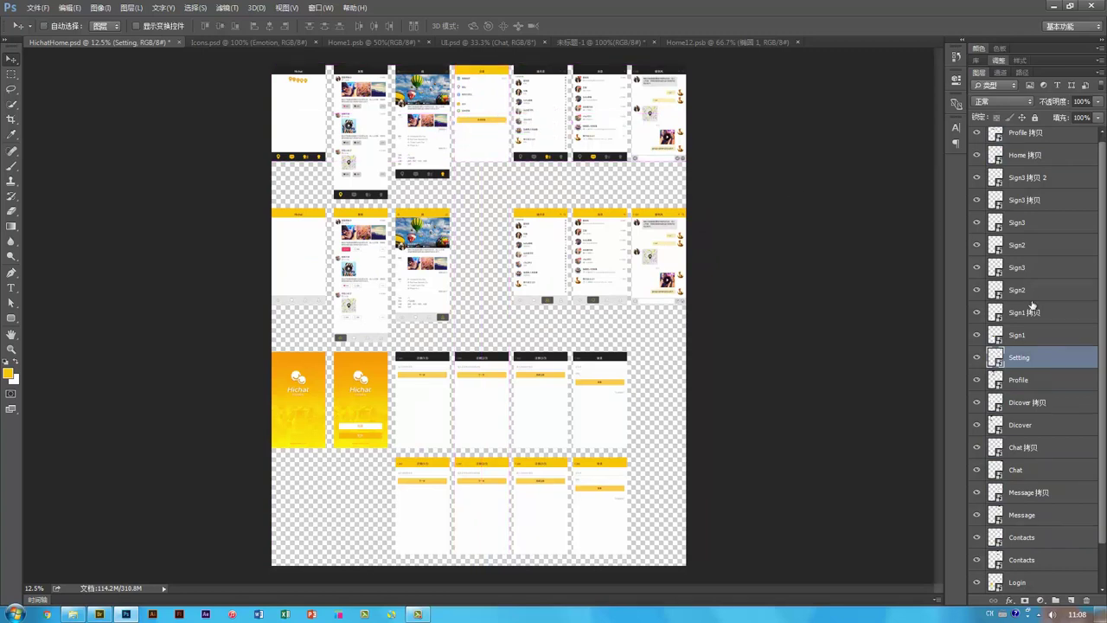
Step: Open the Setting smart object and recolour its Nav bar shape to #222
{"action": "double_click", "coordinate": [980, 355]}
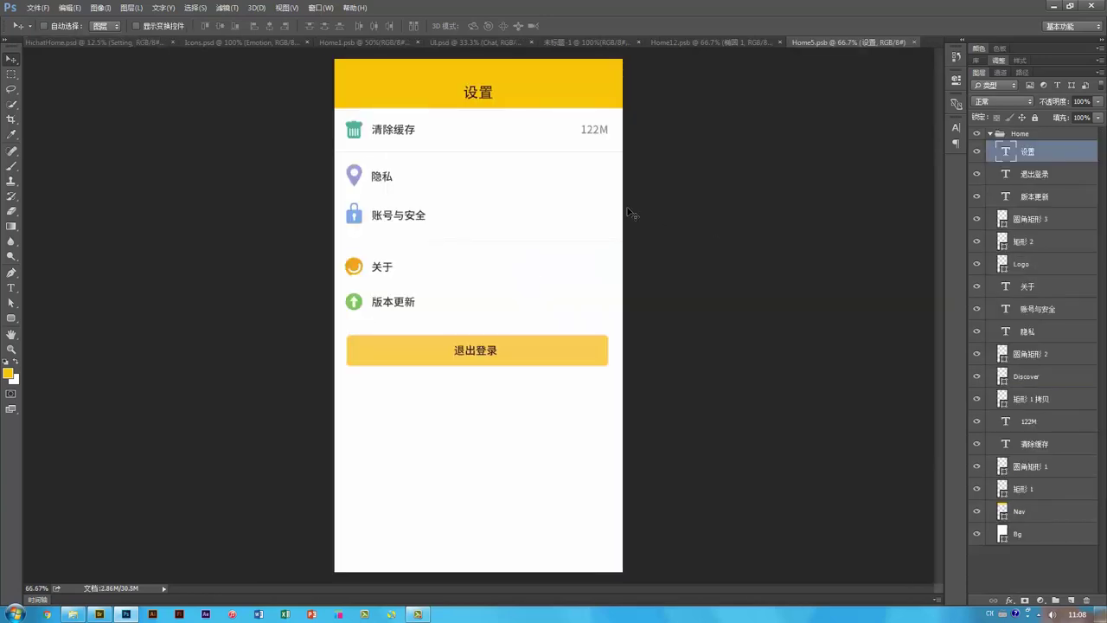
{"action": "left_click", "coordinate": [563, 89]}
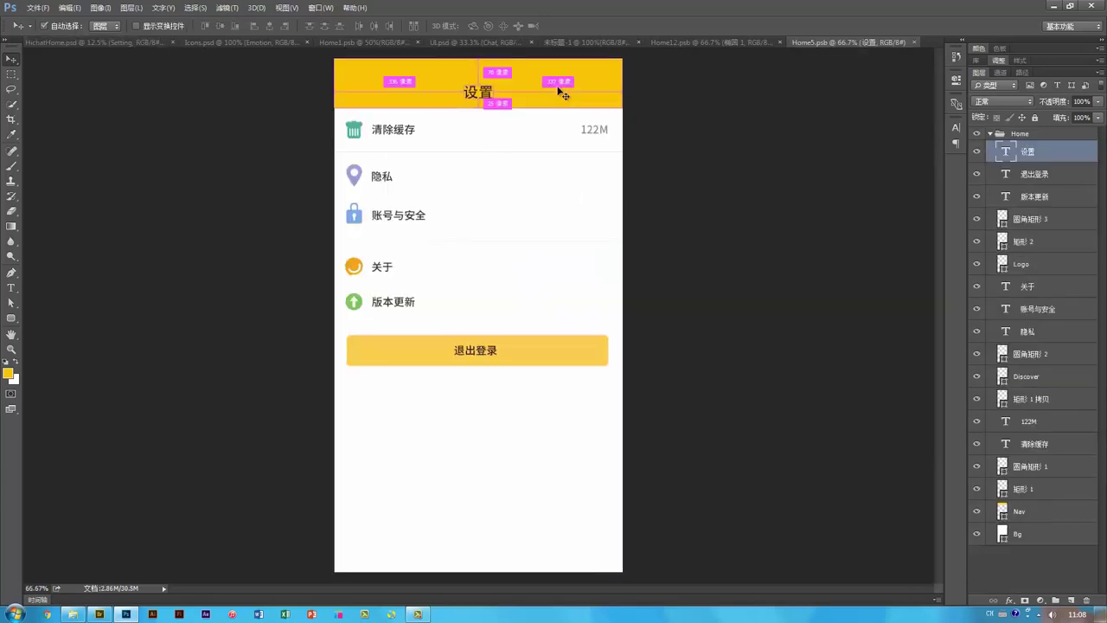
{"action": "double_click", "coordinate": [1001, 511]}
{"action": "type", "text": "222"}
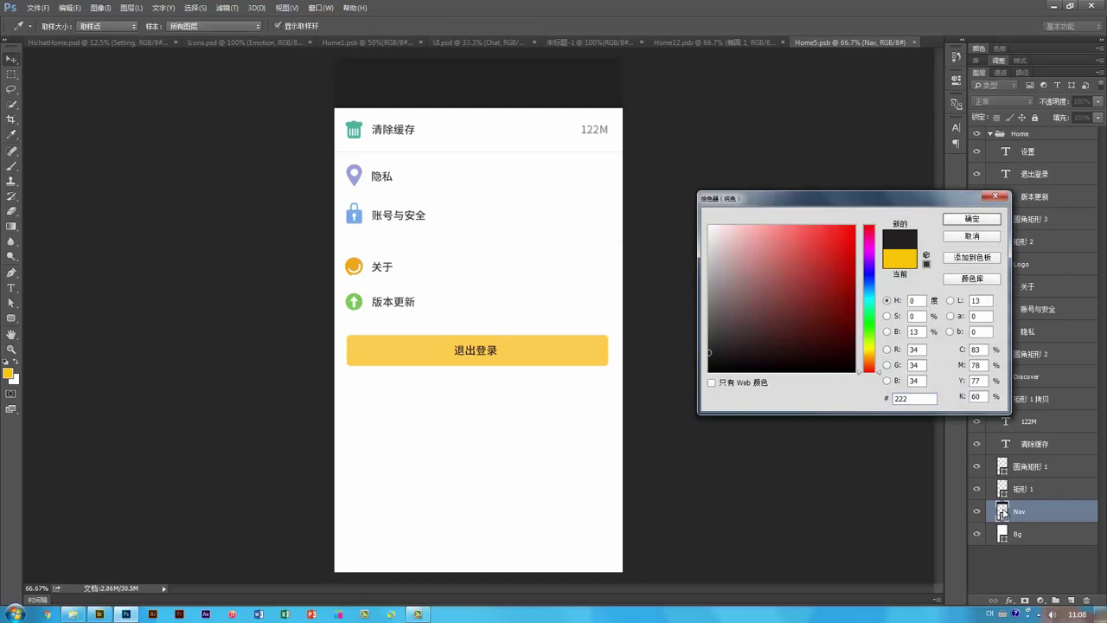
{"action": "key", "text": "Return"}
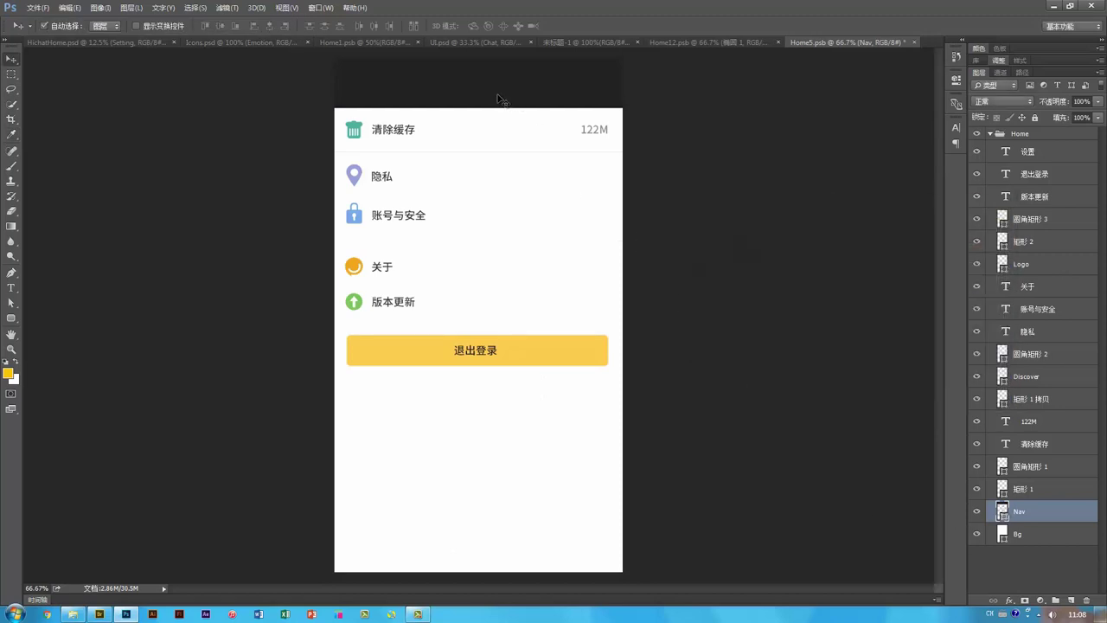
Step: Recolour the 设置 title in the dark Setting smart object to #ffffff, then save and close it
{"action": "left_click", "coordinate": [485, 96]}
{"action": "key", "text": "t"}
{"action": "left_click", "coordinate": [413, 27]}
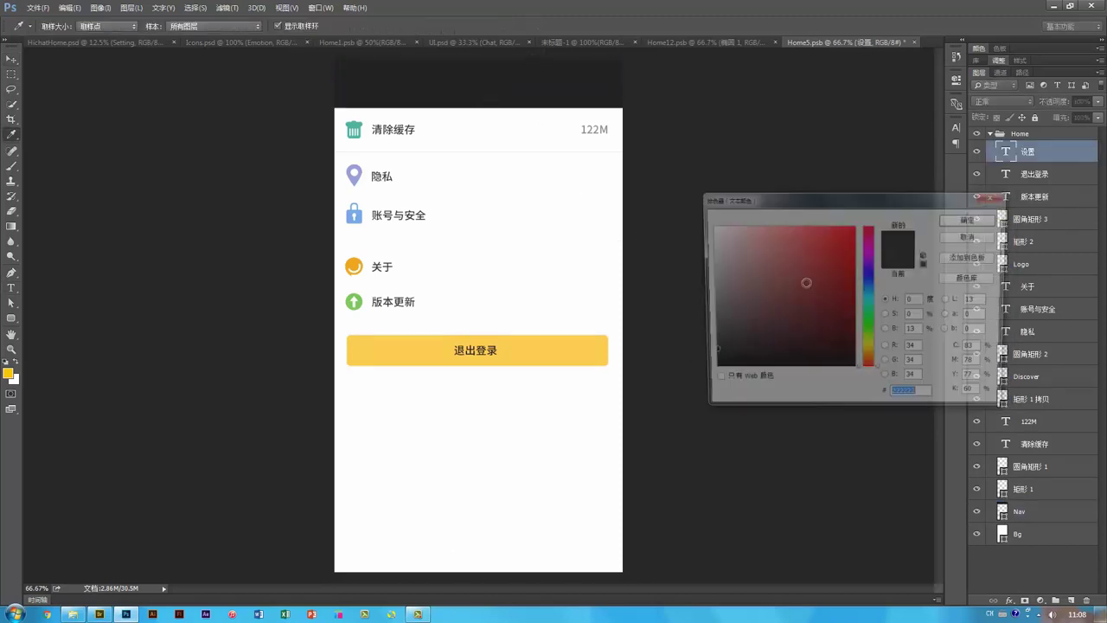
{"action": "type", "text": "ffffff"}
{"action": "key", "text": "Return"}
{"action": "key", "text": "v"}
{"action": "key", "text": "ctrl+s"}
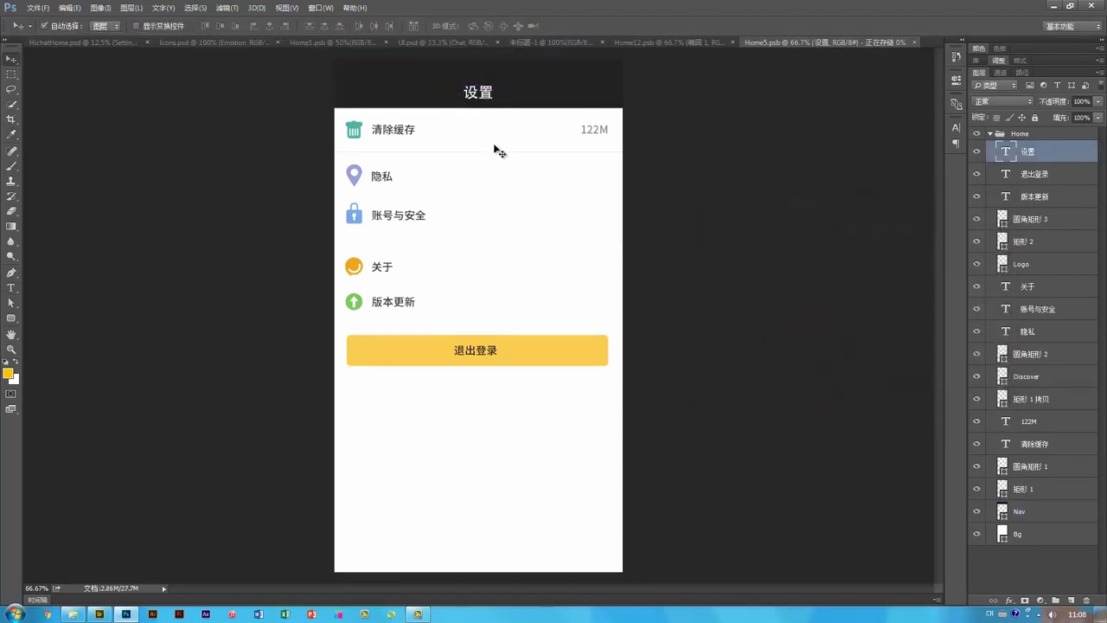
{"action": "key", "text": "ctrl+w"}
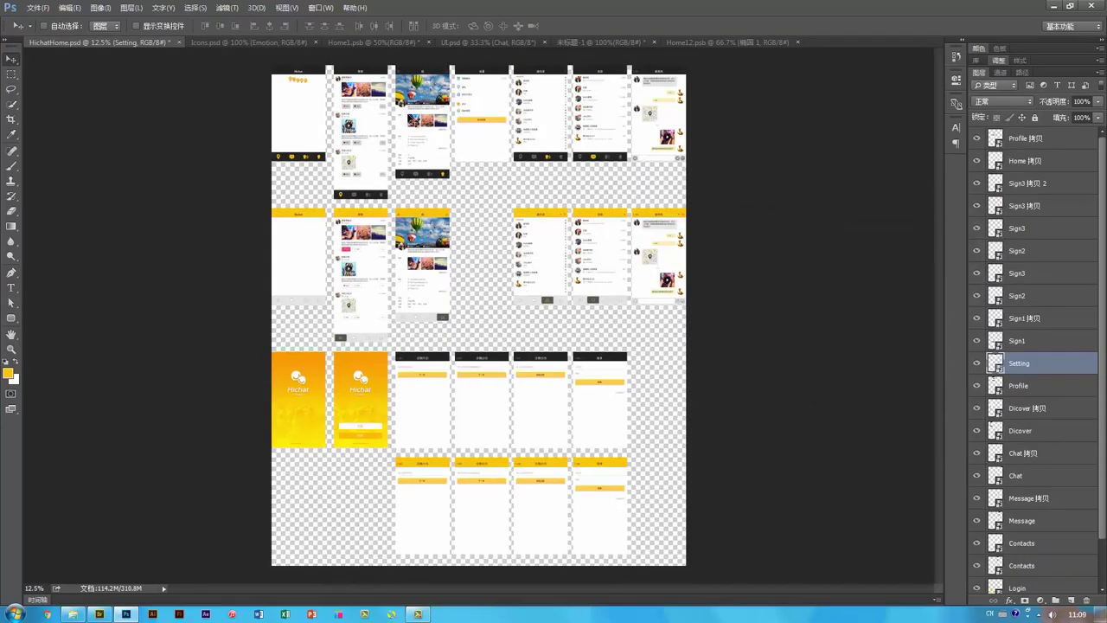
Step: Duplicate the Setting smart object as an independent copy and place it in the gap of the yellow row below
{"action": "right_click", "coordinate": [1052, 369]}
{"action": "left_click", "coordinate": [1006, 173]}
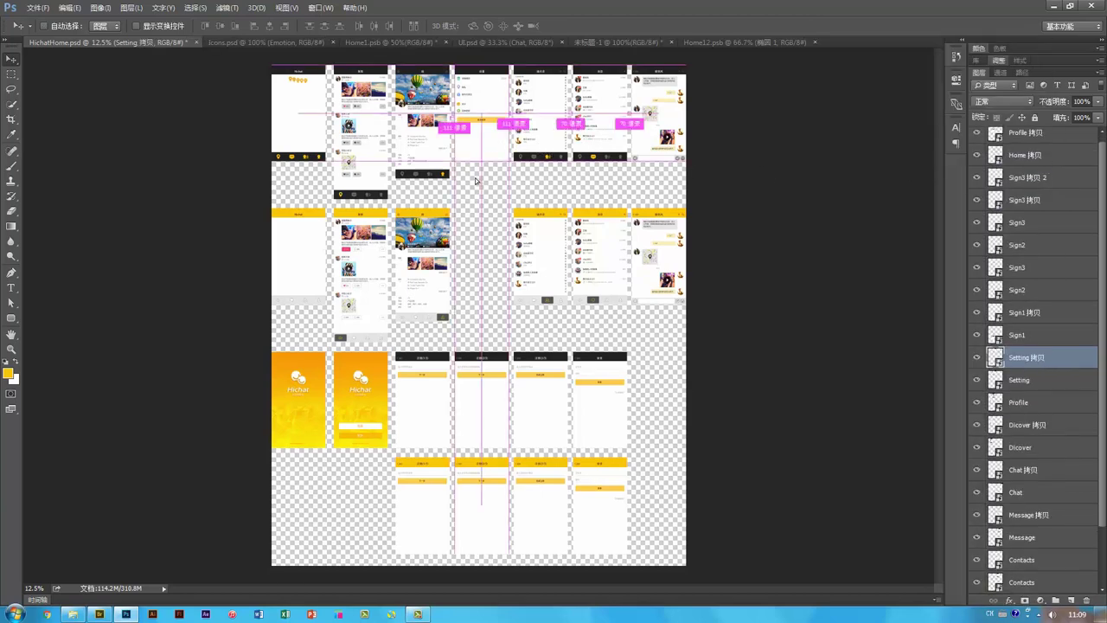
{"action": "left_click_drag", "start_coordinate": [475, 180], "coordinate": [481, 242]}
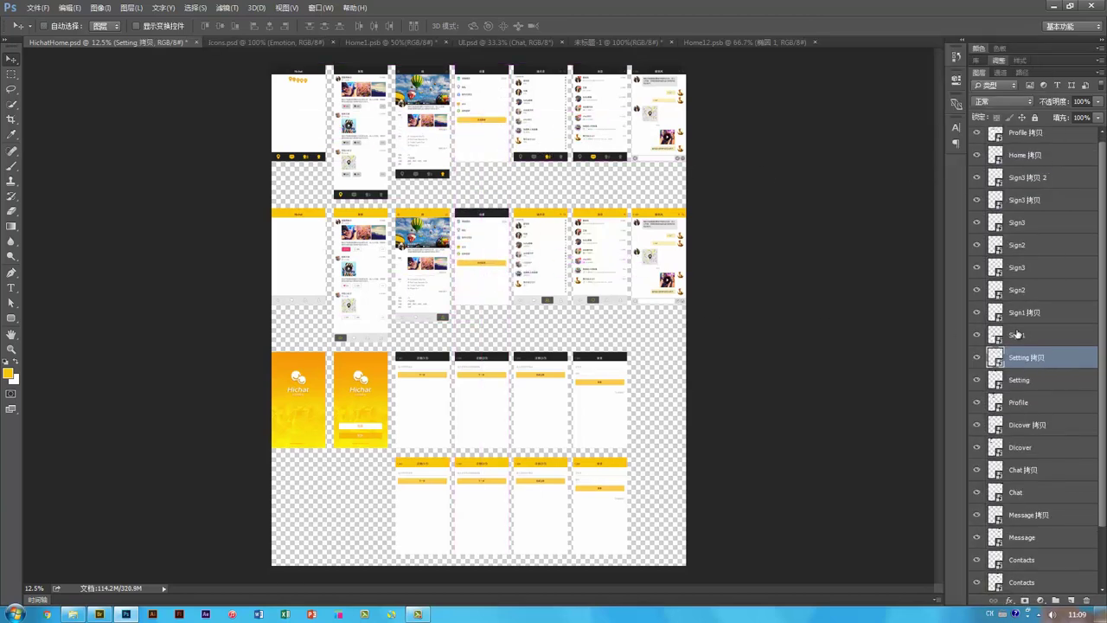
Step: Open the Setting copy, recolour its 设置 title to #222 on the yellow bar, then save and close it
{"action": "double_click", "coordinate": [996, 357]}
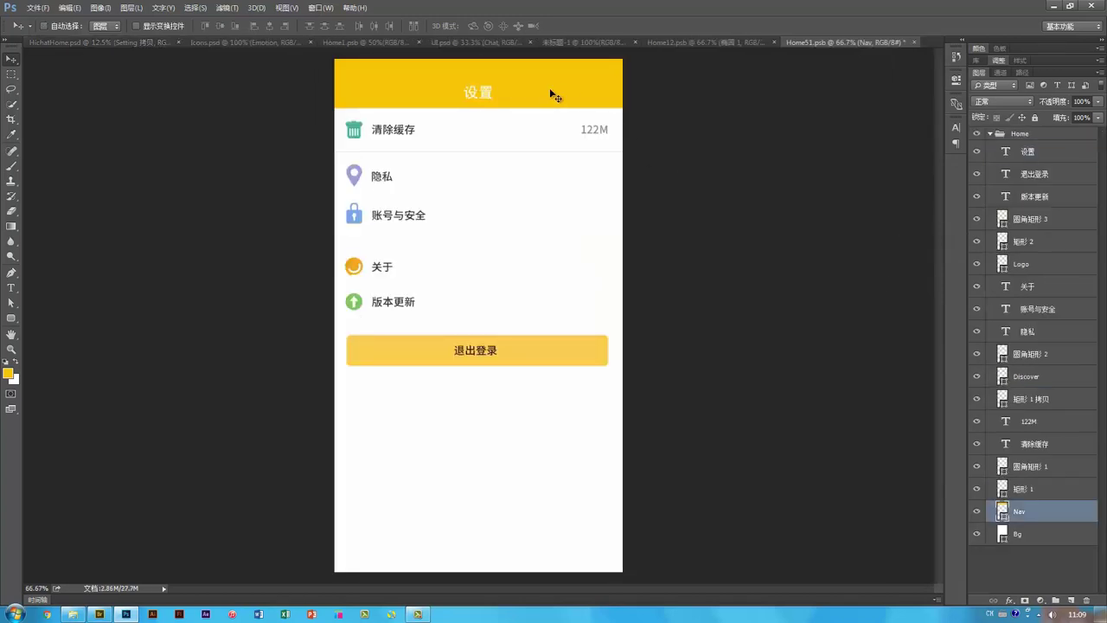
{"action": "left_click", "coordinate": [475, 91], "text": "ctrl"}
{"action": "key", "text": "t"}
{"action": "left_click", "coordinate": [412, 27]}
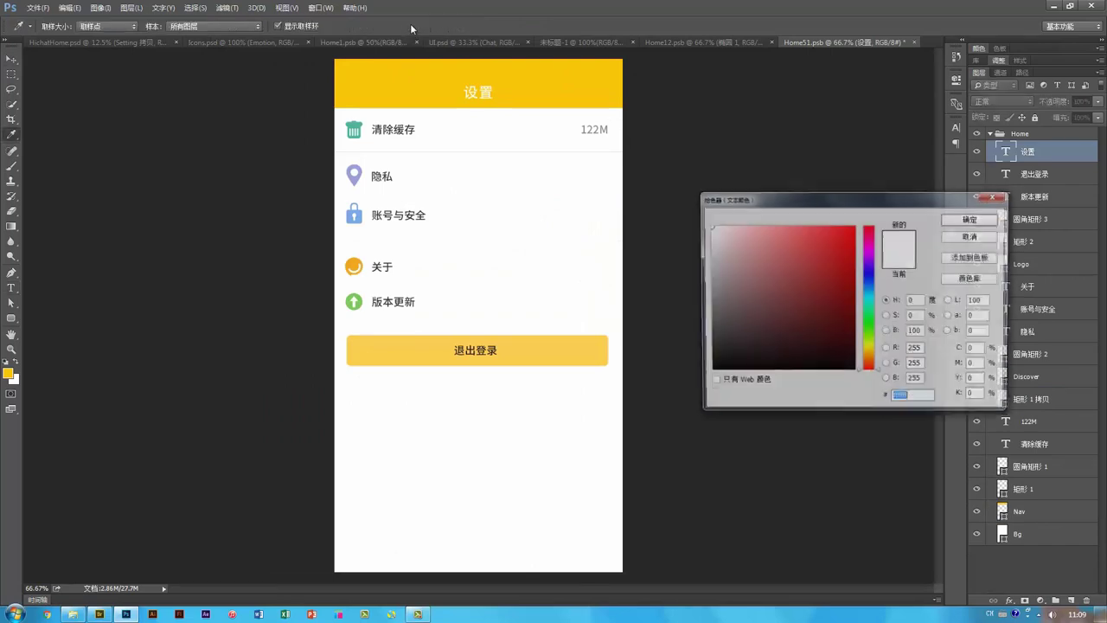
{"action": "type", "text": "222"}
{"action": "key", "text": "Return"}
{"action": "key", "text": "v"}
{"action": "key", "text": "ctrl+s"}
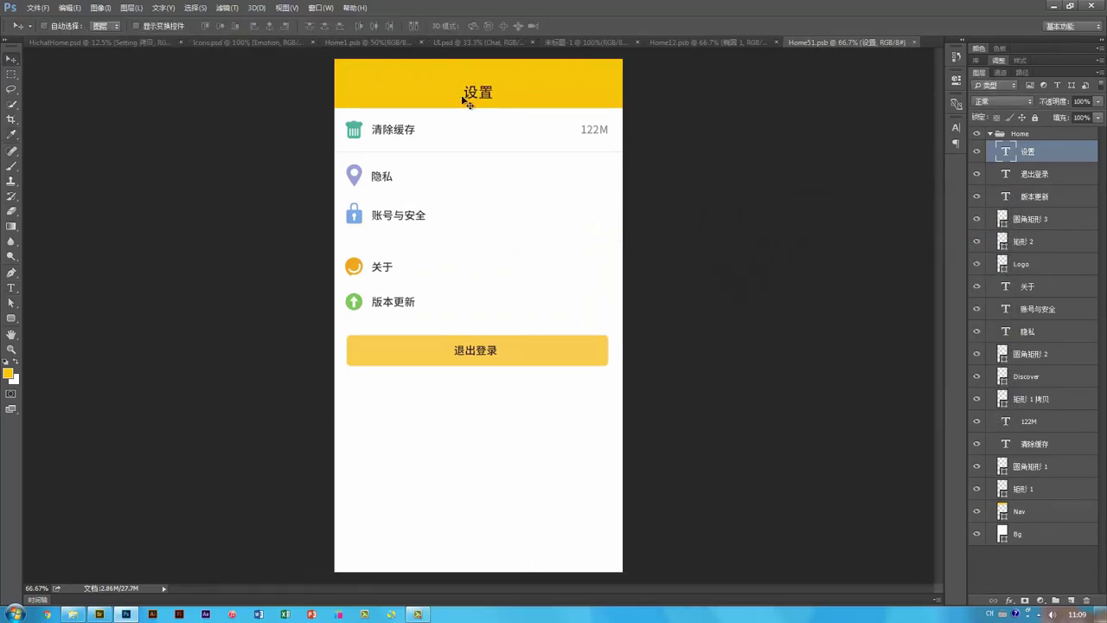
{"action": "key", "text": "ctrl+w"}
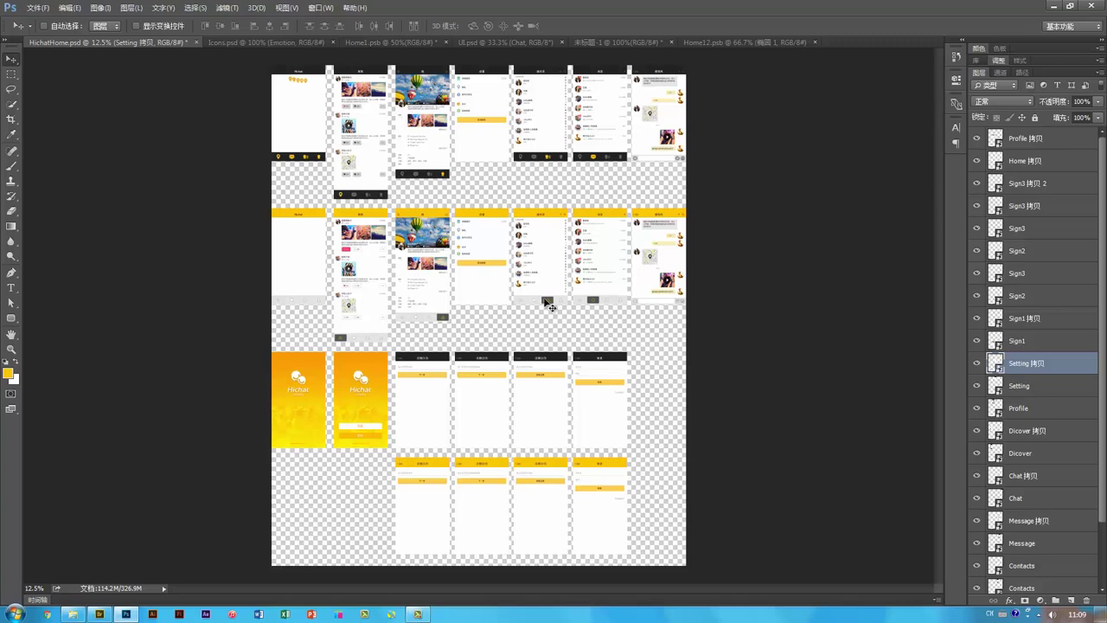
Step: Move the four dark sign-up and login screens up under the dark main screens, aligned with the four rightmost columns
{"action": "scroll", "coordinate": [548, 304], "scroll_direction": "up", "scroll_amount": 2}
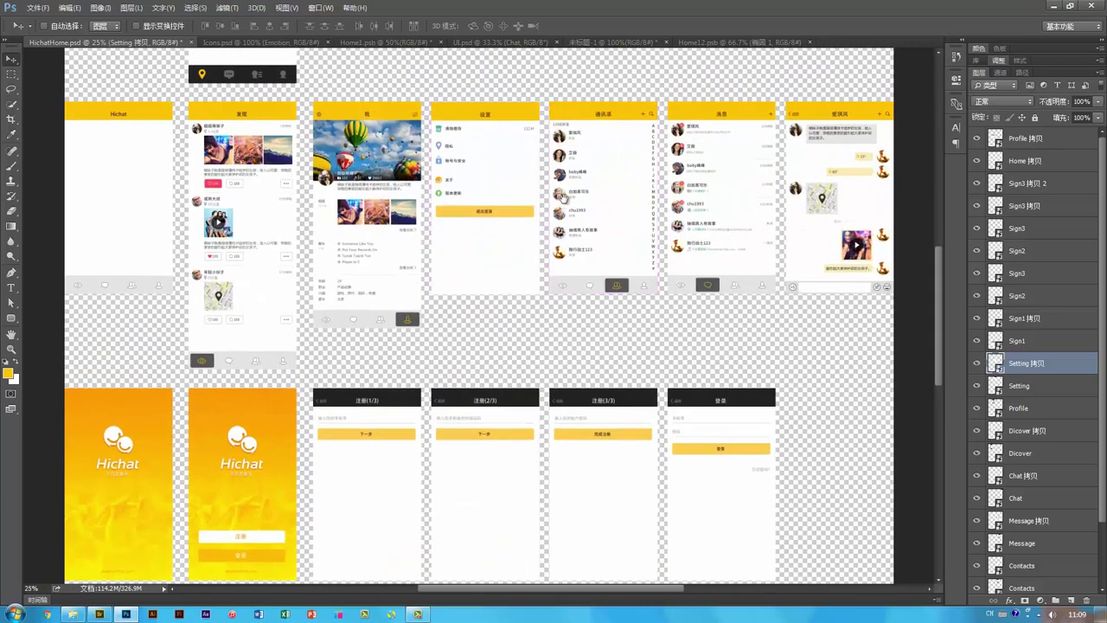
{"action": "scroll", "coordinate": [563, 195], "scroll_direction": "up", "scroll_amount": 5}
{"action": "scroll", "coordinate": [567, 346], "scroll_direction": "up", "scroll_amount": 1}
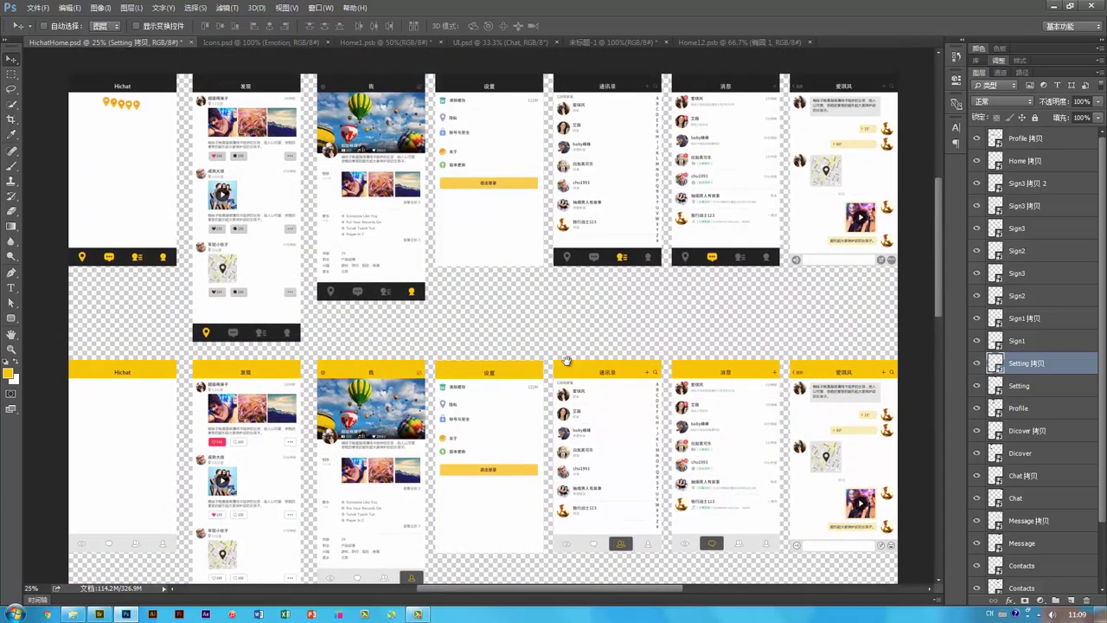
{"action": "scroll", "coordinate": [563, 264], "scroll_direction": "down", "scroll_amount": 5}
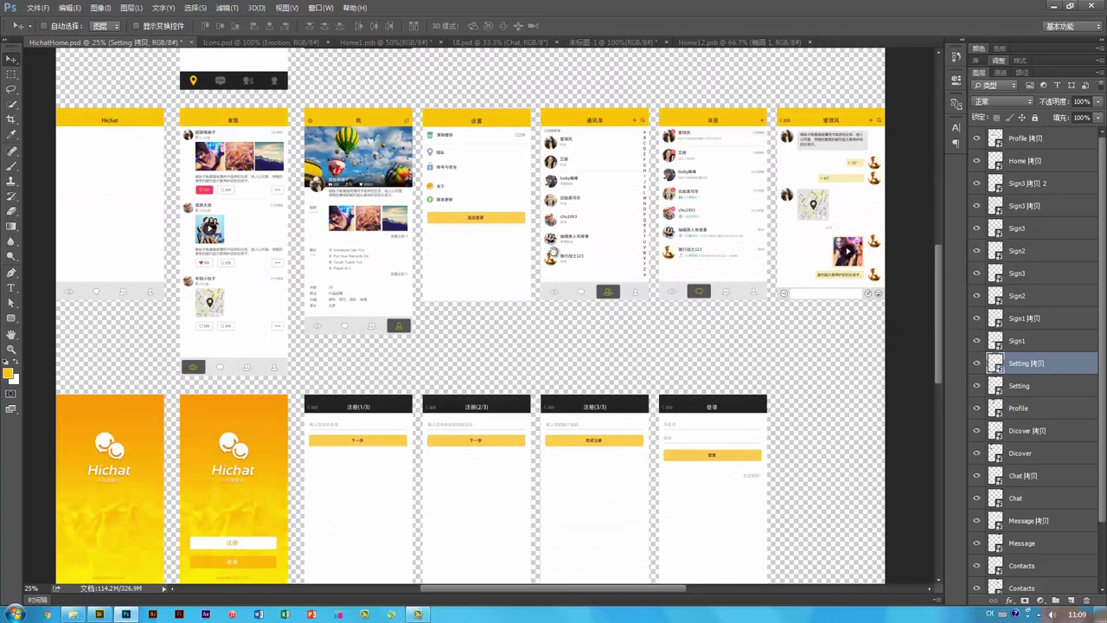
{"action": "left_click_drag", "start_coordinate": [544, 398], "coordinate": [549, 281]}
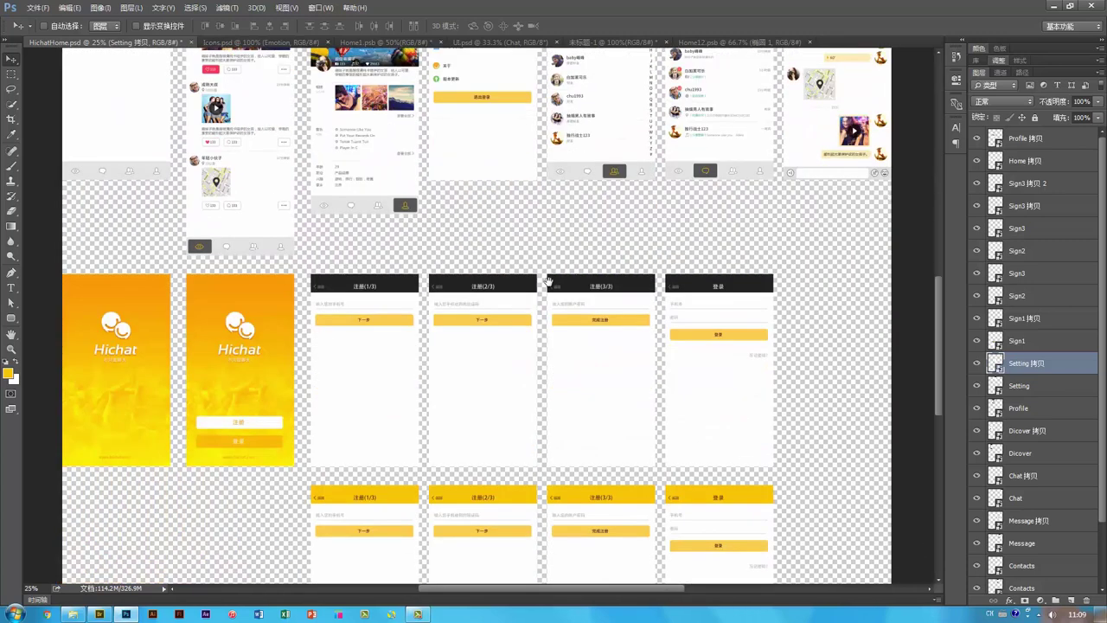
{"action": "scroll", "coordinate": [551, 269], "scroll_direction": "down", "scroll_amount": 2}
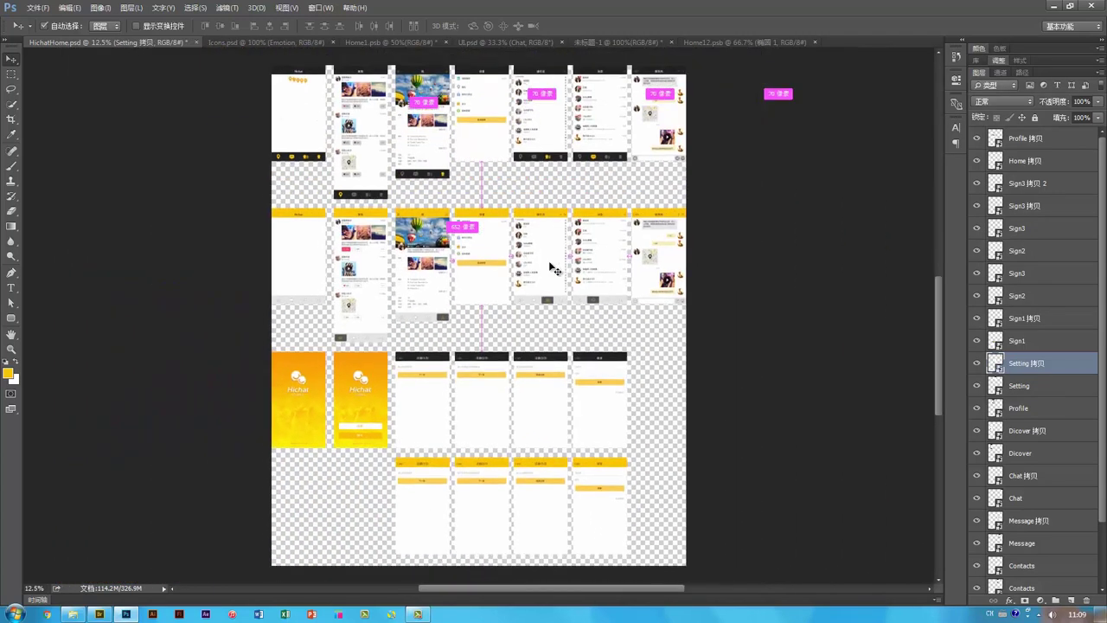
{"action": "left_click", "coordinate": [427, 387], "text": "ctrl"}
{"action": "left_click", "coordinate": [499, 387], "text": "ctrl+shift"}
{"action": "left_click", "coordinate": [550, 389], "text": "ctrl+shift"}
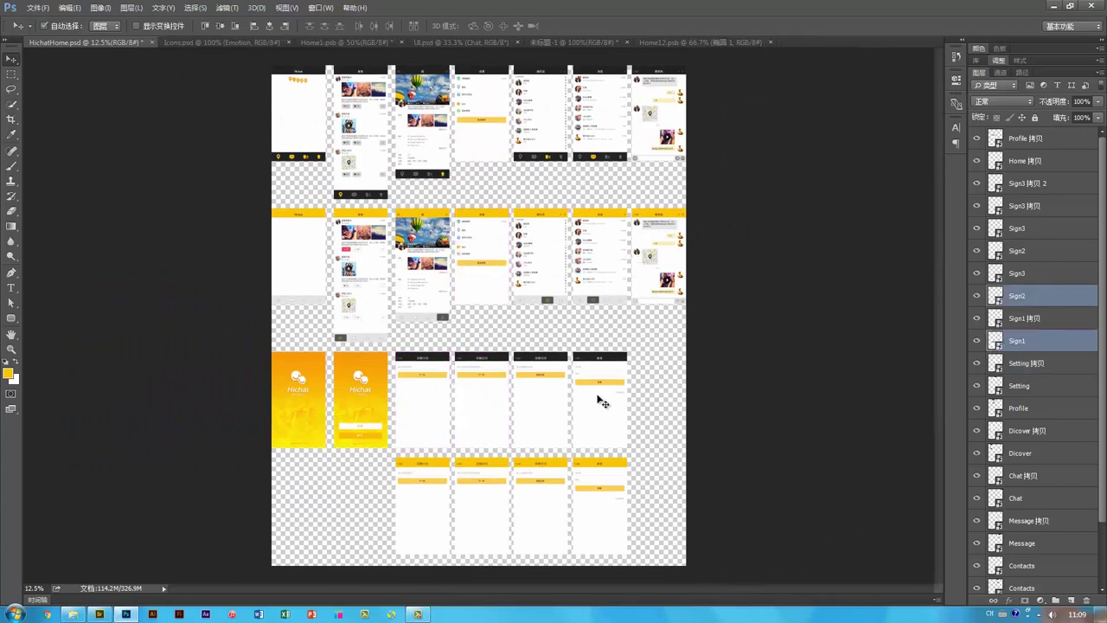
{"action": "left_click", "coordinate": [598, 395], "text": "ctrl+shift"}
{"action": "left_click_drag", "start_coordinate": [600, 419], "coordinate": [636, 226]}
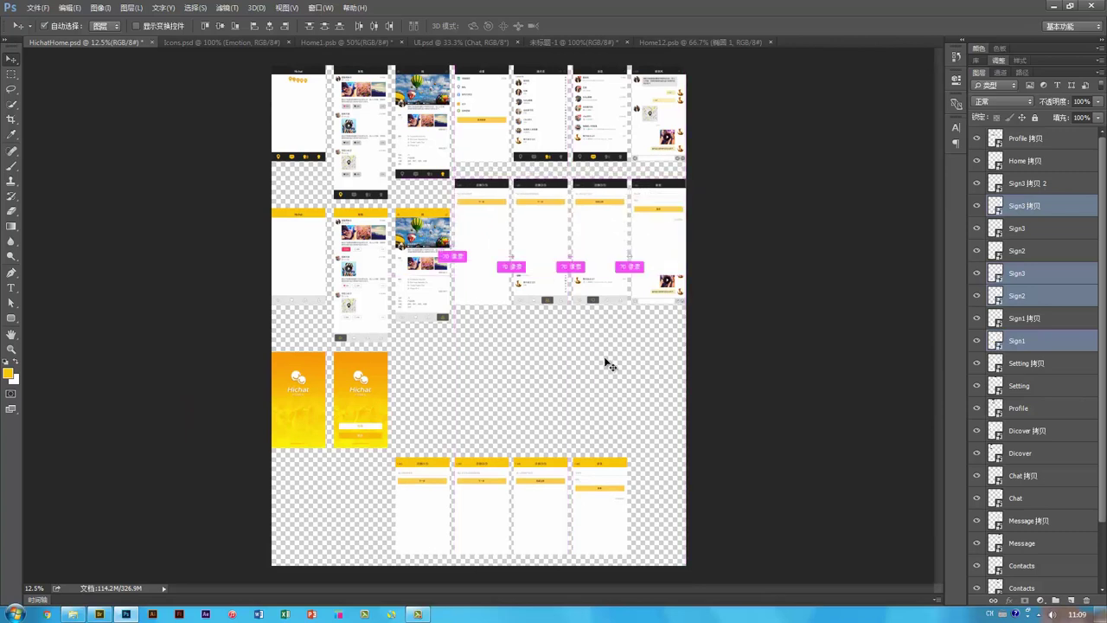
{"action": "left_click", "coordinate": [667, 316]}
Step: Move the orange Guide and Login screens down into the row of yellow sign-up screens
{"action": "left_click", "coordinate": [370, 394]}
{"action": "left_click", "coordinate": [321, 395], "text": "shift"}
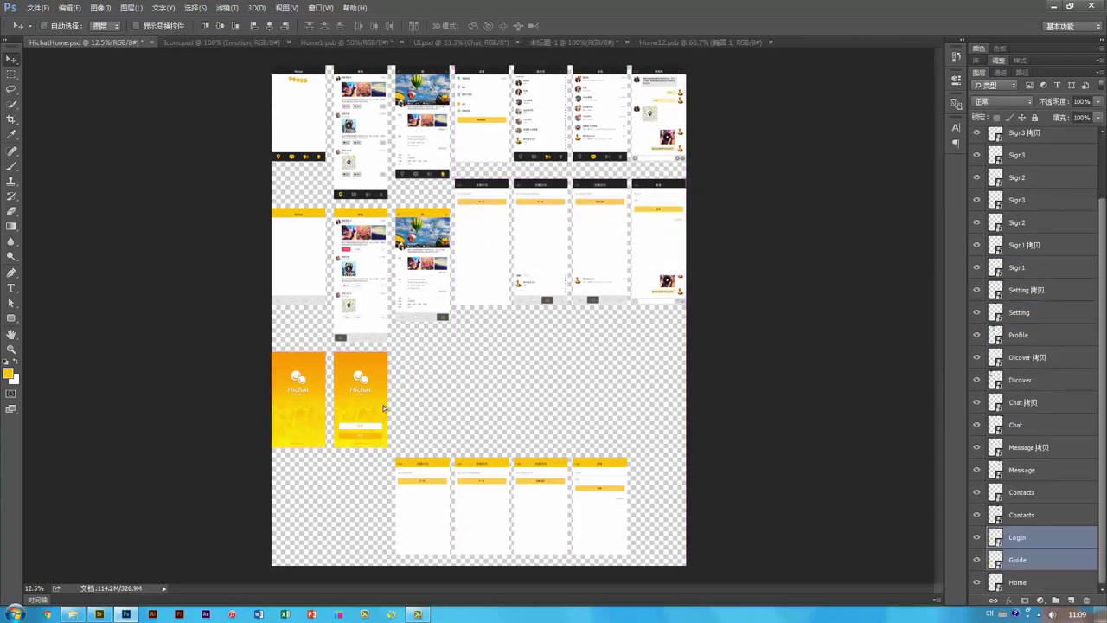
{"action": "left_click_drag", "start_coordinate": [321, 395], "coordinate": [386, 494]}
Step: Move all seven yellow main screens down together, between the dark sign-up screens and the yellow sign-up row
{"action": "left_click", "coordinate": [312, 263], "text": "ctrl"}
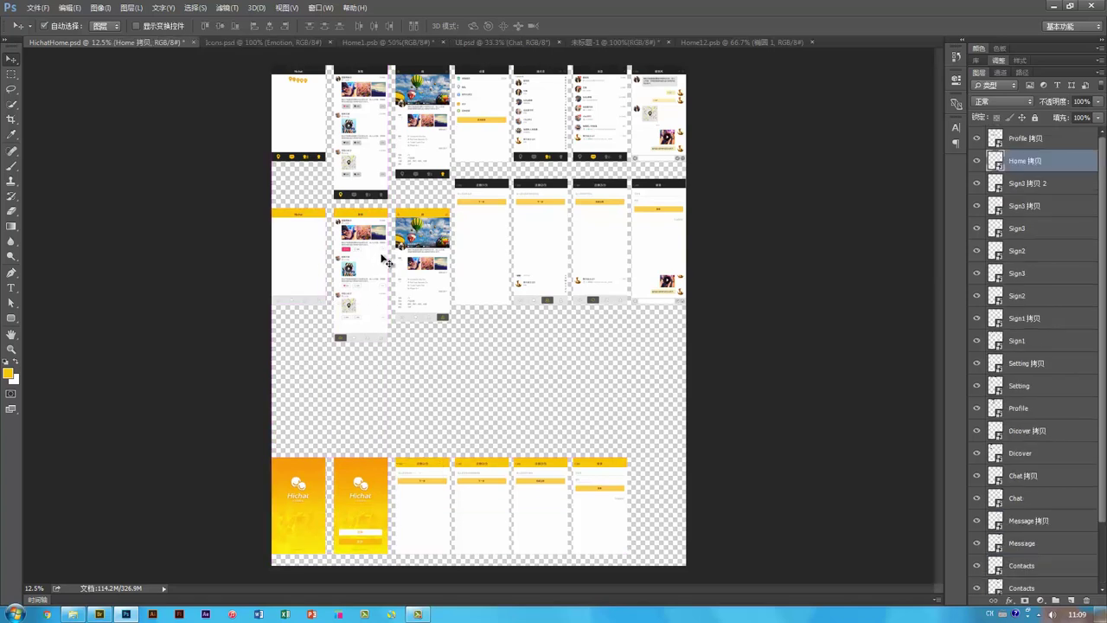
{"action": "left_click", "coordinate": [380, 257], "text": "ctrl+shift"}
{"action": "left_click", "coordinate": [416, 257], "text": "ctrl+shift"}
{"action": "left_click", "coordinate": [484, 261], "text": "shift"}
{"action": "left_click_drag", "start_coordinate": [490, 302], "coordinate": [491, 332]}
{"action": "key", "text": "ctrl+z"}
{"action": "left_click", "coordinate": [497, 303], "text": "shift"}
{"action": "left_click", "coordinate": [525, 306], "text": "shift"}
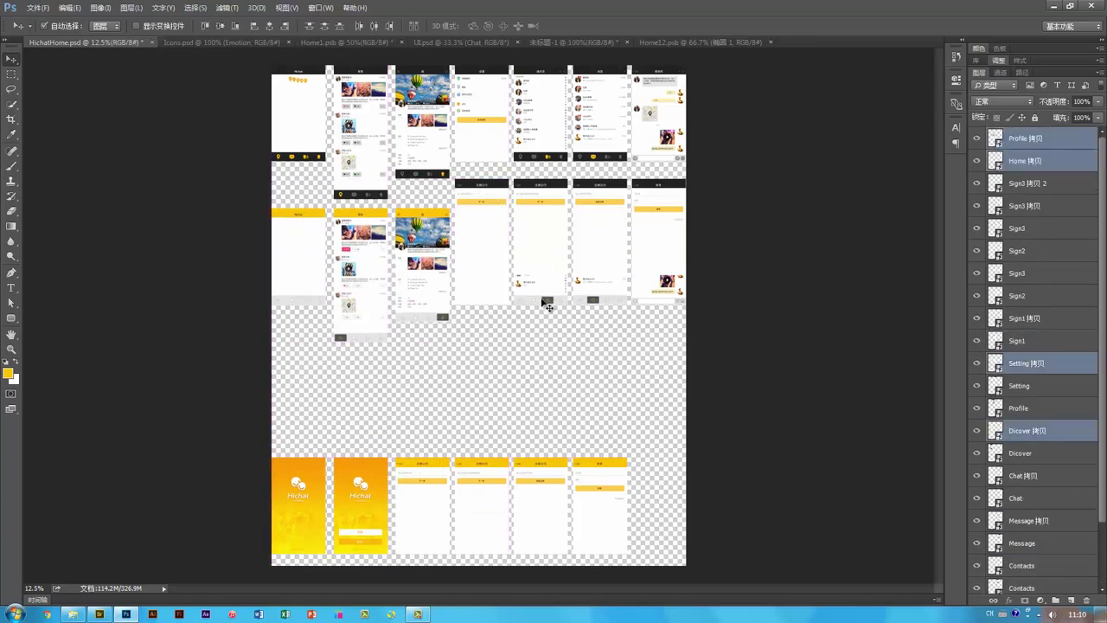
{"action": "left_click", "coordinate": [596, 304], "text": "shift"}
{"action": "left_click", "coordinate": [664, 308], "text": "shift"}
{"action": "left_click", "coordinate": [666, 309], "text": "shift"}
{"action": "left_click_drag", "start_coordinate": [666, 309], "coordinate": [245, 403]}
{"action": "left_click_drag", "start_coordinate": [415, 361], "coordinate": [415, 375]}
{"action": "left_click", "coordinate": [645, 439]}
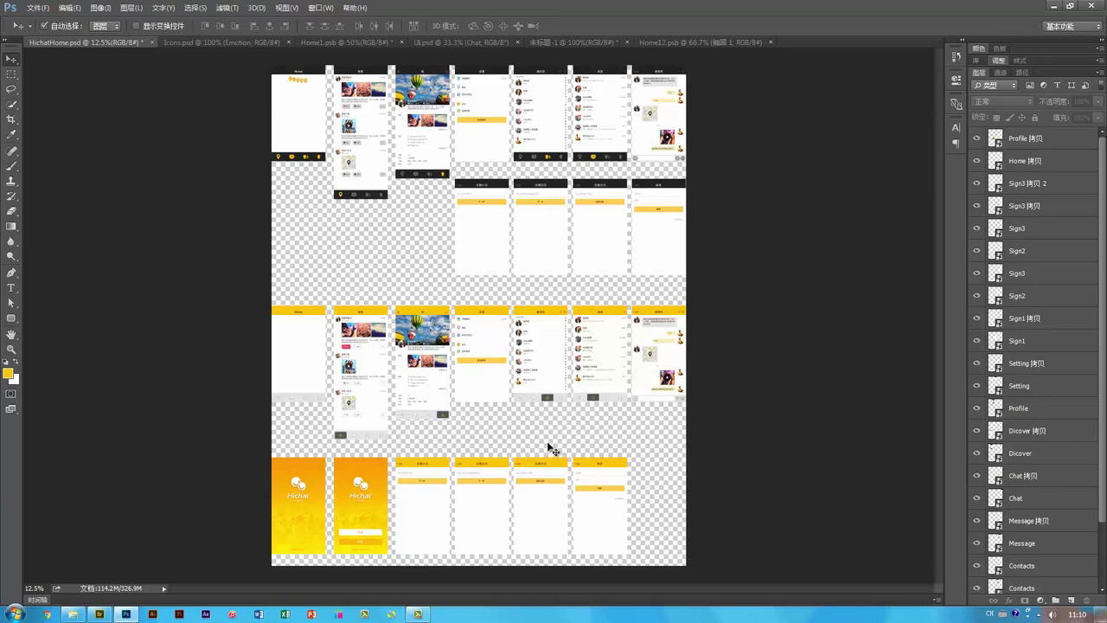
Step: Inspect the yellow Setting screen up close, both beside its neighbouring screens and in its own smart object
{"action": "key", "text": "ctrl+1"}
{"action": "left_click_drag", "start_coordinate": [550, 455], "coordinate": [564, 260]}
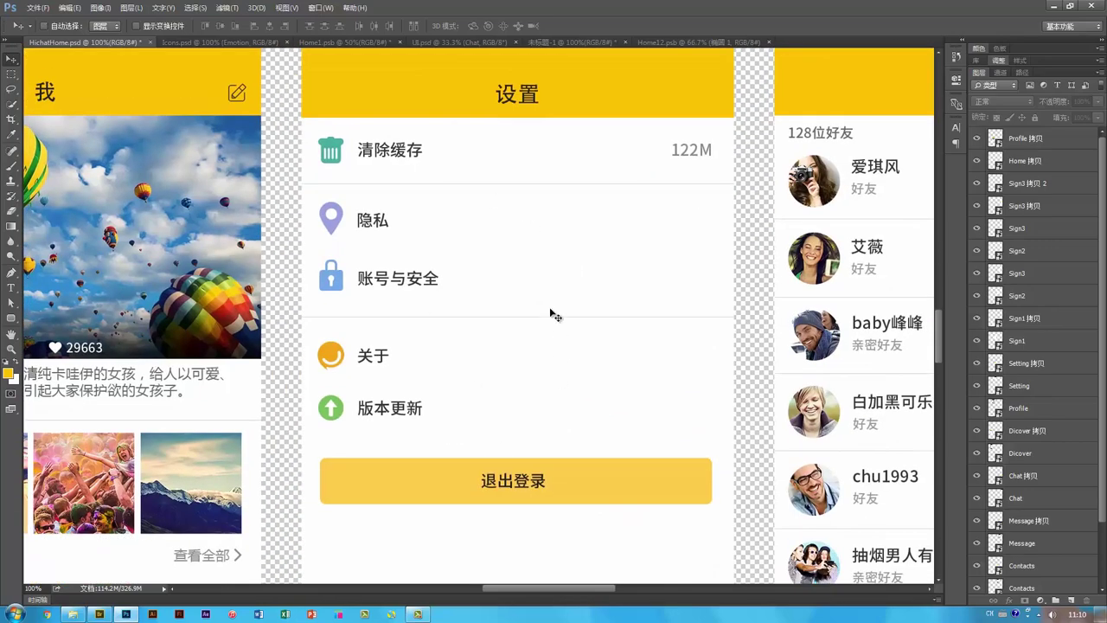
{"action": "key", "text": "ctrl+minus"}
{"action": "key", "text": "ctrl+minus"}
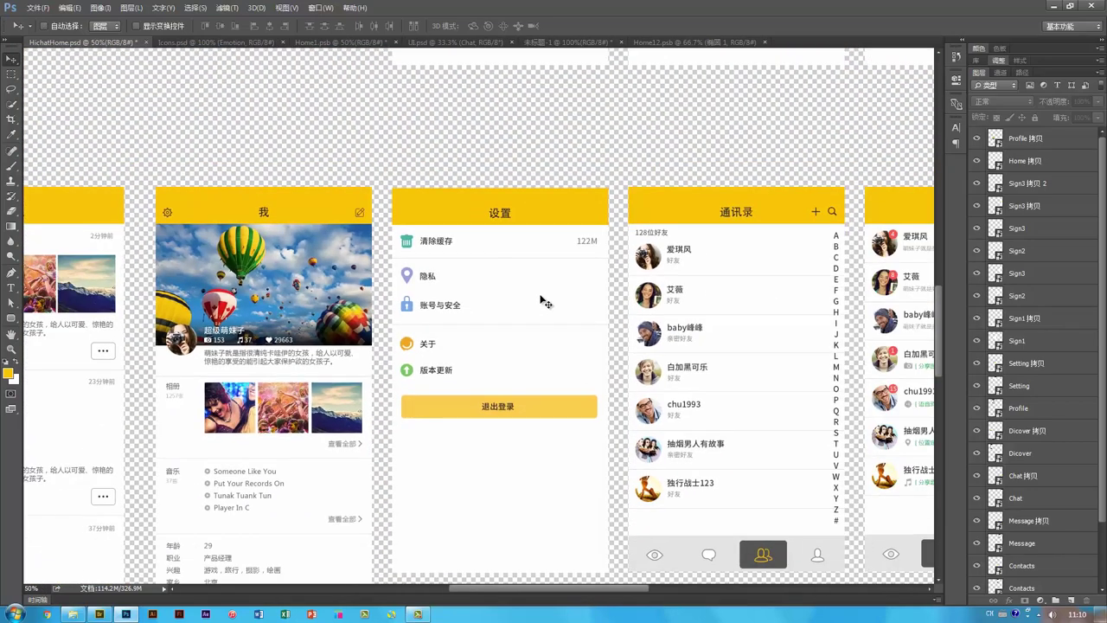
{"action": "left_click_drag", "start_coordinate": [539, 300], "coordinate": [524, 286]}
{"action": "scroll", "coordinate": [524, 286], "scroll_direction": "down", "scroll_amount": 2}
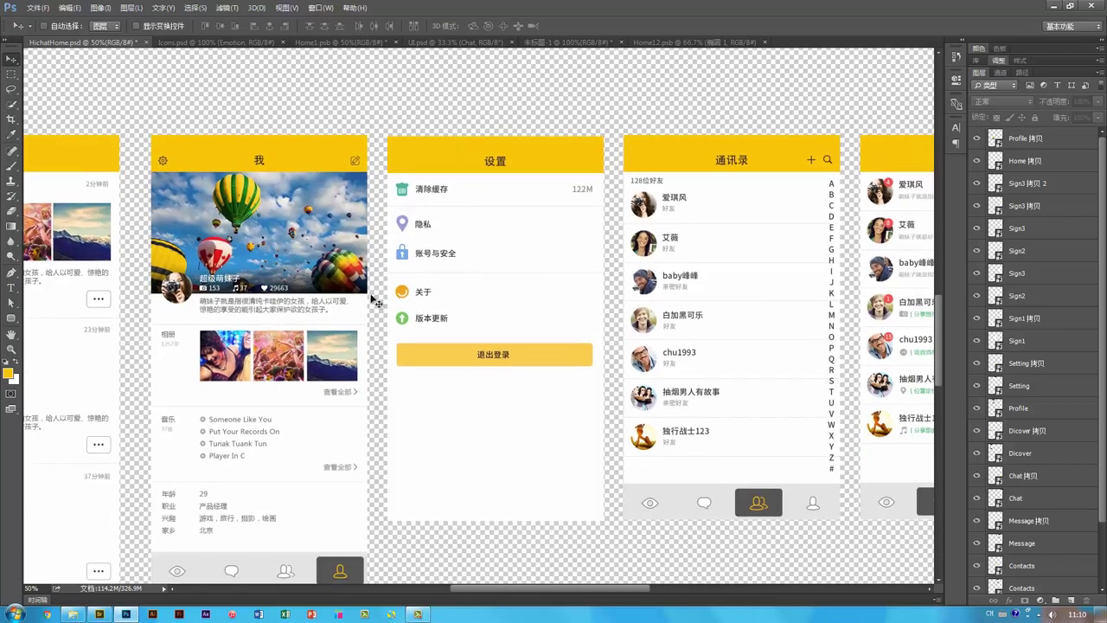
{"action": "left_click_drag", "start_coordinate": [493, 420], "coordinate": [510, 408]}
{"action": "left_click", "coordinate": [497, 323]}
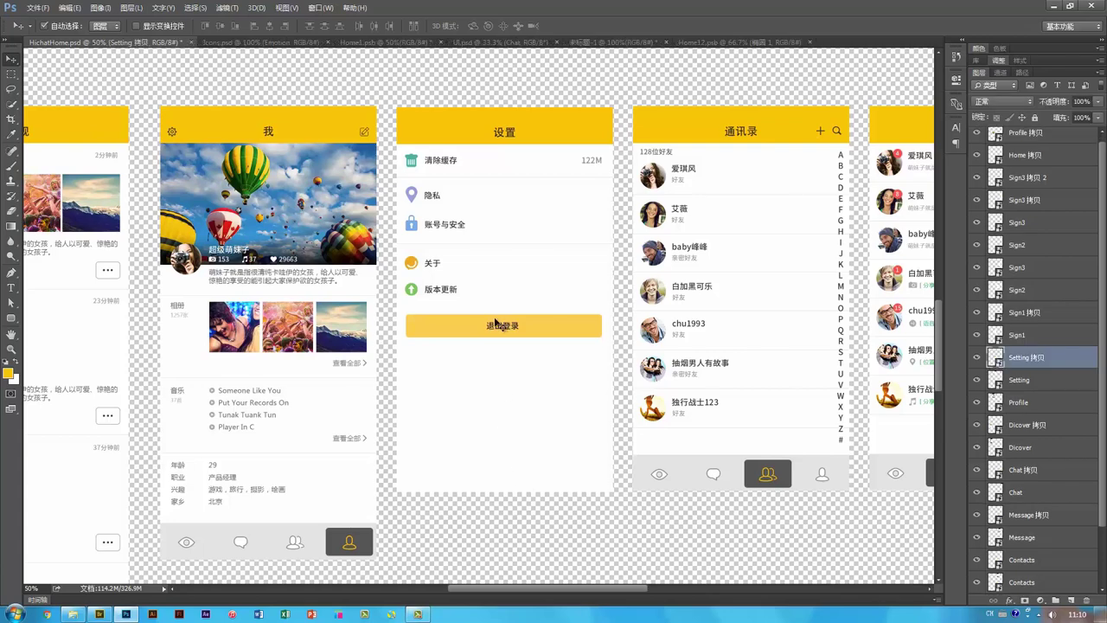
{"action": "double_click", "coordinate": [535, 337]}
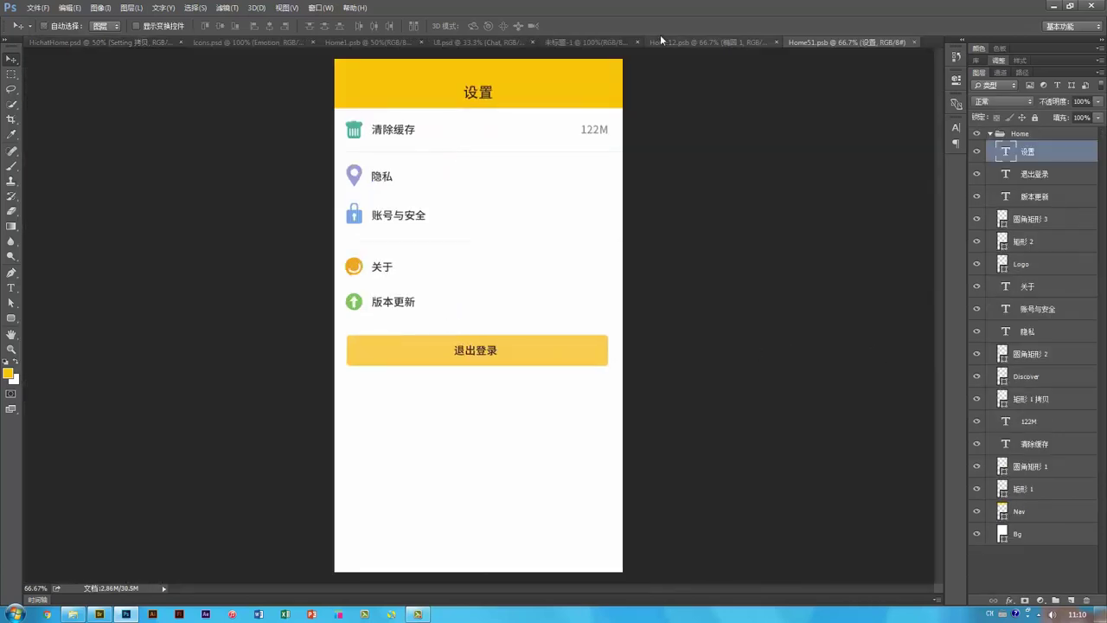
{"action": "left_click", "coordinate": [66, 44]}
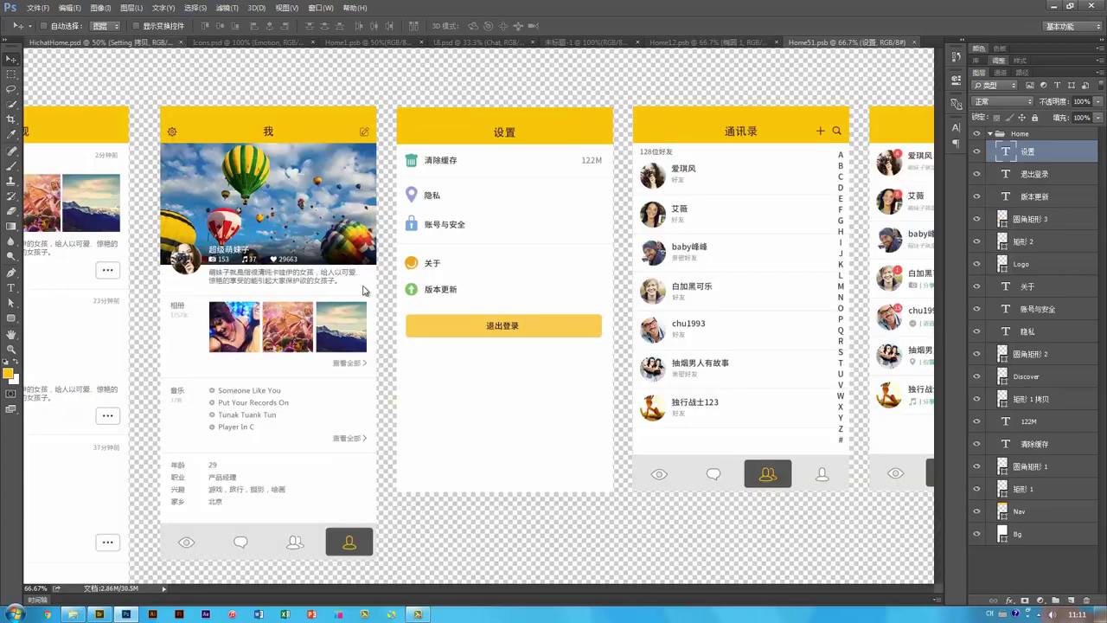
Step: Compare the Setting screen's list icons with the line icons in the profile, contacts and message screens
{"action": "left_click_drag", "start_coordinate": [490, 405], "coordinate": [277, 265]}
{"action": "left_click_drag", "start_coordinate": [507, 263], "coordinate": [423, 384]}
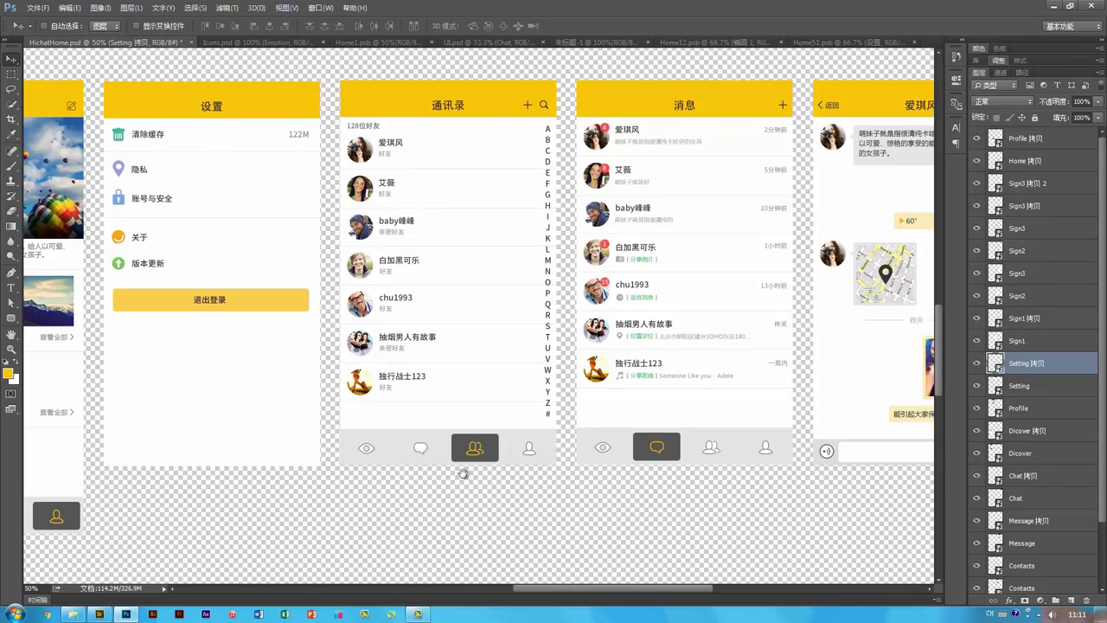
{"action": "left_click_drag", "start_coordinate": [463, 473], "coordinate": [512, 492]}
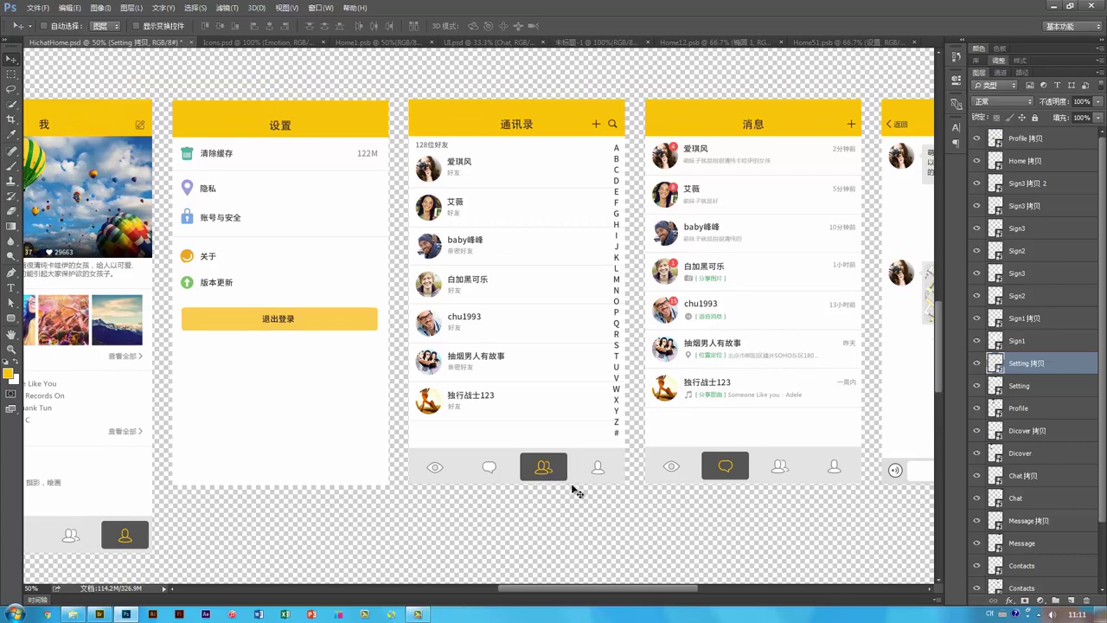
{"action": "left_click_drag", "start_coordinate": [564, 495], "coordinate": [621, 500]}
{"action": "left_click_drag", "start_coordinate": [539, 494], "coordinate": [612, 498]}
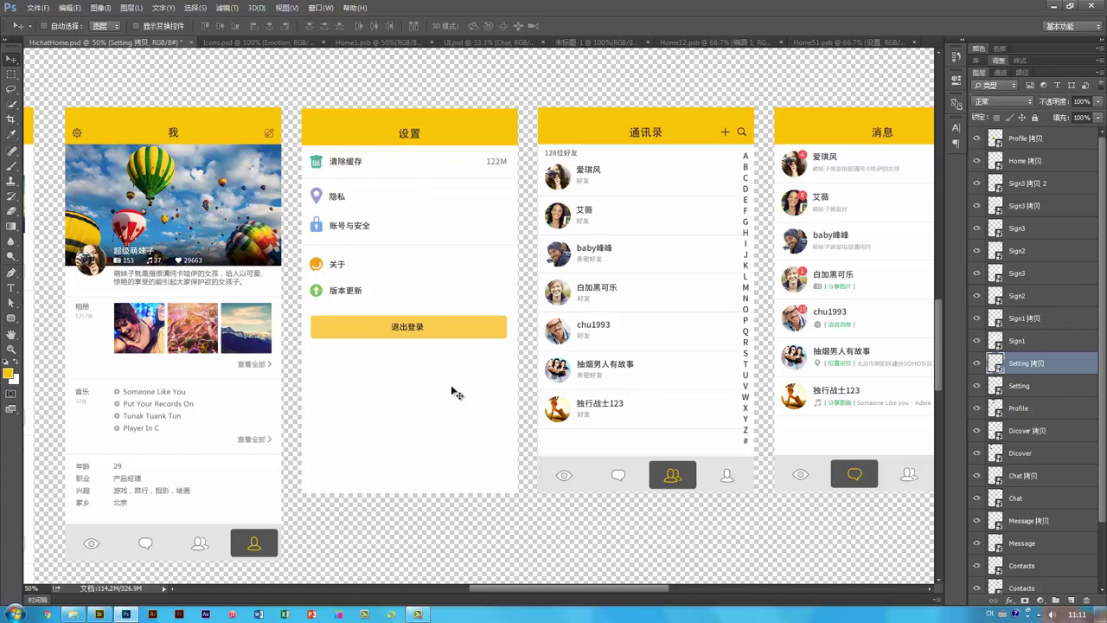
{"action": "left_click_drag", "start_coordinate": [466, 356], "coordinate": [538, 364]}
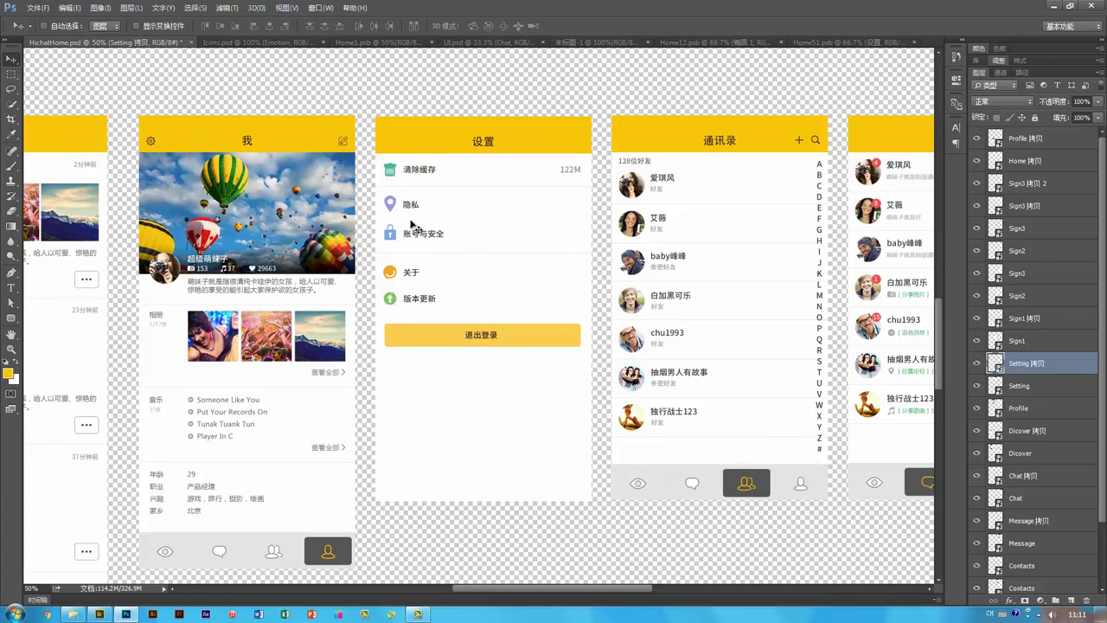
{"action": "left_click_drag", "start_coordinate": [600, 312], "coordinate": [559, 316]}
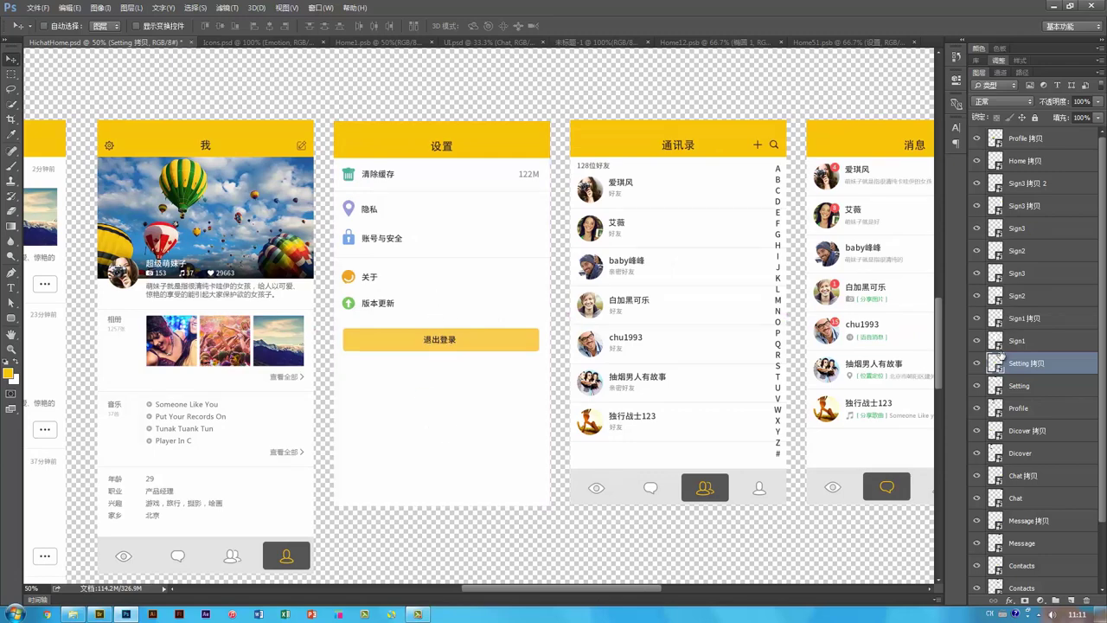
Step: Open the yellow Setting screen's smart object and delete the coloured trash, location, lock, logo and arrow icons from its rows
{"action": "double_click", "coordinate": [998, 364]}
{"action": "key", "text": "ctrl+plus"}
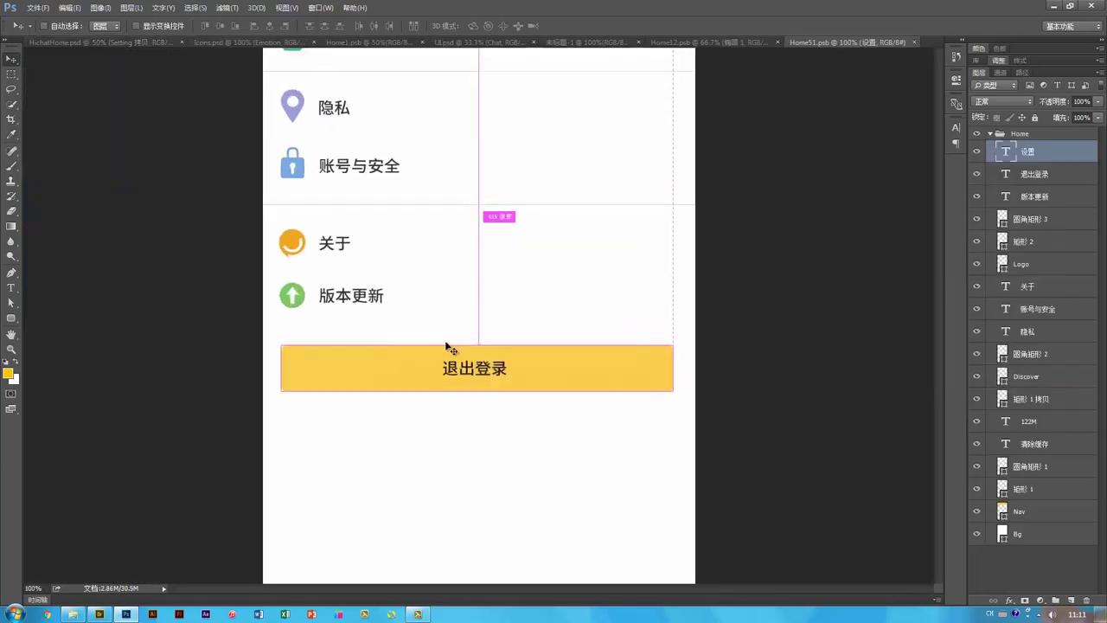
{"action": "left_click_drag", "start_coordinate": [398, 276], "coordinate": [473, 346]}
{"action": "left_click", "coordinate": [390, 217], "text": "ctrl"}
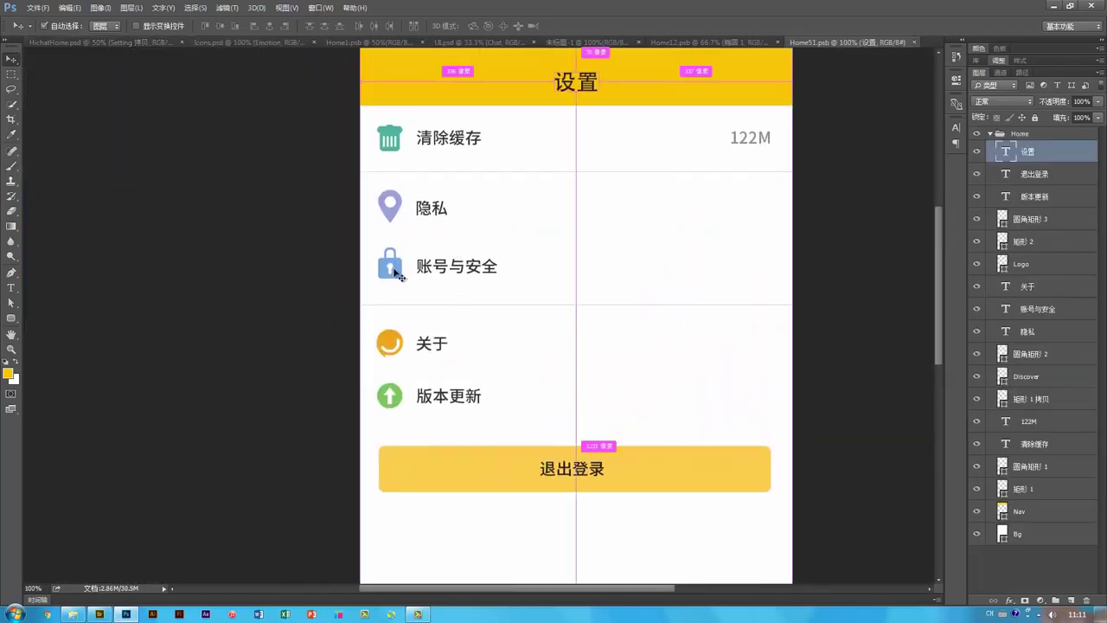
{"action": "left_click", "coordinate": [391, 212], "text": "shift"}
{"action": "left_click", "coordinate": [391, 136], "text": "shift"}
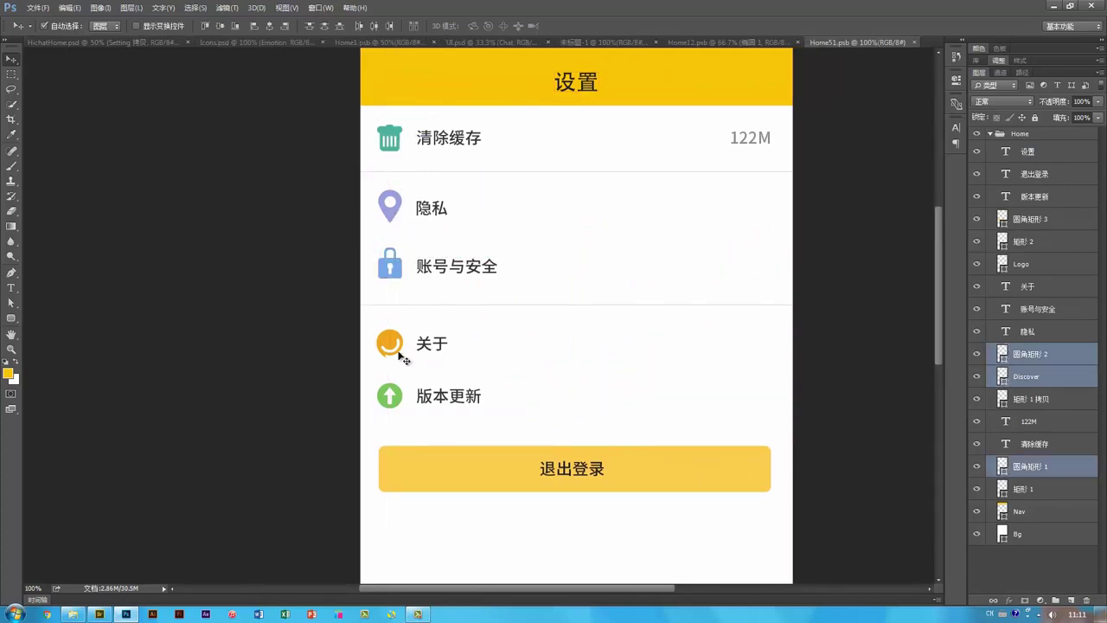
{"action": "left_click", "coordinate": [391, 347], "text": "ctrl+shift"}
{"action": "left_click", "coordinate": [403, 400], "text": "ctrl+shift"}
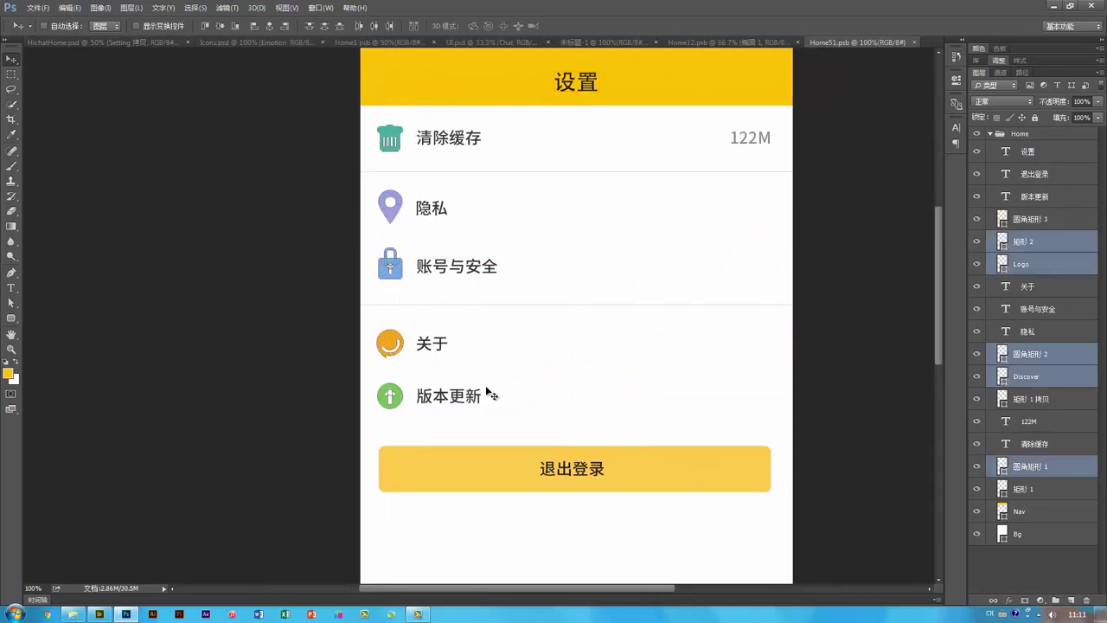
{"action": "key", "text": "Delete"}
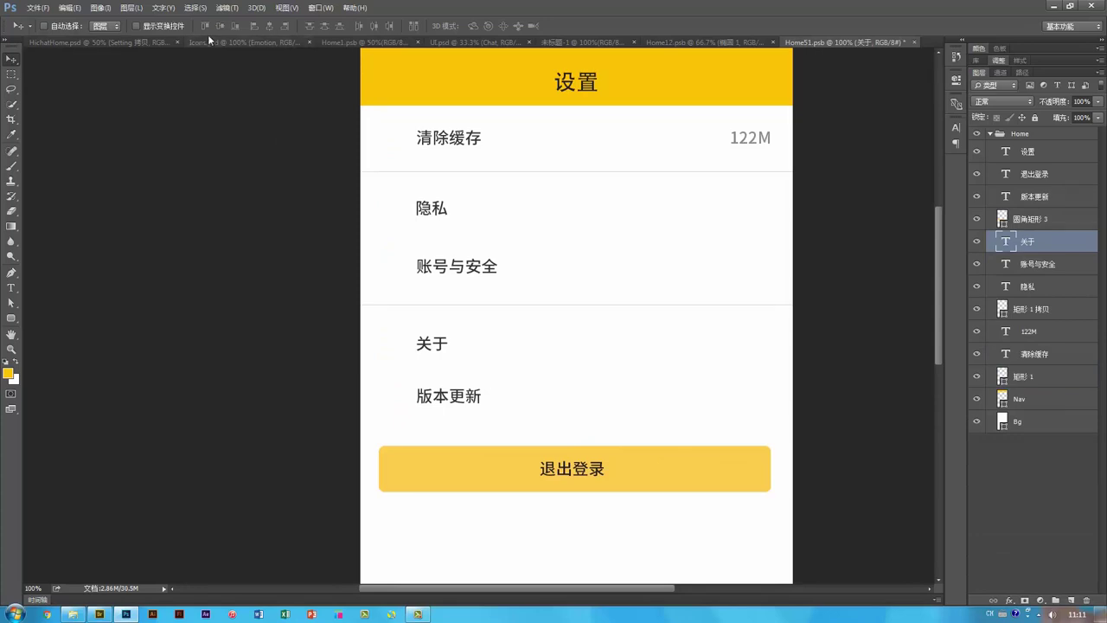
Step: Copy the solid black icons from Icons.psd into the Setting screen, place one beside each row and remove the extra smiley
{"action": "left_click", "coordinate": [207, 40]}
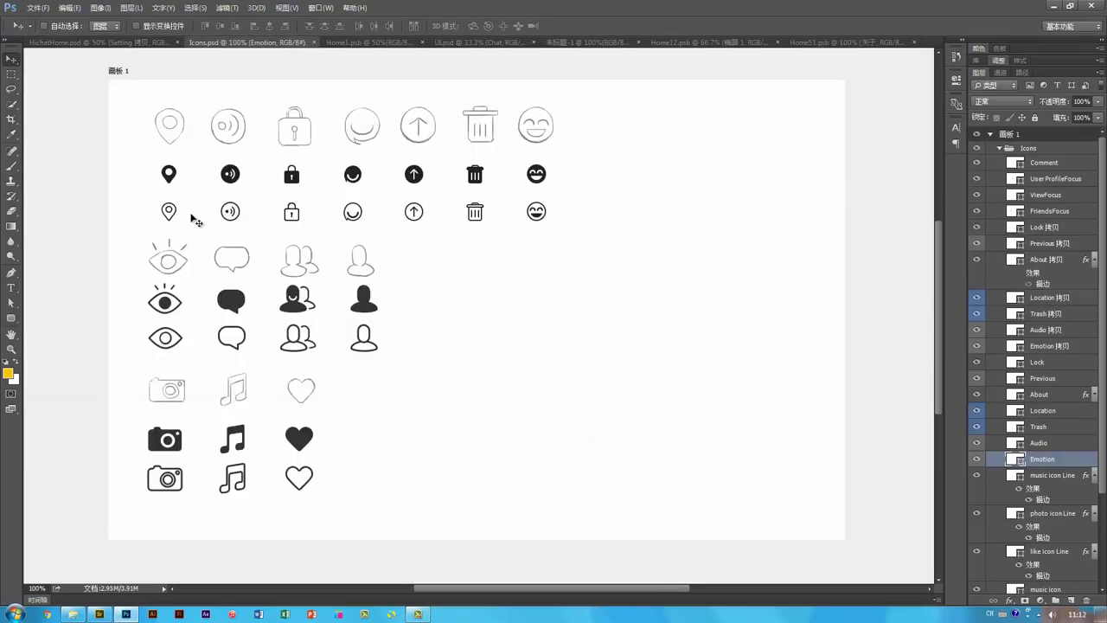
{"action": "left_click", "coordinate": [478, 174], "text": "shift"}
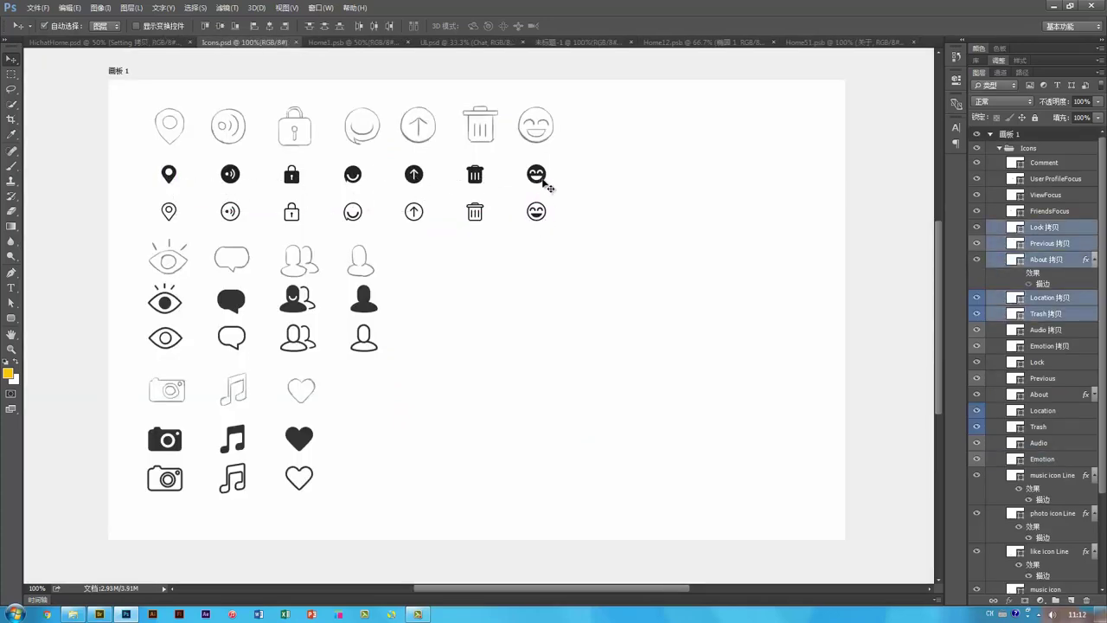
{"action": "left_click_drag", "start_coordinate": [543, 179], "coordinate": [400, 268]}
{"action": "left_click_drag", "start_coordinate": [574, 209], "coordinate": [391, 342]}
{"action": "left_click_drag", "start_coordinate": [697, 208], "coordinate": [389, 138]}
{"action": "left_click_drag", "start_coordinate": [641, 213], "coordinate": [391, 402]}
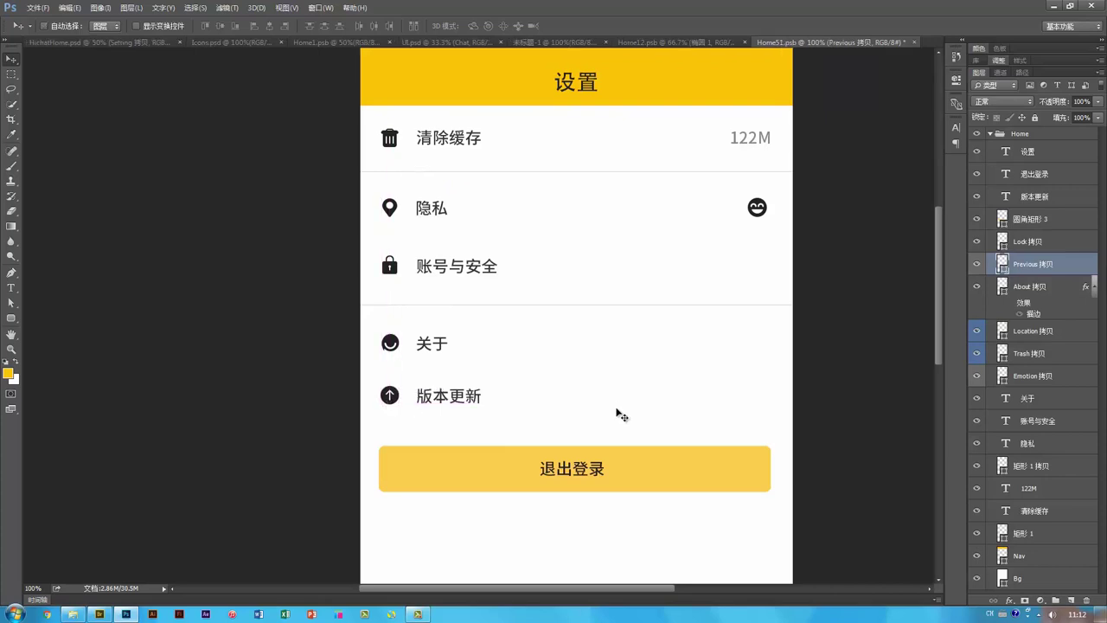
{"action": "left_click", "coordinate": [757, 209], "text": "ctrl"}
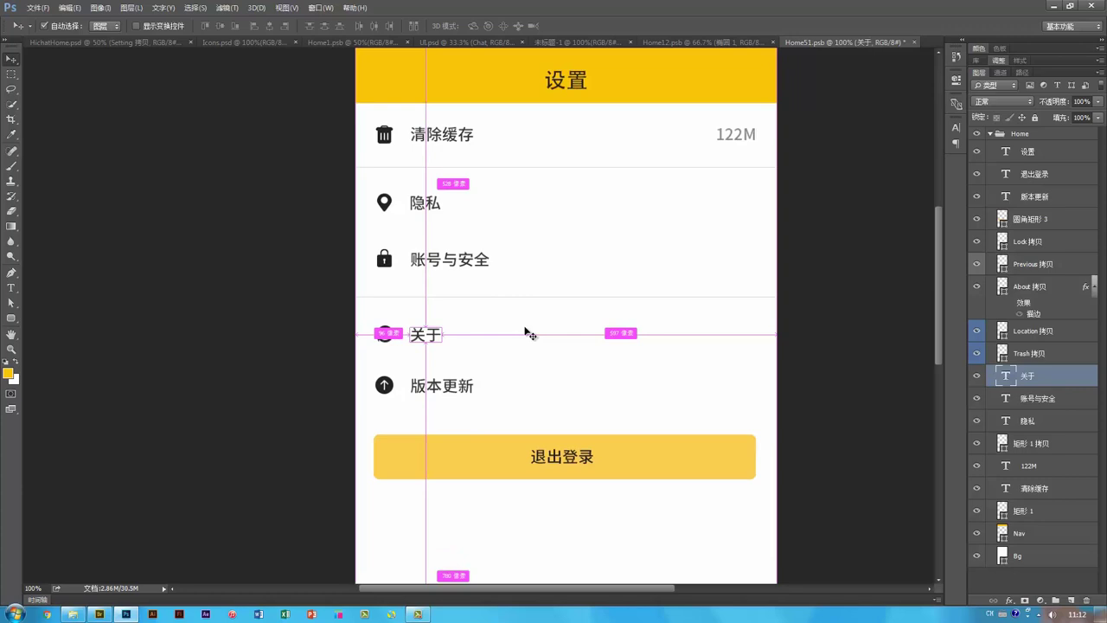
{"action": "key", "text": "ctrl+minus"}
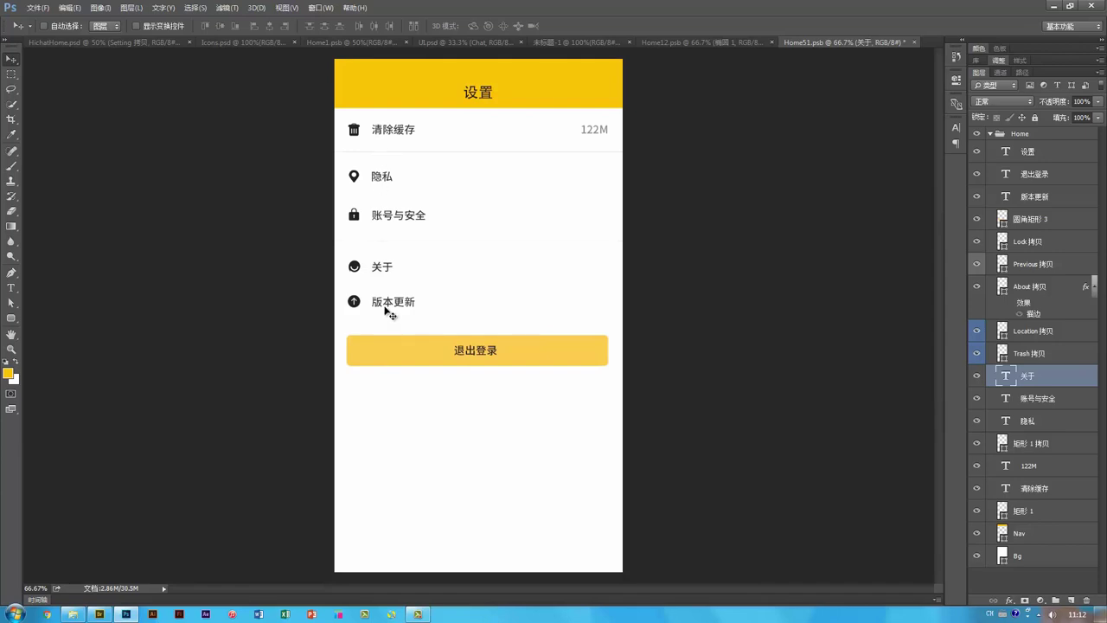
{"action": "key", "text": "ctrl+plus"}
{"action": "left_click_drag", "start_coordinate": [383, 205], "coordinate": [426, 348]}
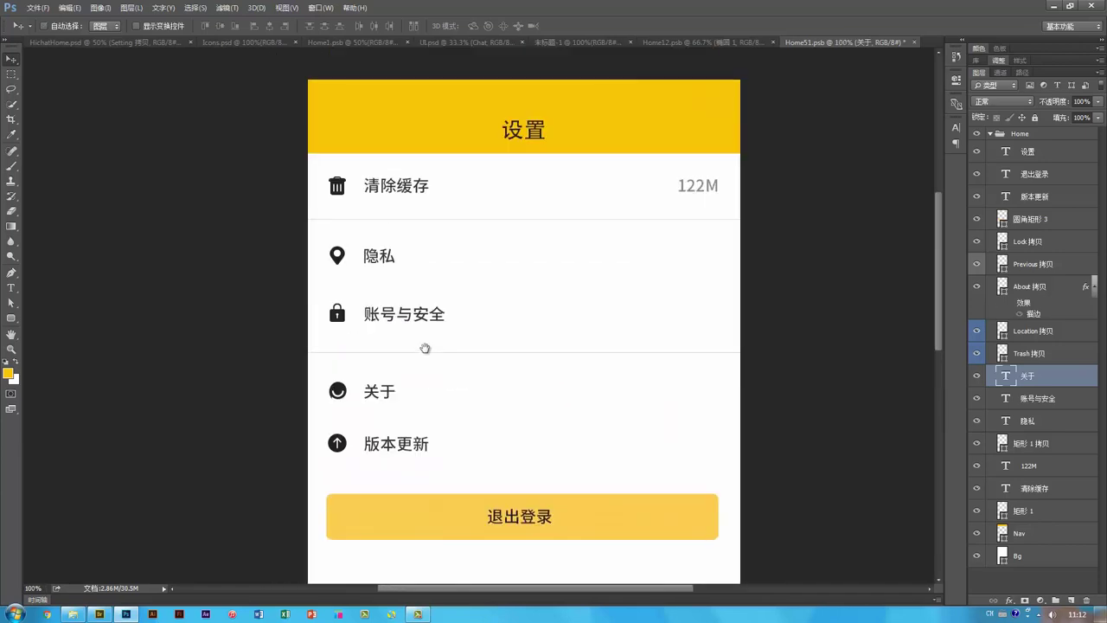
{"action": "left_click_drag", "start_coordinate": [481, 370], "coordinate": [455, 336]}
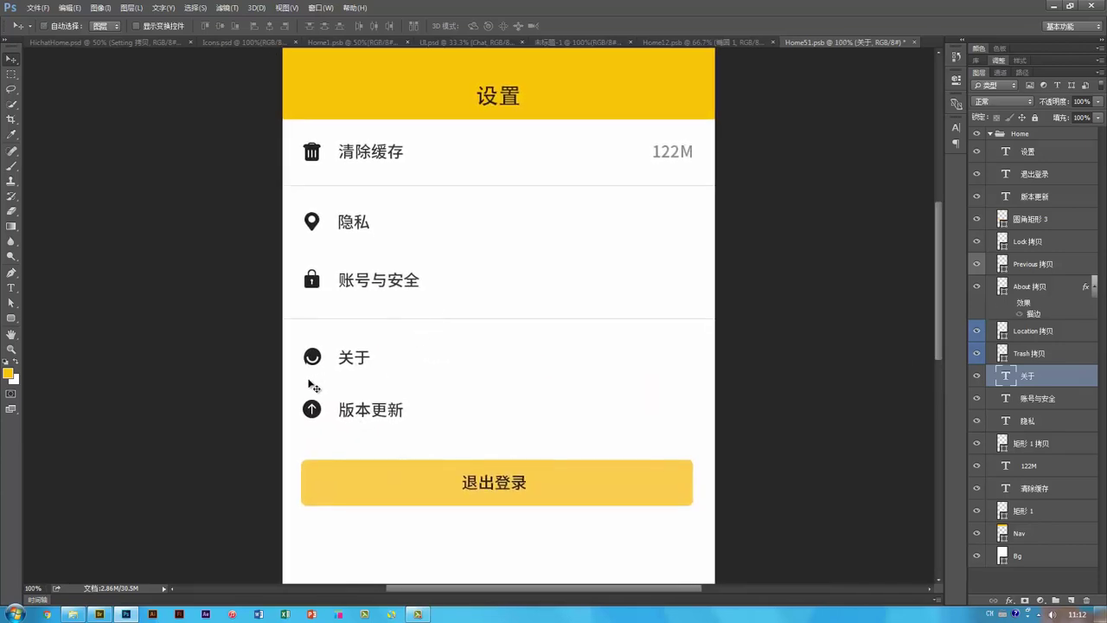
{"action": "left_click_drag", "start_coordinate": [459, 420], "coordinate": [430, 423]}
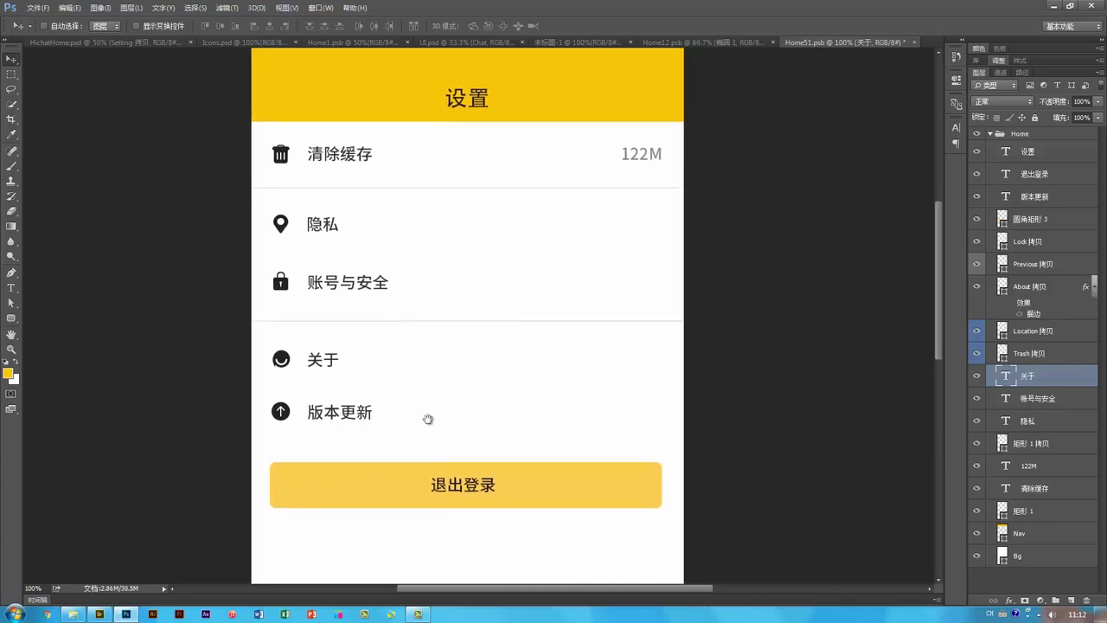
{"action": "scroll", "coordinate": [433, 428], "scroll_direction": "down", "scroll_amount": 2}
Step: Draw a 64 px circle with the Ellipse tool around the trash icon beside 清除缓存
{"action": "right_click", "coordinate": [11, 319]}
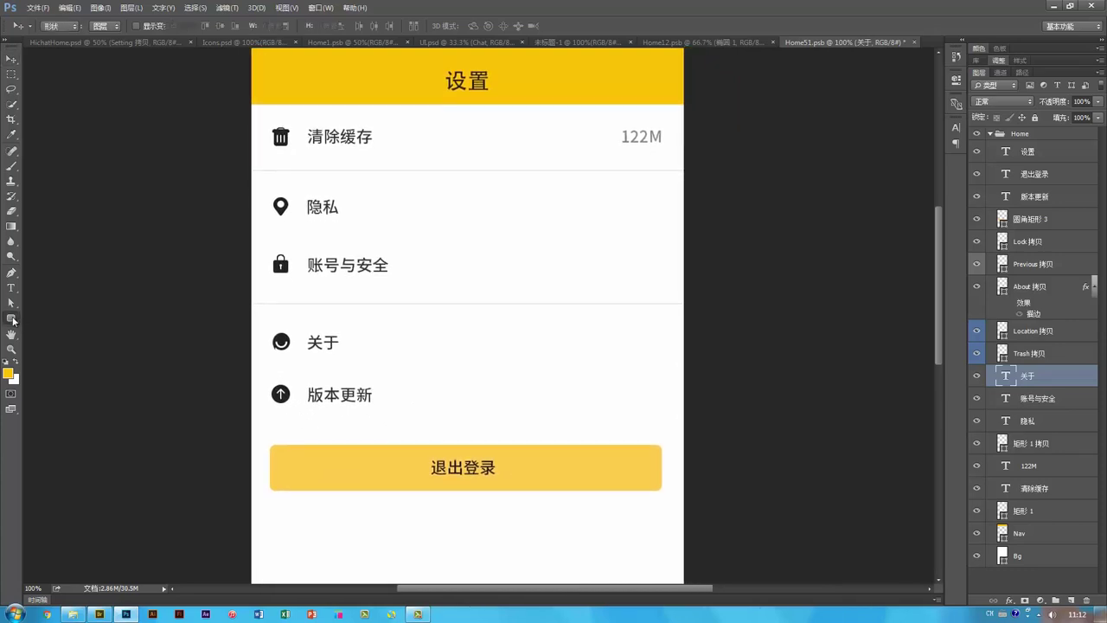
{"action": "left_click", "coordinate": [52, 339]}
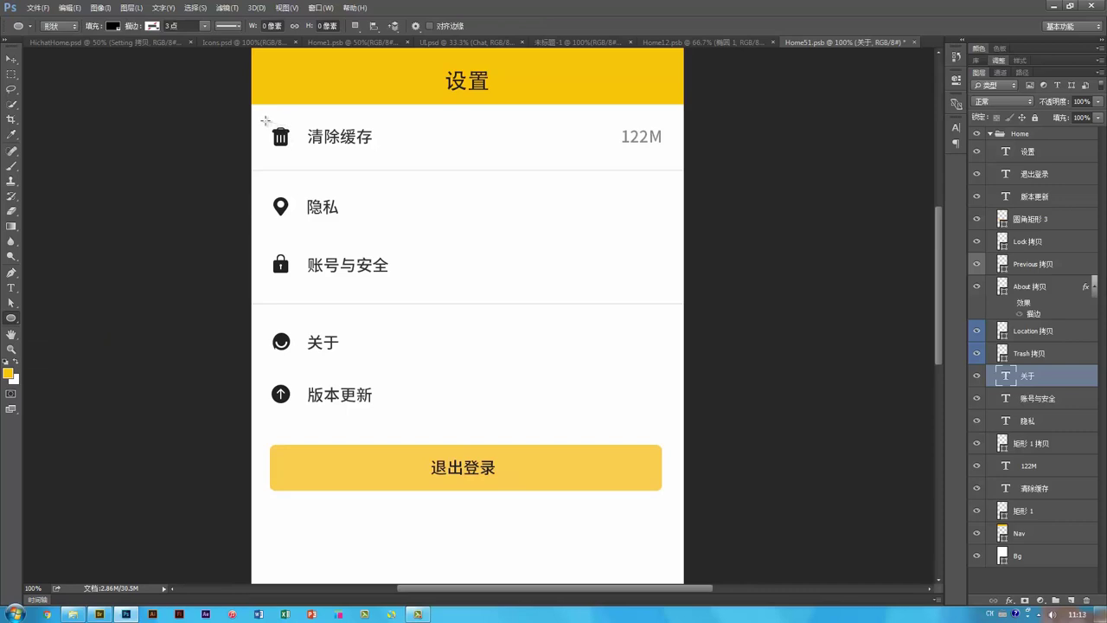
{"action": "left_click_drag", "start_coordinate": [266, 121], "coordinate": [300, 153]}
{"action": "key", "text": "v"}
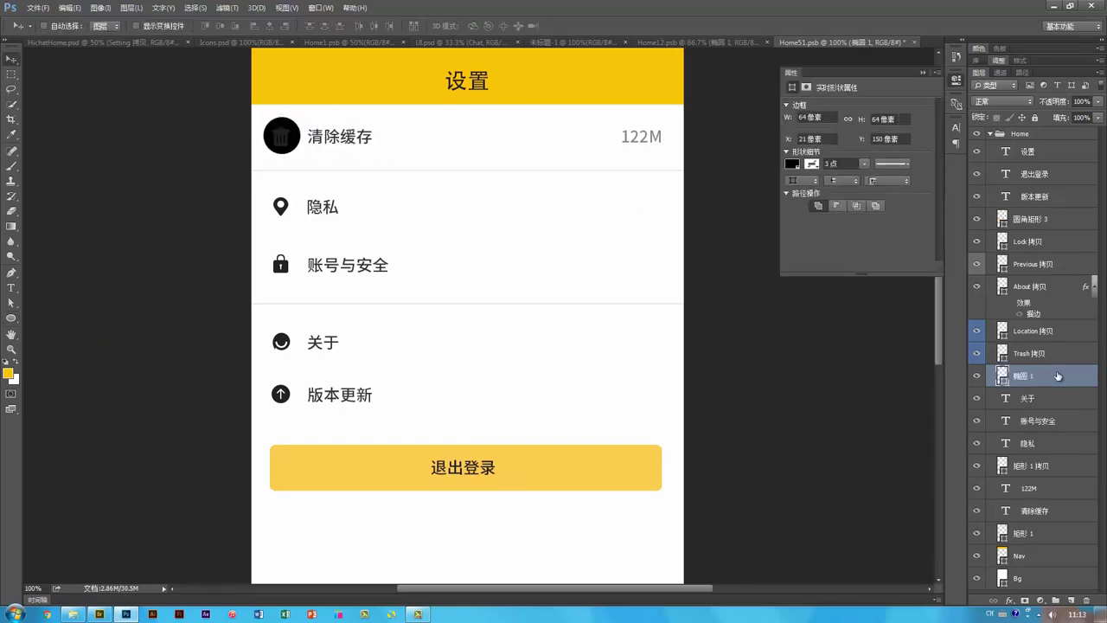
Step: Fill the circle with the header's yellow, centre it behind the trash icon and copy it behind the other four row icons
{"action": "double_click", "coordinate": [1002, 377]}
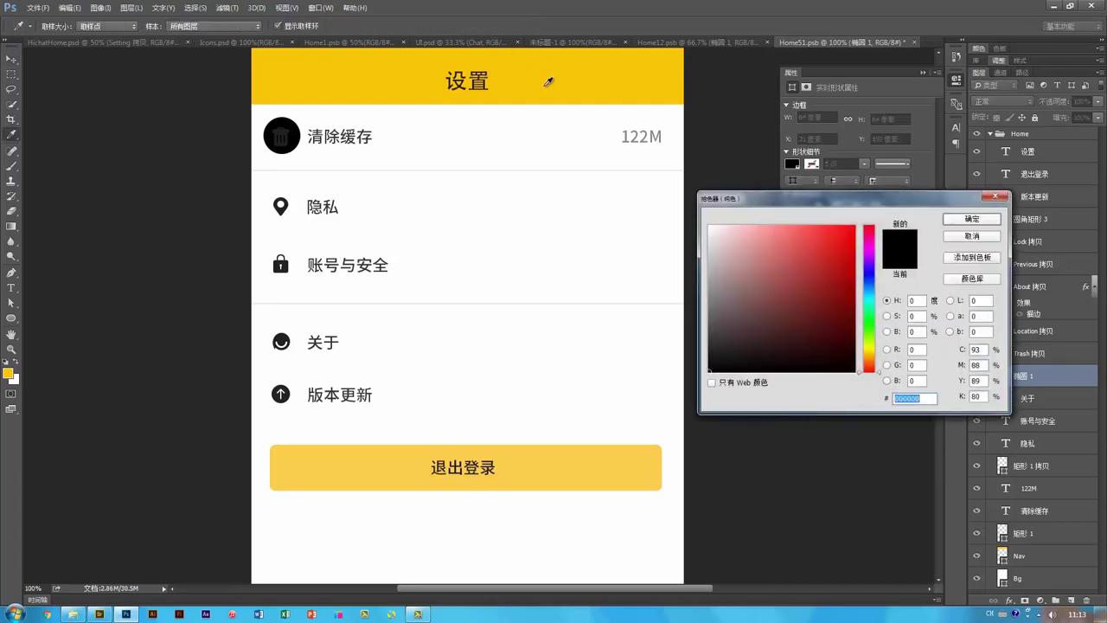
{"action": "left_click", "coordinate": [548, 82]}
{"action": "key", "text": "Return"}
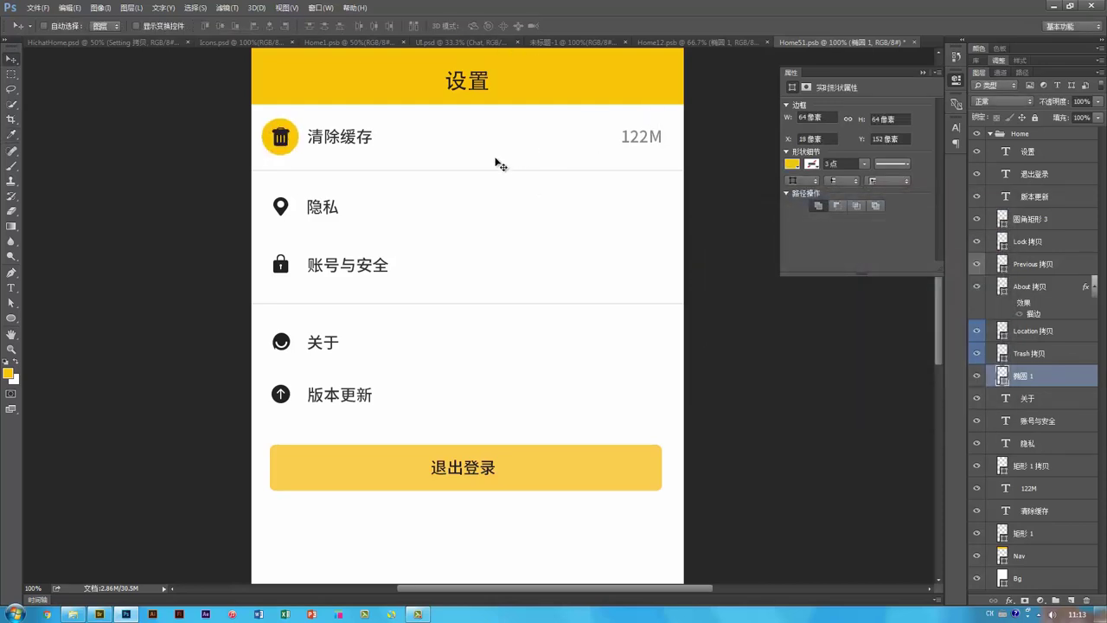
{"action": "left_click_drag", "start_coordinate": [320, 158], "coordinate": [378, 363]}
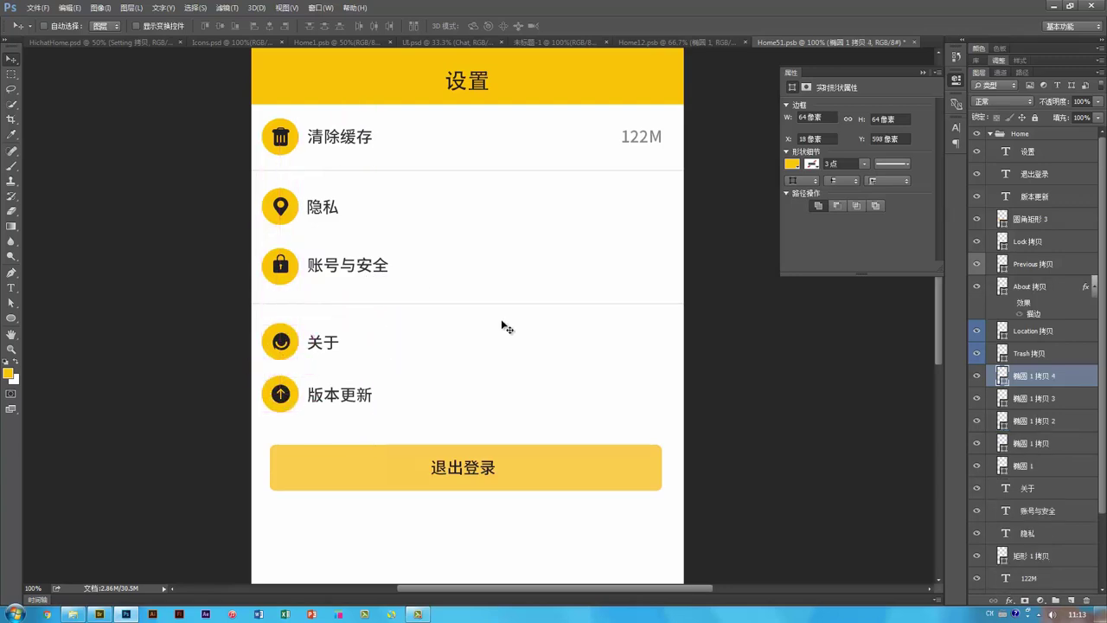
{"action": "key", "text": "ctrl+minus"}
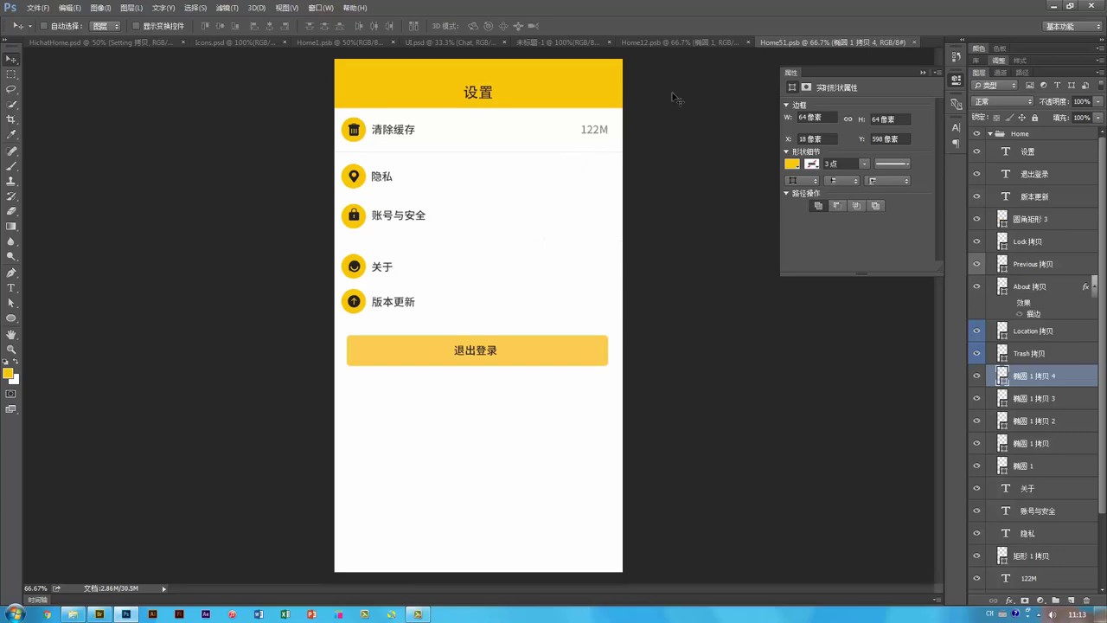
Step: Check the updated Setting screen beside its neighbours in HichatHome.psd and up close in its own smart object
{"action": "left_click", "coordinate": [133, 43]}
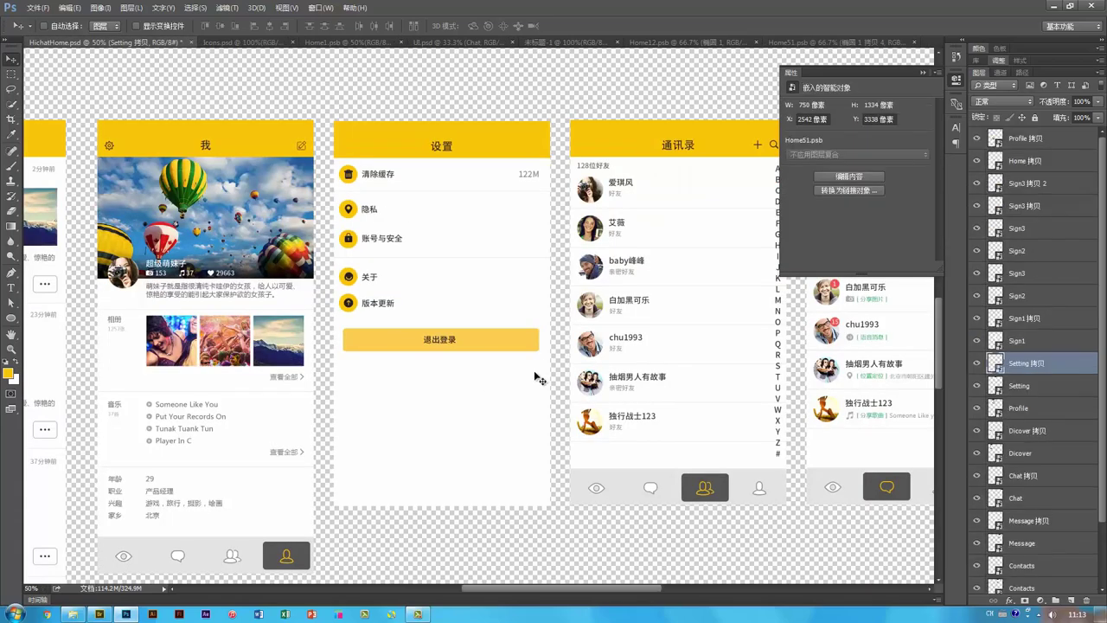
{"action": "key", "text": "ctrl+minus"}
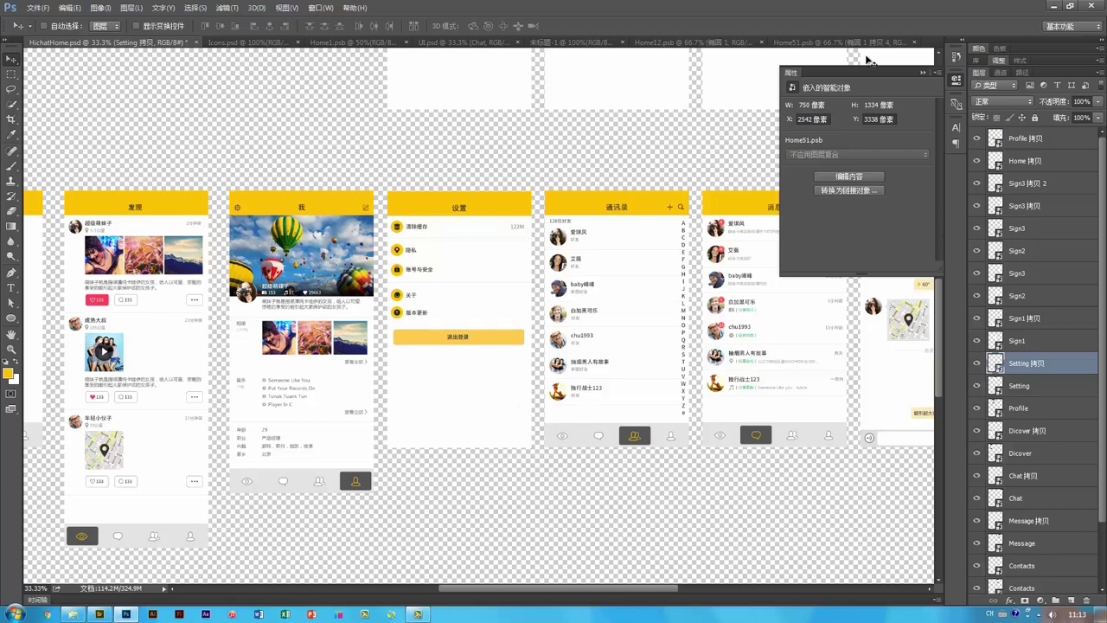
{"action": "left_click", "coordinate": [956, 80]}
{"action": "left_click", "coordinate": [865, 42]}
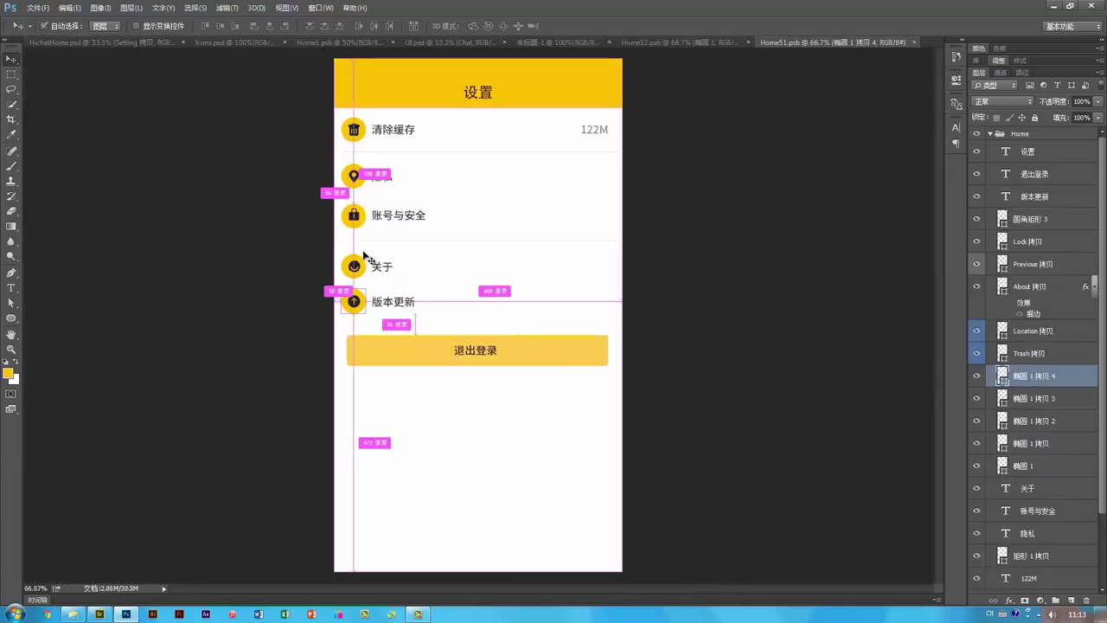
{"action": "key", "text": "ctrl+plus"}
{"action": "left_click_drag", "start_coordinate": [363, 201], "coordinate": [404, 317]}
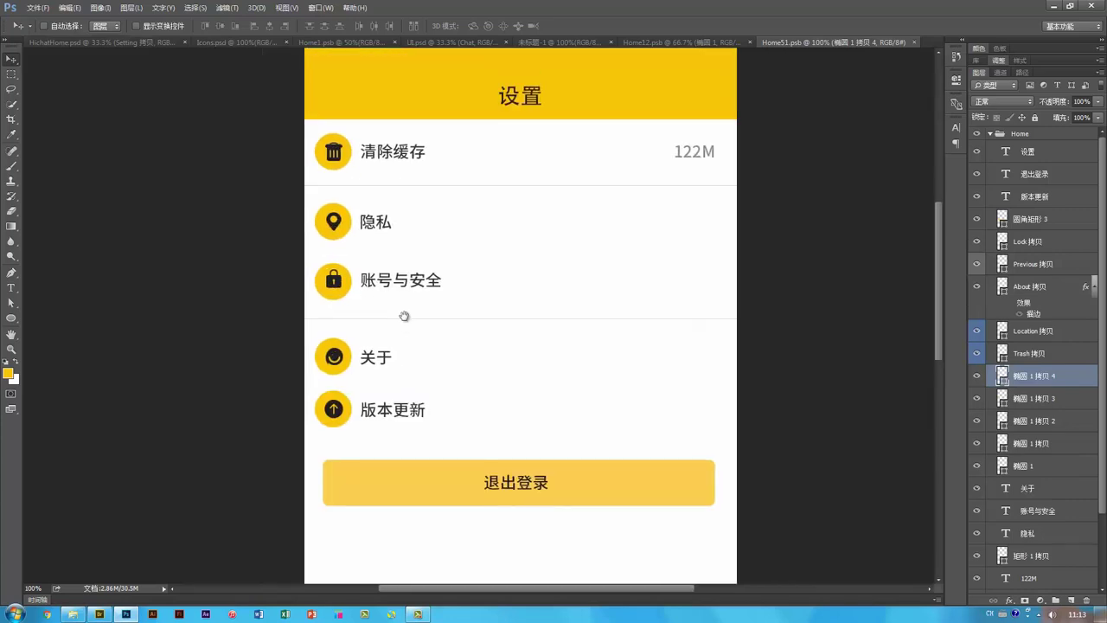
{"action": "left_click", "coordinate": [340, 232], "text": "ctrl"}
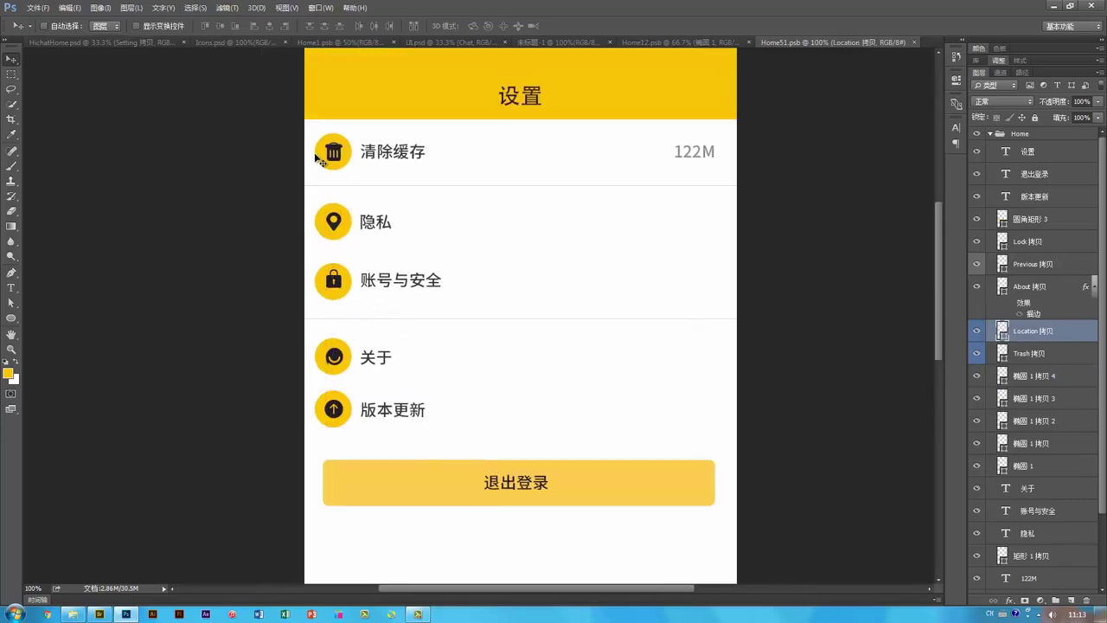
Step: Copy the outlined location, lock, about, arrow and trash icons from Icons.psd into the Setting screen
{"action": "left_click", "coordinate": [109, 39]}
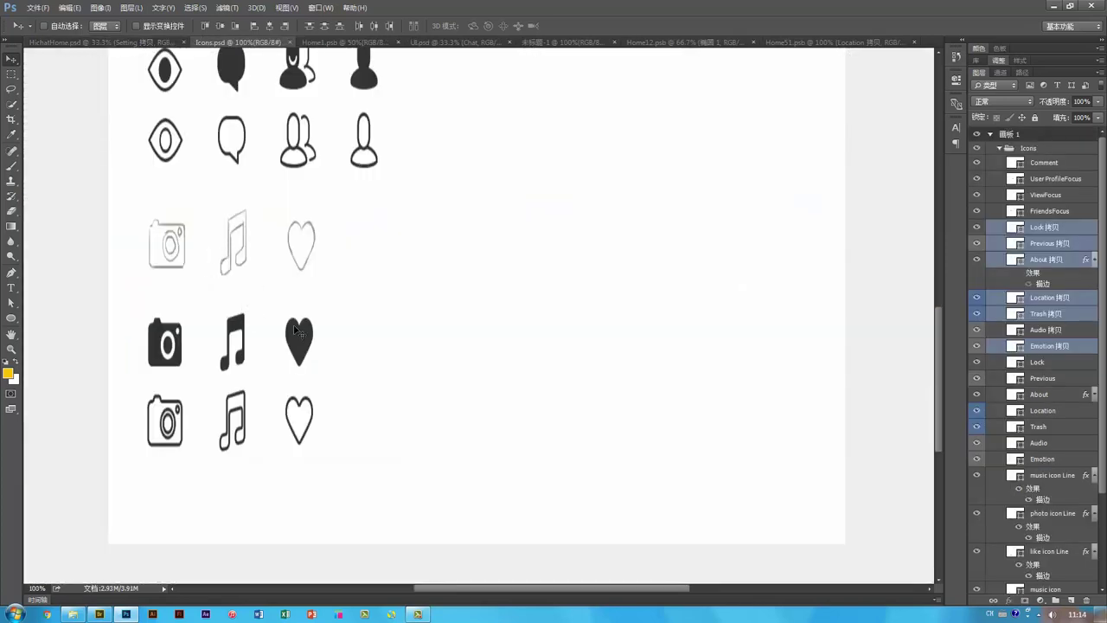
{"action": "key", "text": "ctrl+minus"}
{"action": "key", "text": "ctrl+plus"}
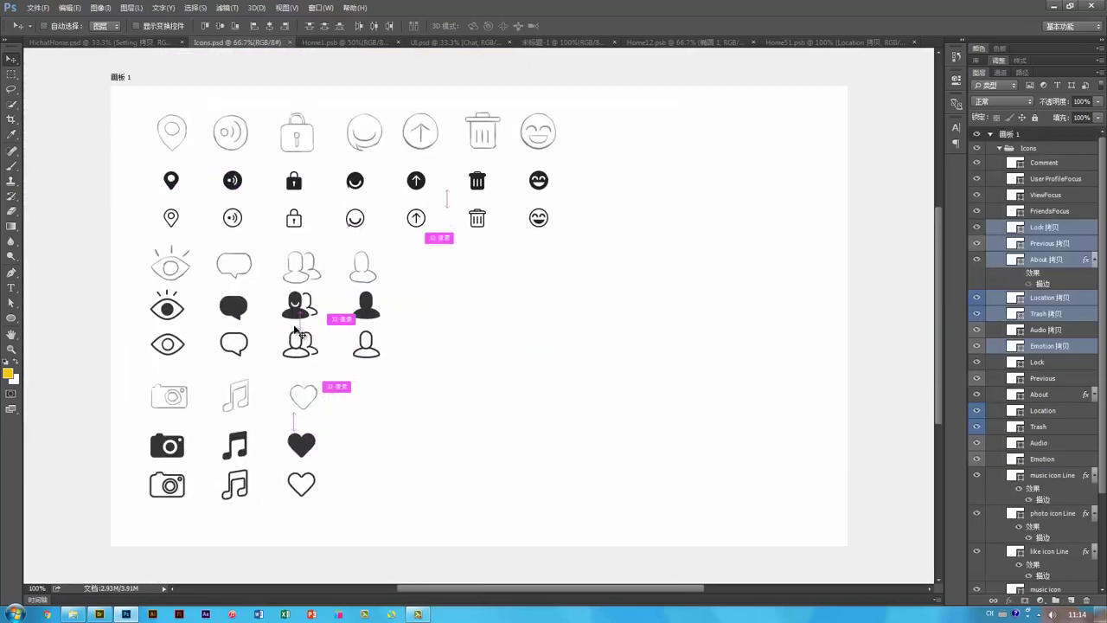
{"action": "scroll", "coordinate": [177, 267], "scroll_direction": "up", "scroll_amount": 1}
{"action": "left_click", "coordinate": [177, 268]}
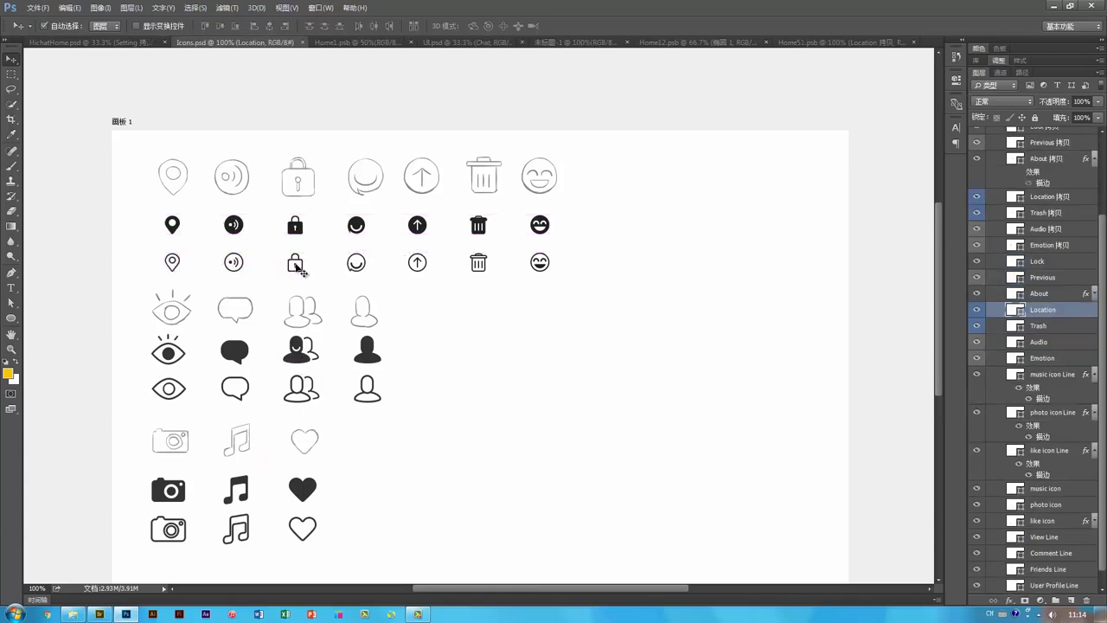
{"action": "left_click", "coordinate": [296, 267], "text": "shift"}
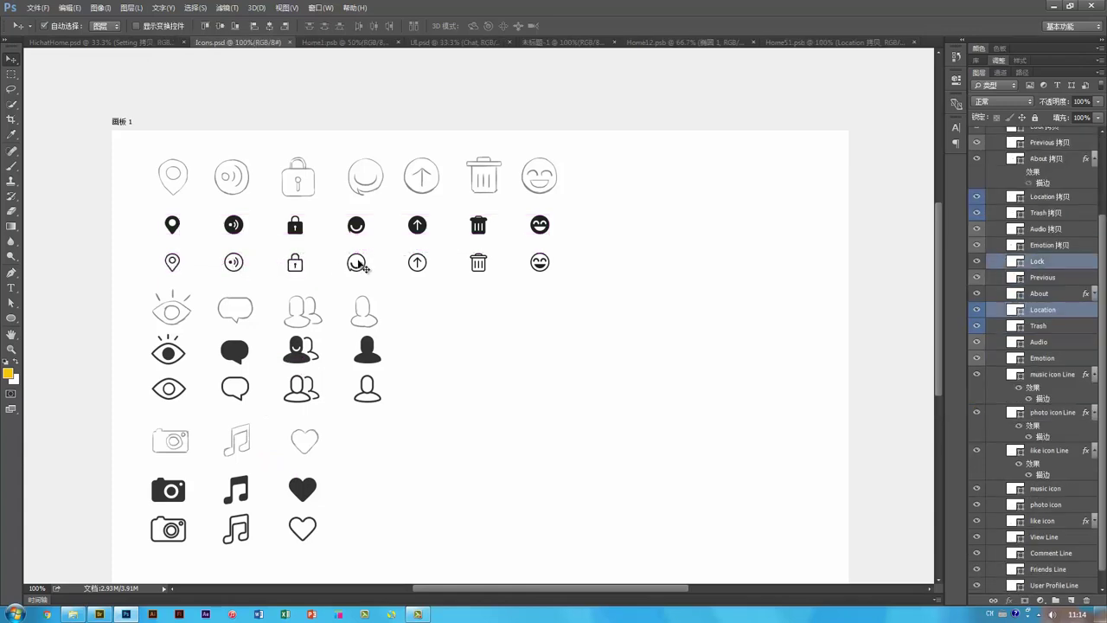
{"action": "left_click", "coordinate": [358, 263], "text": "shift"}
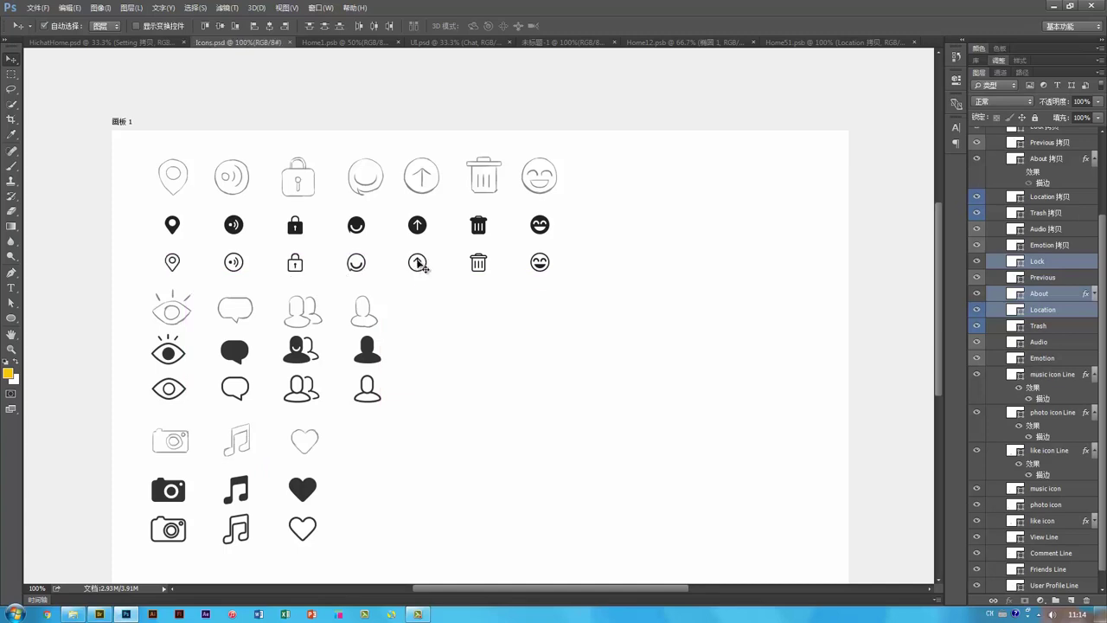
{"action": "left_click", "coordinate": [418, 263], "text": "shift"}
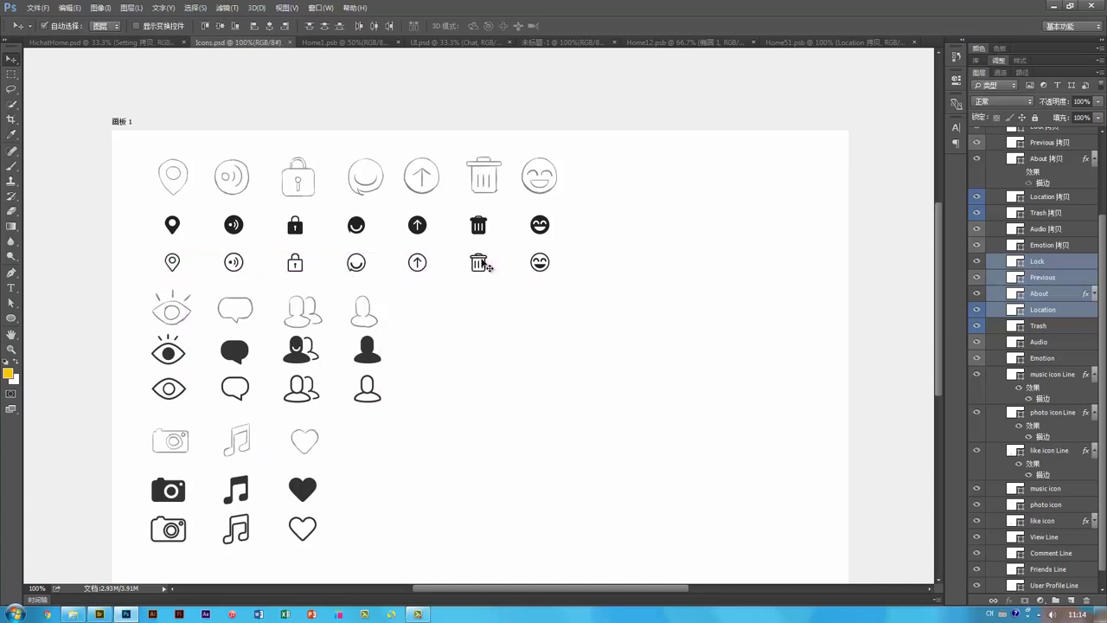
{"action": "left_click", "coordinate": [481, 262], "text": "shift"}
{"action": "left_click_drag", "start_coordinate": [481, 262], "coordinate": [524, 298]}
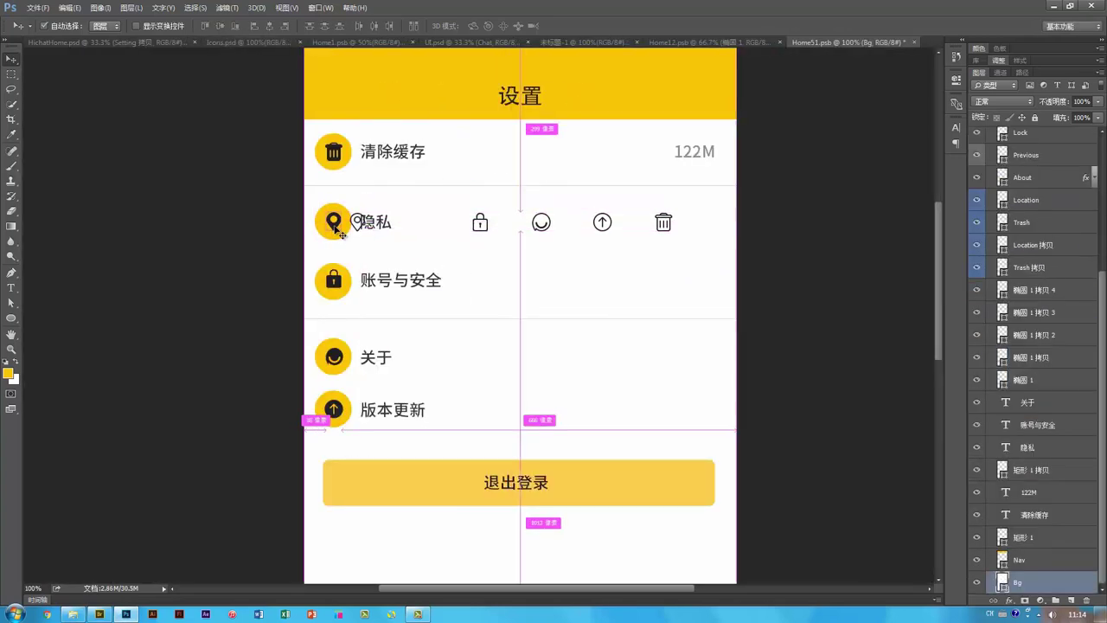
Step: Lay the outlined location icon over its white-filled version beside 隐私, and recolour the solid lock icon white
{"action": "left_click", "coordinate": [357, 230], "text": "ctrl"}
{"action": "left_click_drag", "start_coordinate": [435, 249], "coordinate": [413, 249]}
{"action": "left_click", "coordinate": [339, 284], "text": "ctrl"}
{"action": "double_click", "coordinate": [1001, 242]}
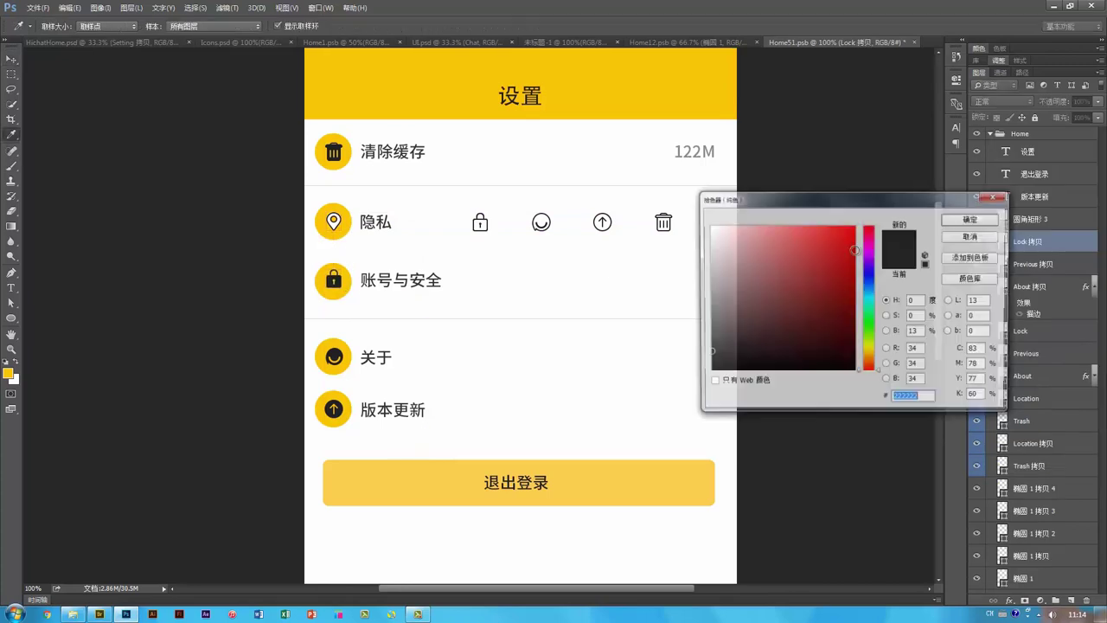
{"action": "left_click", "coordinate": [713, 226]}
{"action": "key", "text": "Return"}
Step: Place the outlined lock in front of all layers over the white lock and centre both on the yellow circle
{"action": "left_click", "coordinate": [486, 224], "text": "ctrl"}
{"action": "left_click_drag", "start_coordinate": [519, 223], "coordinate": [374, 277]}
{"action": "key", "text": "ctrl+shift+bracketright"}
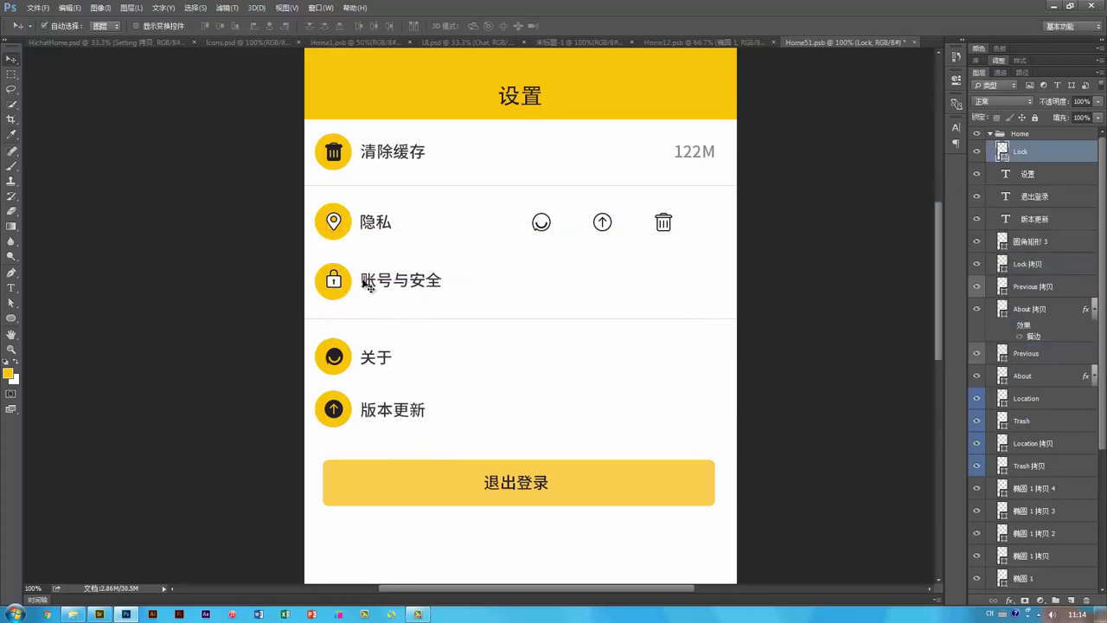
{"action": "left_click", "coordinate": [337, 283], "text": "shift"}
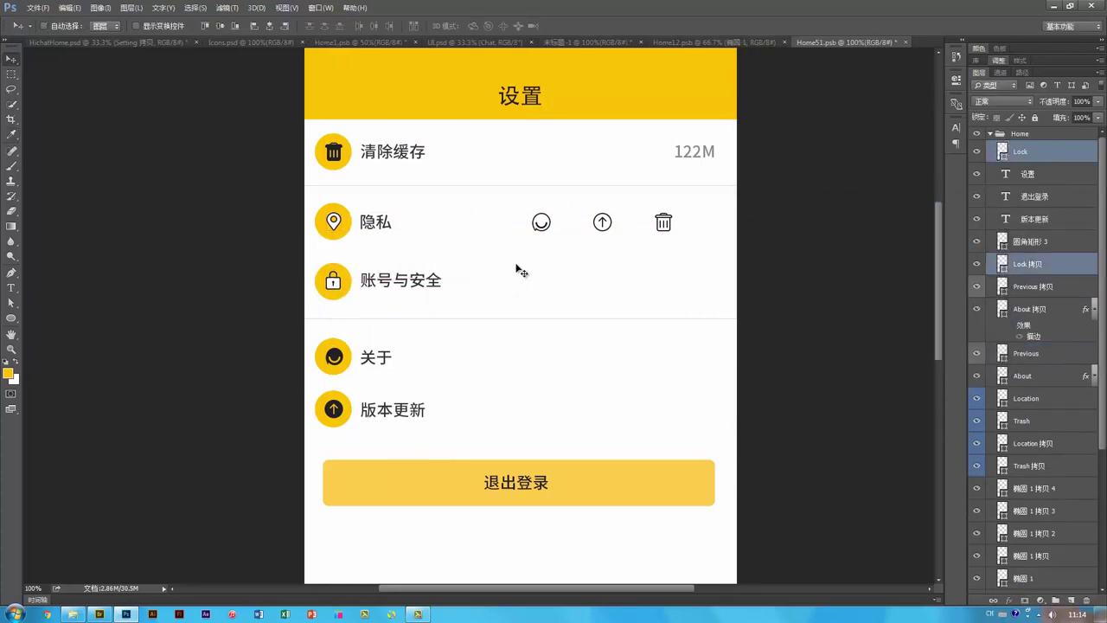
Step: Lay the outlined about icon in front of its solid version on the 关于 circle, and recolour the solid icon white
{"action": "left_click", "coordinate": [519, 270], "text": "ctrl"}
{"action": "left_click_drag", "start_coordinate": [543, 225], "coordinate": [337, 354]}
{"action": "left_click", "coordinate": [334, 356], "text": "ctrl"}
{"action": "double_click", "coordinate": [1002, 309]}
{"action": "left_click", "coordinate": [668, 173]}
{"action": "key", "text": "Return"}
{"action": "key", "text": "ctrl+shift+bracketright"}
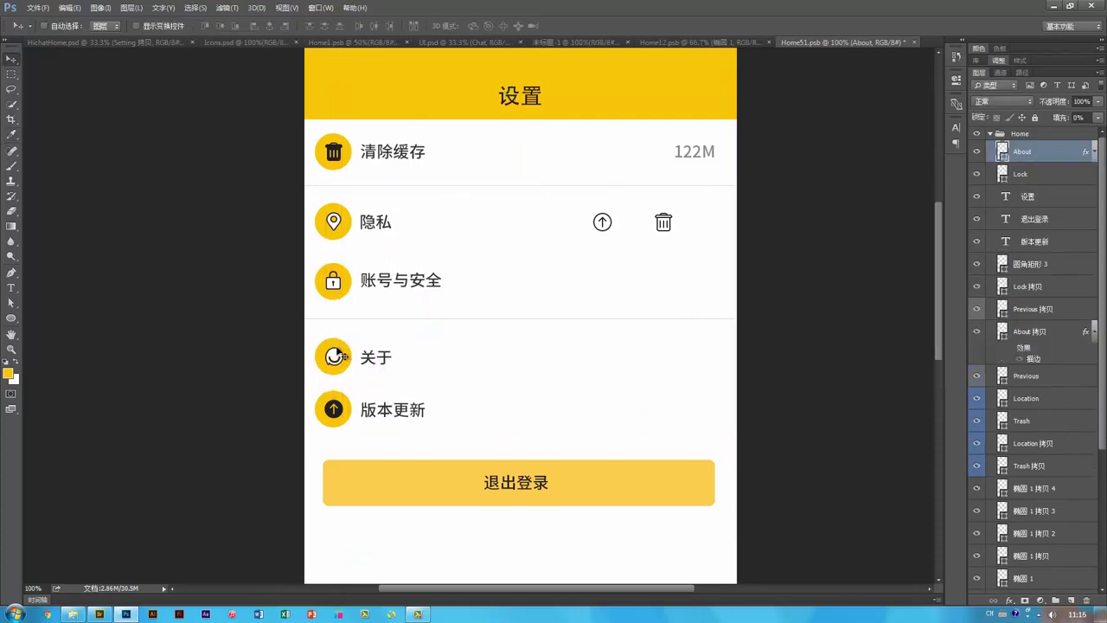
Step: Recolour the solid trash icon beside 清除缓存 white and lay the outlined trash icon over it
{"action": "left_click", "coordinate": [334, 151], "text": "ctrl"}
{"action": "double_click", "coordinate": [1002, 265]}
{"action": "left_click", "coordinate": [621, 161]}
{"action": "key", "text": "Return"}
{"action": "left_click_drag", "start_coordinate": [664, 223], "coordinate": [334, 151]}
Step: Recolour the solid arrow icon beside 版本更新 white, place the outlined arrow over it in front of all layers, and save
{"action": "left_click", "coordinate": [333, 409], "text": "ctrl"}
{"action": "double_click", "coordinate": [1002, 309]}
{"action": "left_click", "coordinate": [602, 144]}
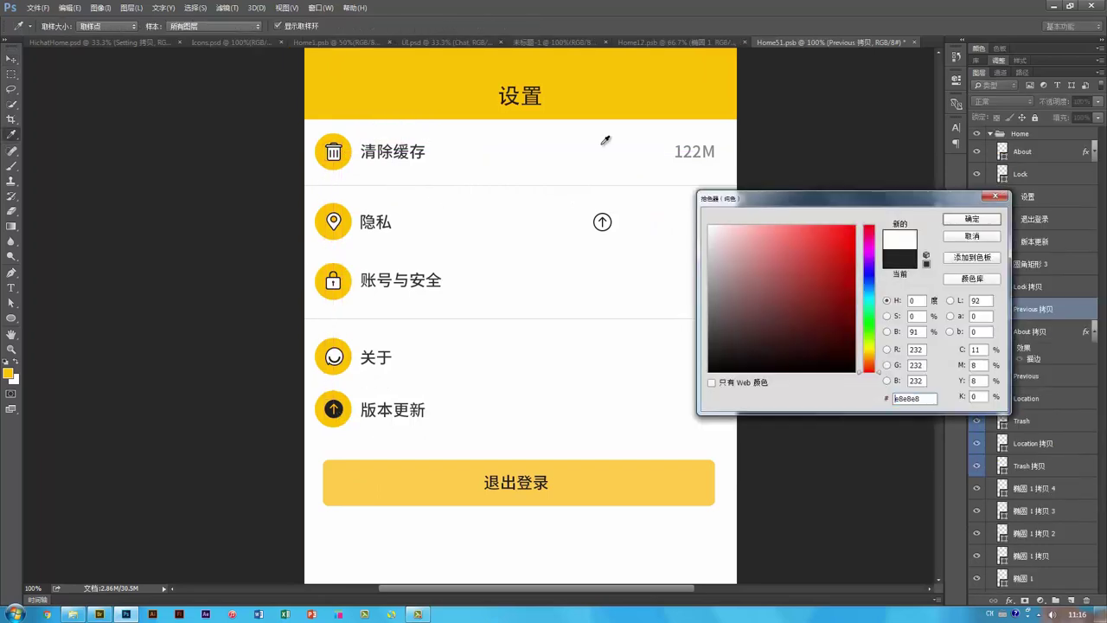
{"action": "key", "text": "Return"}
{"action": "left_click_drag", "start_coordinate": [602, 222], "coordinate": [332, 407]}
{"action": "key", "text": "ctrl+shift+bracketright"}
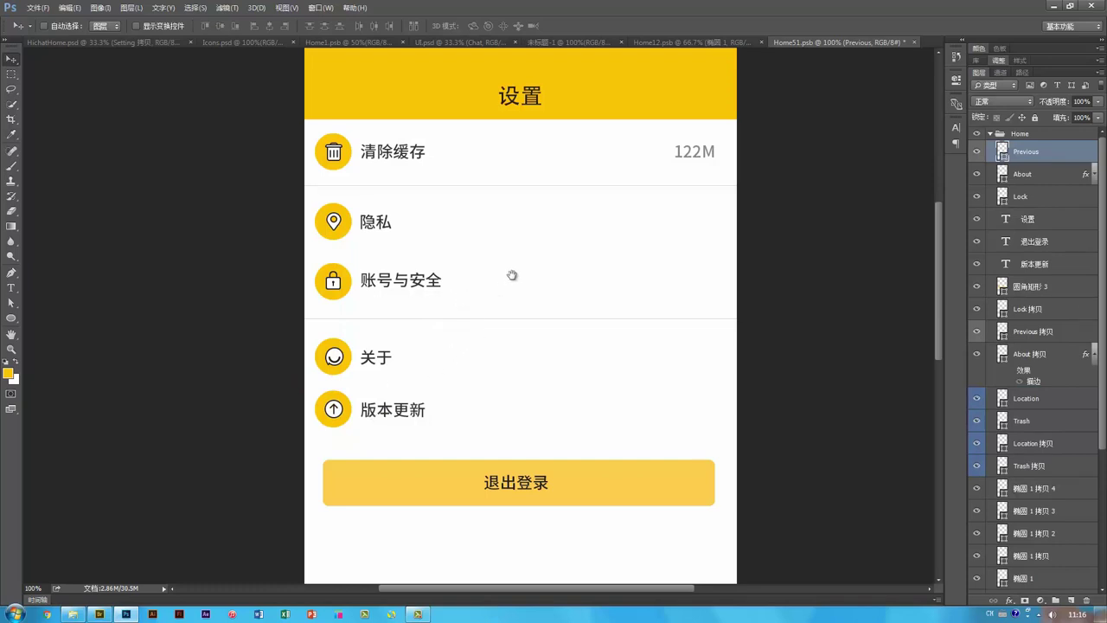
{"action": "left_click_drag", "start_coordinate": [514, 274], "coordinate": [499, 297]}
{"action": "key", "text": "ctrl+s"}
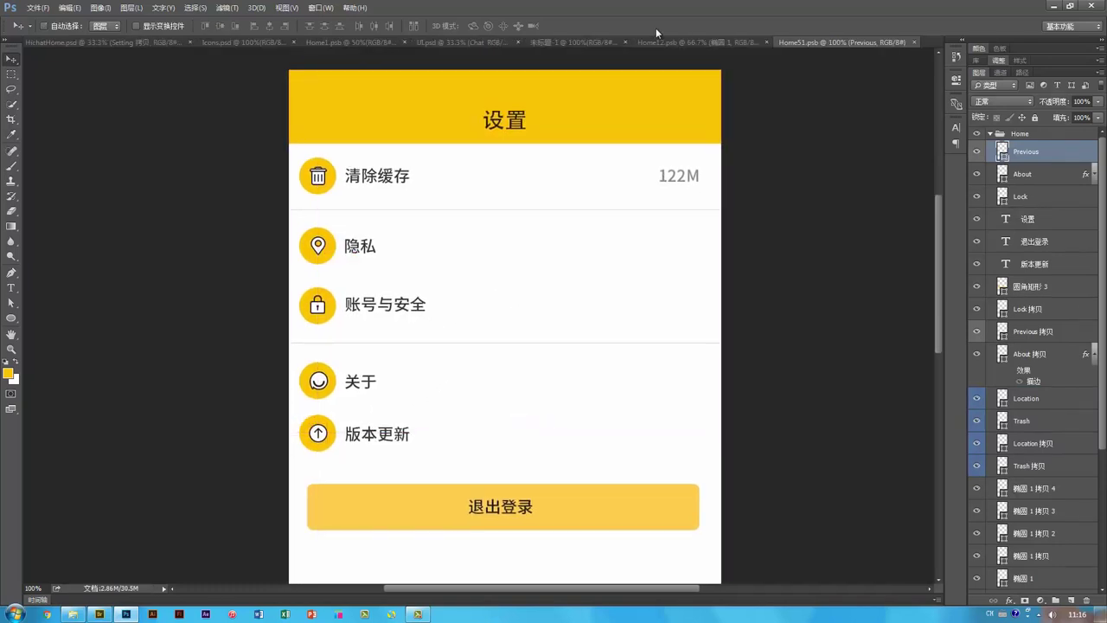
Step: Check the updated Setting screen among its neighbours in HichatHome.psd and reopen its smart object
{"action": "left_click", "coordinate": [86, 42]}
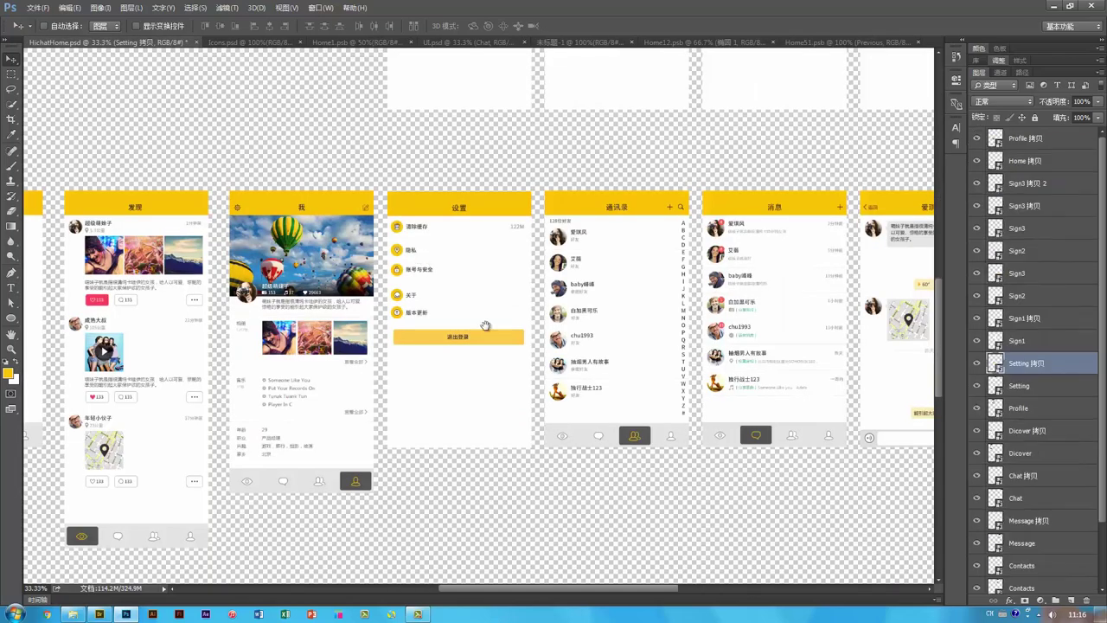
{"action": "mouse_move", "coordinate": [547, 330]}
{"action": "left_mouse_down"}
{"action": "mouse_move", "coordinate": [519, 333]}
{"action": "mouse_move", "coordinate": [536, 325]}
{"action": "left_mouse_up"}
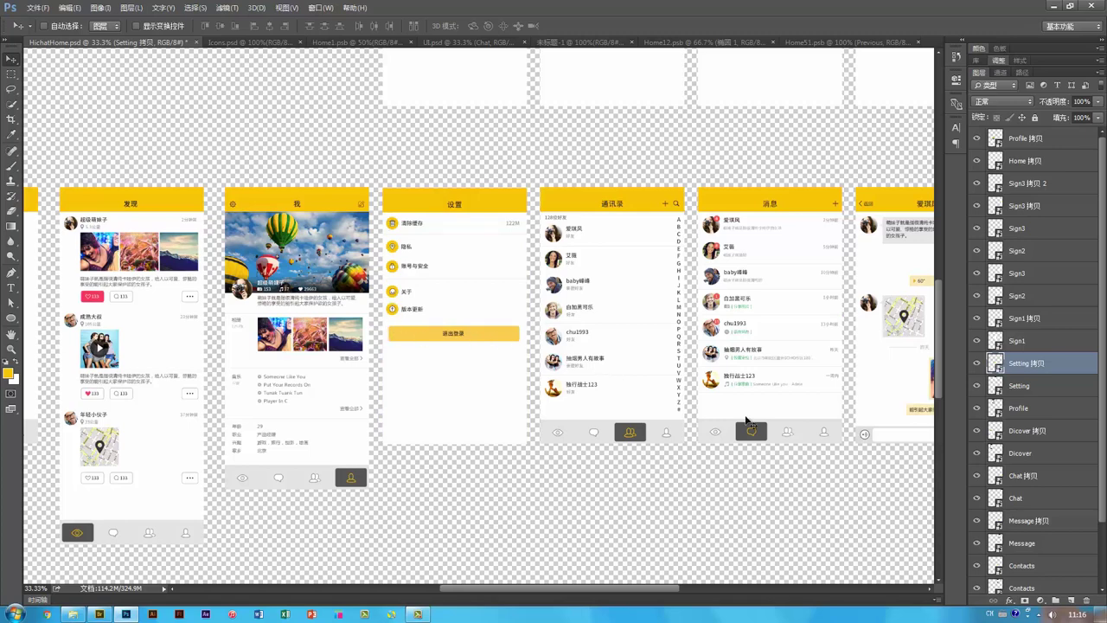
{"action": "double_click", "coordinate": [996, 363]}
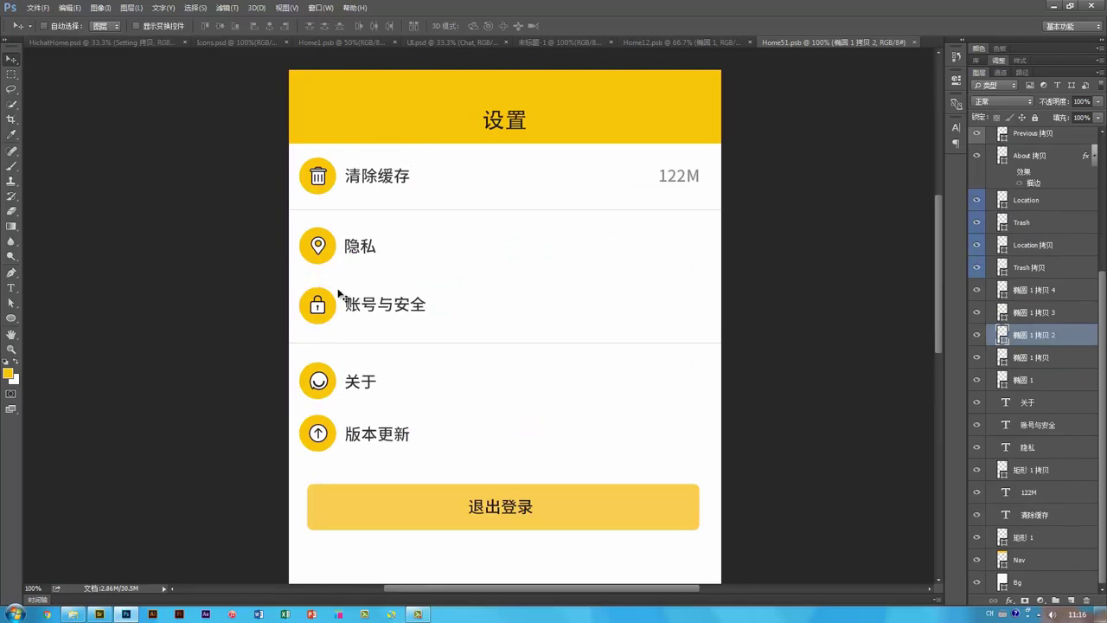
Step: Shrink the yellow circles behind the lock, location and trash icons about their centres
{"action": "key", "text": "ctrl+t"}
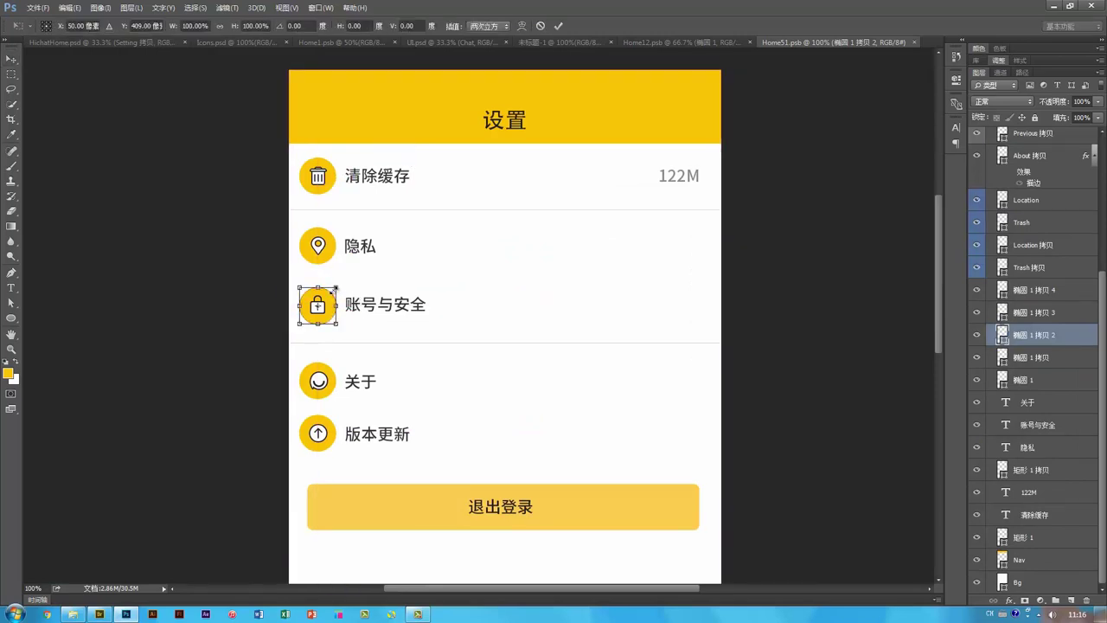
{"action": "left_click_drag", "start_coordinate": [334, 289], "coordinate": [332, 292]}
{"action": "key", "text": "Return"}
{"action": "left_click", "coordinate": [329, 250], "text": "ctrl"}
{"action": "key", "text": "ctrl+t"}
{"action": "left_click_drag", "start_coordinate": [337, 229], "coordinate": [336, 231]}
{"action": "key", "text": "Return"}
{"action": "left_click", "coordinate": [318, 176]}
{"action": "key", "text": "ctrl+t"}
{"action": "left_click_drag", "start_coordinate": [335, 161], "coordinate": [339, 160]}
{"action": "key", "text": "Return"}
Step: Fine-tune the yellow circle behind the lock icon by scaling it to about 98%
{"action": "left_click", "coordinate": [357, 330], "text": "ctrl"}
{"action": "left_click_drag", "start_coordinate": [357, 330], "coordinate": [475, 380]}
{"action": "left_click", "coordinate": [420, 338], "text": "ctrl"}
{"action": "key", "text": "ctrl+t"}
{"action": "left_click_drag", "start_coordinate": [432, 297], "coordinate": [432, 299]}
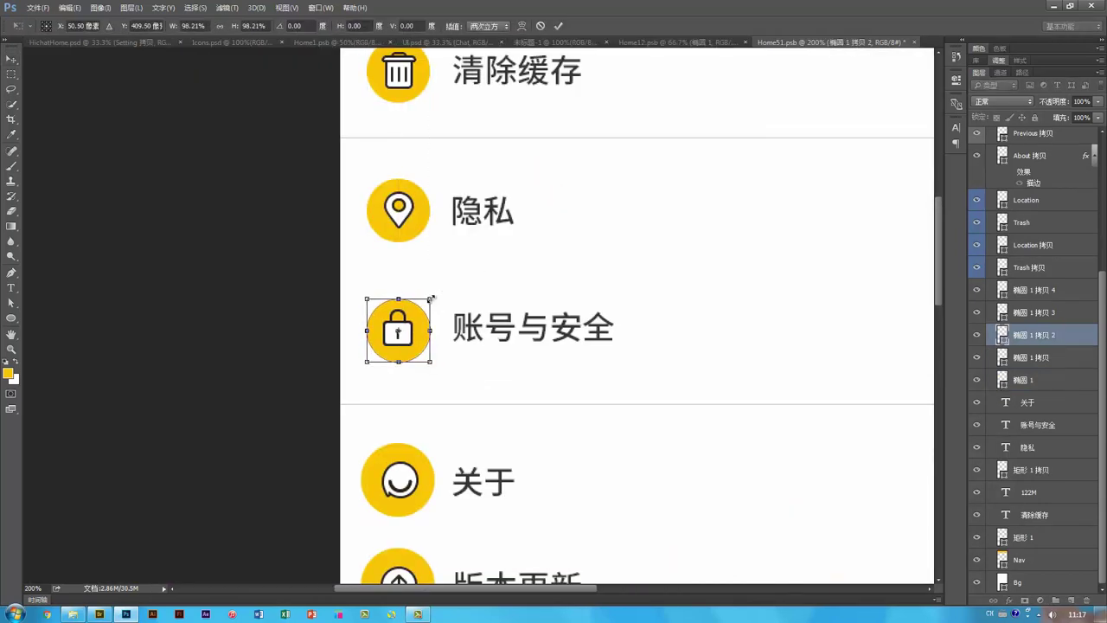
{"action": "key", "text": "Return"}
Step: Shrink the yellow circles behind the 关于 and 版本更新 icons to match the other circles
{"action": "left_click_drag", "start_coordinate": [430, 506], "coordinate": [396, 373]}
{"action": "left_click", "coordinate": [391, 371], "text": "ctrl"}
{"action": "key", "text": "ctrl+t"}
{"action": "left_click_drag", "start_coordinate": [401, 311], "coordinate": [397, 317]}
{"action": "key", "text": "Return"}
{"action": "left_click_drag", "start_coordinate": [384, 450], "coordinate": [389, 335]}
{"action": "left_click", "coordinate": [378, 355], "text": "ctrl"}
{"action": "key", "text": "ctrl+t"}
{"action": "key", "text": "Return"}
{"action": "key", "text": "ctrl+minus"}
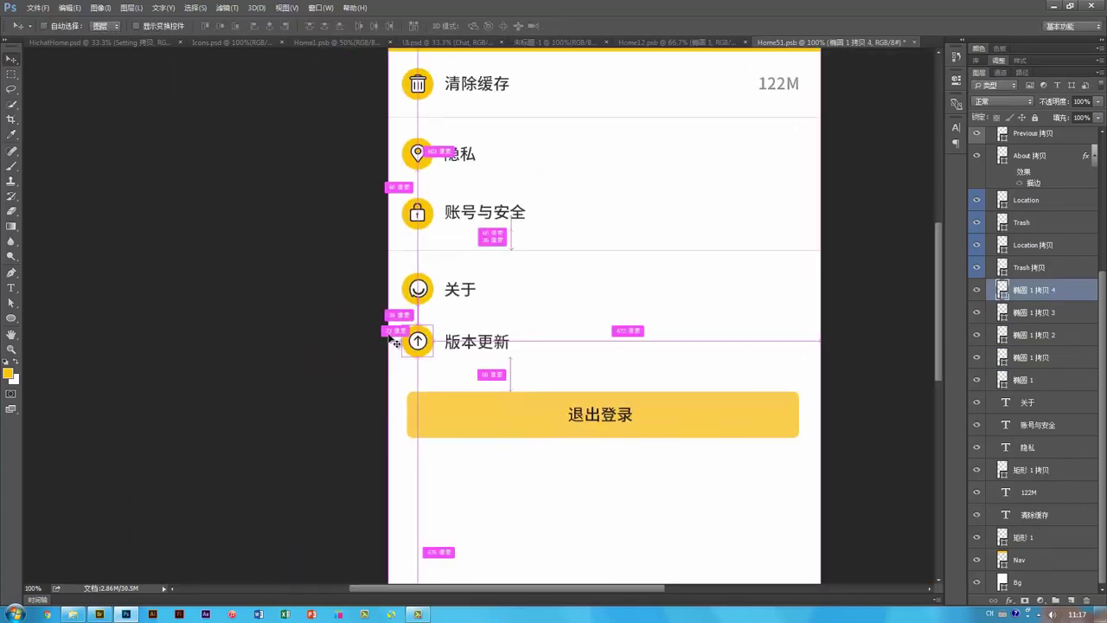
Step: Recolour the 退出登录 button's rounded rectangle light grey #dddddd and save the Setting screen
{"action": "left_click_drag", "start_coordinate": [648, 170], "coordinate": [591, 244]}
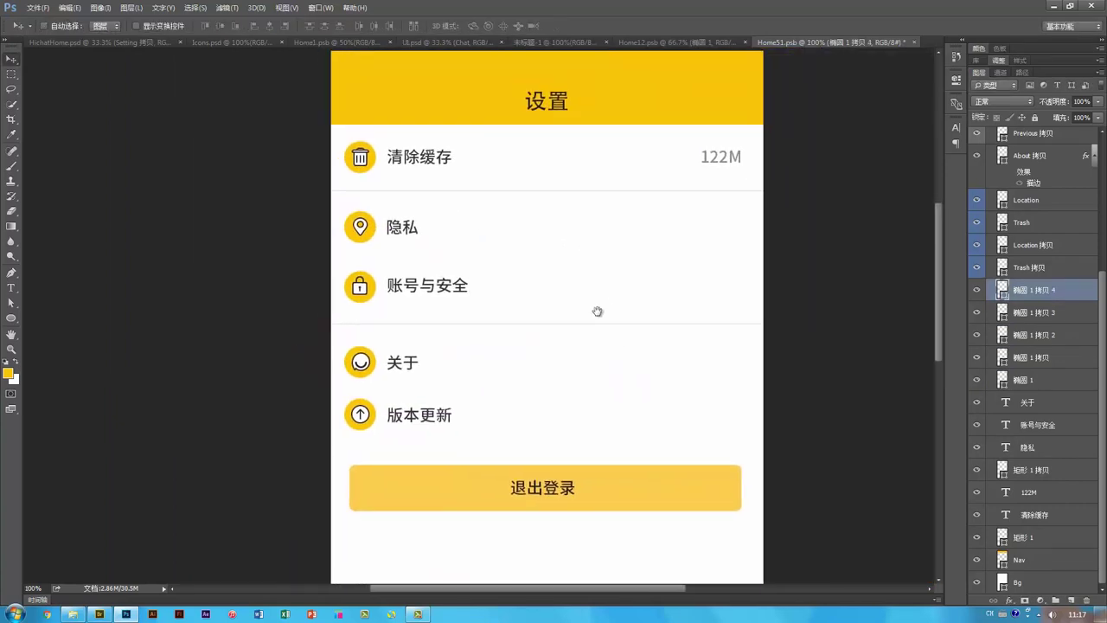
{"action": "left_click_drag", "start_coordinate": [598, 312], "coordinate": [581, 245]}
{"action": "scroll", "coordinate": [629, 319], "scroll_direction": "down", "scroll_amount": 1}
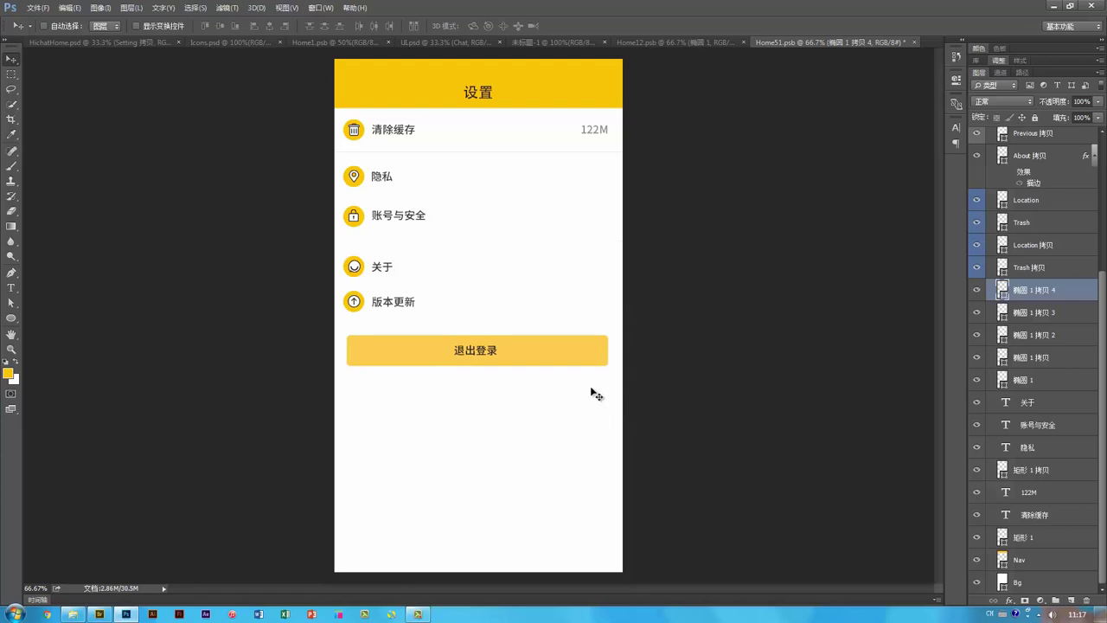
{"action": "left_click", "coordinate": [577, 354], "text": "ctrl"}
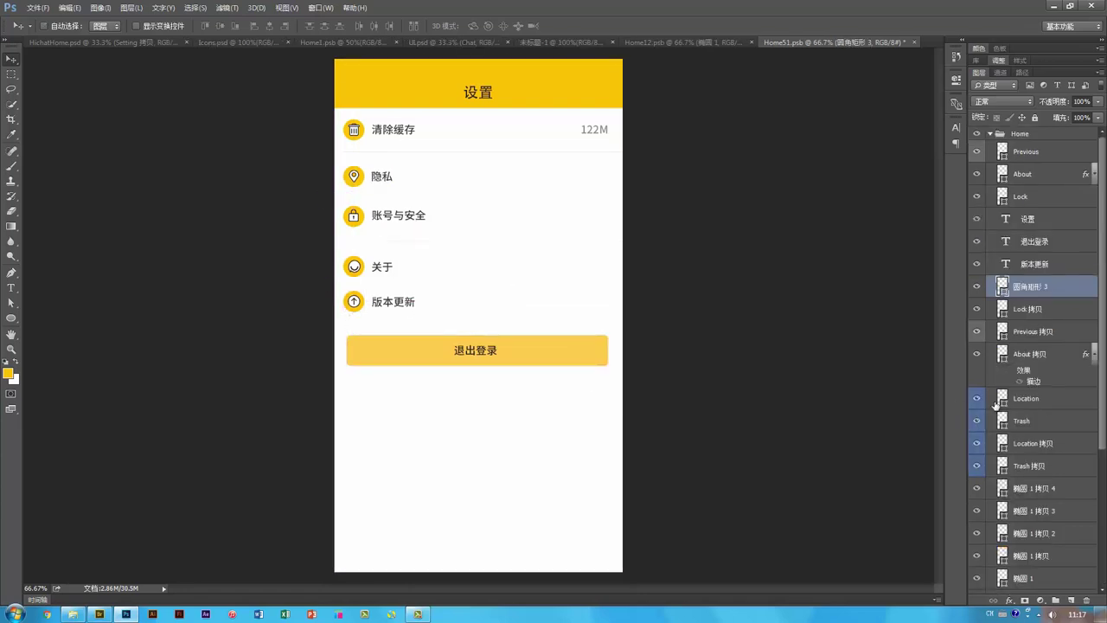
{"action": "double_click", "coordinate": [1001, 288]}
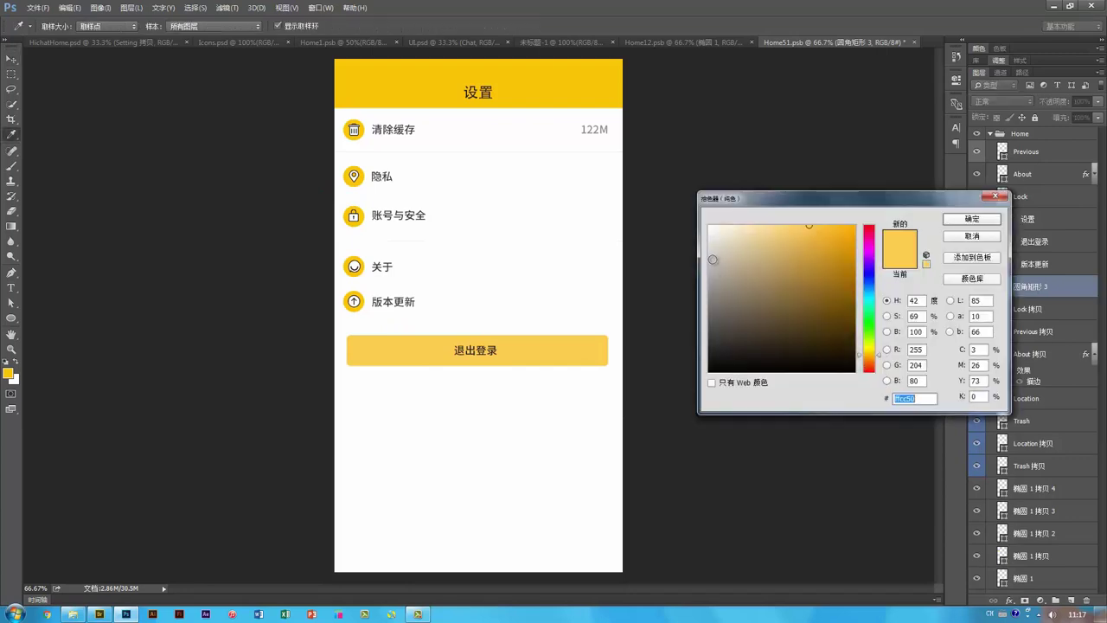
{"action": "type", "text": "b9b9b9"}
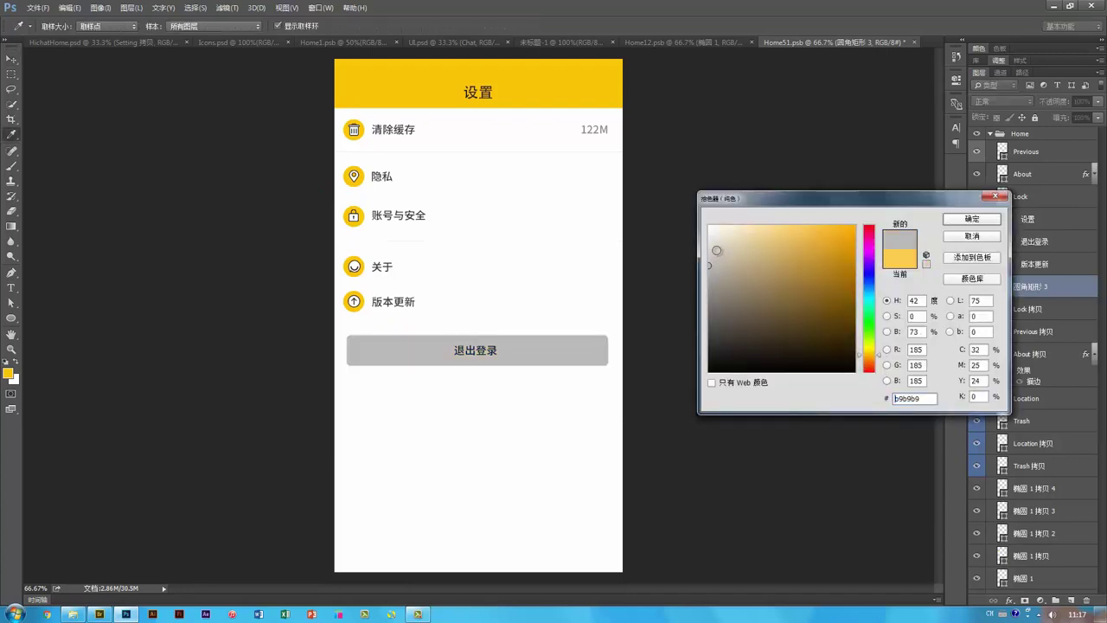
{"action": "left_click", "coordinate": [709, 250]}
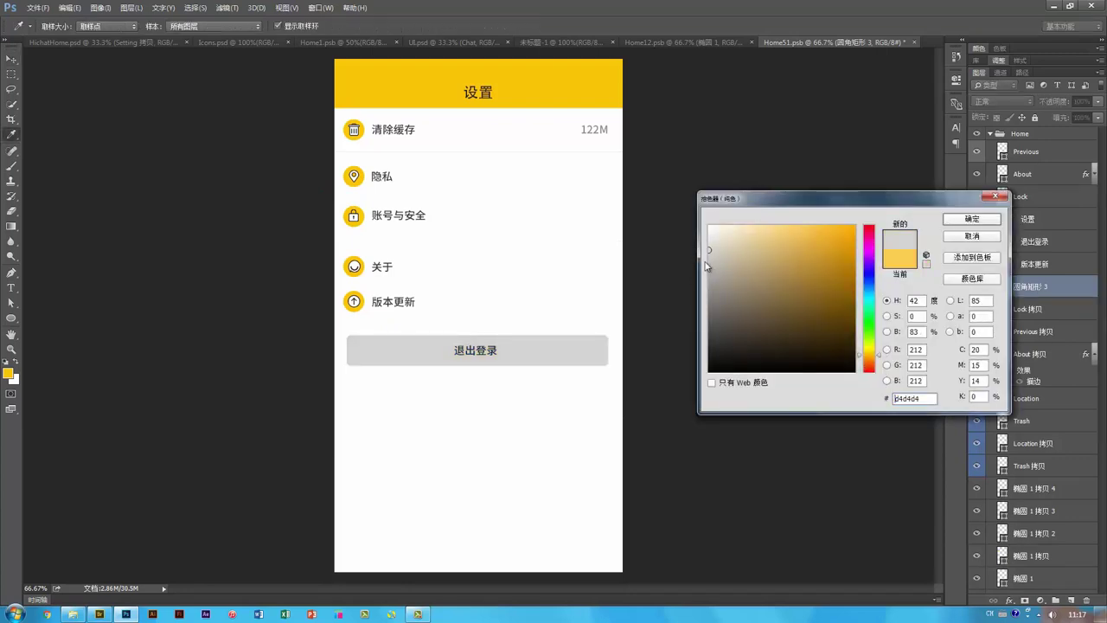
{"action": "left_click_drag", "start_coordinate": [712, 254], "coordinate": [705, 254]}
{"action": "type", "text": "eee"}
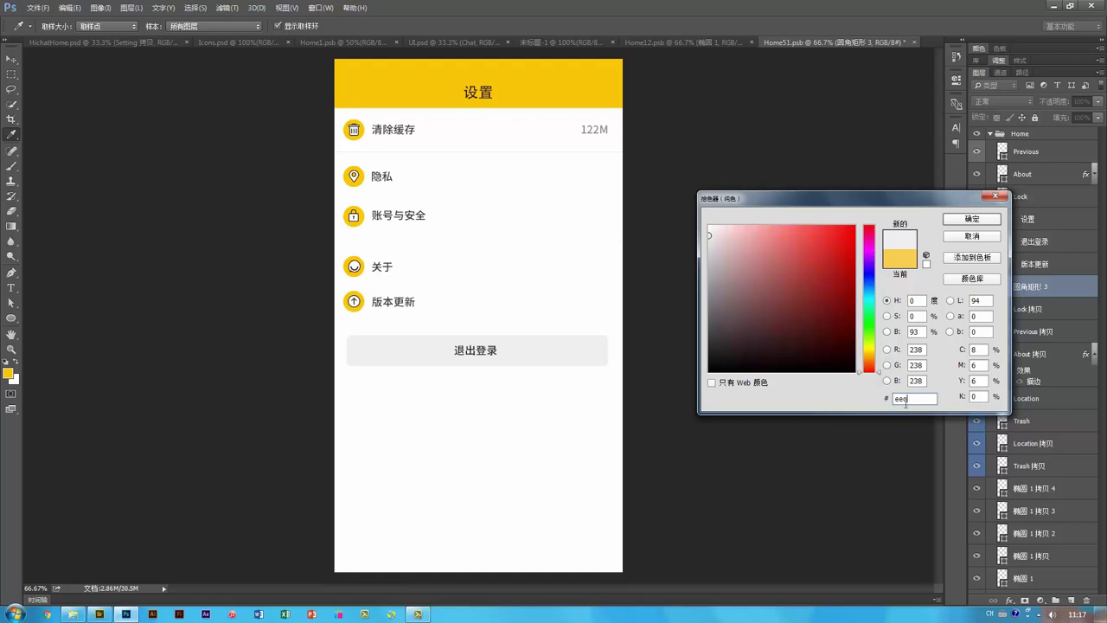
{"action": "type", "text": "ddd"}
{"action": "key", "text": "Return"}
{"action": "key", "text": "v"}
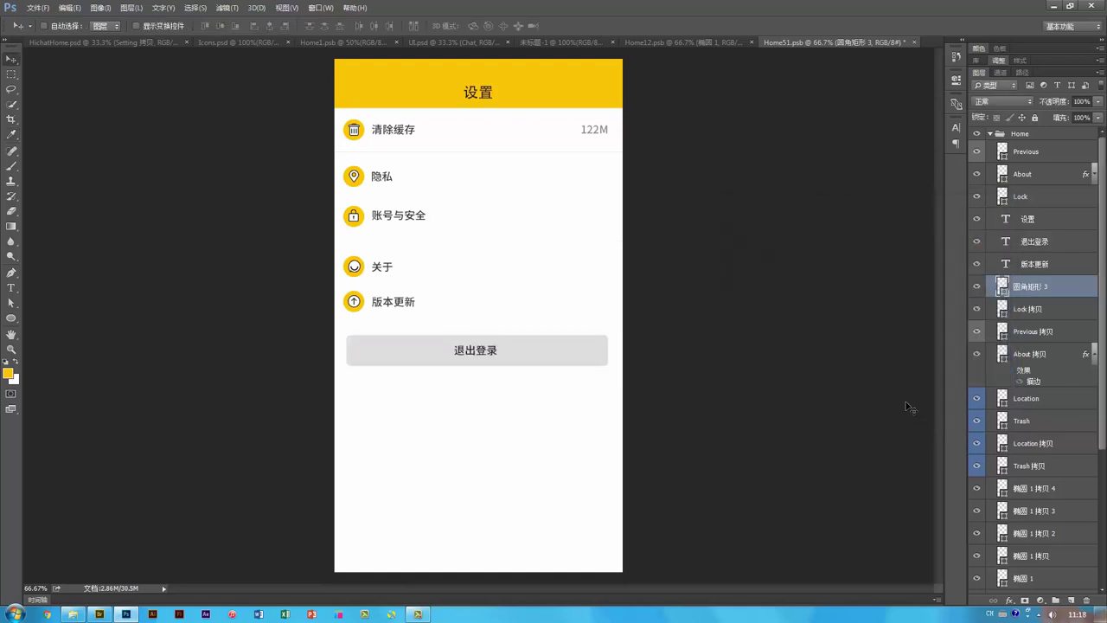
{"action": "key", "text": "ctrl+s"}
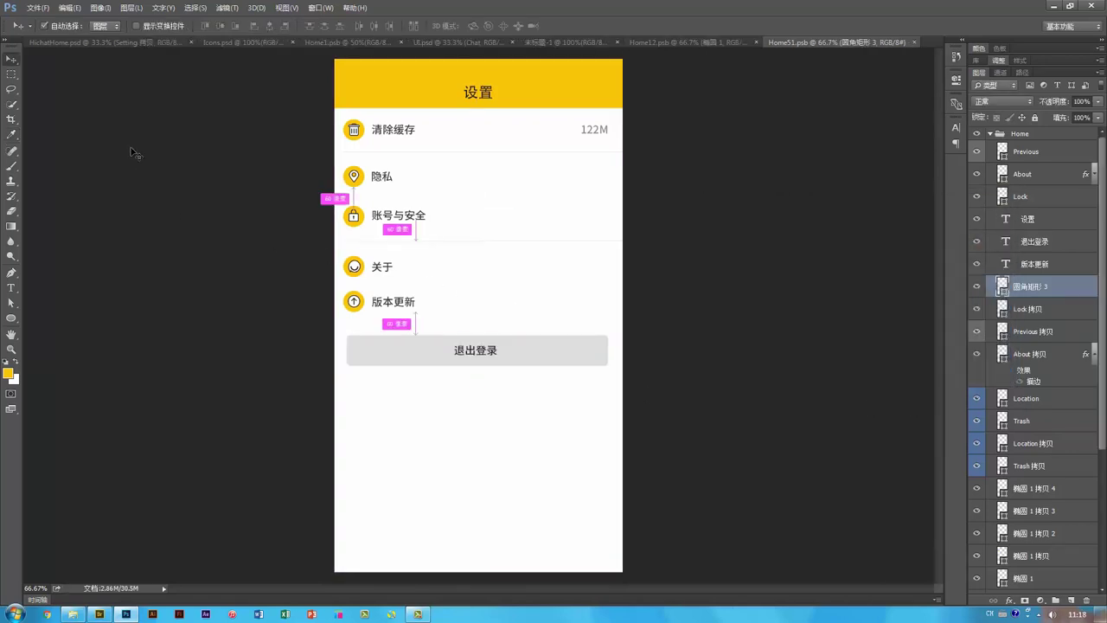
Step: Close the Setting smart object and look over the updated screens together in HichatHome.psd
{"action": "key", "text": "ctrl+w"}
{"action": "left_click_drag", "start_coordinate": [529, 423], "coordinate": [496, 386]}
{"action": "scroll", "coordinate": [447, 313], "scroll_direction": "up", "scroll_amount": 2}
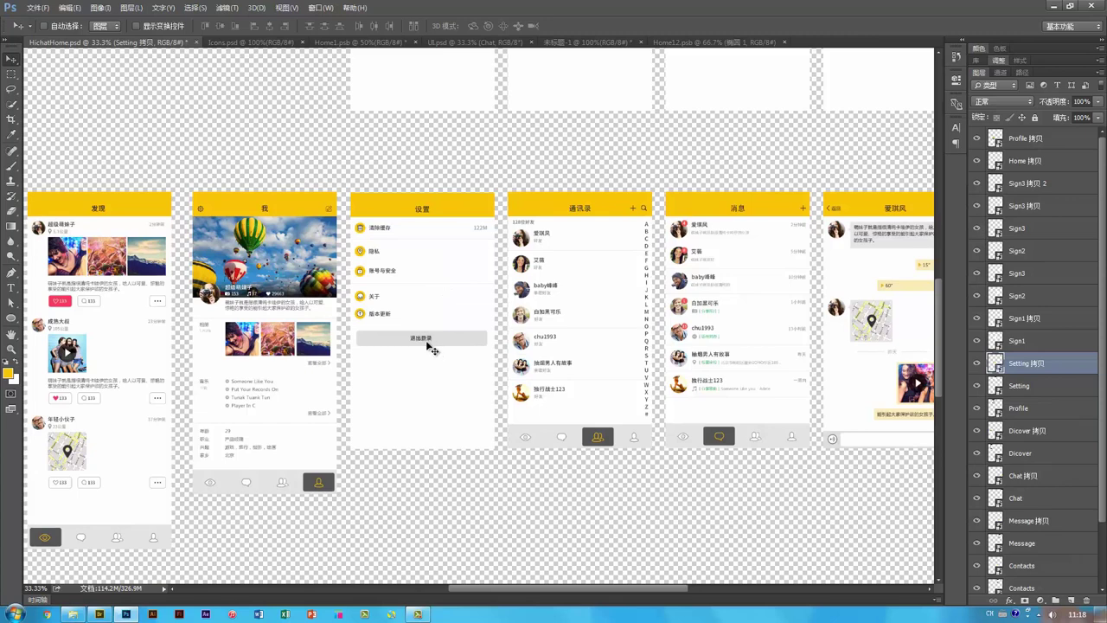
{"action": "left_click_drag", "start_coordinate": [619, 399], "coordinate": [666, 280]}
{"action": "key", "text": "ctrl+minus"}
{"action": "key", "text": "space"}
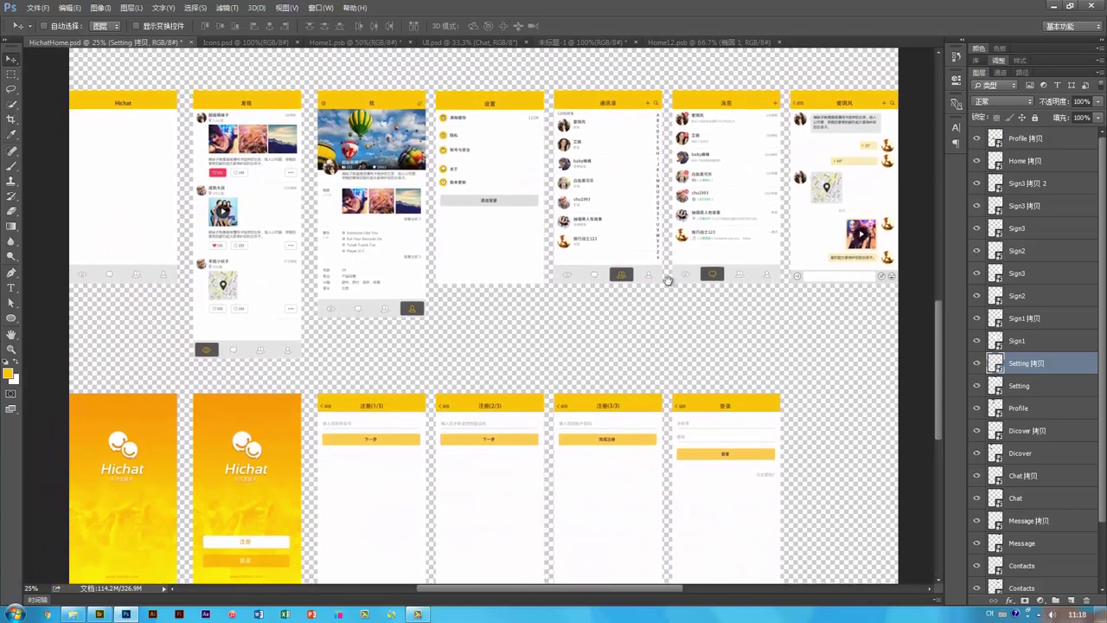
{"action": "mouse_move", "coordinate": [623, 390]}
{"action": "left_mouse_down"}
{"action": "mouse_move", "coordinate": [615, 354]}
{"action": "mouse_move", "coordinate": [614, 372]}
{"action": "left_mouse_up"}
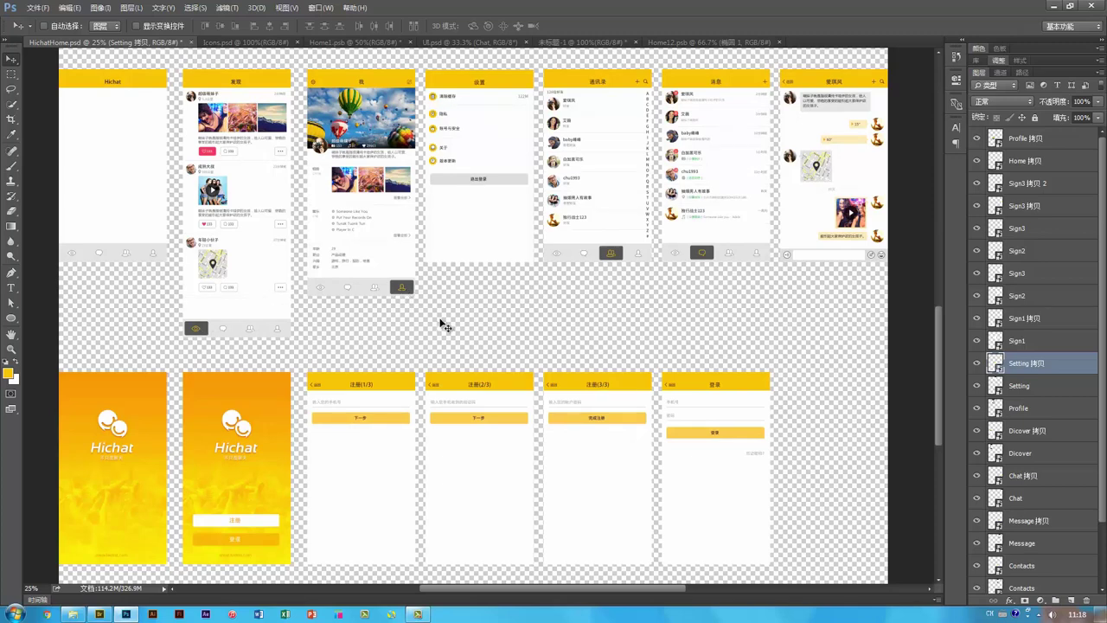
Step: Switch to Bridge, open iPhone 6-Template-Grey-Ramotion.psd in Photoshop and open its "Your screen-[EDIT ME]" smart object
{"action": "left_click", "coordinate": [99, 615]}
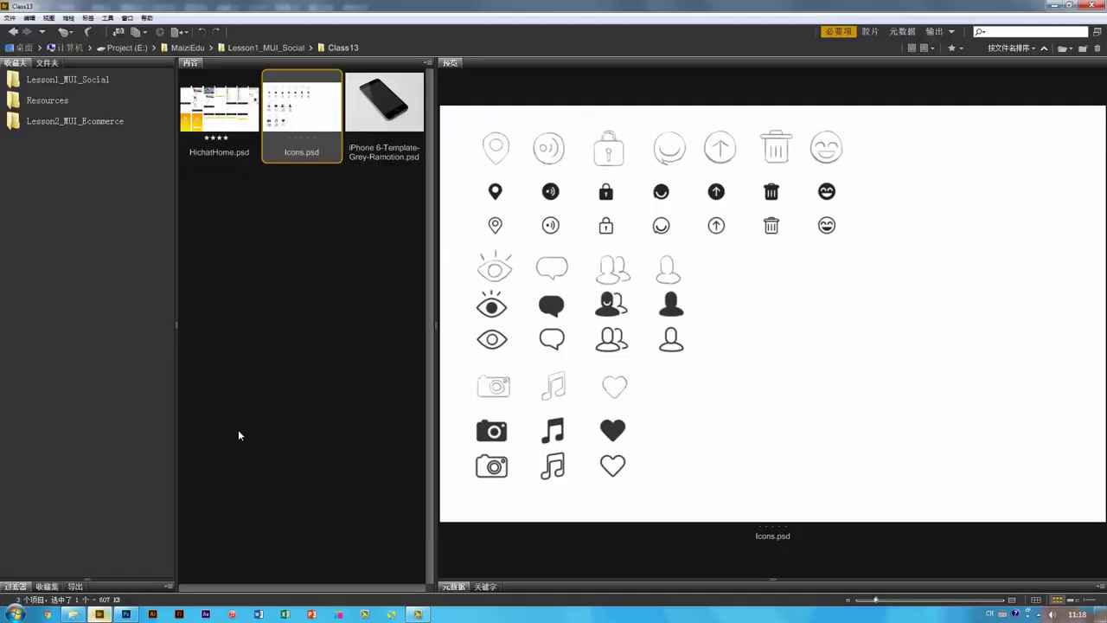
{"action": "left_click", "coordinate": [391, 111]}
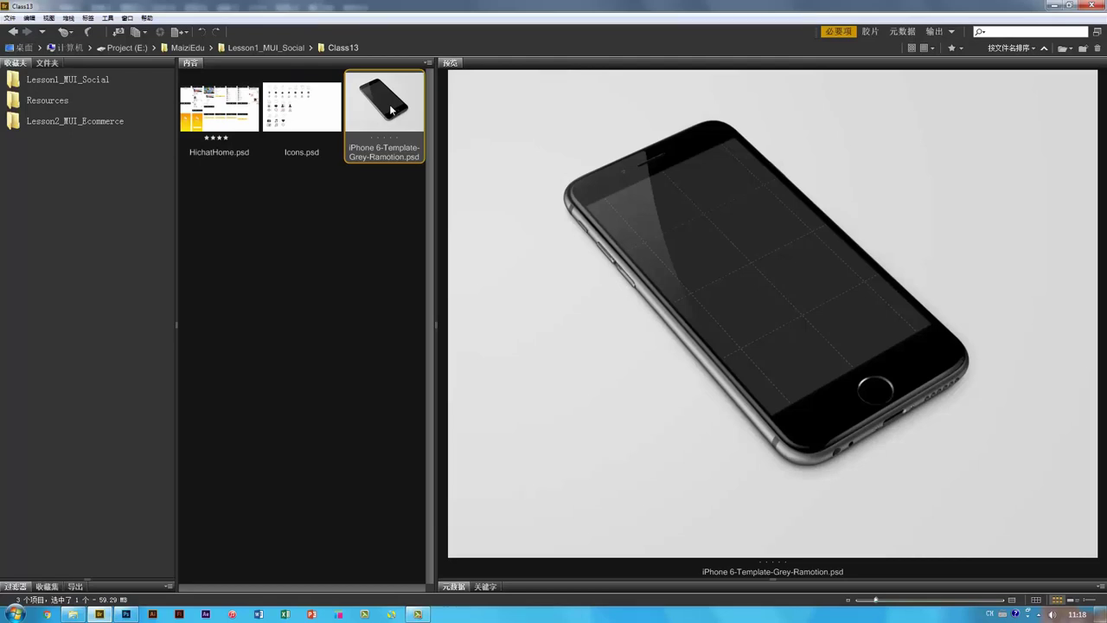
{"action": "double_click", "coordinate": [391, 109]}
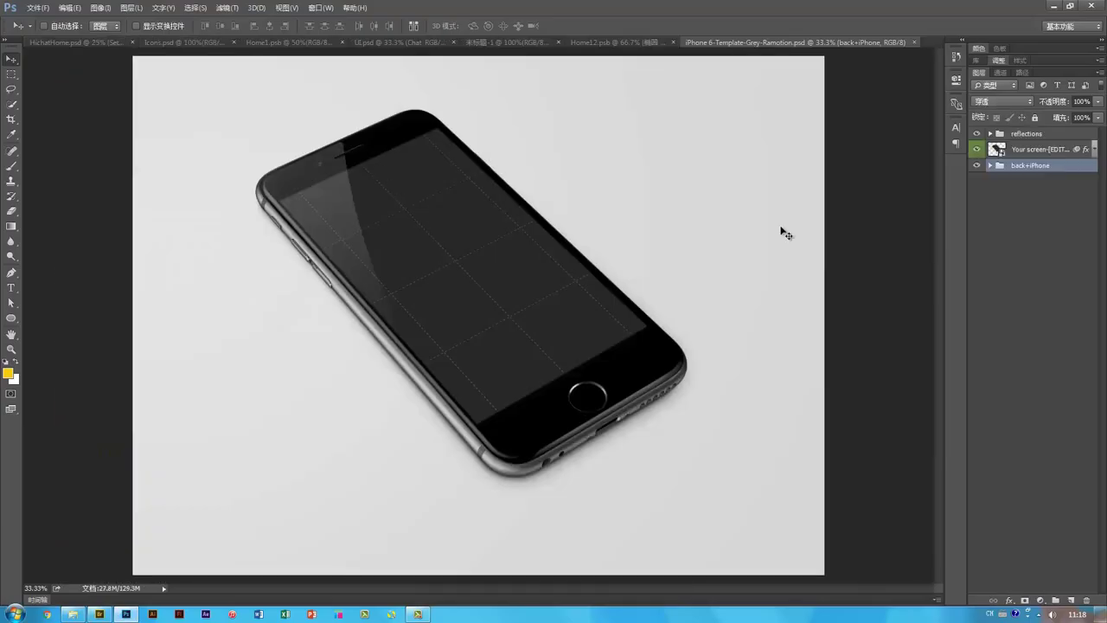
{"action": "left_click", "coordinate": [470, 217]}
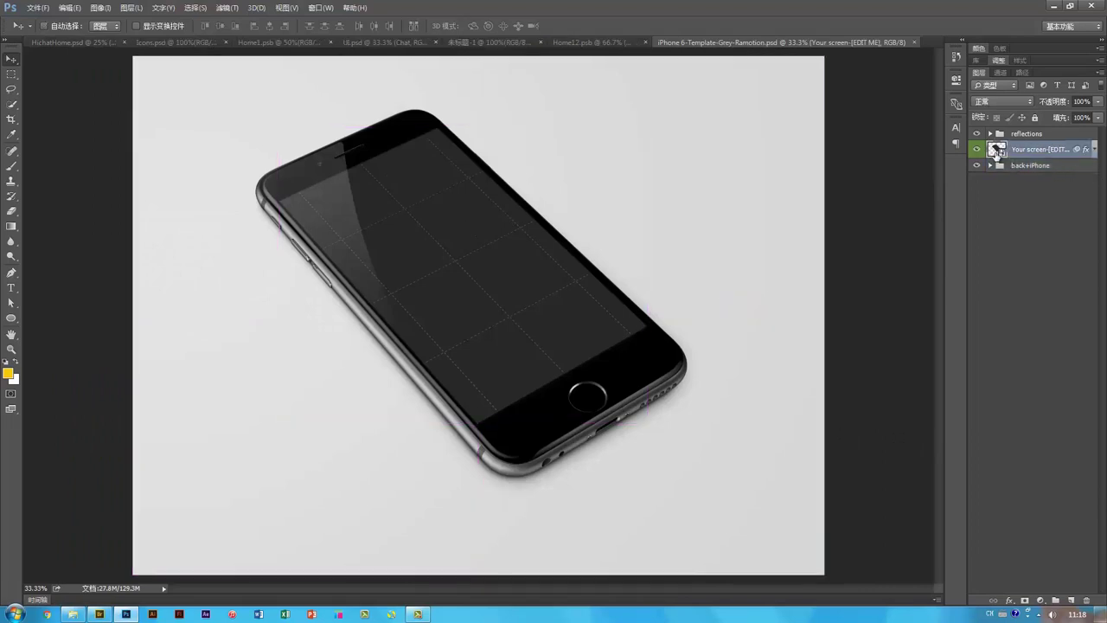
{"action": "double_click", "coordinate": [996, 150]}
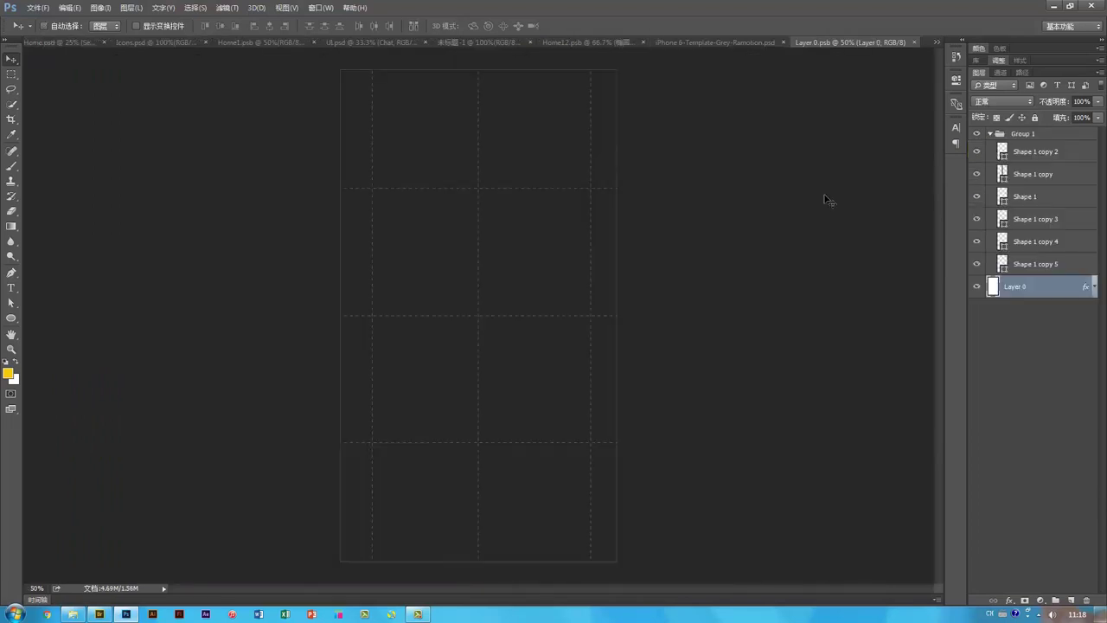
Step: Copy the yellow Profile screen (我) from HichatHome.psd into the template's Layer 0.psb, aligned to the canvas's upper-left corner
{"action": "left_click", "coordinate": [57, 43]}
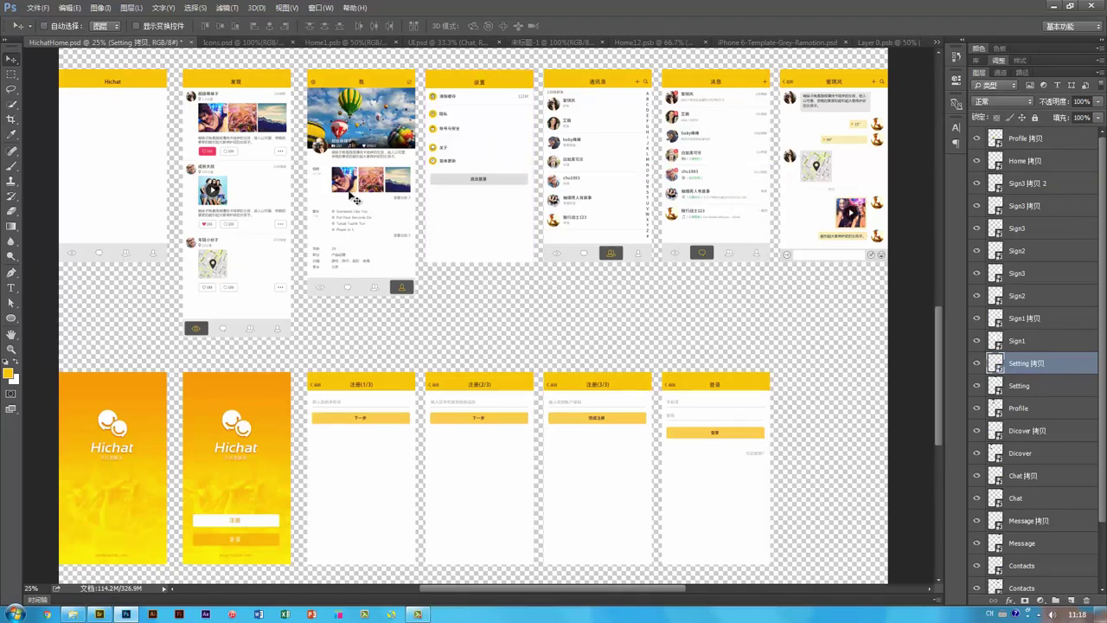
{"action": "left_click", "coordinate": [353, 173]}
{"action": "left_click_drag", "start_coordinate": [346, 167], "coordinate": [414, 230]}
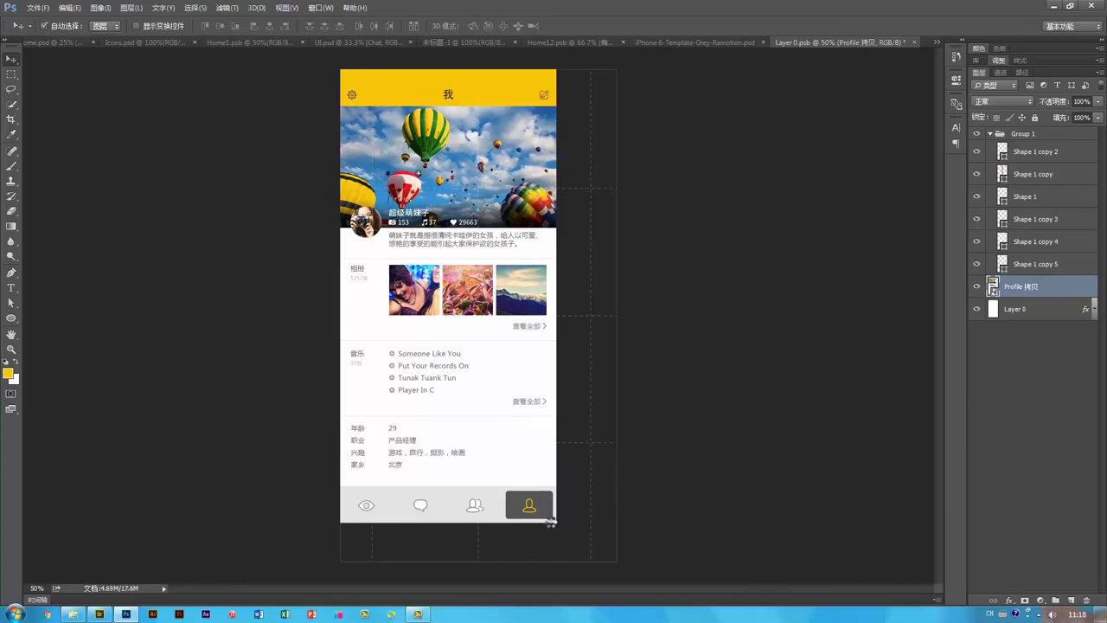
Step: Scale the Profile screen proportionally to about 128.6%, roughly 964 by 2023 px, to fill the canvas width
{"action": "key", "text": "ctrl+t"}
{"action": "left_click_drag", "start_coordinate": [555, 522], "coordinate": [651, 620]}
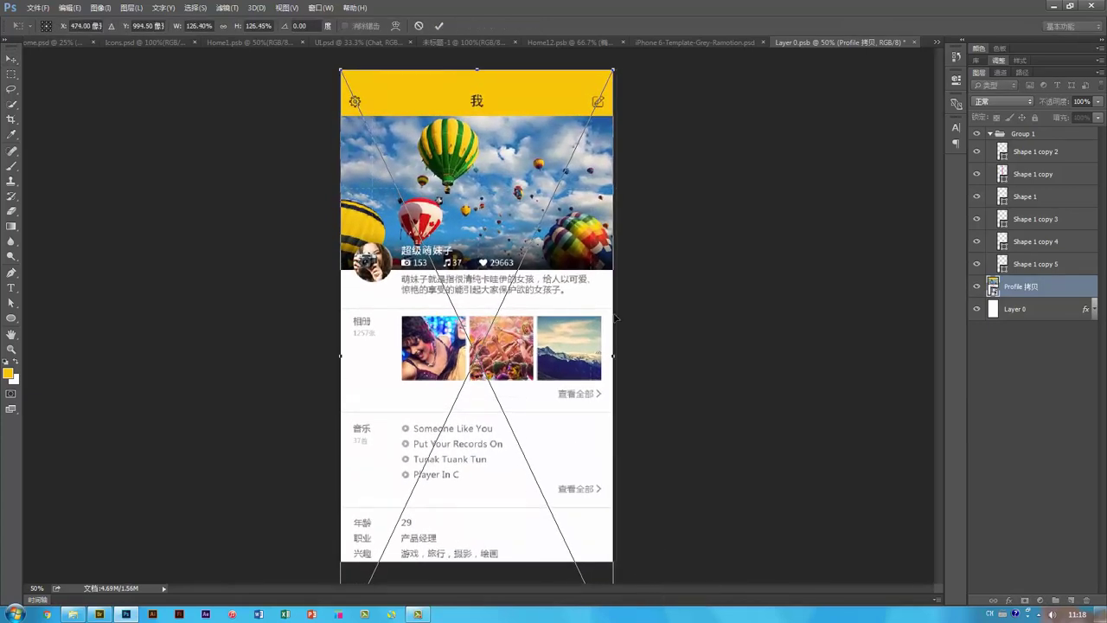
{"action": "key", "text": "ctrl+minus"}
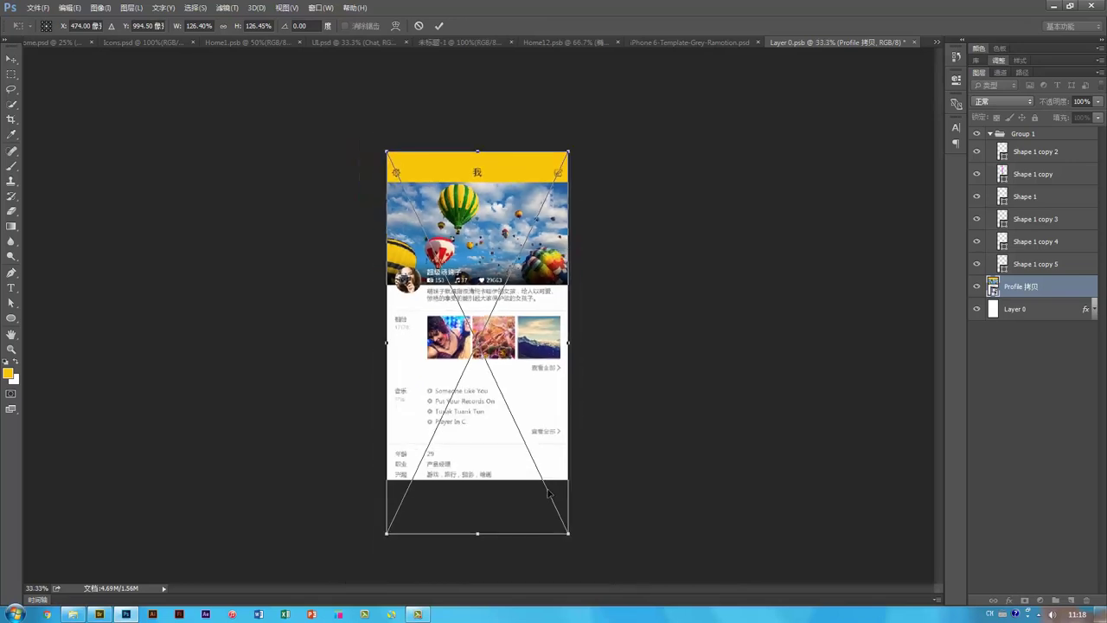
{"action": "left_click_drag", "start_coordinate": [569, 533], "coordinate": [574, 539]}
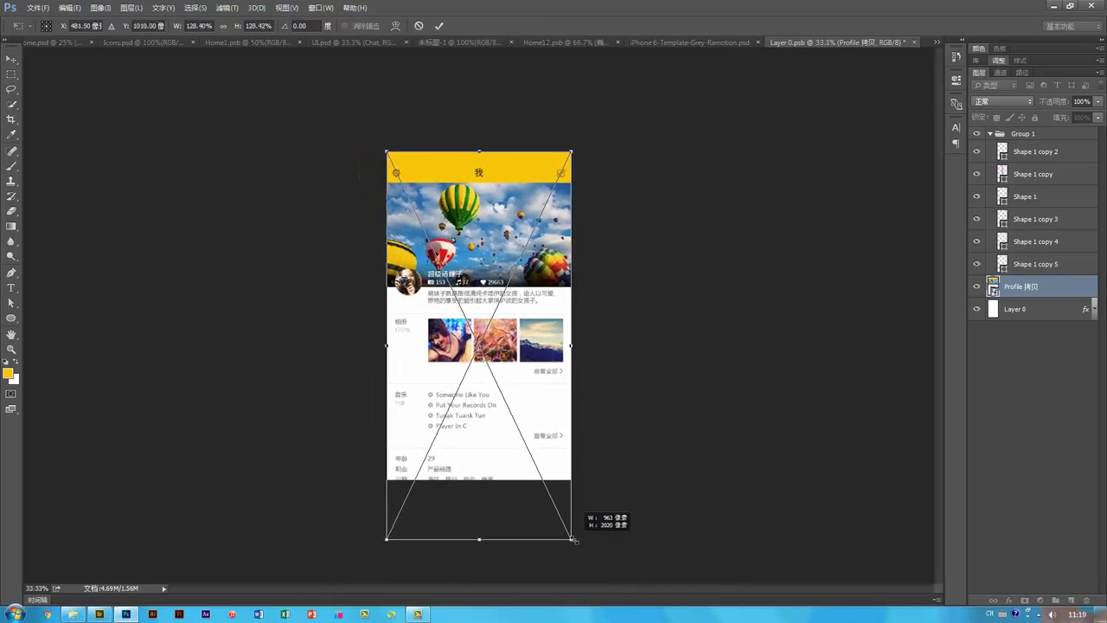
{"action": "left_click_drag", "start_coordinate": [573, 539], "coordinate": [573, 541]}
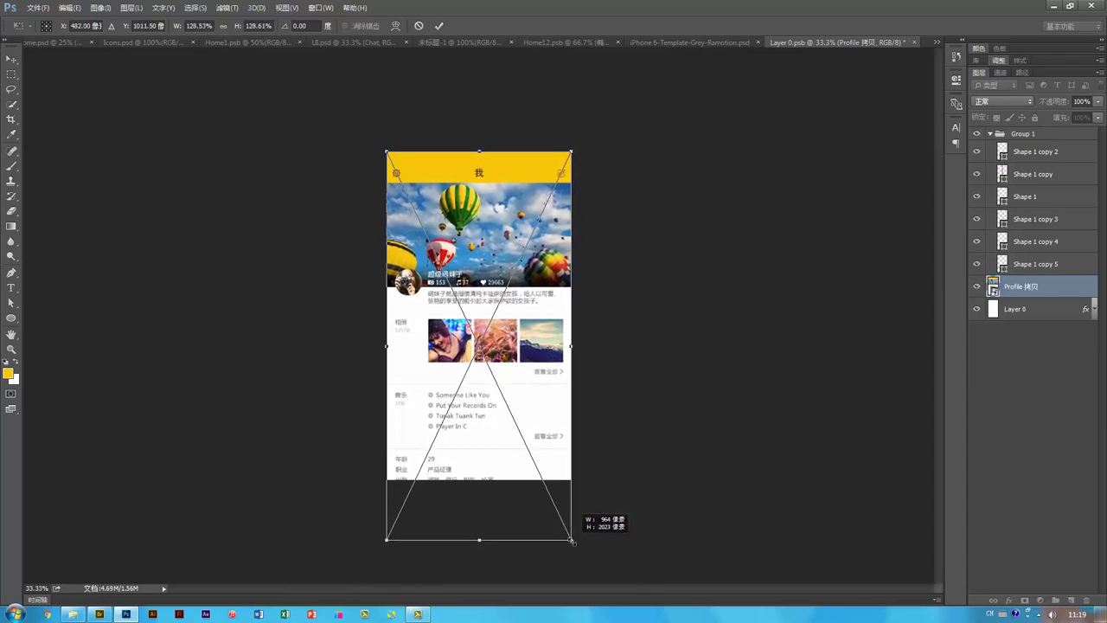
{"action": "key", "text": "Return"}
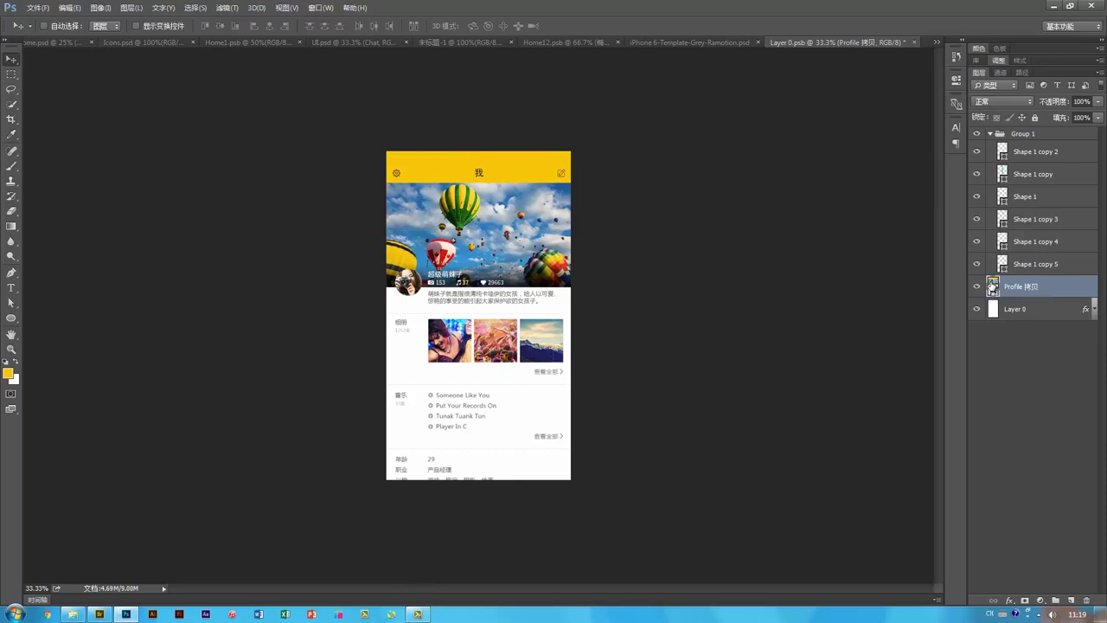
Step: Open the Profile smart object and copy its bottom tab bar (Menu, 圆角矩形 4 and 组 1) into Layer 0.psb
{"action": "double_click", "coordinate": [993, 287]}
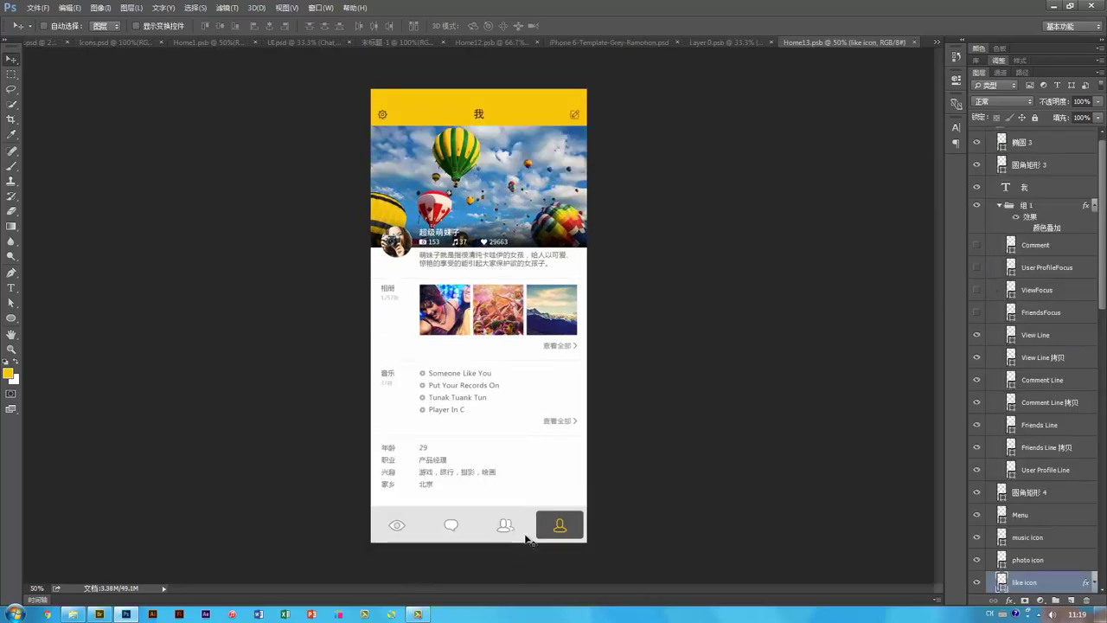
{"action": "left_click", "coordinate": [383, 524], "text": "ctrl"}
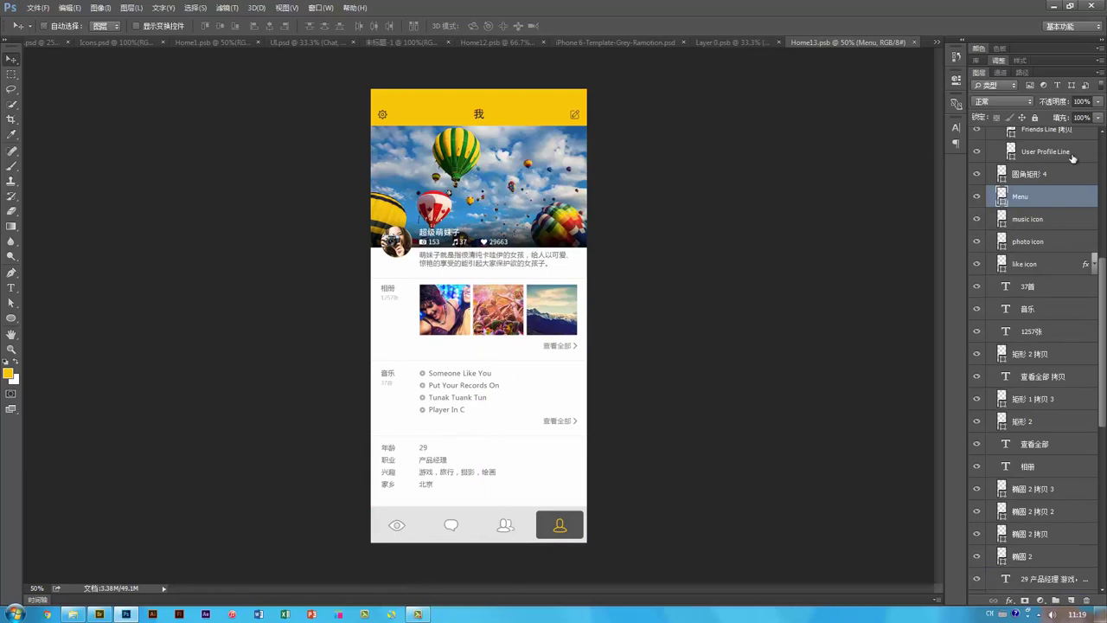
{"action": "scroll", "coordinate": [1069, 173], "scroll_direction": "up", "scroll_amount": 5}
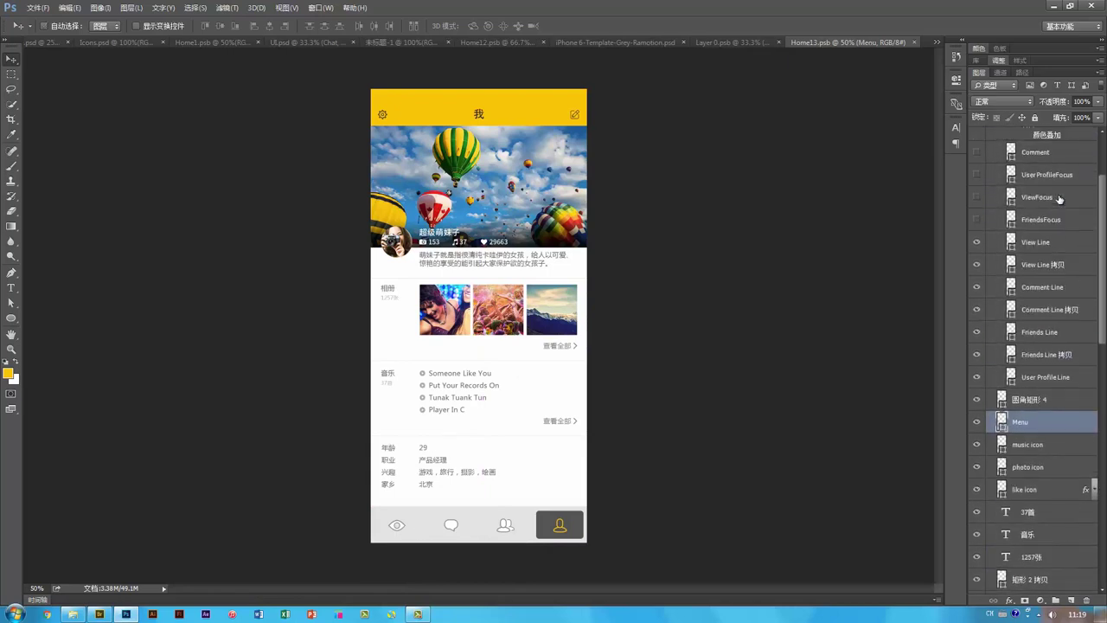
{"action": "scroll", "coordinate": [1059, 200], "scroll_direction": "up", "scroll_amount": 1}
{"action": "left_click", "coordinate": [1035, 179], "text": "shift"}
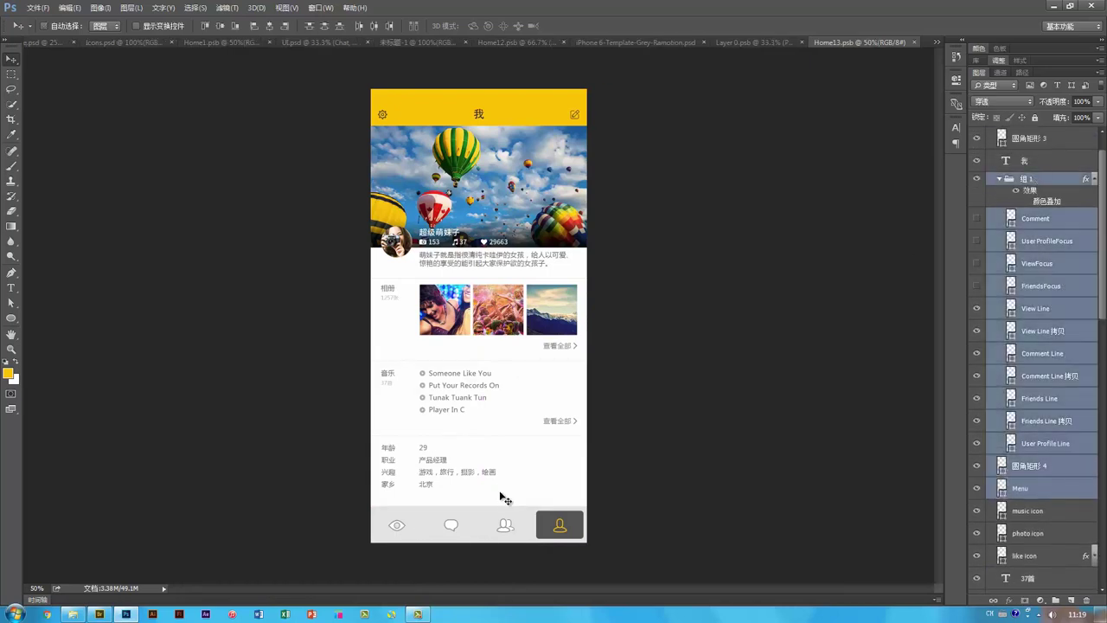
{"action": "left_click_drag", "start_coordinate": [506, 497], "coordinate": [514, 470]}
Step: Scale the copied tab bar proportionally so it fills the canvas width along the screen's bottom edge
{"action": "key", "text": "ctrl+plus"}
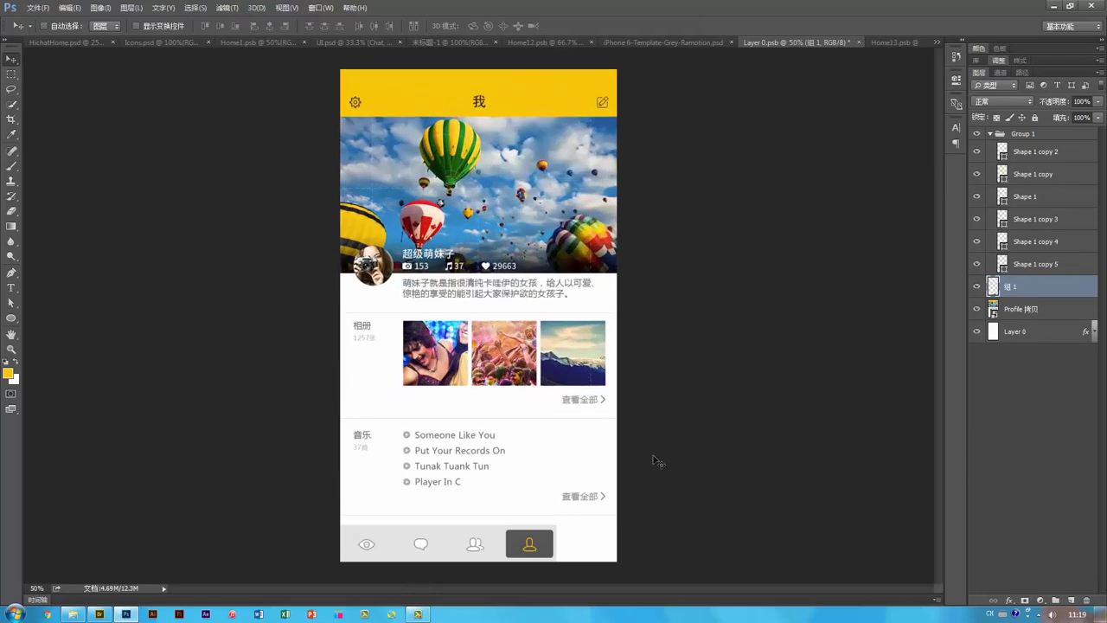
{"action": "key", "text": "ctrl+t"}
{"action": "left_click_drag", "start_coordinate": [558, 524], "coordinate": [622, 509]}
{"action": "key", "text": "Return"}
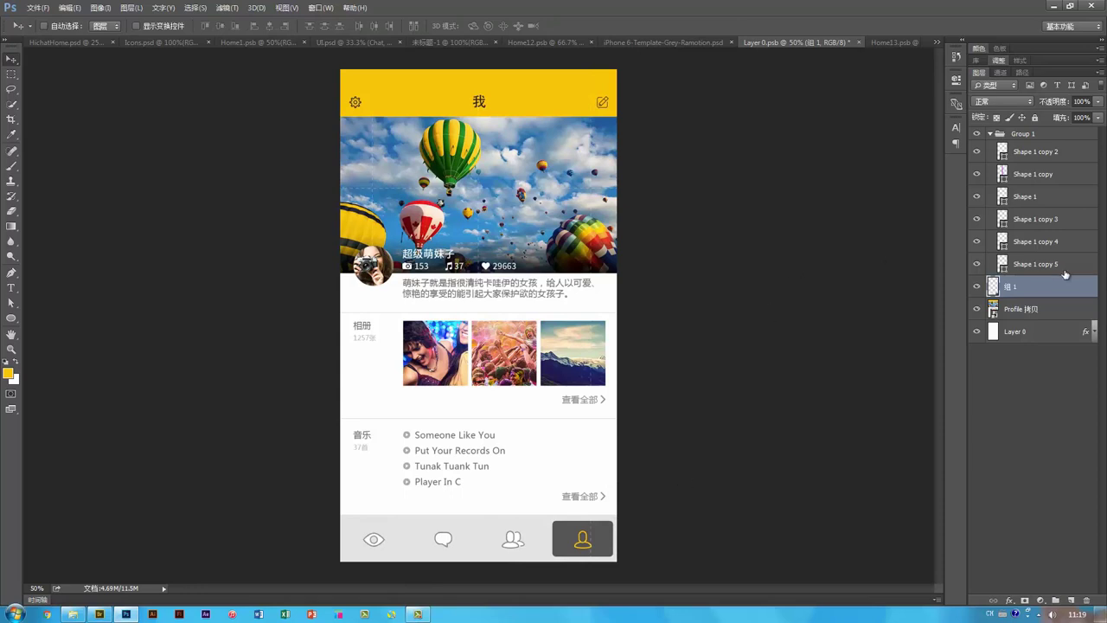
Step: Move the tab bar layer 组 1 into Group 1, delete the group's six Shape 1 placeholder layers and save the smart object
{"action": "left_click_drag", "start_coordinate": [1066, 275], "coordinate": [1057, 176]}
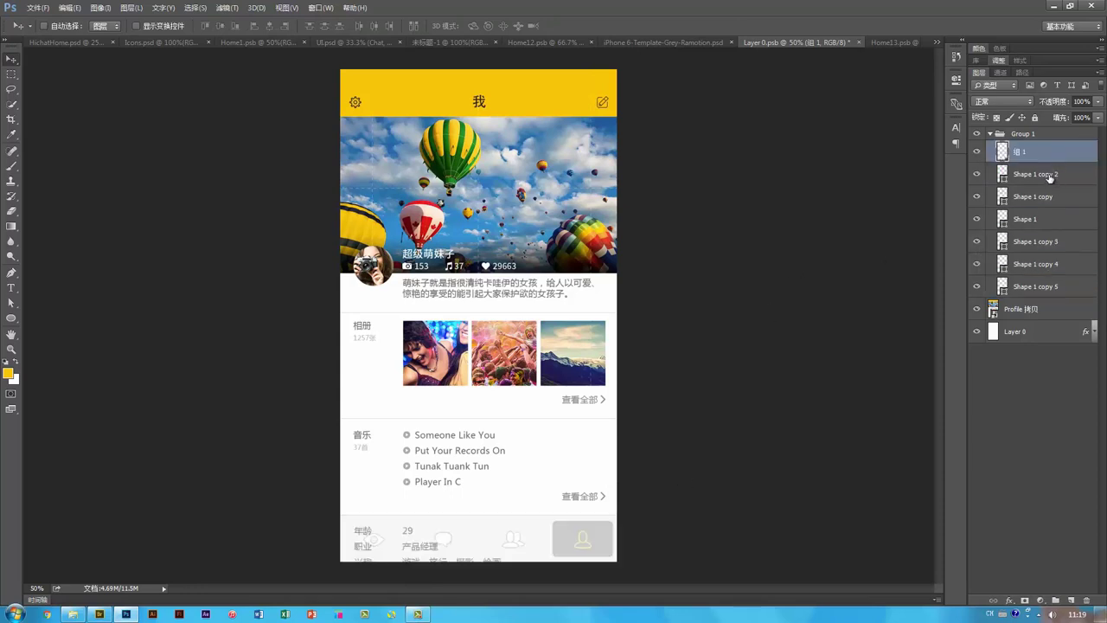
{"action": "left_click", "coordinate": [1050, 176]}
{"action": "left_click", "coordinate": [1050, 285], "text": "shift"}
{"action": "key", "text": "Delete"}
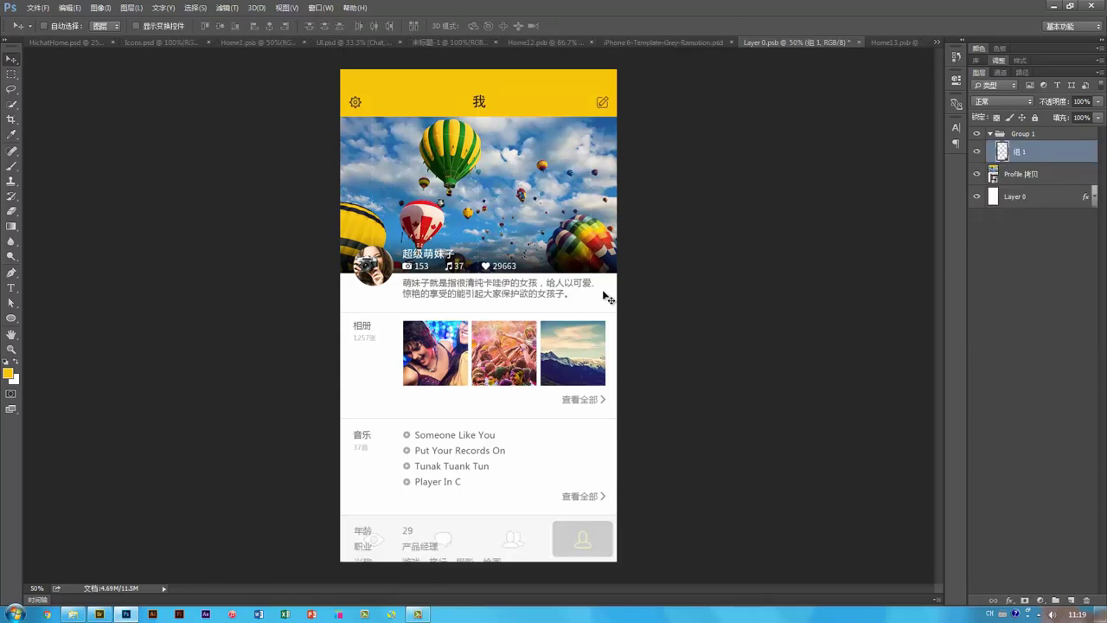
{"action": "key", "text": "ctrl+s"}
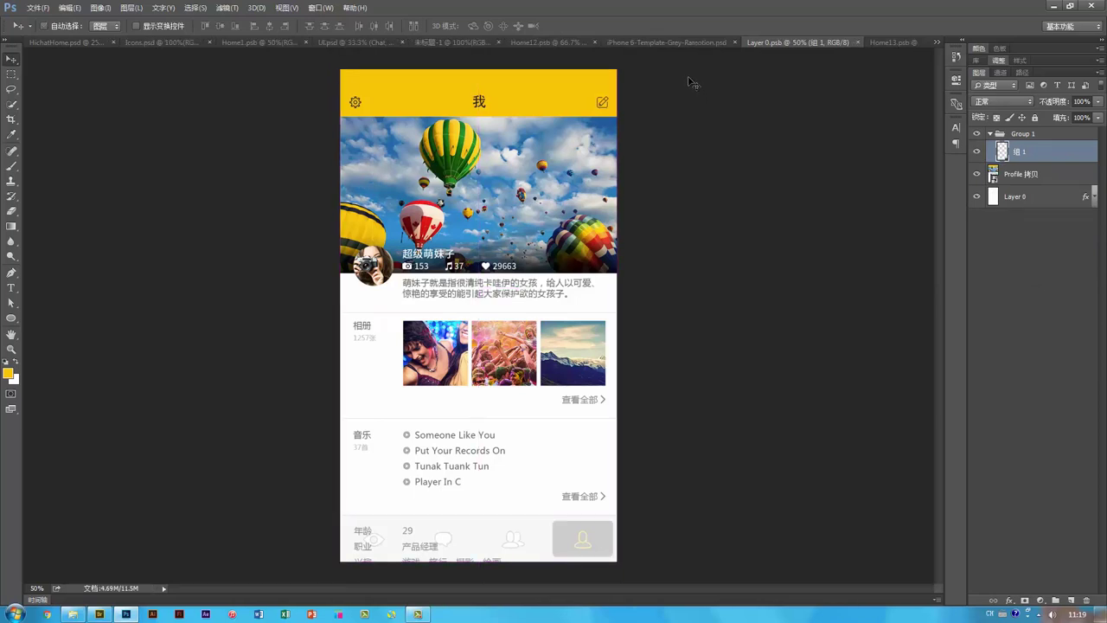
Step: Check the tab bar in the iPhone 6 mockup, then examine its faded look in the screen smart object by toggling its visibility
{"action": "left_click", "coordinate": [681, 42]}
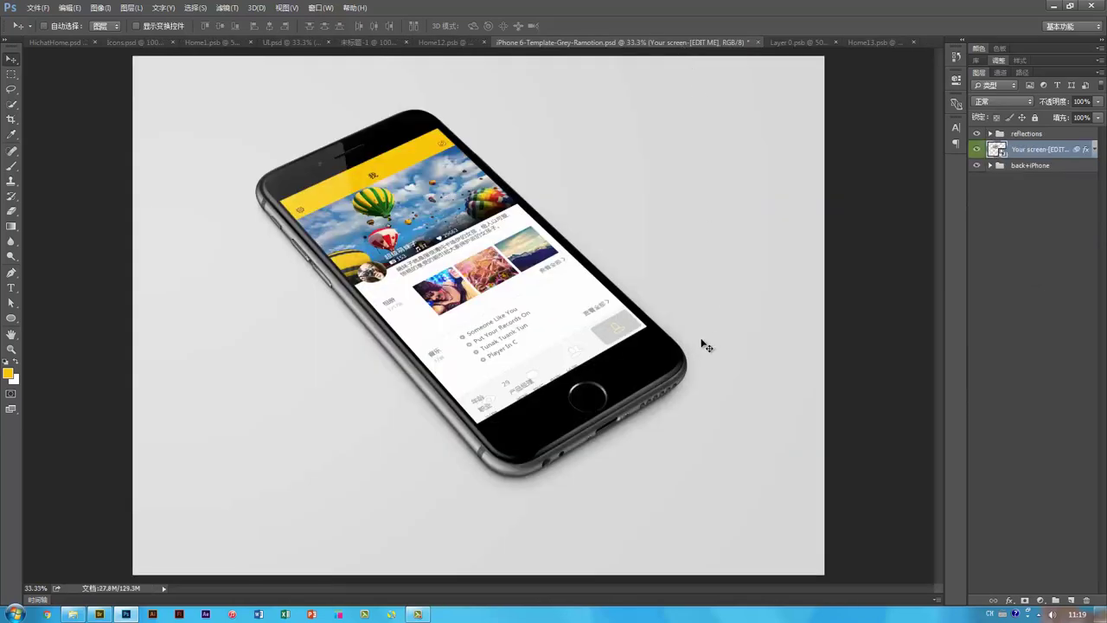
{"action": "key", "text": "ctrl+minus"}
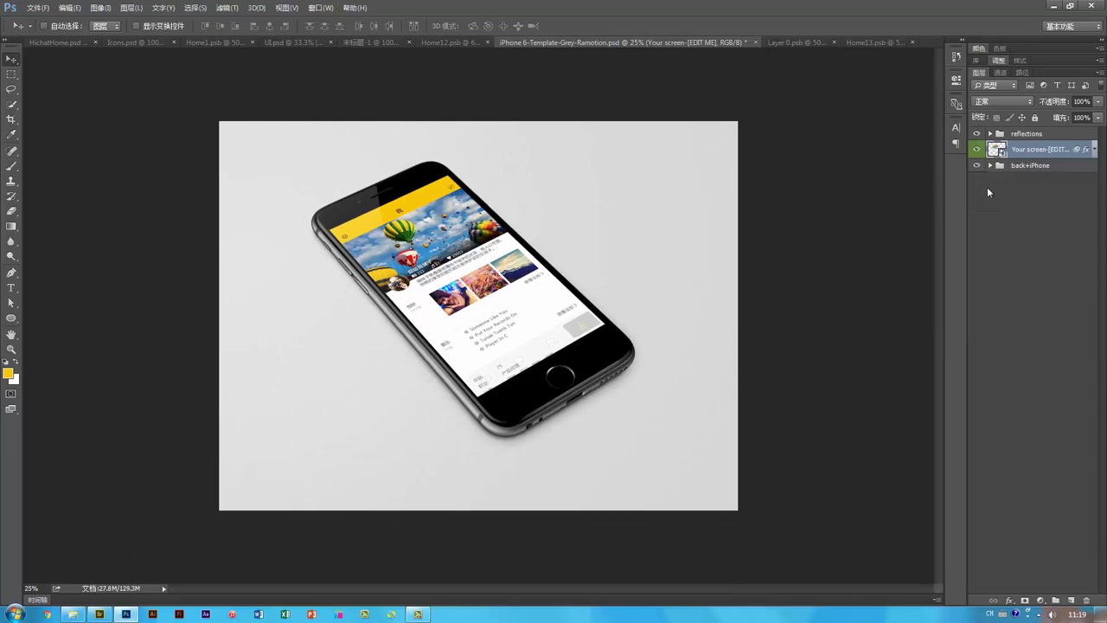
{"action": "double_click", "coordinate": [992, 149]}
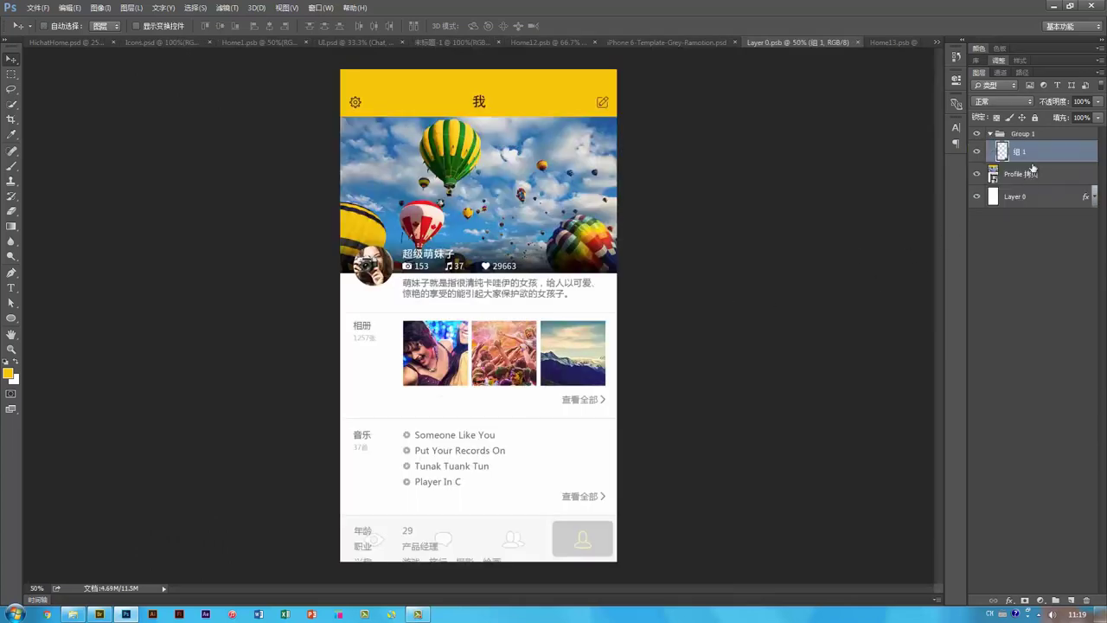
{"action": "left_click", "coordinate": [977, 152]}
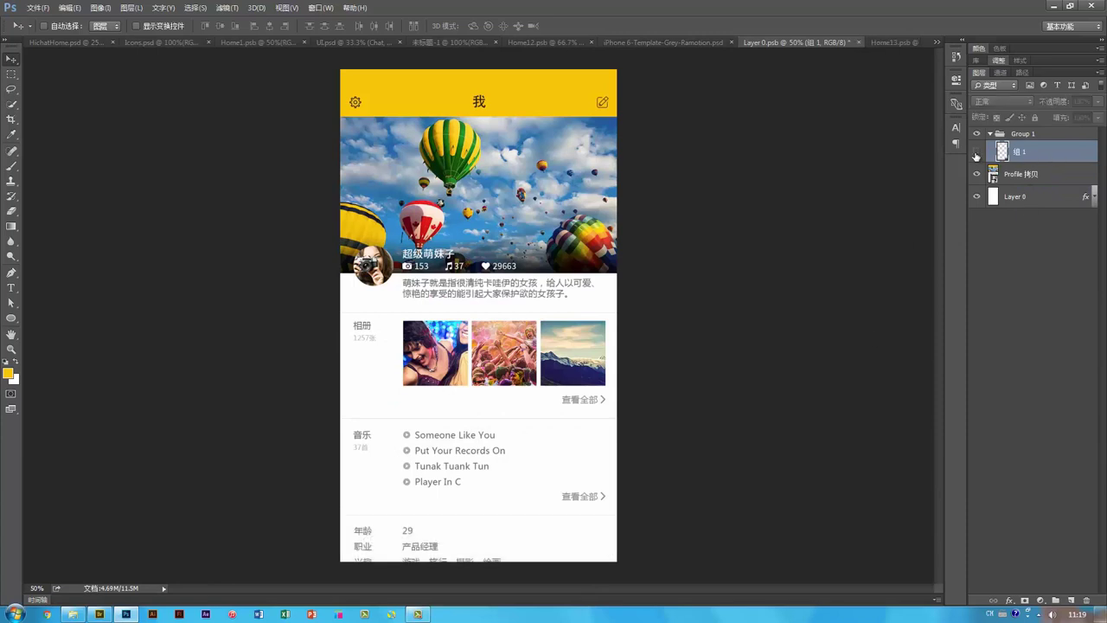
{"action": "left_click", "coordinate": [977, 153]}
{"action": "left_click", "coordinate": [976, 152]}
{"action": "left_click", "coordinate": [977, 152]}
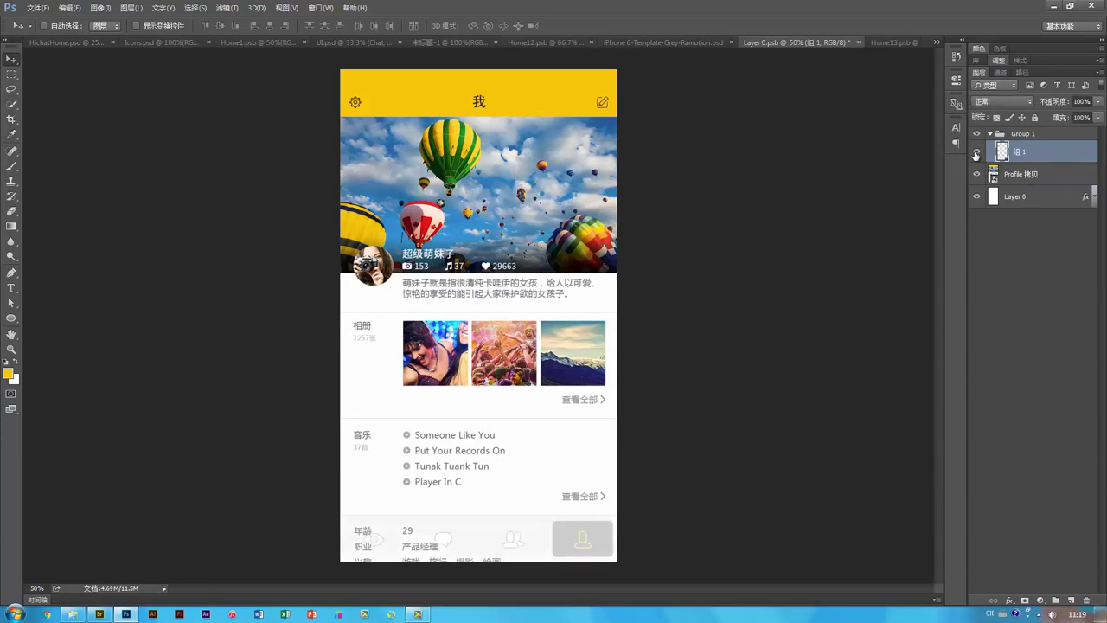
Step: Move the tab bar layer out of Group 1, remove the empty group, and save and close Layer 0.psb
{"action": "left_click_drag", "start_coordinate": [1037, 153], "coordinate": [1037, 155]}
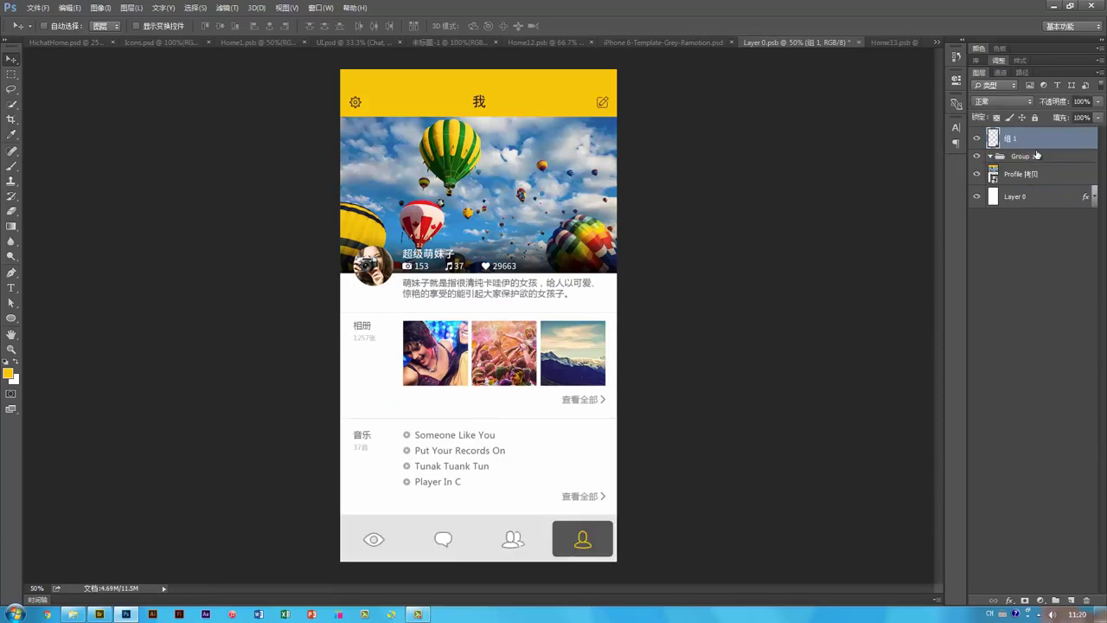
{"action": "left_click", "coordinate": [1044, 154]}
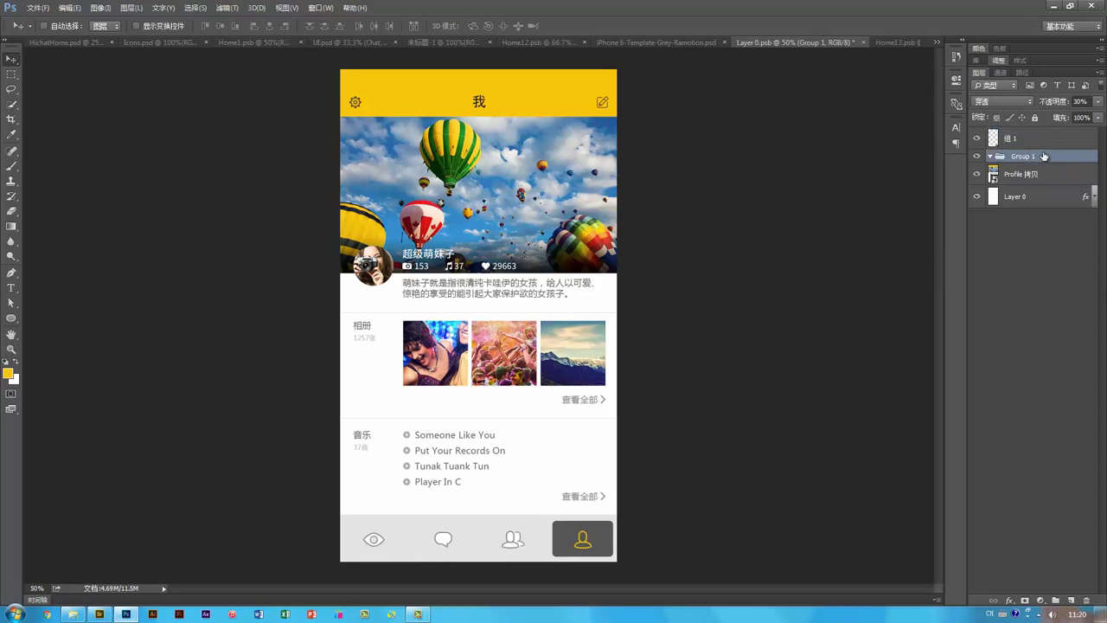
{"action": "key", "text": "ctrl+shift+g"}
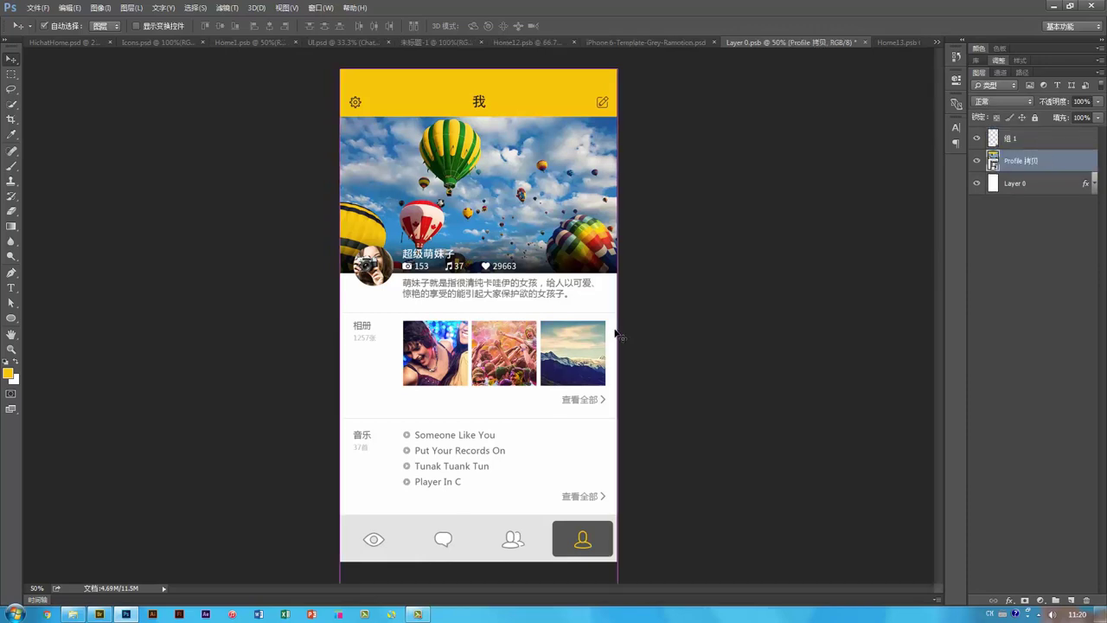
{"action": "key", "text": "ctrl+w"}
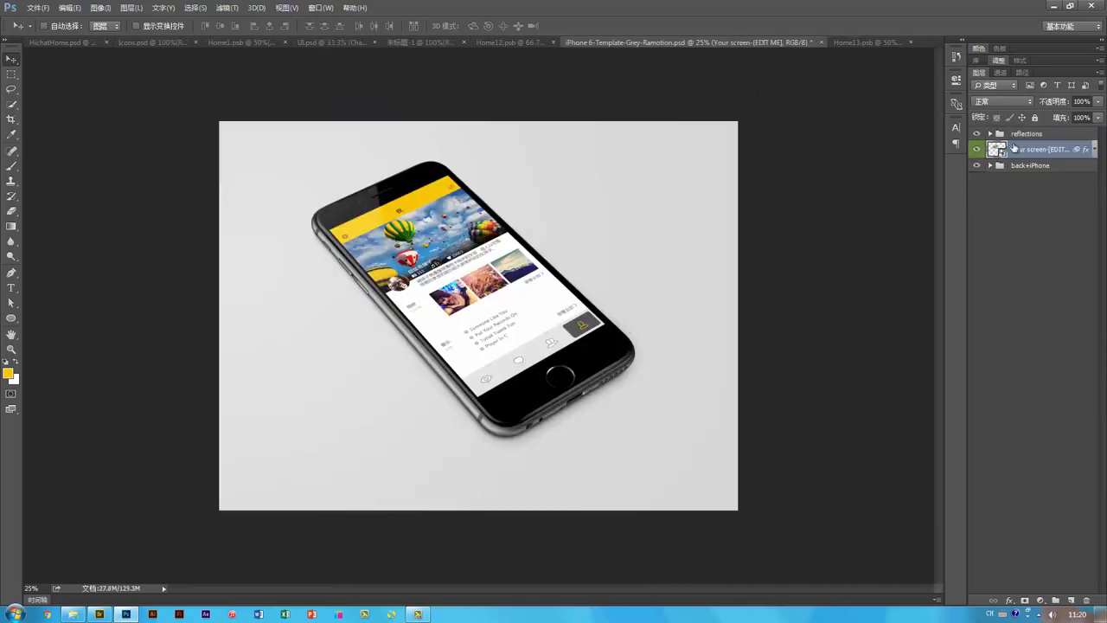
{"action": "left_click_drag", "start_coordinate": [505, 278], "coordinate": [538, 256]}
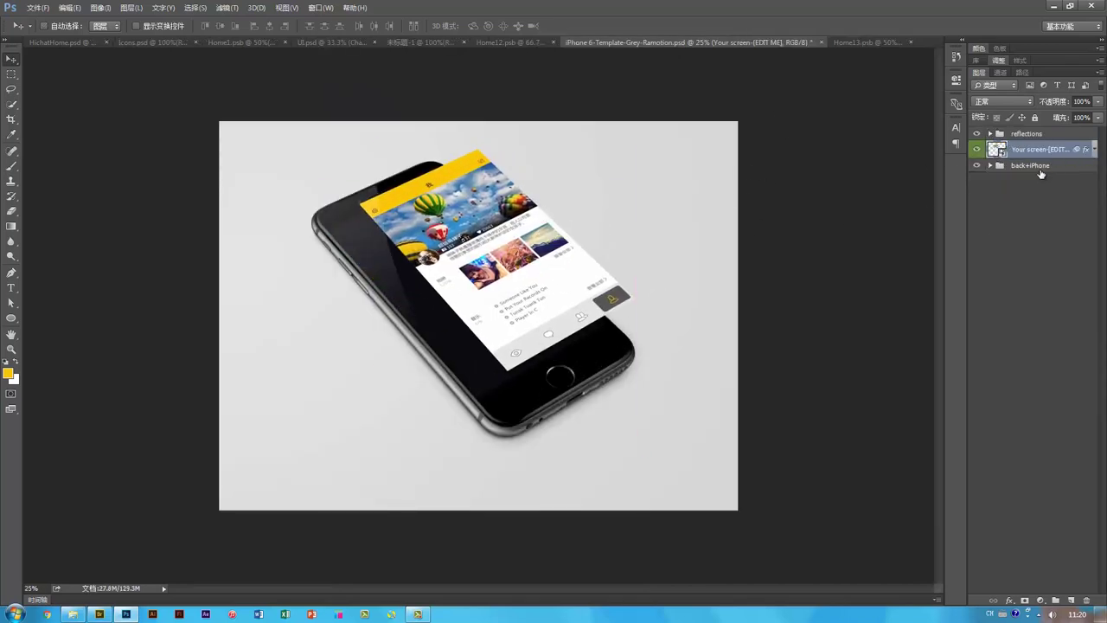
{"action": "key", "text": "ctrl+z"}
{"action": "left_click", "coordinate": [1027, 135], "text": "shift"}
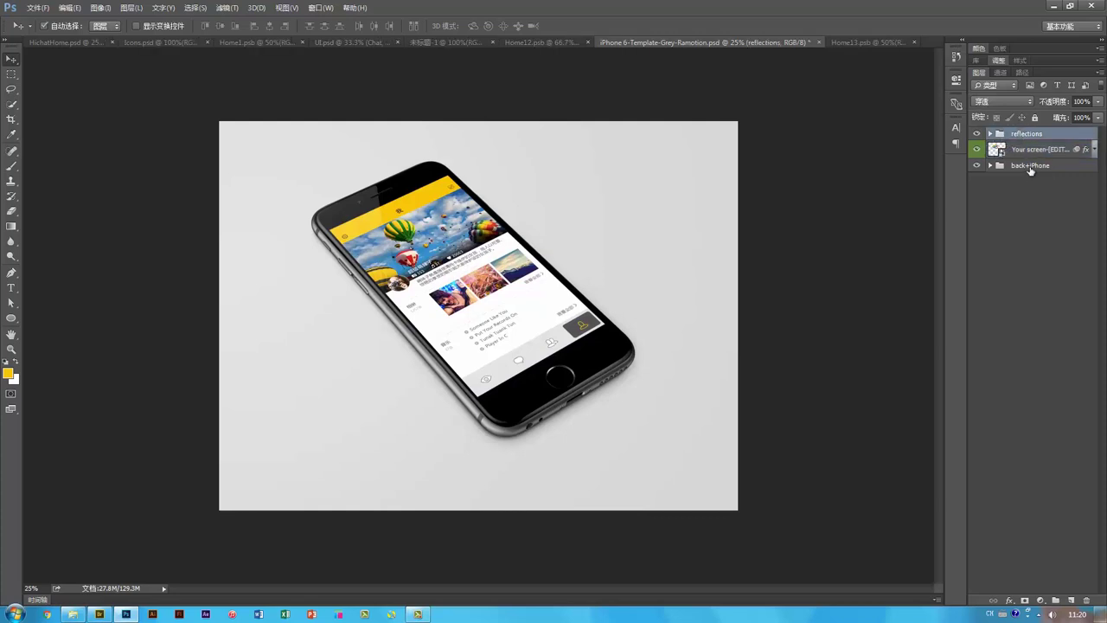
{"action": "left_click", "coordinate": [1029, 167], "text": "shift"}
{"action": "left_click_drag", "start_coordinate": [427, 312], "coordinate": [475, 318]}
{"action": "key", "text": "ctrl+z"}
{"action": "left_click", "coordinate": [1019, 154], "text": "ctrl"}
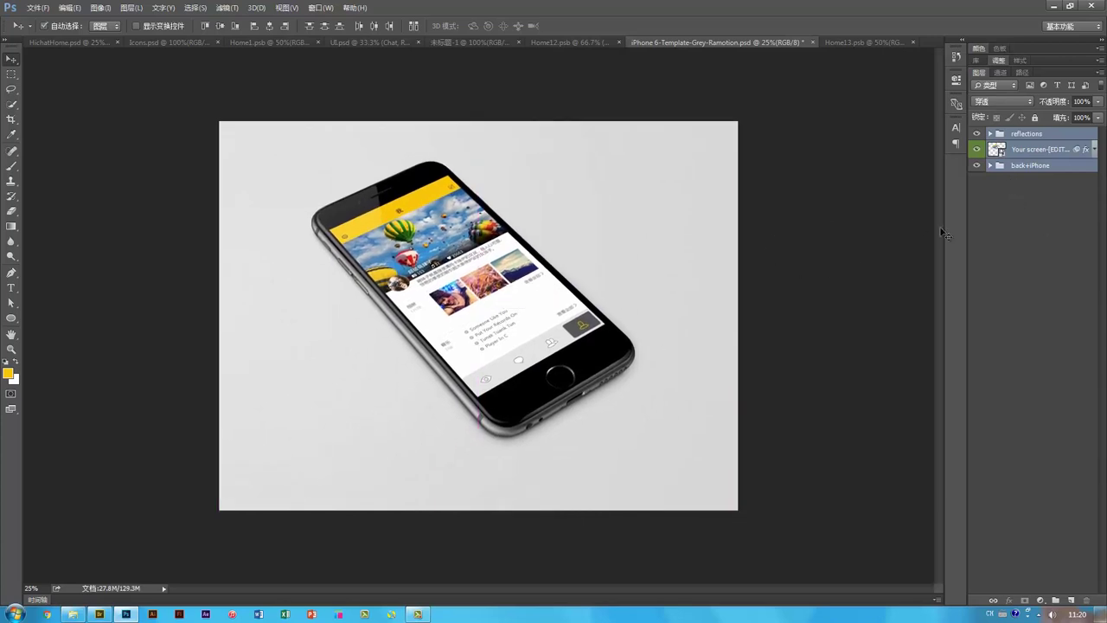
Step: Delete the mockup's light grey background layer and hide the dark floor layer, leaving the phone on transparency
{"action": "left_click", "coordinate": [725, 221]}
{"action": "key", "text": "Delete"}
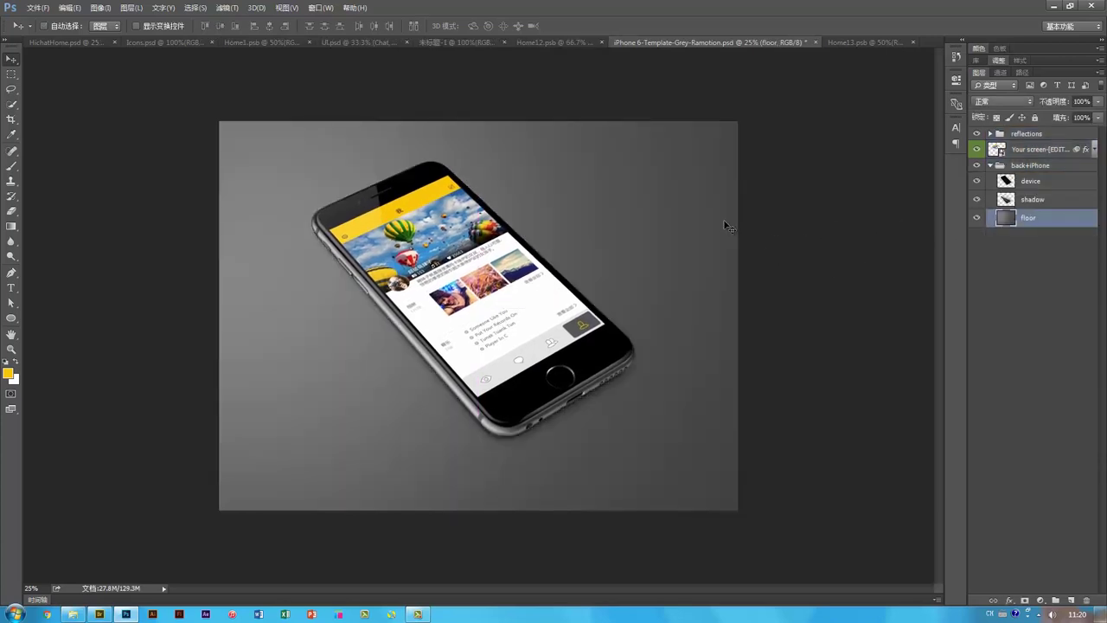
{"action": "left_click", "coordinate": [974, 220]}
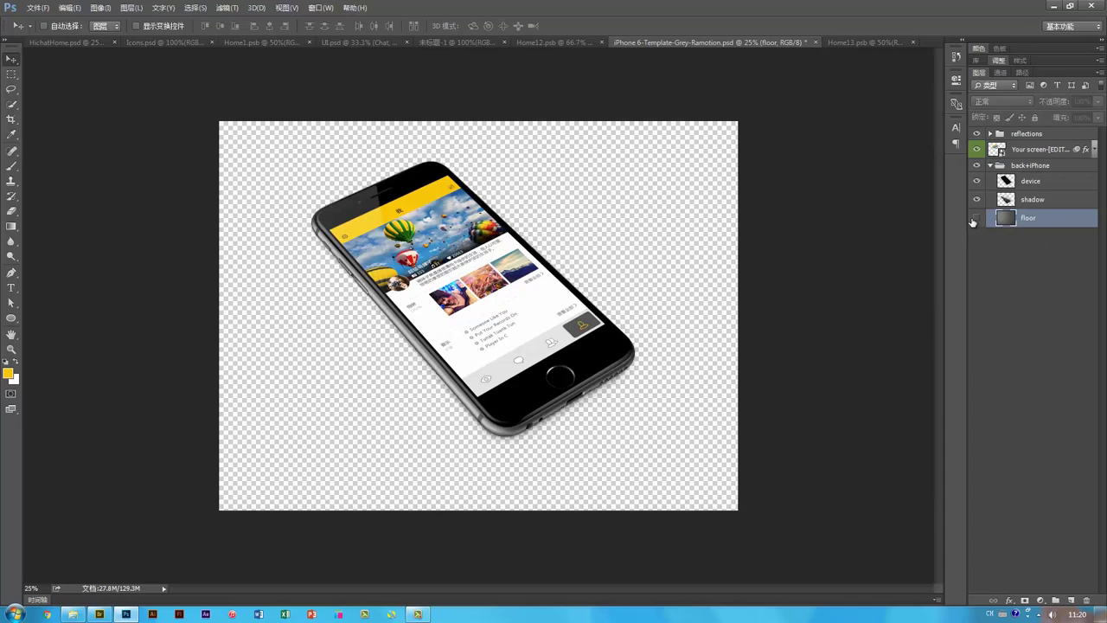
{"action": "left_click", "coordinate": [973, 219]}
{"action": "left_click", "coordinate": [973, 220]}
Step: Copy the reflections group, the Your screen-[EDIT ME] layer and the back+iPhone group together into HichatHome.psd
{"action": "left_click", "coordinate": [991, 165]}
{"action": "left_click", "coordinate": [1023, 153], "text": "ctrl"}
{"action": "left_click", "coordinate": [1019, 134], "text": "ctrl"}
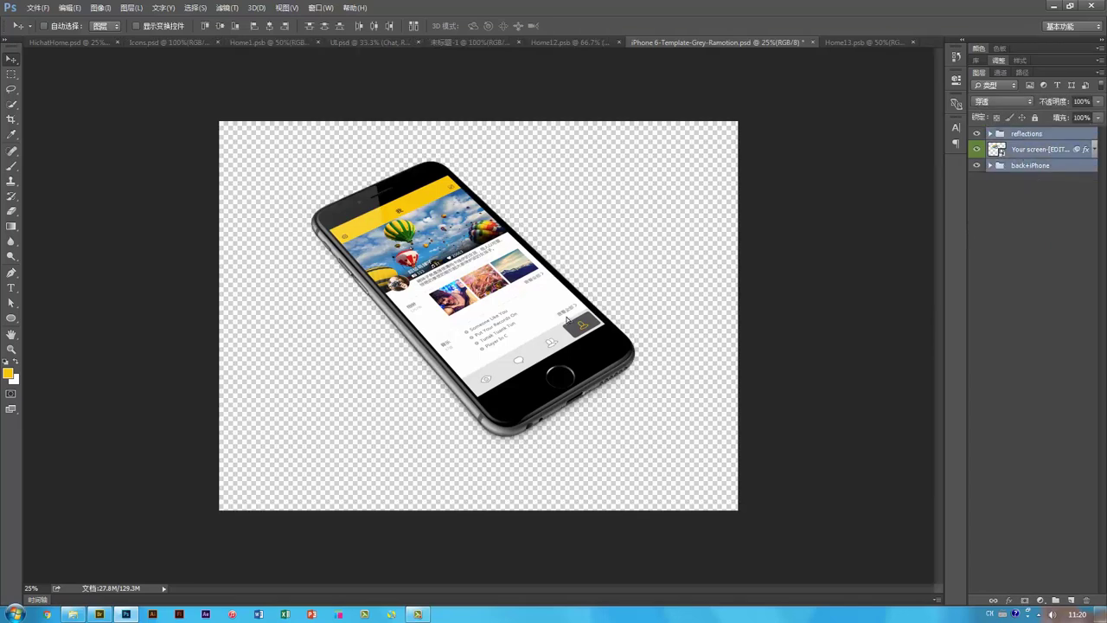
{"action": "left_click_drag", "start_coordinate": [568, 320], "coordinate": [705, 368]}
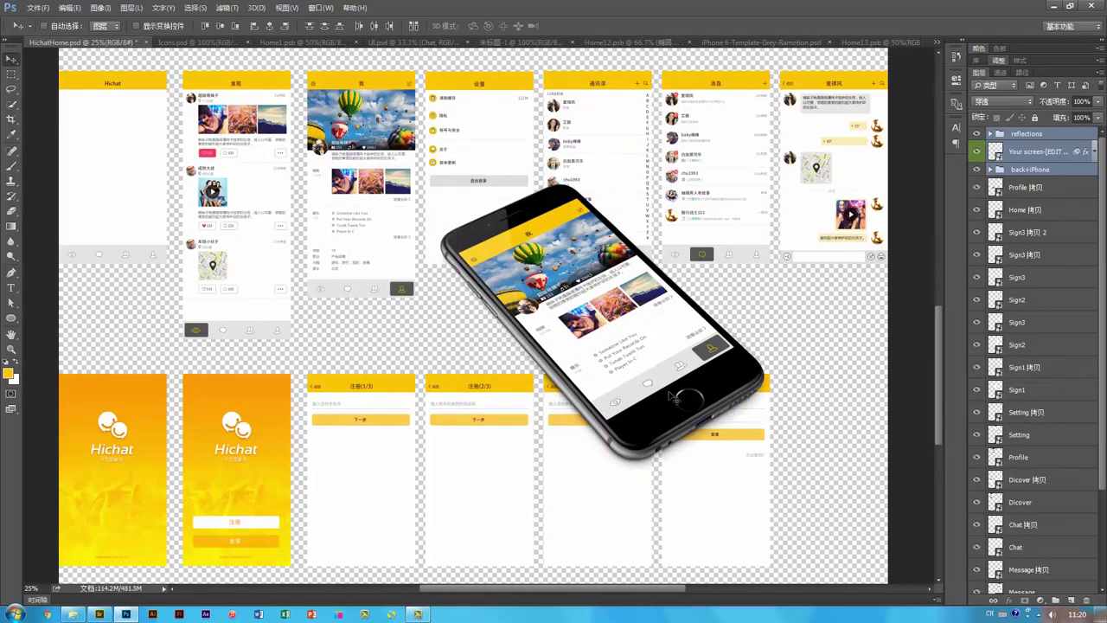
Step: Position the phone mockup in front of the app screens, overlapping the 通讯录 screen and the 注册(3/3) and 登录 screens below
{"action": "left_click_drag", "start_coordinate": [659, 472], "coordinate": [671, 329]}
{"action": "left_click_drag", "start_coordinate": [673, 213], "coordinate": [513, 284]}
{"action": "left_click_drag", "start_coordinate": [472, 239], "coordinate": [669, 299]}
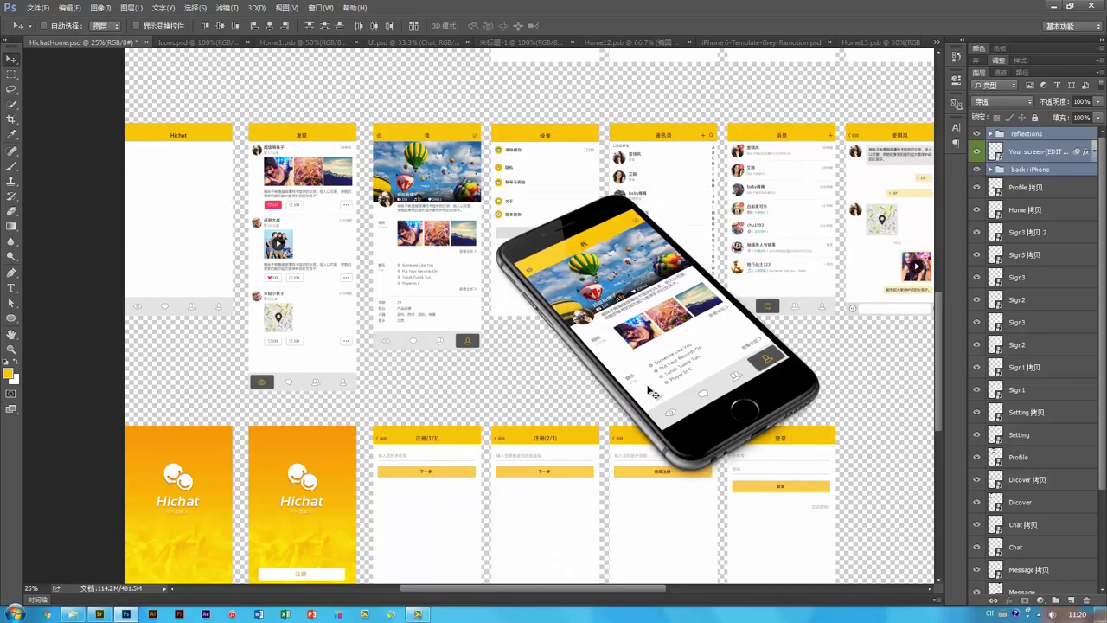
{"action": "left_click_drag", "start_coordinate": [728, 394], "coordinate": [752, 336]}
{"action": "left_click_drag", "start_coordinate": [717, 296], "coordinate": [675, 306]}
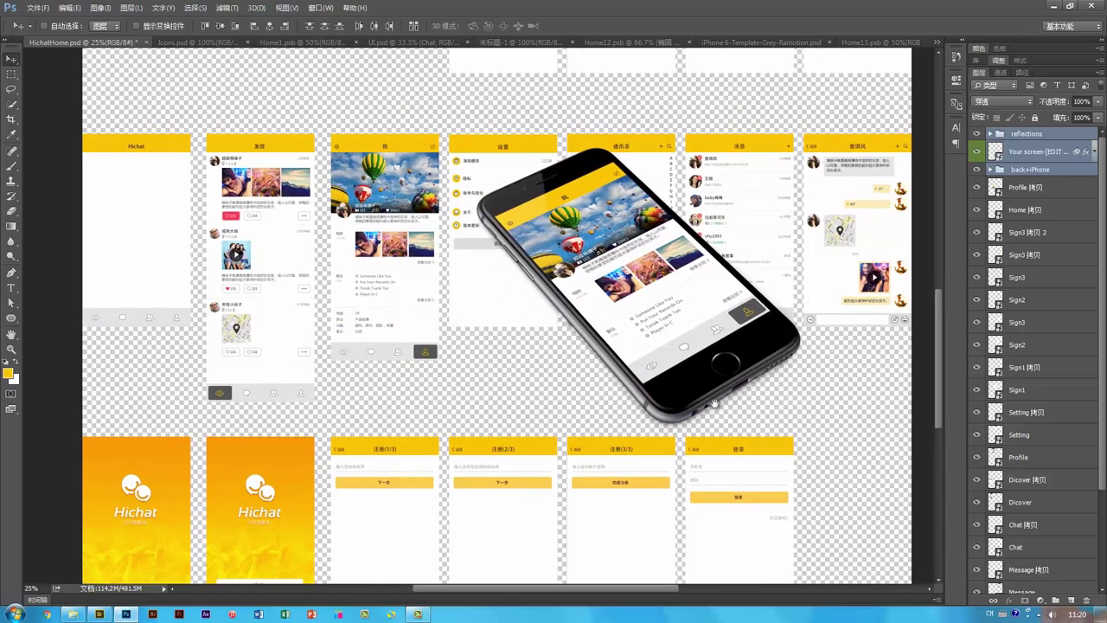
{"action": "left_click_drag", "start_coordinate": [715, 403], "coordinate": [702, 344]}
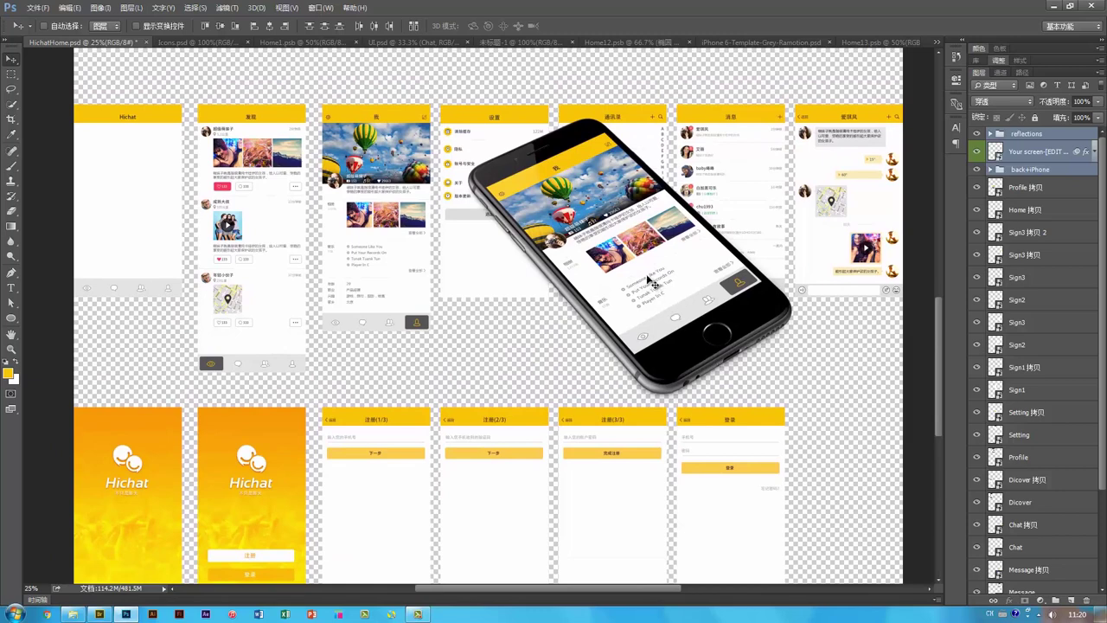
{"action": "left_click_drag", "start_coordinate": [655, 289], "coordinate": [655, 381]}
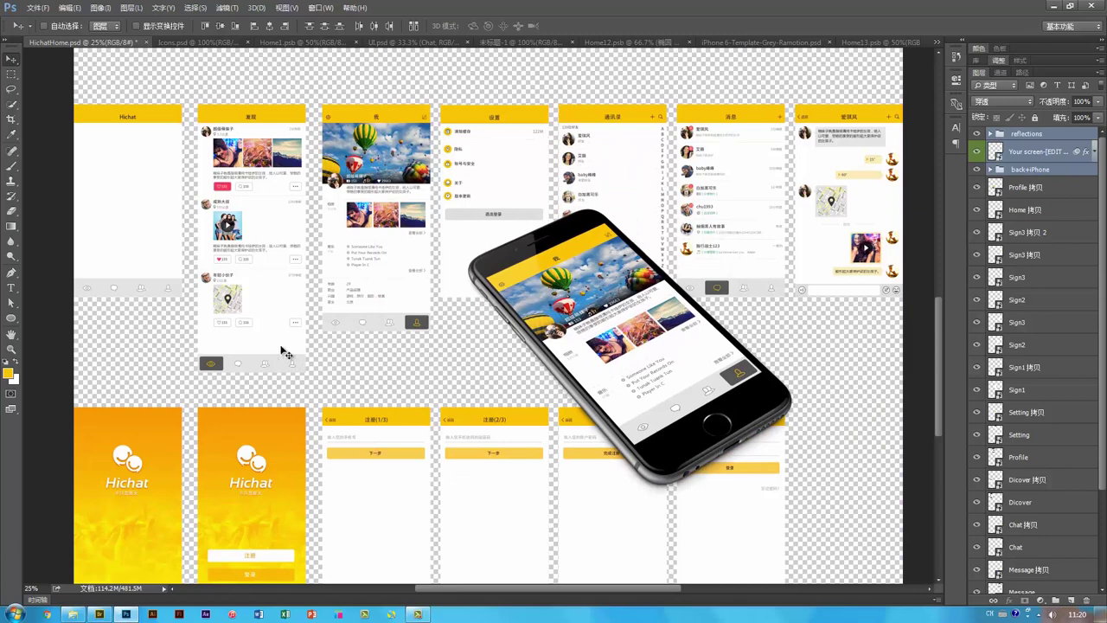